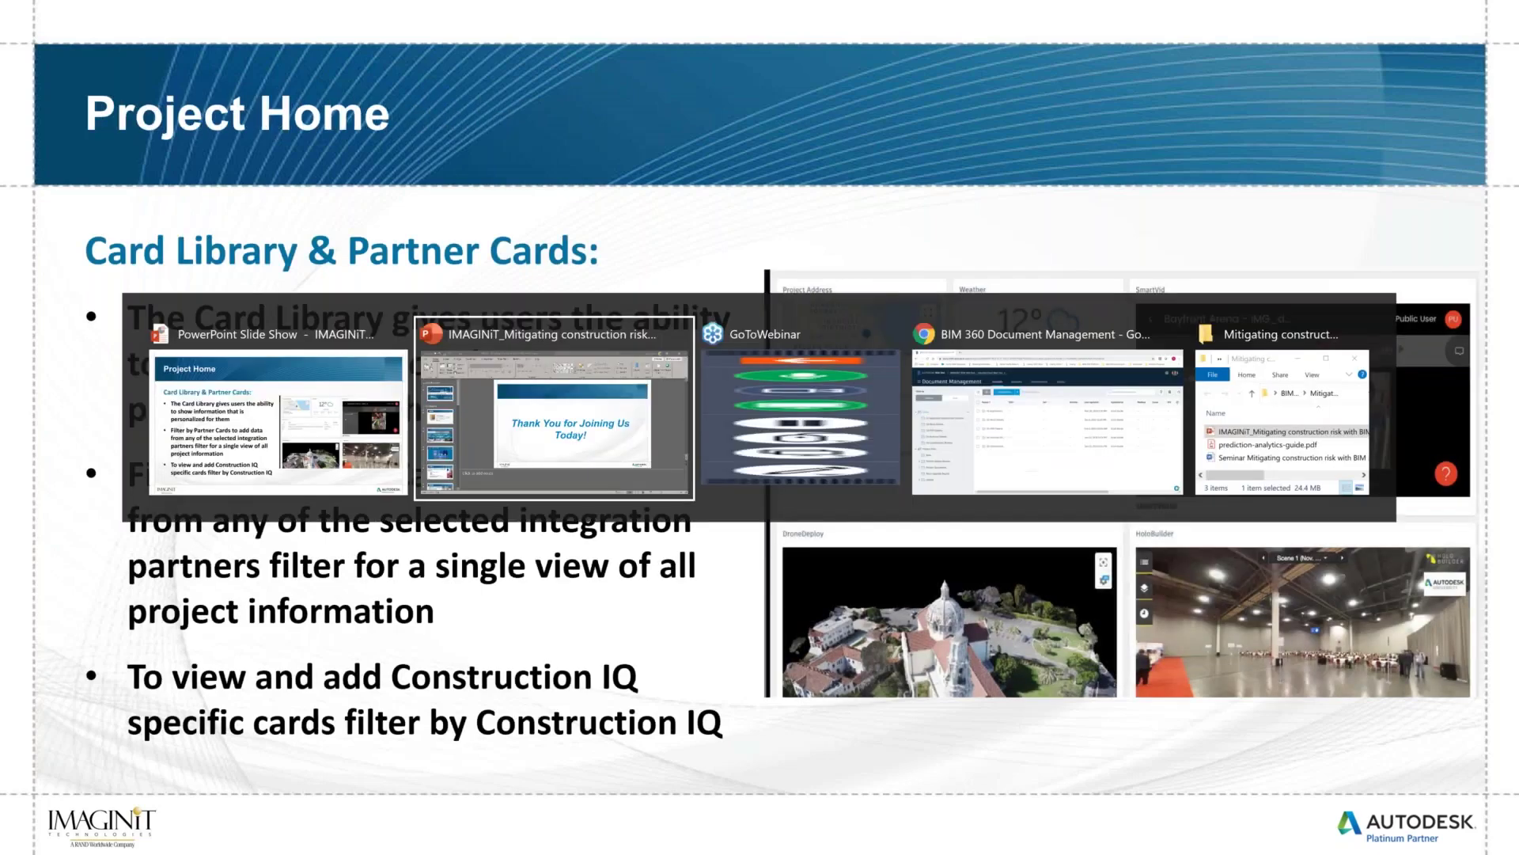
Switch from the slide show to the BIM 360 project in Chrome and open its Project Home.
key("alt+Tab")
key("alt+Tab")
key("alt+Tab")
key("alt+Tab")
key("alt+Tab")
key("alt+Tab")
key("alt+Tab")
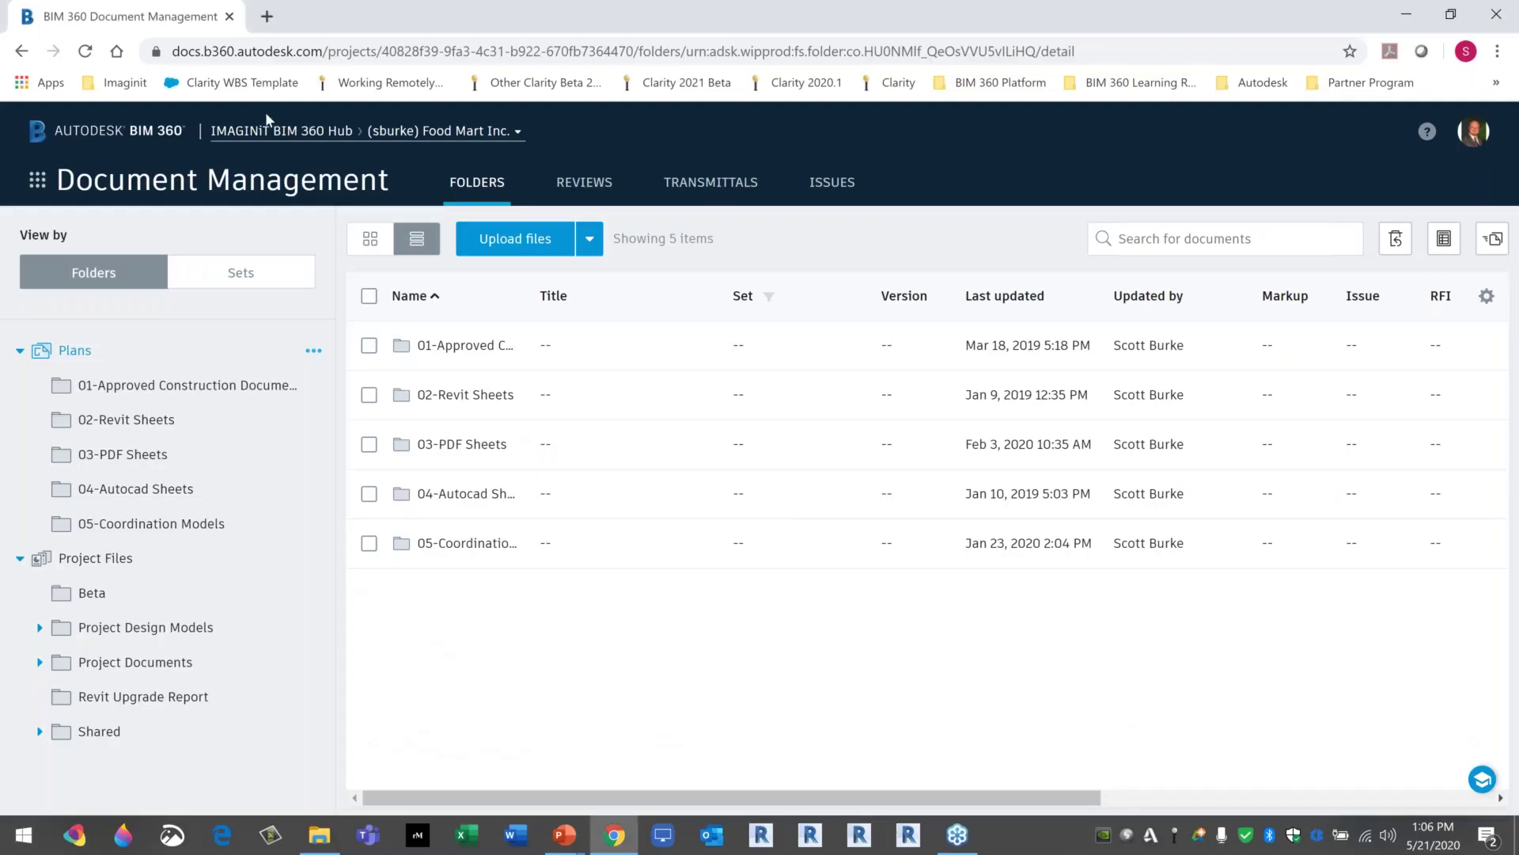
left_click(38, 181)
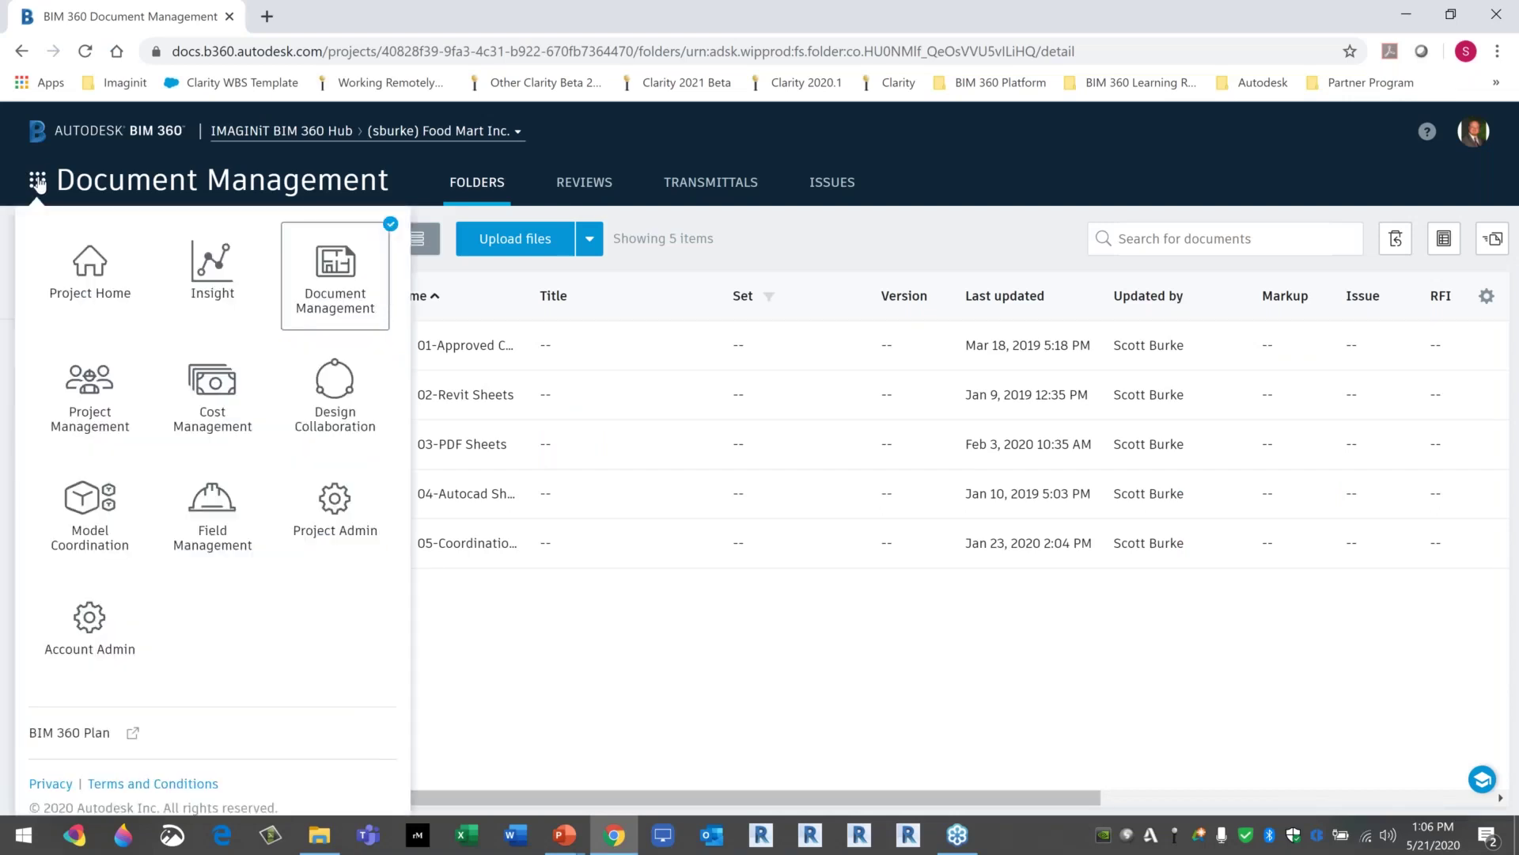
left_click(95, 272)
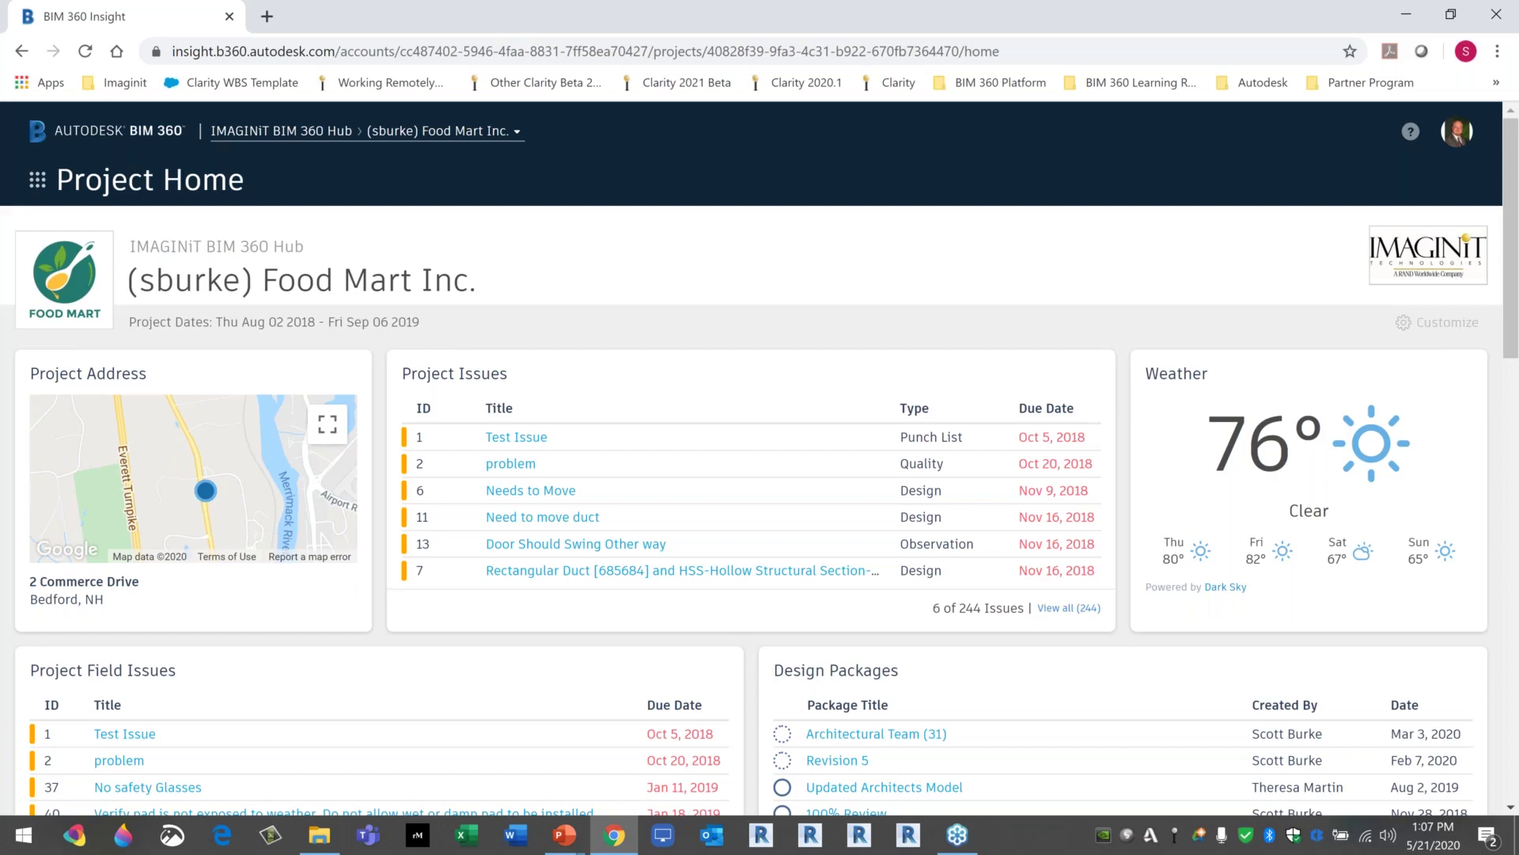
Review the dashboard cards for project issues, field issues, design packages and weather on Project Home.
scroll(567, 216, "down", 3)
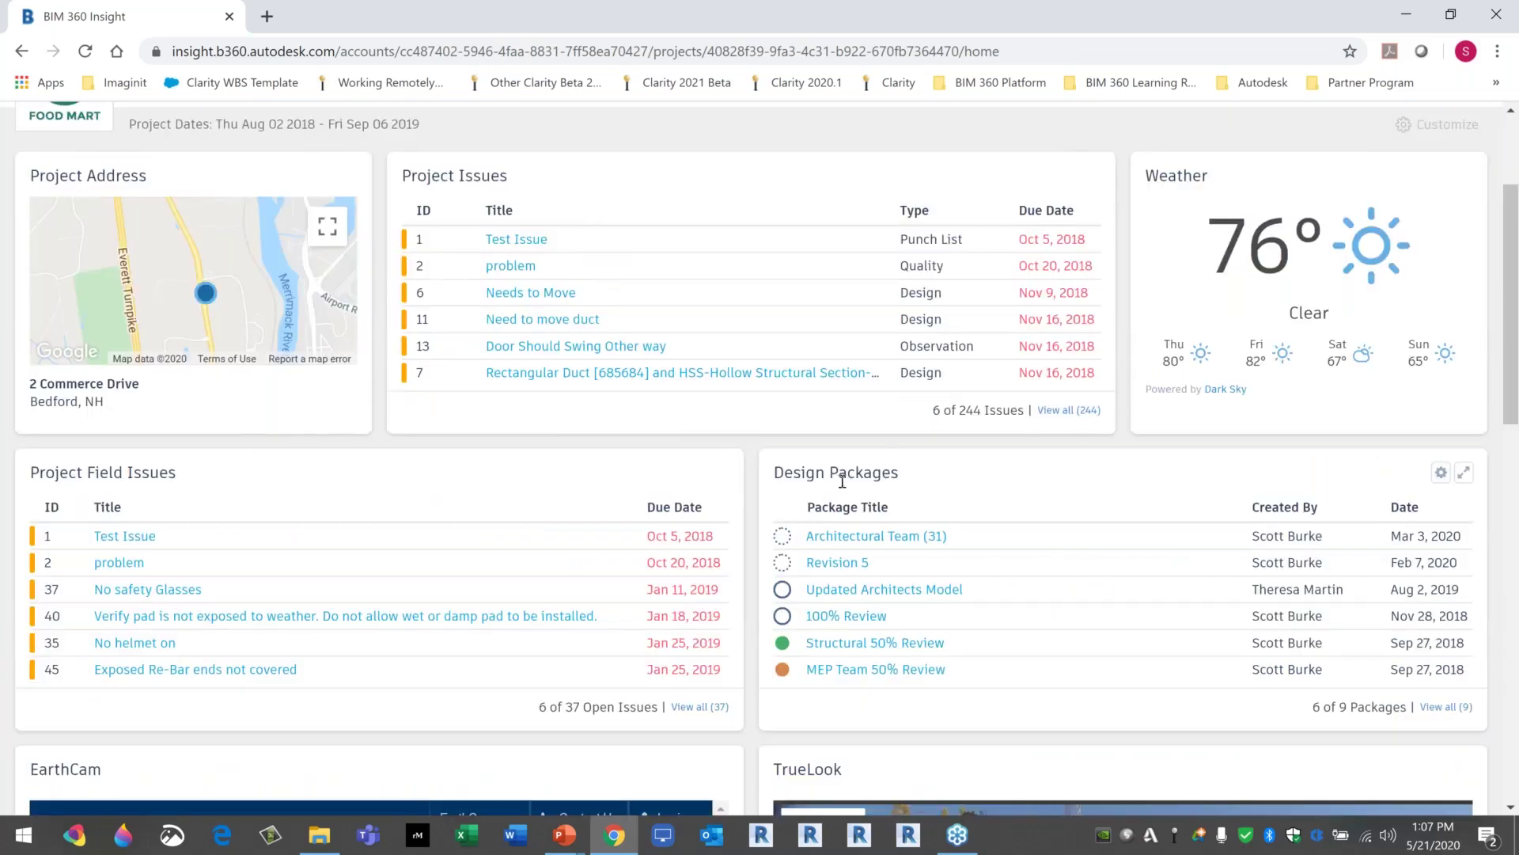
scroll(842, 481, "down", 1)
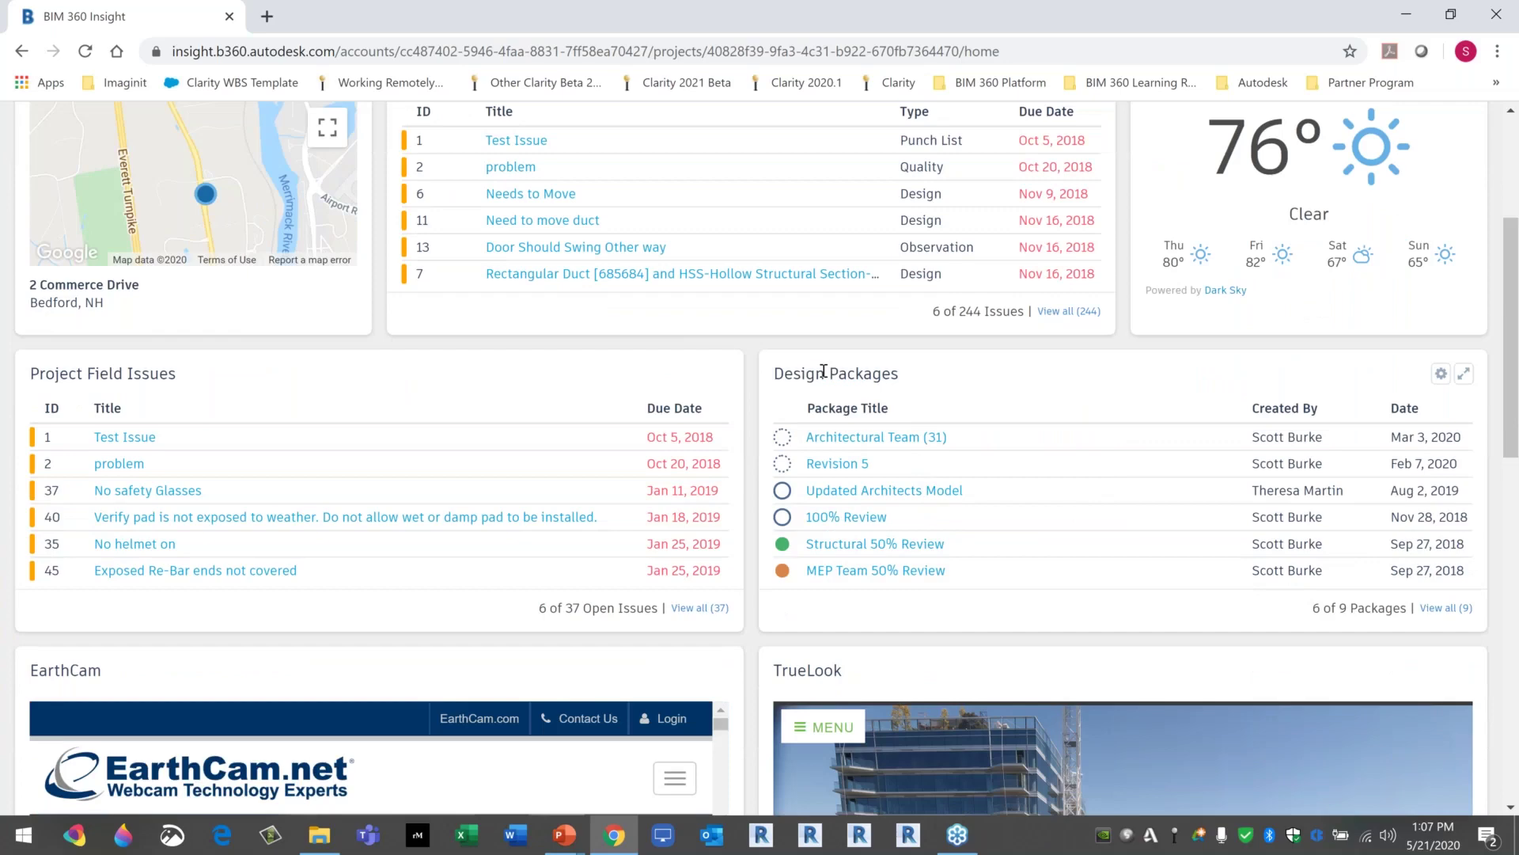
scroll(824, 371, "up", 2)
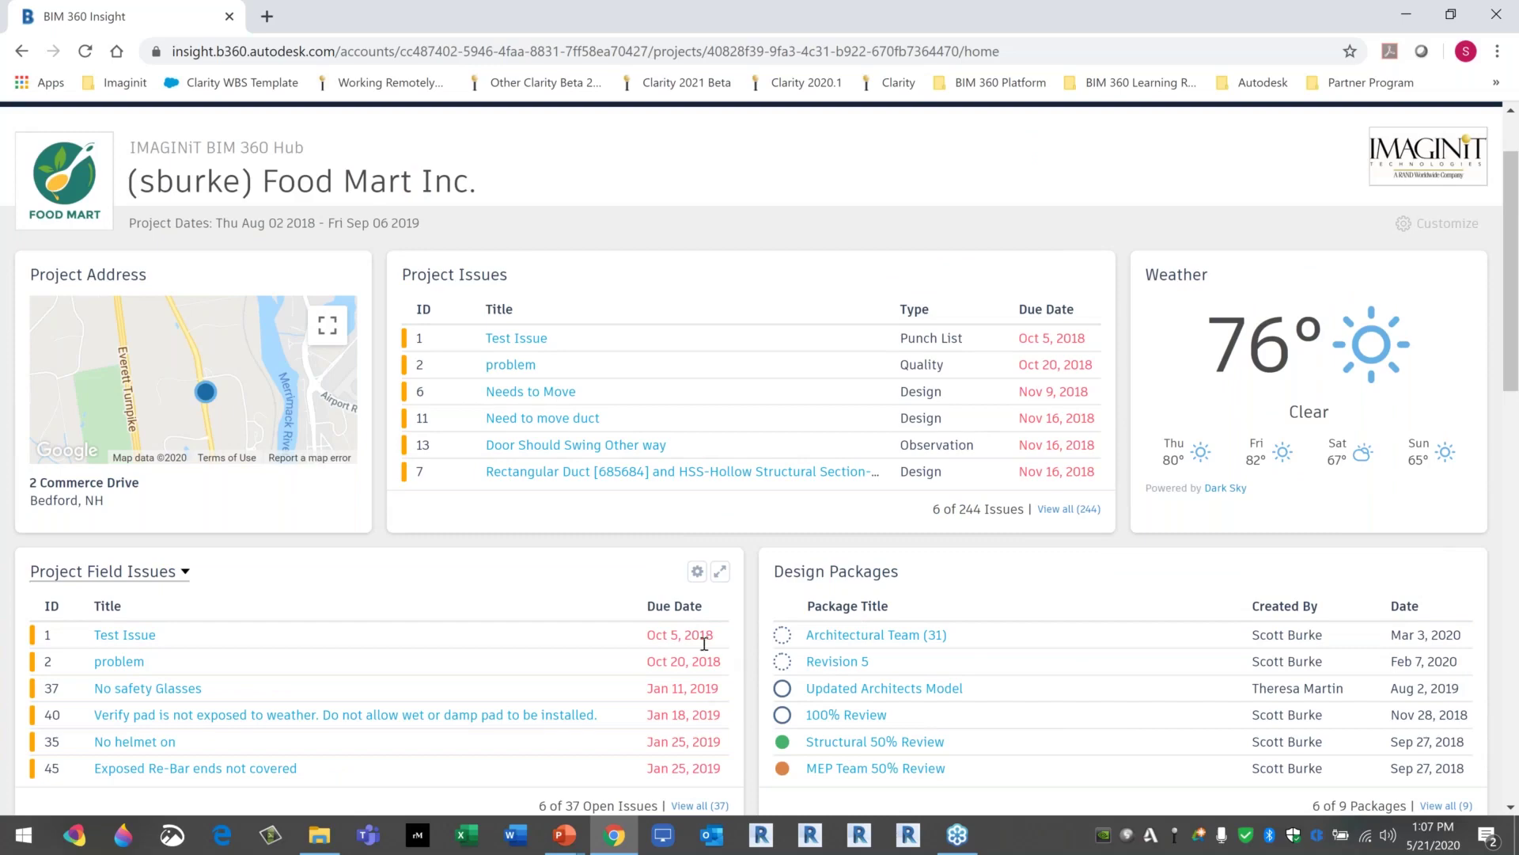
scroll(710, 642, "down", 1)
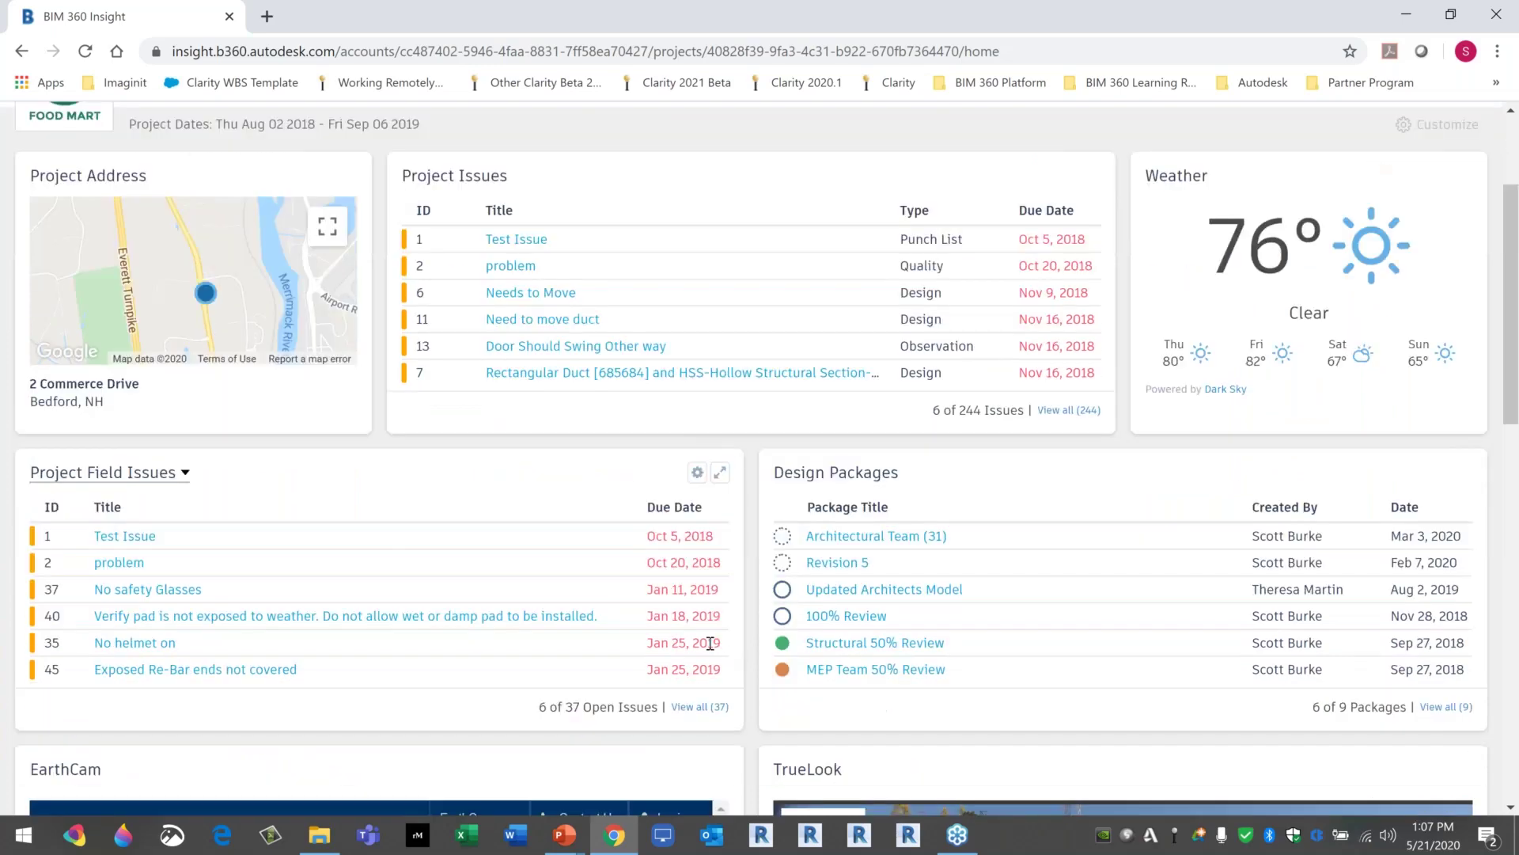
scroll(710, 643, "up", 1)
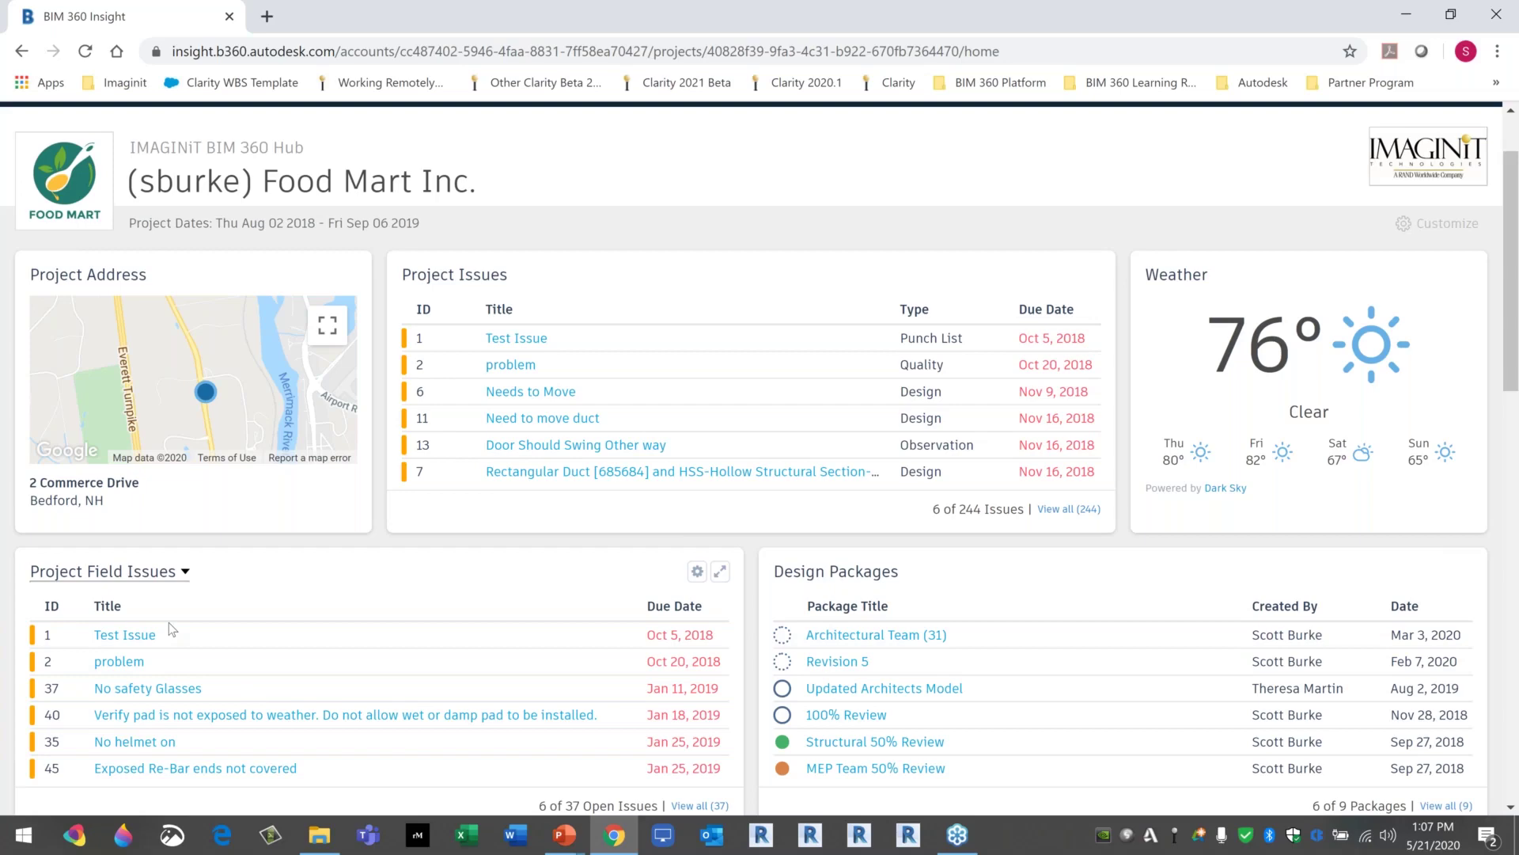
scroll(171, 629, "down", 1)
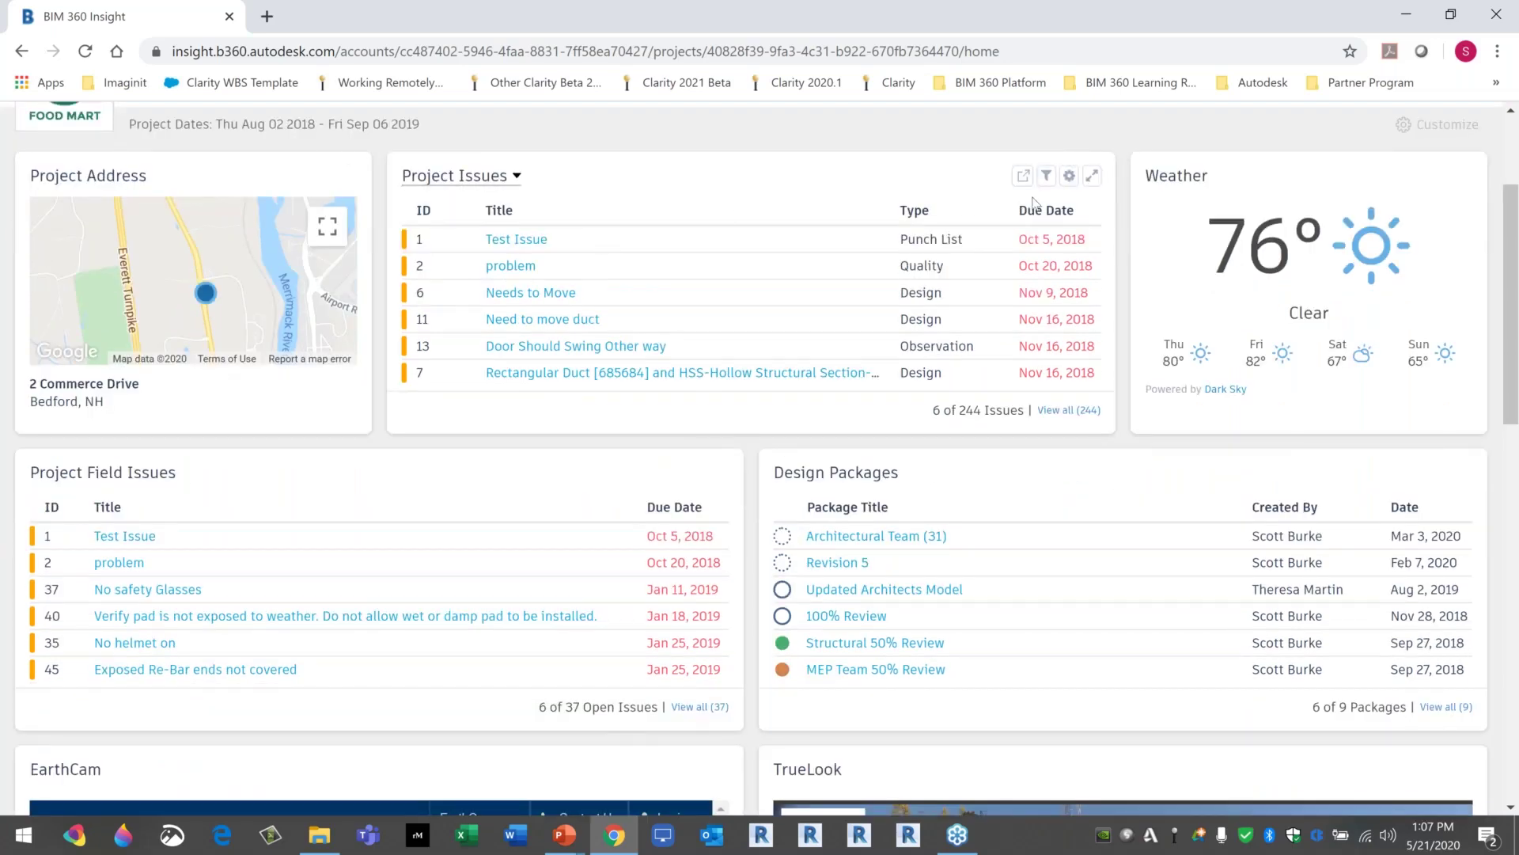
scroll(1030, 208, "up", 1)
scroll(1030, 208, "up", 2)
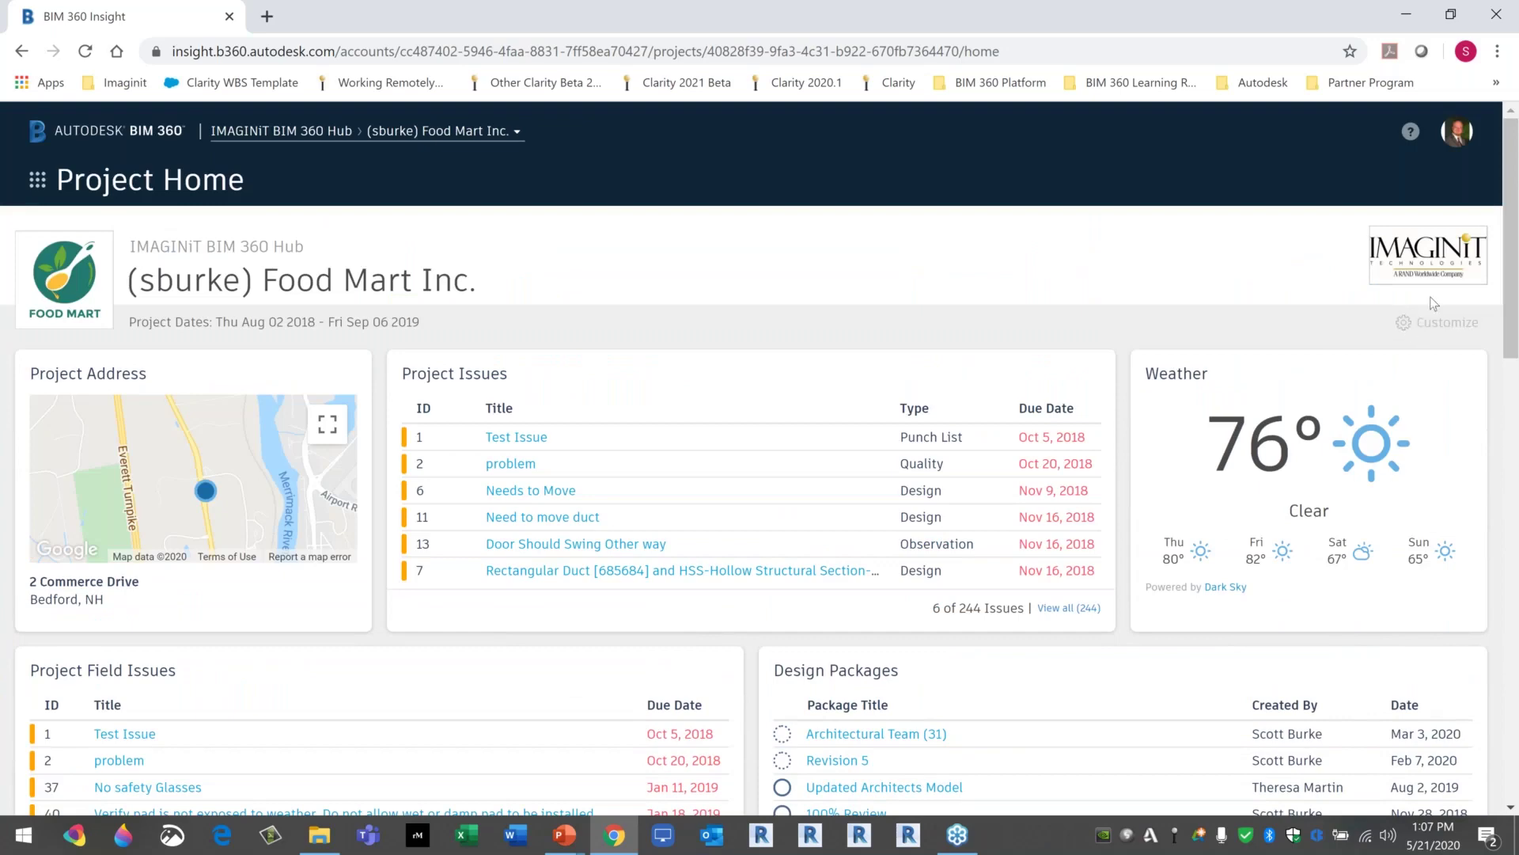
Customize the dashboard by moving the Weather card between Project Address and Project Issues, and save the layout.
left_click(1444, 323)
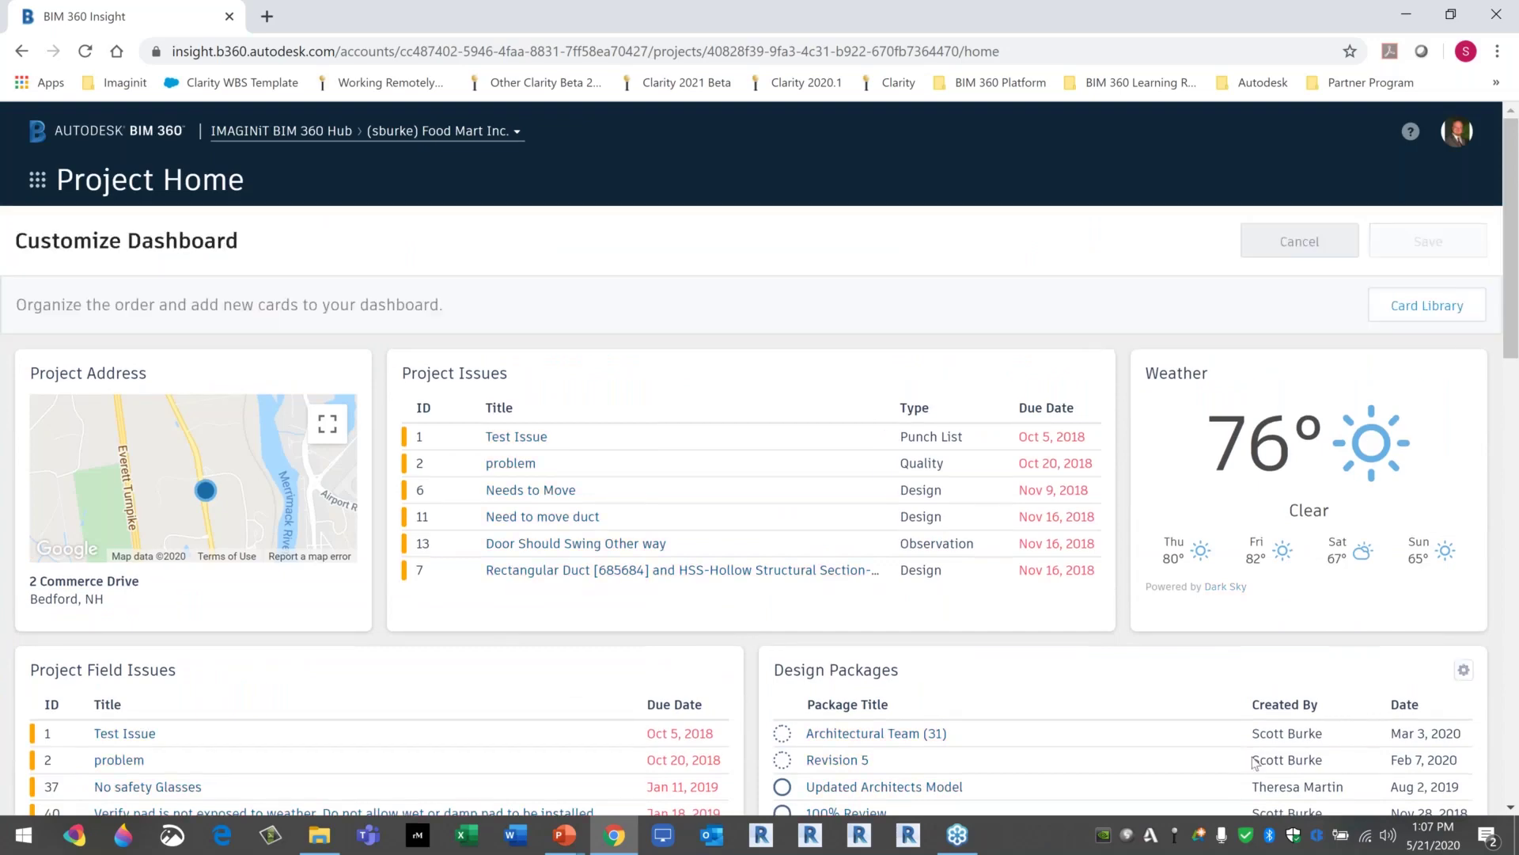
left_click_drag(1289, 359, 554, 380)
left_click_drag(702, 675, 1075, 409)
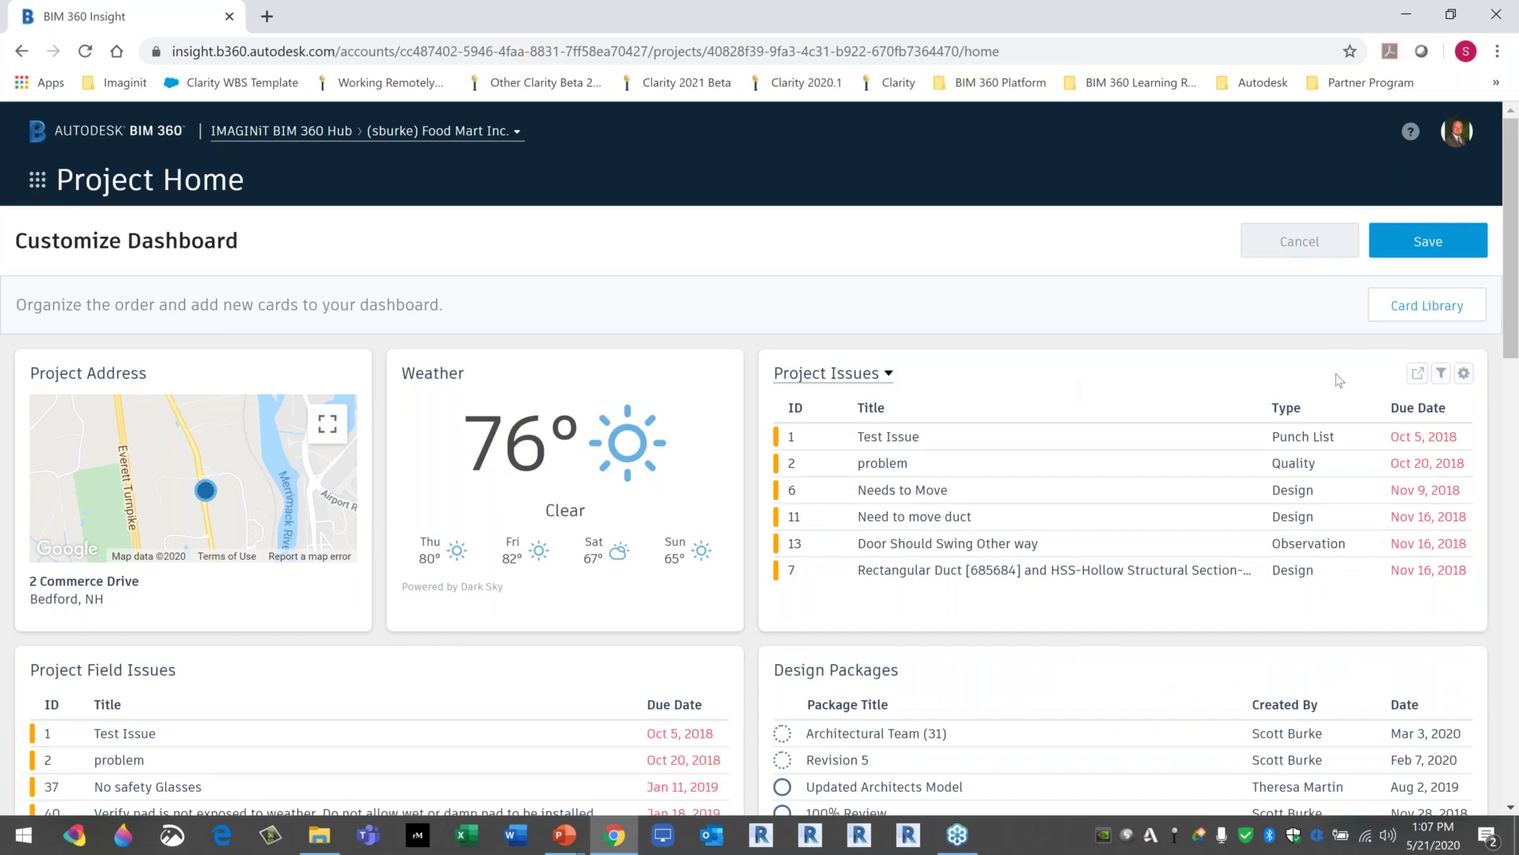
left_click(1414, 242)
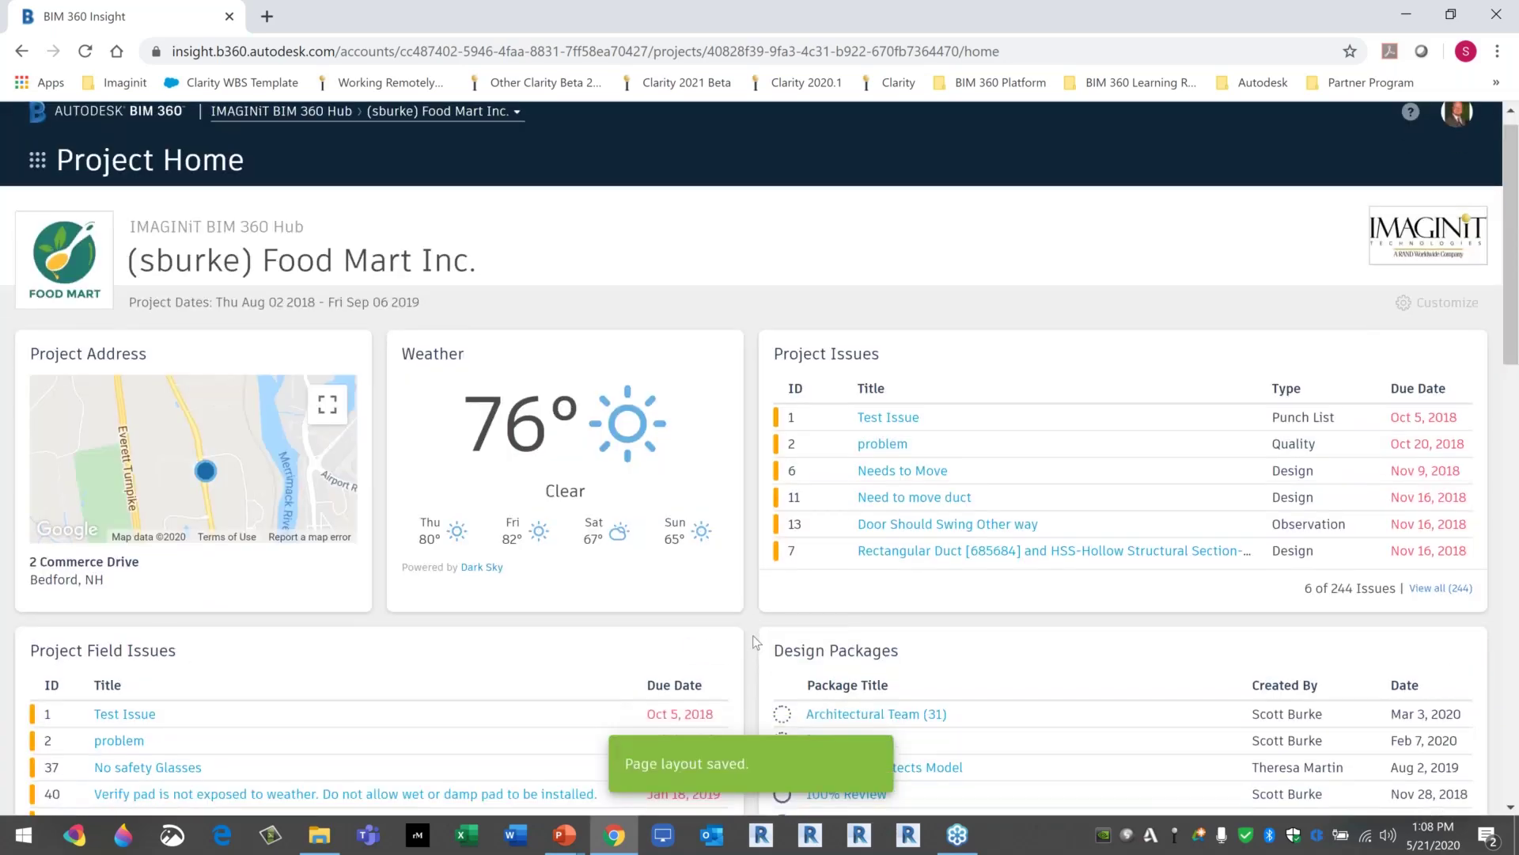
Open the Card Library from dashboard customization and filter it by Partner Cards.
scroll(756, 642, "down", 3)
scroll(1426, 309, "up", 4)
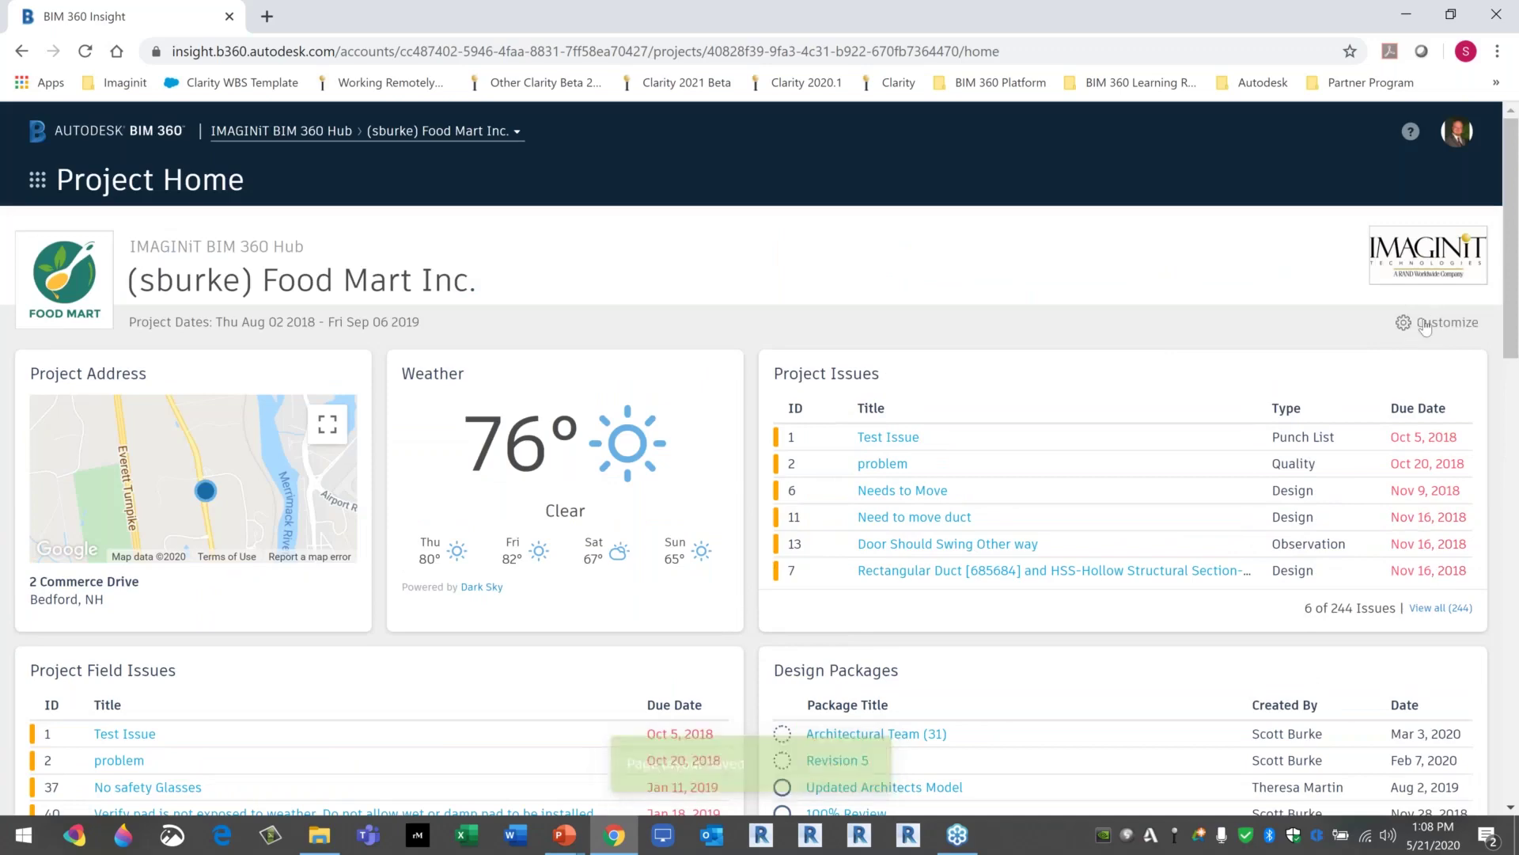
left_click(1425, 324)
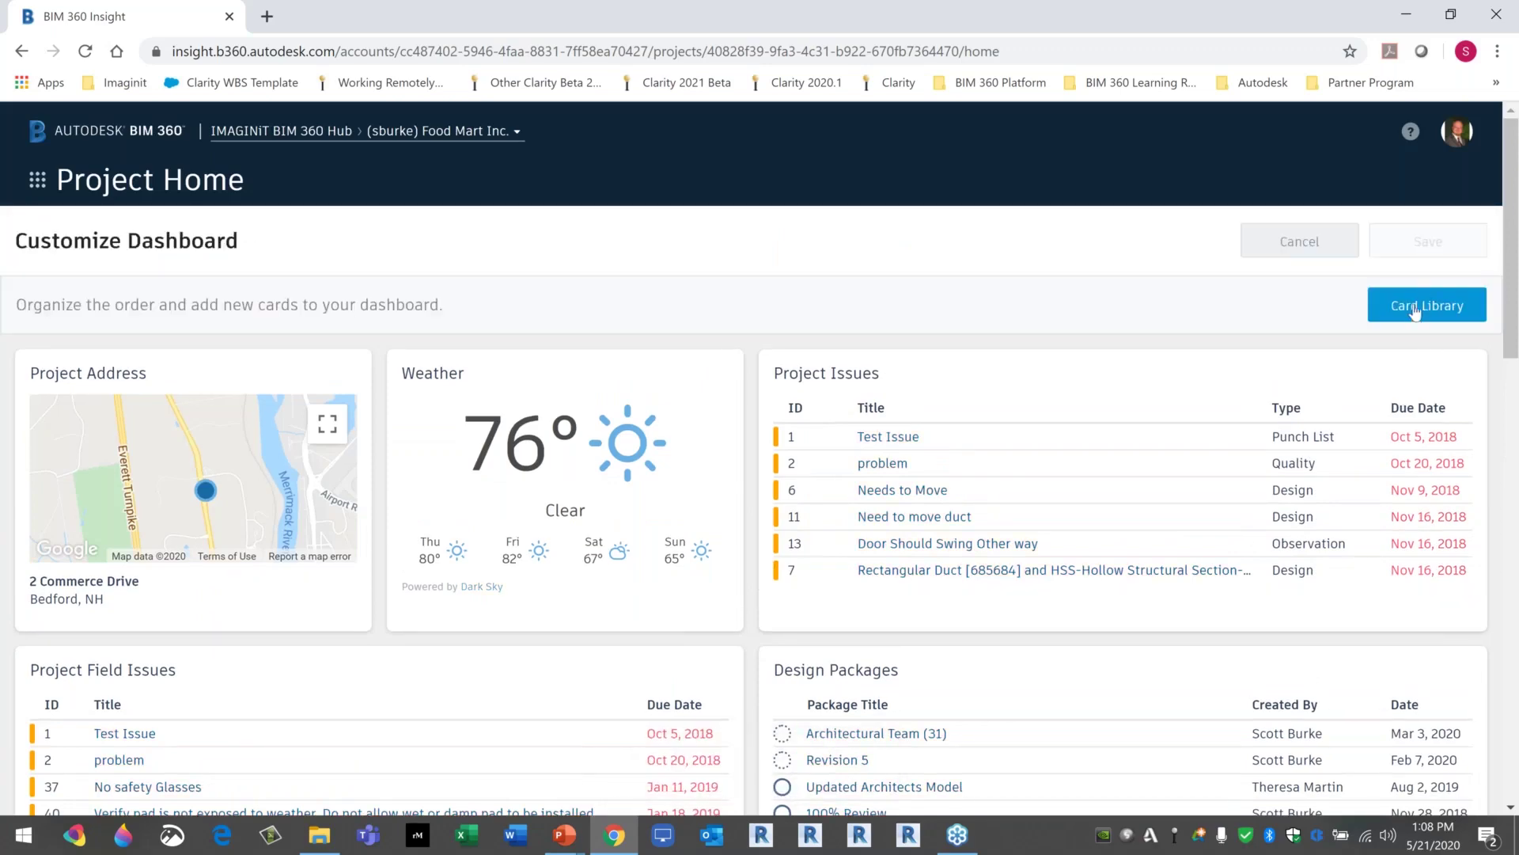
left_click(1417, 307)
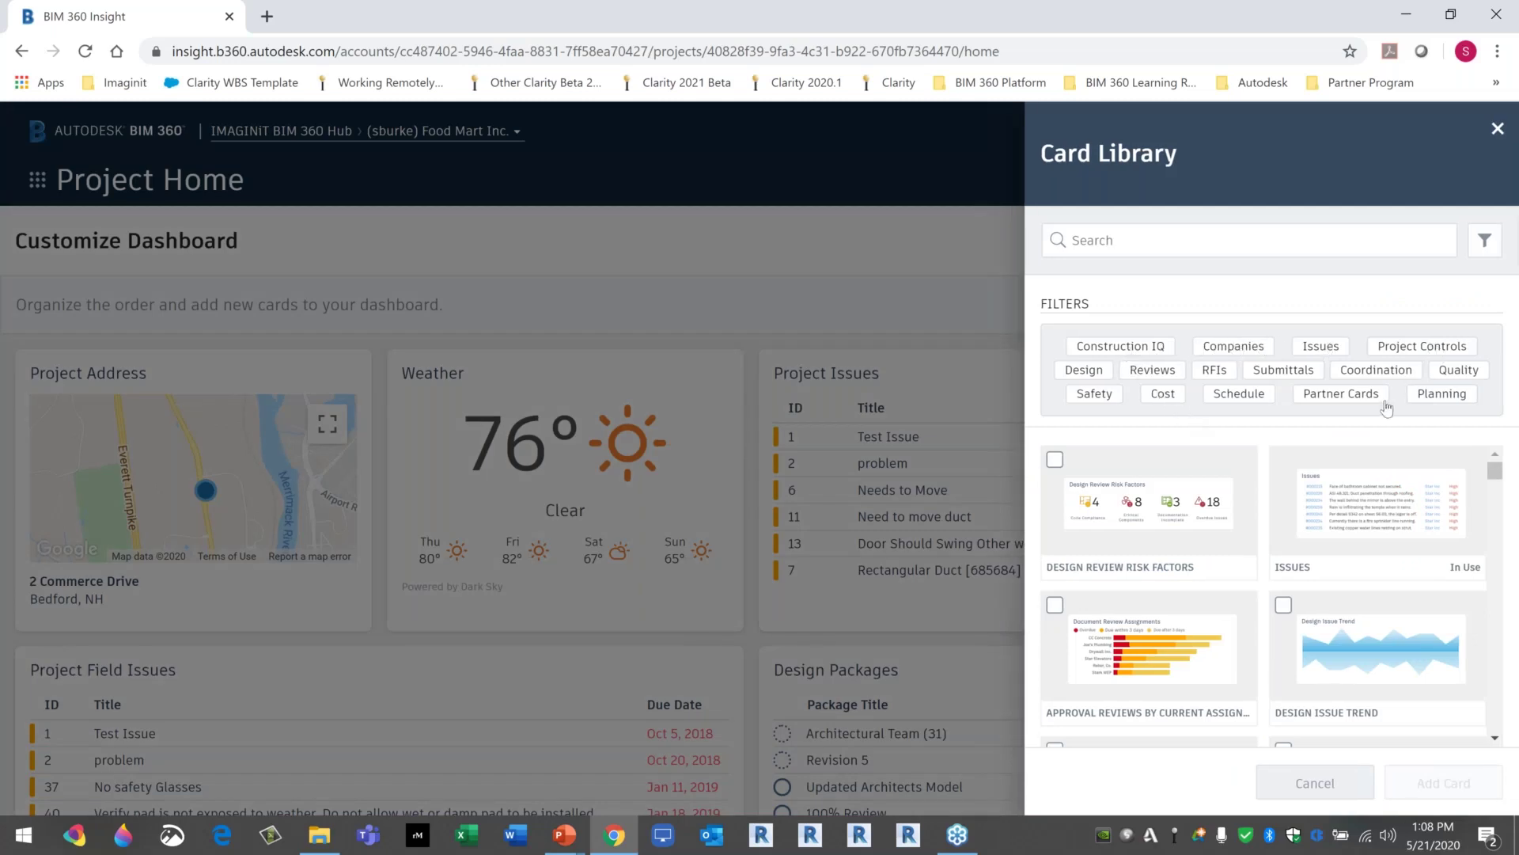
left_click(1355, 399)
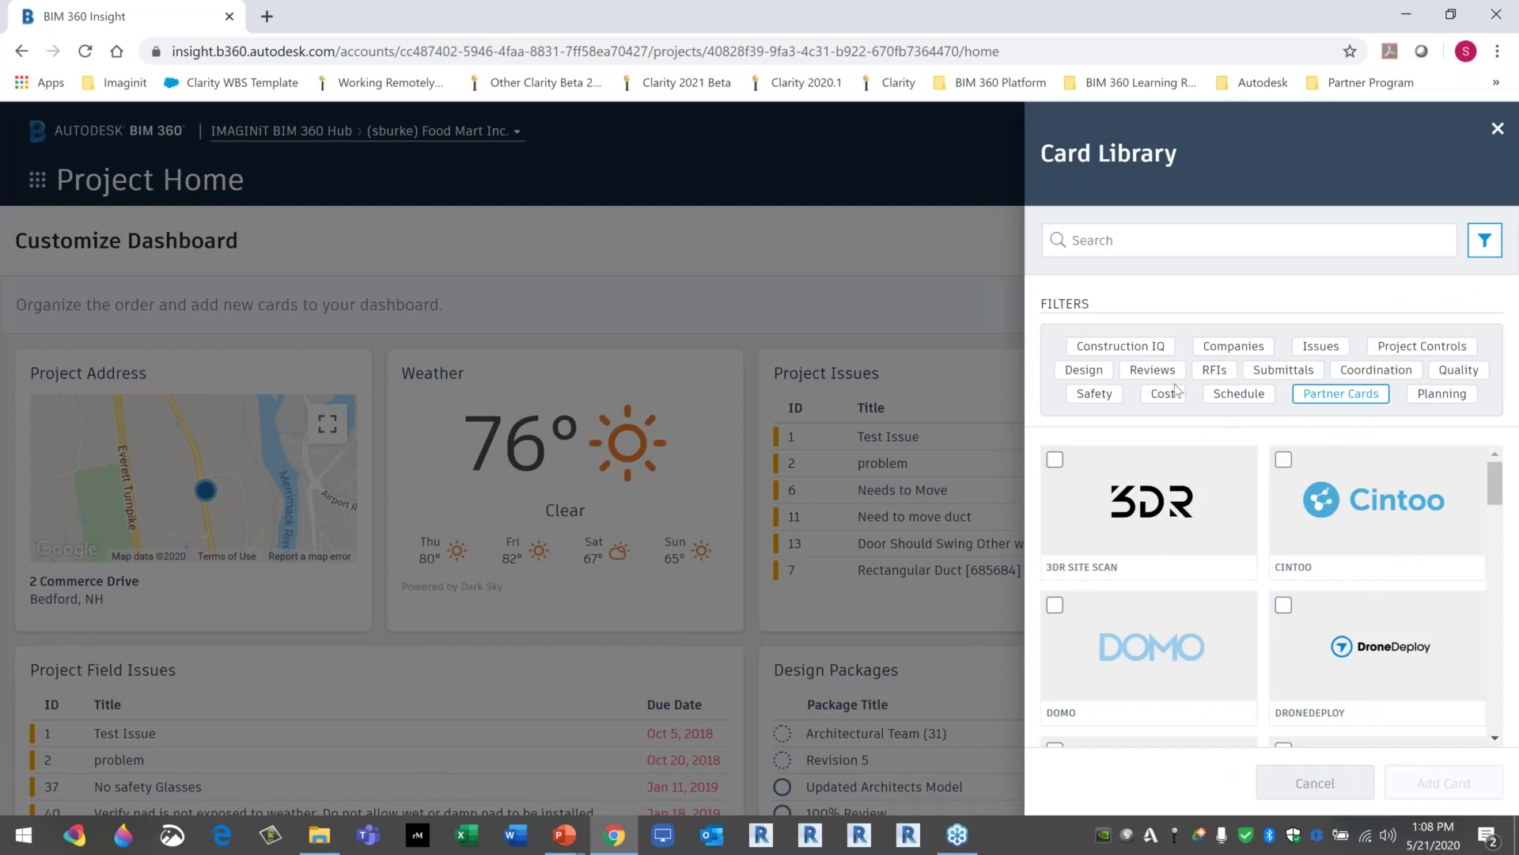
Add the Reviews, Companies, Issues and Project Controls filters to the Card Library.
left_click(1154, 370)
left_click(1223, 347)
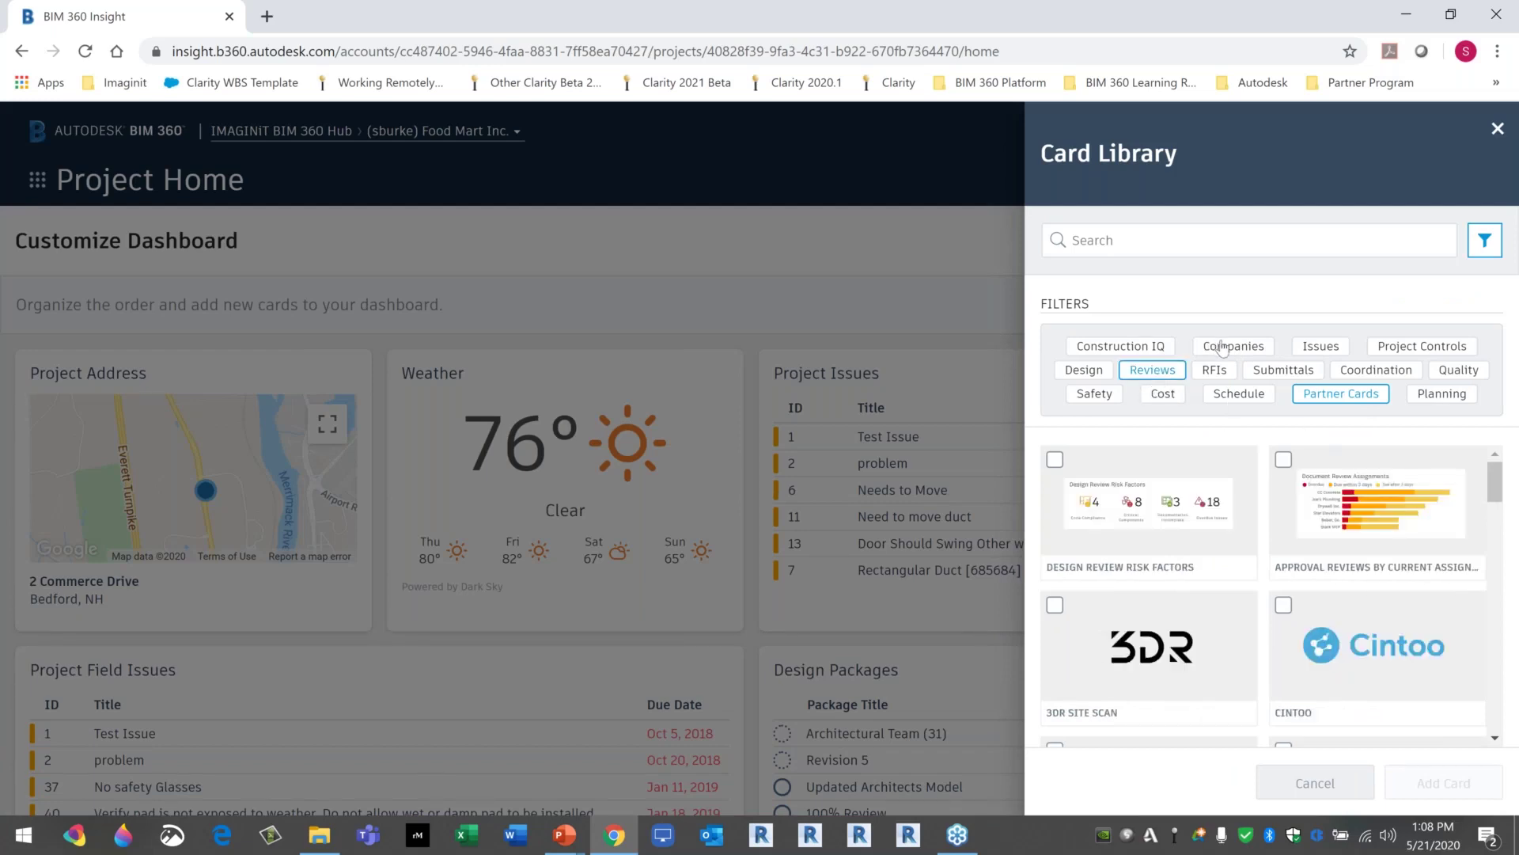
left_click(1327, 348)
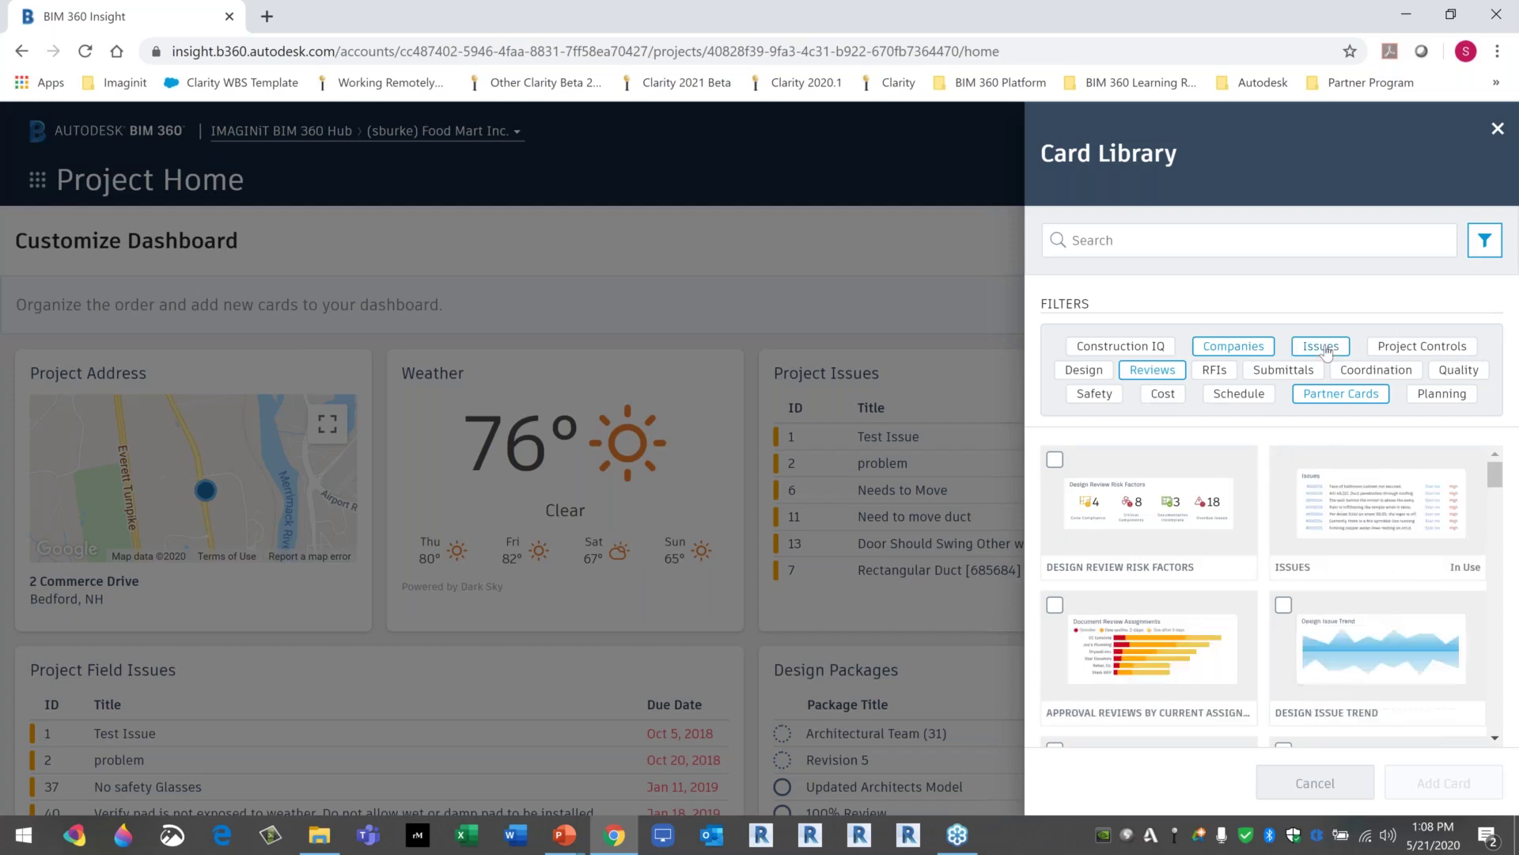
left_click(1437, 348)
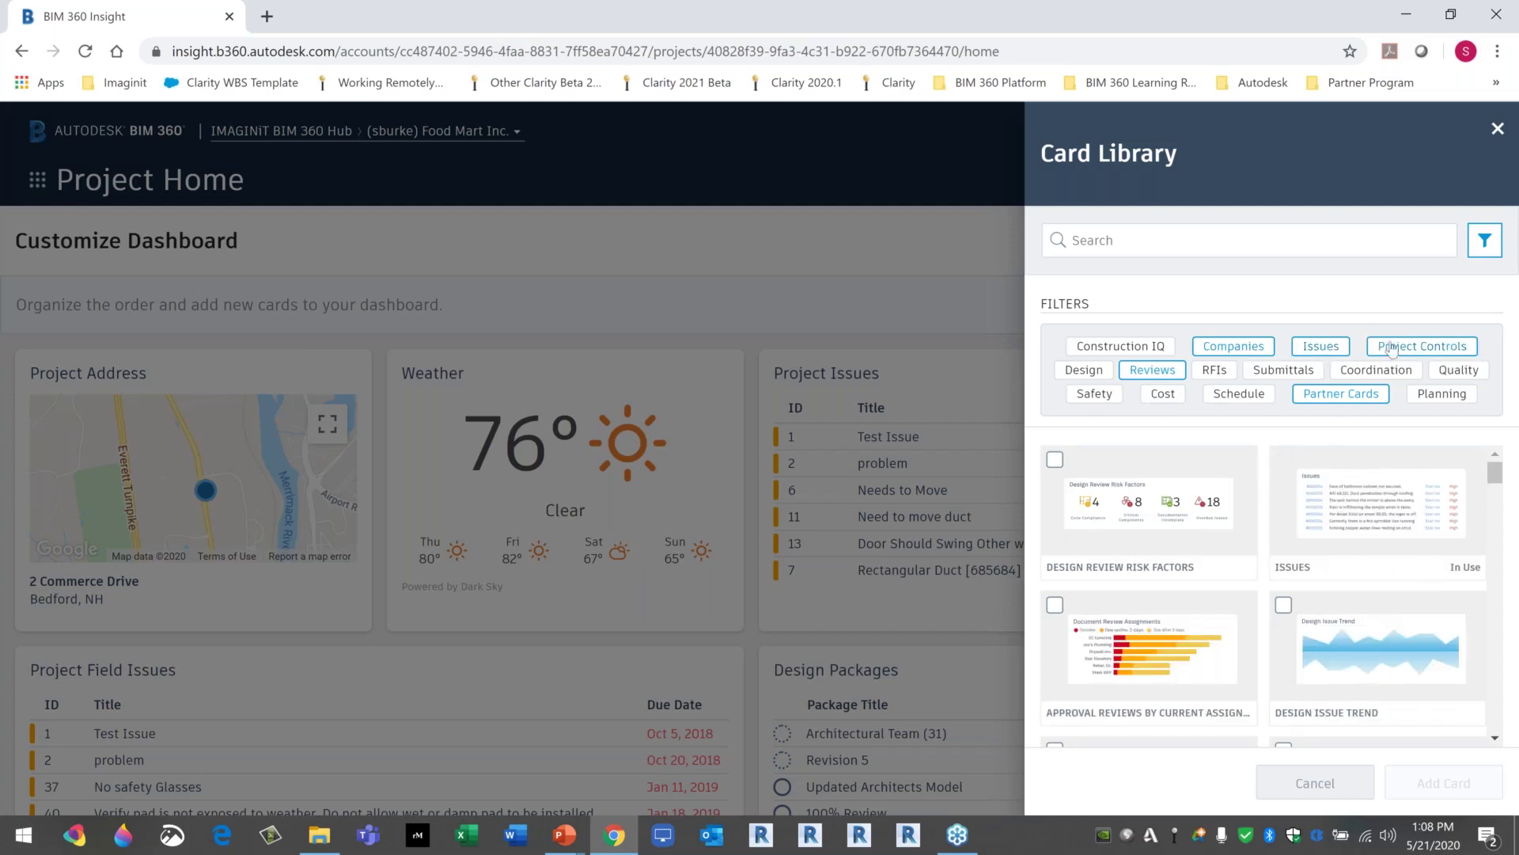
Clear the Project Controls, Issues, Companies and Reviews filters, keeping only Partner Cards.
left_click(1422, 346)
left_click(1321, 345)
left_click_drag(1266, 346, 1257, 347)
left_click(1155, 372)
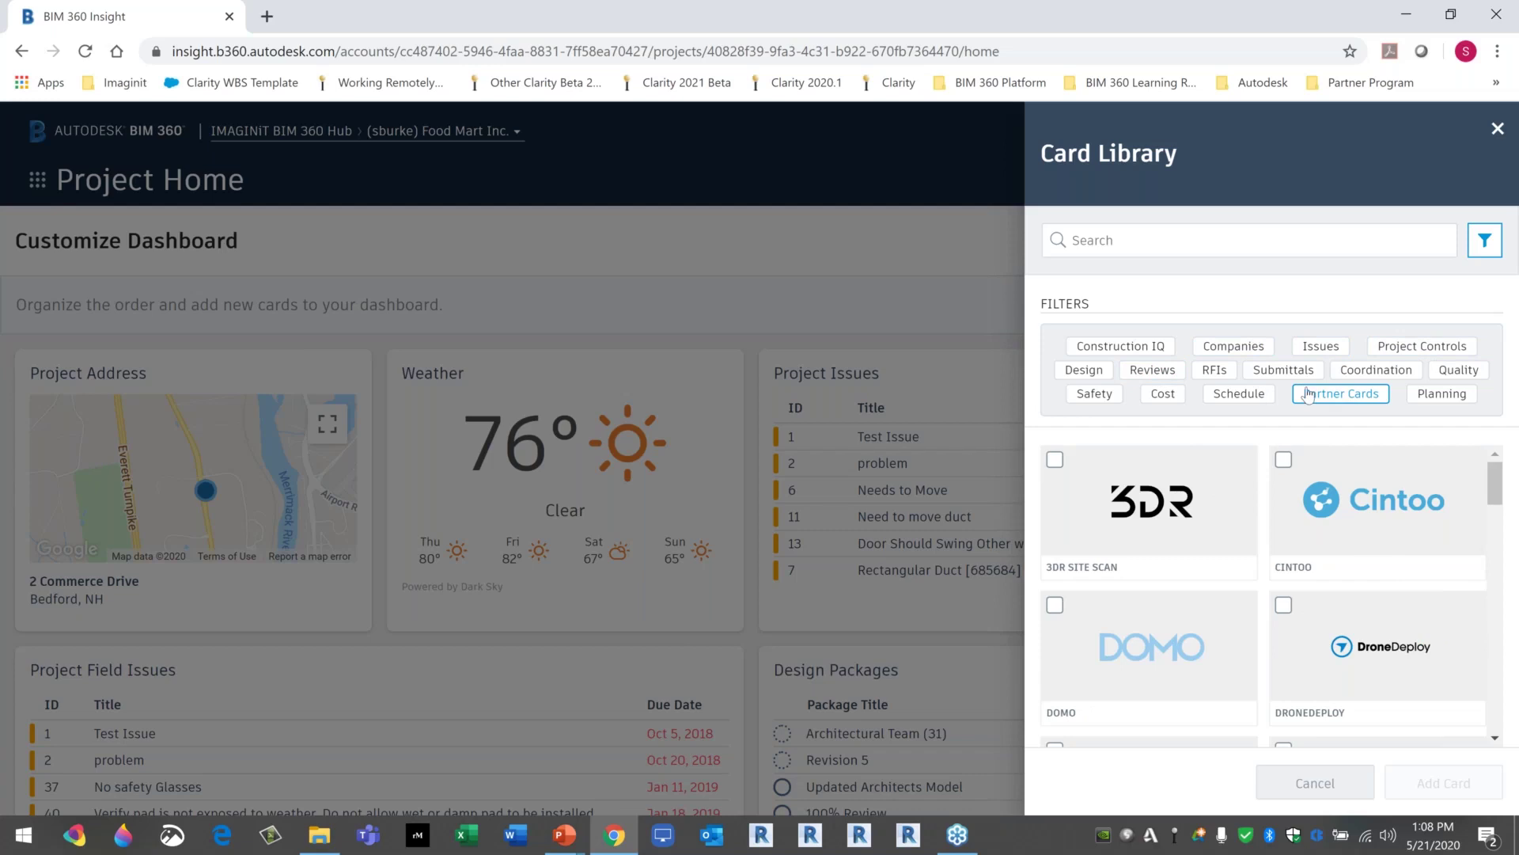
Browse the available partner integration cards and close the Card Library without adding any card.
left_click_drag(1496, 479, 1470, 707)
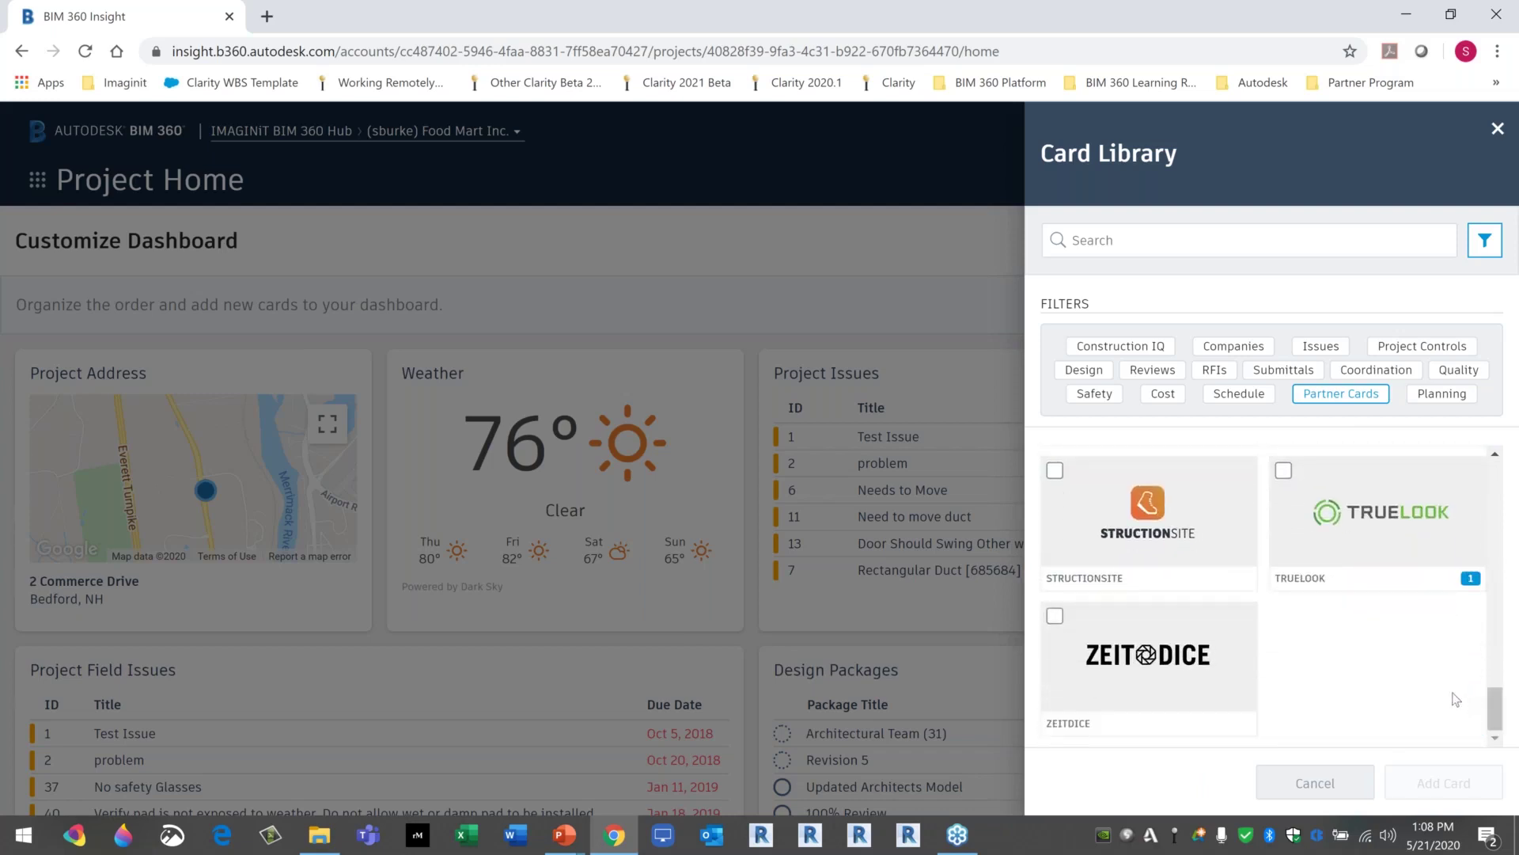
scroll(1365, 663, "up", 2)
scroll(1365, 663, "up", 3)
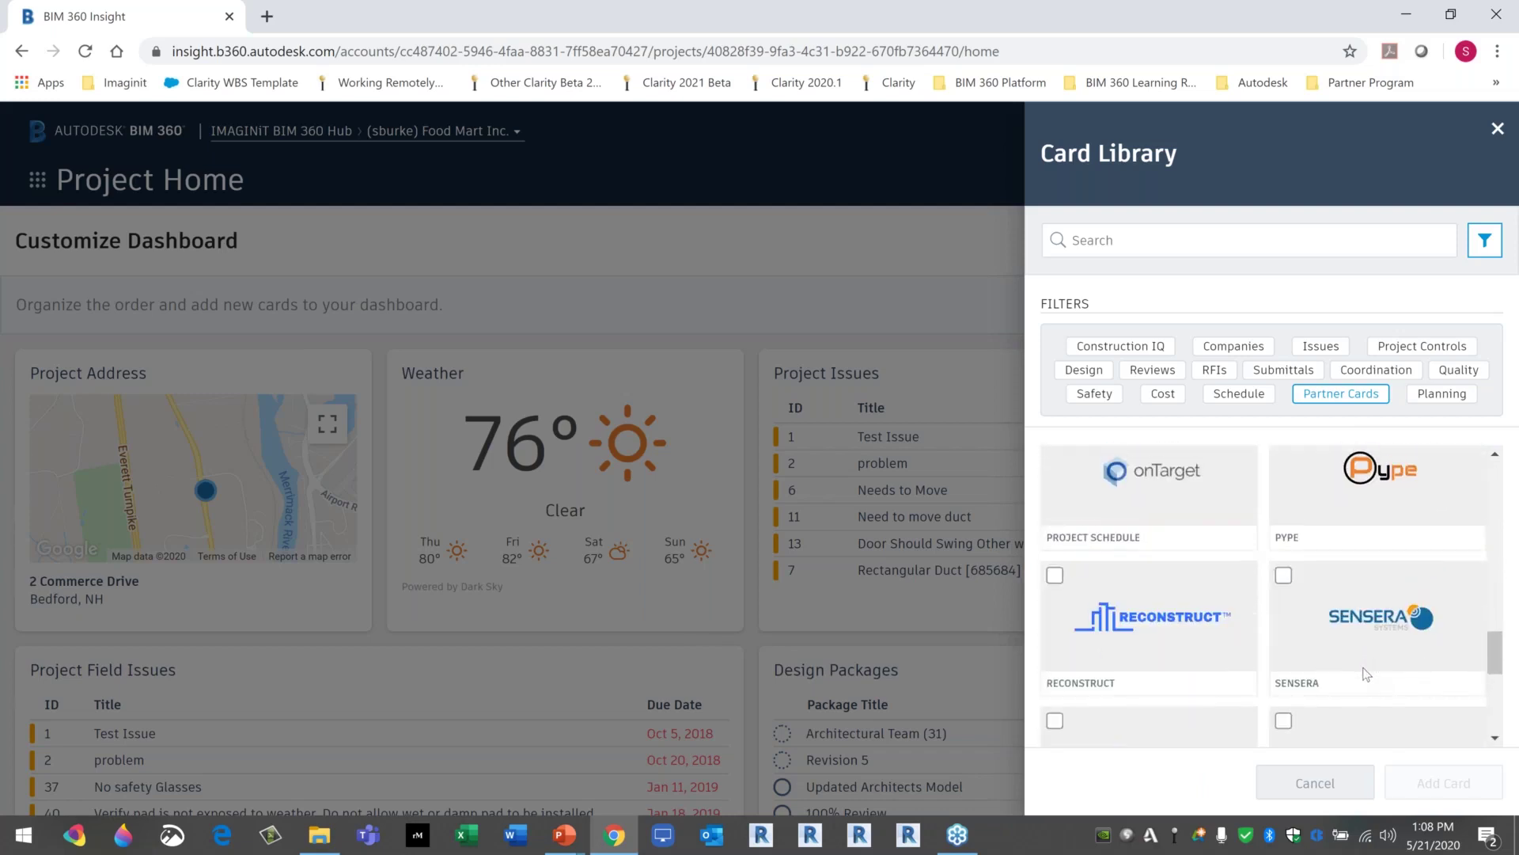
scroll(1367, 670, "up", 2)
scroll(1367, 672, "up", 2)
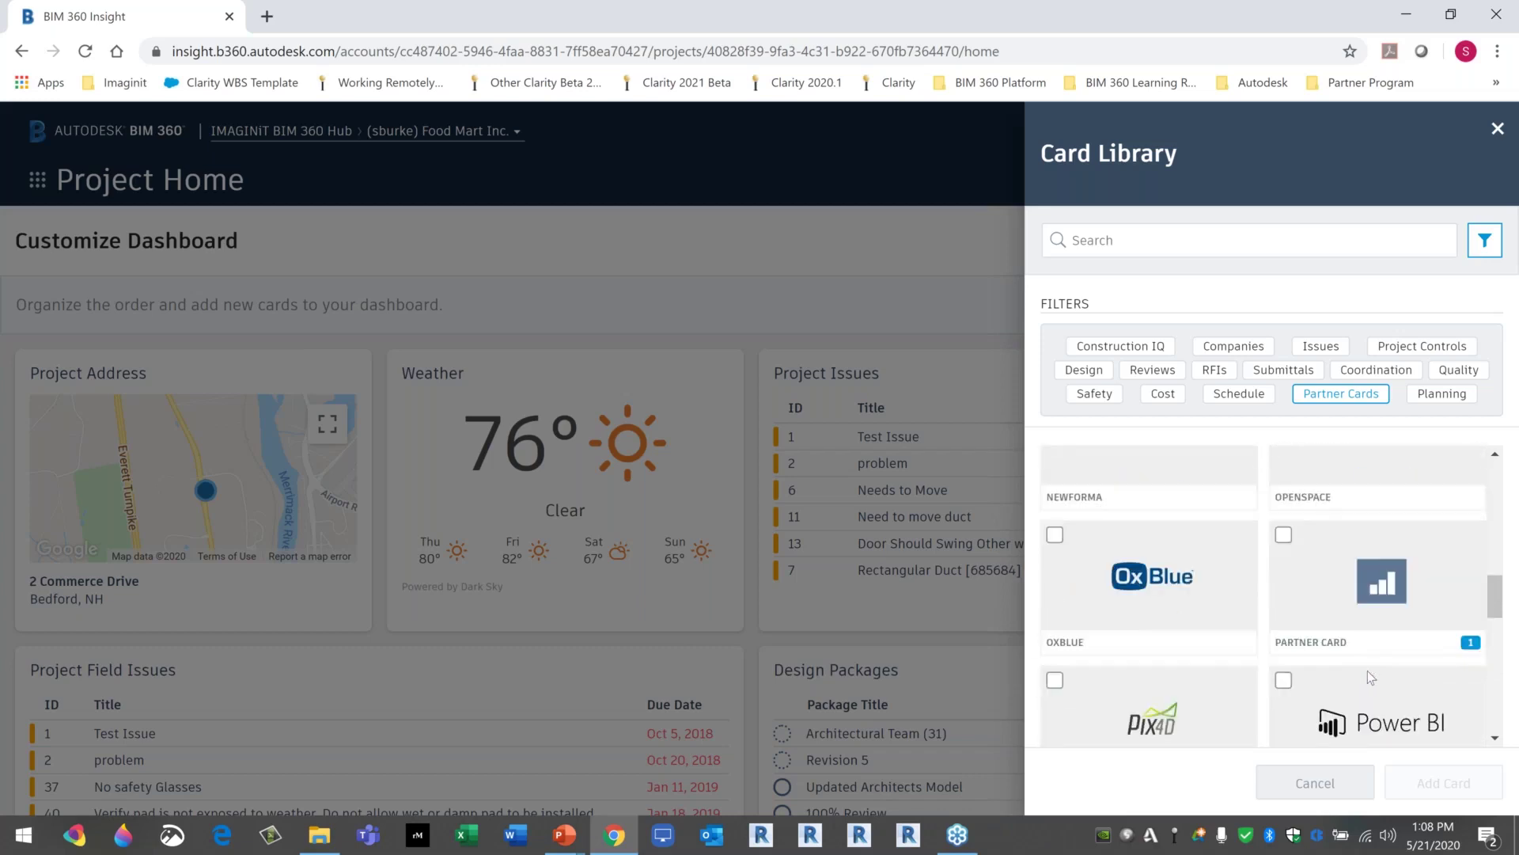
scroll(1365, 622, "down", 1)
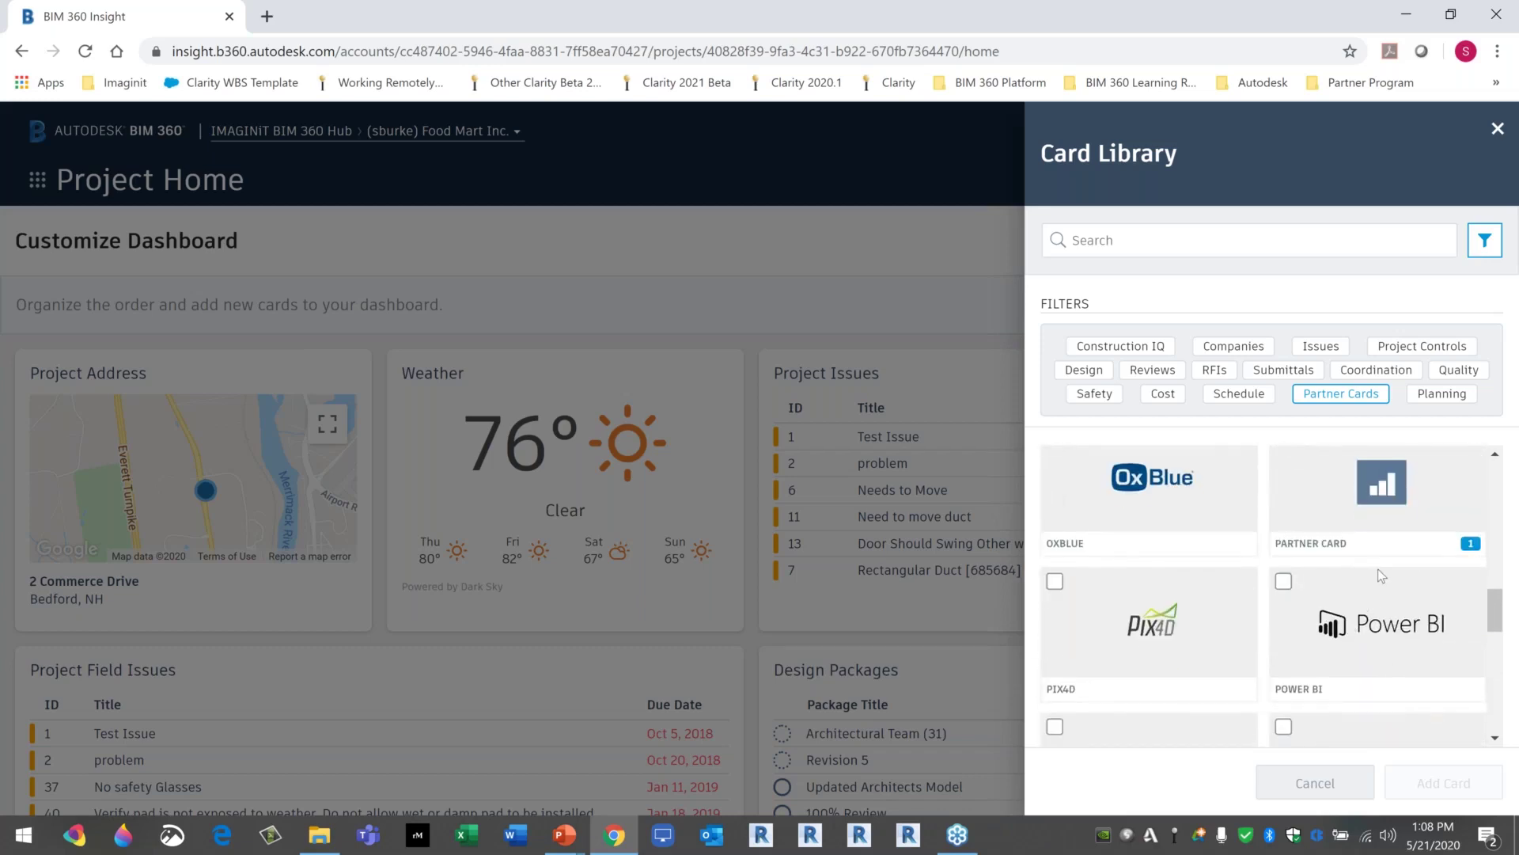
scroll(1379, 568, "up", 1)
scroll(1165, 600, "up", 2)
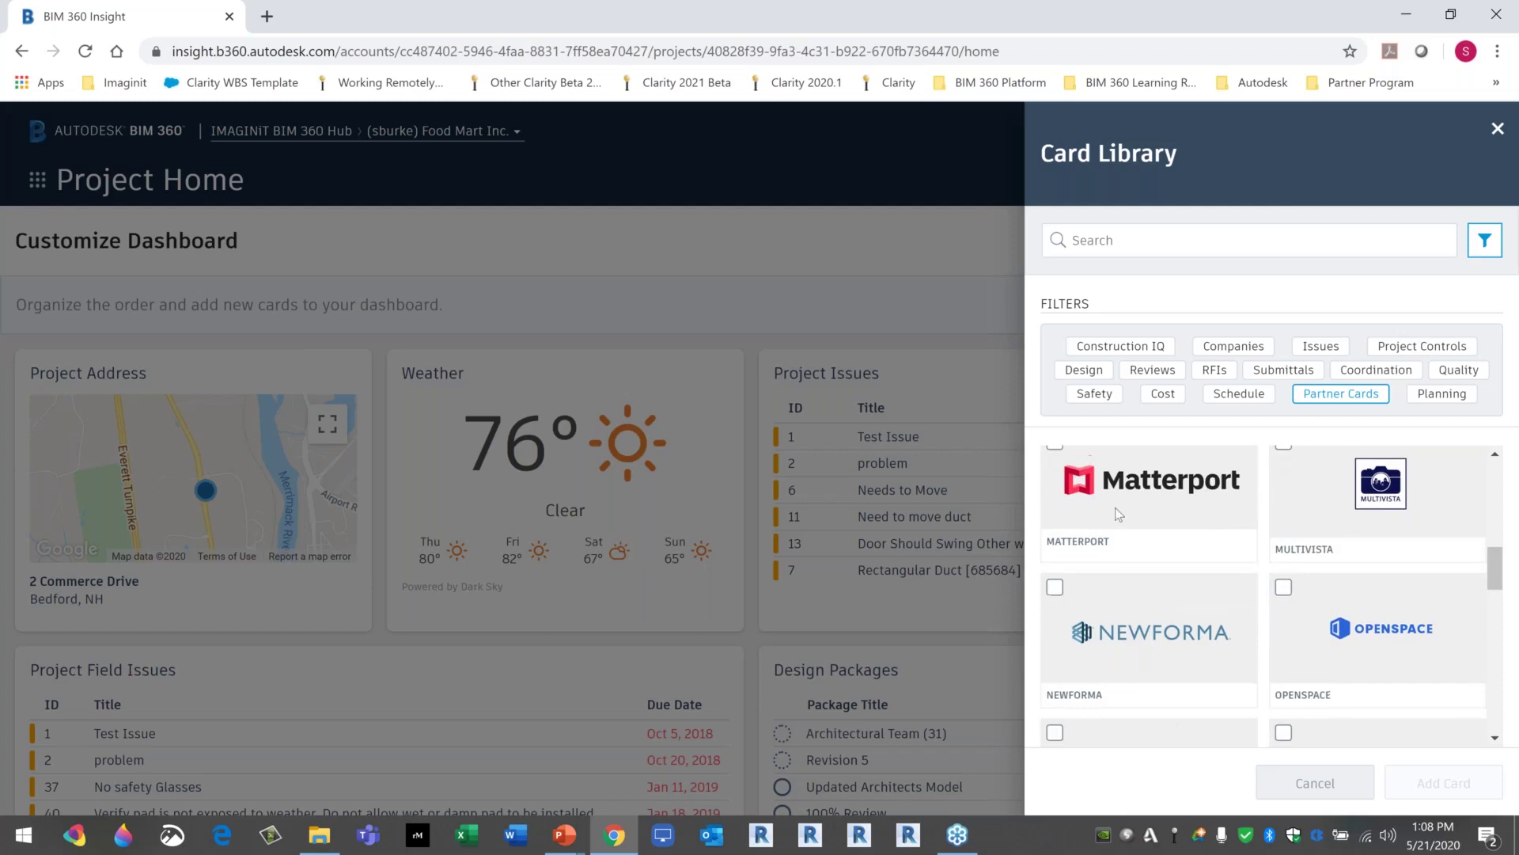
scroll(1140, 570, "up", 2)
scroll(1170, 625, "up", 1)
scroll(1170, 626, "up", 2)
scroll(1172, 625, "up", 2)
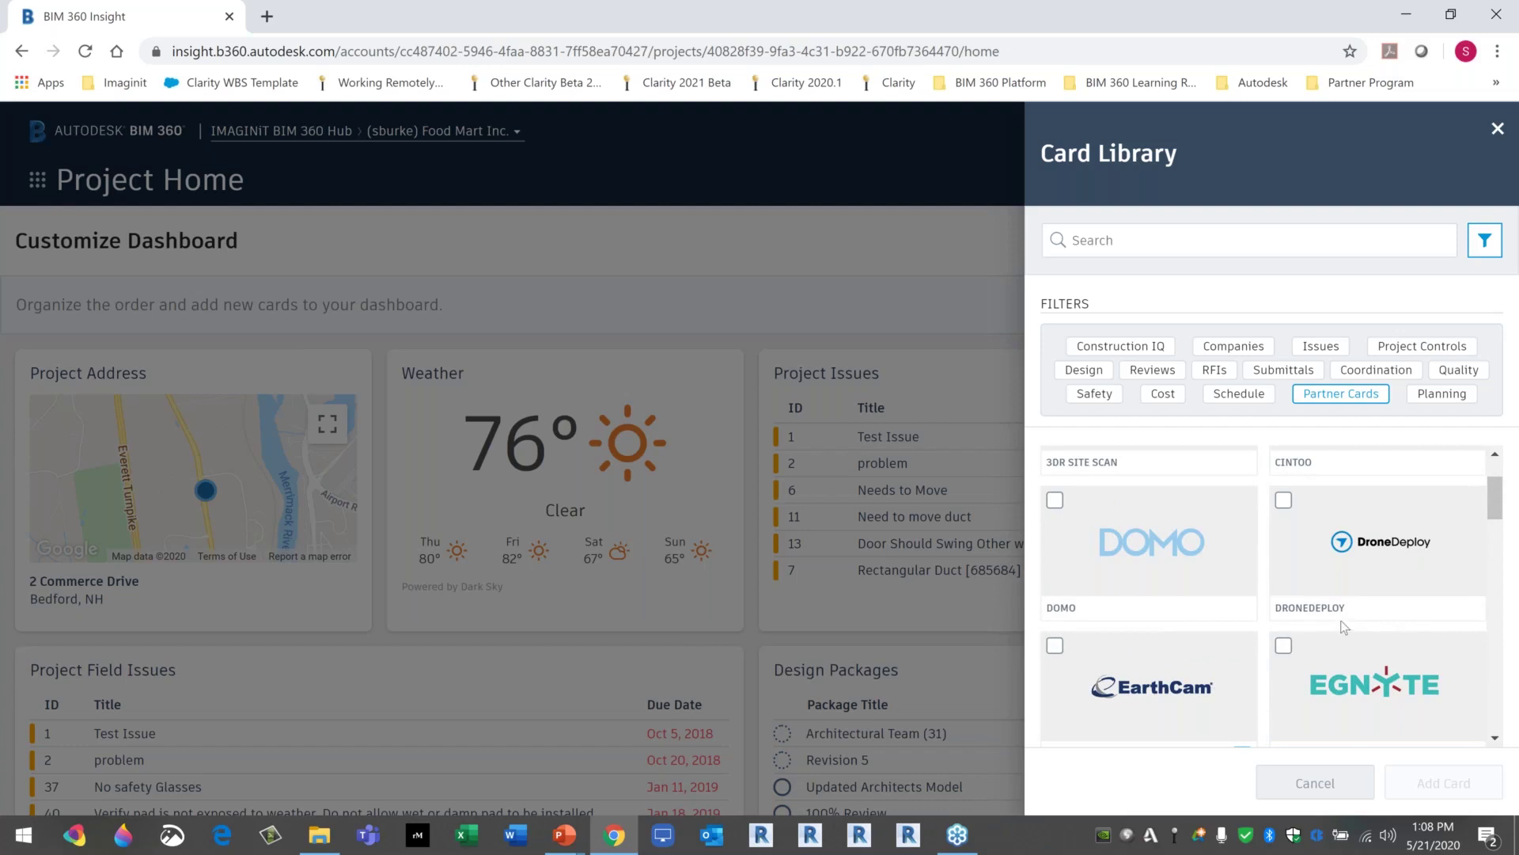
scroll(1343, 627, "up", 1)
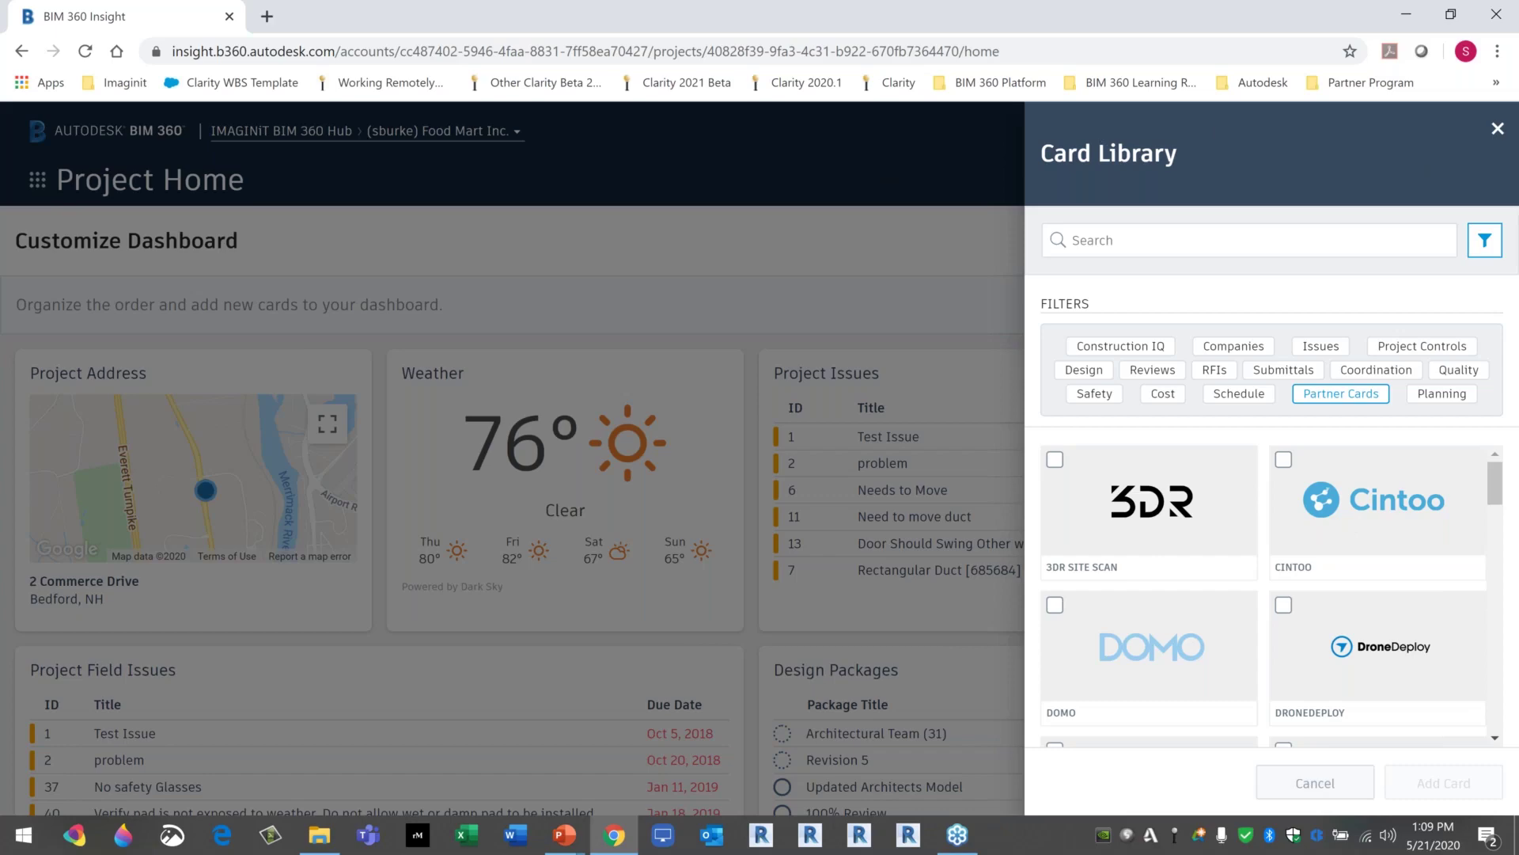
left_click(1316, 783)
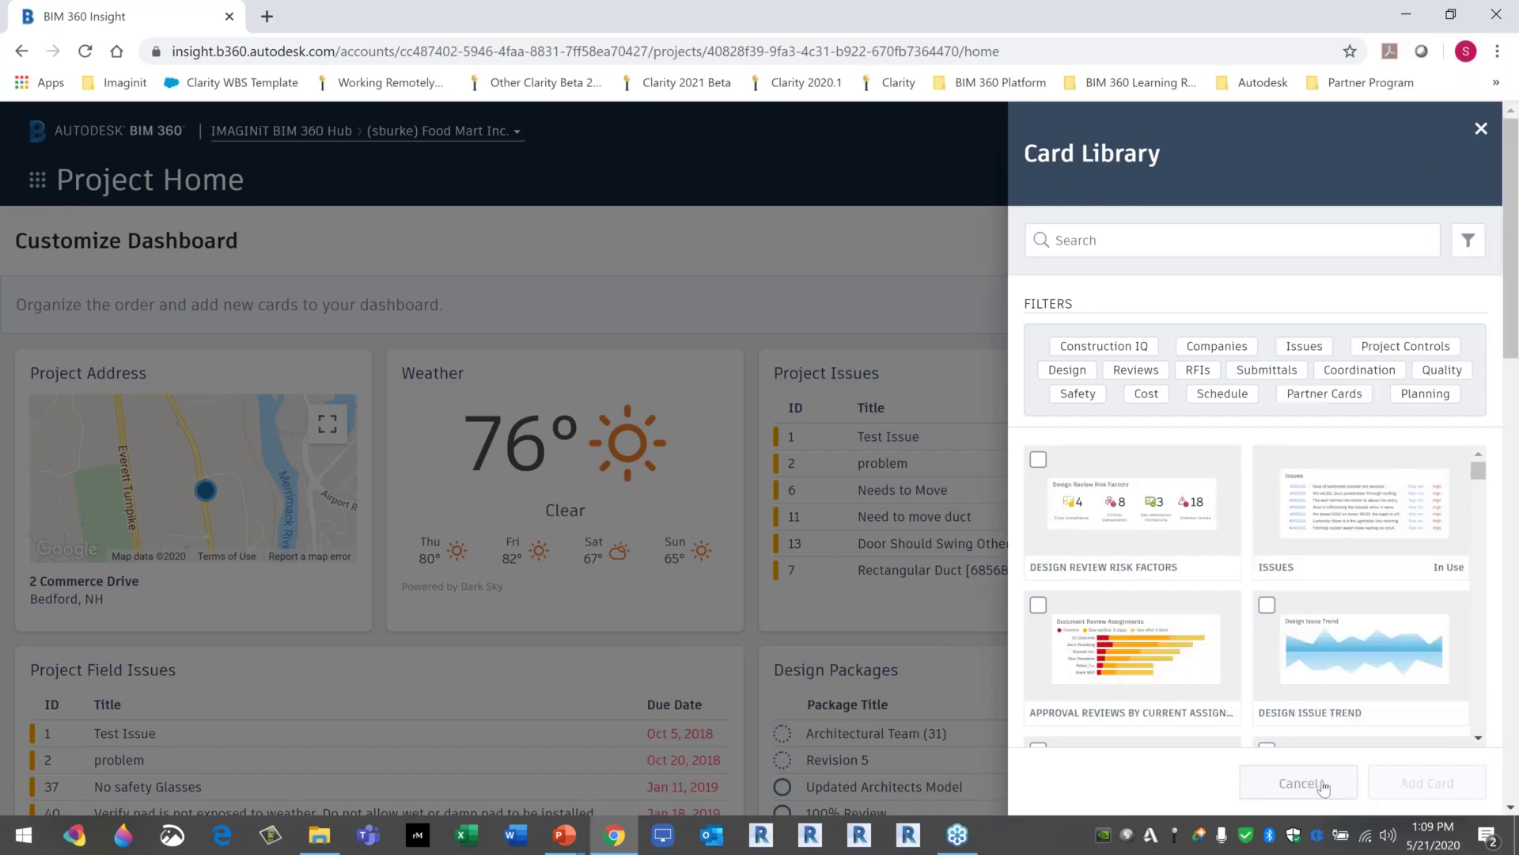
Examine the EarthCam and TrueLook site camera cards on the dashboard, zooming the TrueLook image in and back out.
scroll(1214, 614, "down", 1)
scroll(1215, 614, "down", 5)
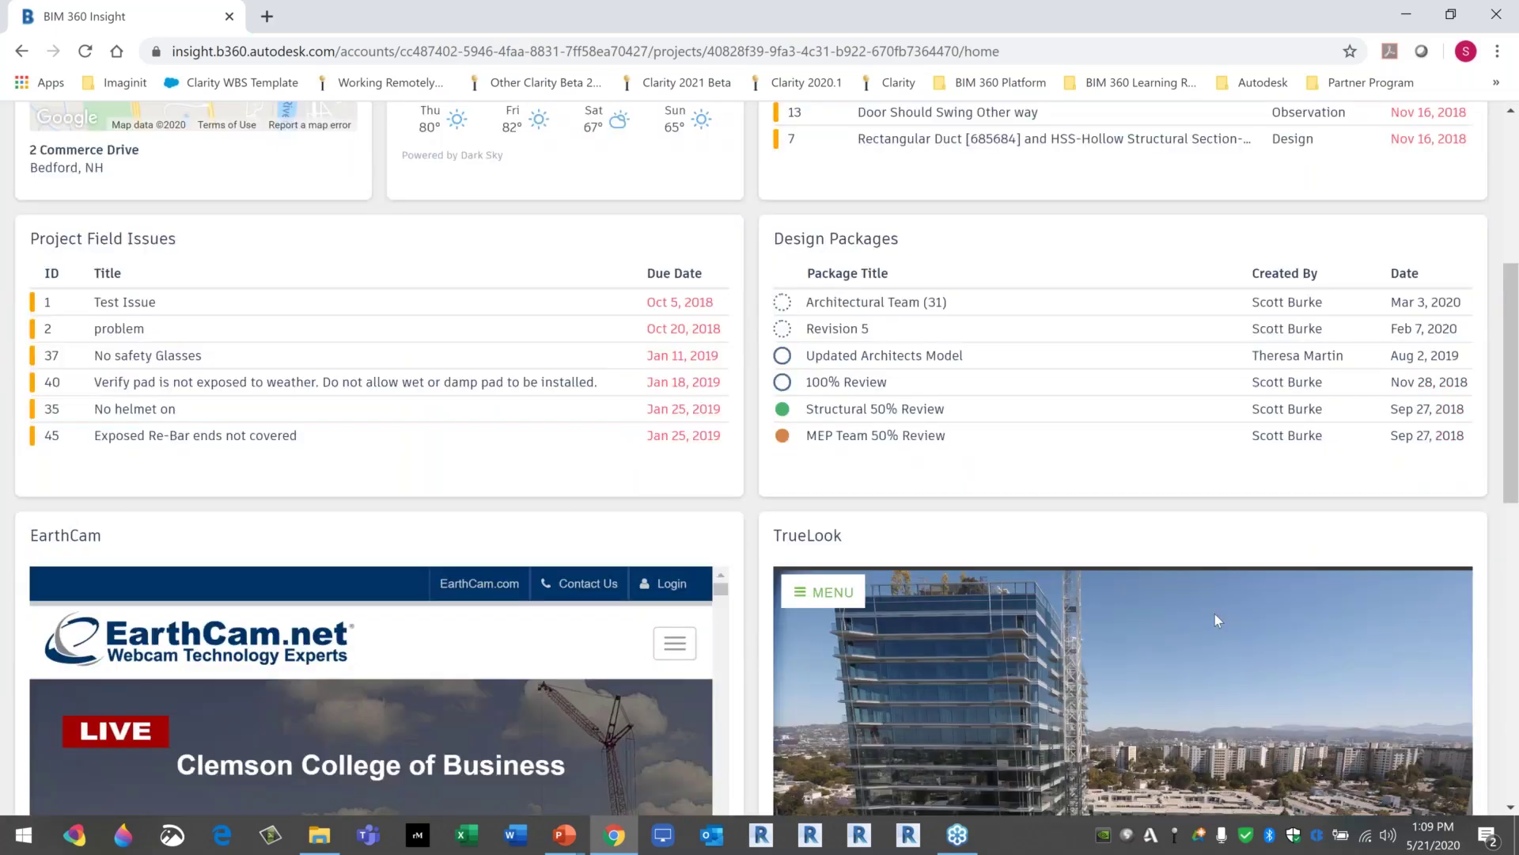
scroll(1216, 615, "down", 3)
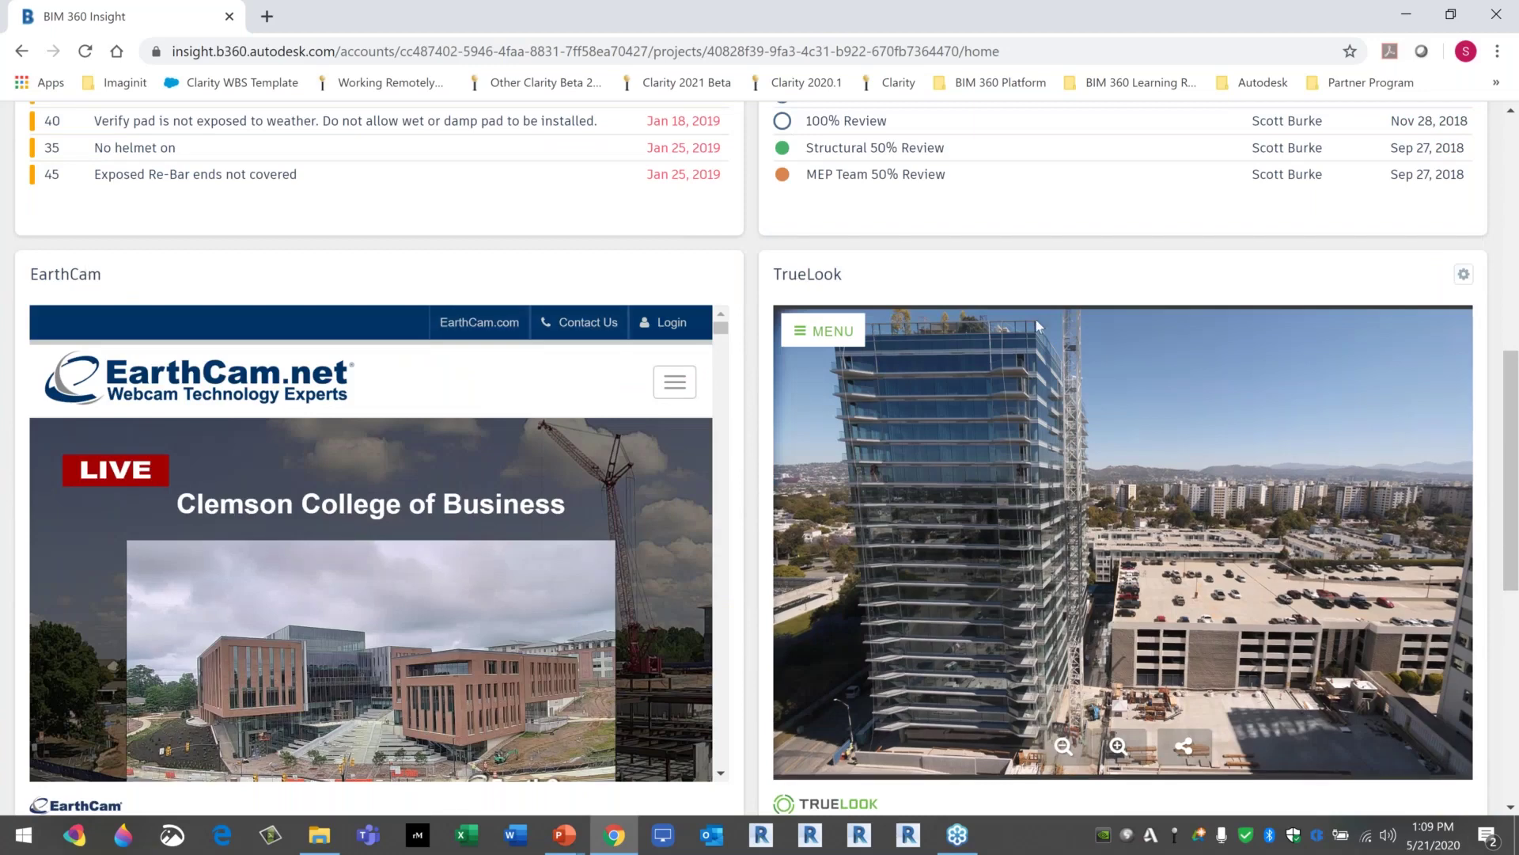
left_click_drag(1513, 427, 1510, 493)
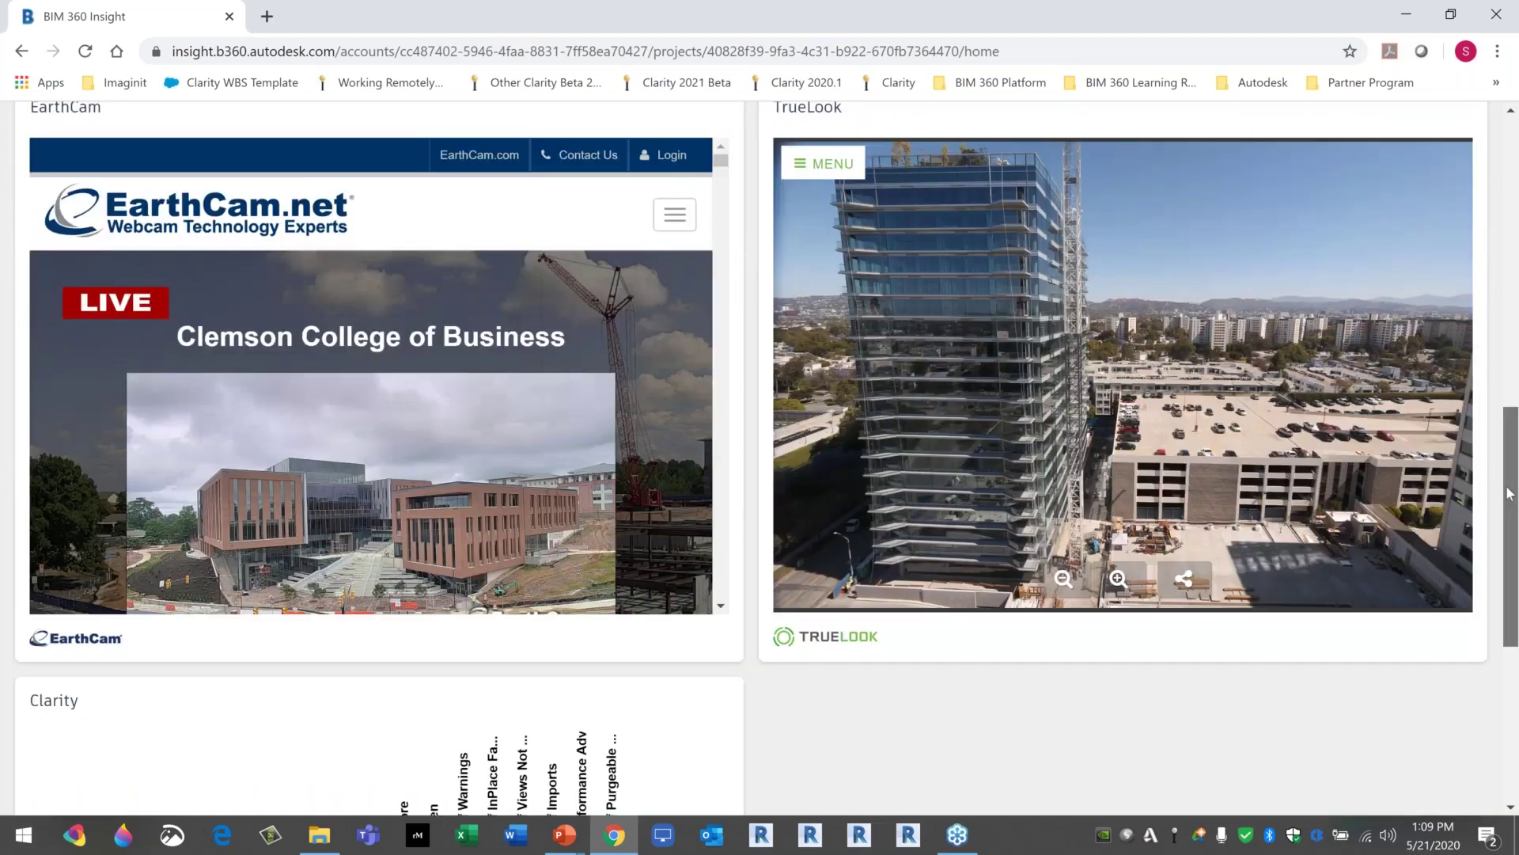
scroll(403, 463, "down", 2)
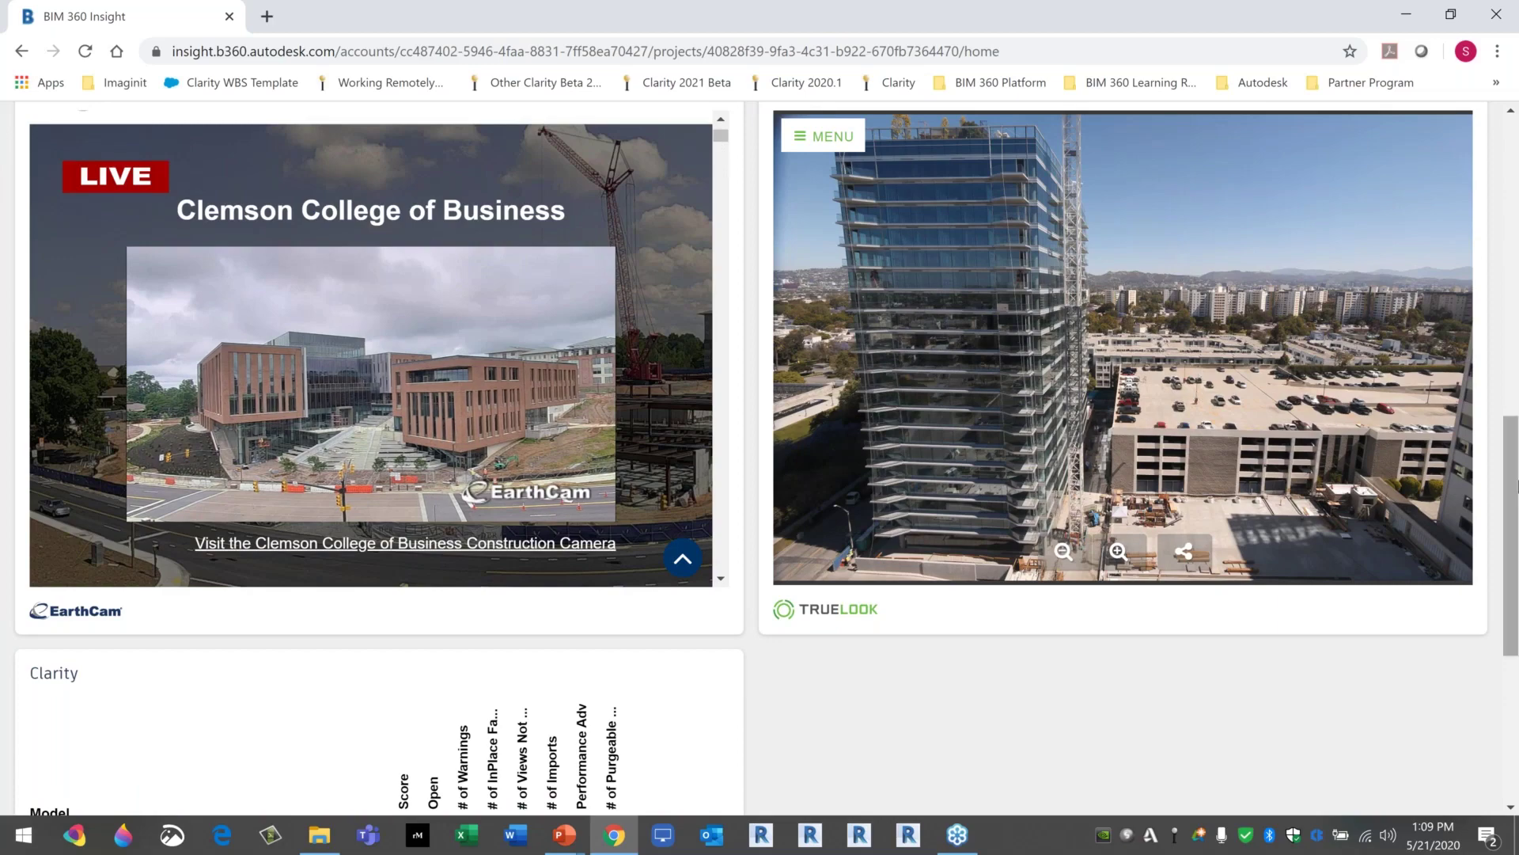
left_click_drag(1516, 486, 1516, 486)
scroll(1272, 548, "up", 2)
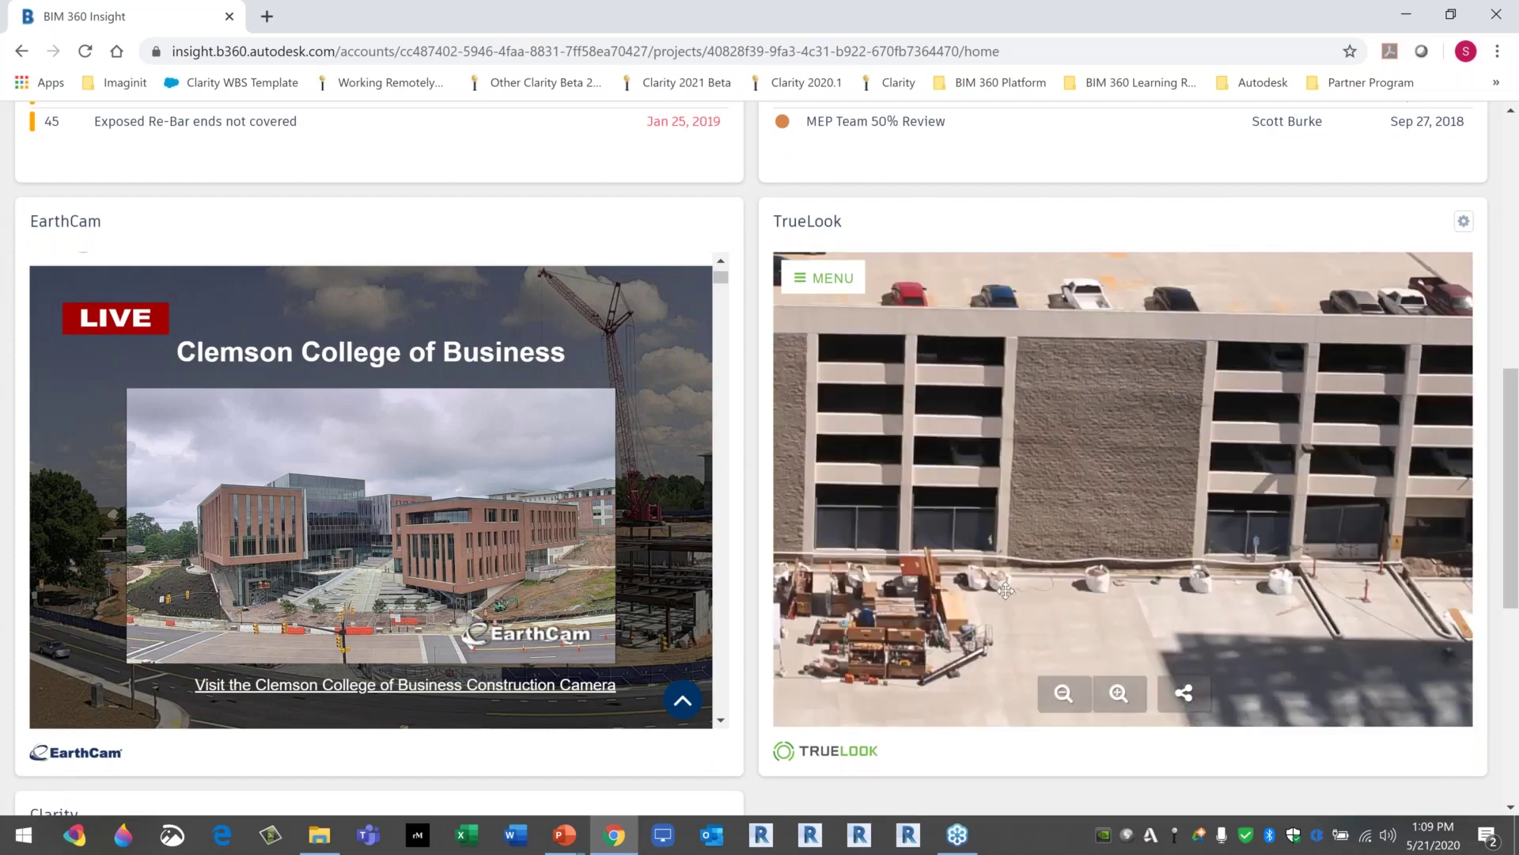
scroll(1010, 586, "down", 3)
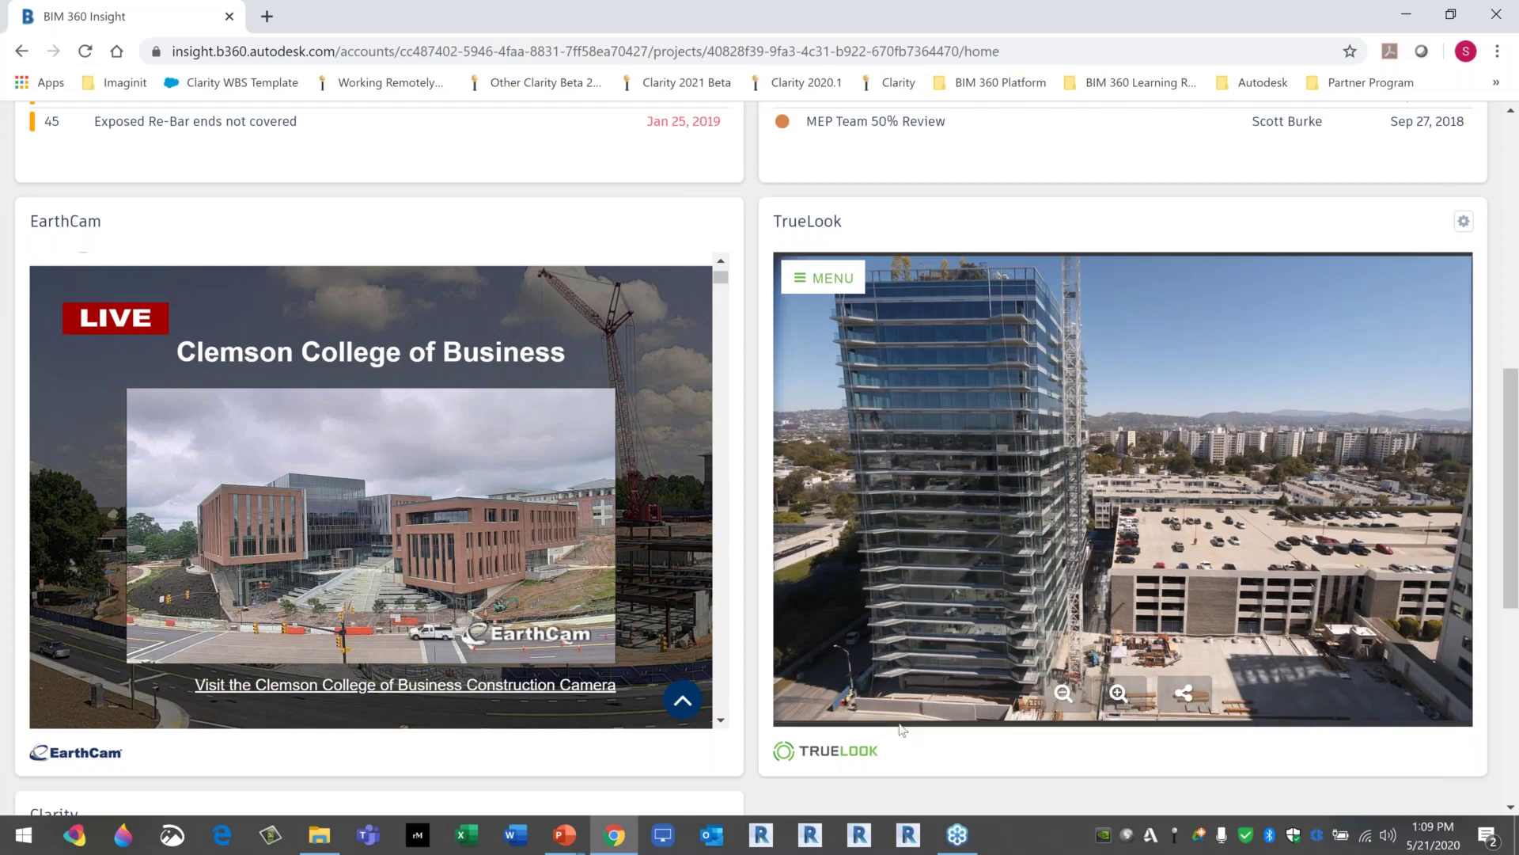
Examine the Clarity card's model health scores at the end of the dashboard and return to the Project Issues card.
left_click_drag(1510, 545, 1516, 669)
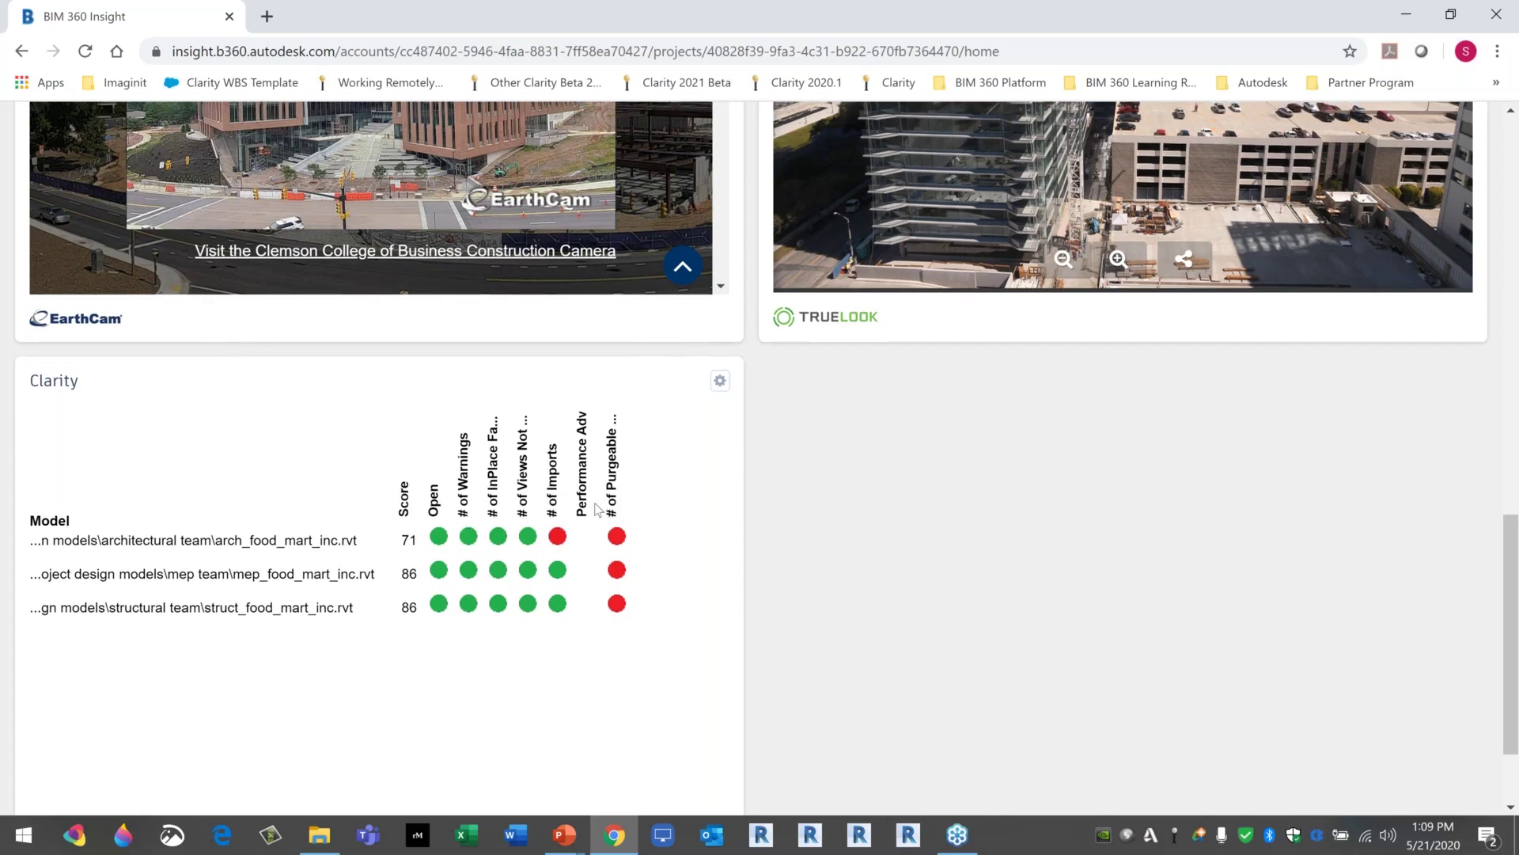
scroll(167, 467, "up", 4)
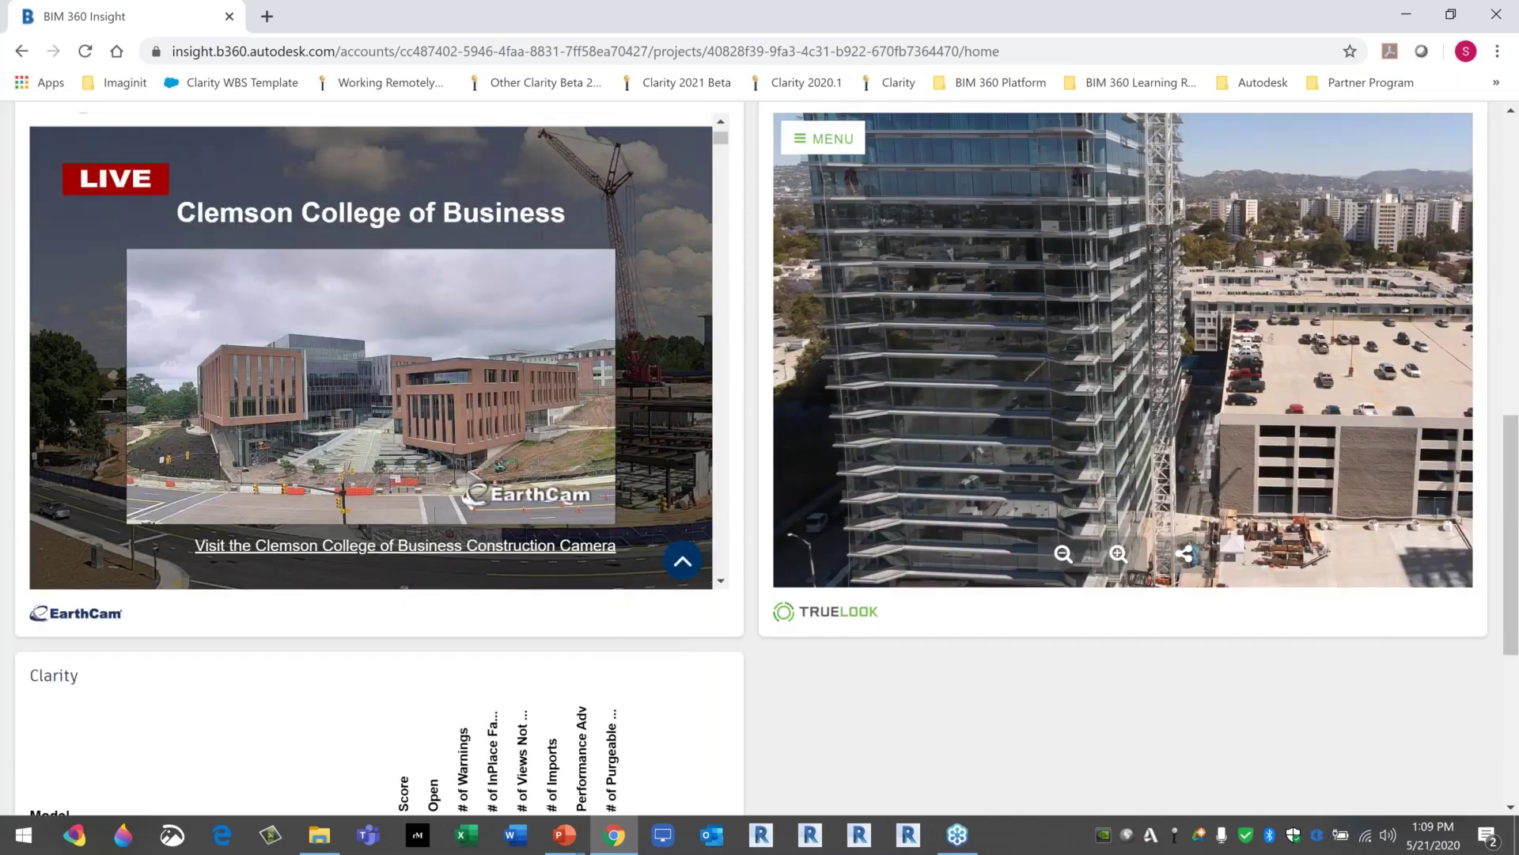
left_click_drag(1513, 593, 1515, 393)
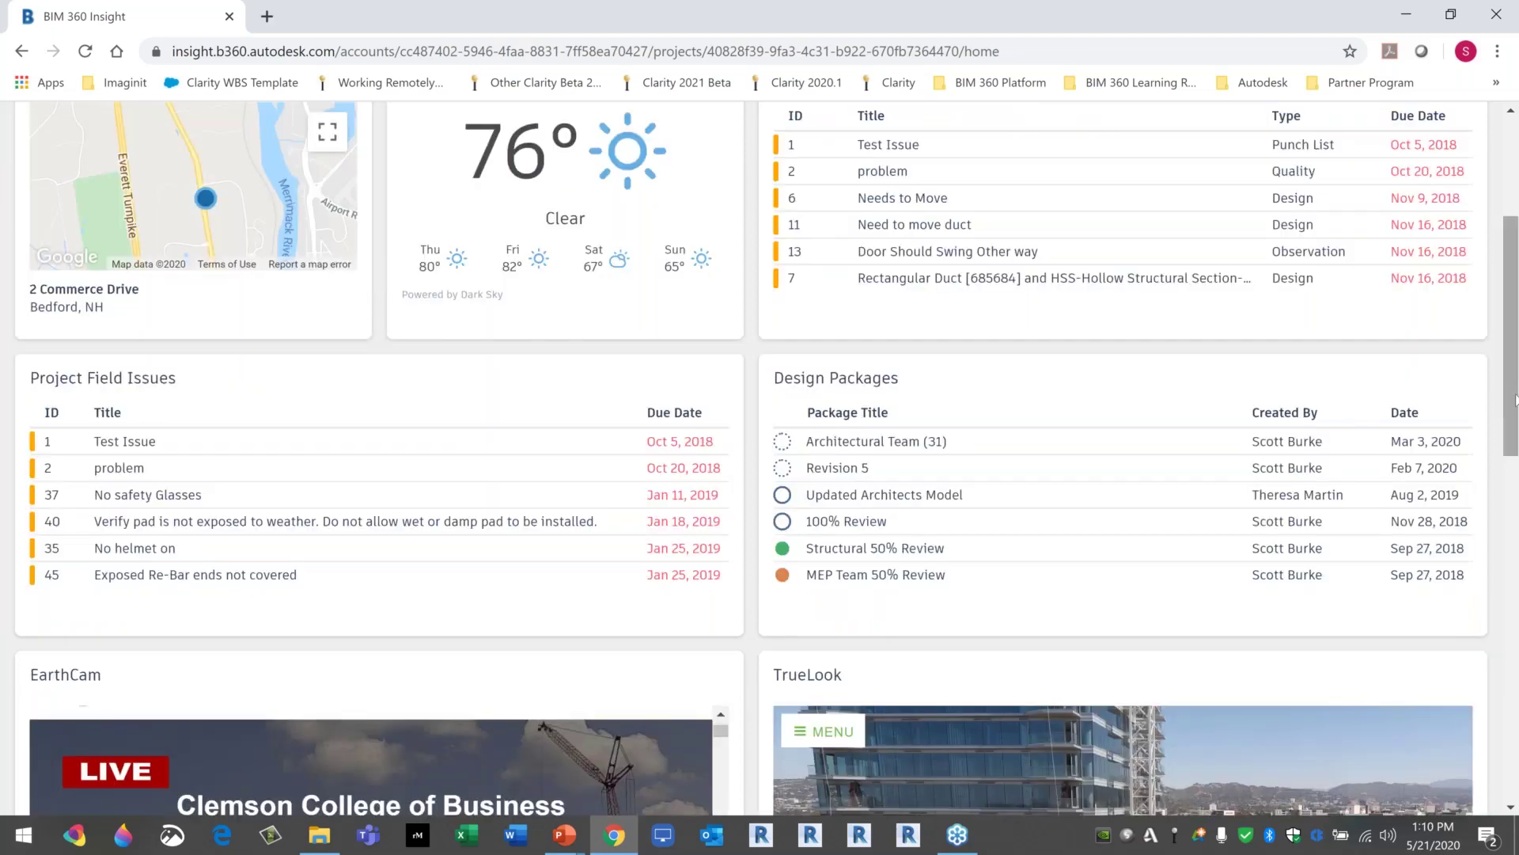
scroll(555, 416, "up", 3)
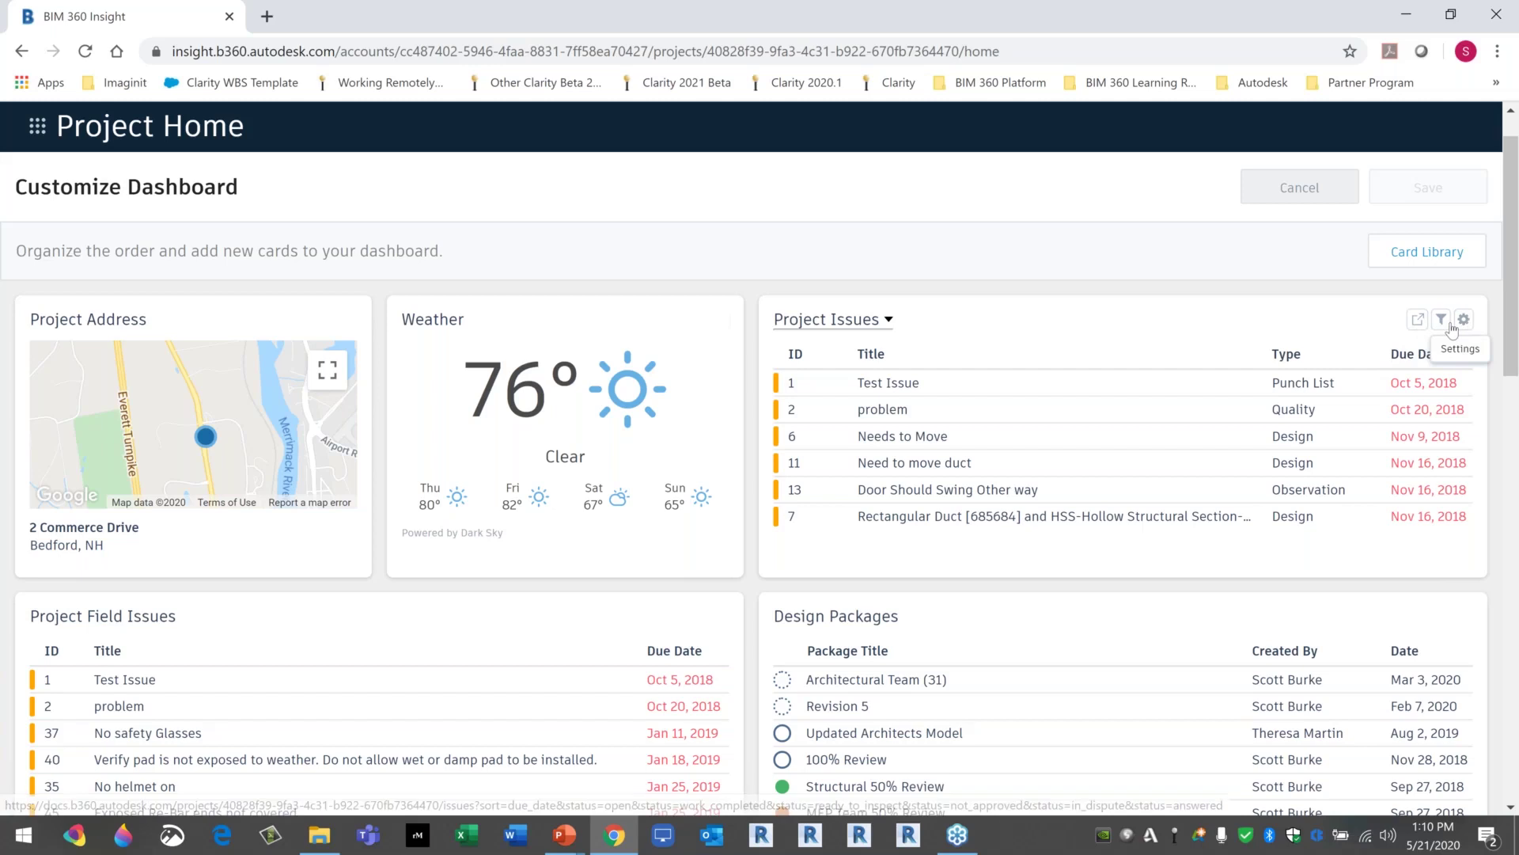
Filter the Project Issues card to show only issues of type Quality.
left_click(1440, 324)
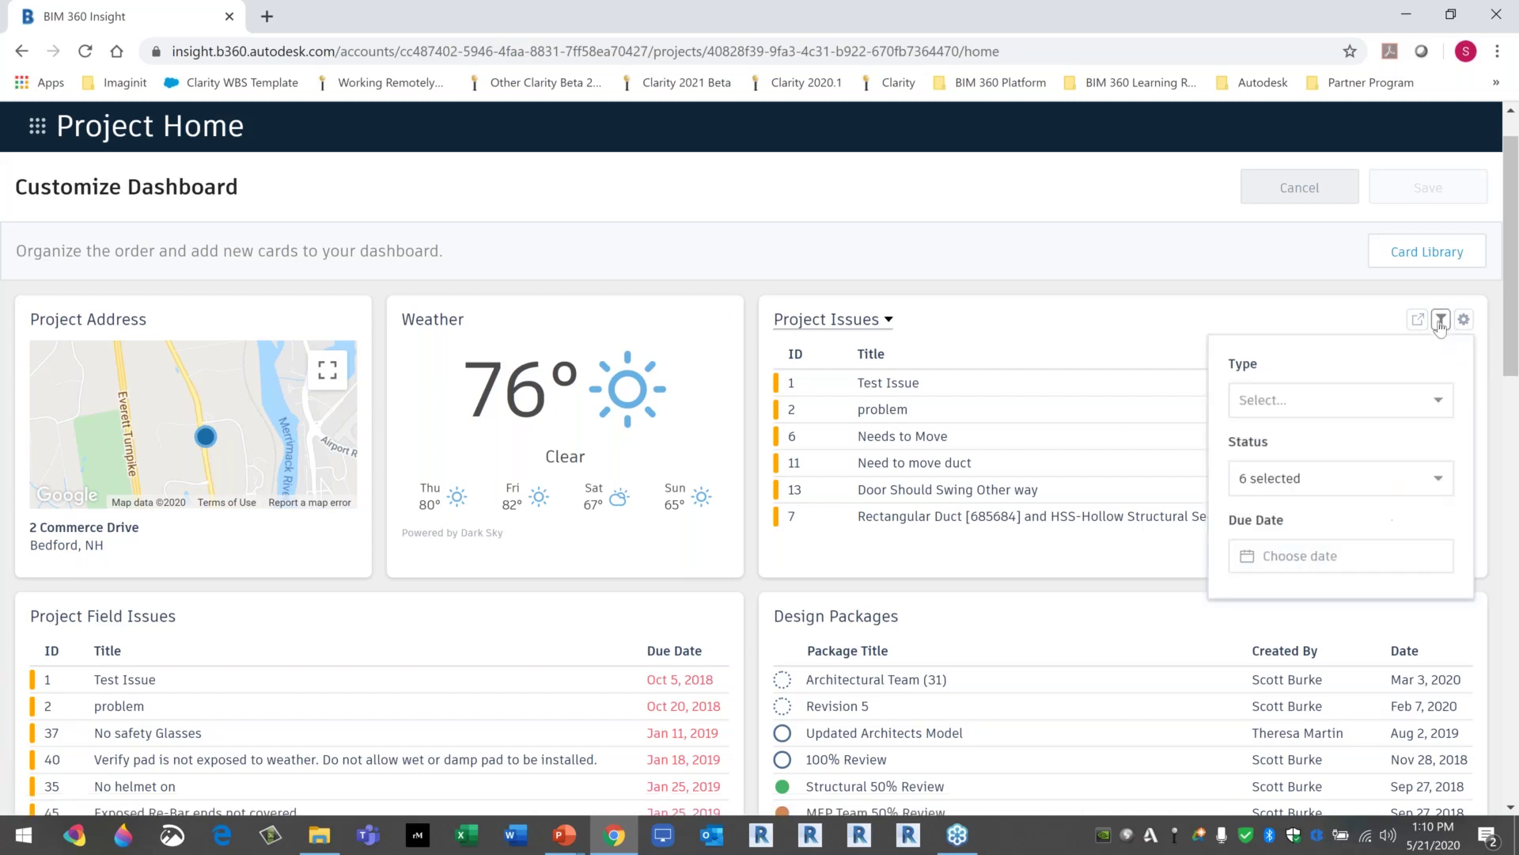
left_click(1355, 407)
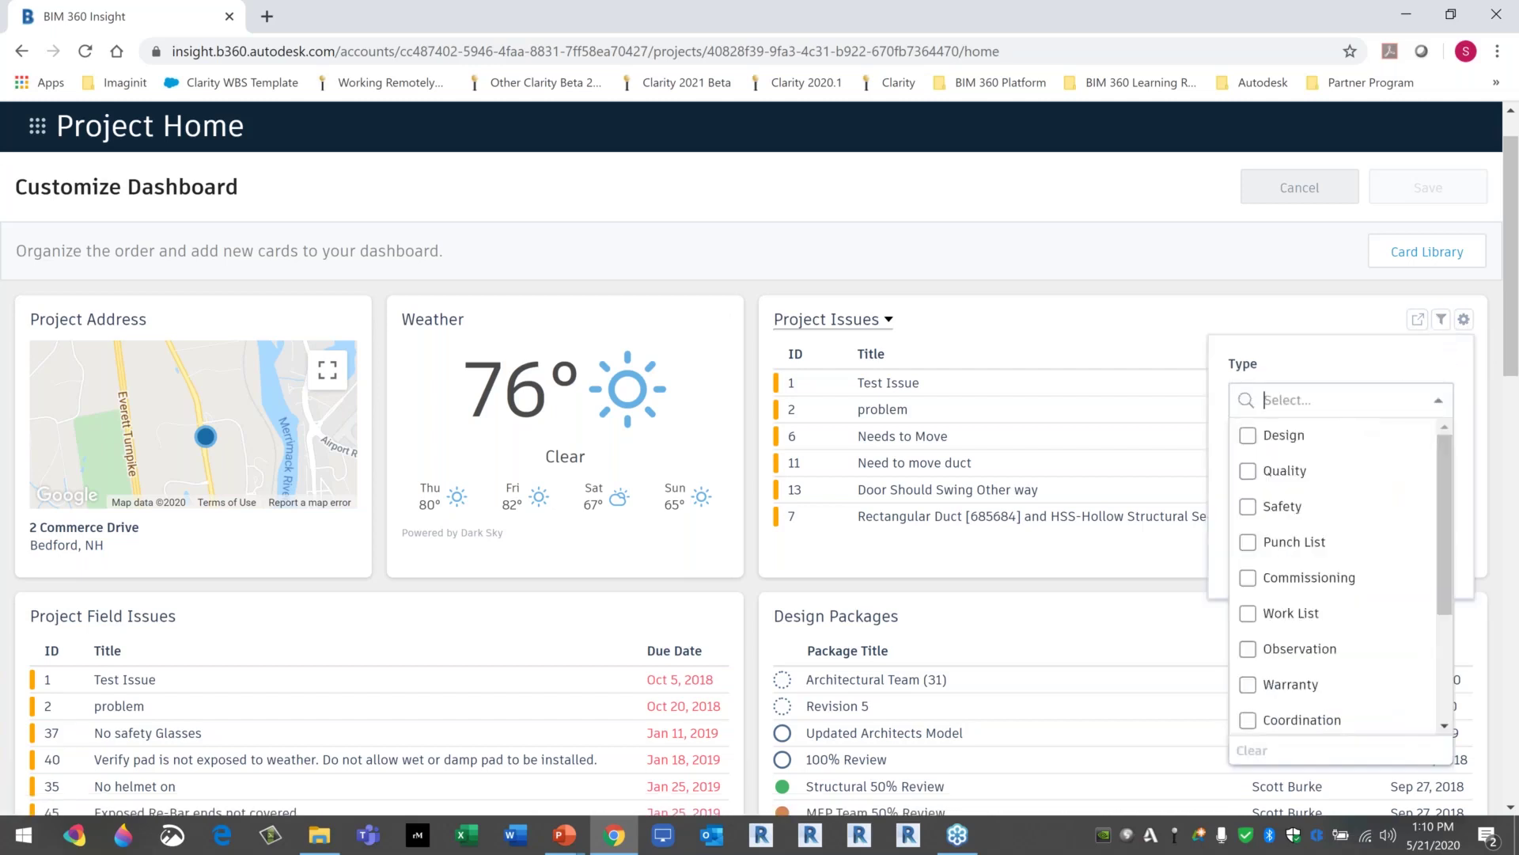
left_click(1249, 473)
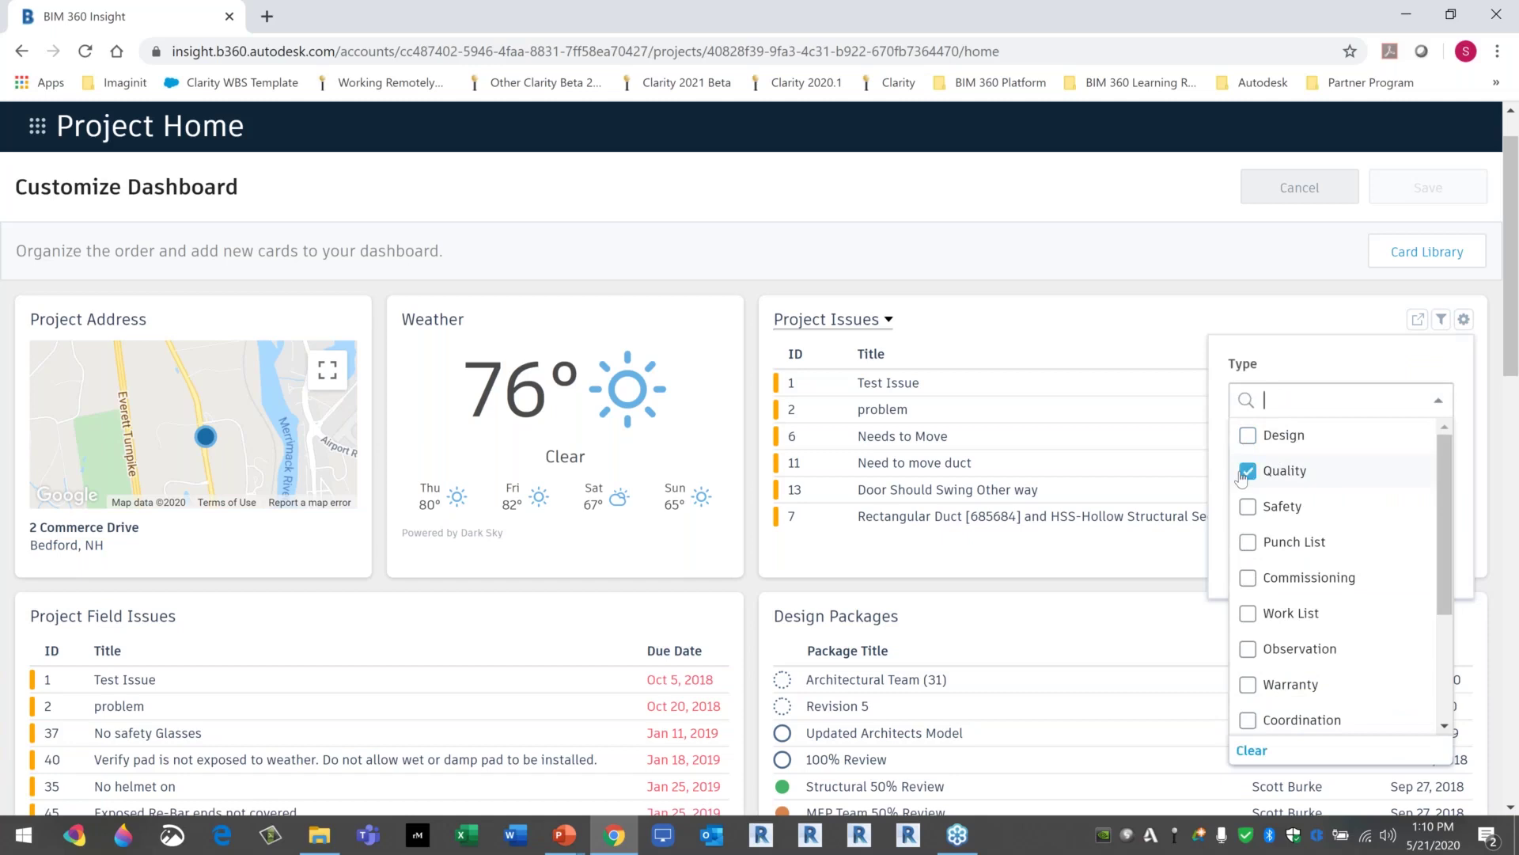
left_click(1207, 323)
left_click(1203, 321)
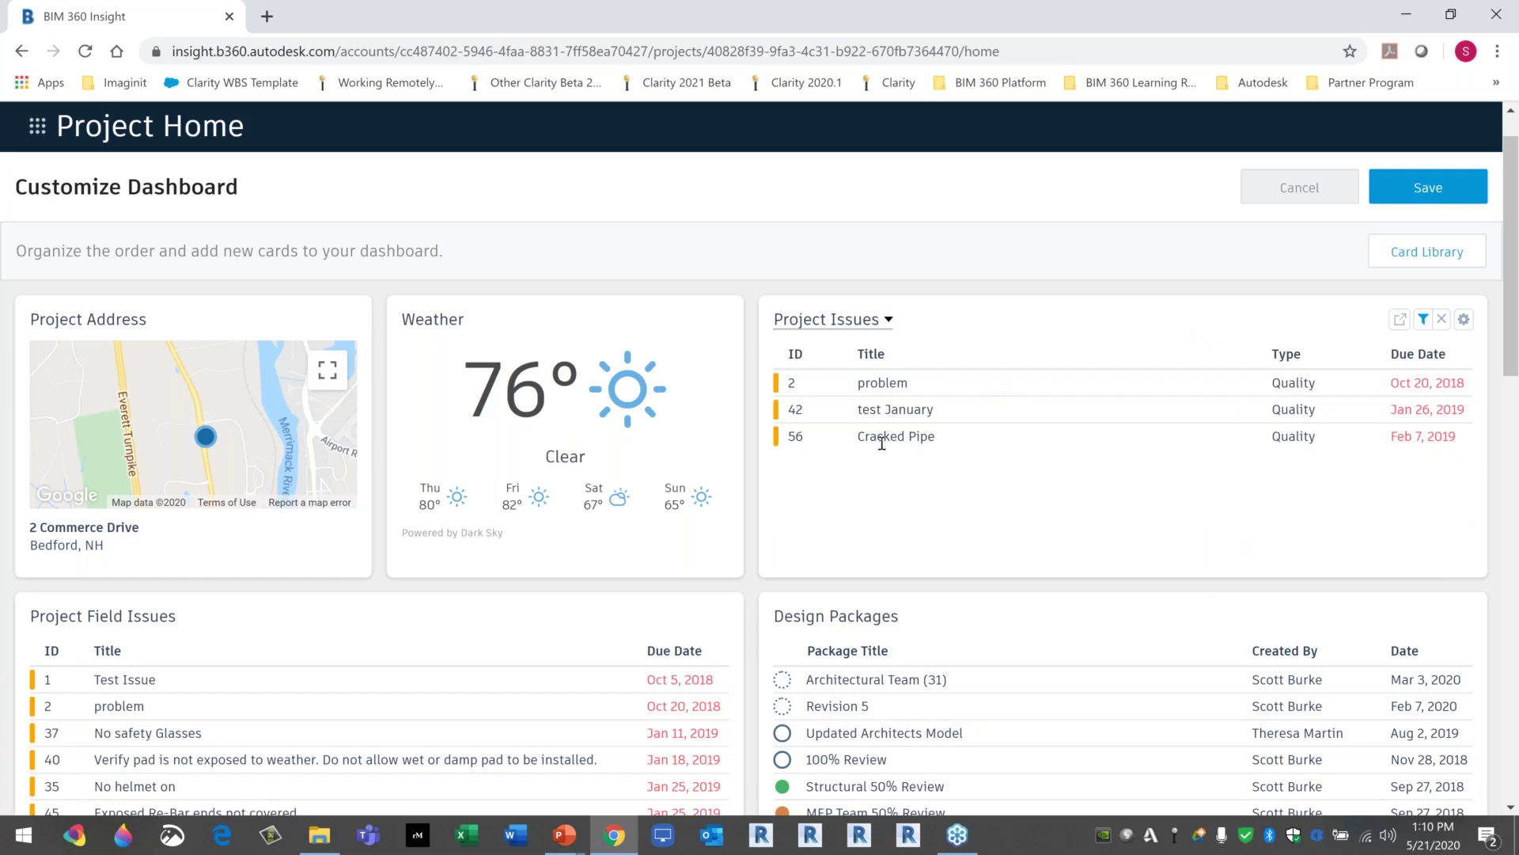
Review the status and due date options of the Project Issues filter and clear its Quality type.
left_click(1424, 319)
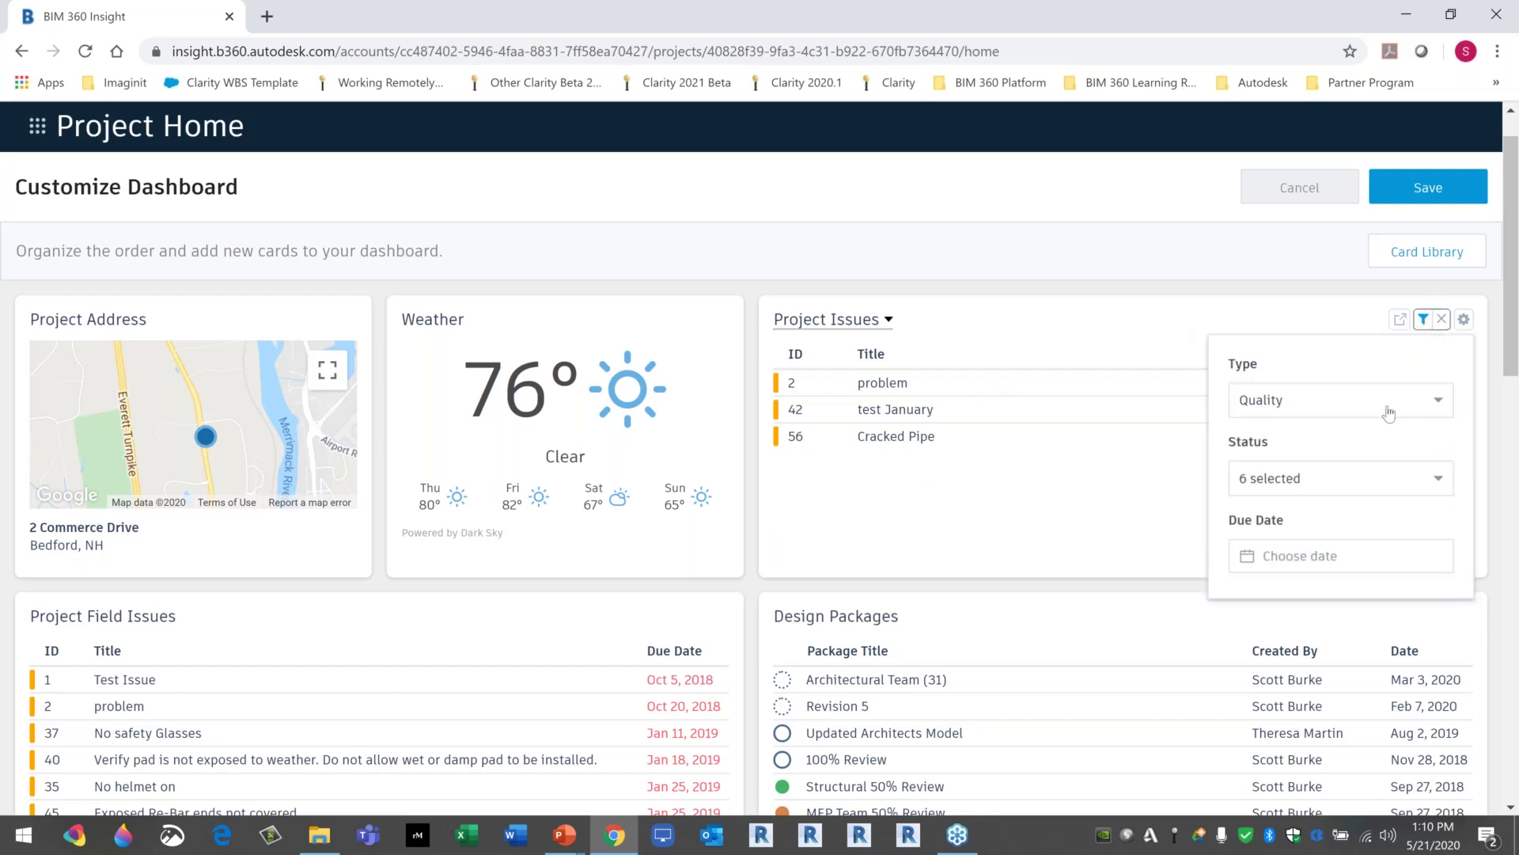
left_click(1330, 482)
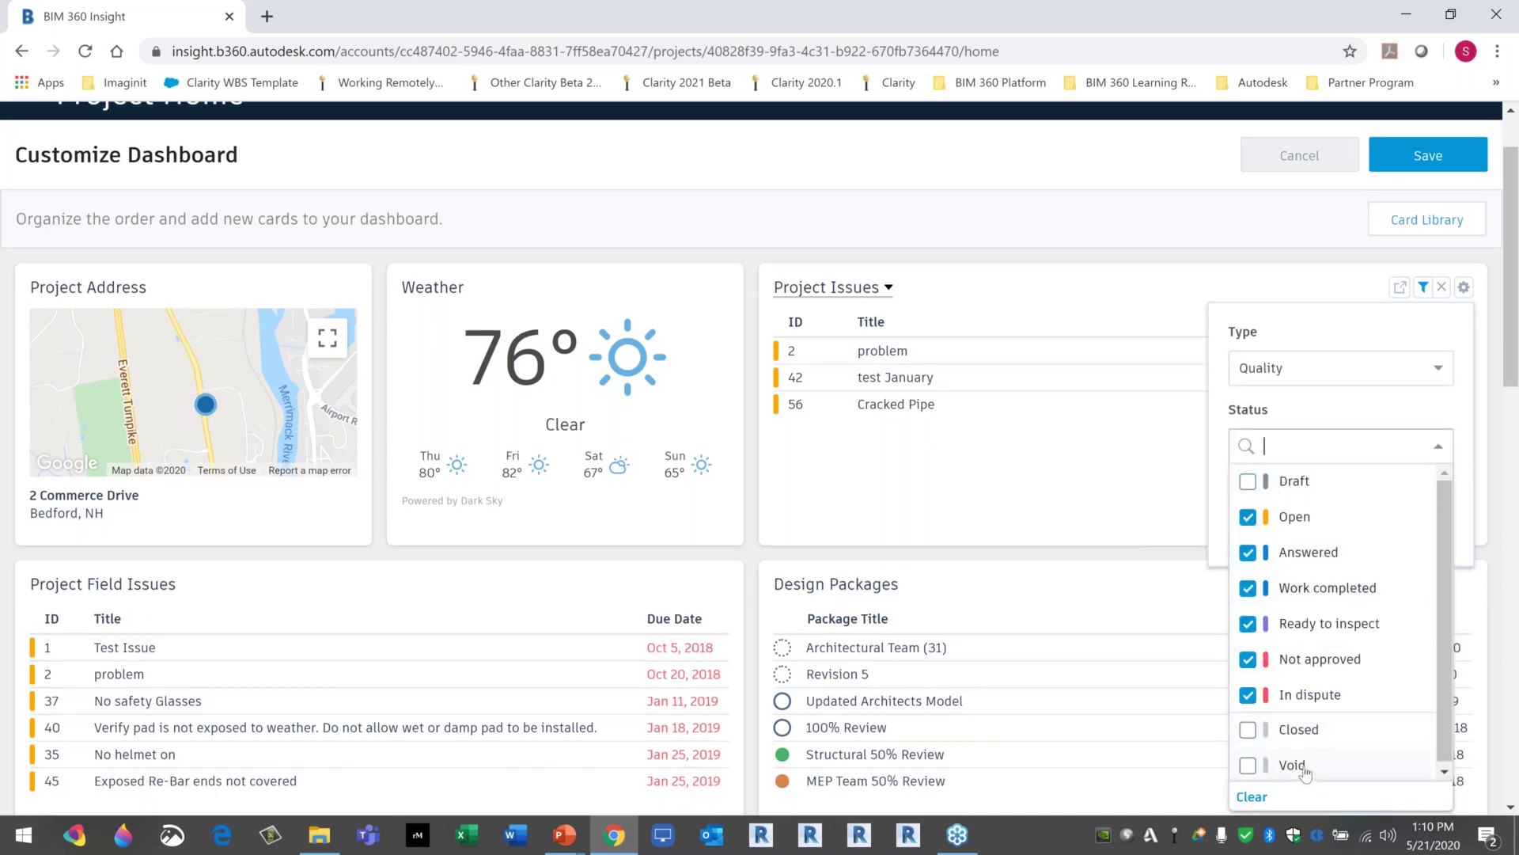
left_click(1439, 368)
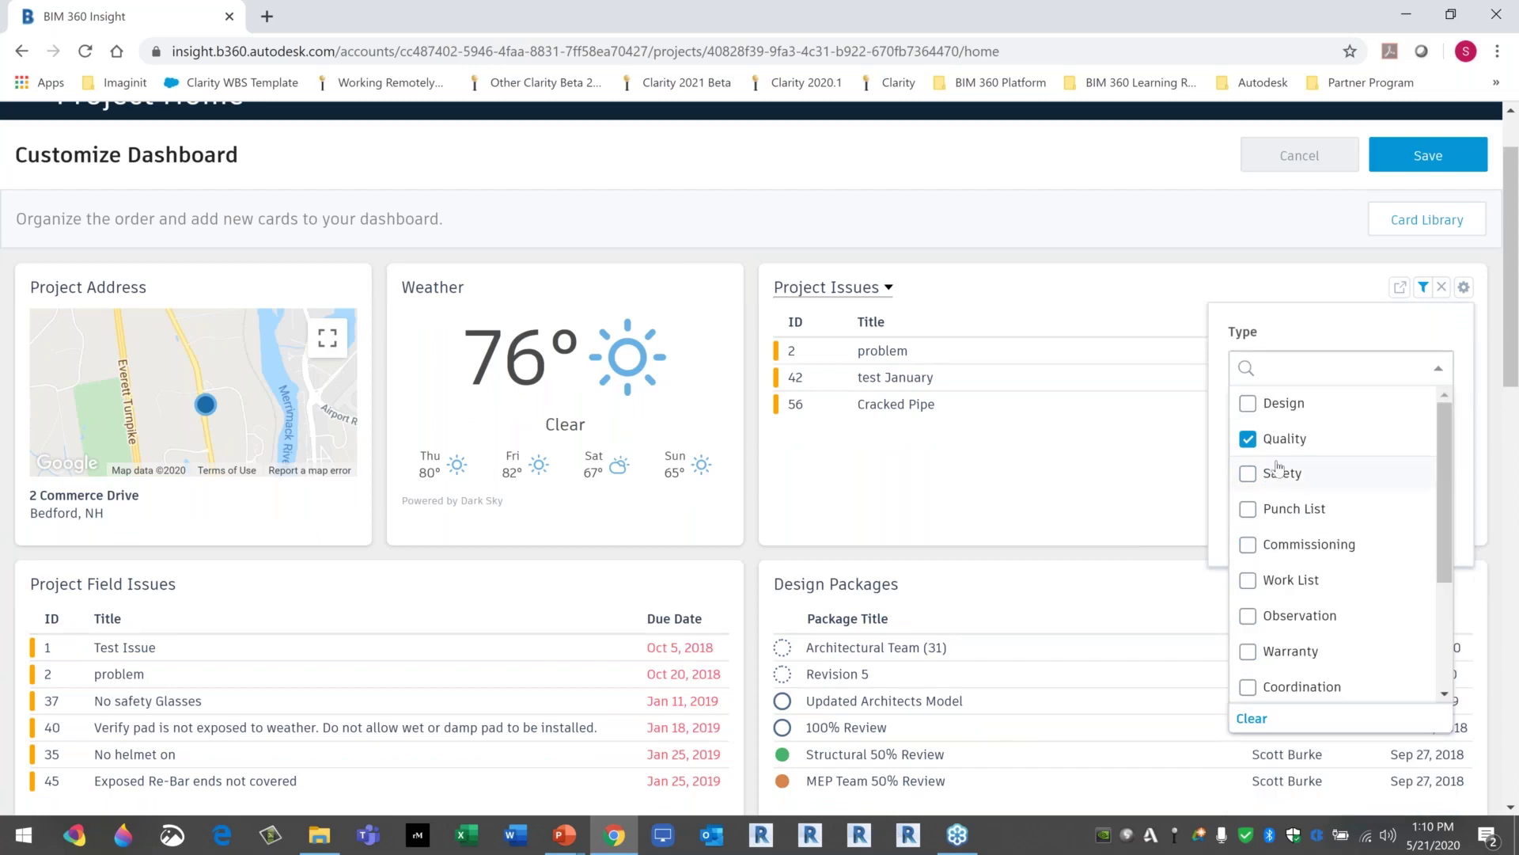
left_click(1248, 439)
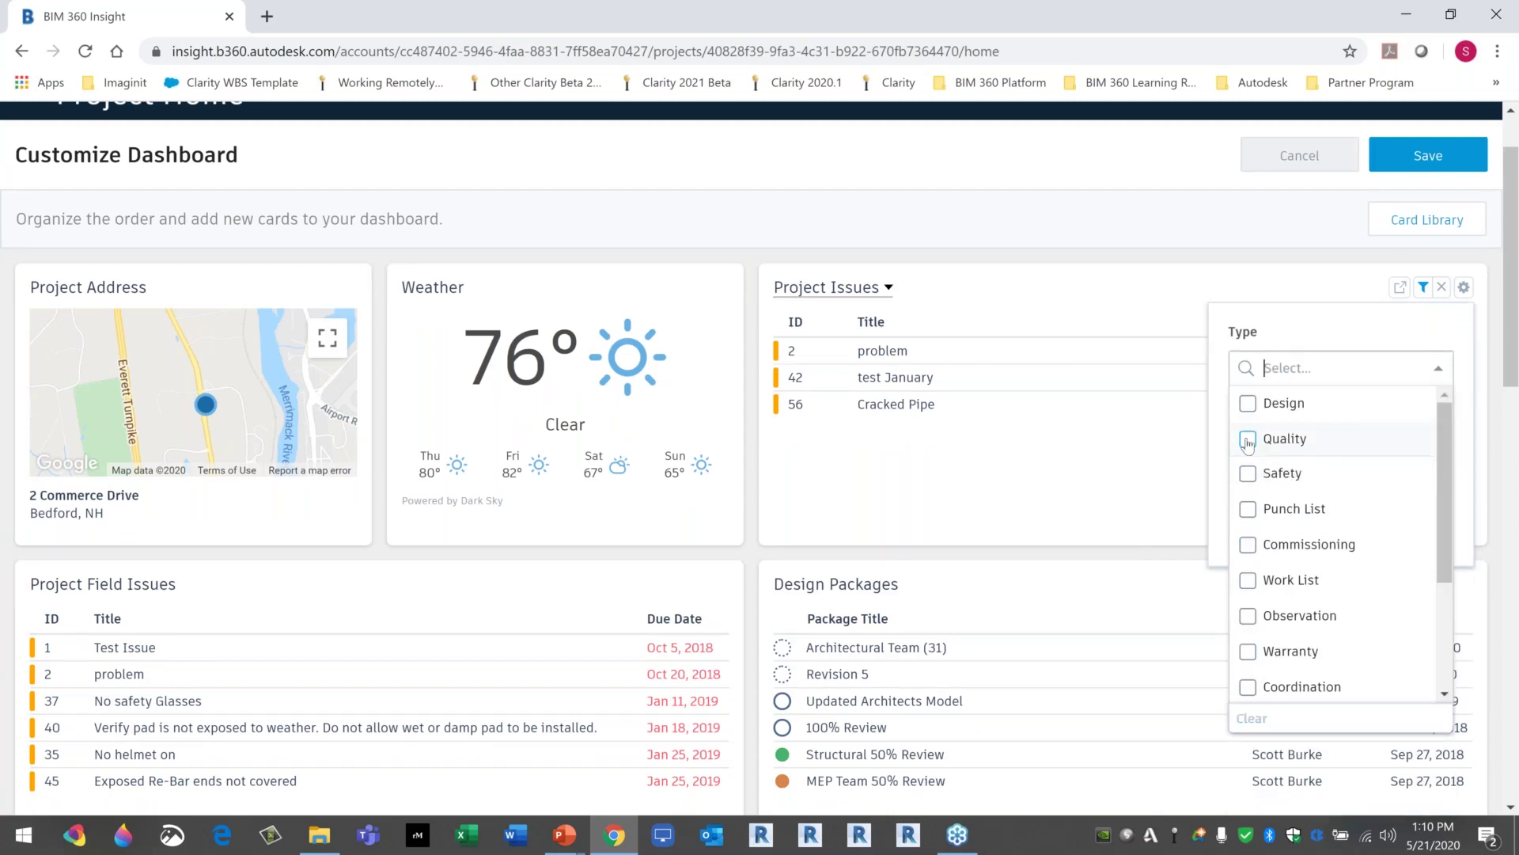
left_click(1467, 427)
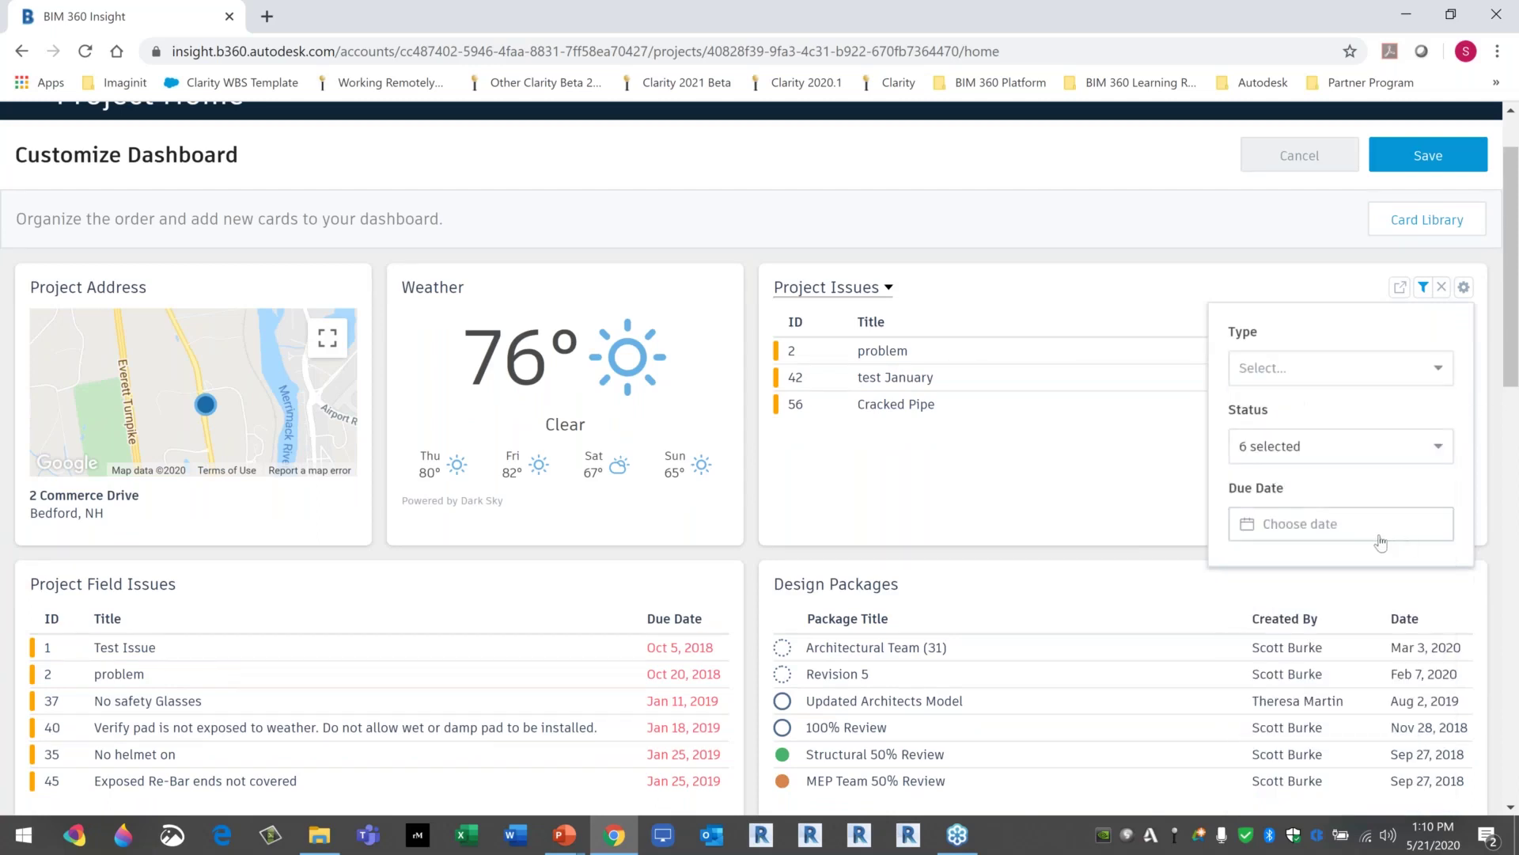
left_click(1333, 535)
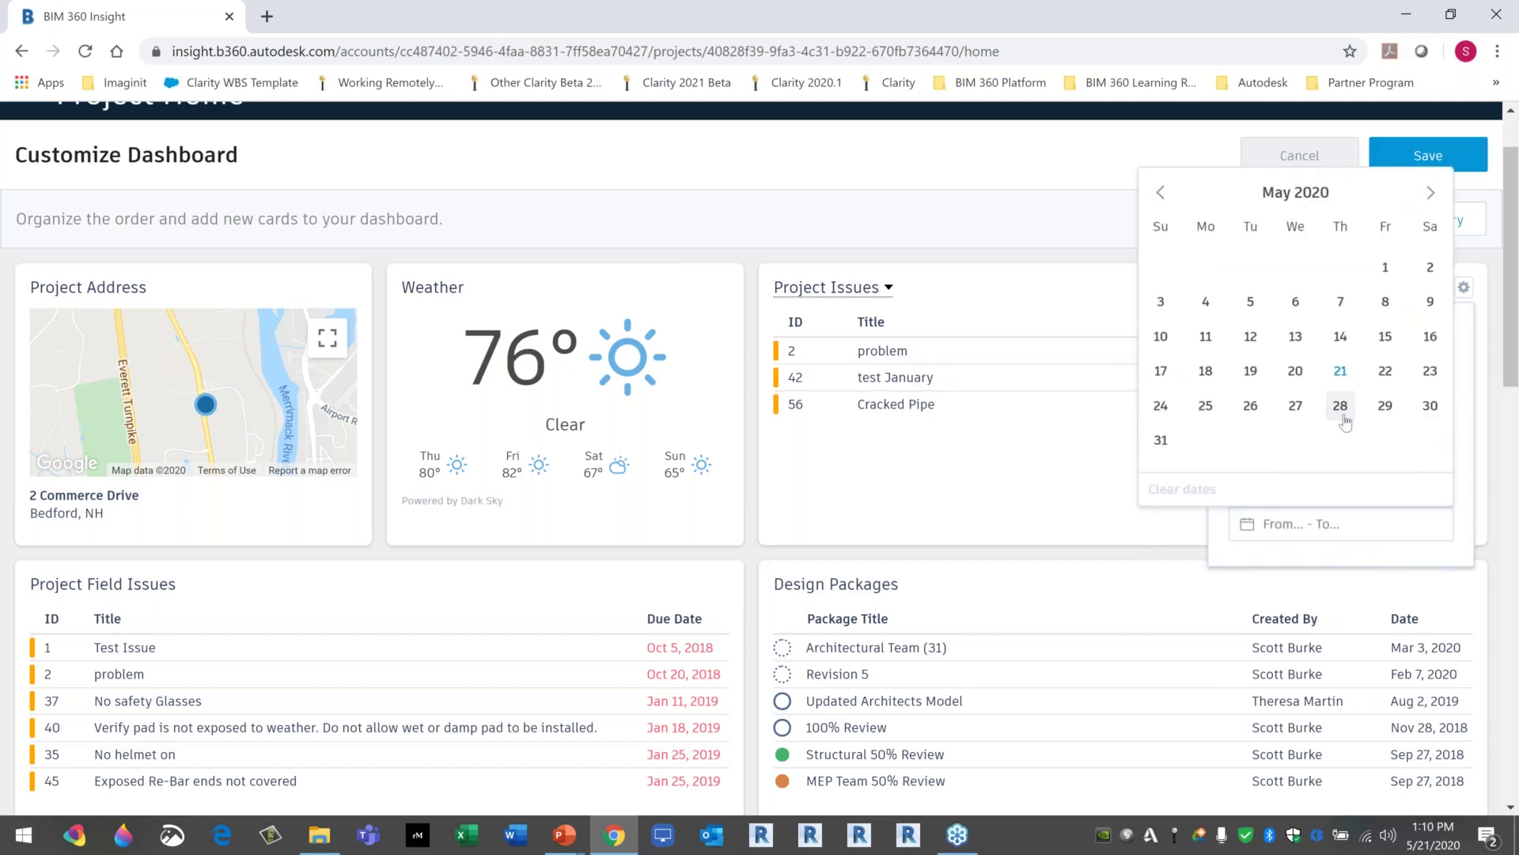
left_click(1024, 519)
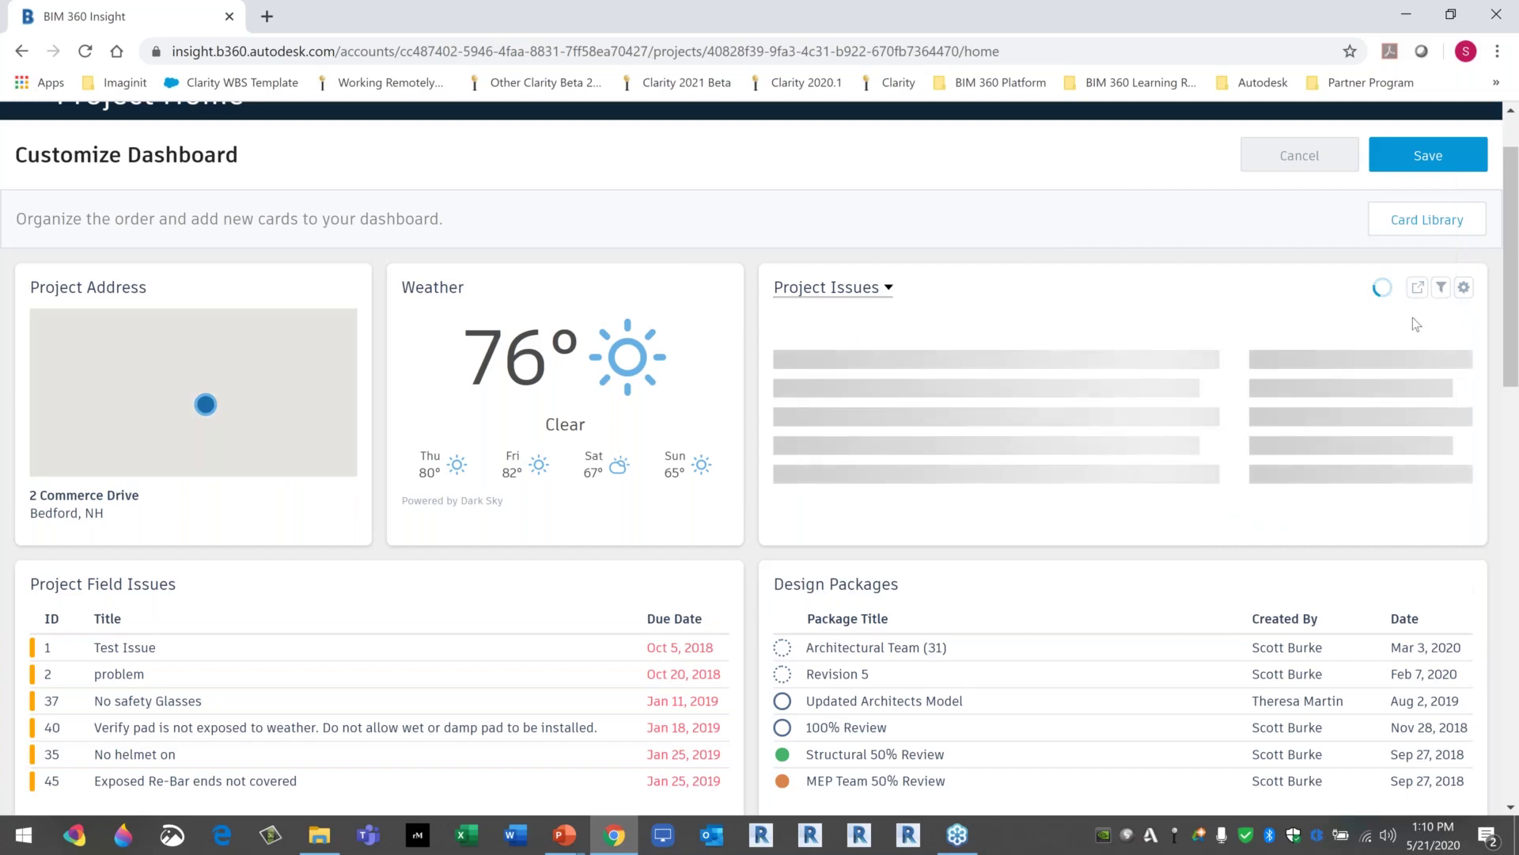
Check the Project Issues card's settings and cancel the dashboard customization.
left_click(1464, 288)
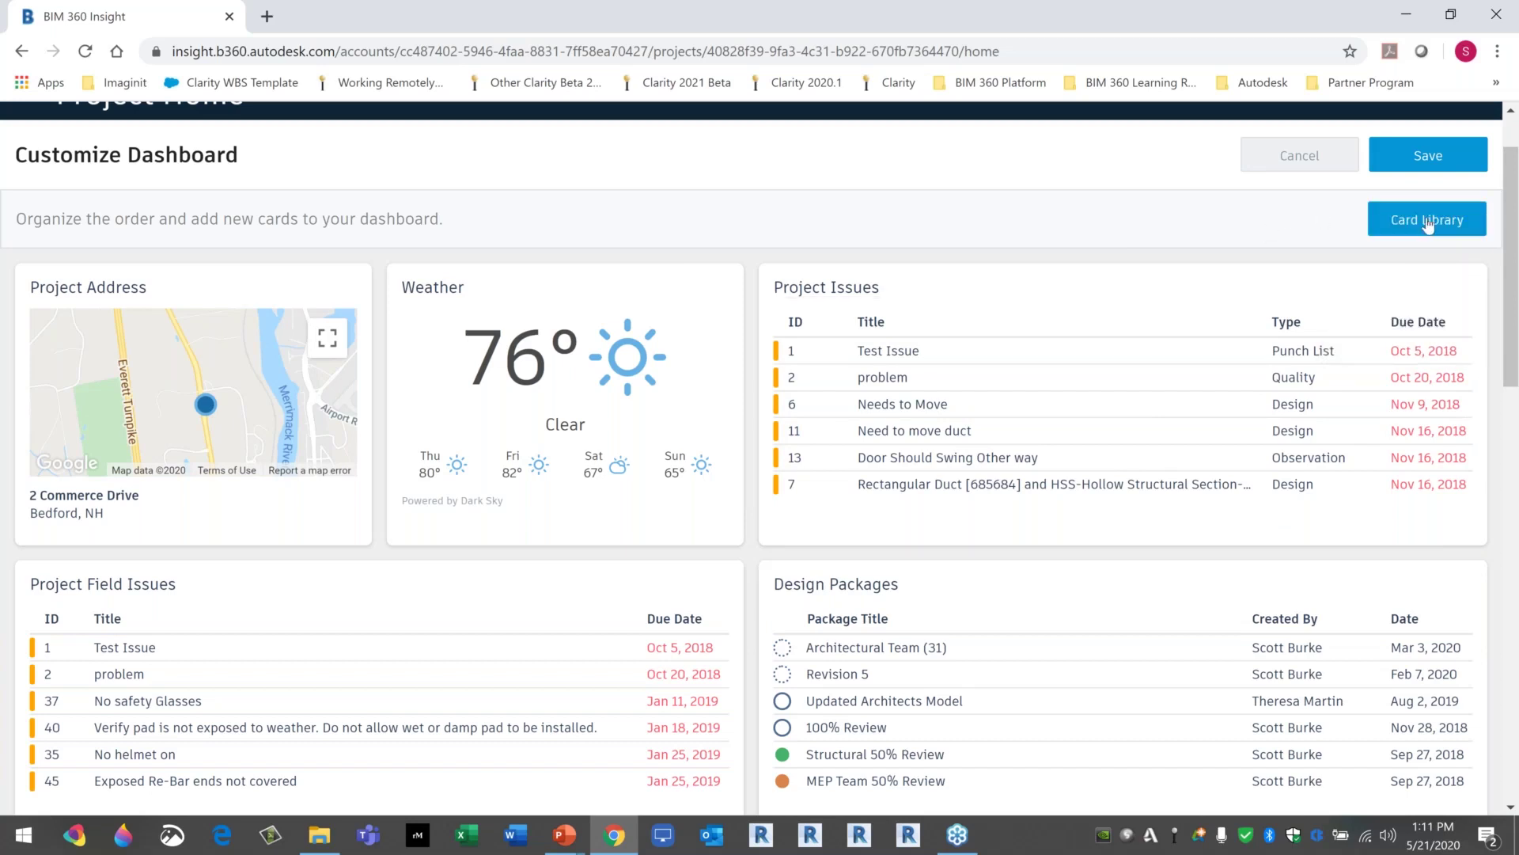
left_click(1294, 160)
Expand the Project Field Issues card to show its full issue list.
scroll(1044, 410, "down", 3)
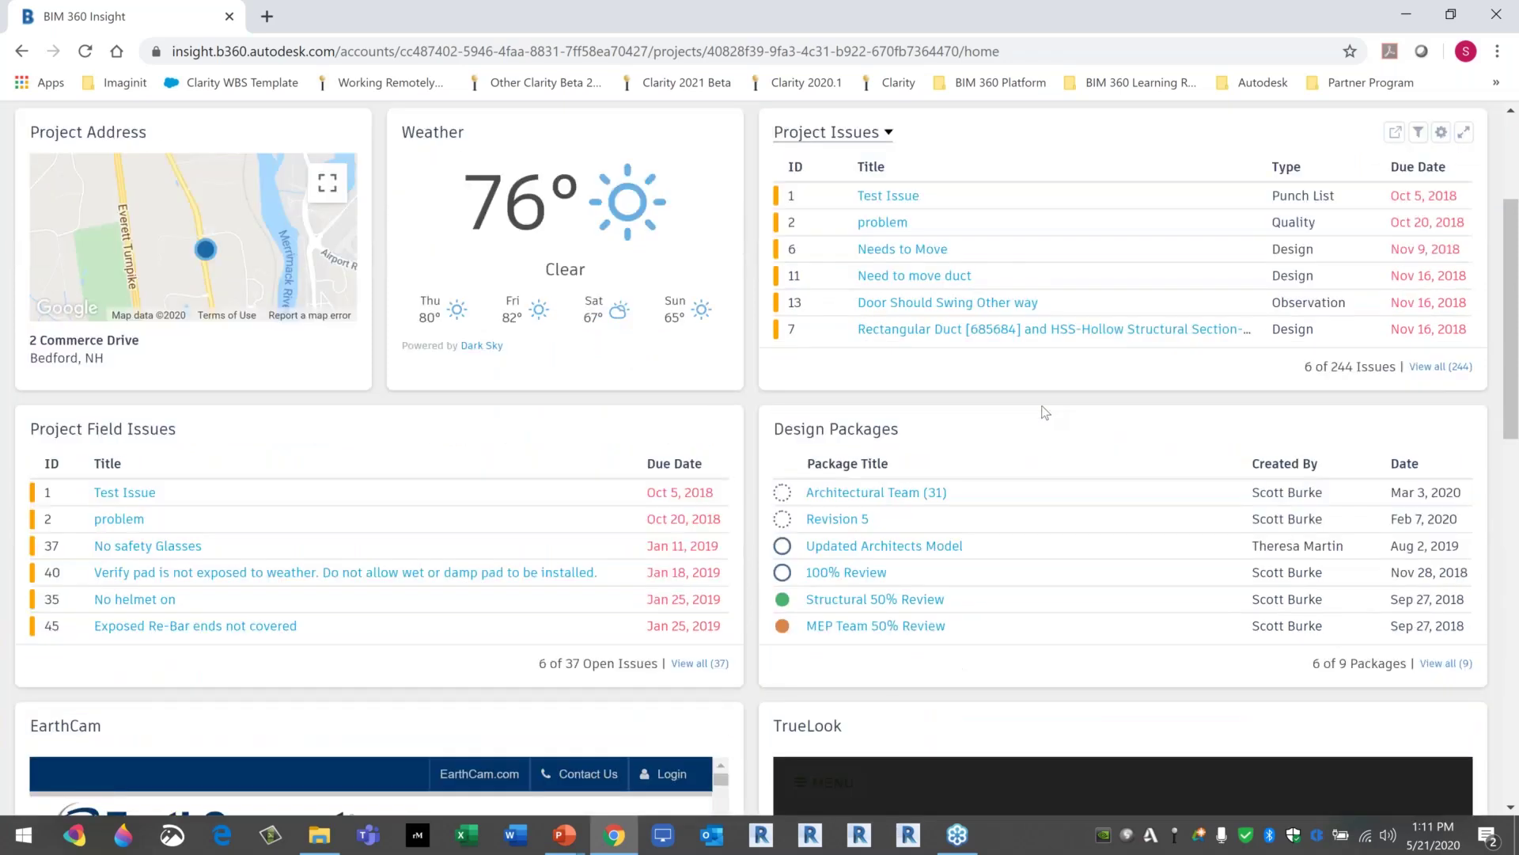
mouse_move(703, 382)
left_click(696, 387)
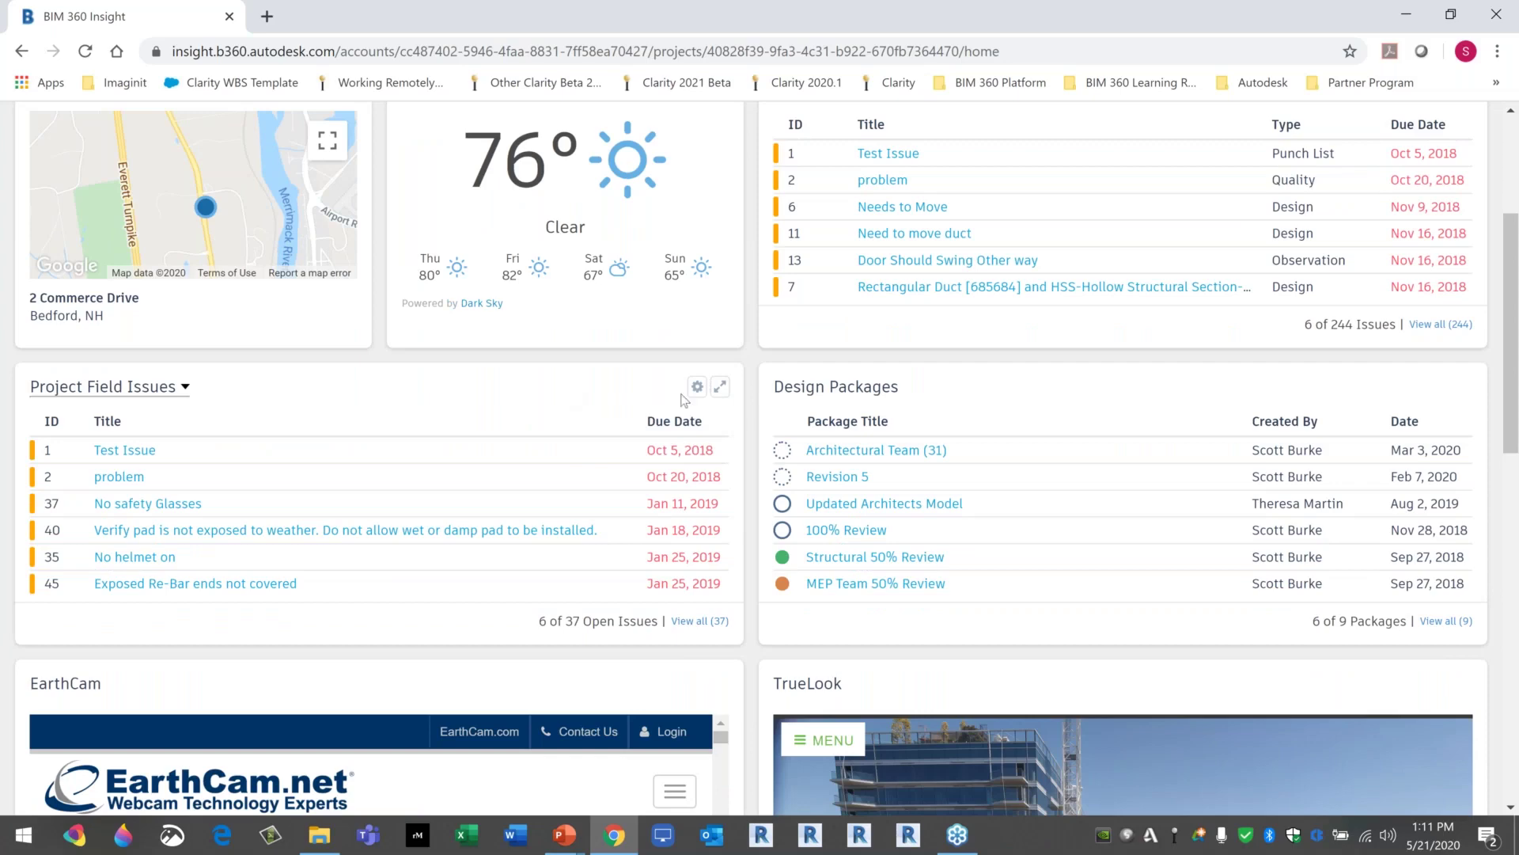
left_click(720, 388)
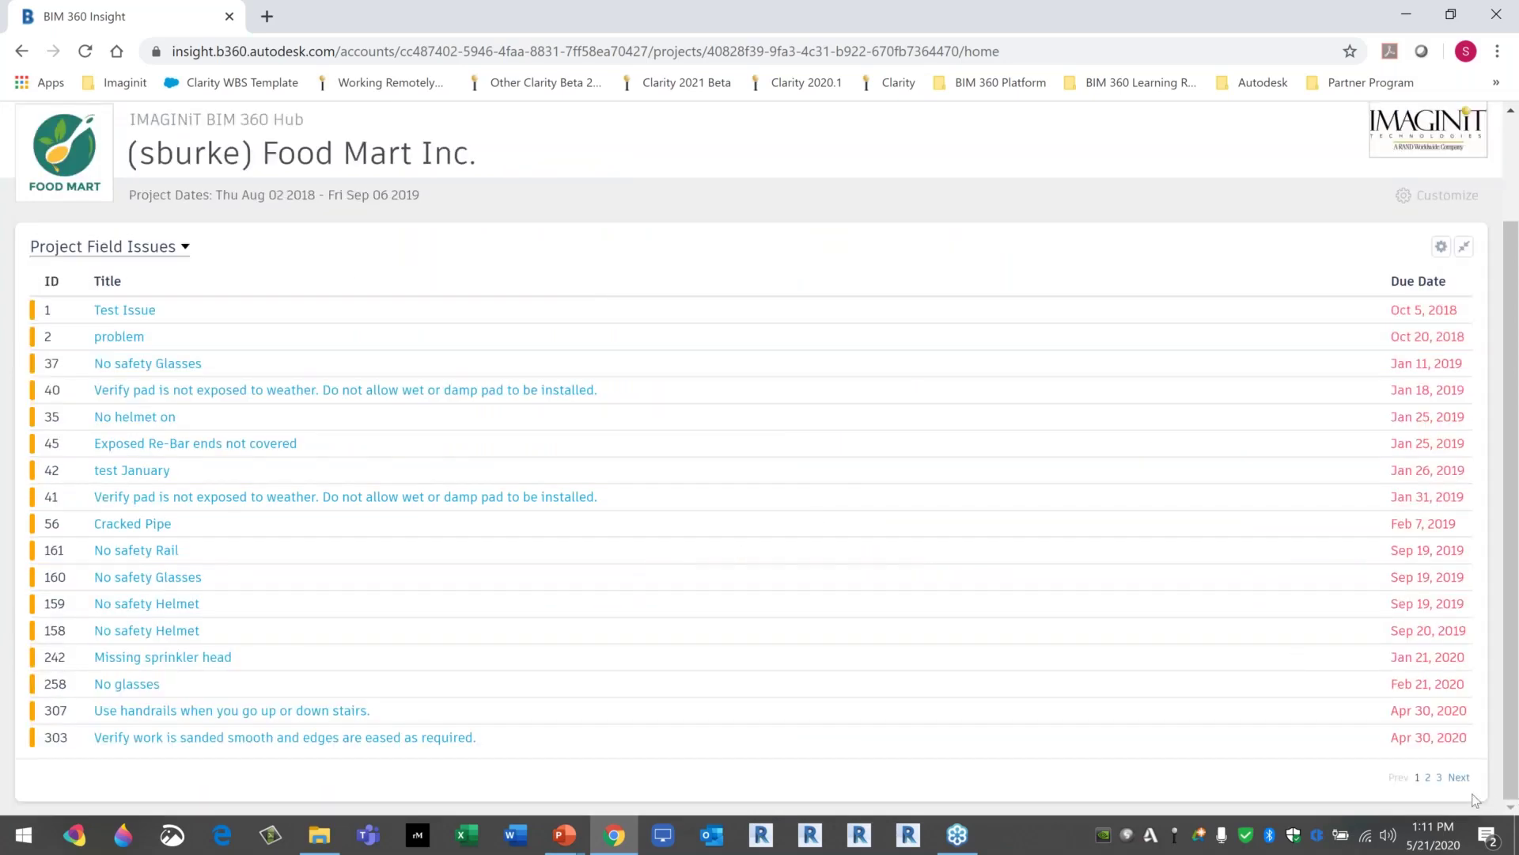
Switch the expanded card to My Company's Field Issues and on to My Field Issues.
left_click(159, 250)
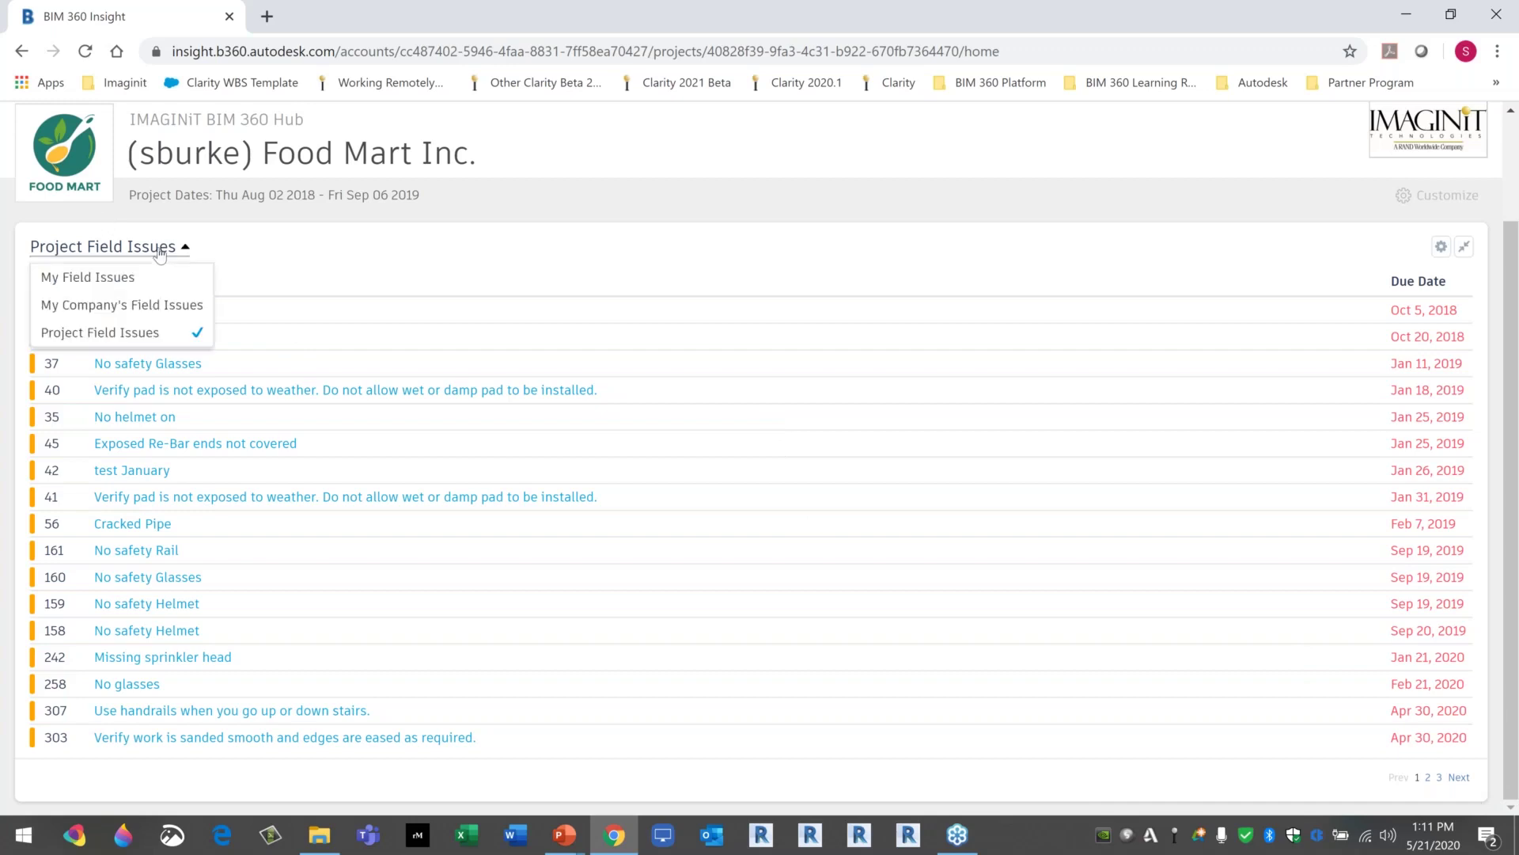
left_click(104, 307)
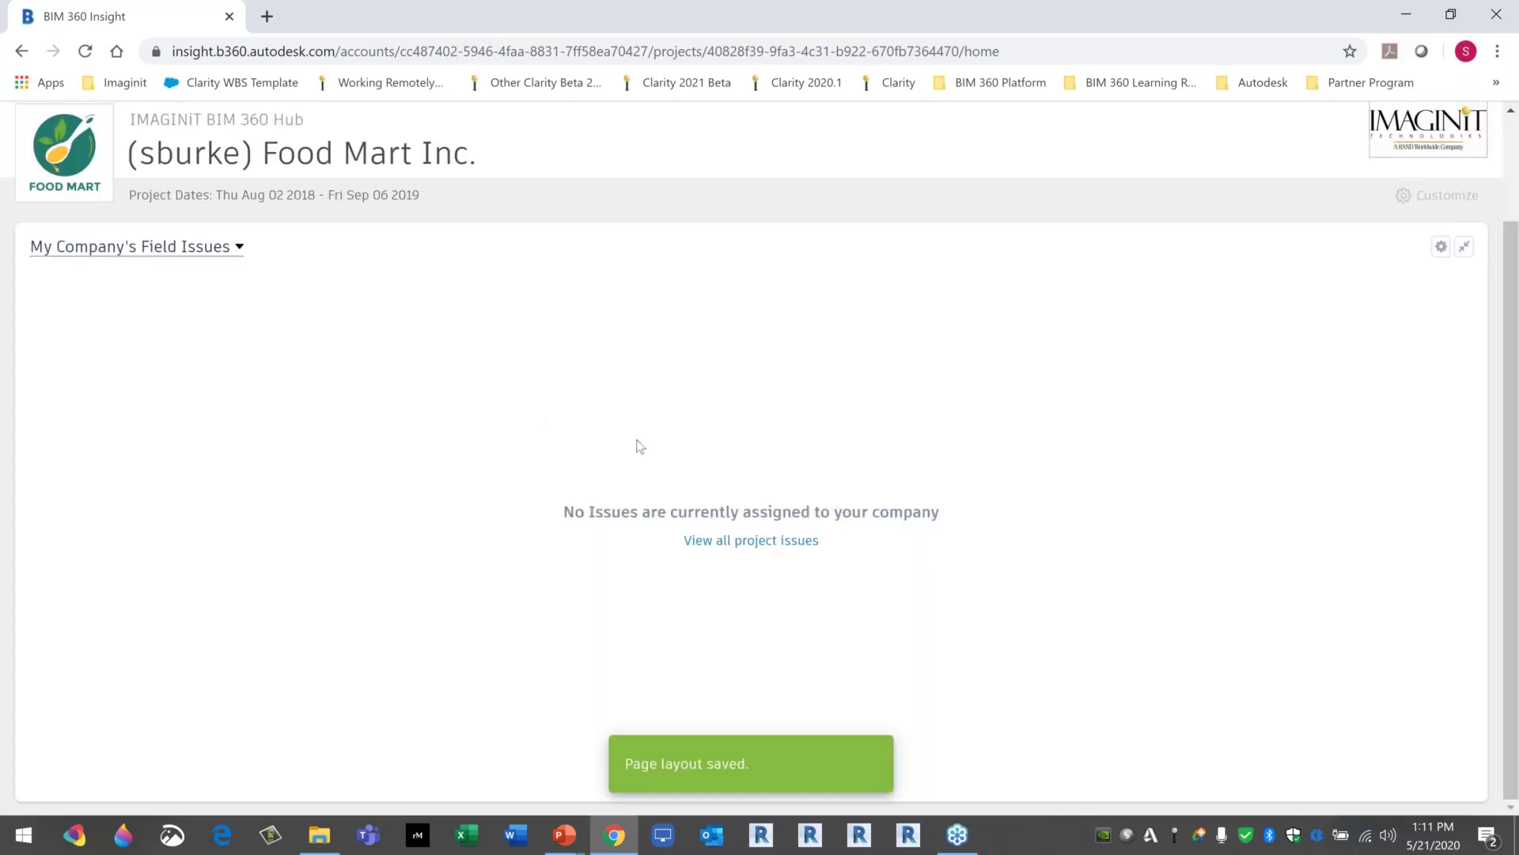
left_click(181, 249)
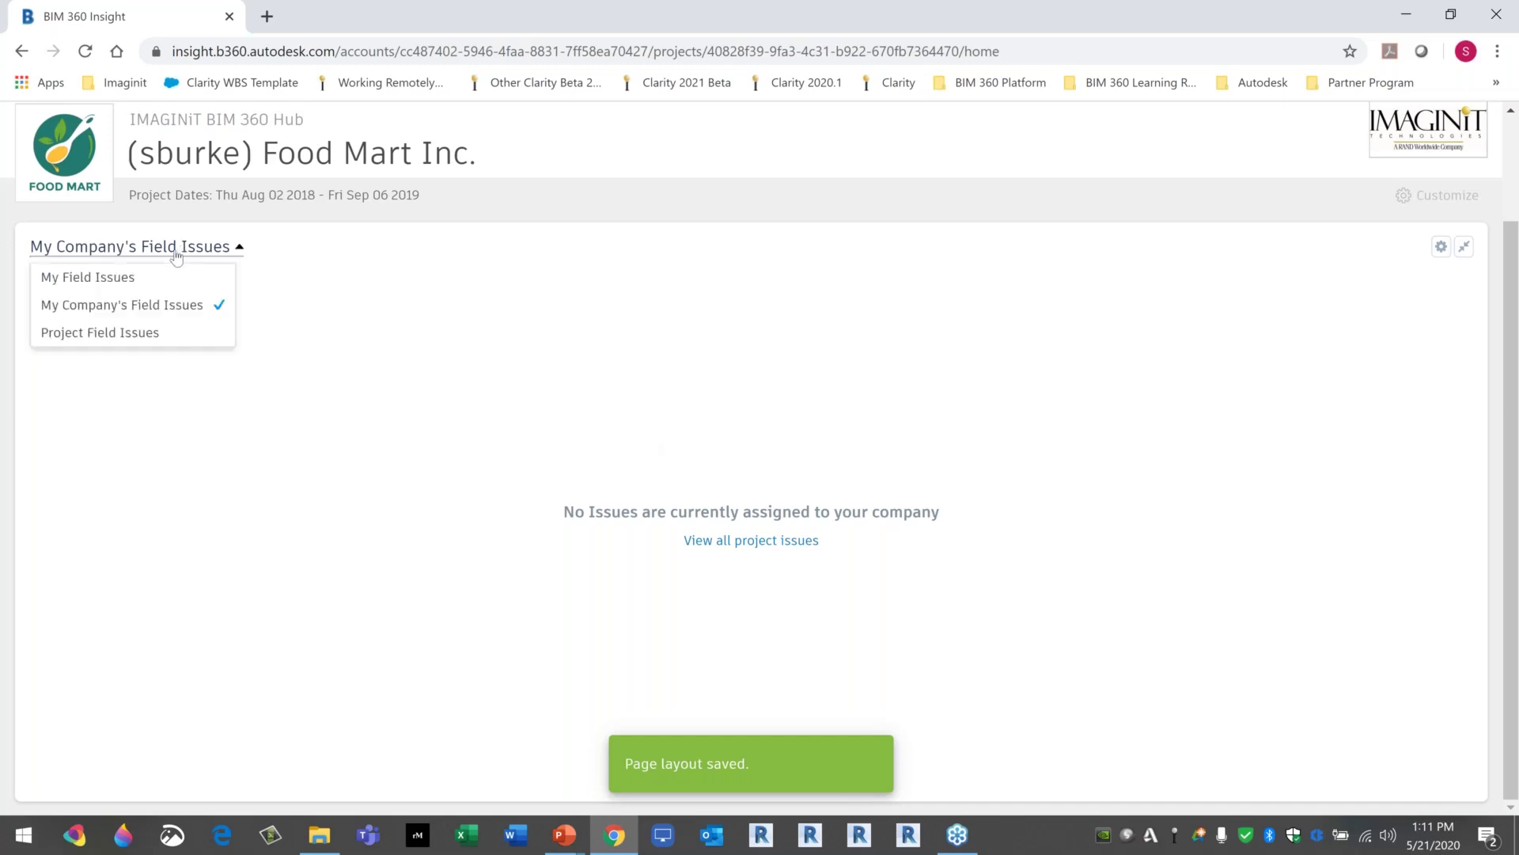
left_click(139, 276)
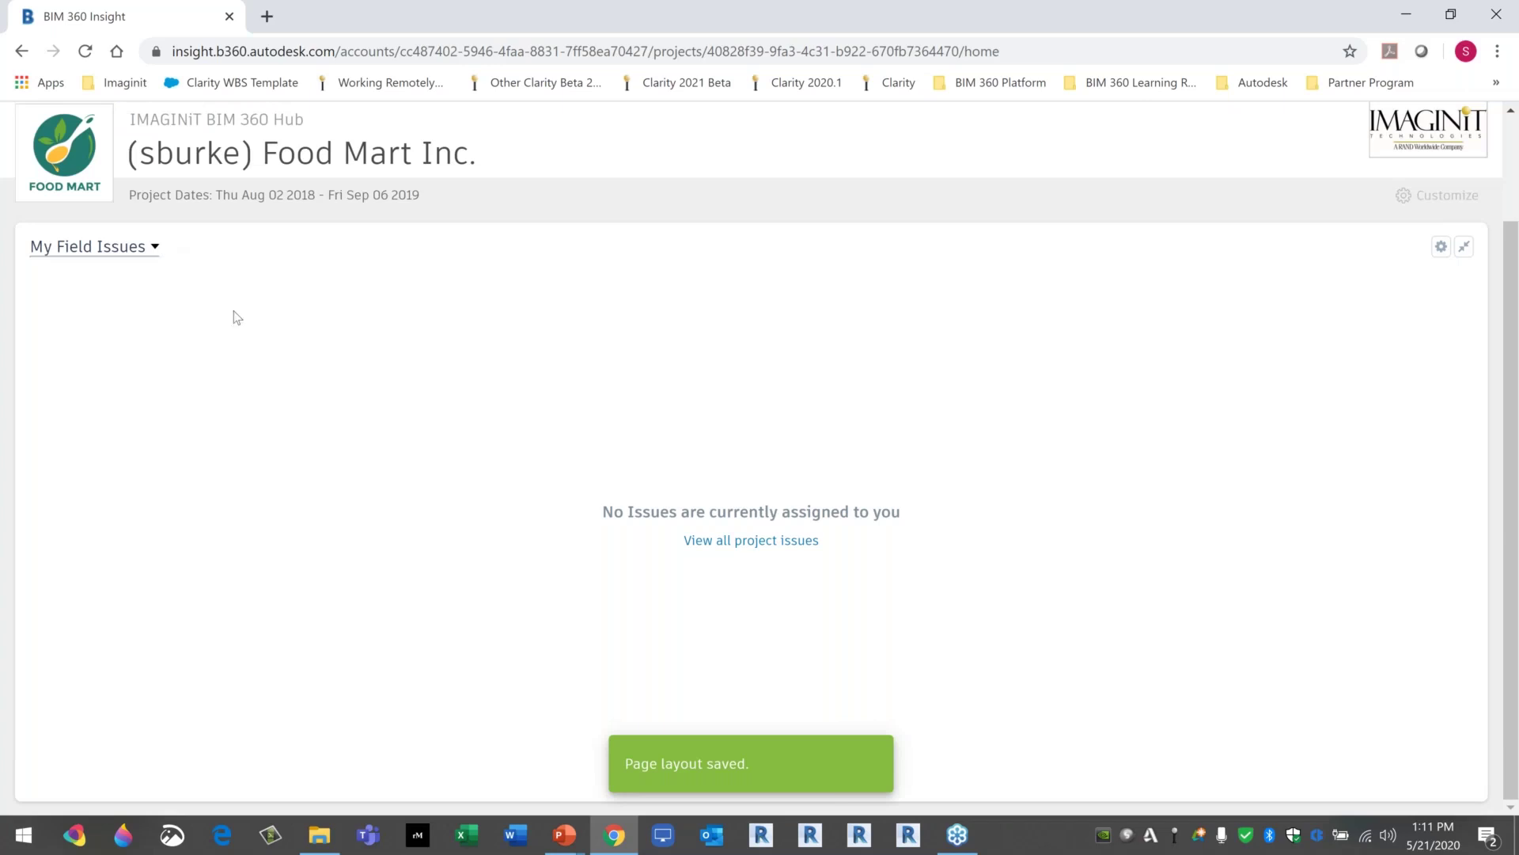
Set the expanded card back to Project Field Issues and collapse it to the dashboard.
left_click(98, 250)
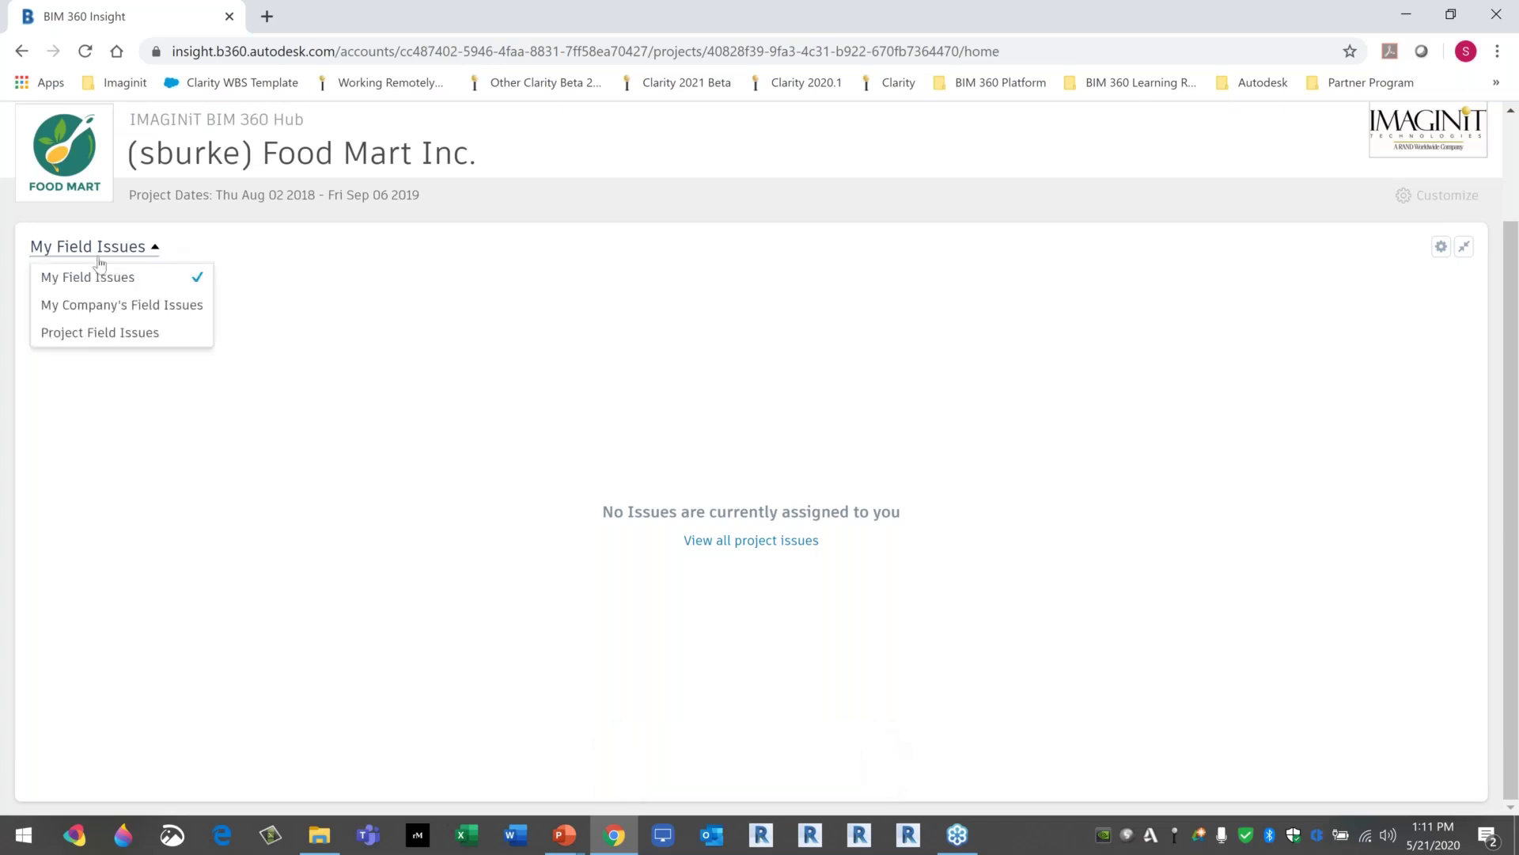
left_click(108, 336)
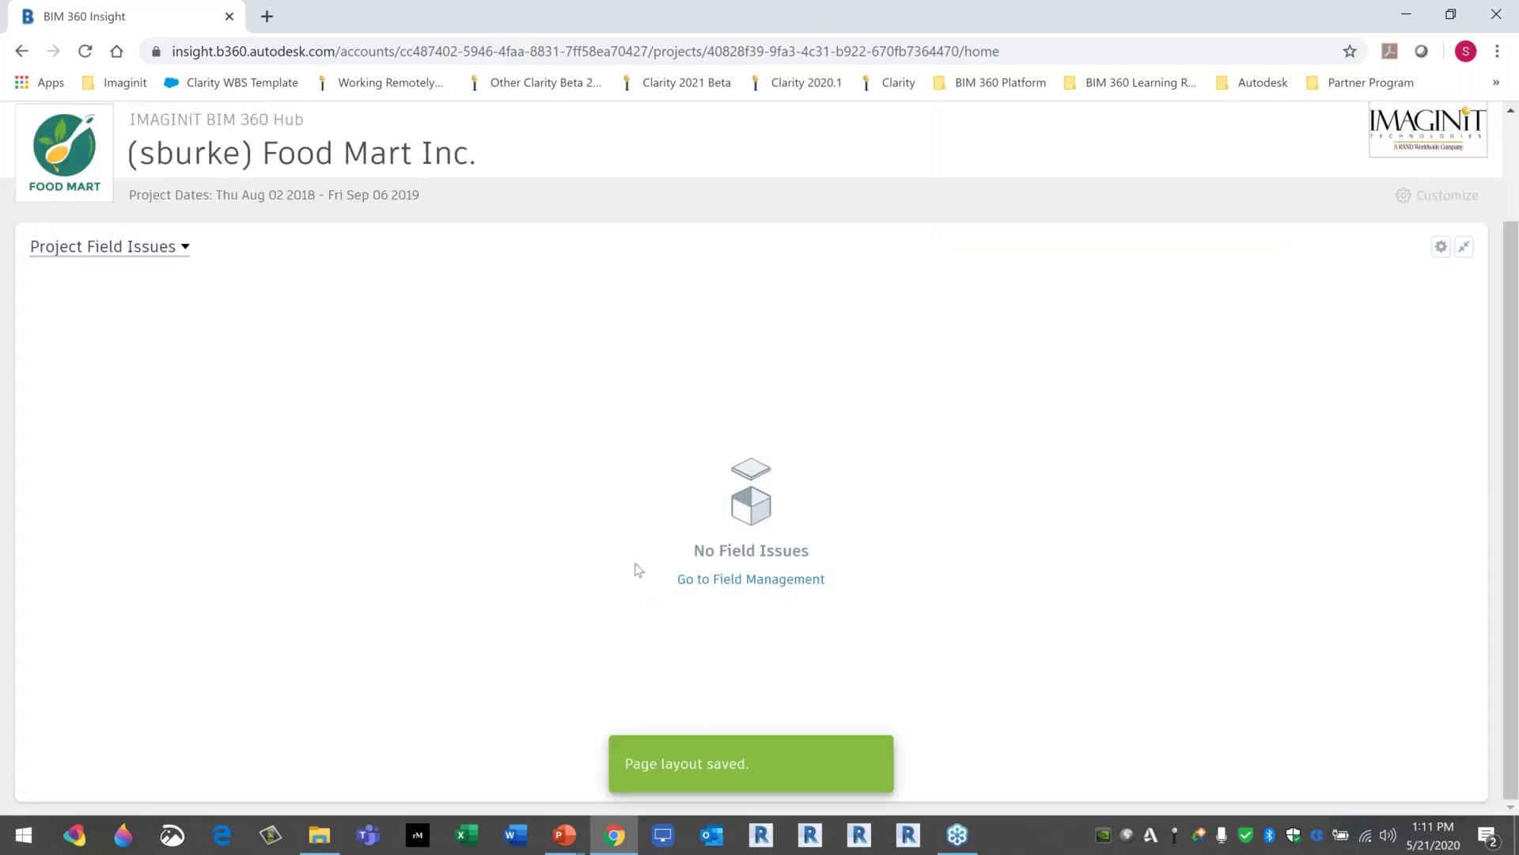
left_click(1464, 246)
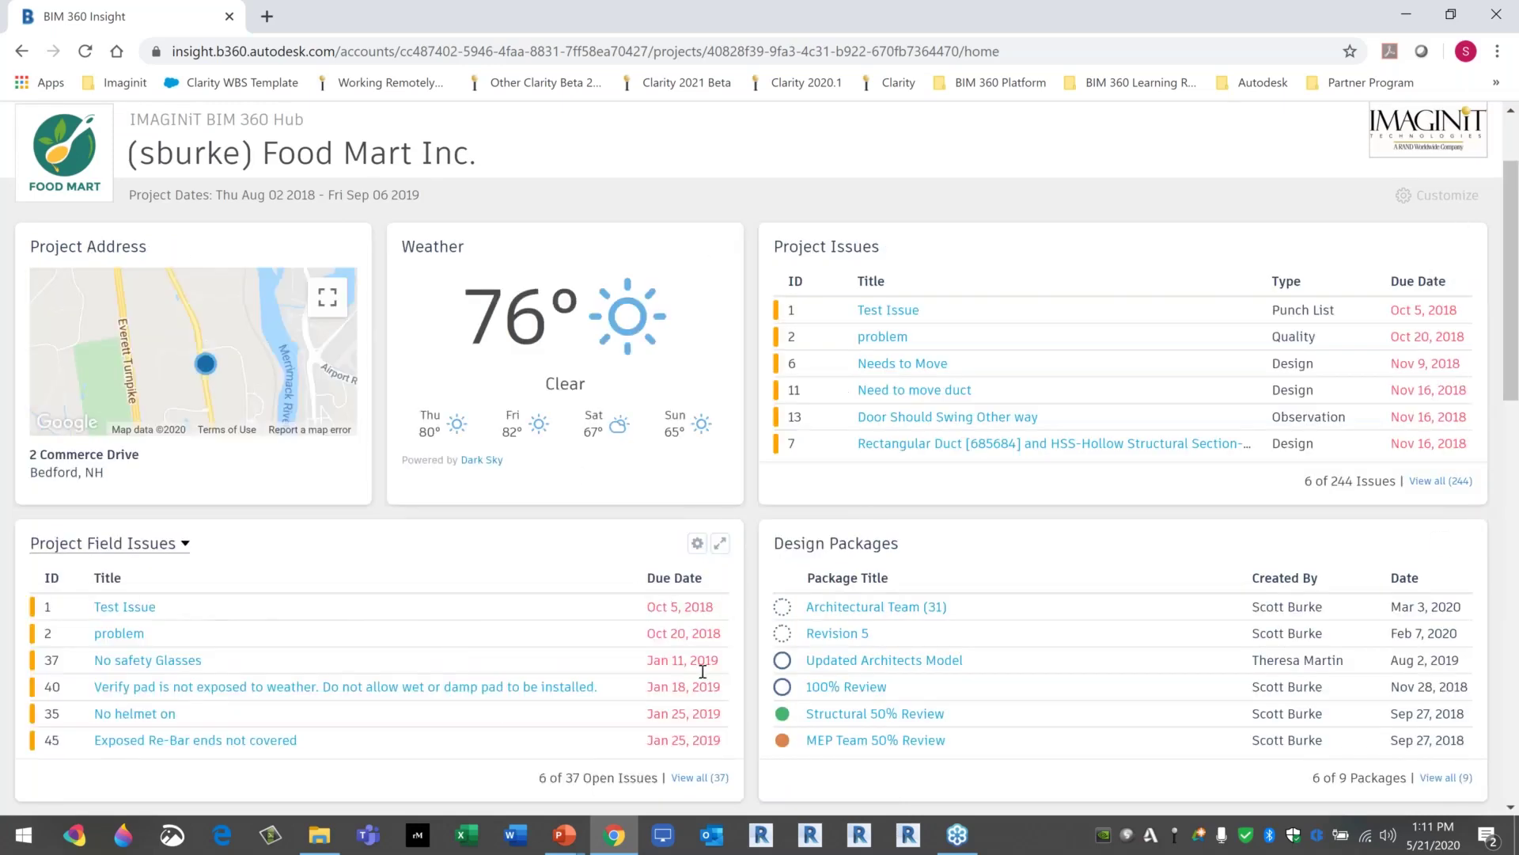
Expand the EarthCam card to view the camera page larger and collapse it again.
scroll(704, 671, "down", 3)
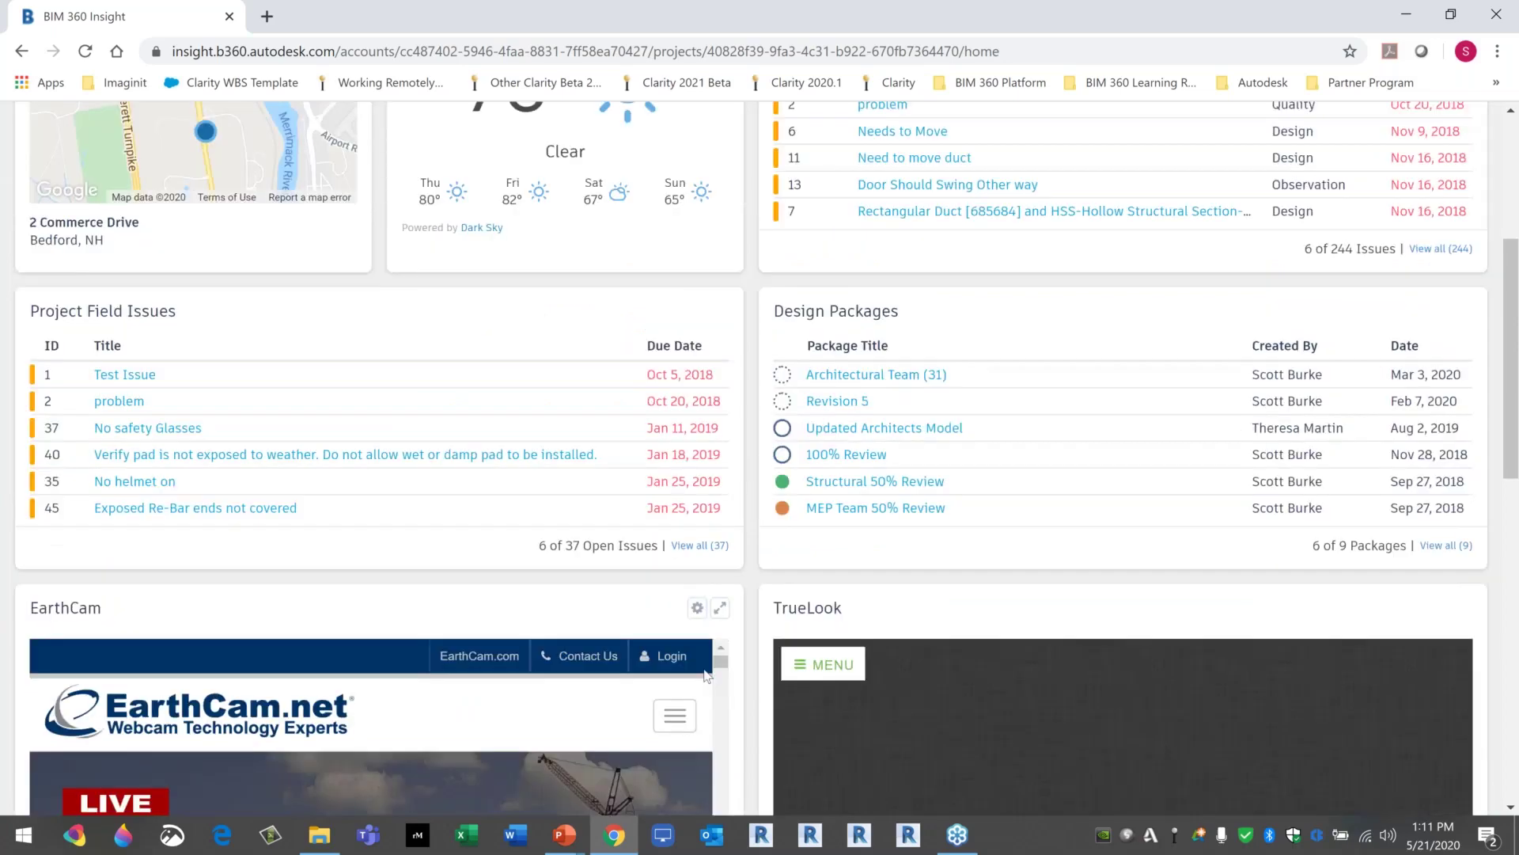
scroll(707, 677, "down", 3)
left_click(718, 343)
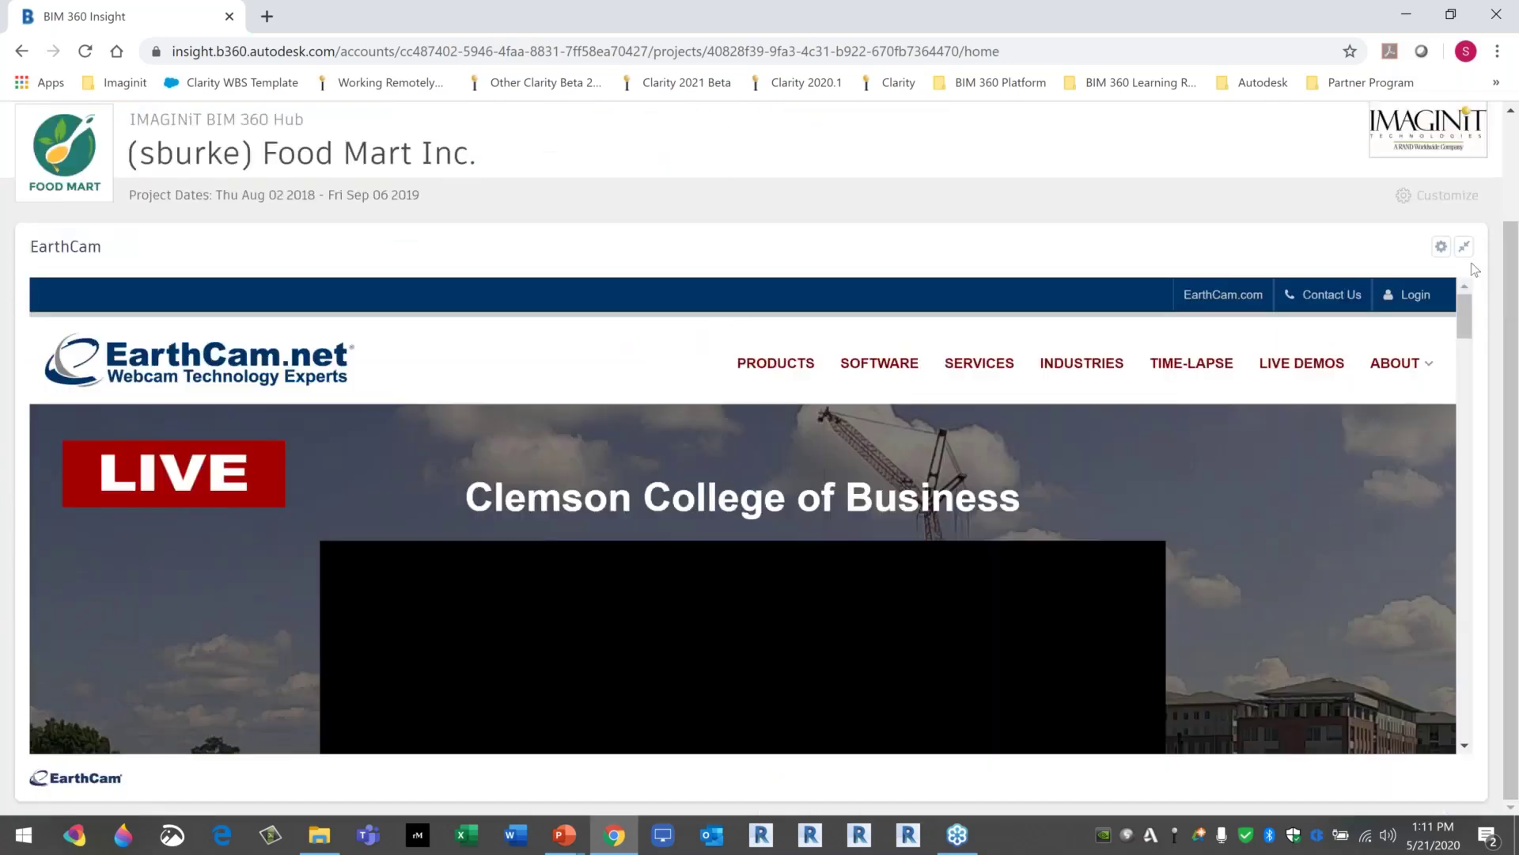
left_click(1463, 246)
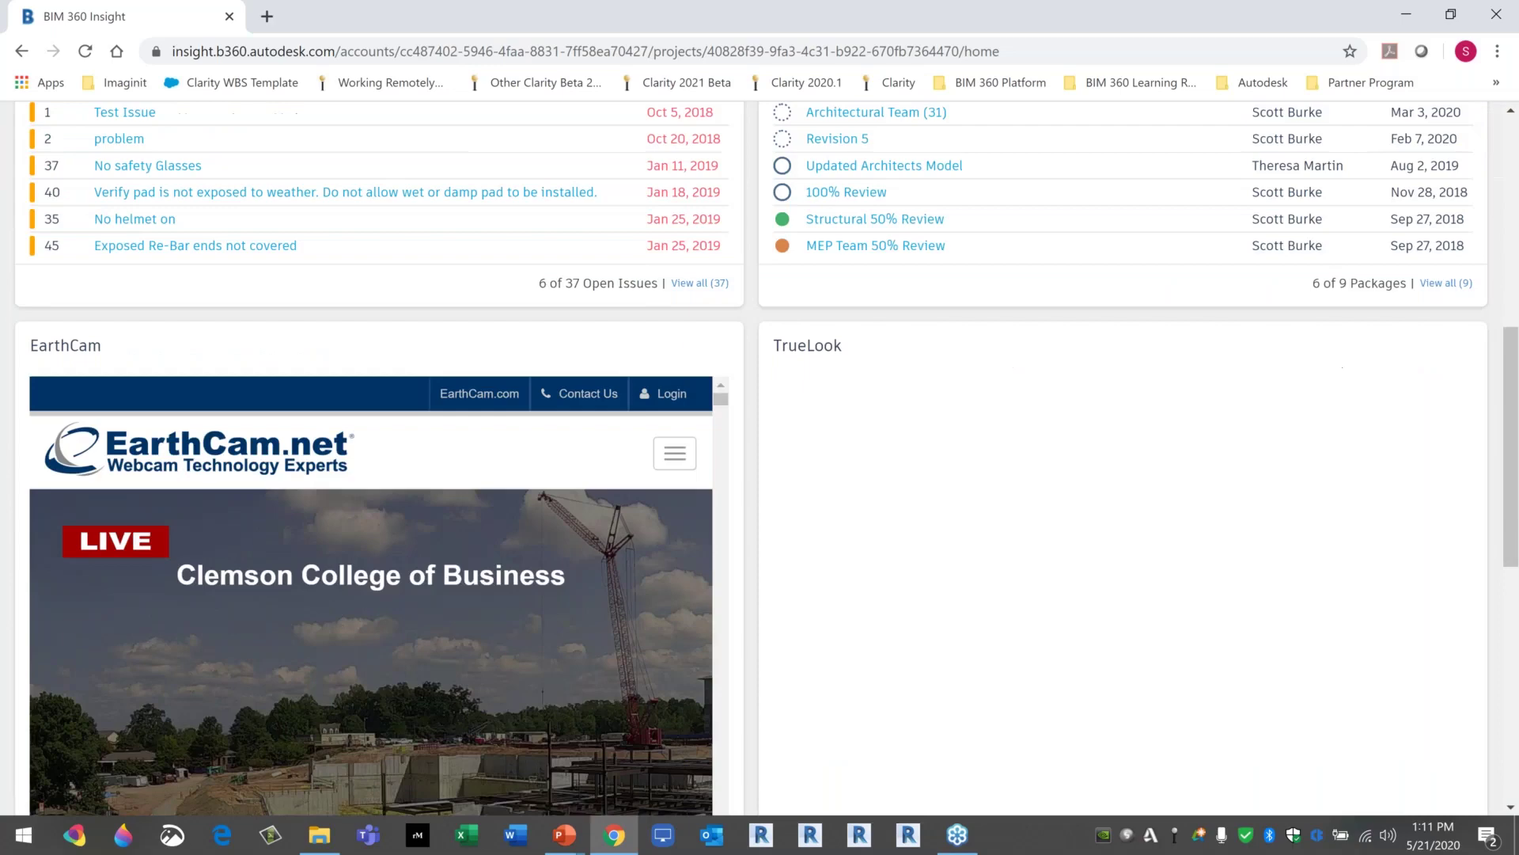
View the summary of the "No safety Glasses" issue from the Project Field Issues card and close it.
scroll(568, 730, "up", 8)
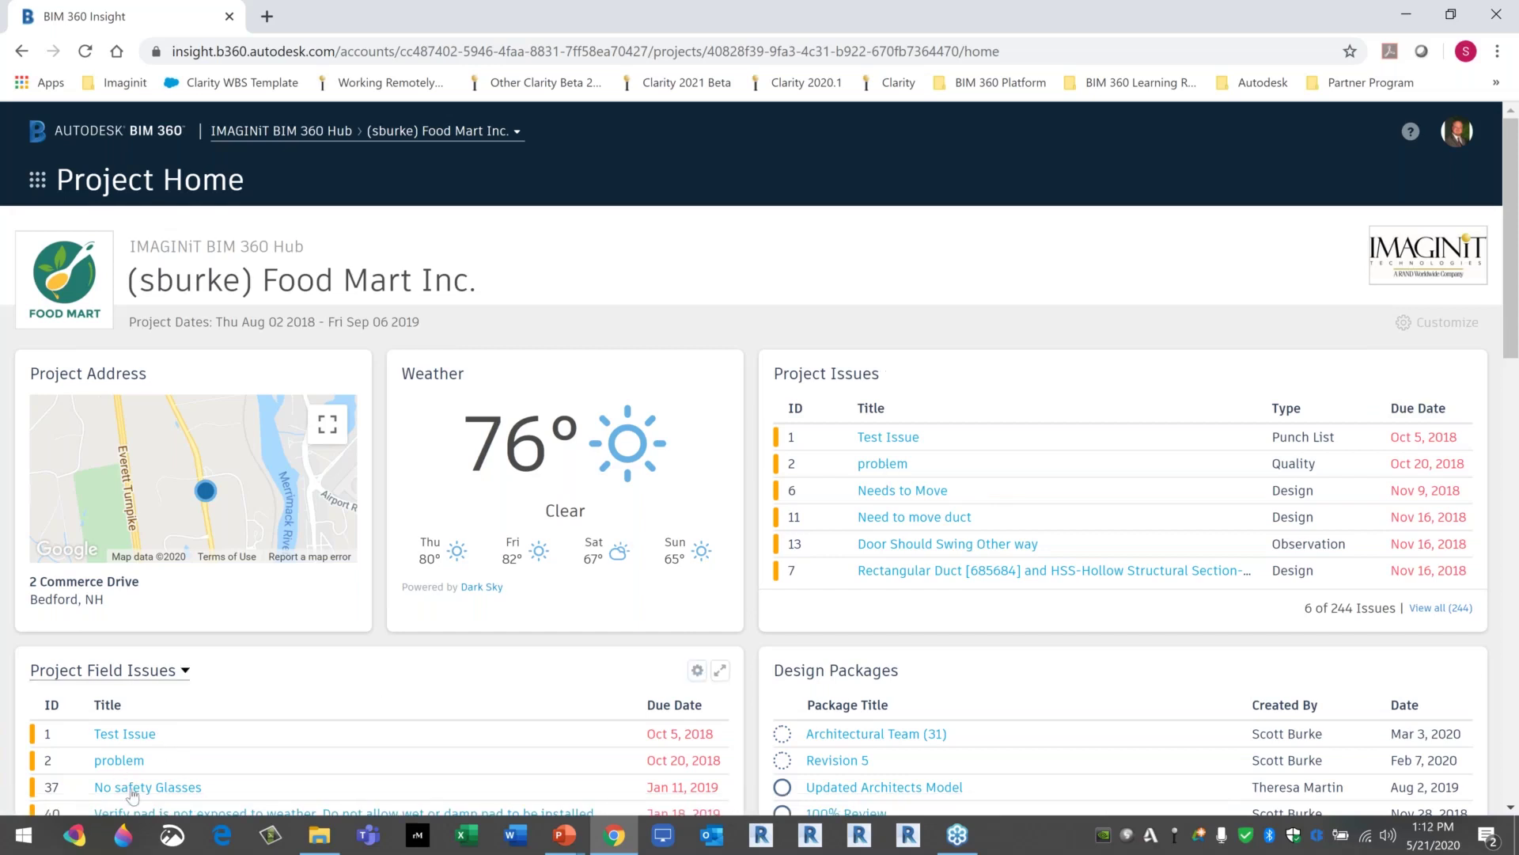
scroll(133, 794, "down", 1)
scroll(133, 794, "down", 1)
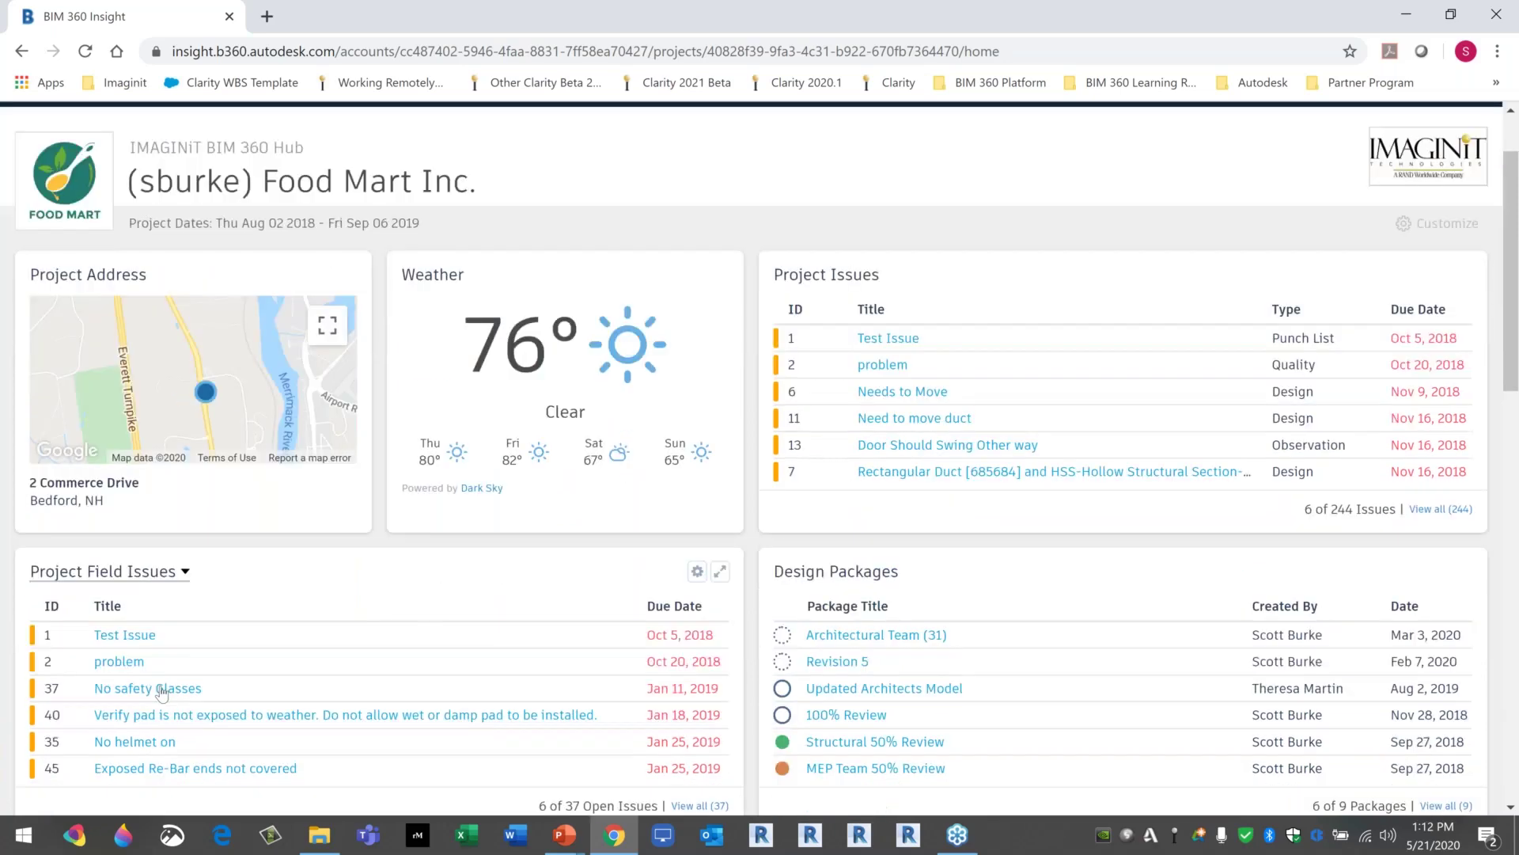
left_click(162, 692)
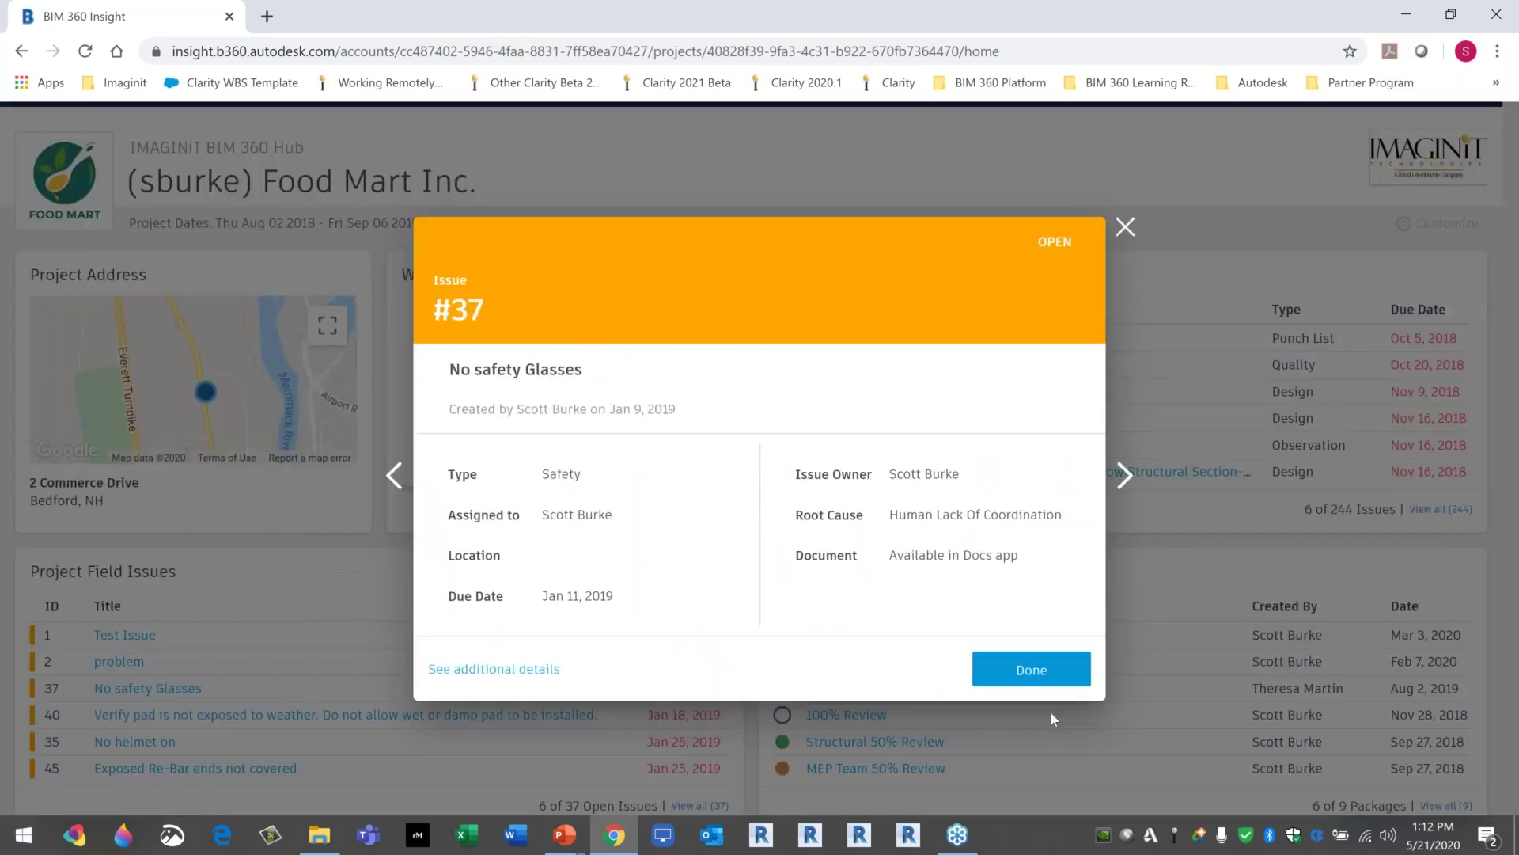
left_click(1044, 679)
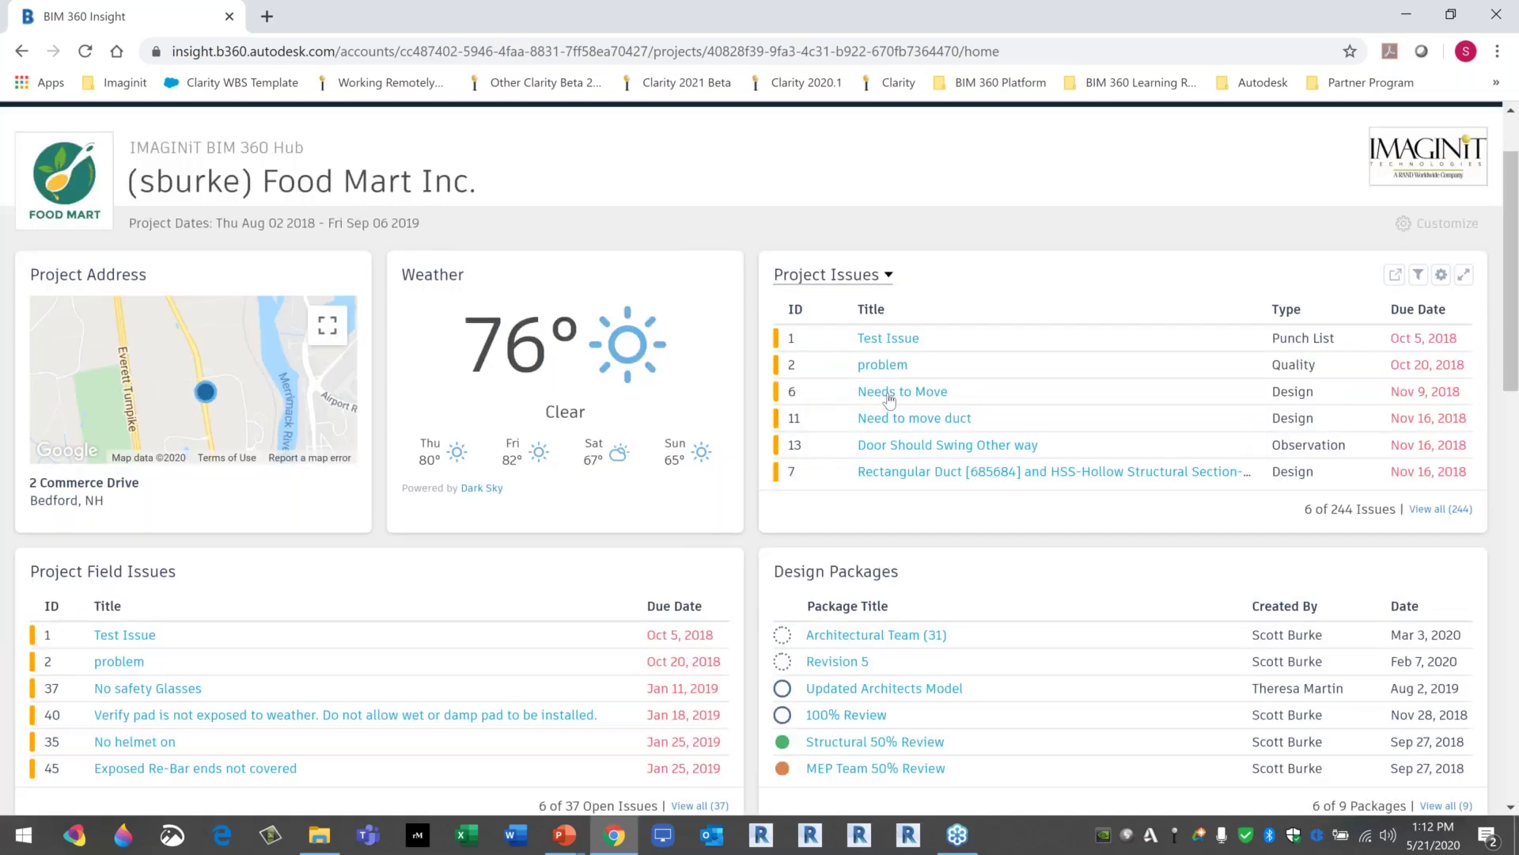
Open the "Needs to Move" issue from the Project Issues card and view its additional details in Document Management.
left_click(889, 393)
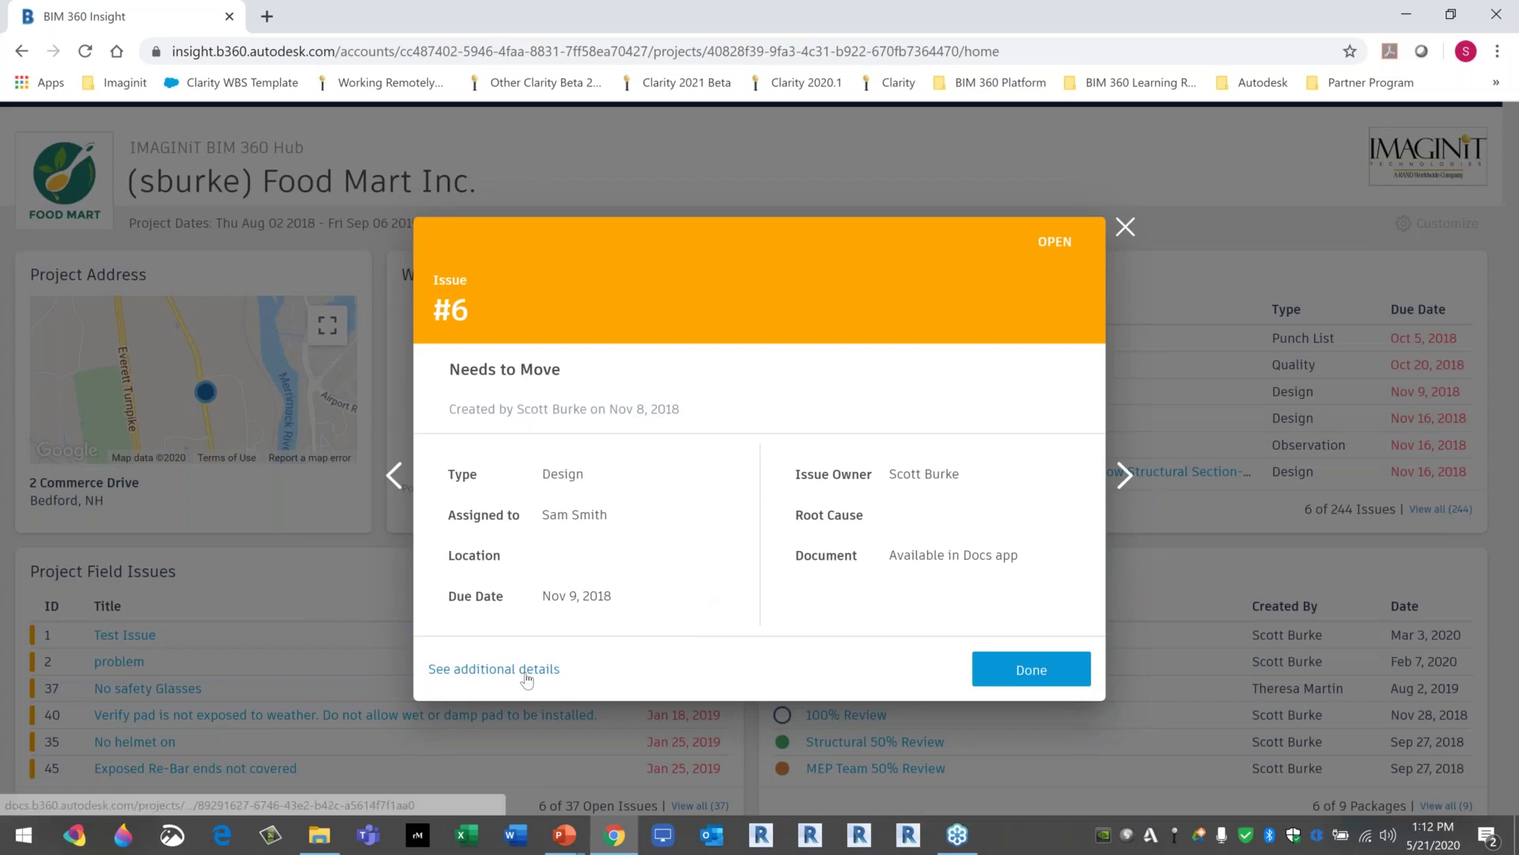
left_click(494, 668)
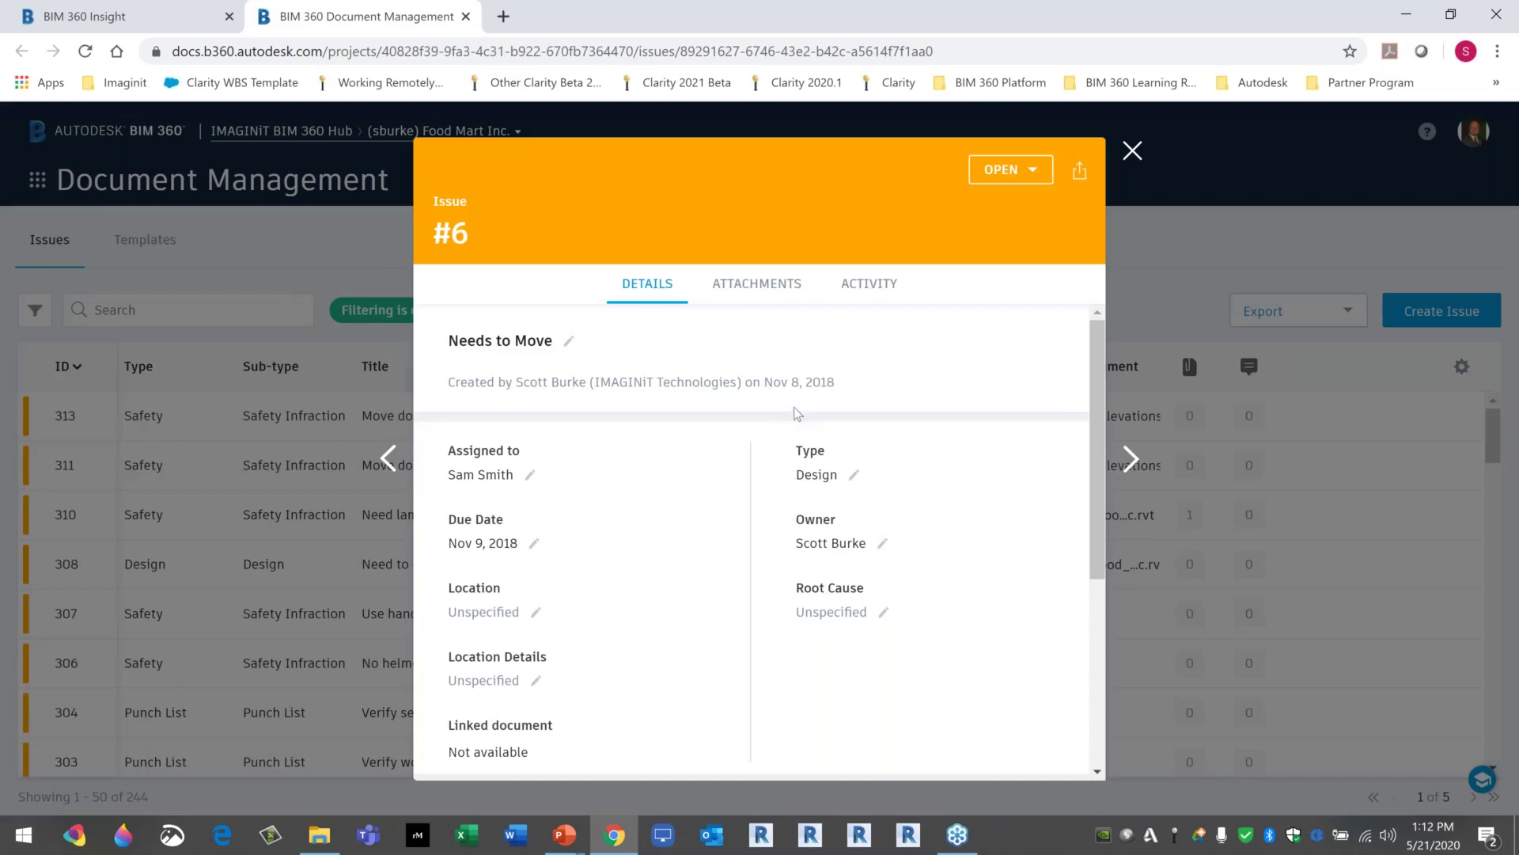
Close the issue details and return from Document Management to Project Home.
left_click(1129, 165)
left_click(37, 179)
left_click(105, 268)
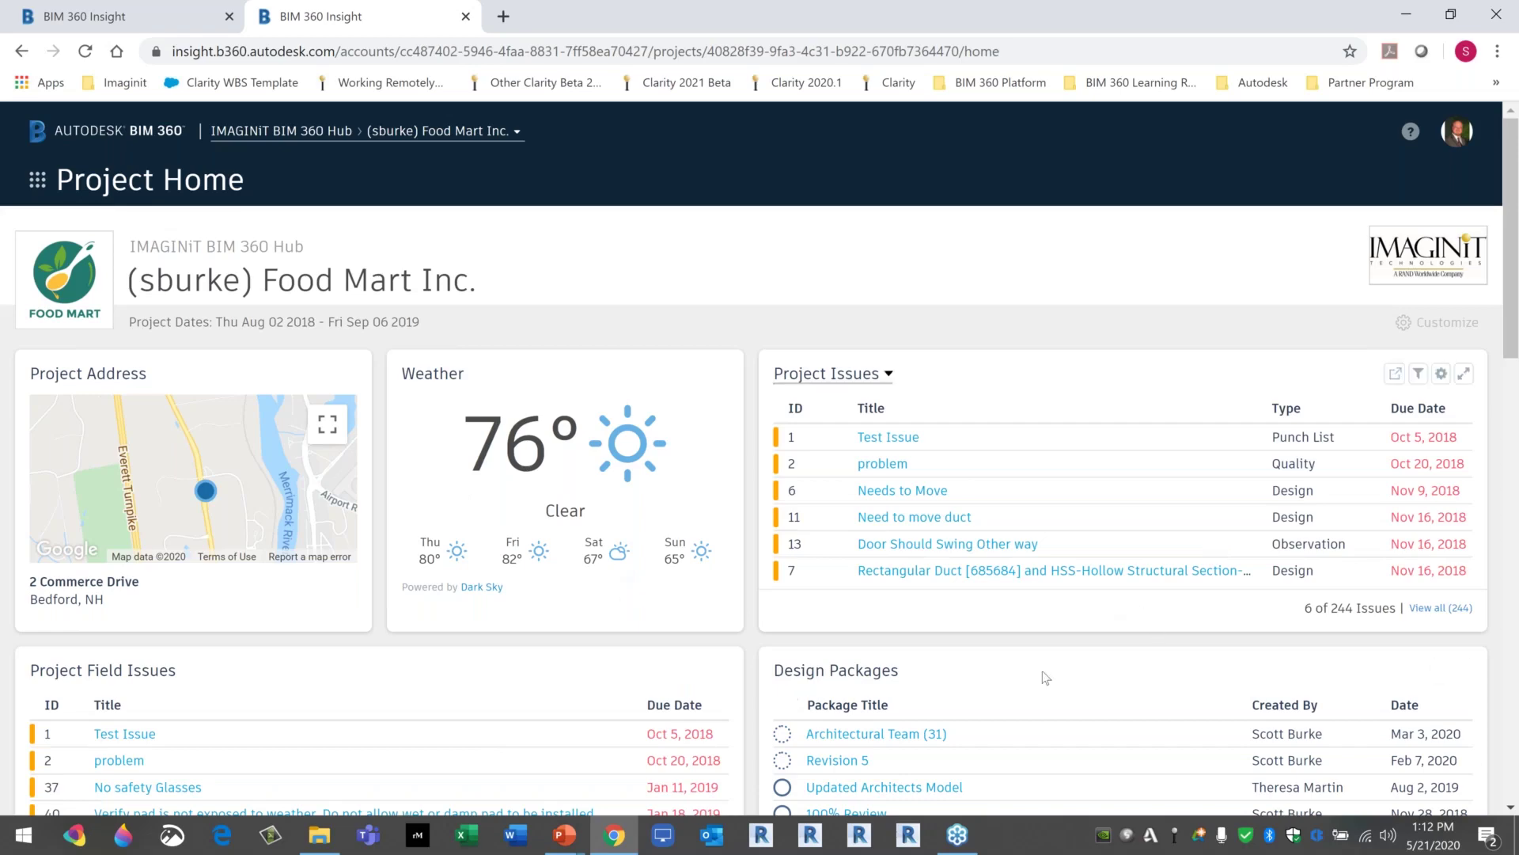
Look over the Project Home cards from Project Address and Weather down to EarthCam and TrueLook.
scroll(995, 735, "down", 3)
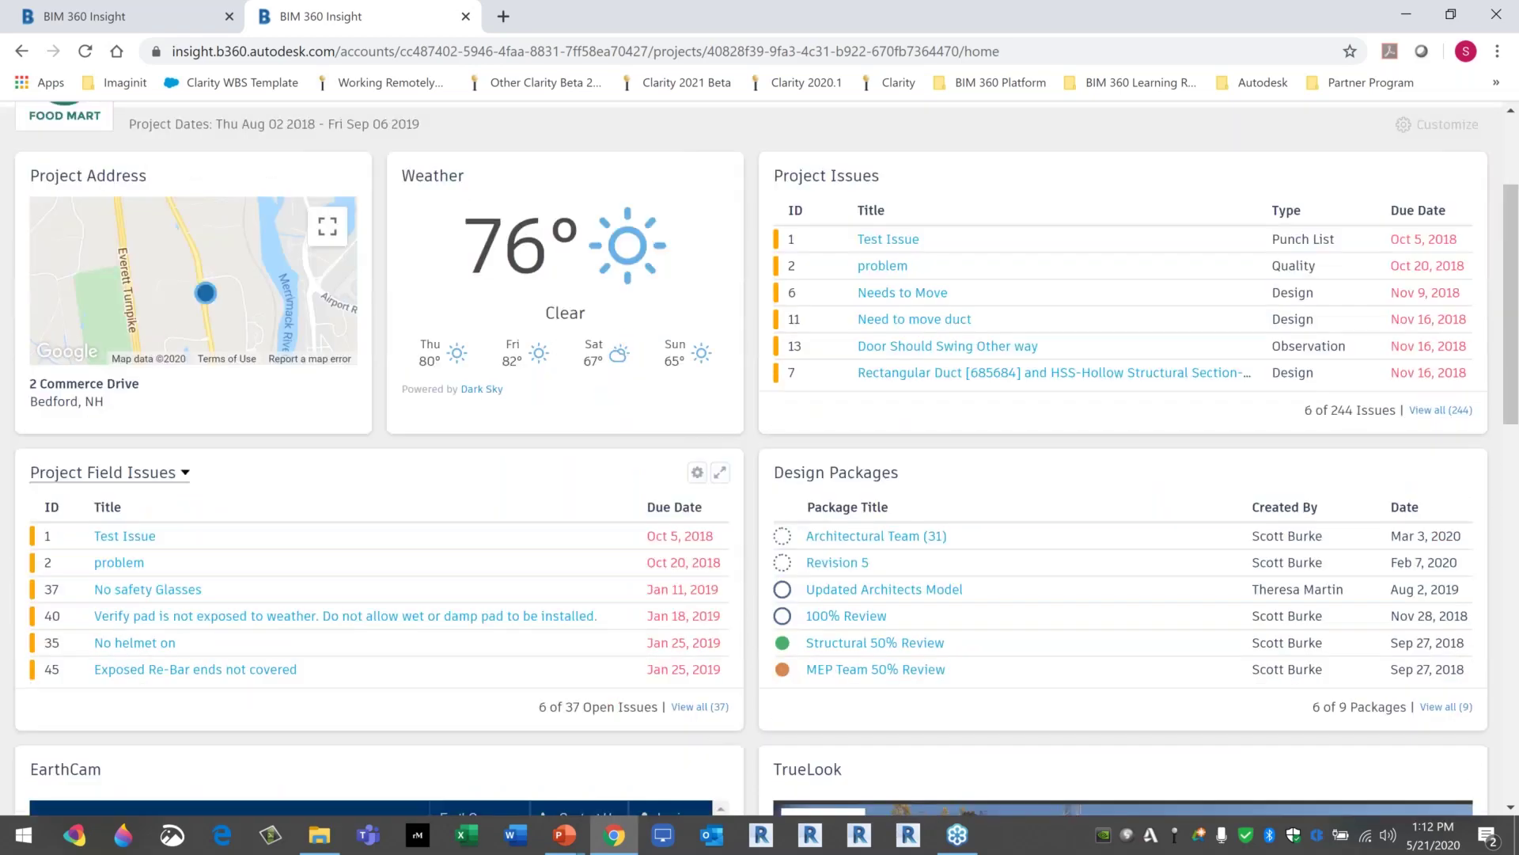
scroll(446, 406, "up", 3)
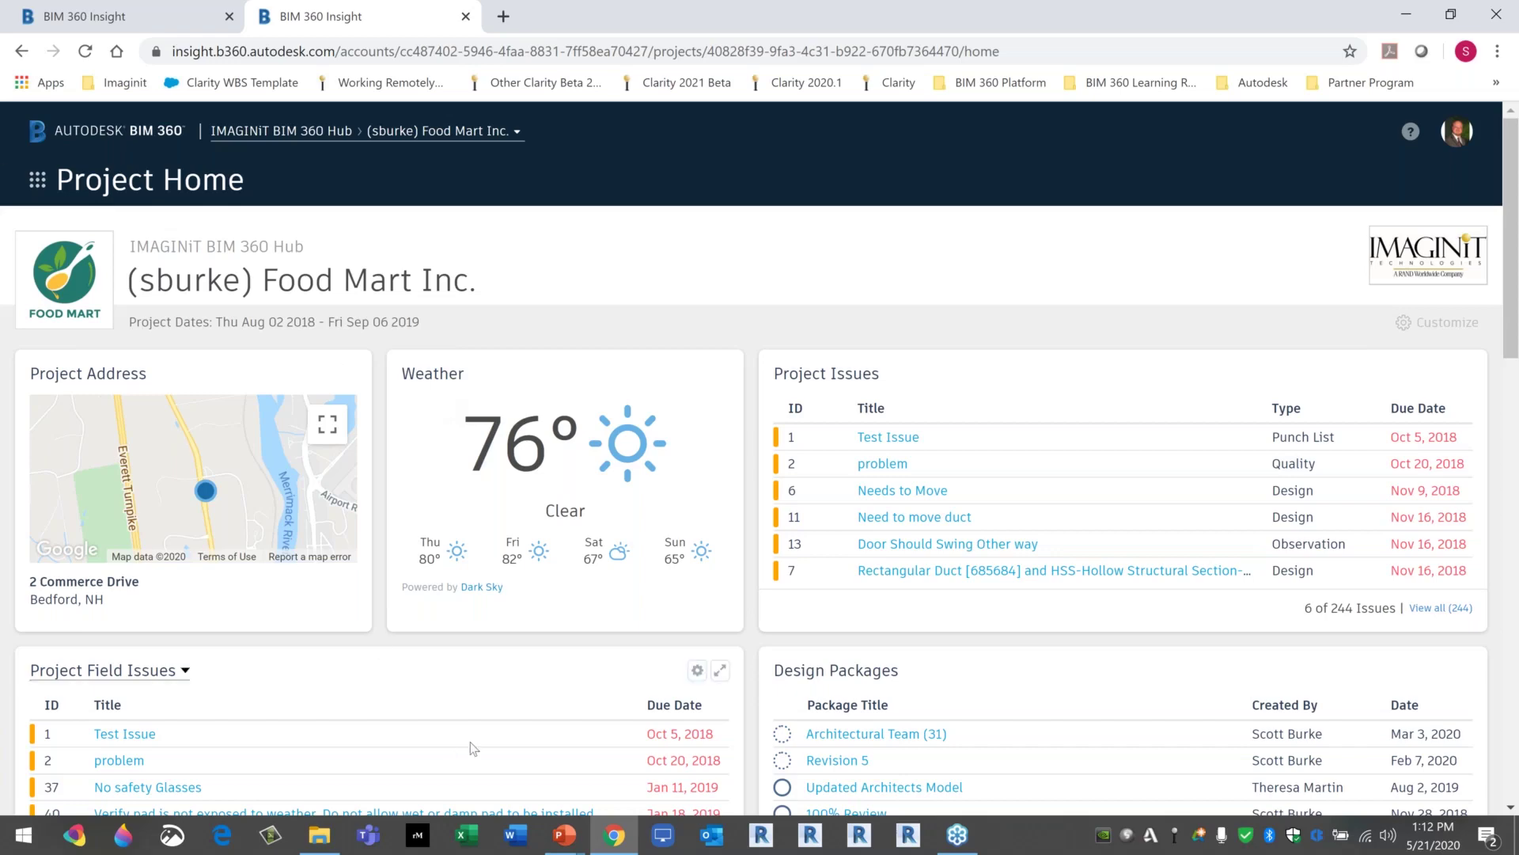
scroll(475, 750, "down", 1)
scroll(380, 673, "down", 4)
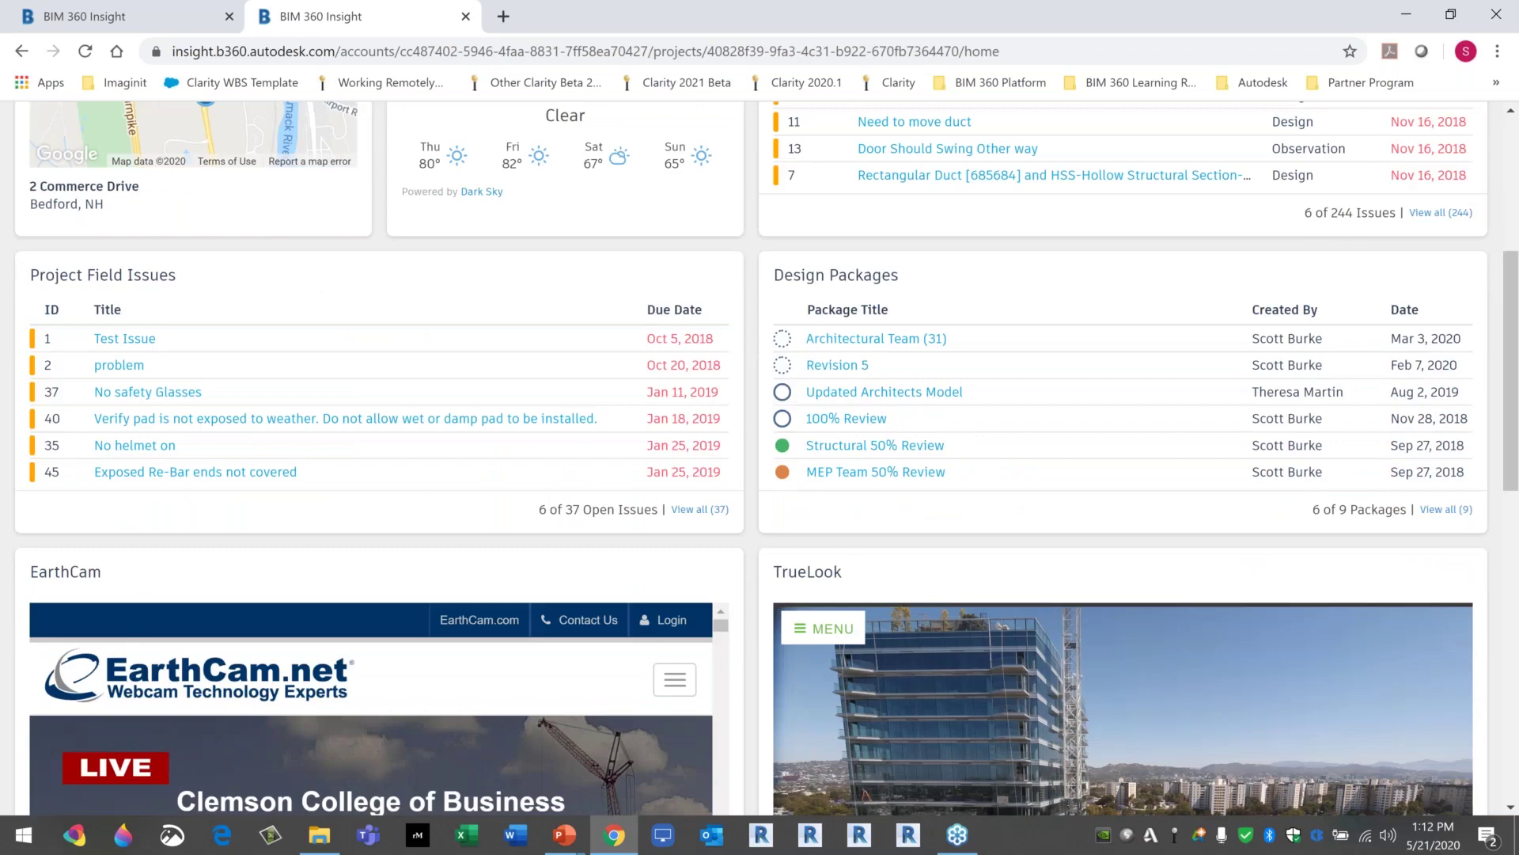
scroll(517, 727, "down", 2)
scroll(517, 727, "up", 7)
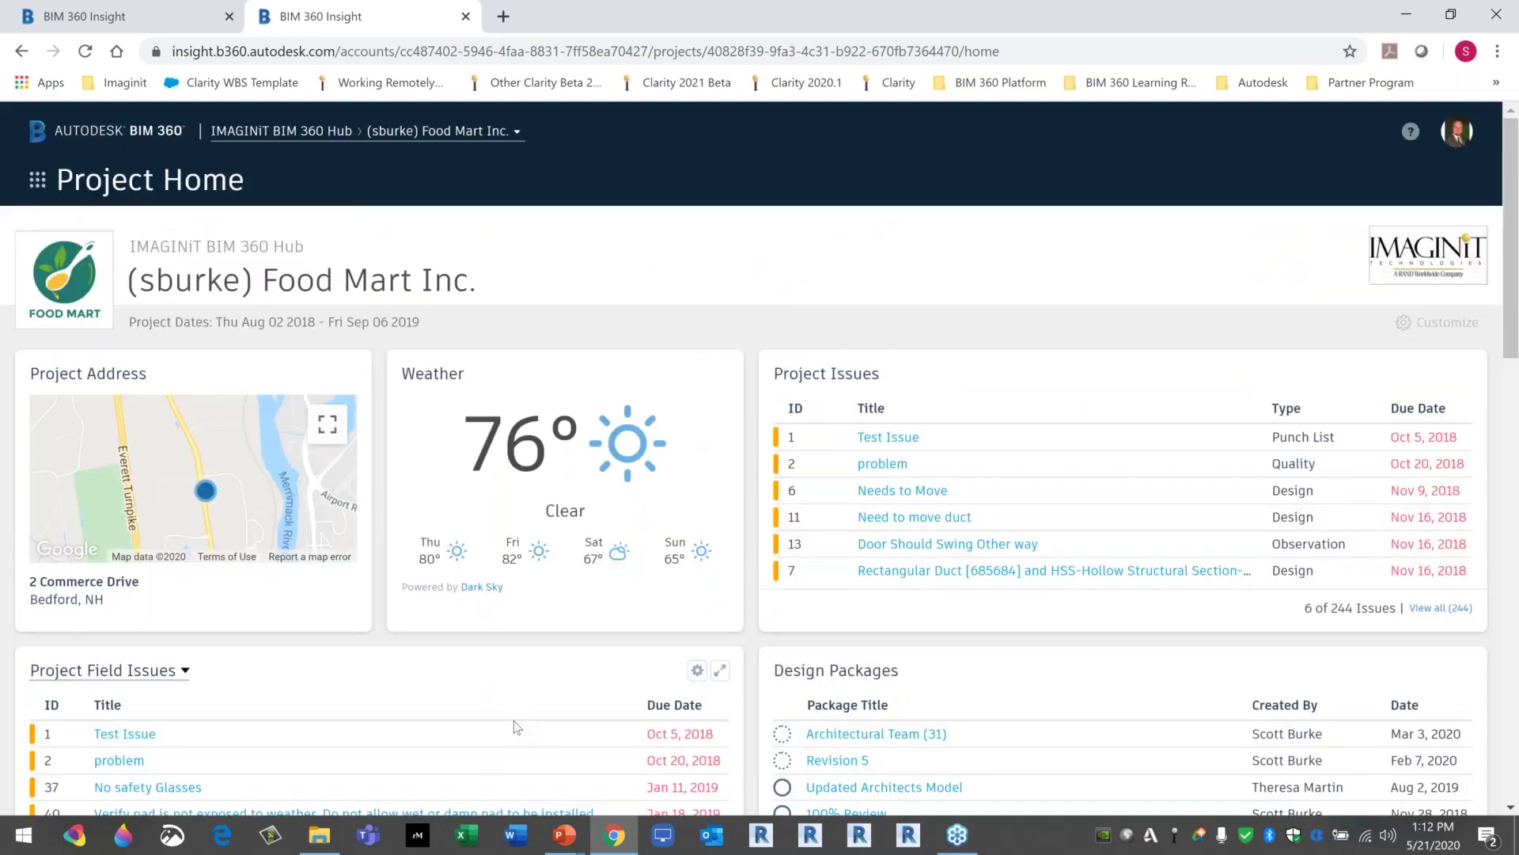
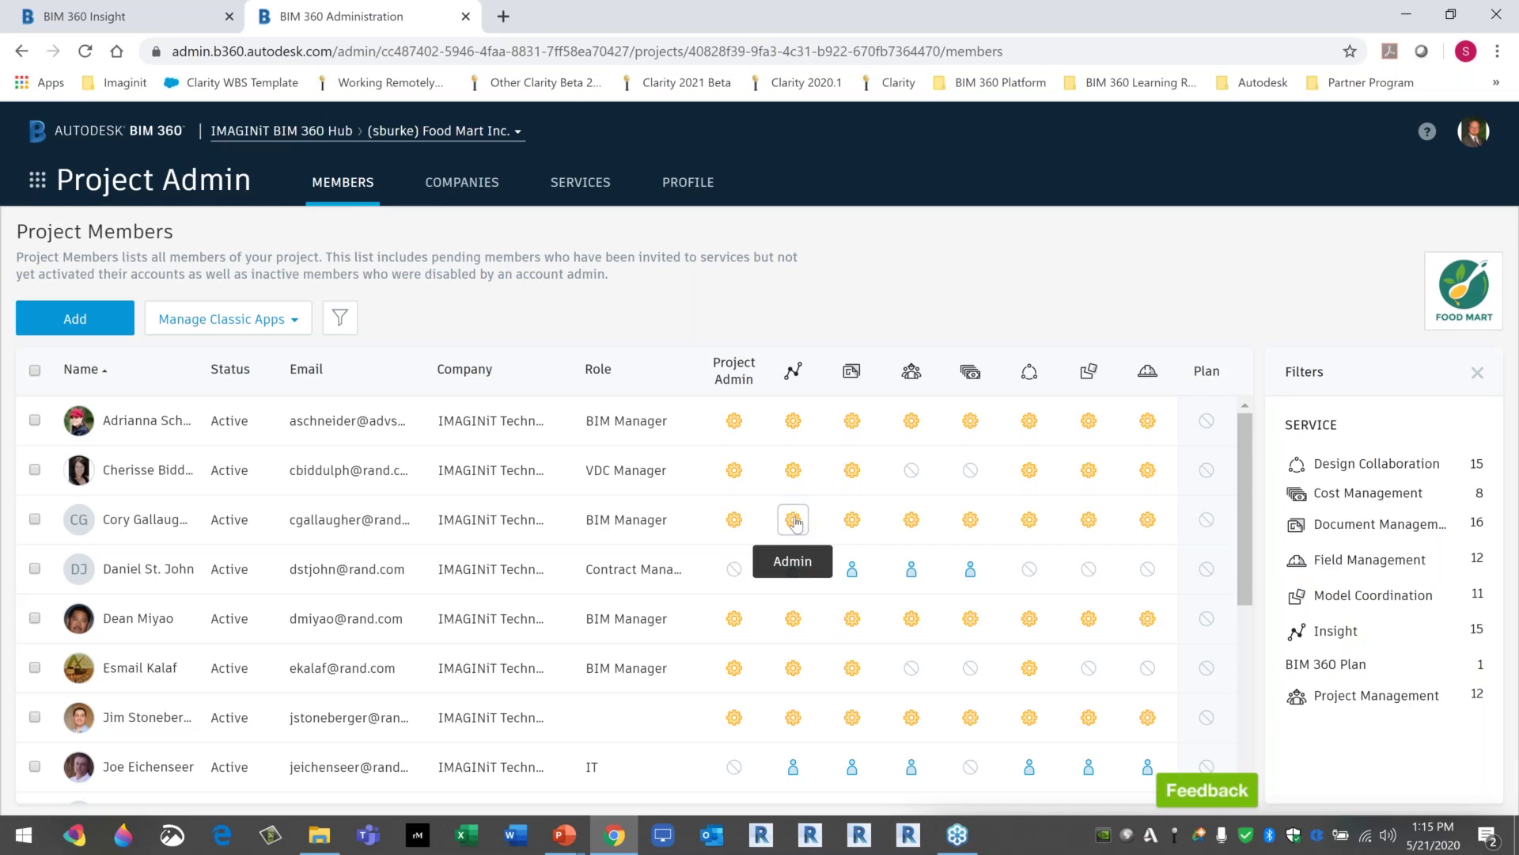
Review the service access of the project members and remove Insight access for the member with the contract management role.
scroll(768, 590, "down", 5)
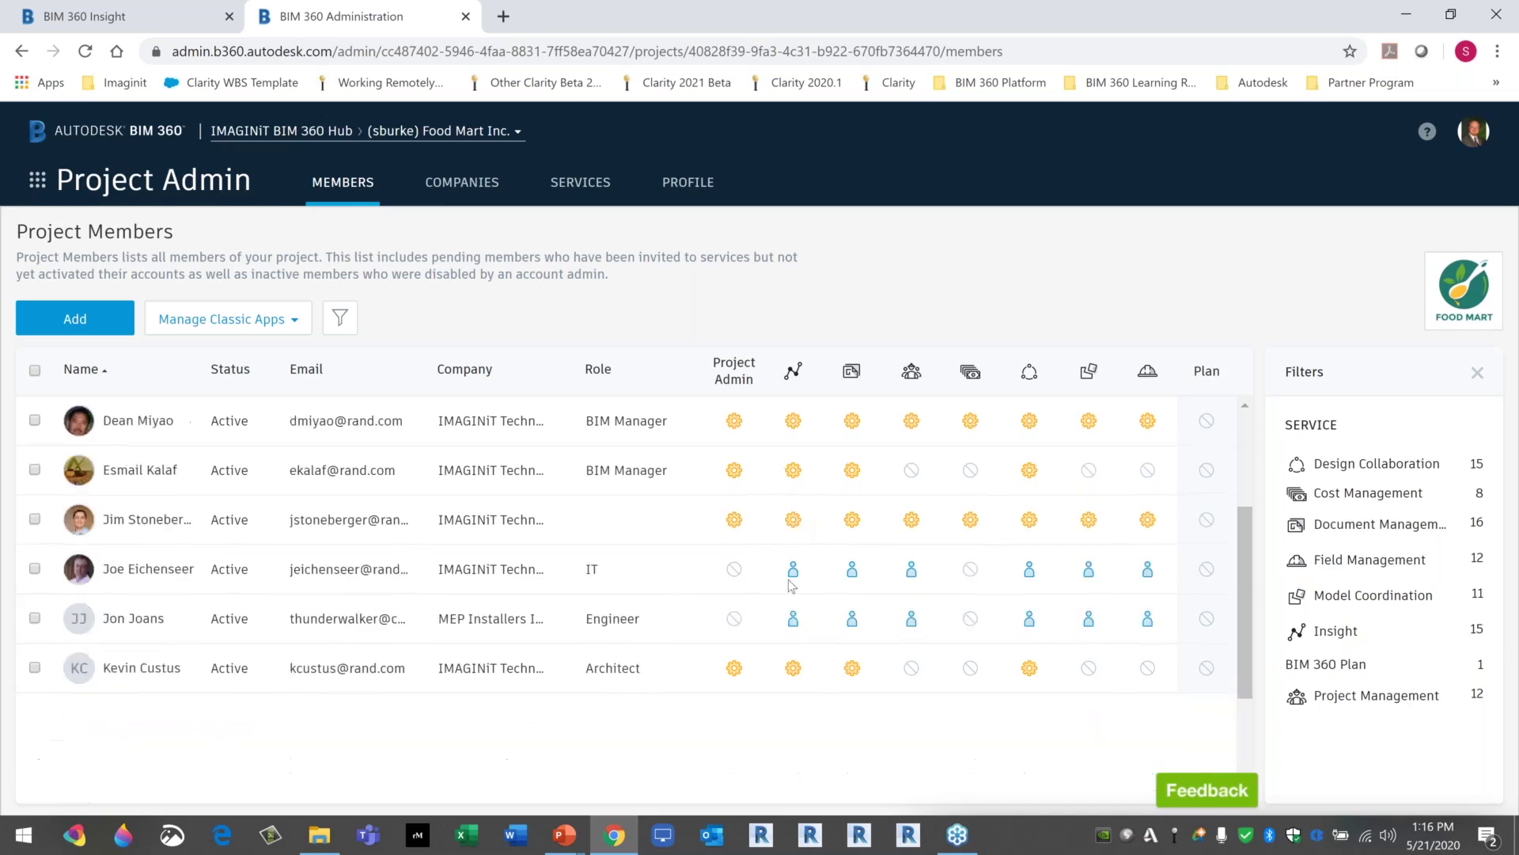
scroll(777, 606, "up", 5)
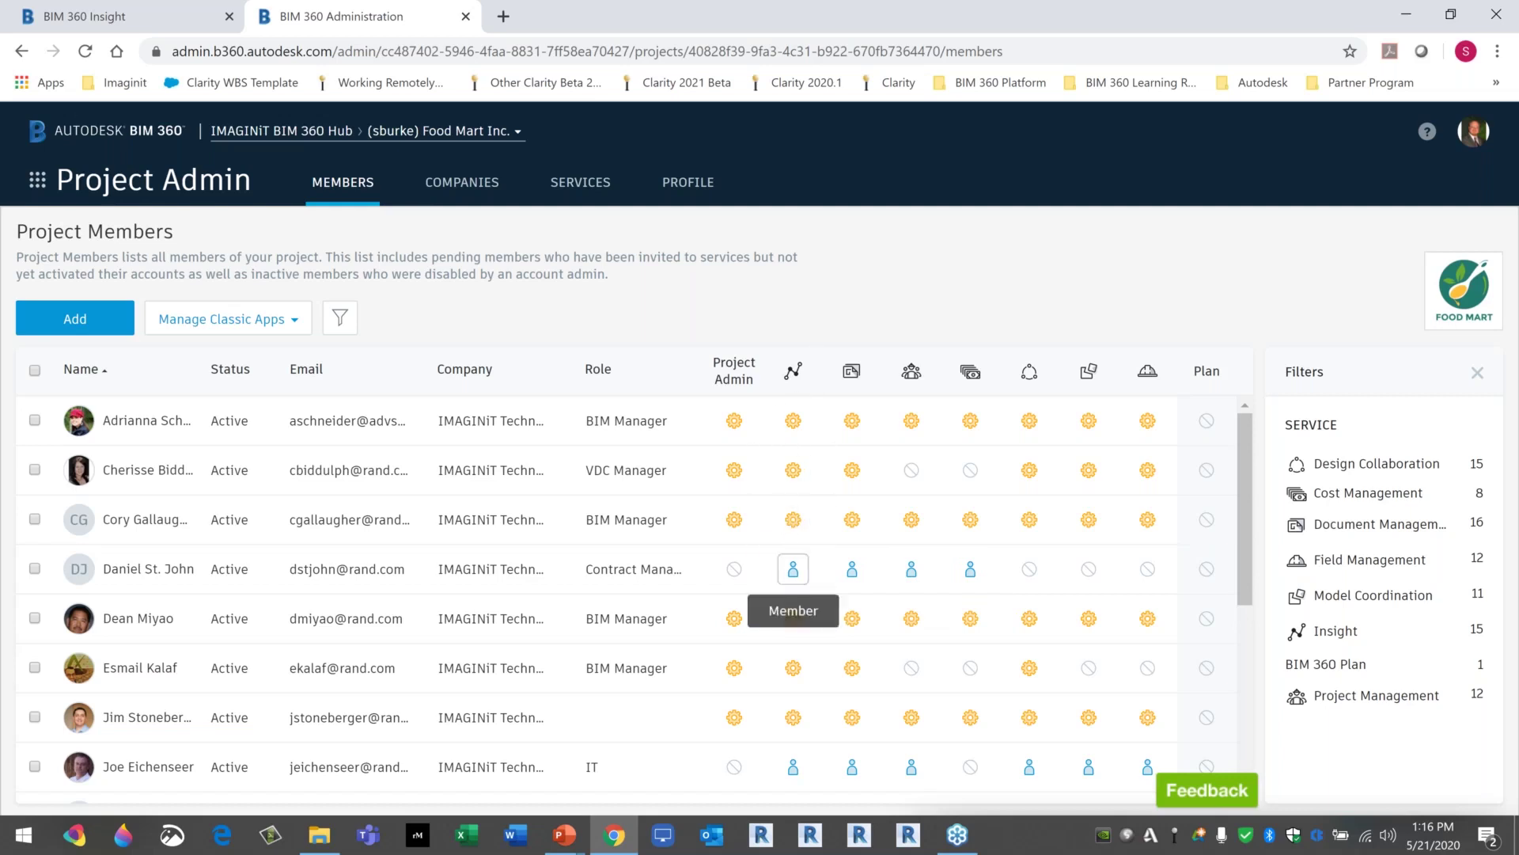
left_click(793, 570)
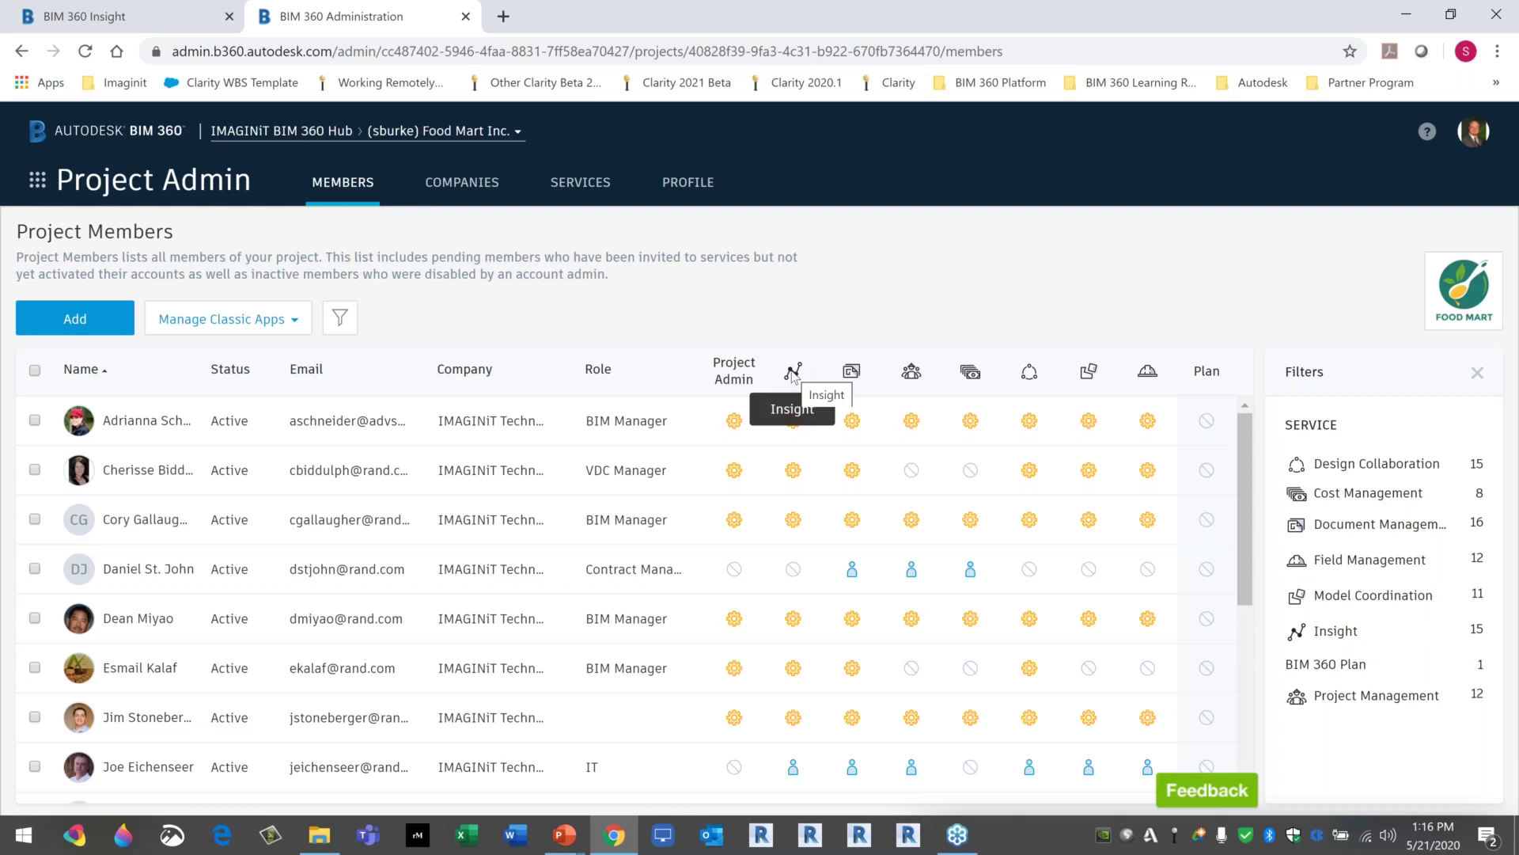
Open the Design dashboard in Insight and check the open and answered portions of the Design and Coordination Issues Status cards.
left_click(41, 182)
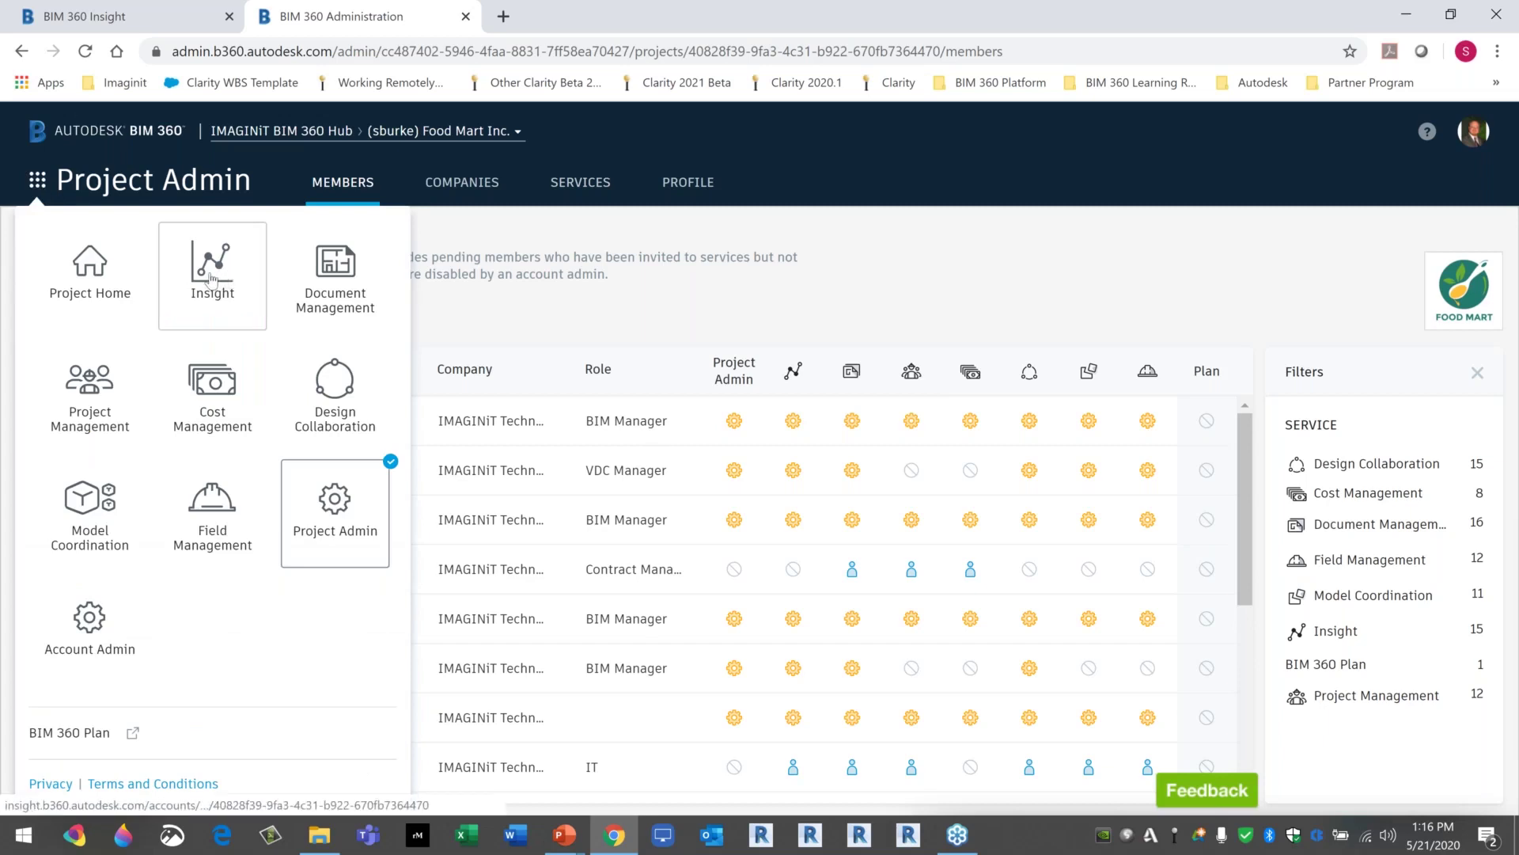
left_click(211, 278)
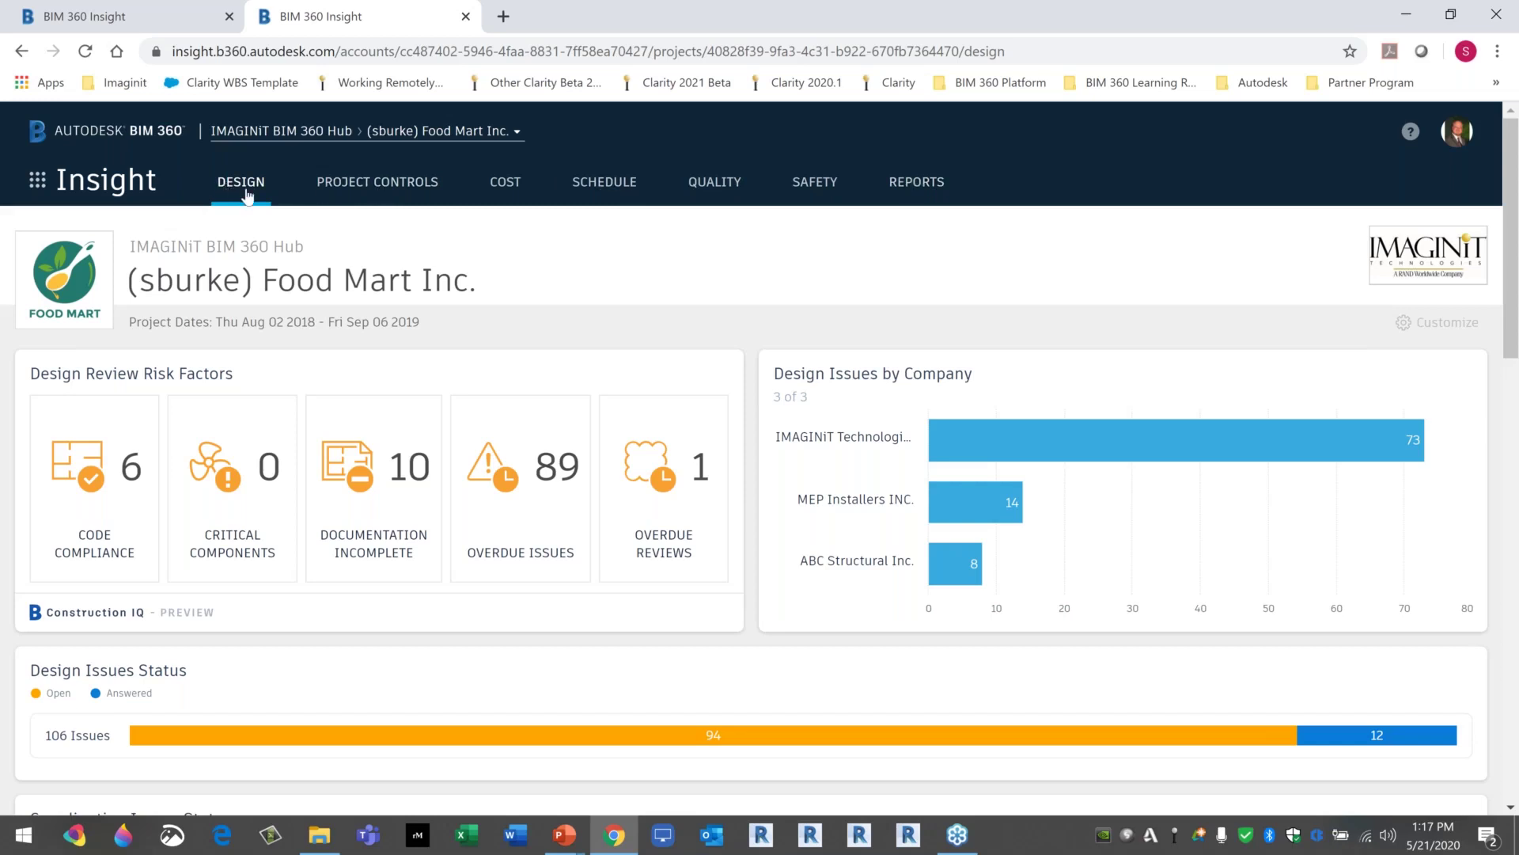
scroll(287, 262, "down", 1)
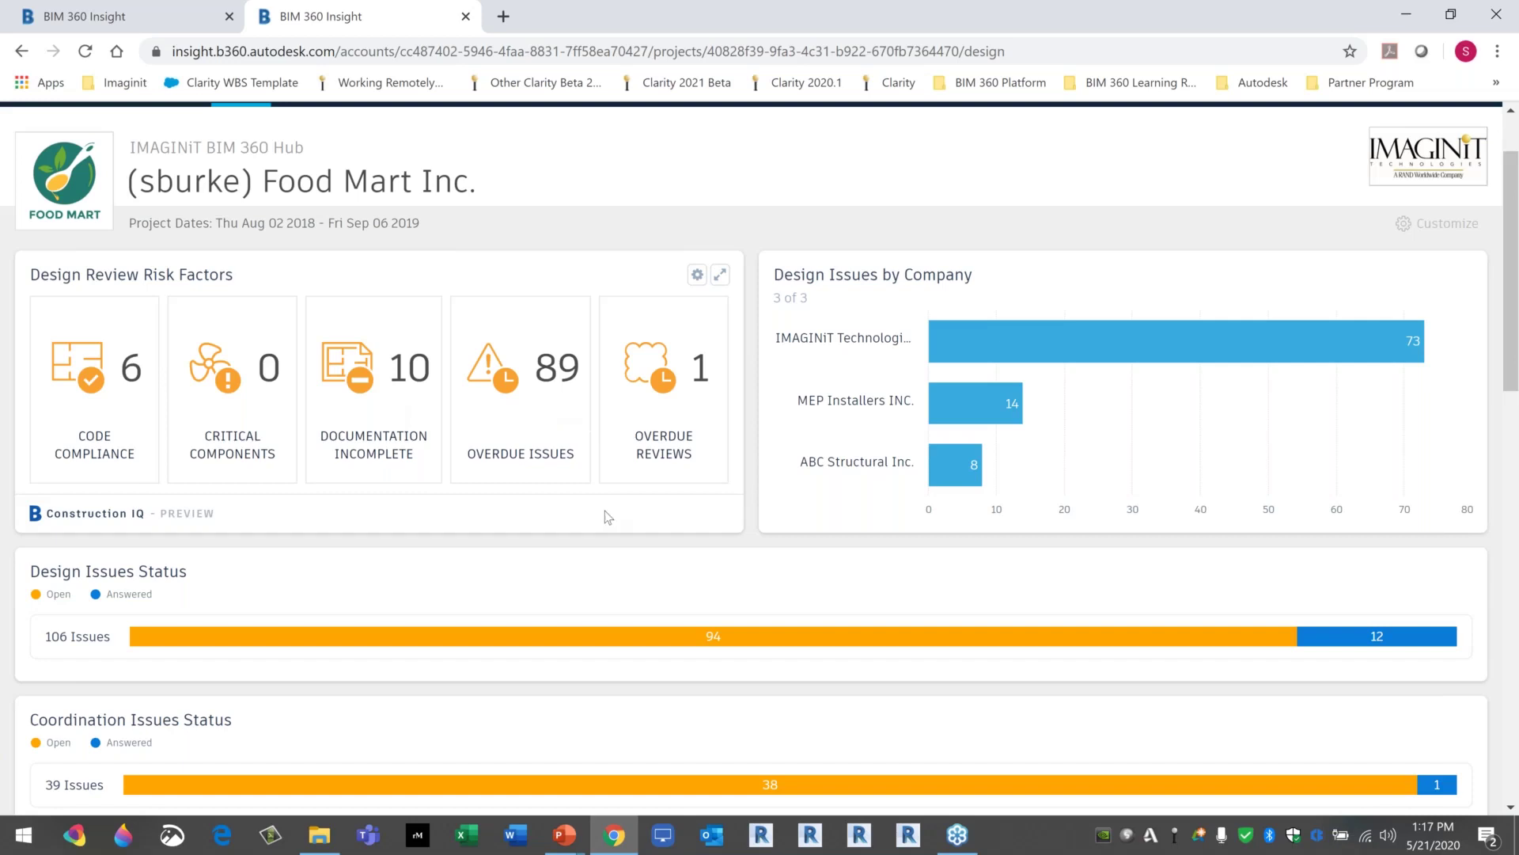
scroll(605, 510, "down", 2)
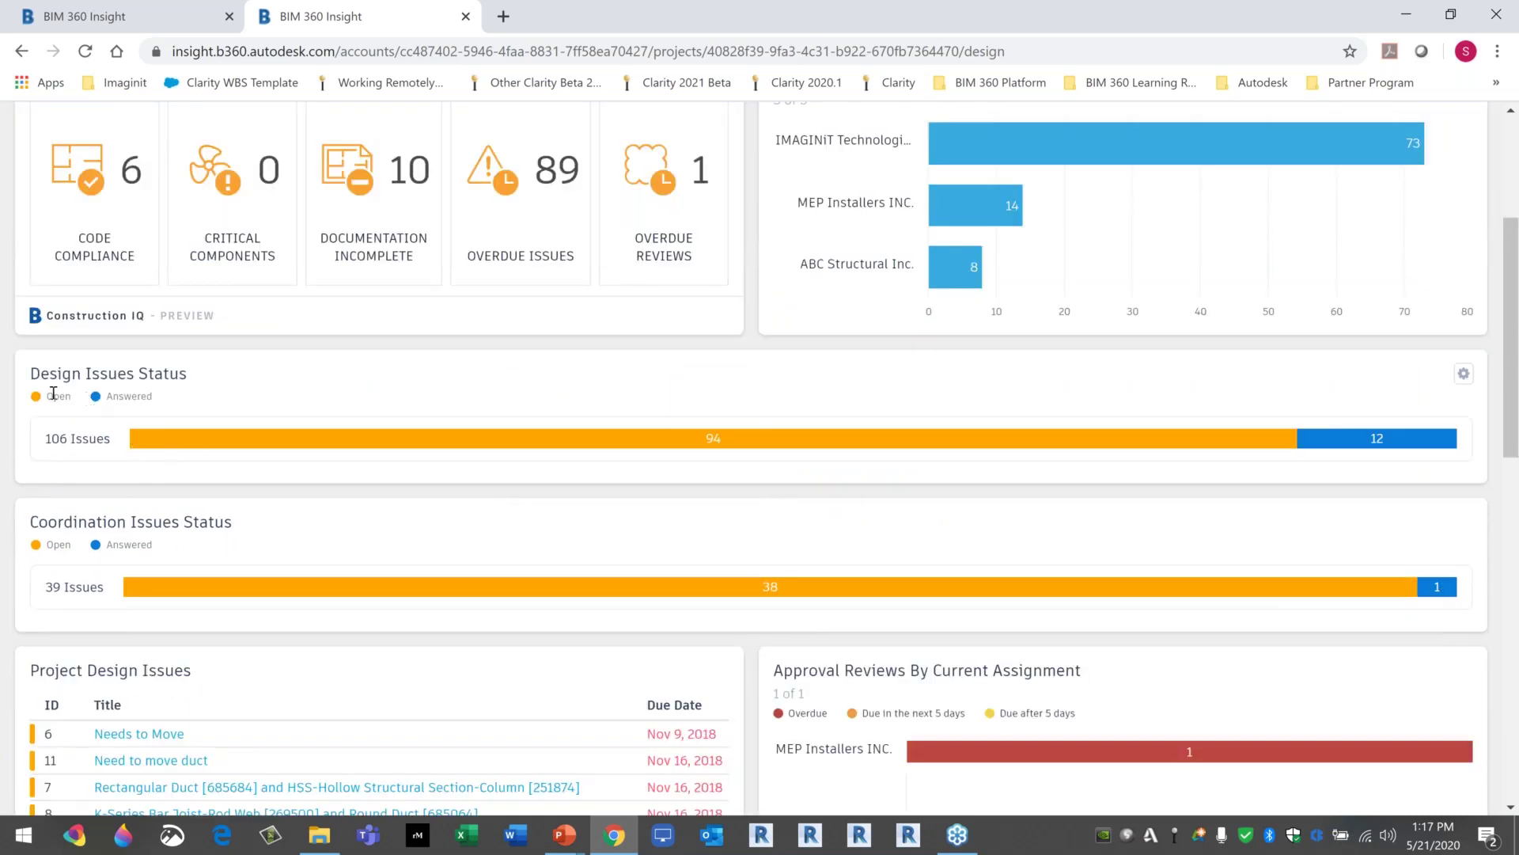
left_click(337, 433)
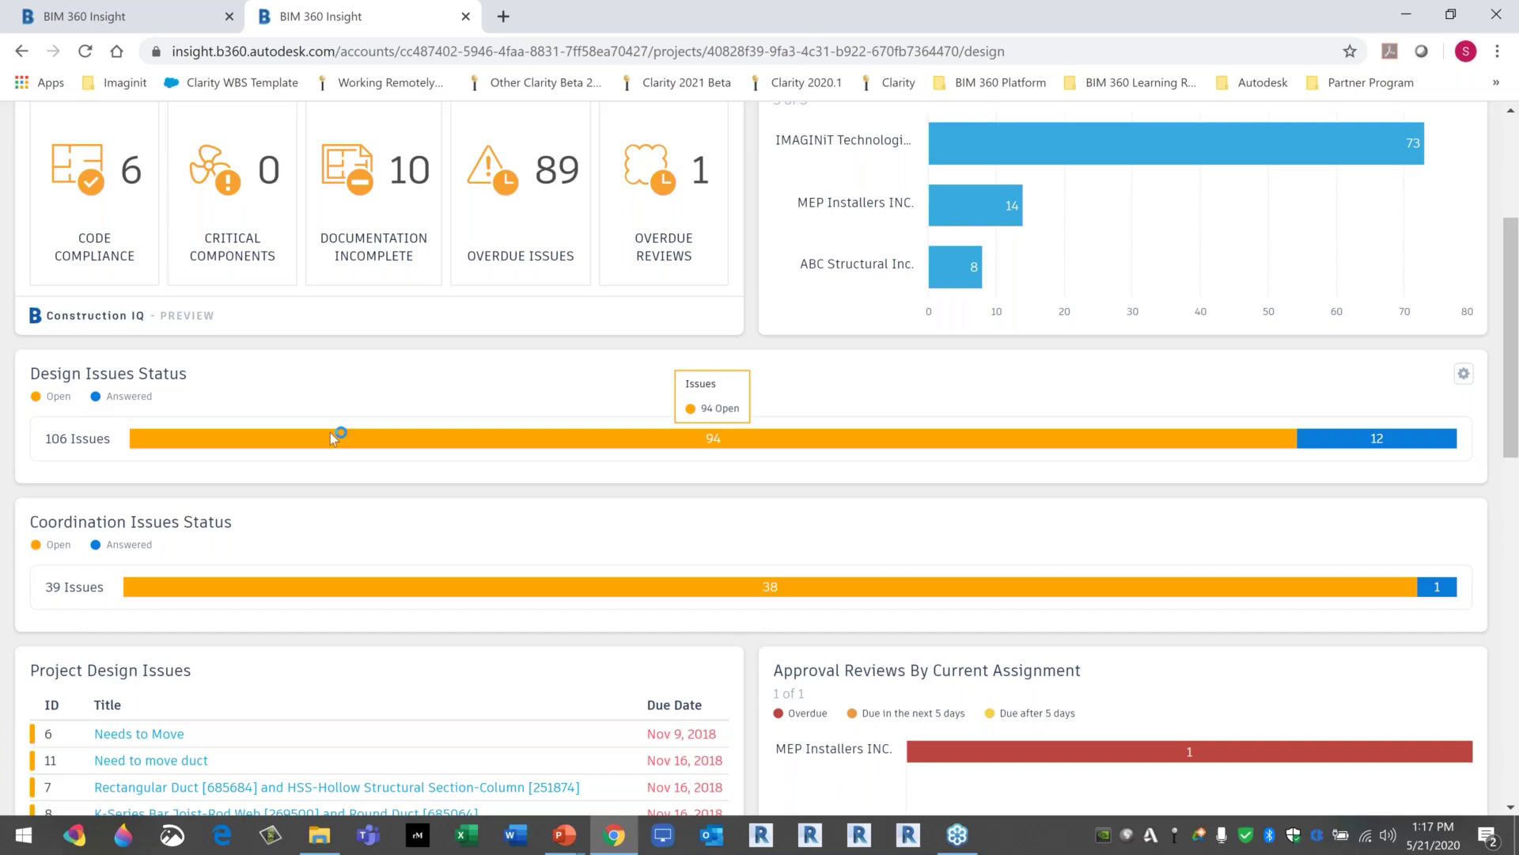
left_click(1367, 438)
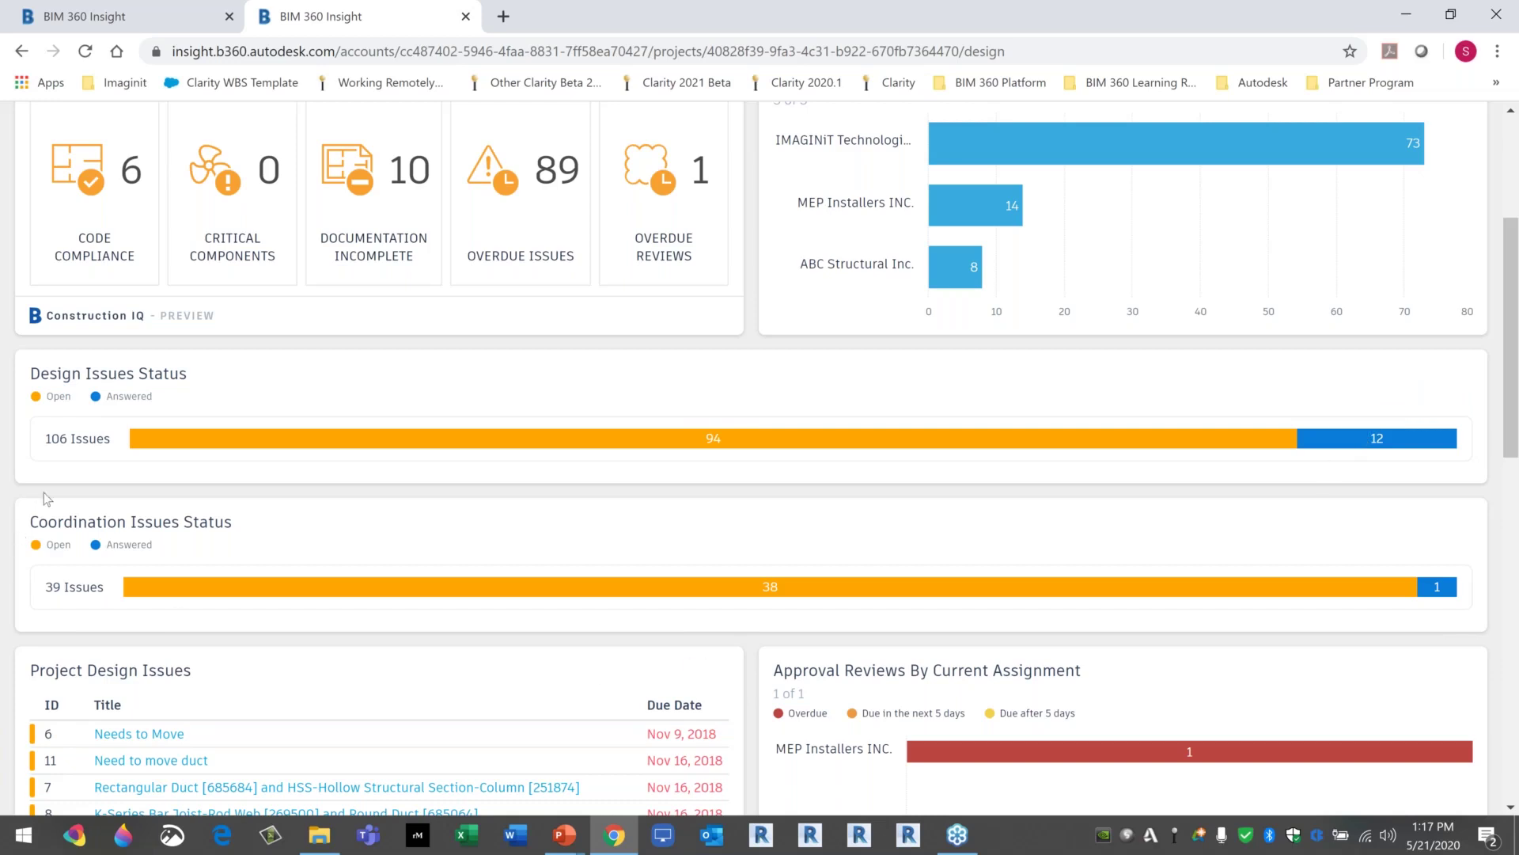
mouse_move(238, 586)
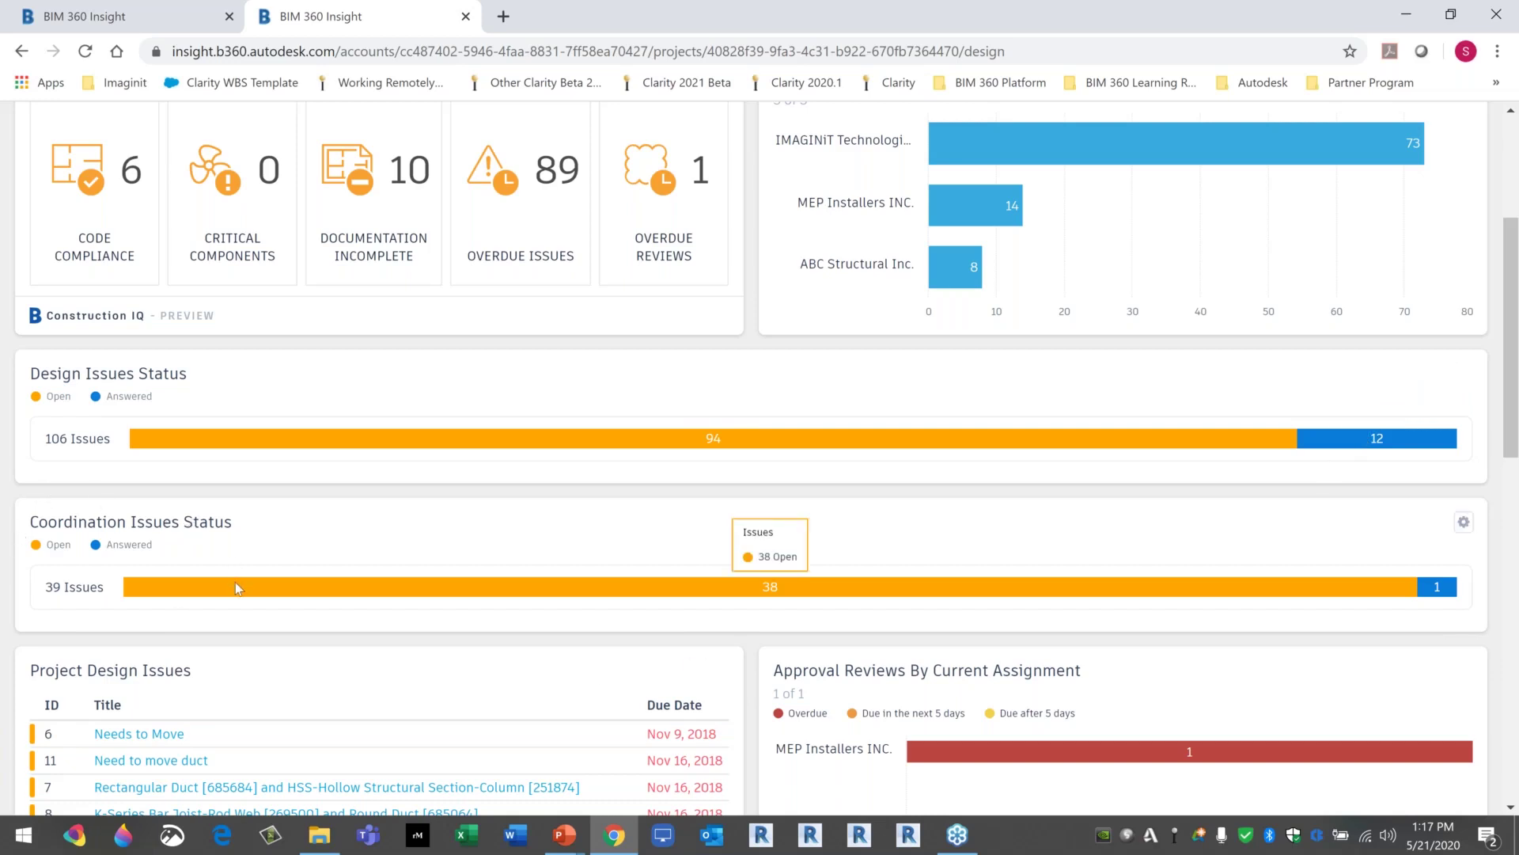
mouse_move(1435, 593)
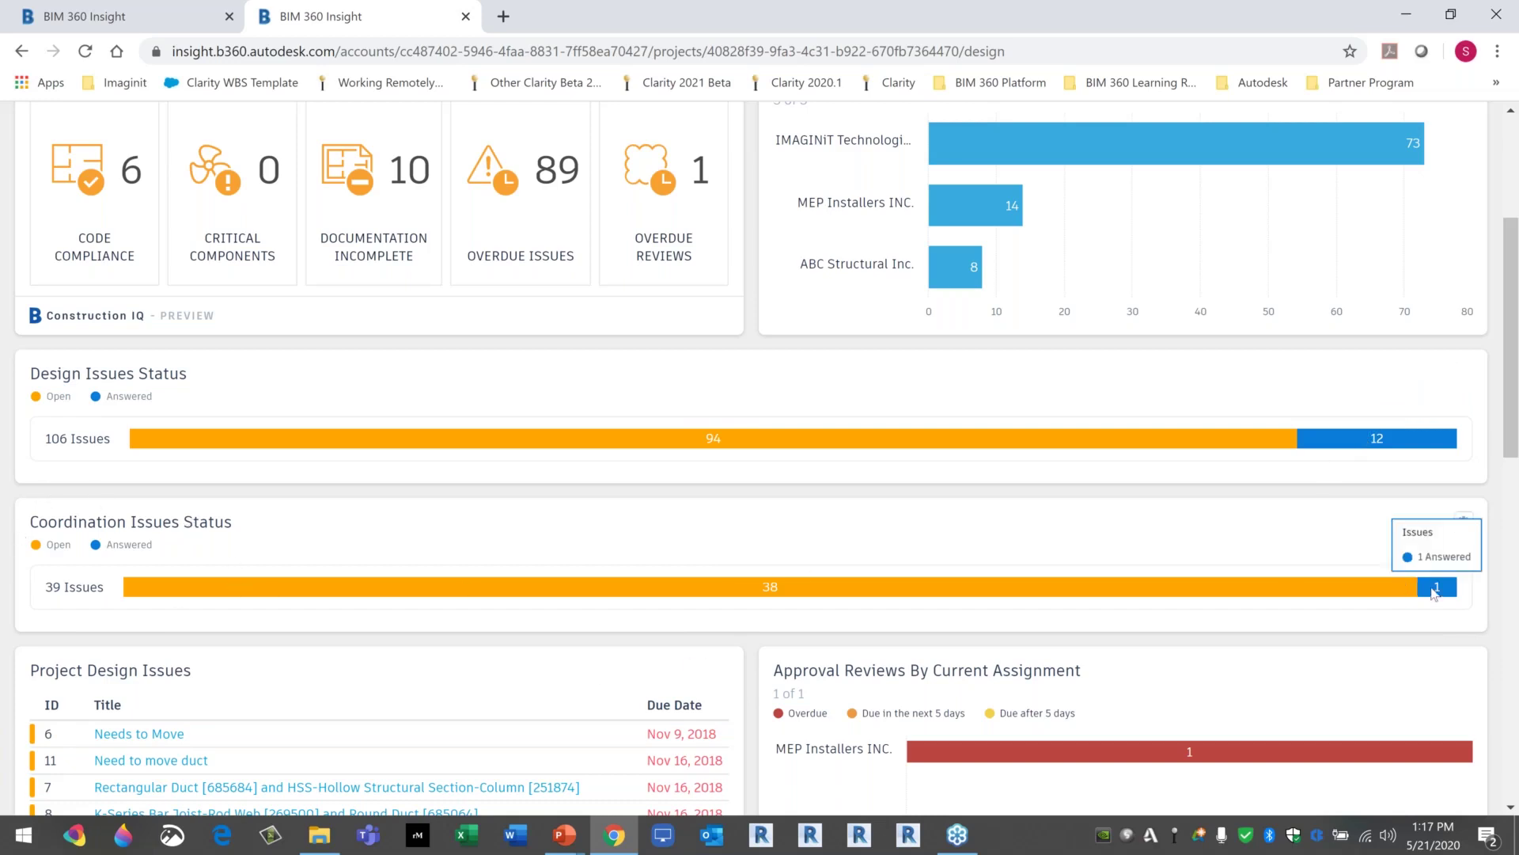
Examine the Project Design Issues, Approval Reviews By Current Assignment and Coordination Issues: Active vs Closed cards.
scroll(1252, 626, "down", 4)
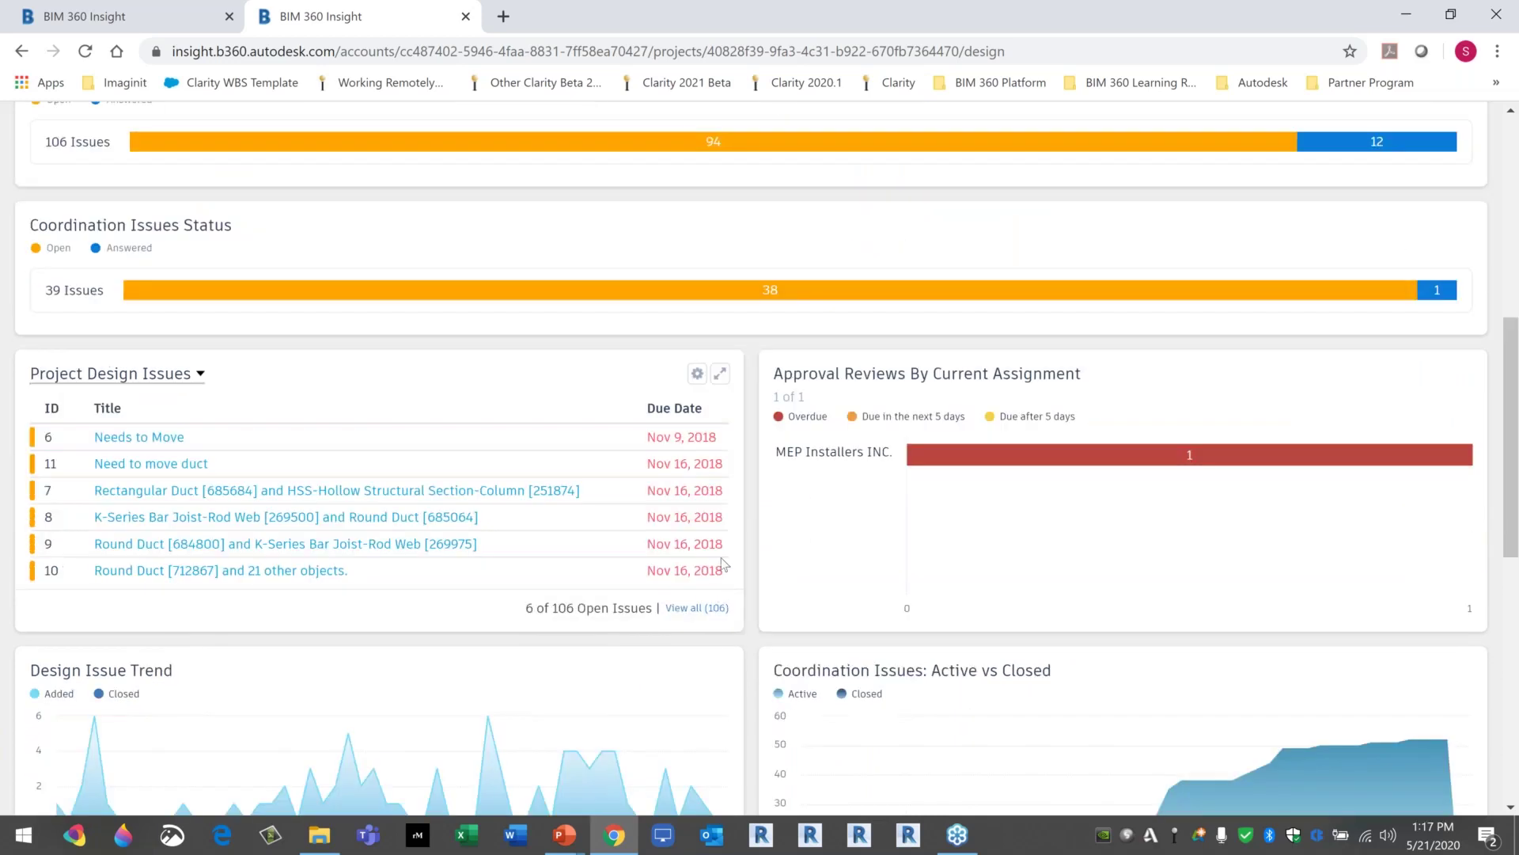
mouse_move(1061, 466)
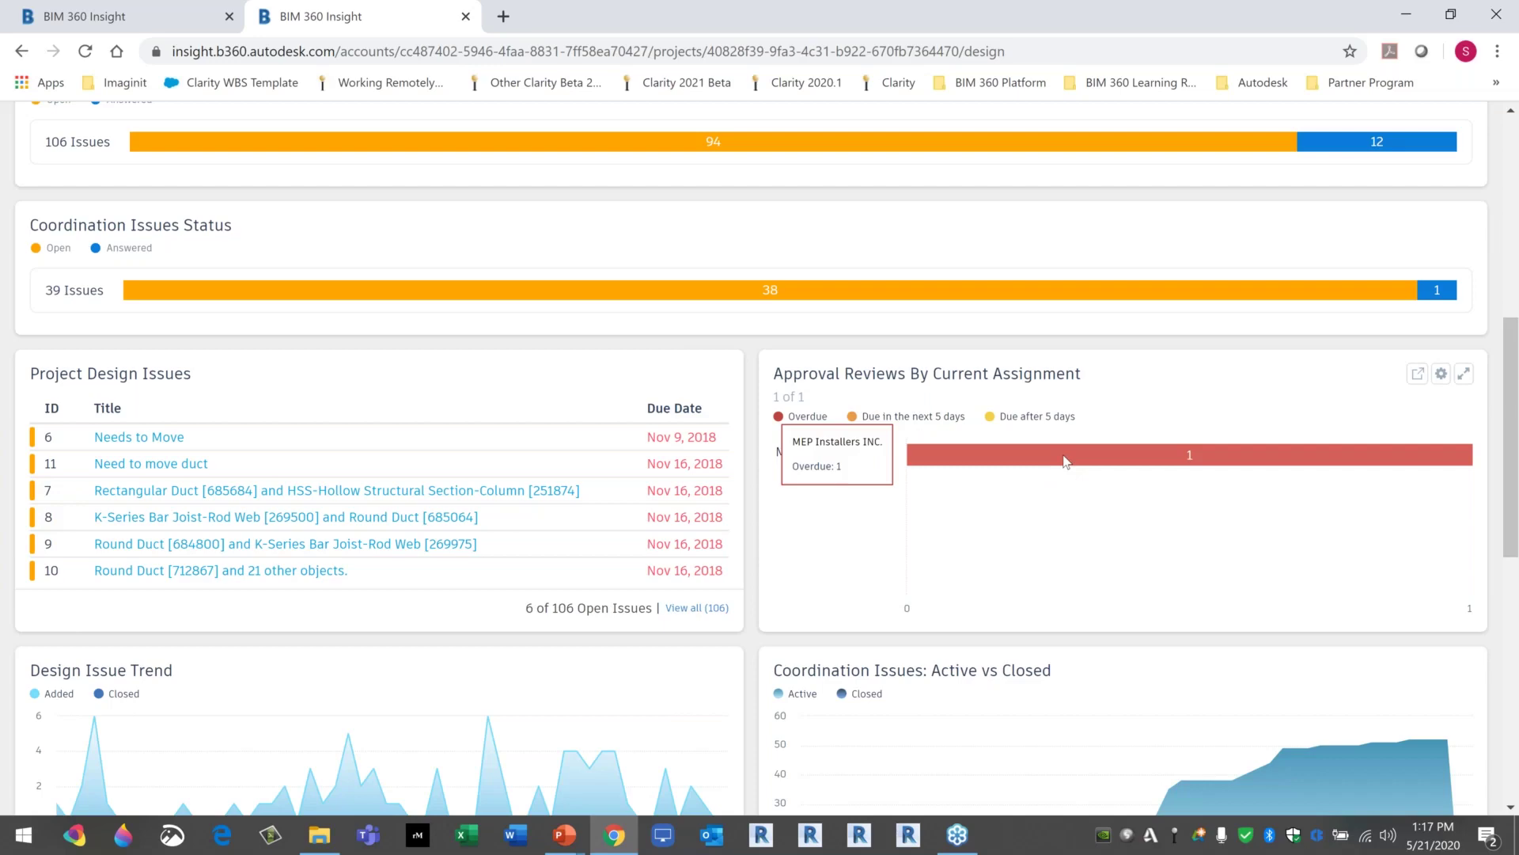
scroll(1065, 461, "down", 3)
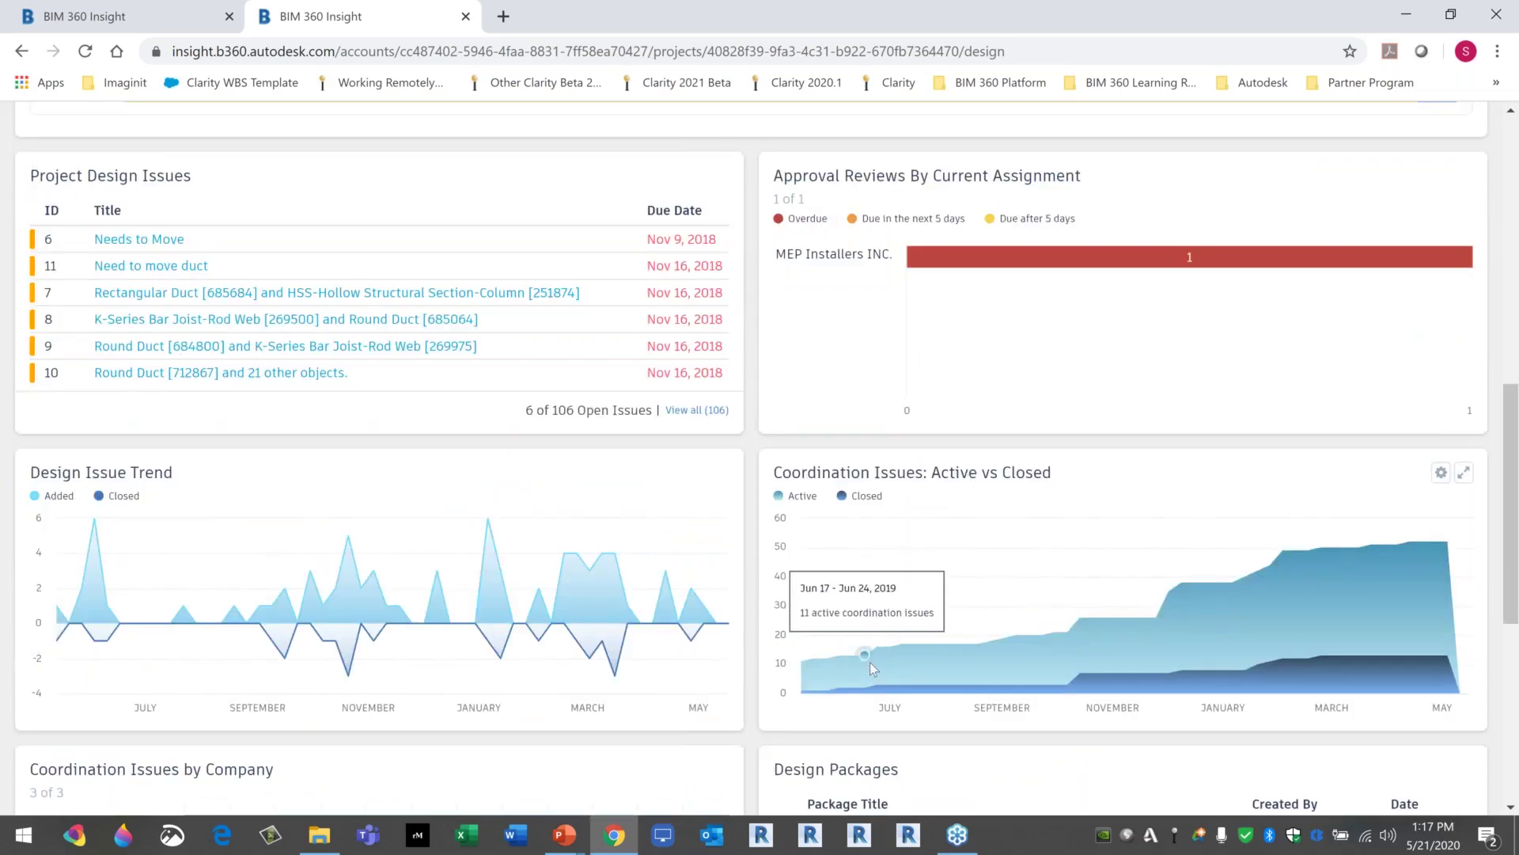
mouse_move(1124, 679)
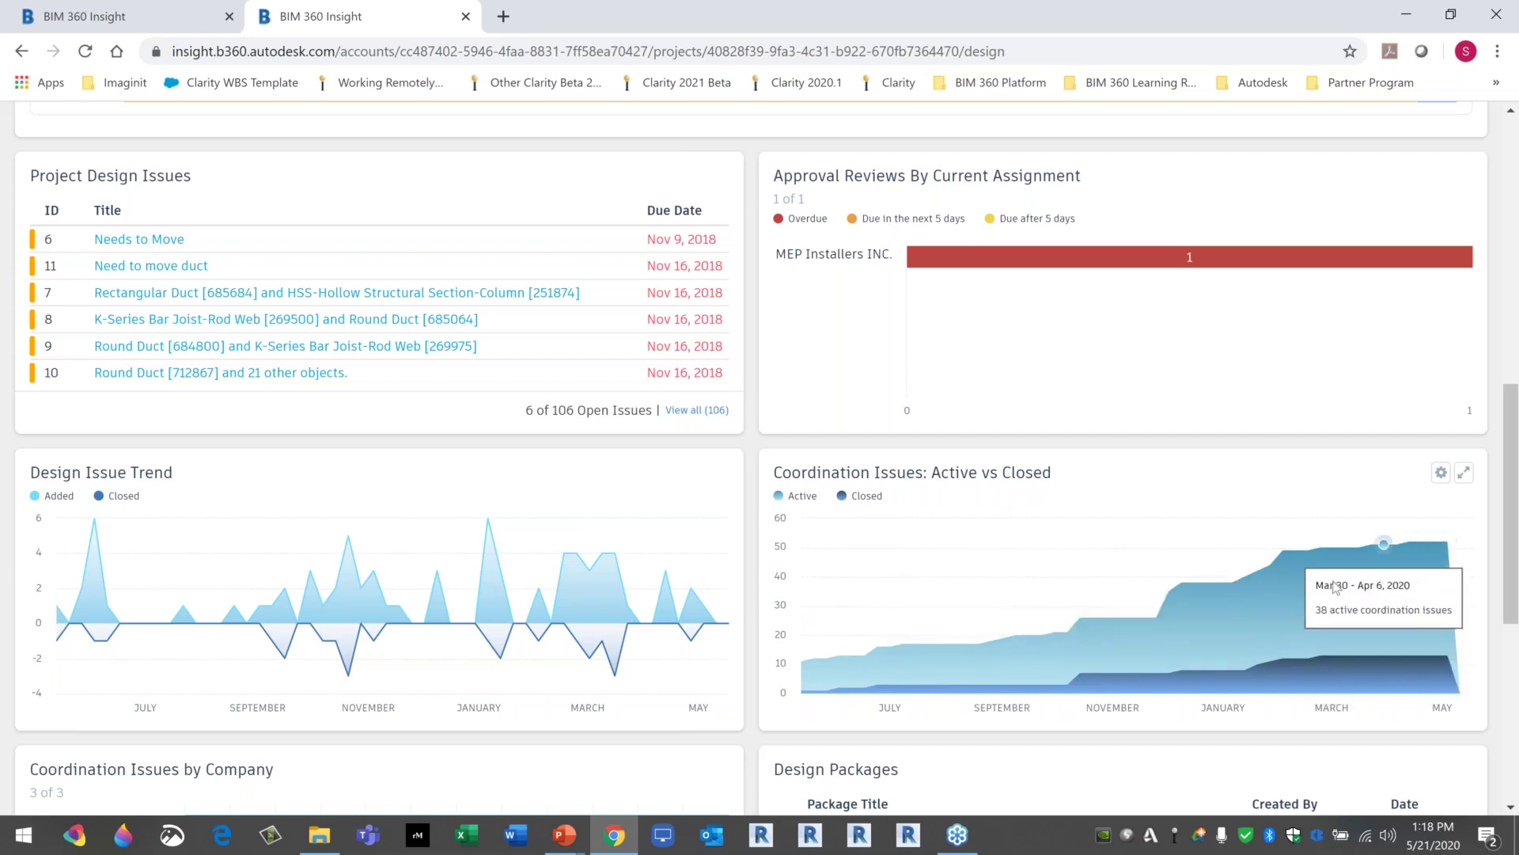
scroll(1290, 611, "down", 1)
scroll(1290, 611, "down", 3)
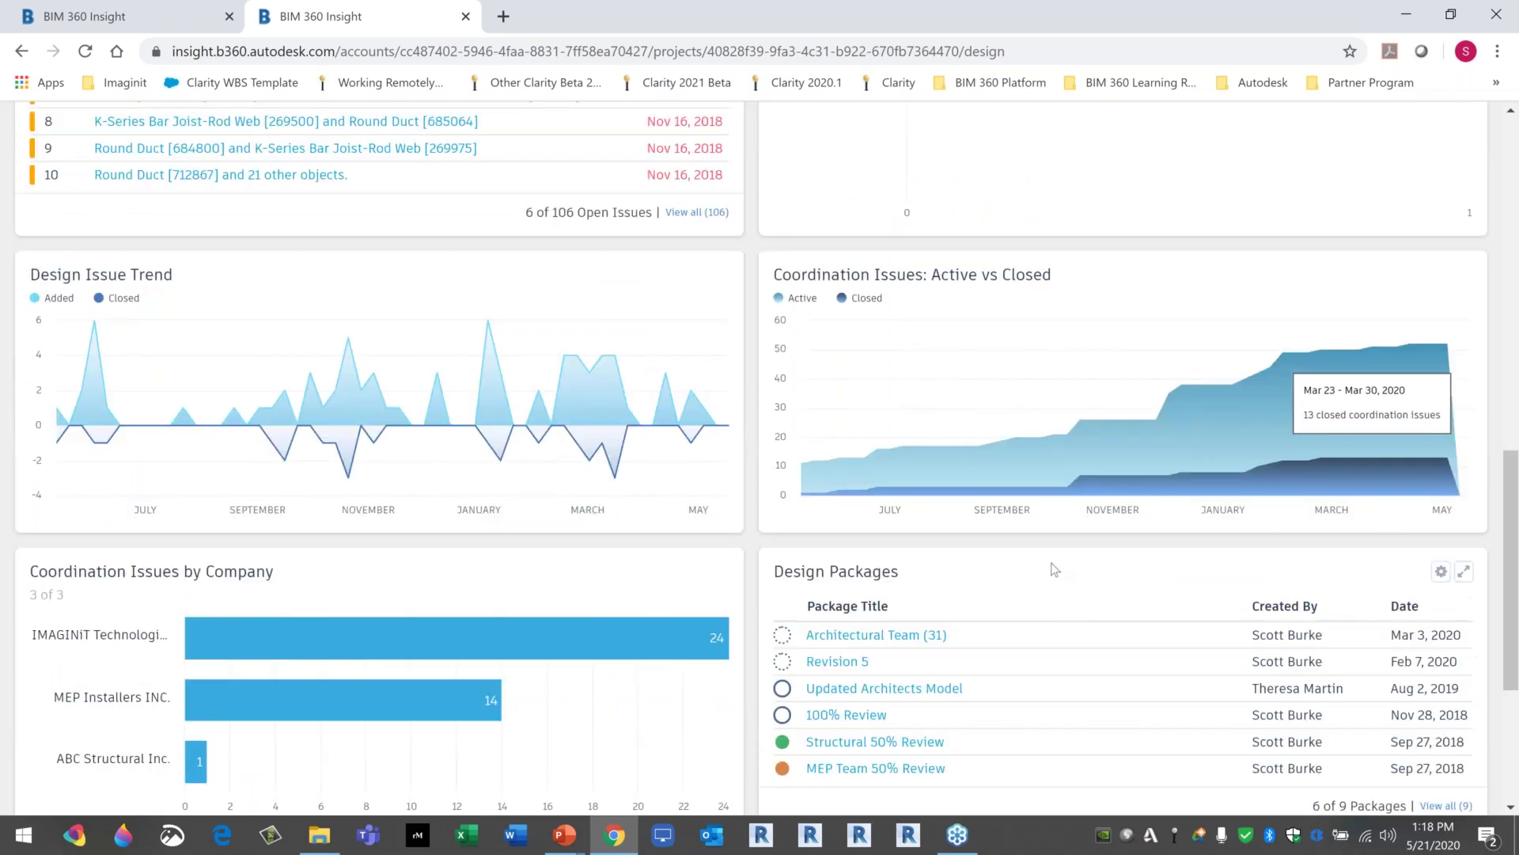
Examine the Design Packages card, checking the package summary and the meaning of the status markers.
scroll(1054, 569, "down", 3)
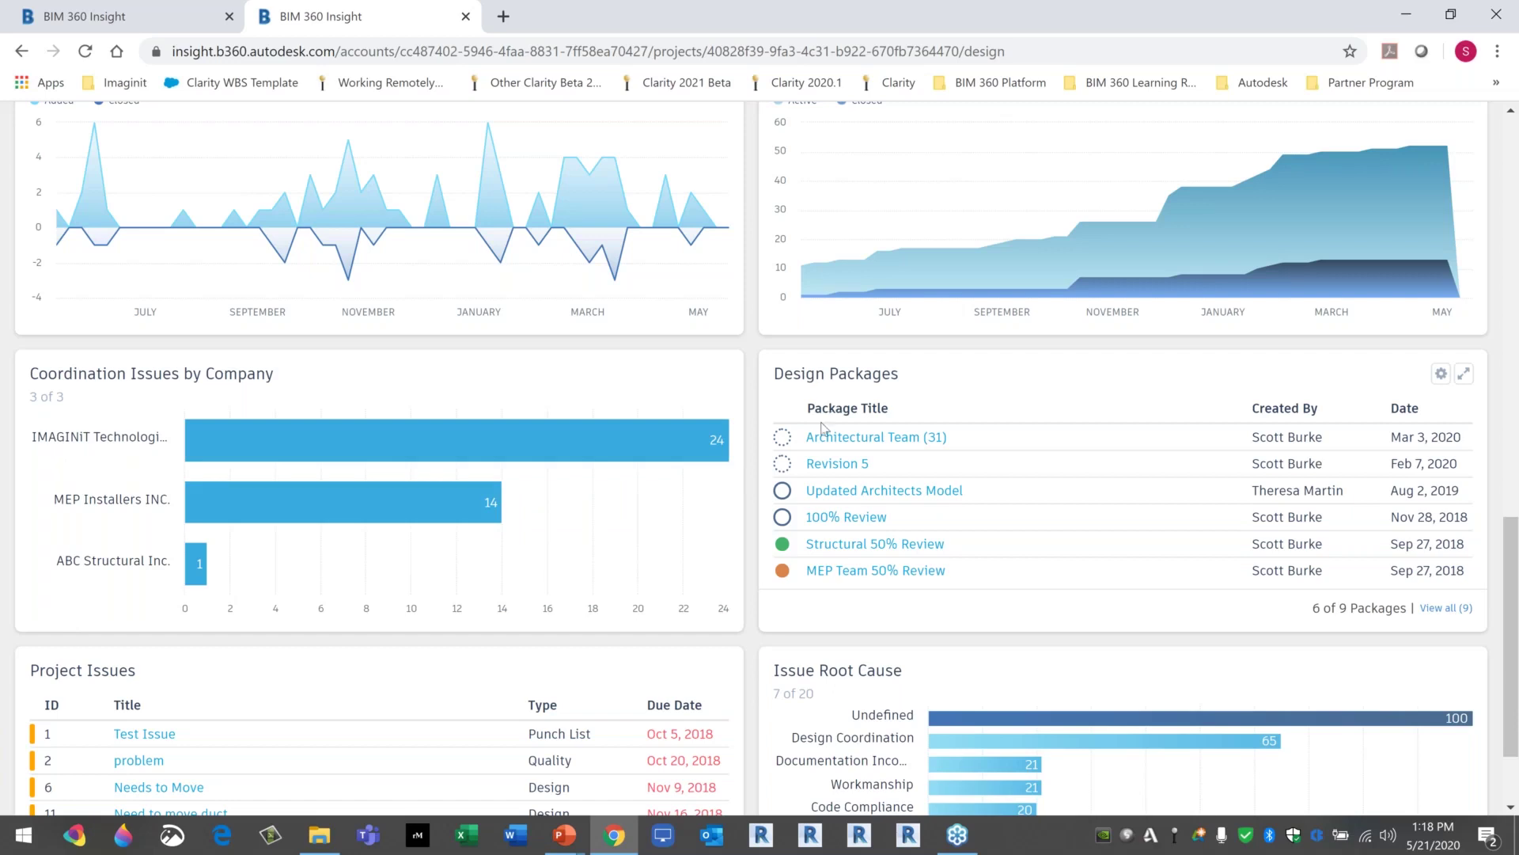
mouse_move(841, 499)
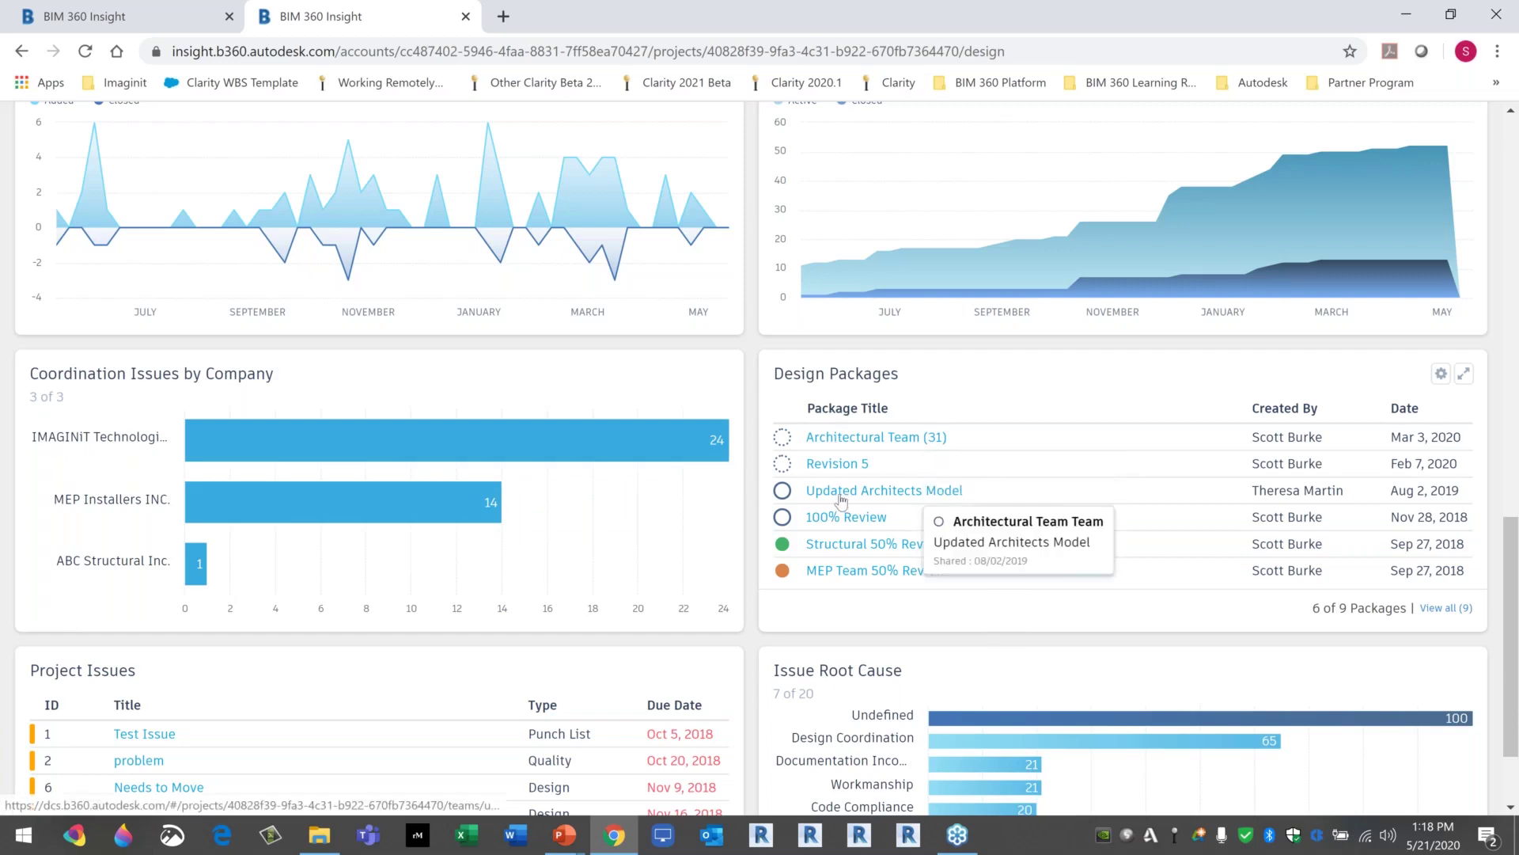
mouse_move(787, 444)
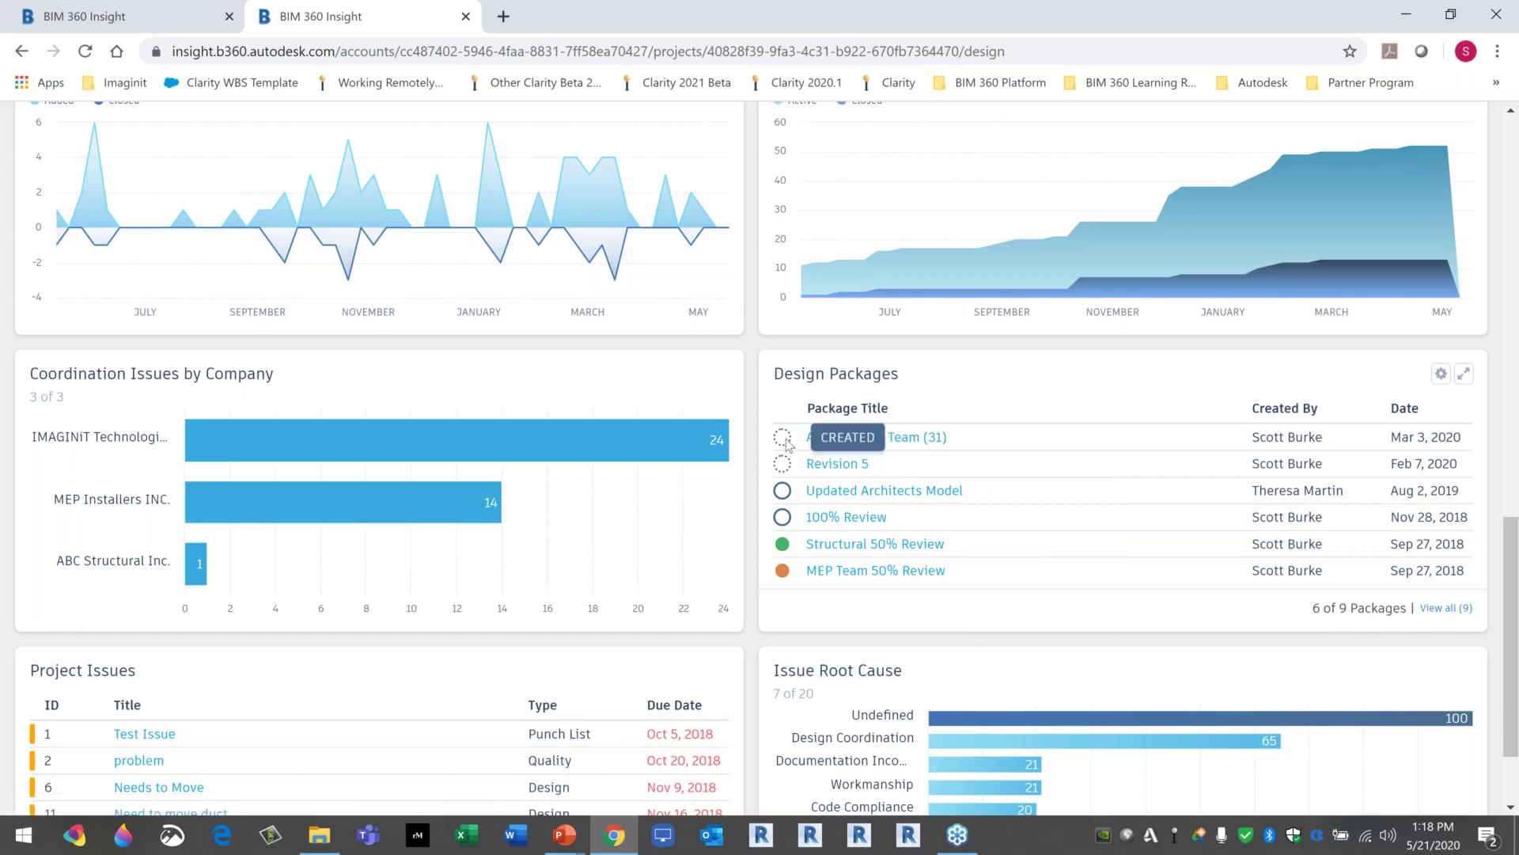
mouse_move(785, 497)
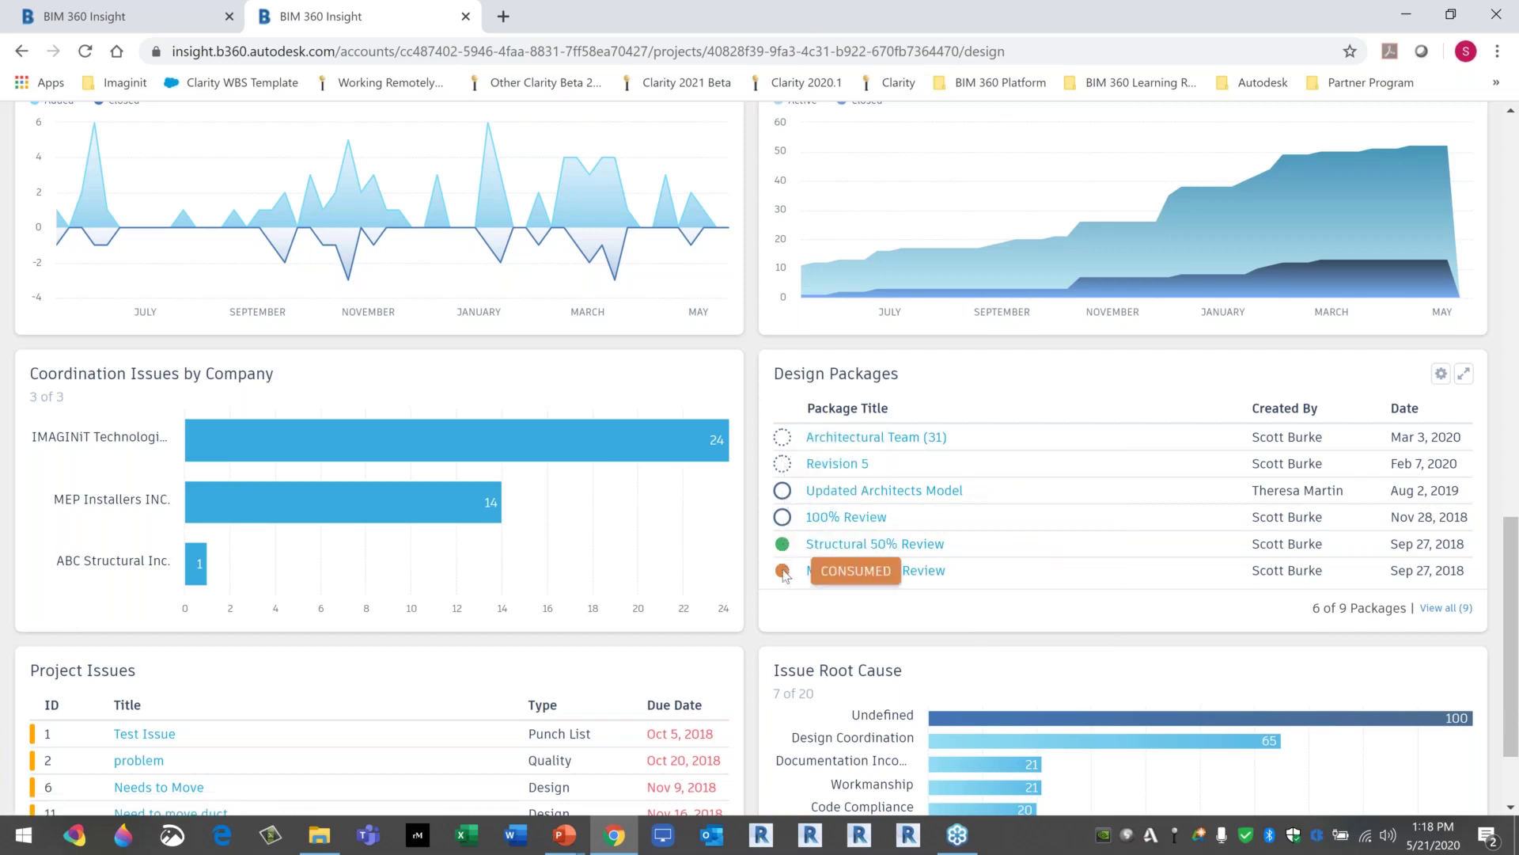
Examine the Issue Root Cause chart, including the Design Coordination and Workmanship bars.
mouse_move(1052, 708)
scroll(1005, 709, "down", 2)
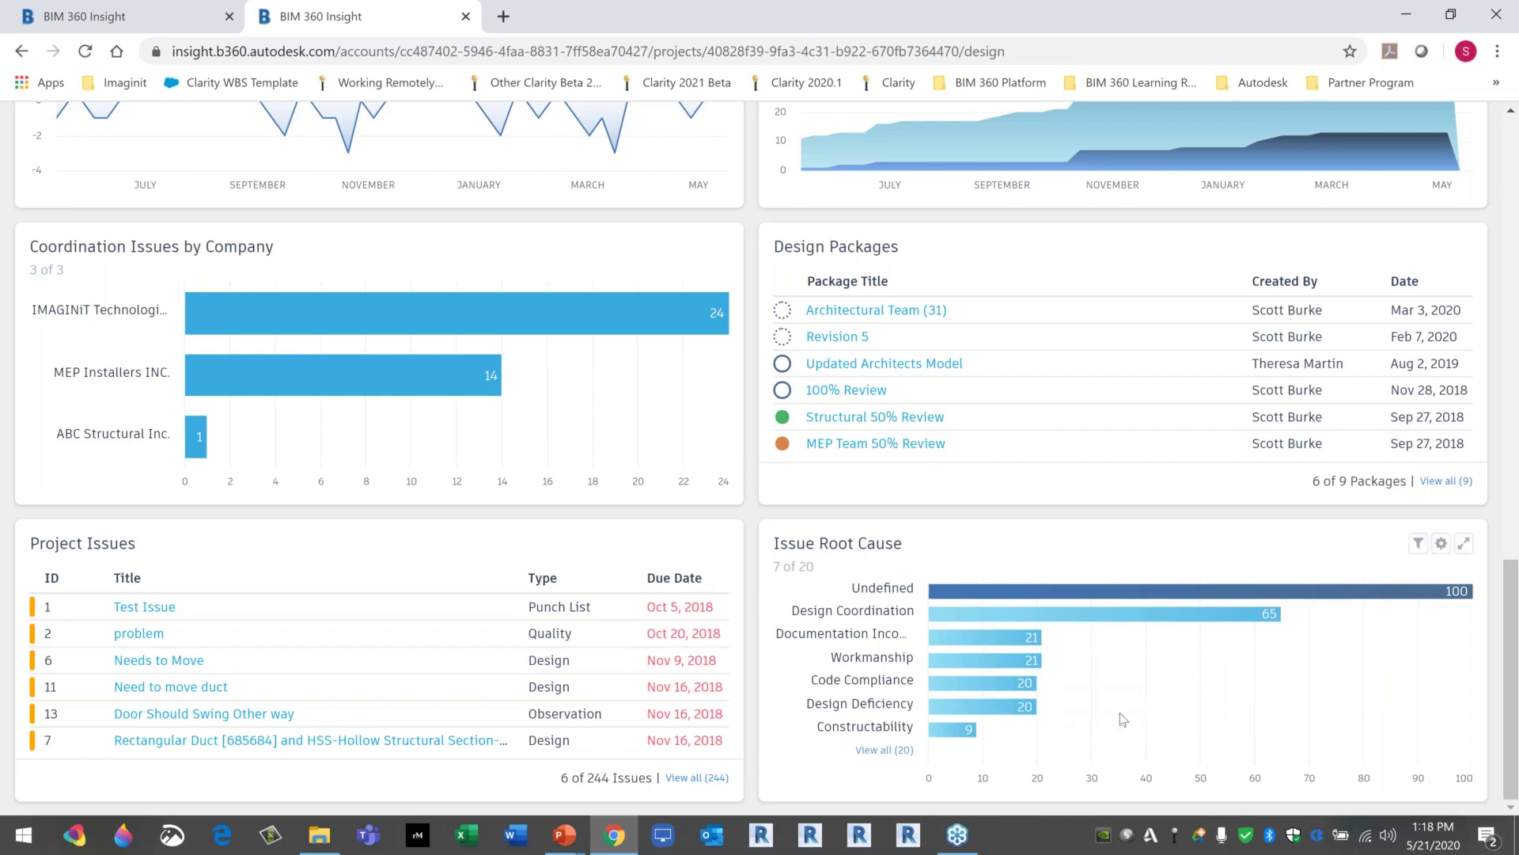
mouse_move(1108, 629)
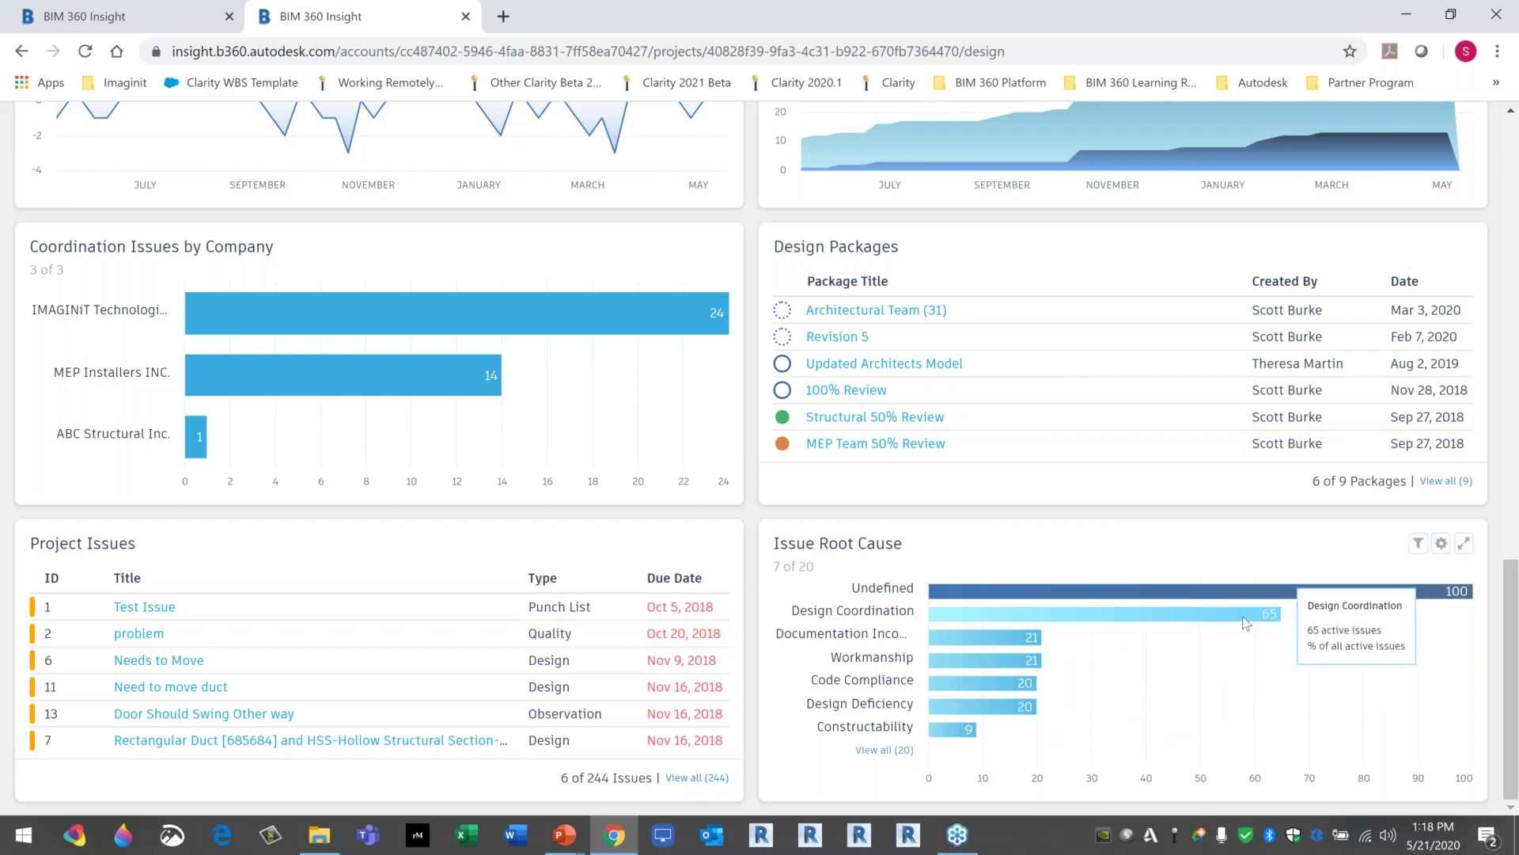
mouse_move(1005, 659)
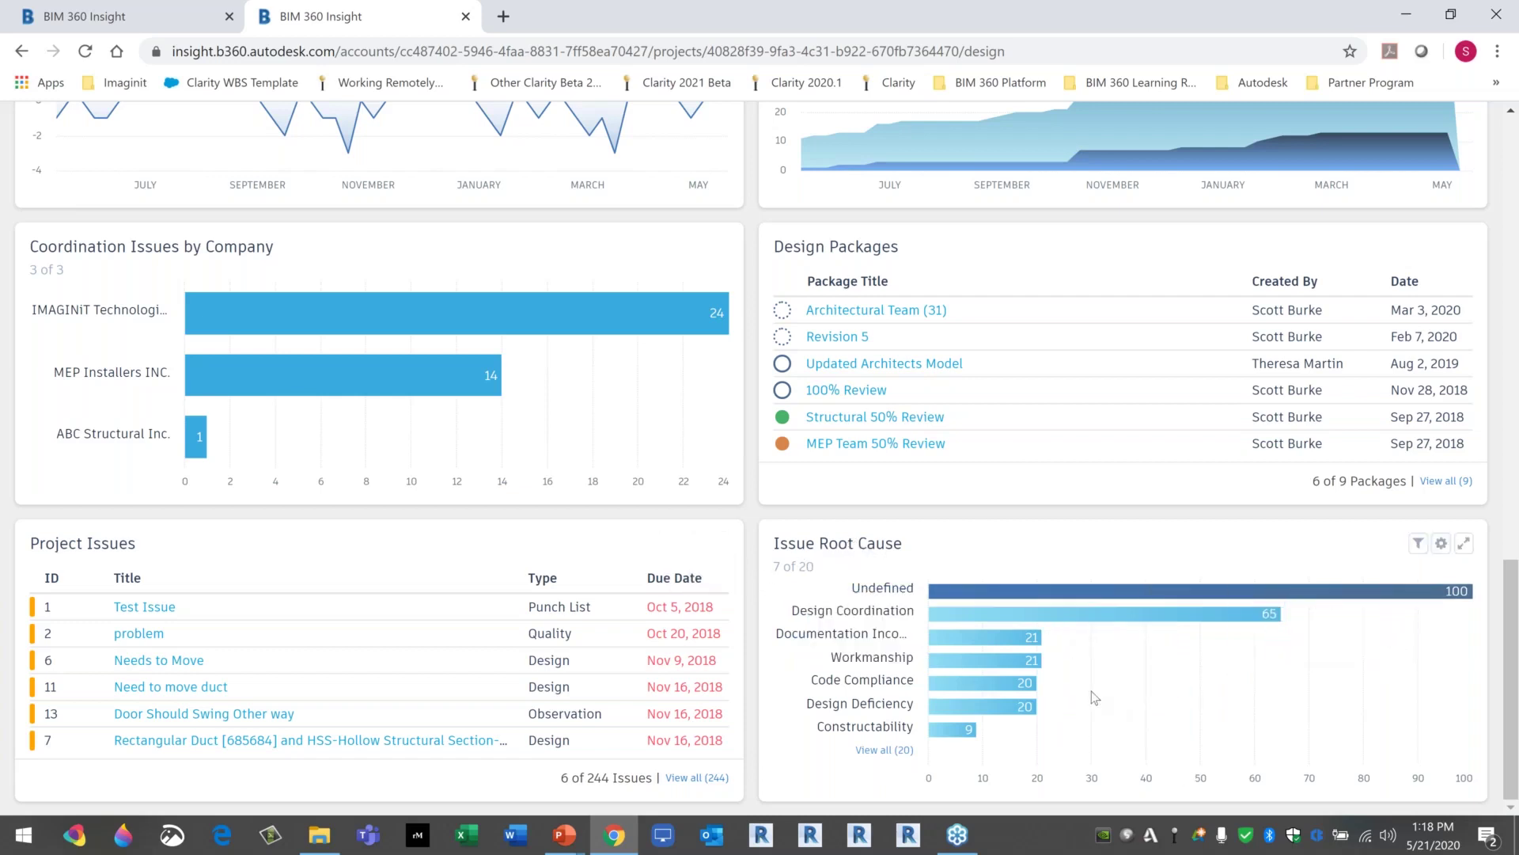
scroll(1032, 673, "up", 4)
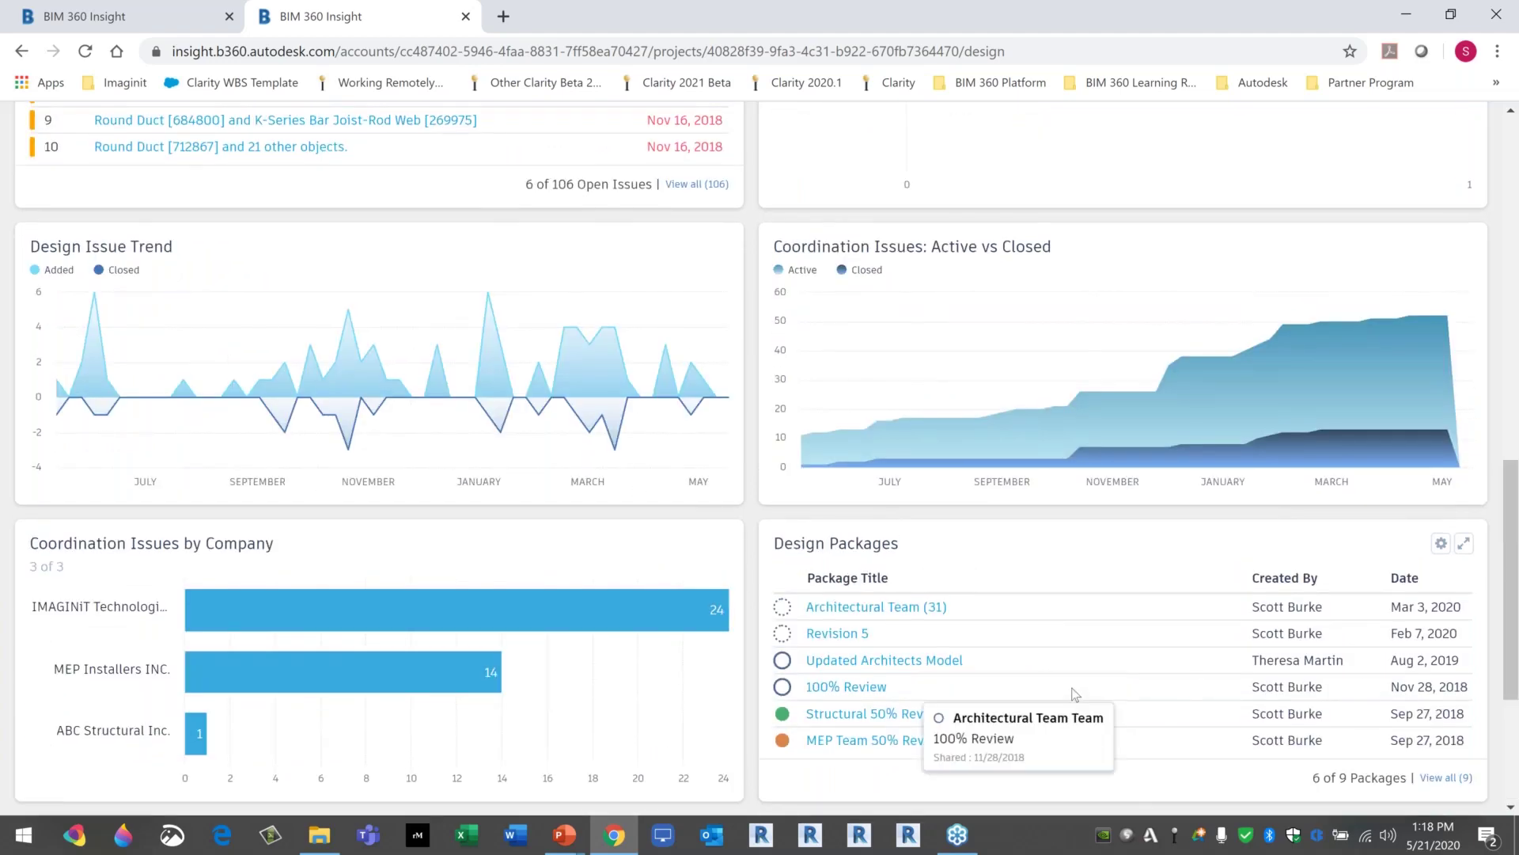
Filter the Issue Root Cause card to the Design category and open the card's options.
scroll(1073, 689, "down", 4)
left_click(1418, 546)
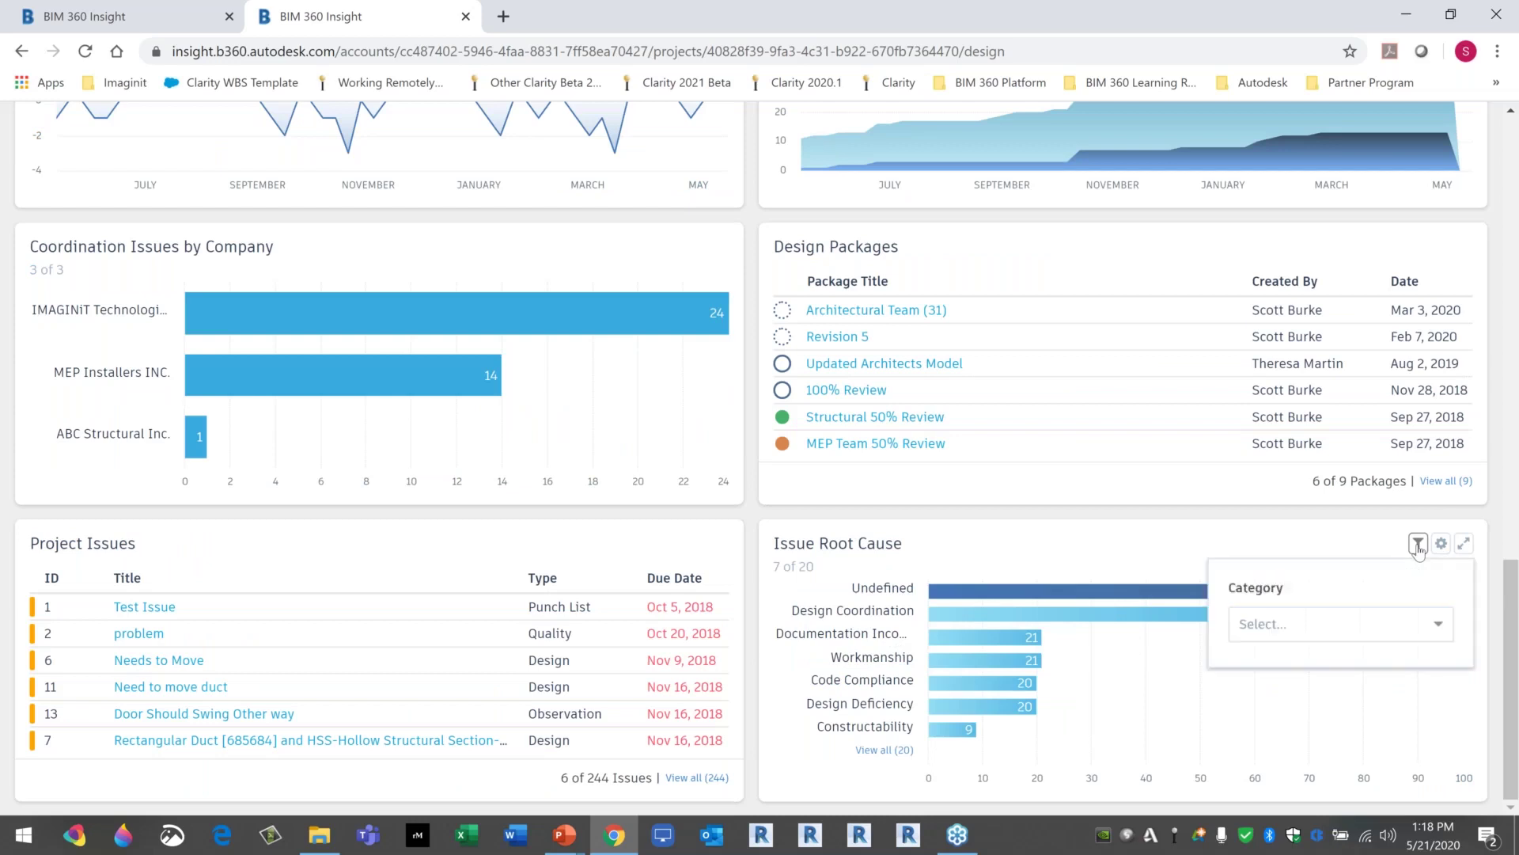
left_click(1442, 628)
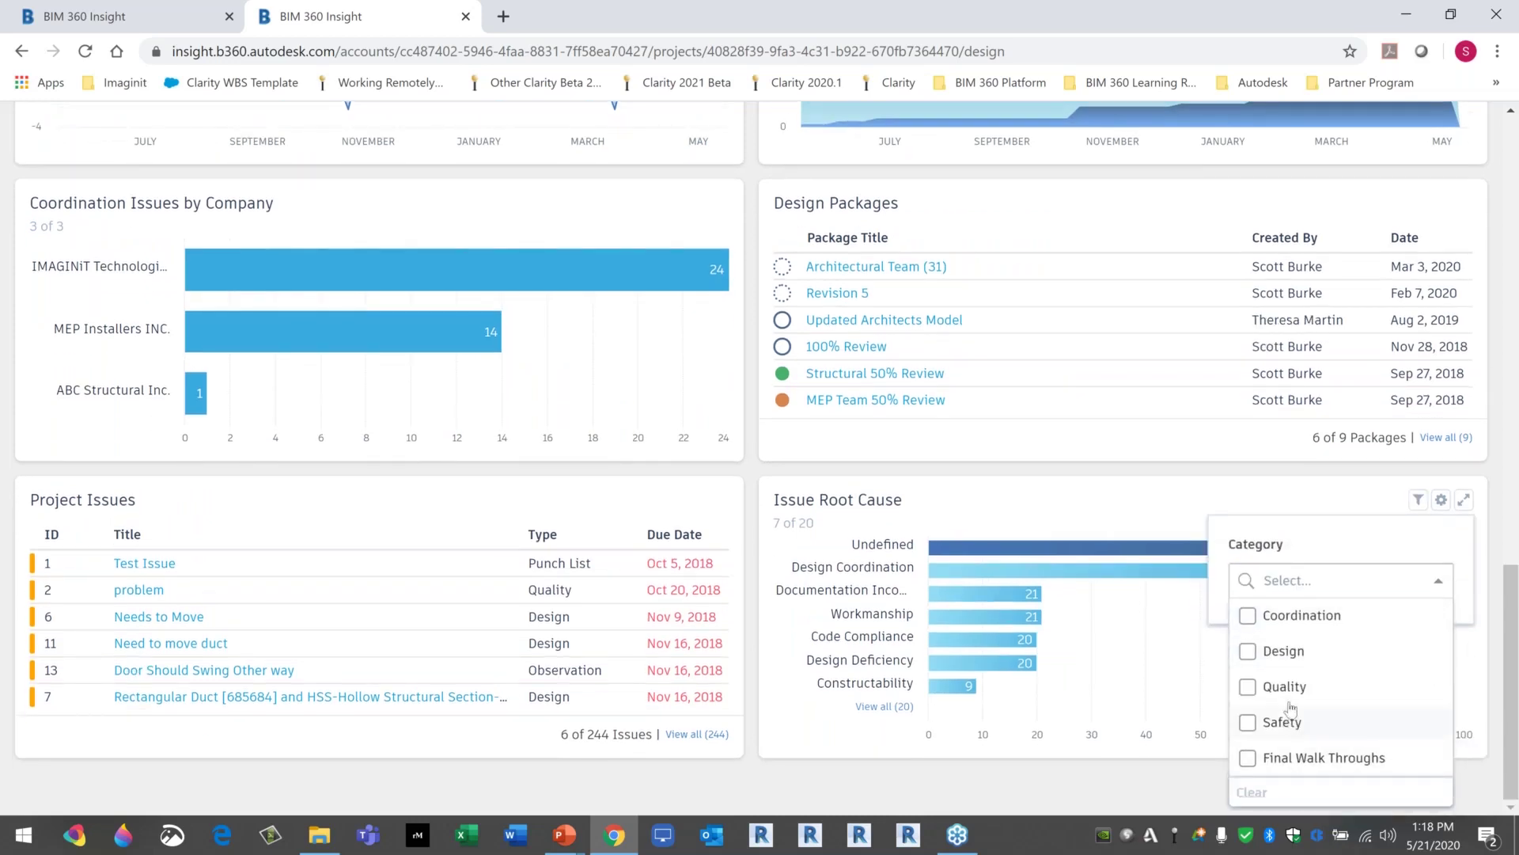
left_click(1249, 654)
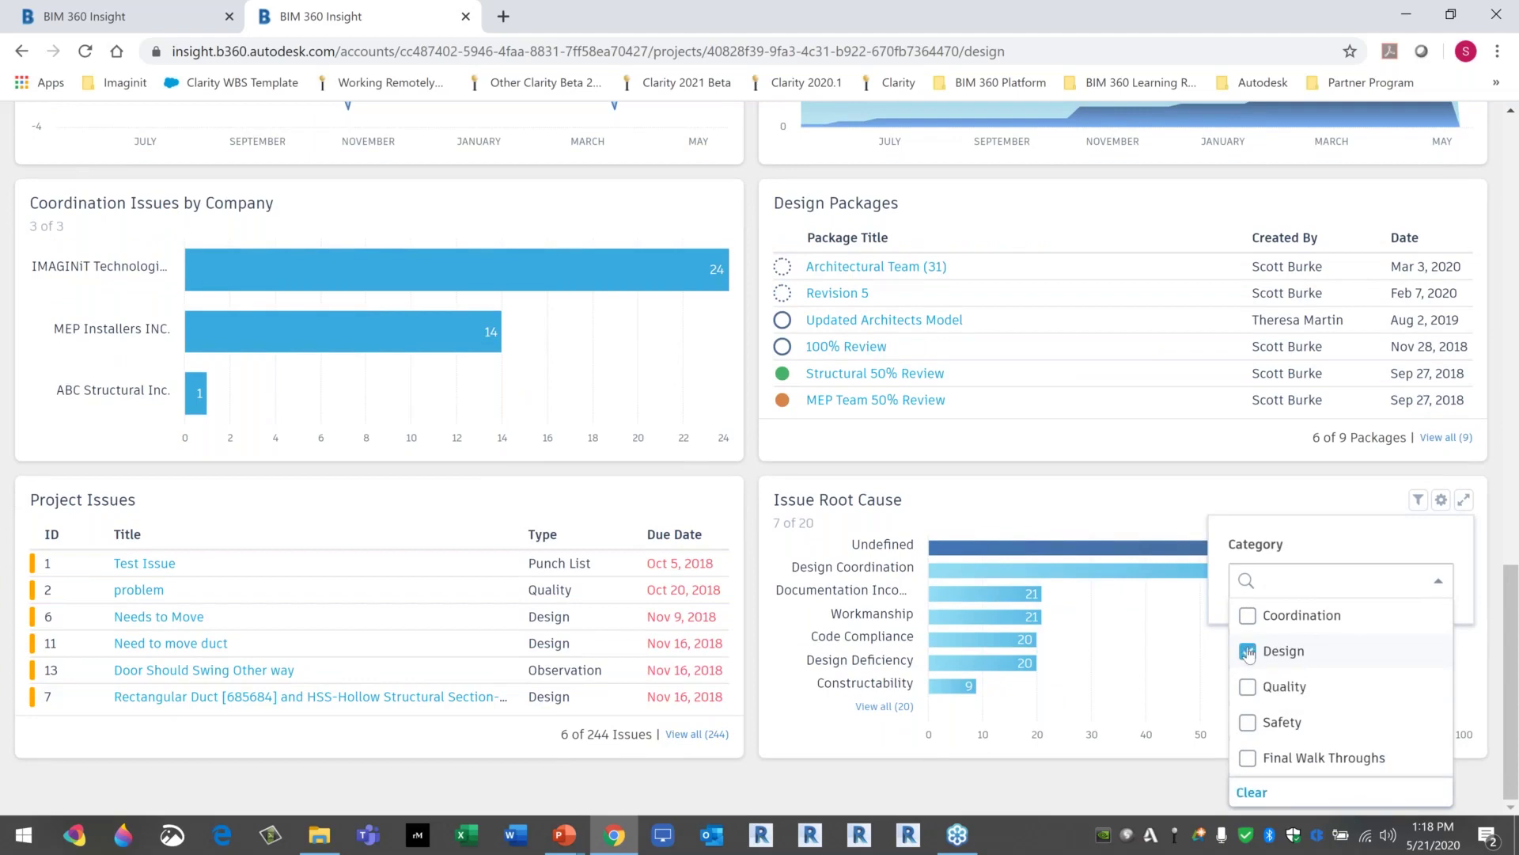
left_click(1172, 506)
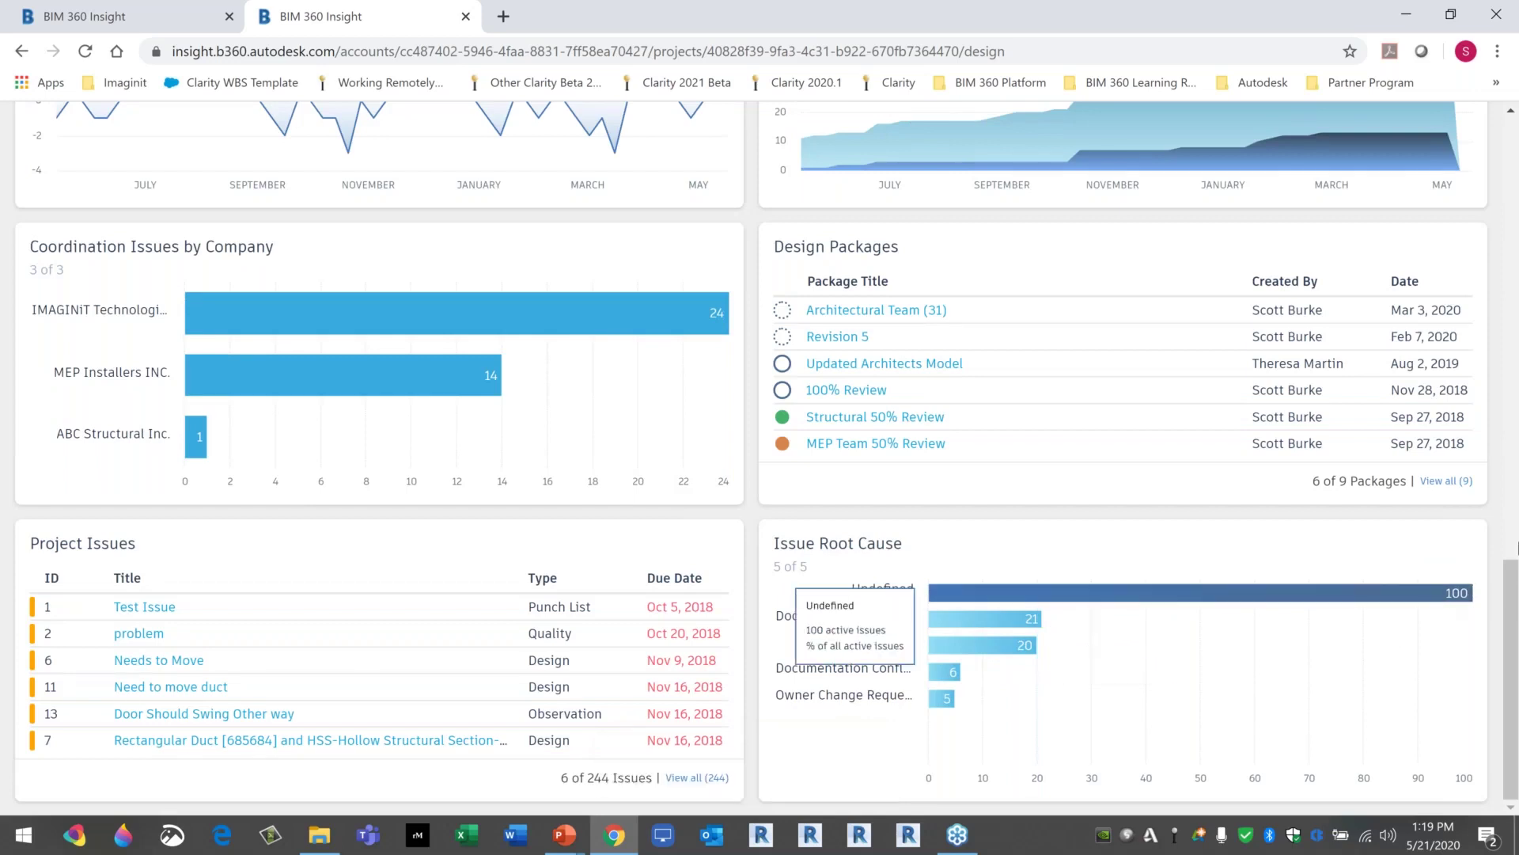
left_click(1443, 545)
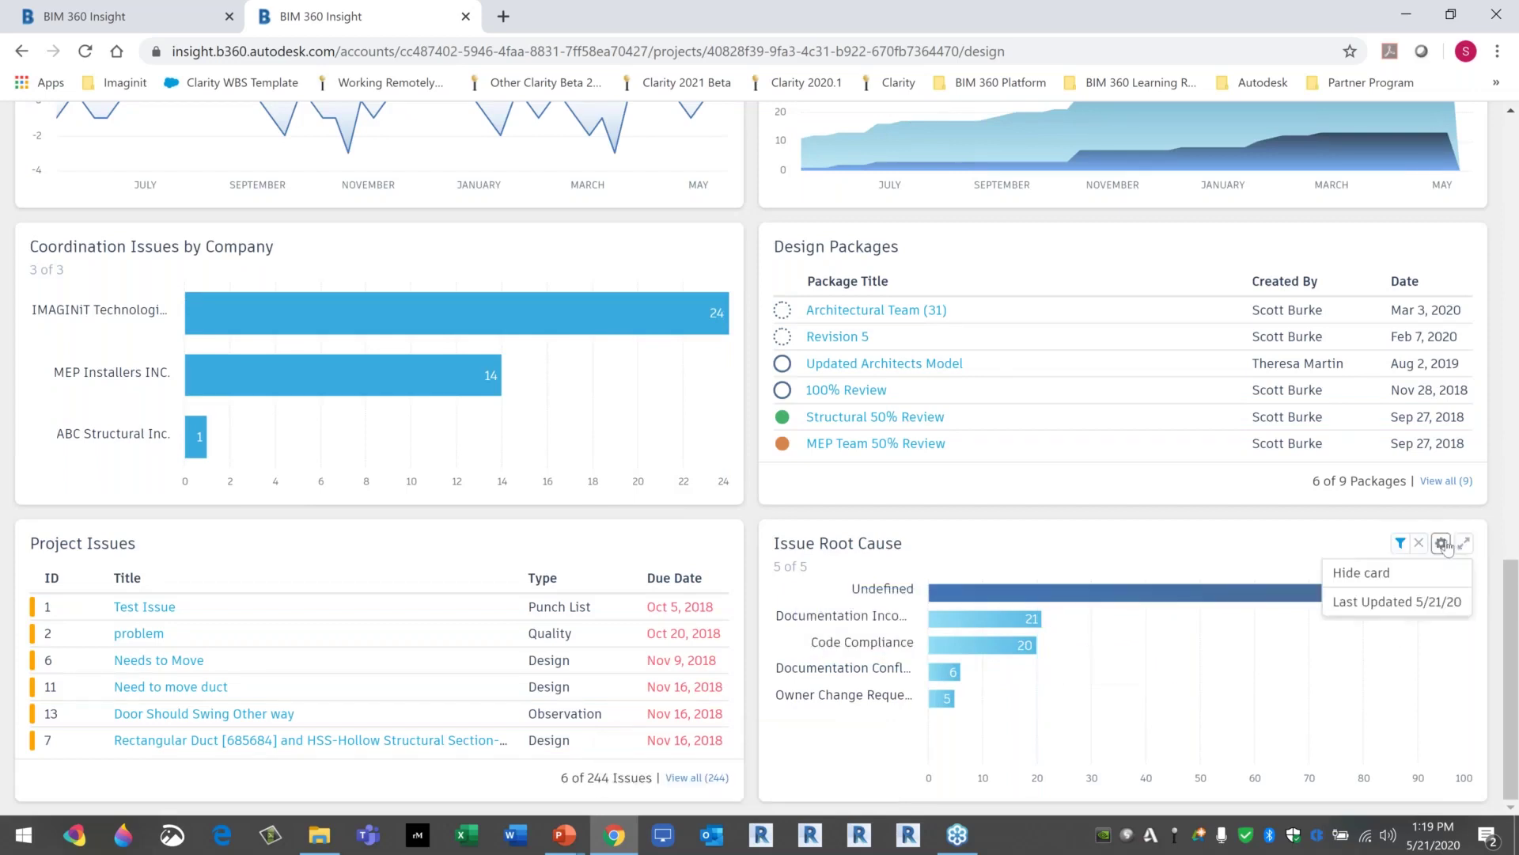
Check the available options on the Issue Root Cause, Design Packages and Approval Reviews By Current Assignment cards.
left_click(1442, 545)
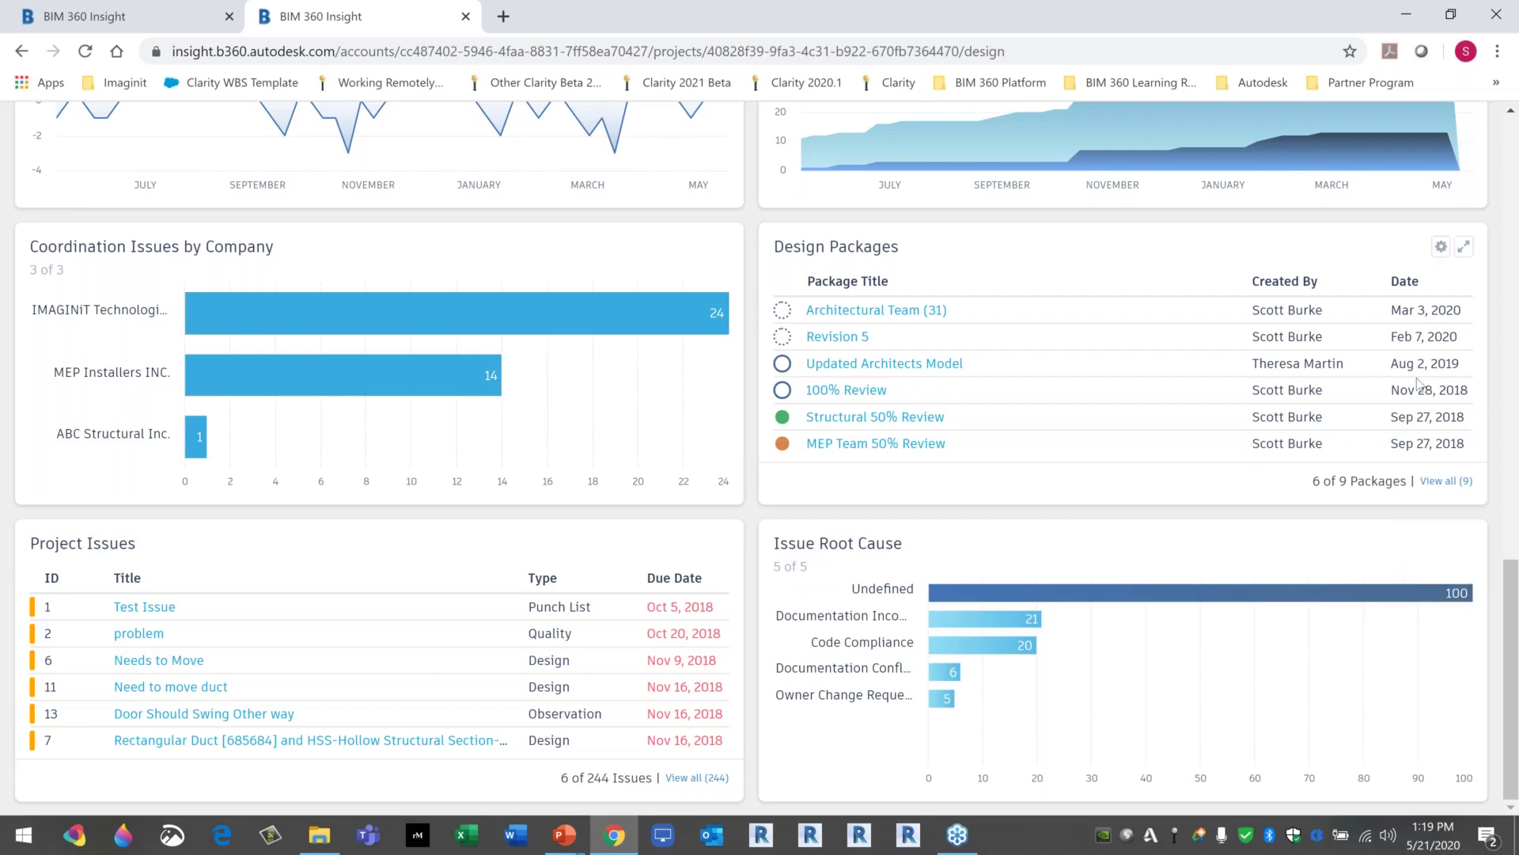
scroll(1424, 396, "up", 4)
left_click(1443, 543)
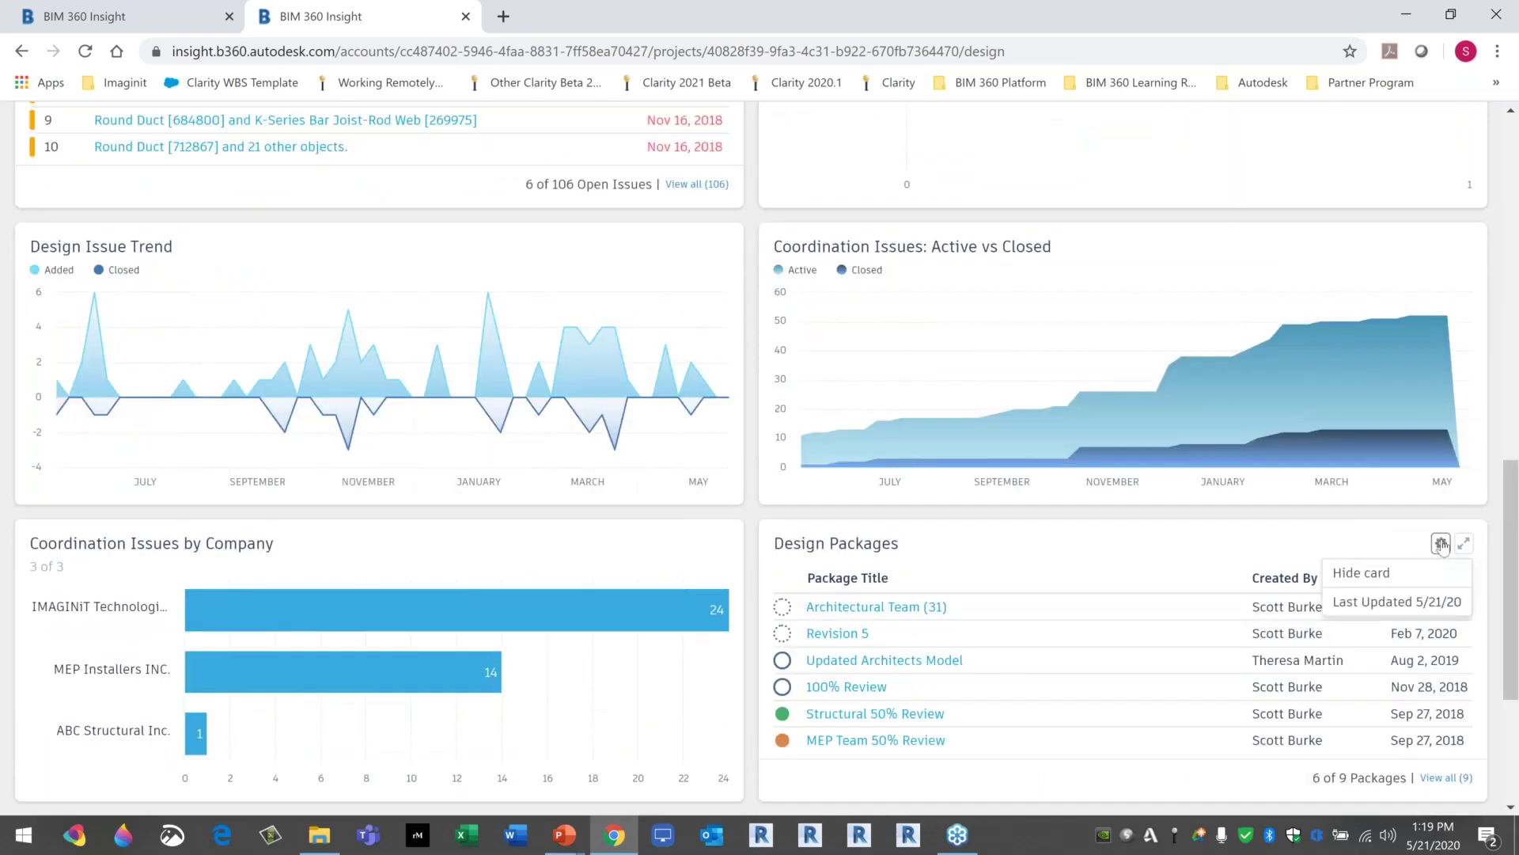
left_click(1442, 543)
scroll(1425, 340, "up", 5)
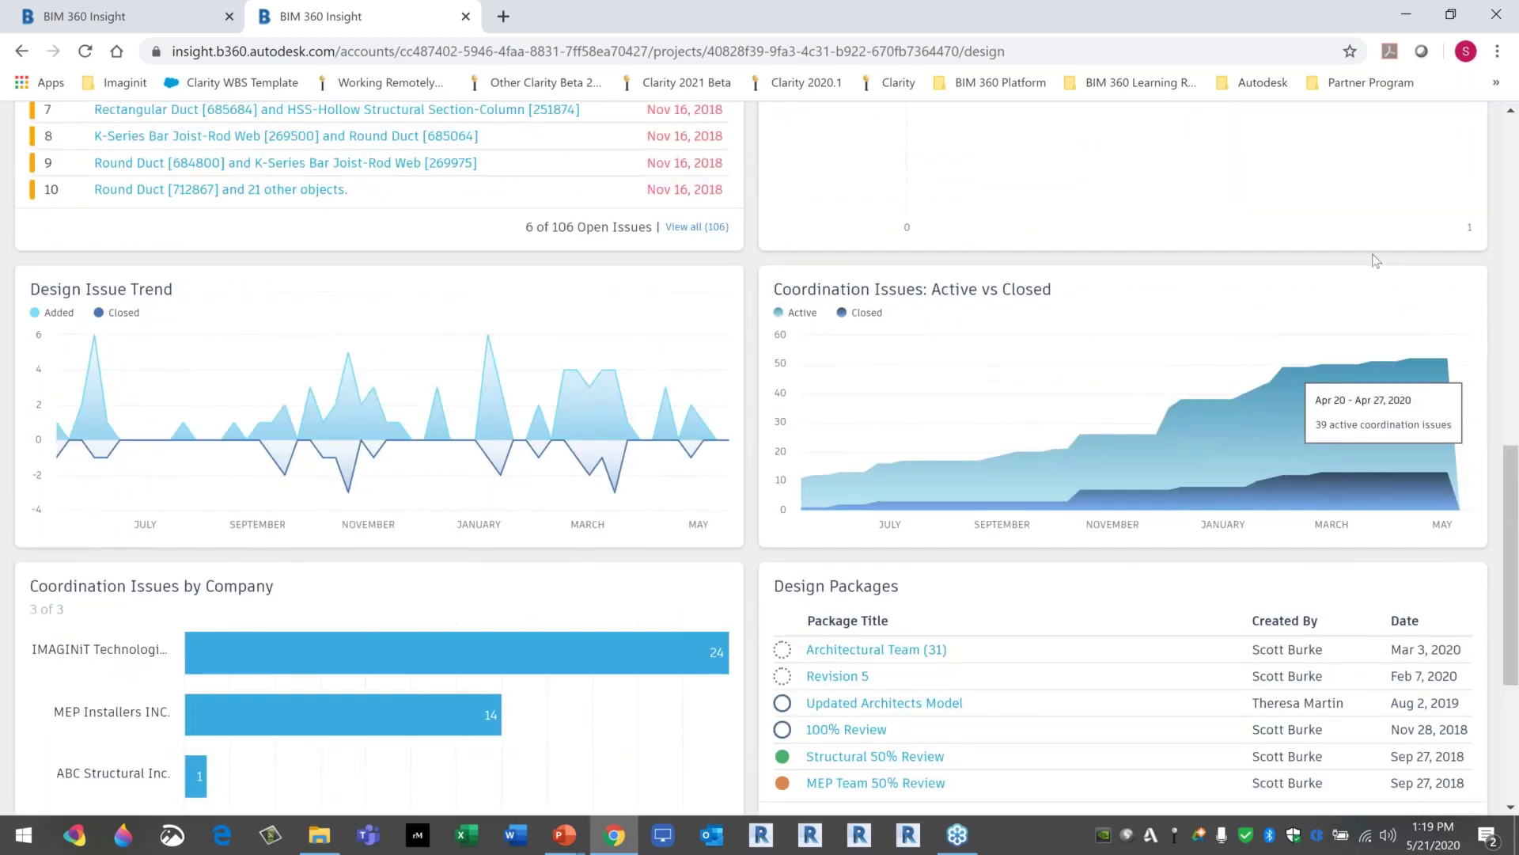
left_click(1441, 346)
left_click(1441, 345)
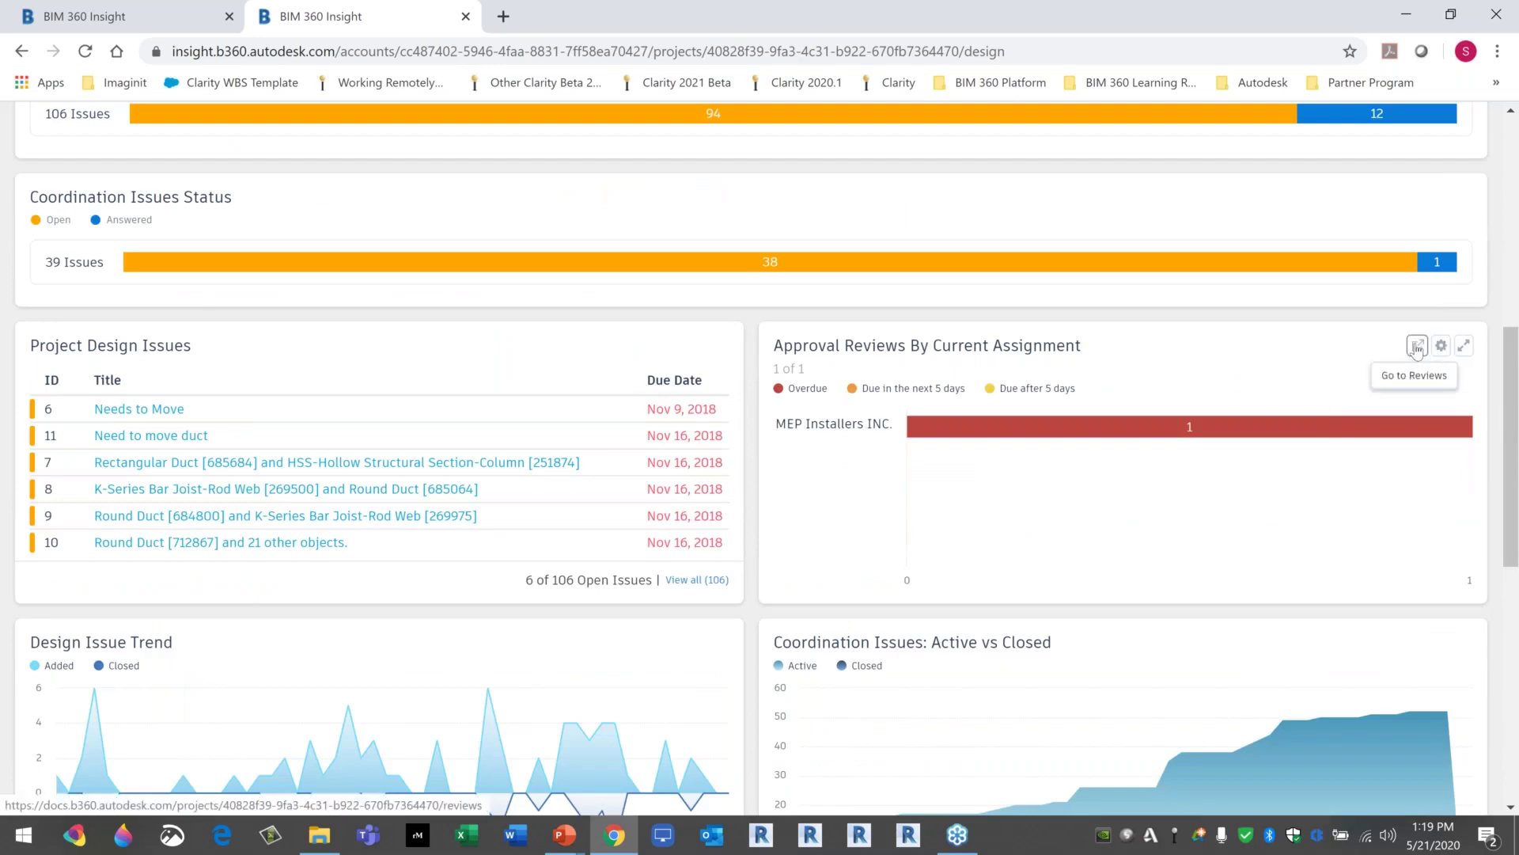
scroll(811, 485, "down", 4)
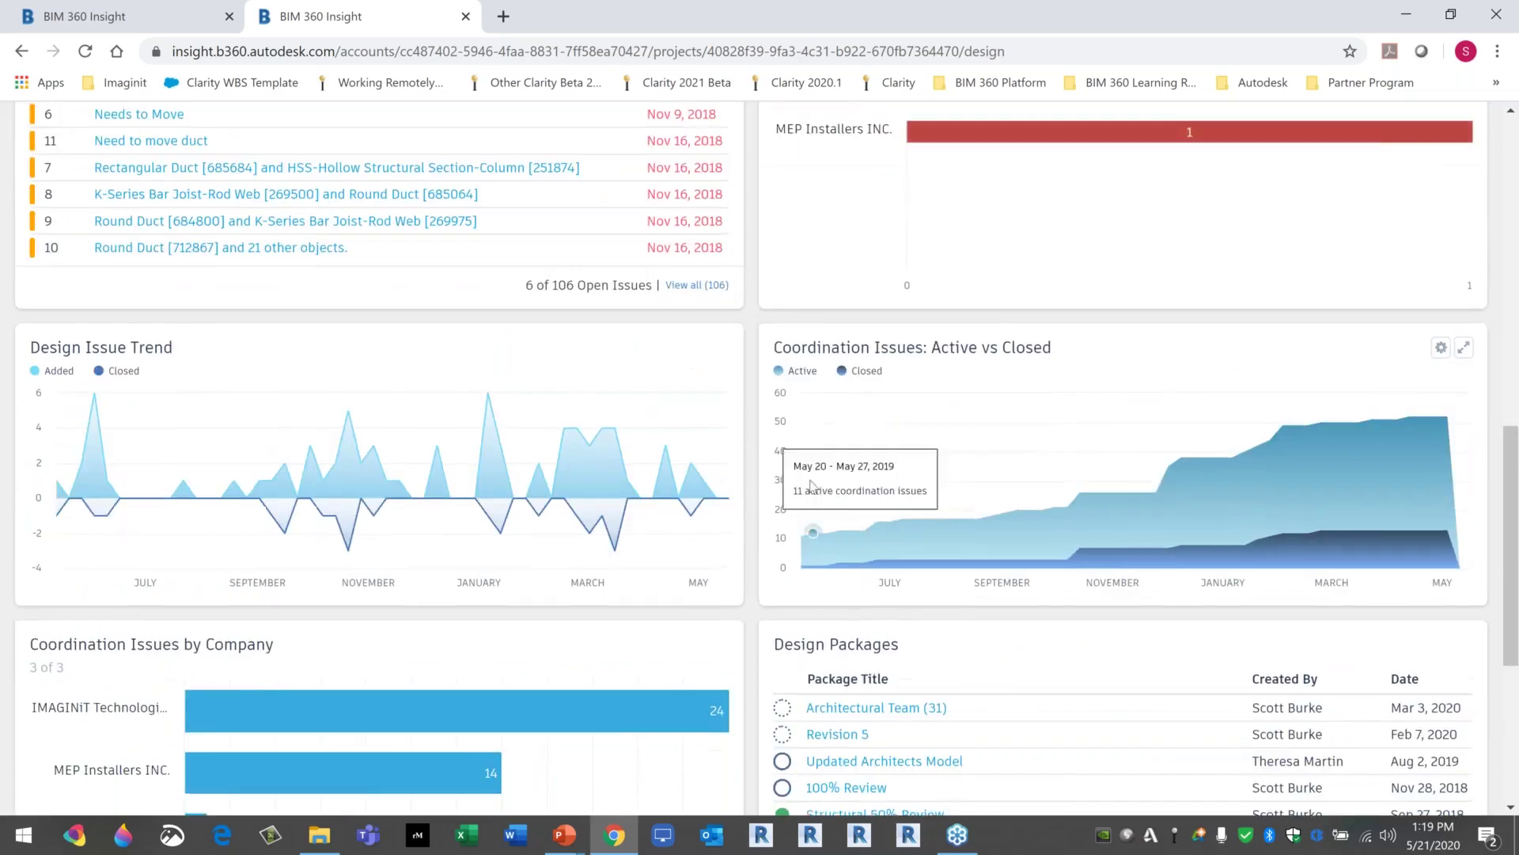
Open the Documentation Incomplete risk factor in the Design Review Risk Factors card and review its list of issues.
scroll(811, 486, "up", 12)
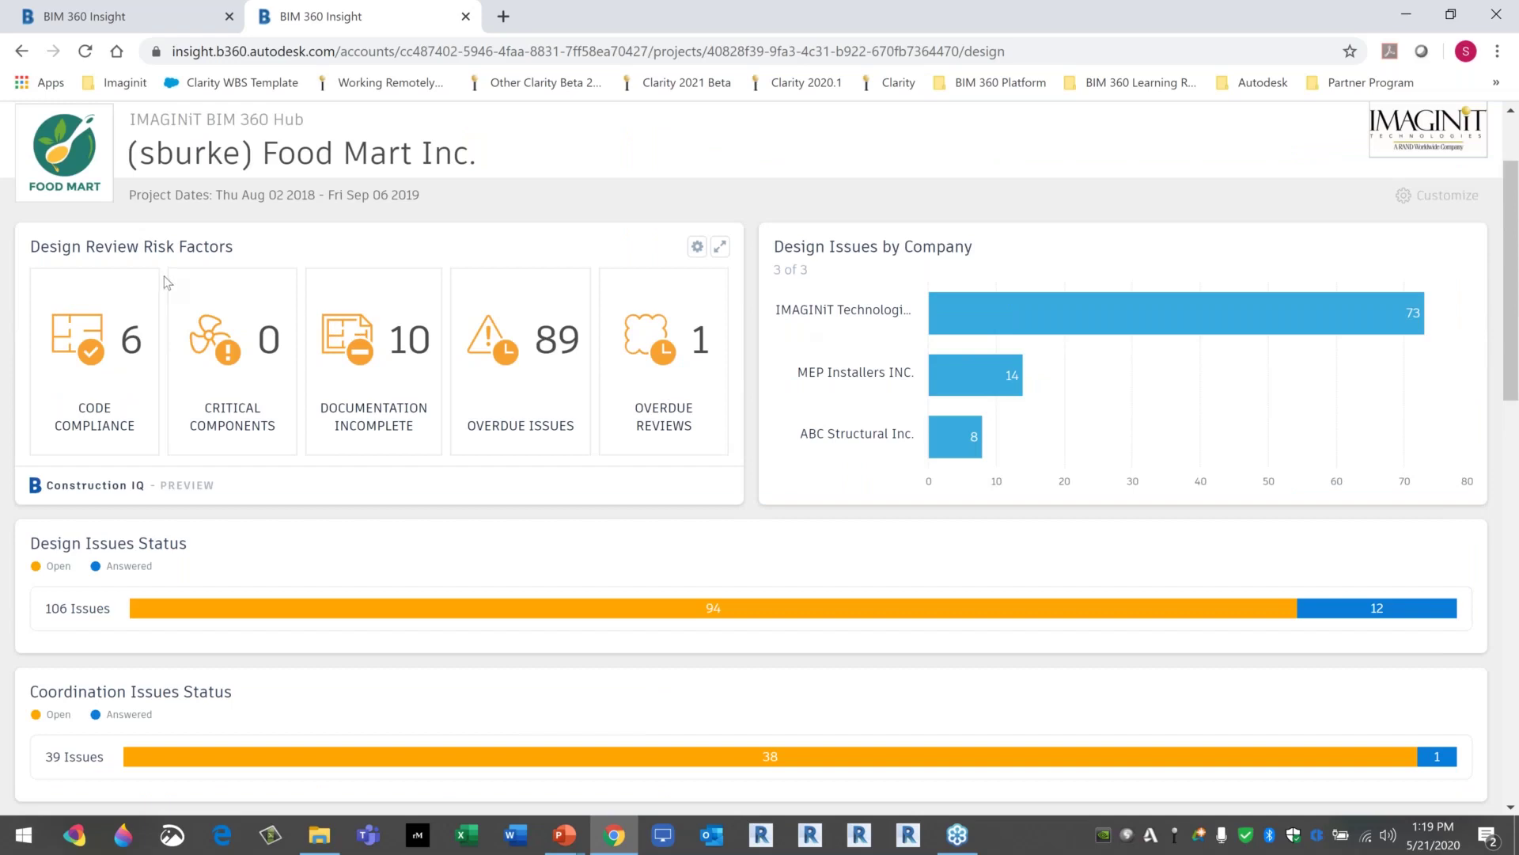
left_click(384, 382)
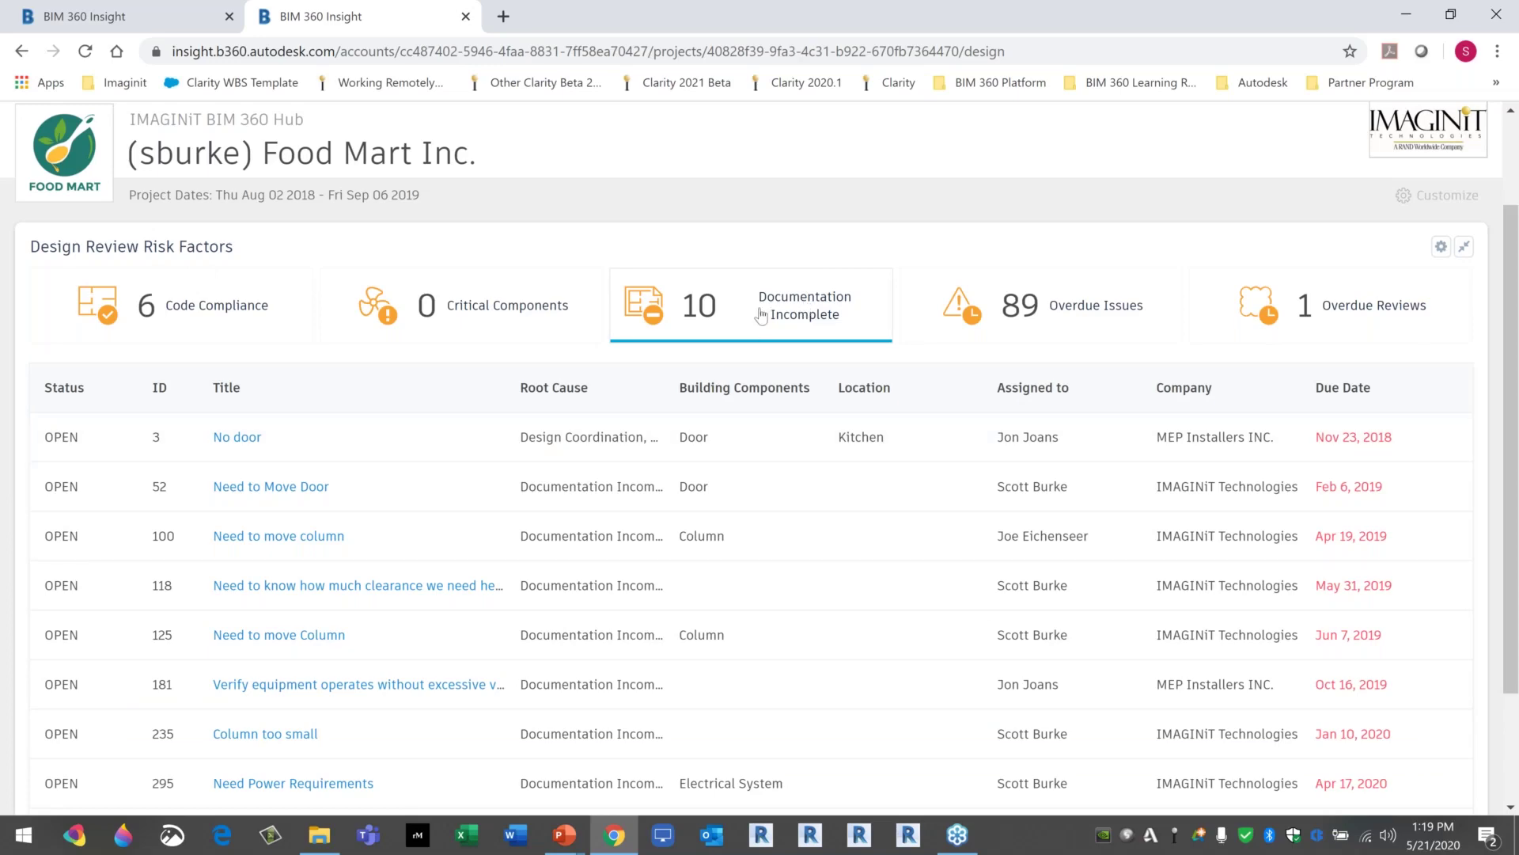
scroll(621, 461, "down", 1)
scroll(621, 460, "down", 2)
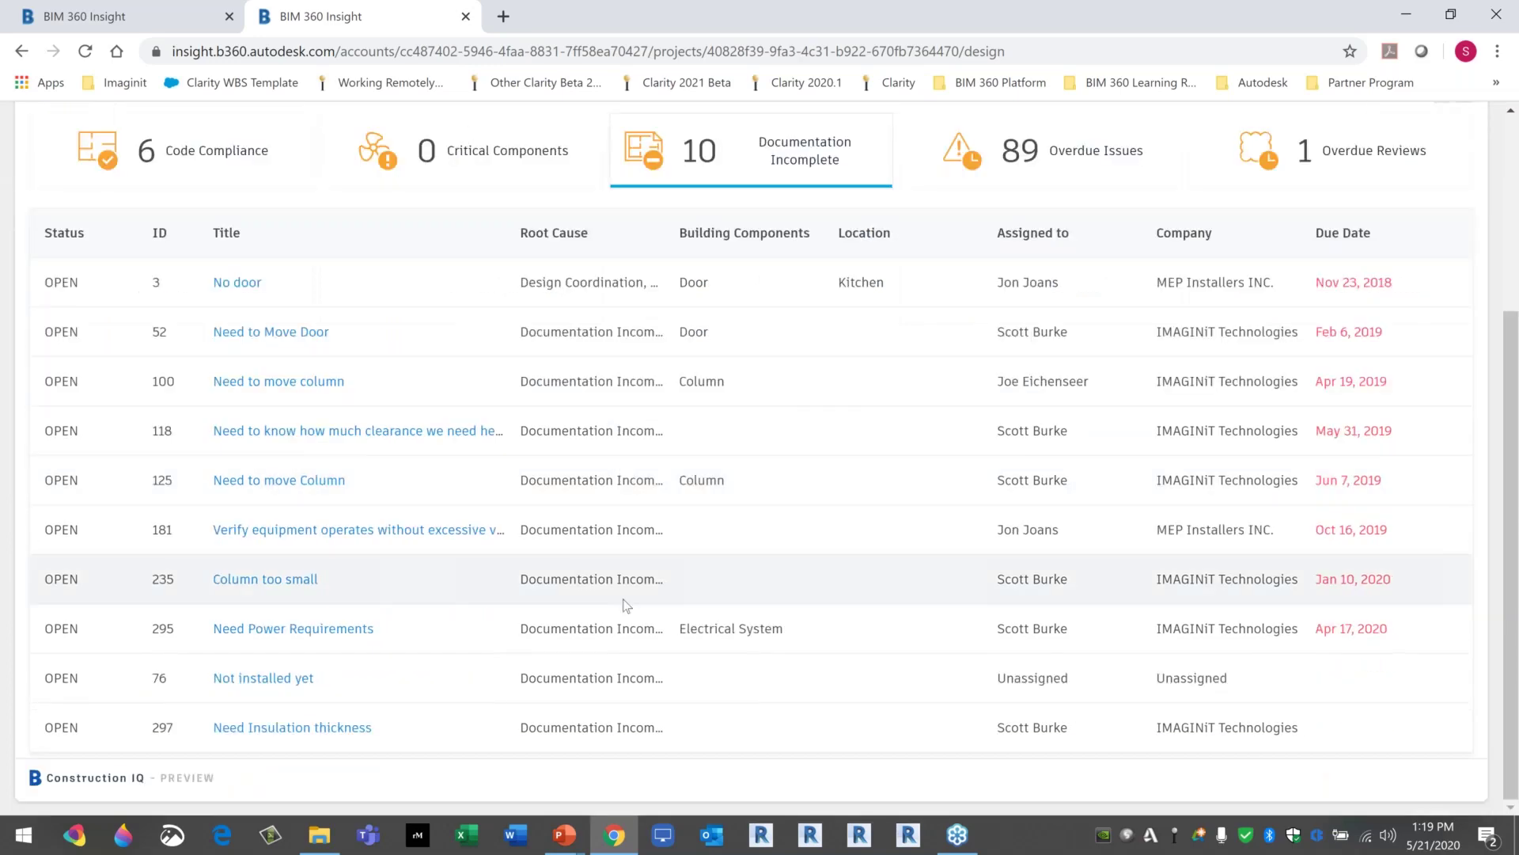
scroll(1306, 434, "up", 4)
List the Overdue Reviews, inspect the Issued for Construction review's details in Document Management, and close them.
left_click(1348, 440)
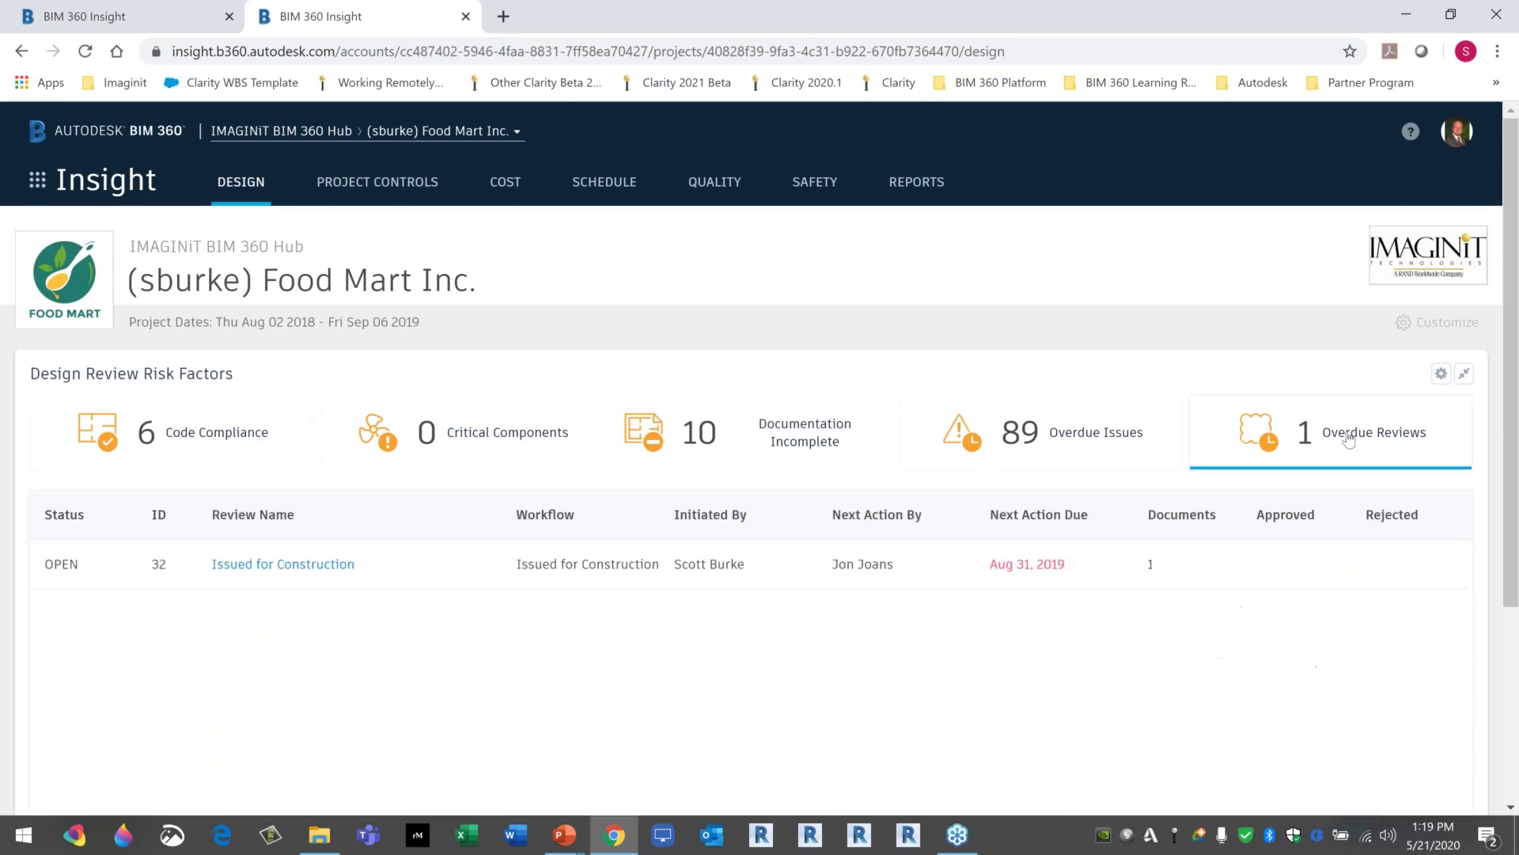
left_click(315, 567)
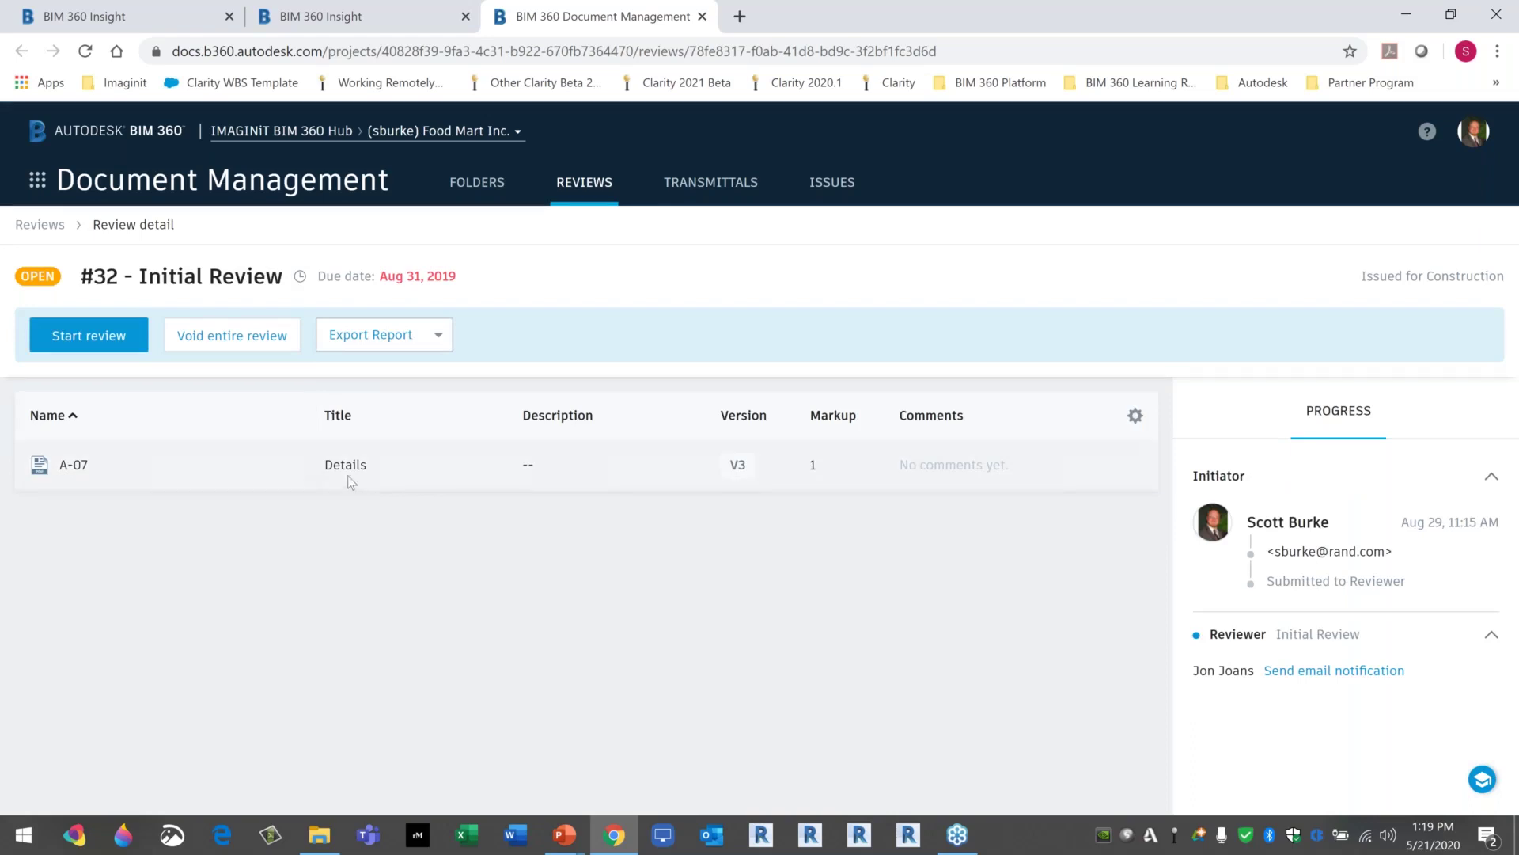
left_click(701, 16)
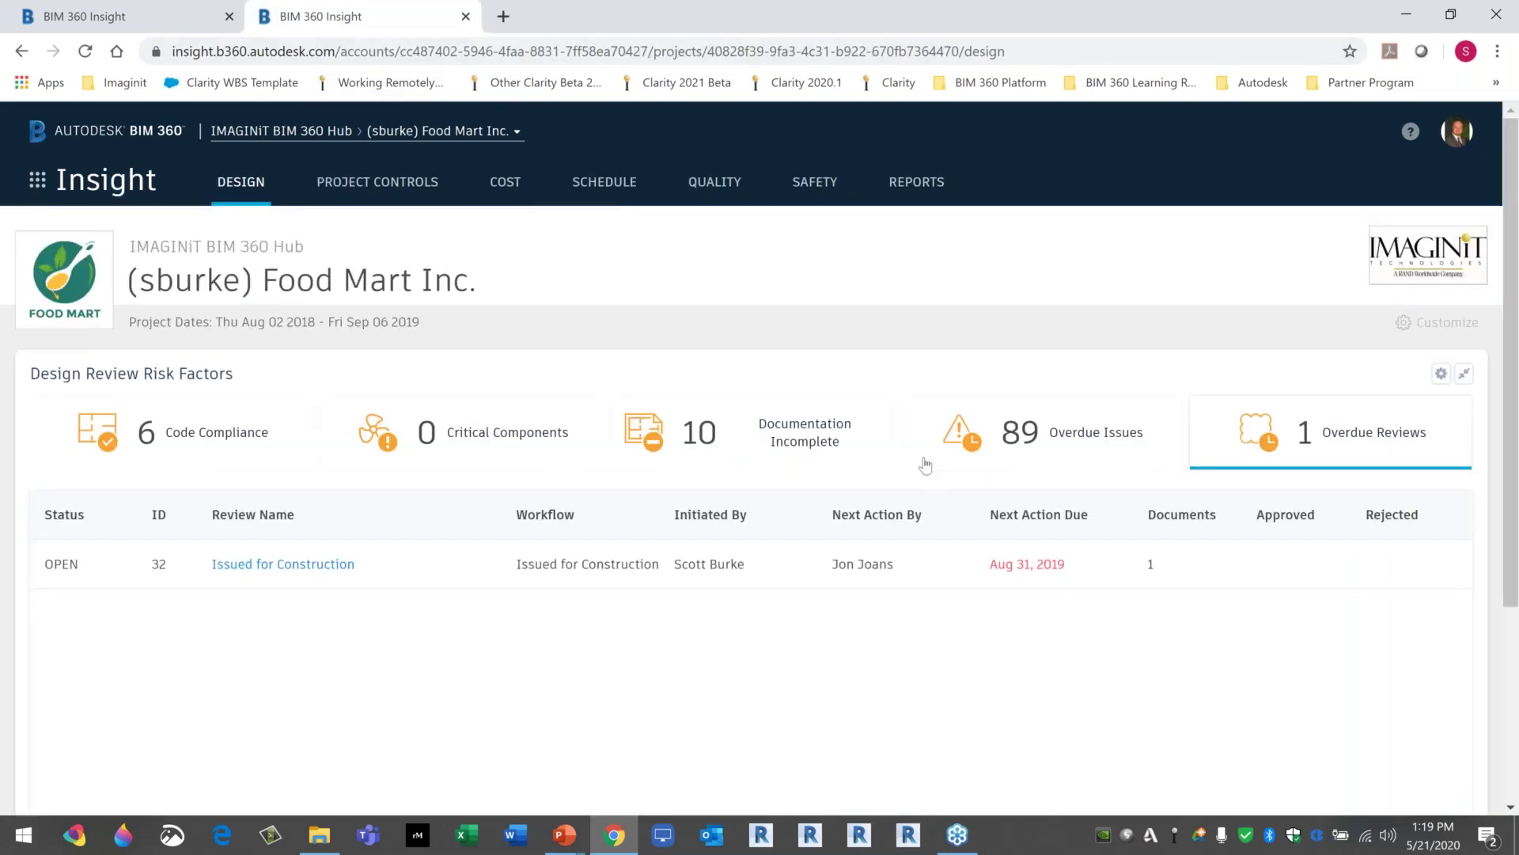
Review the Code Compliance and Overdue Issues lists, and collapse the Design Review Risk Factors card.
left_click(195, 451)
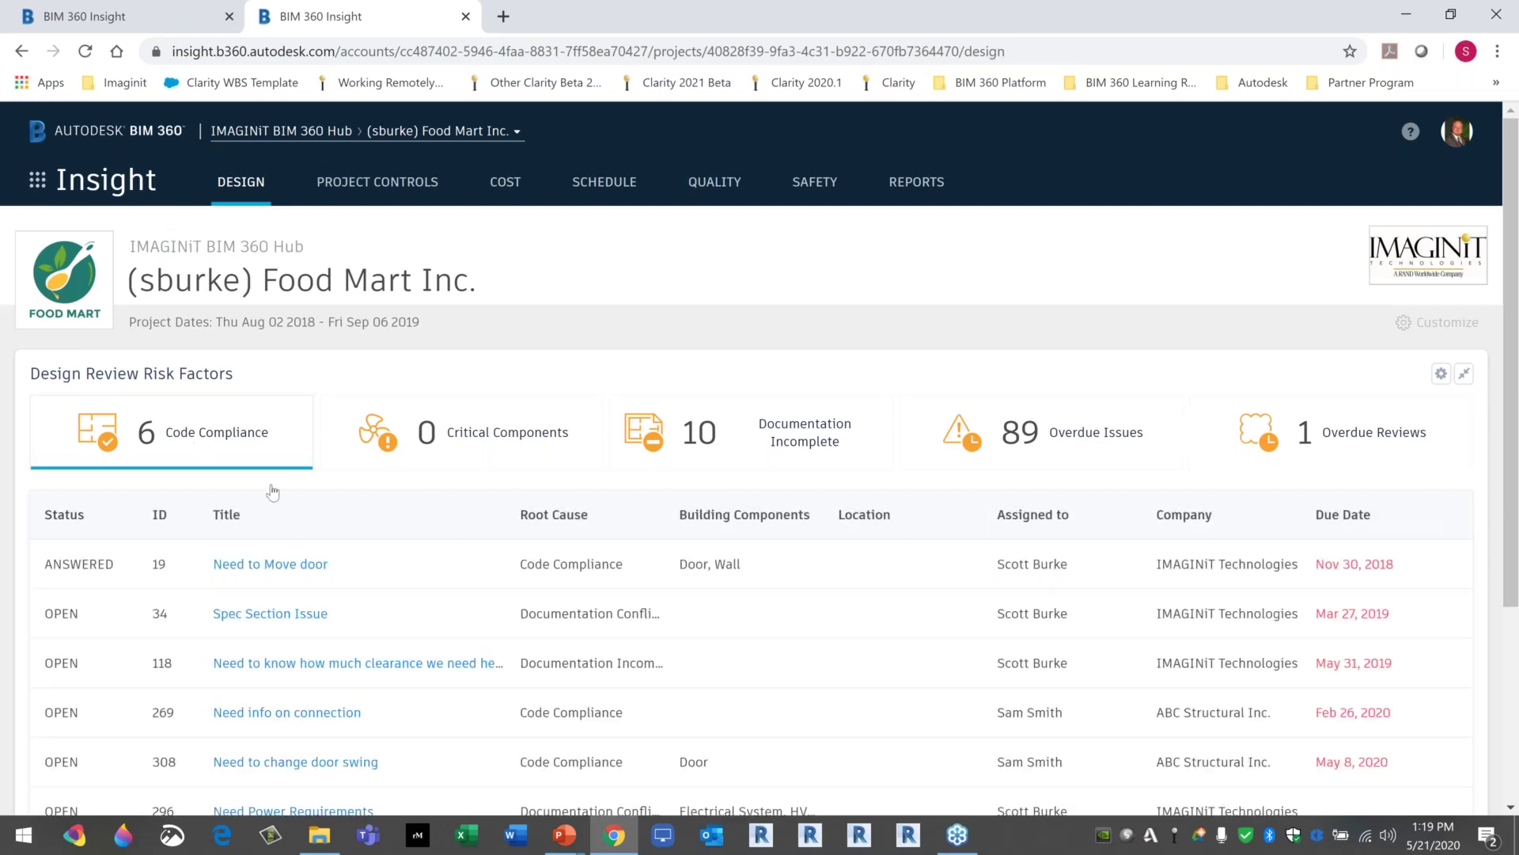
scroll(272, 490, "down", 4)
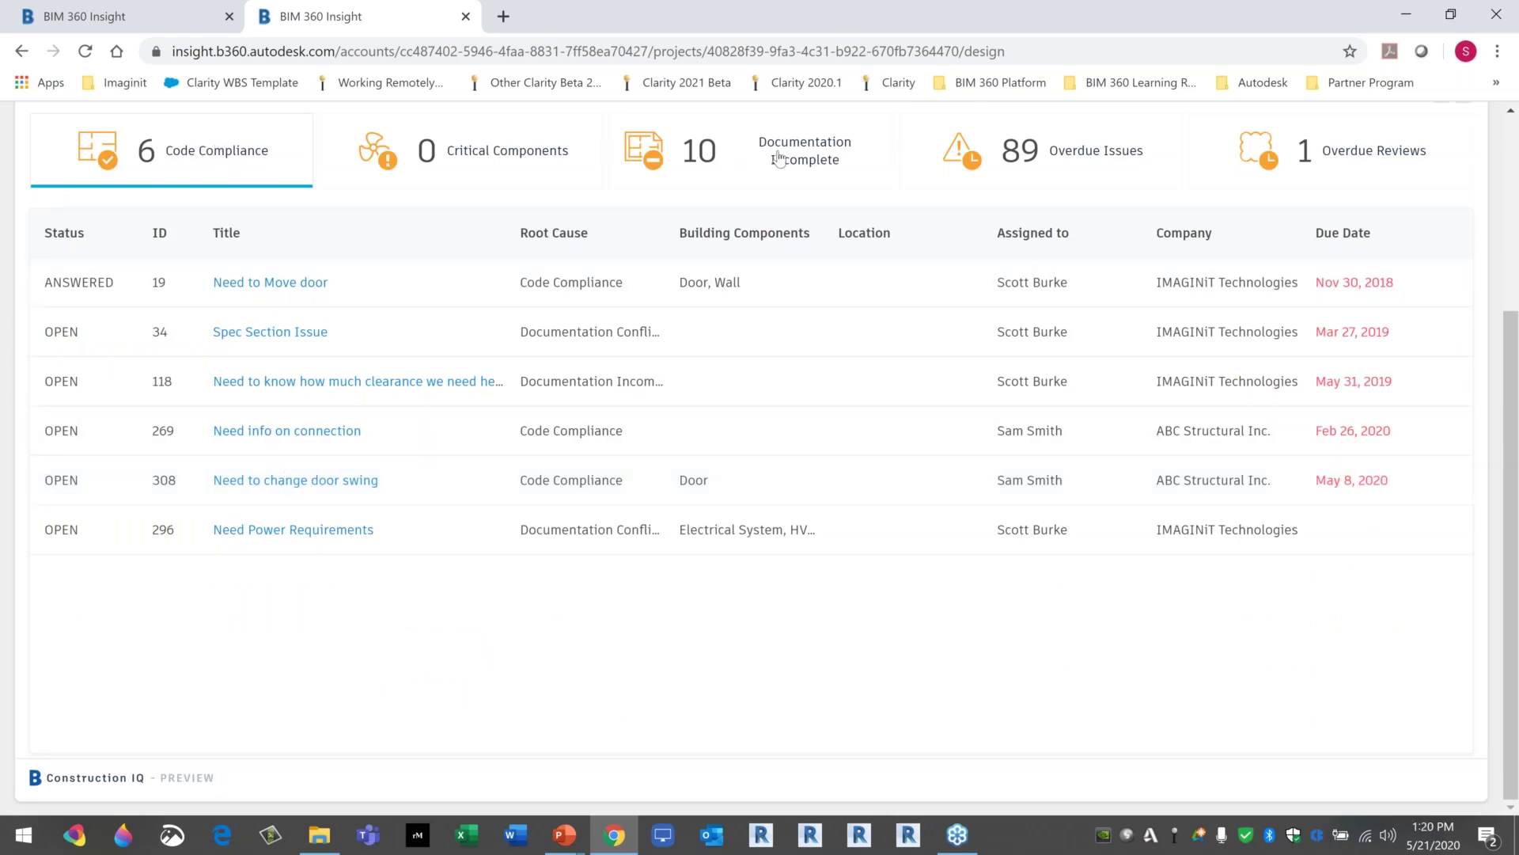
left_click_drag(775, 149, 778, 159)
left_click(1070, 174)
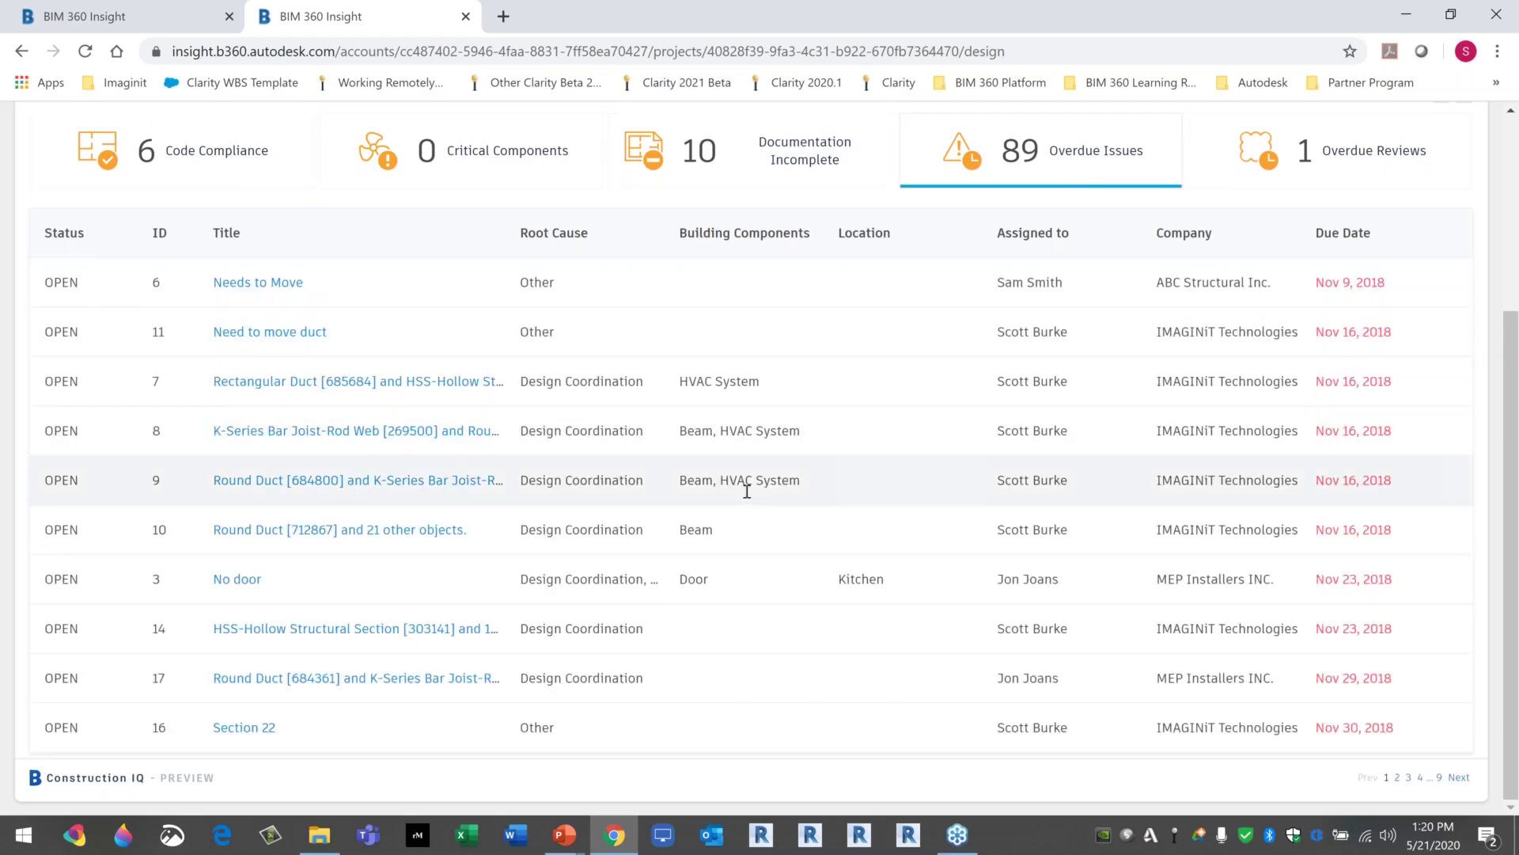
scroll(747, 490, "up", 4)
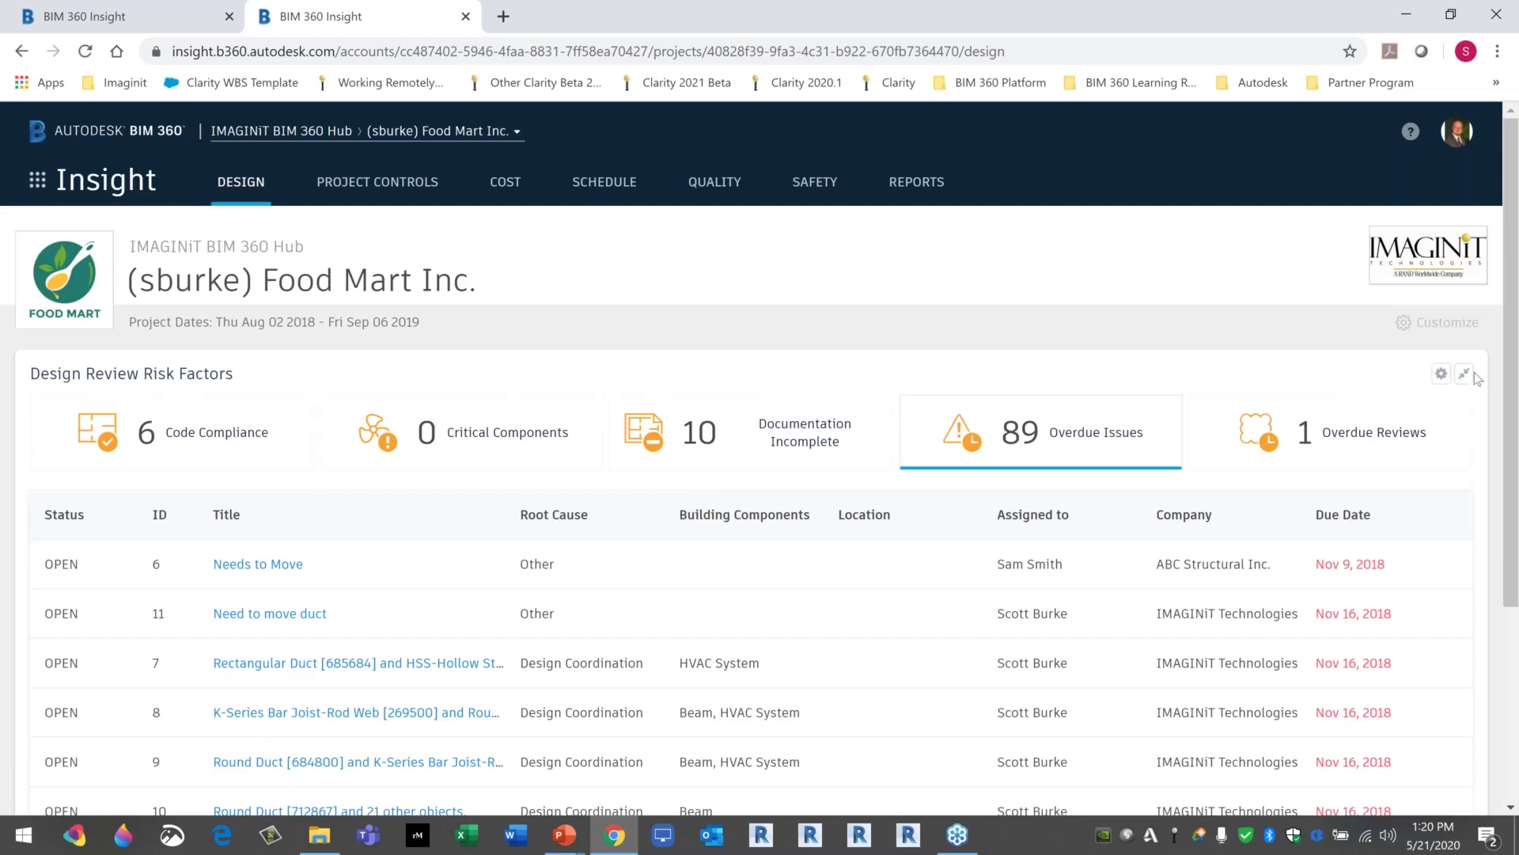
left_click(1464, 374)
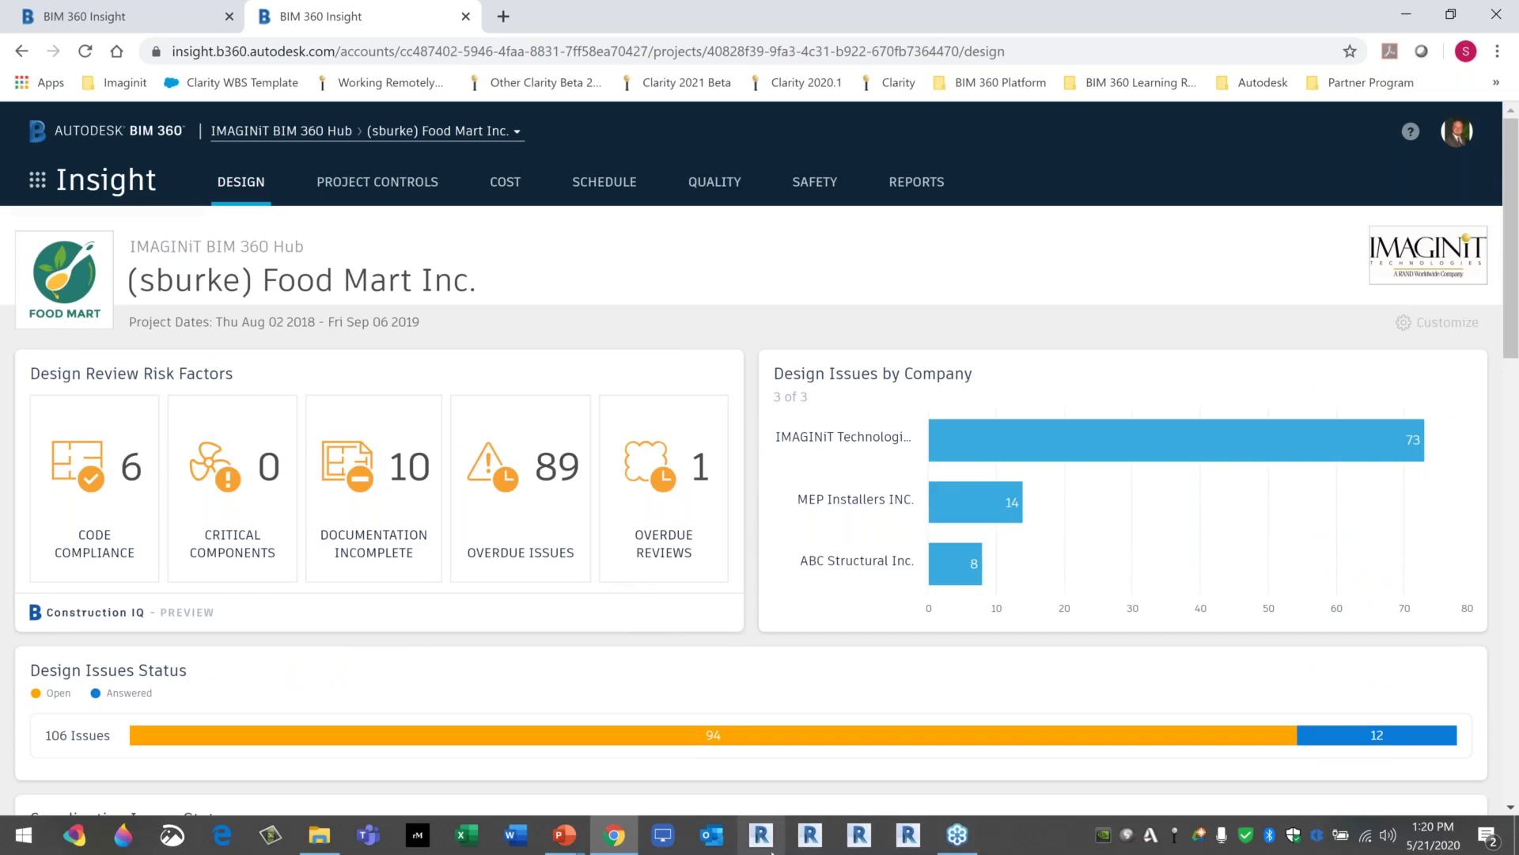
Switch to the PowerPoint slide show and advance to the Project Controls Analytics slide.
key("alt+Tab")
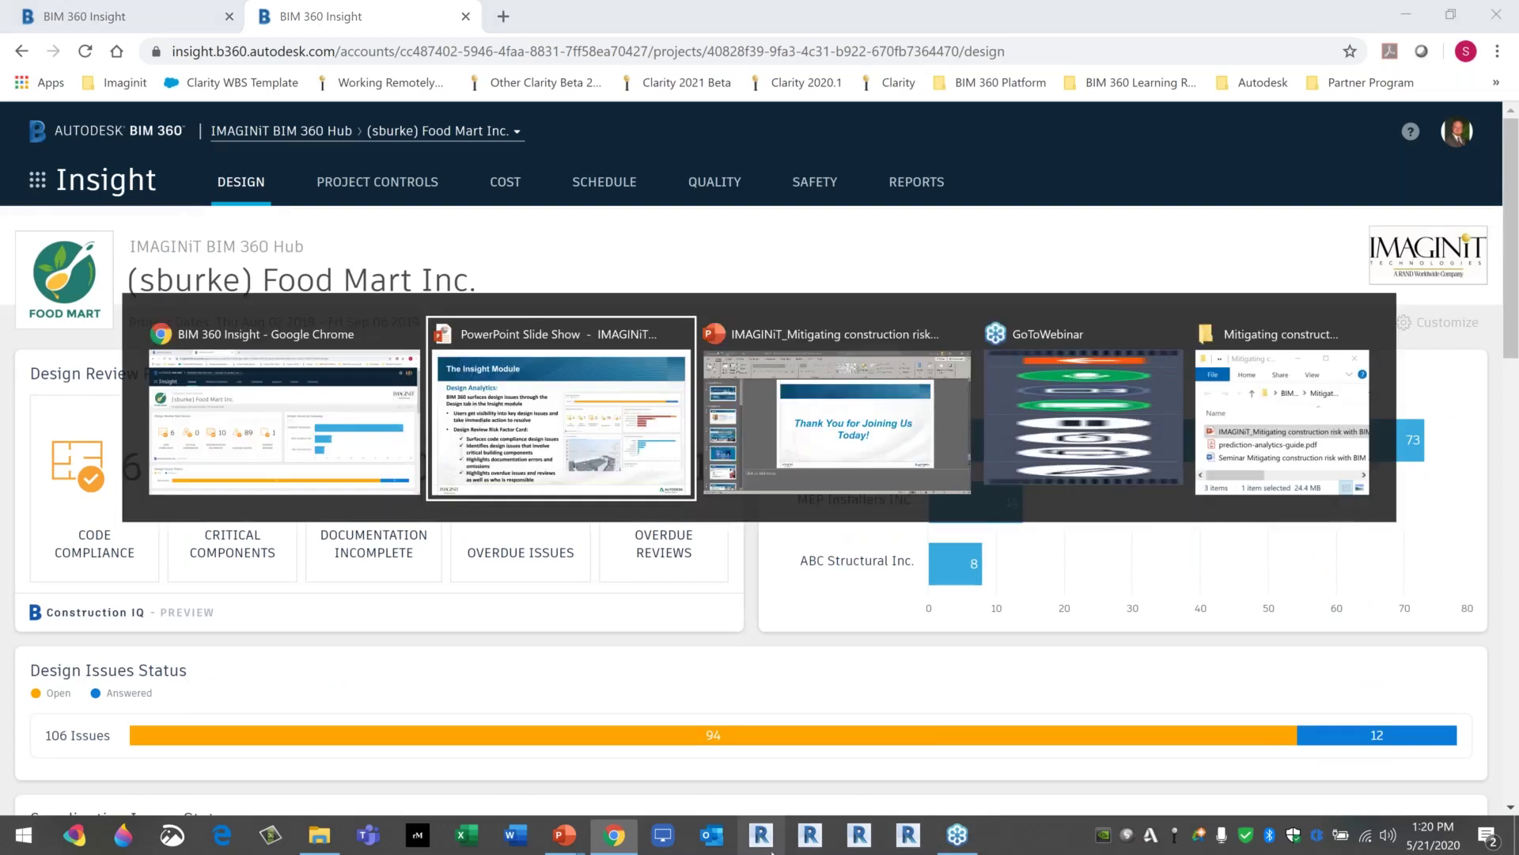
key("Right")
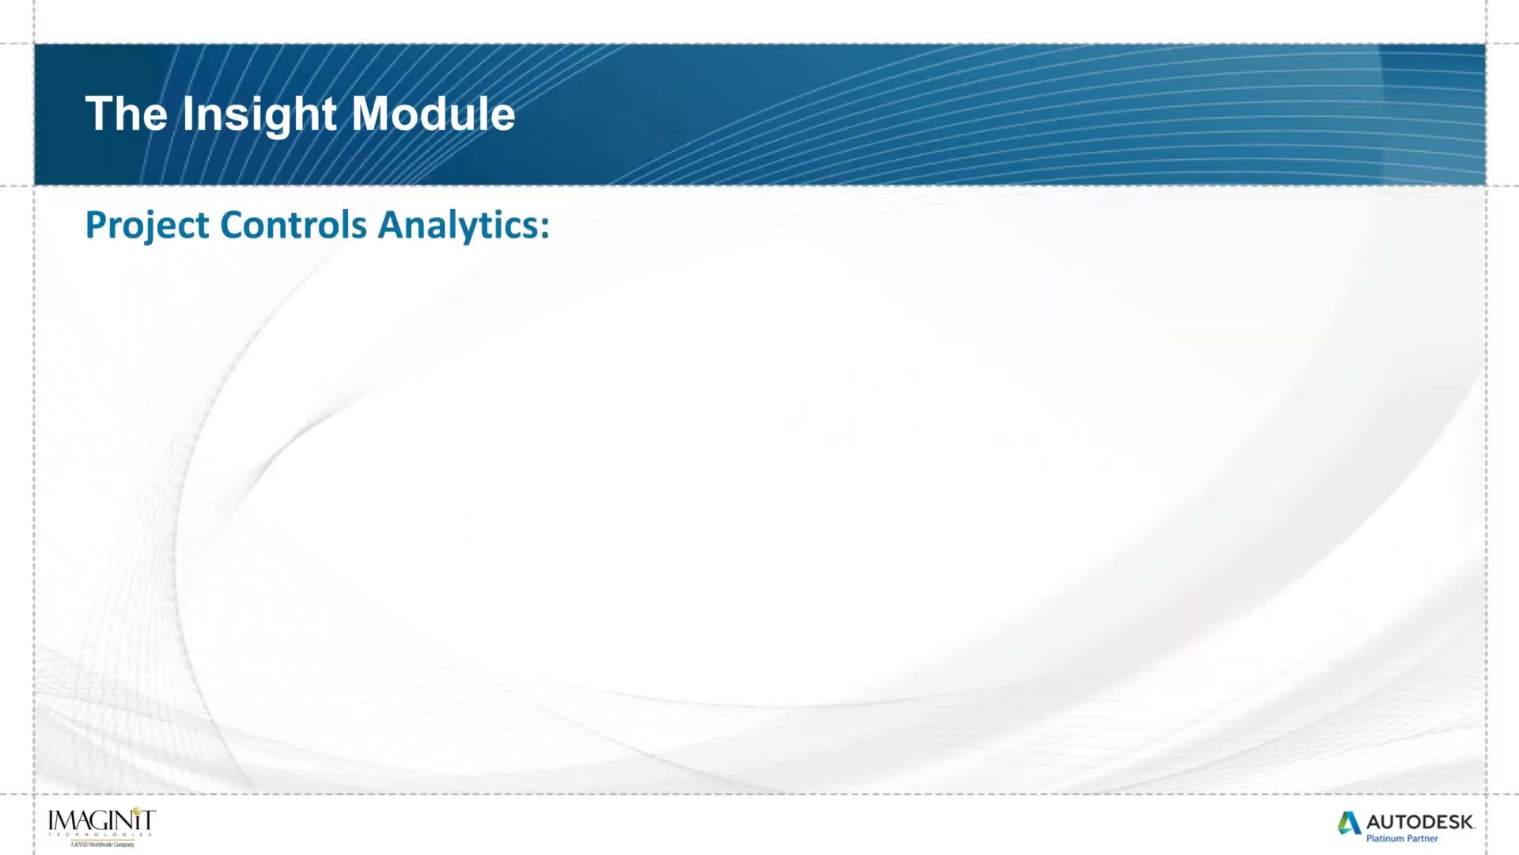
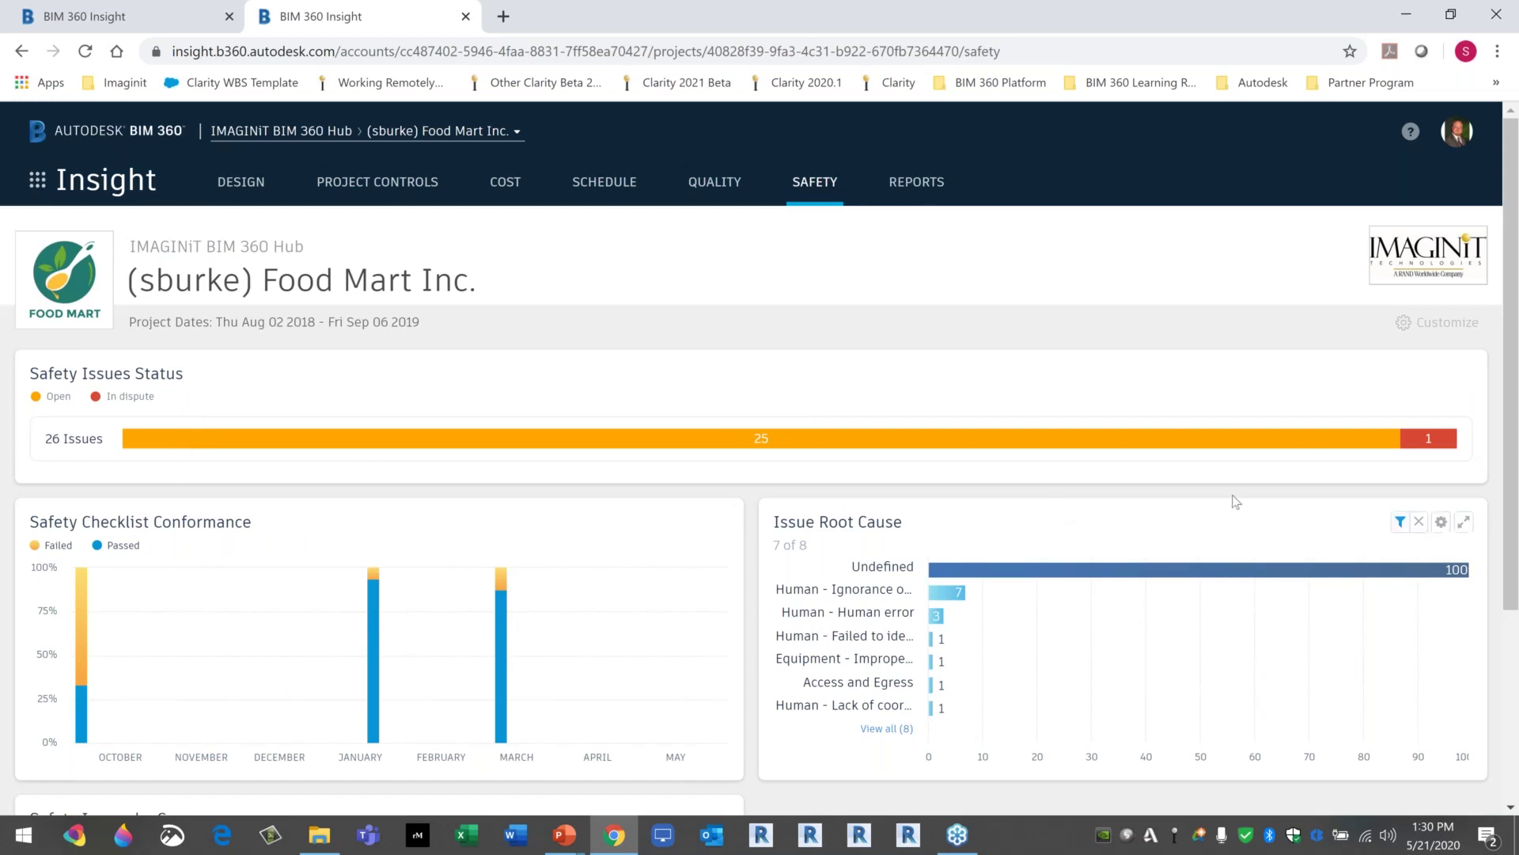
Examine the Safety Issues Status, Issue Root Cause and Safety Issues by Company cards on the Safety dashboard.
mouse_move(1437, 438)
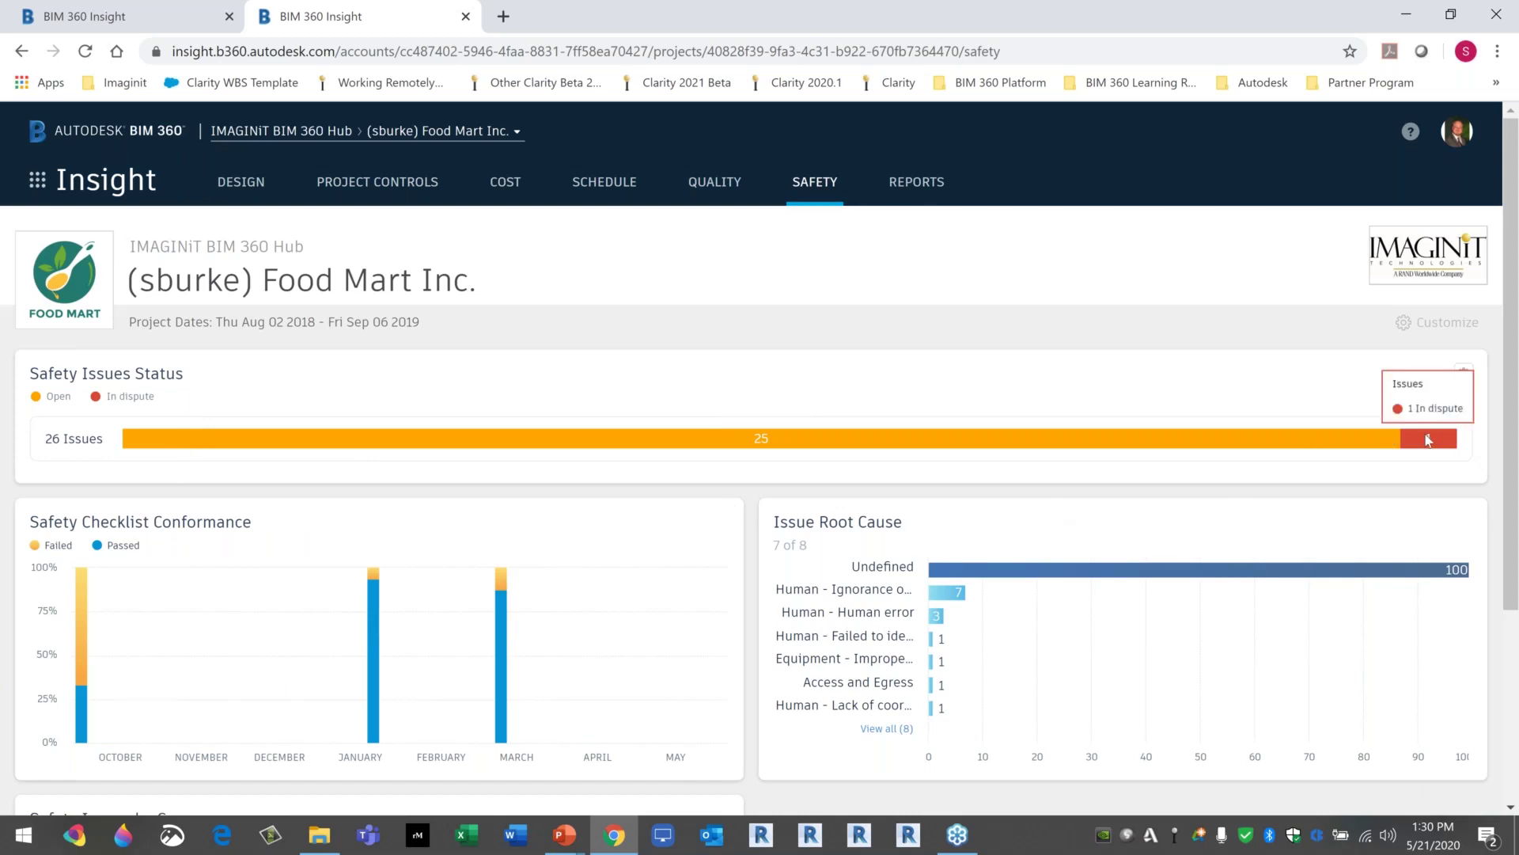
scroll(1428, 440, "down", 3)
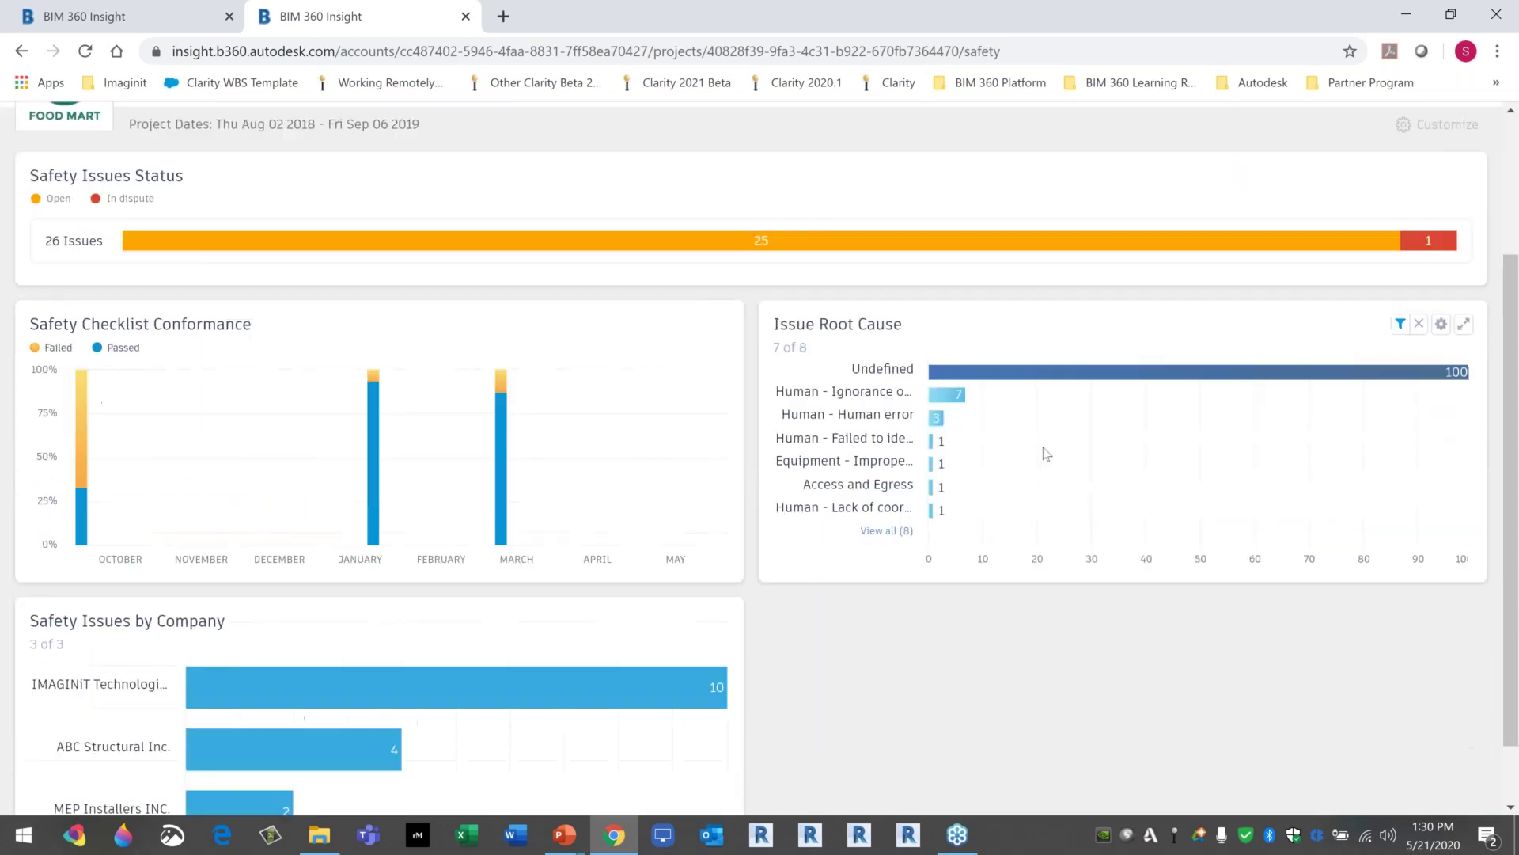
mouse_move(965, 405)
mouse_move(942, 511)
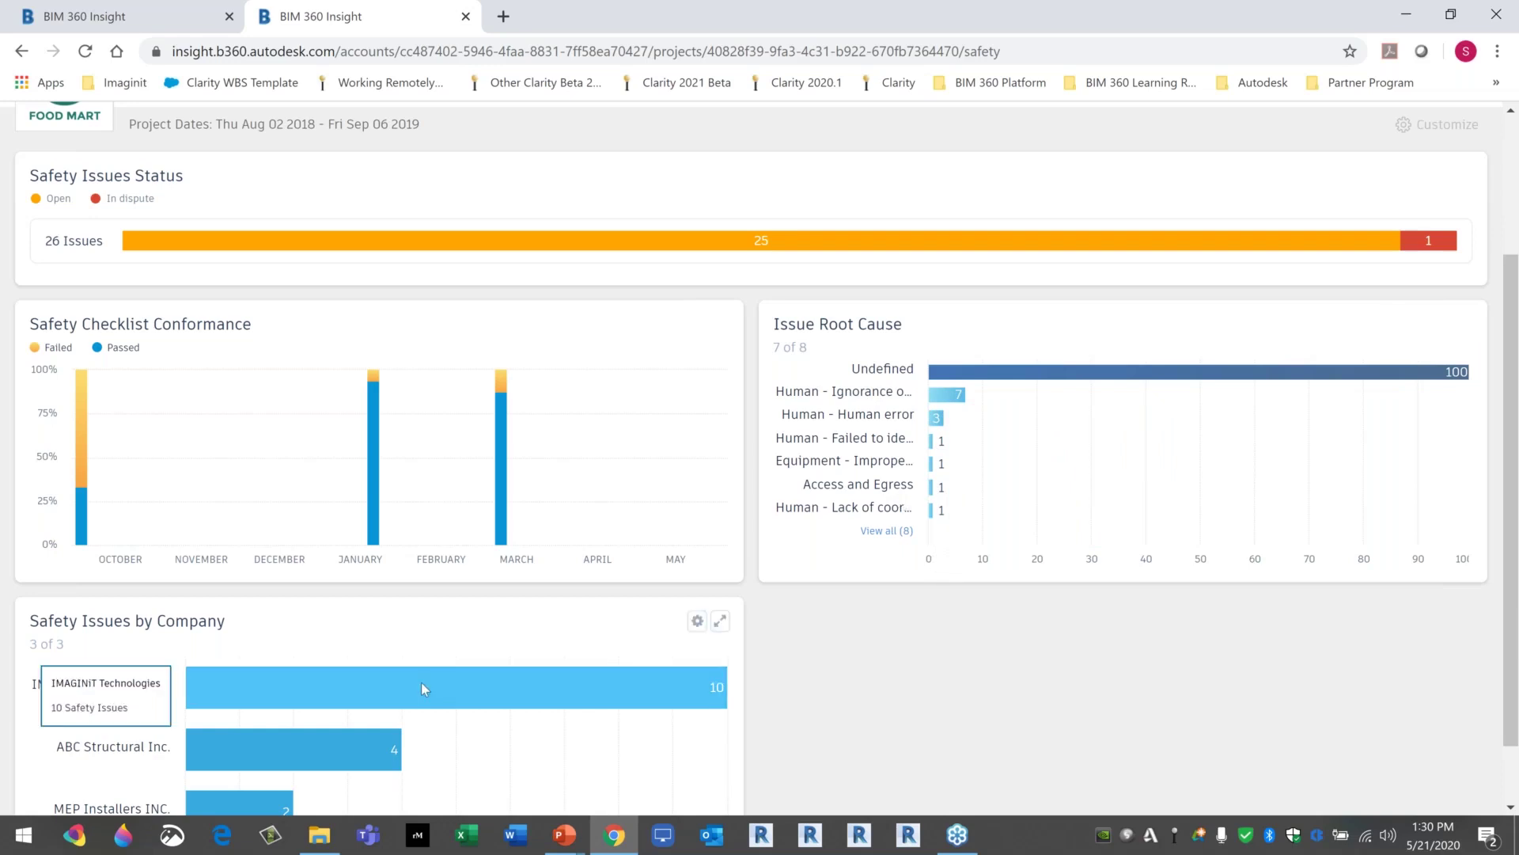
scroll(421, 682, "down", 1)
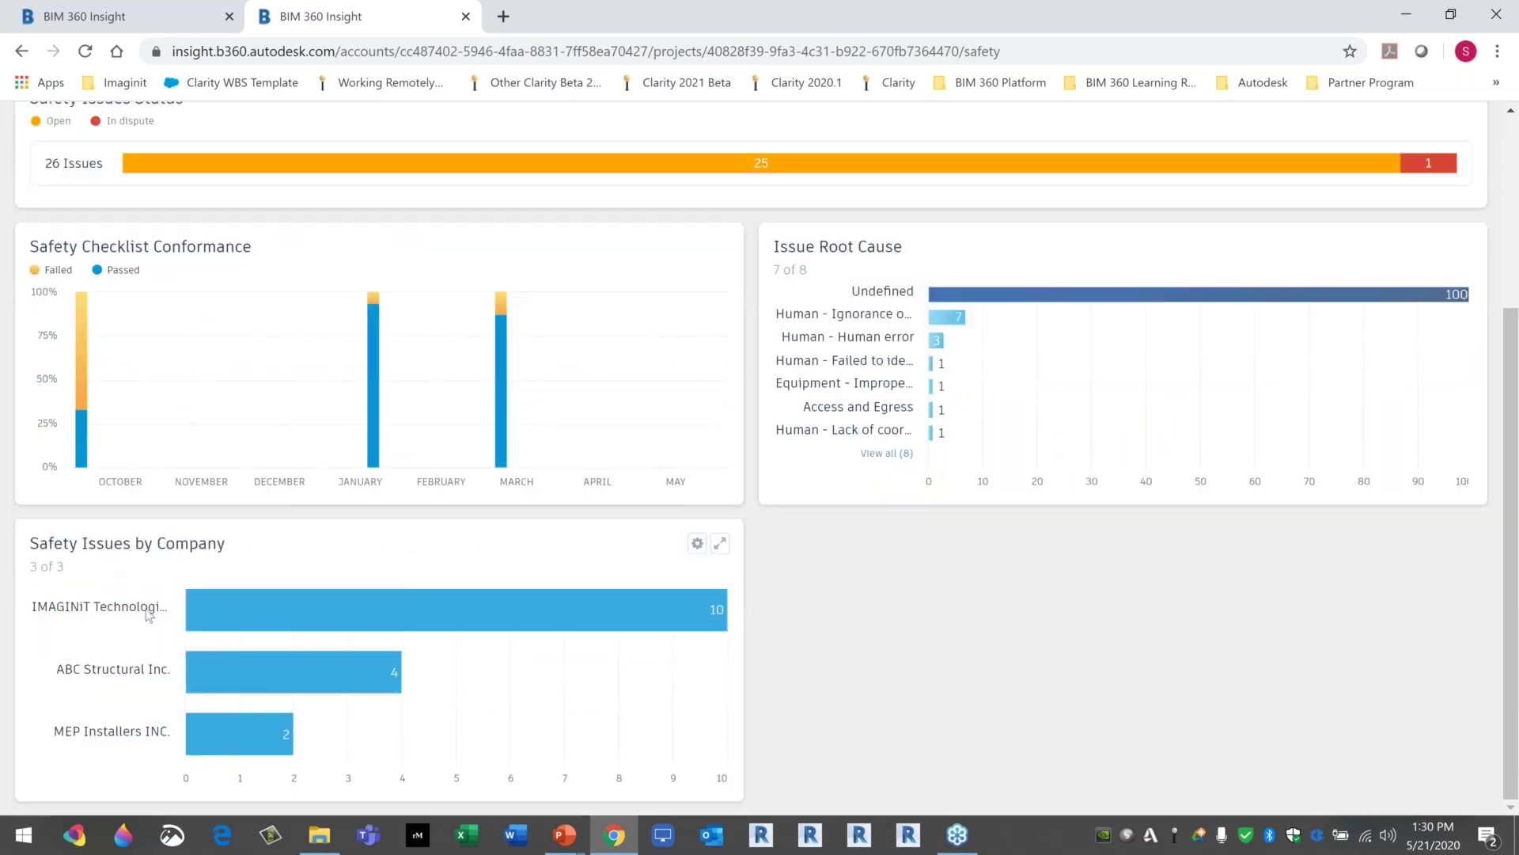
mouse_move(283, 744)
mouse_move(265, 621)
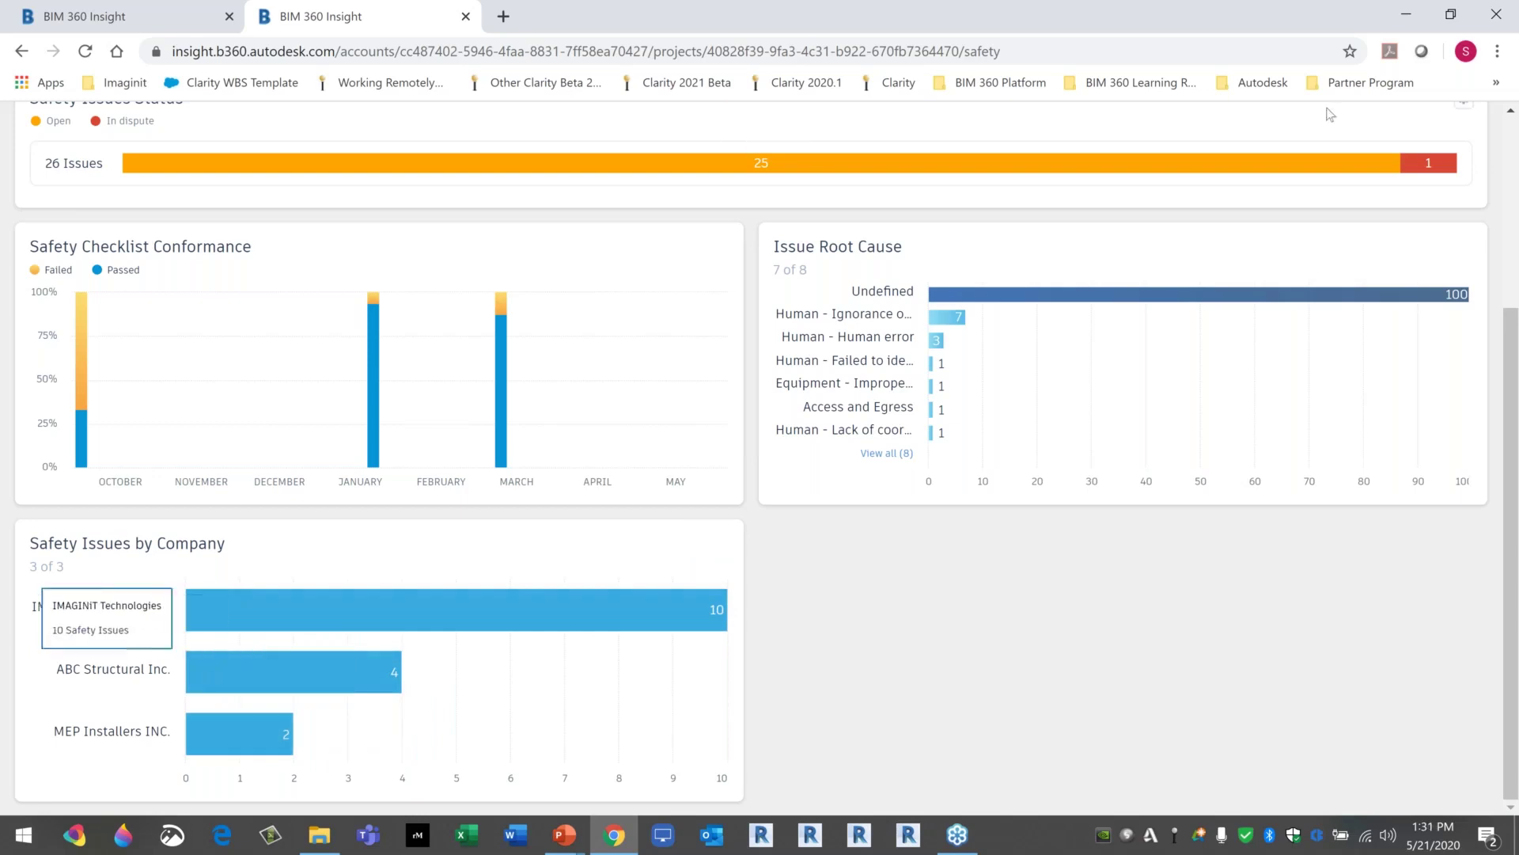
Start customizing the Safety dashboard, view the Card Library filtered to Safety, and close the library without adding a card.
scroll(1452, 328, "up", 4)
left_click(1452, 324)
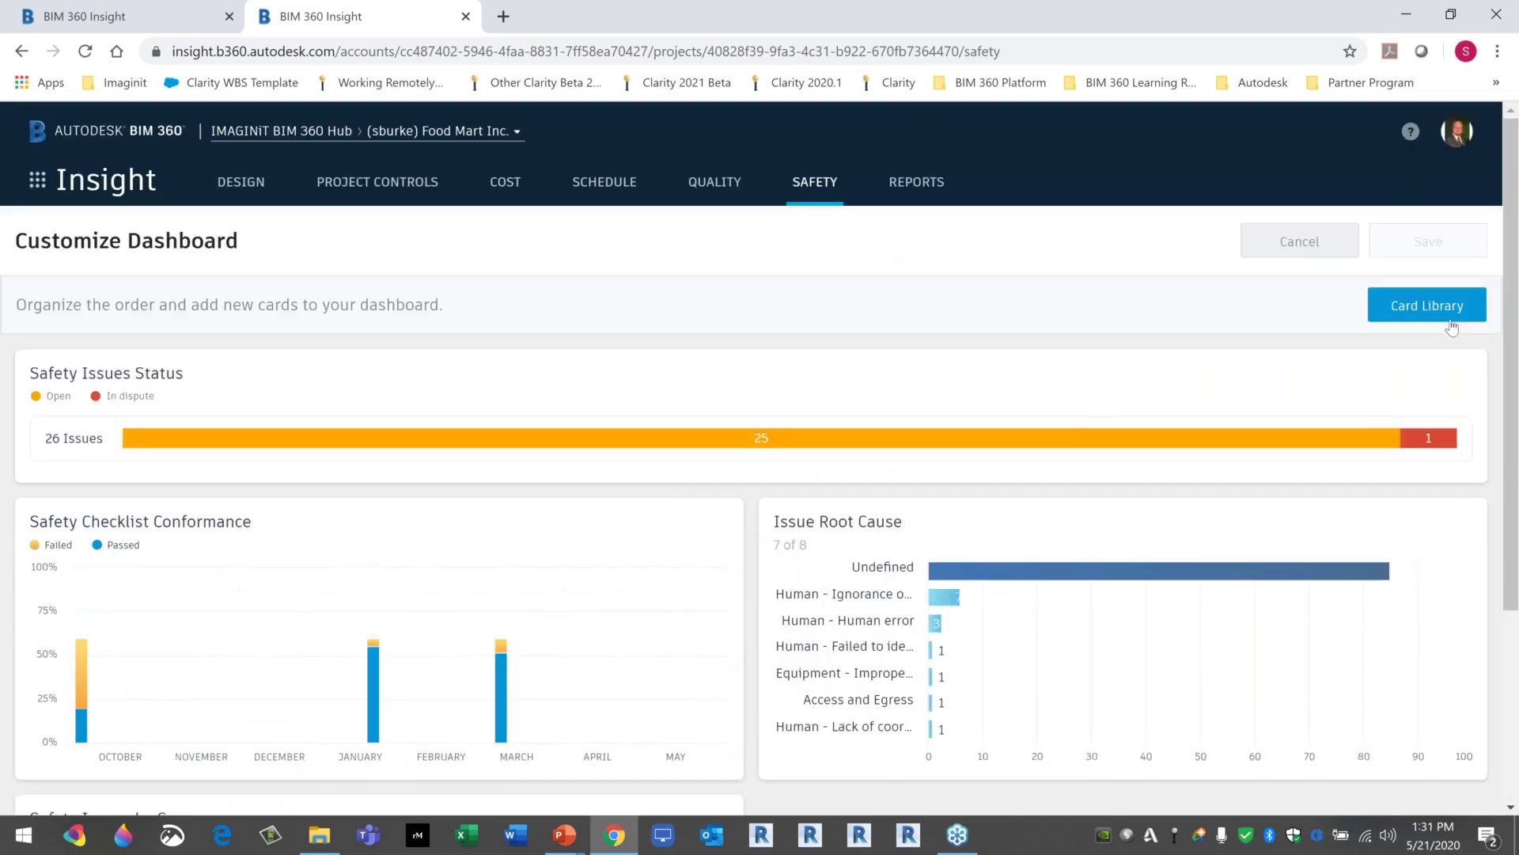
left_click(1428, 303)
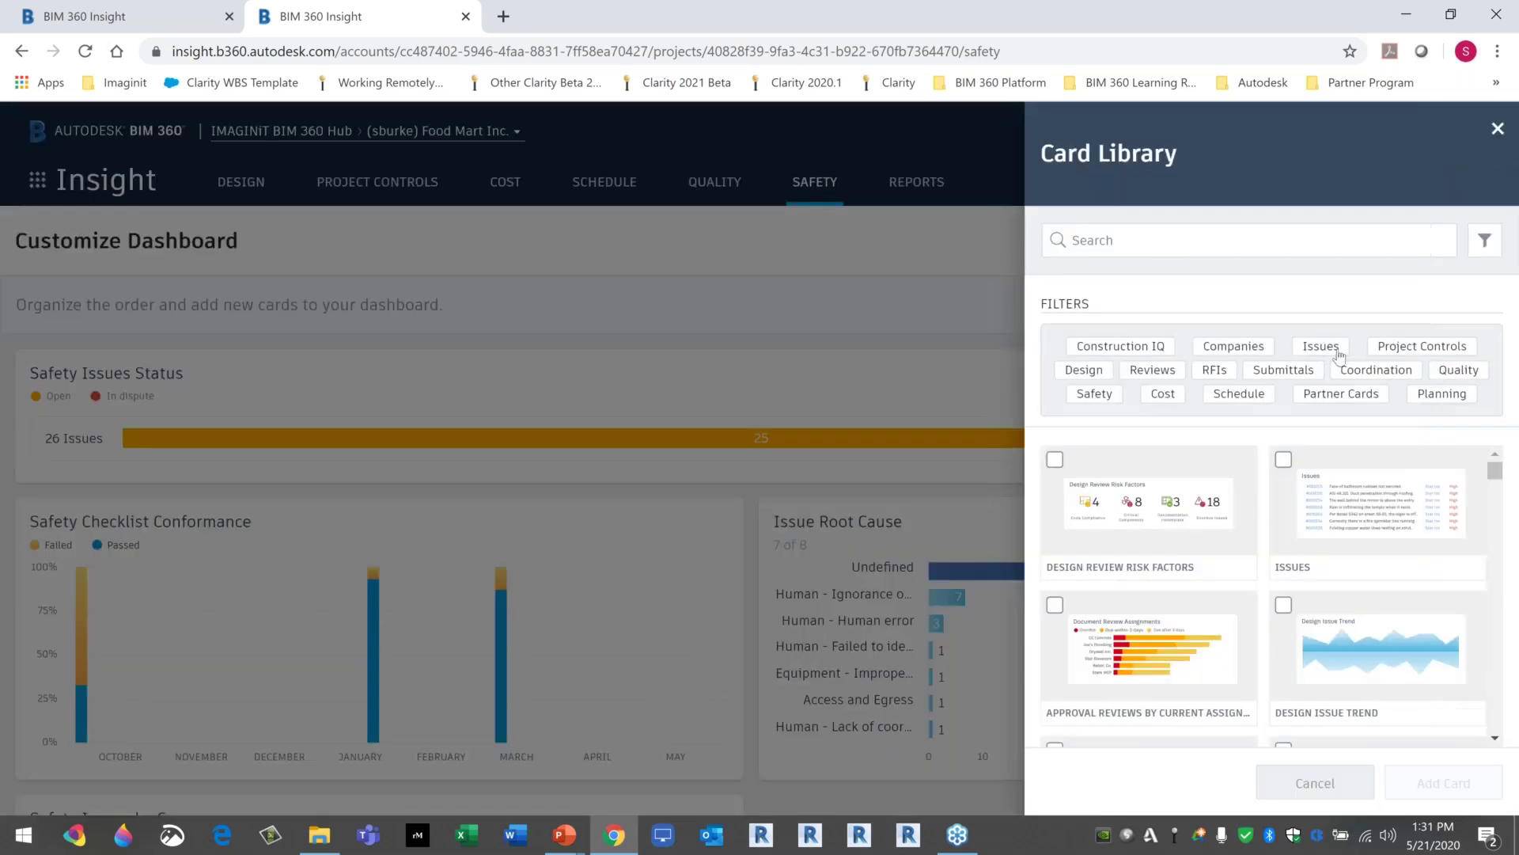
left_click(1104, 400)
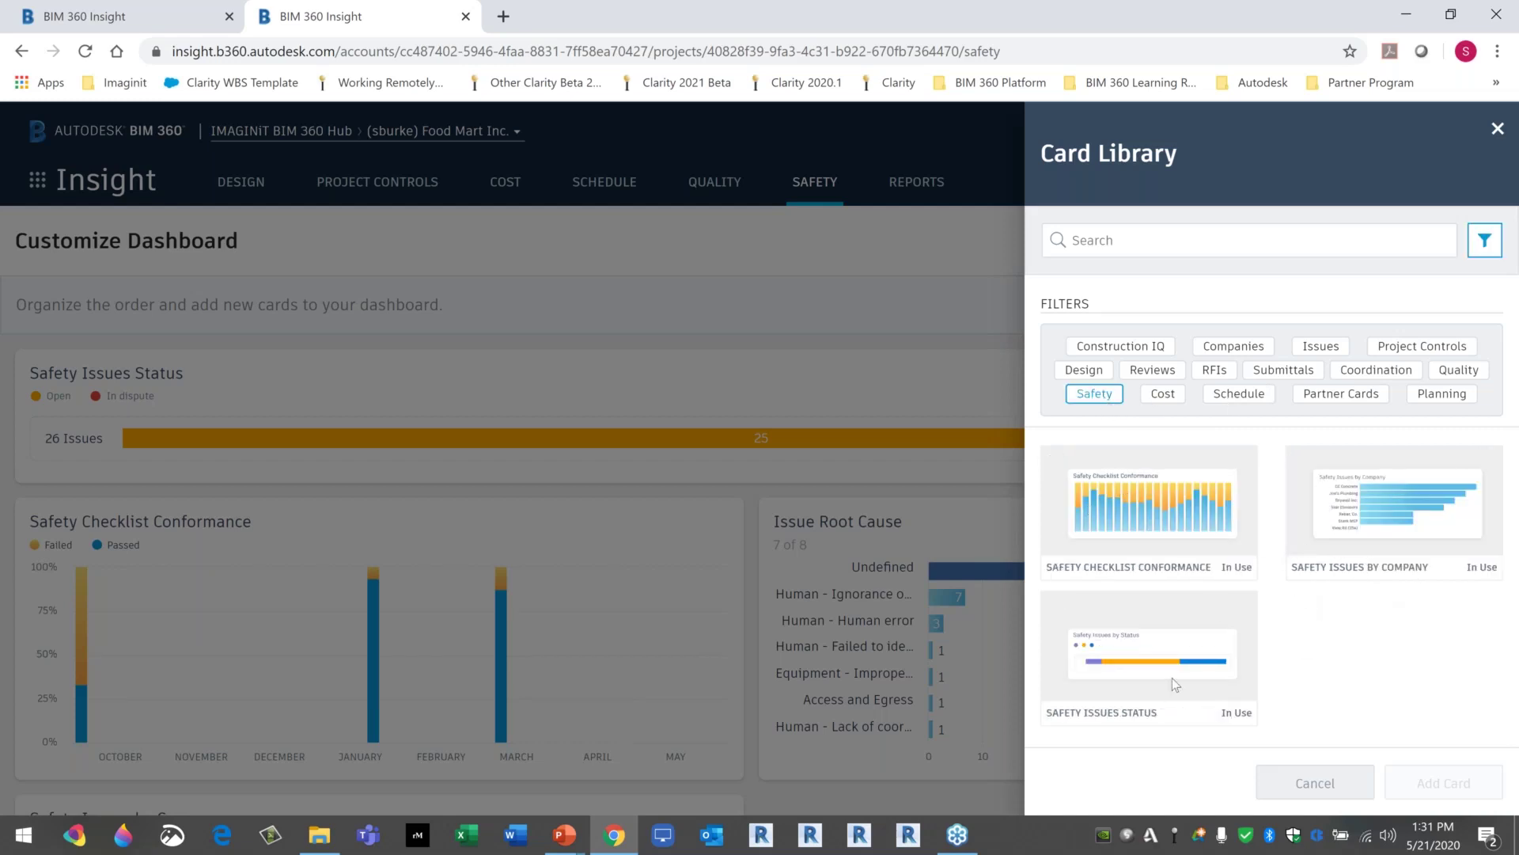
left_click(1330, 782)
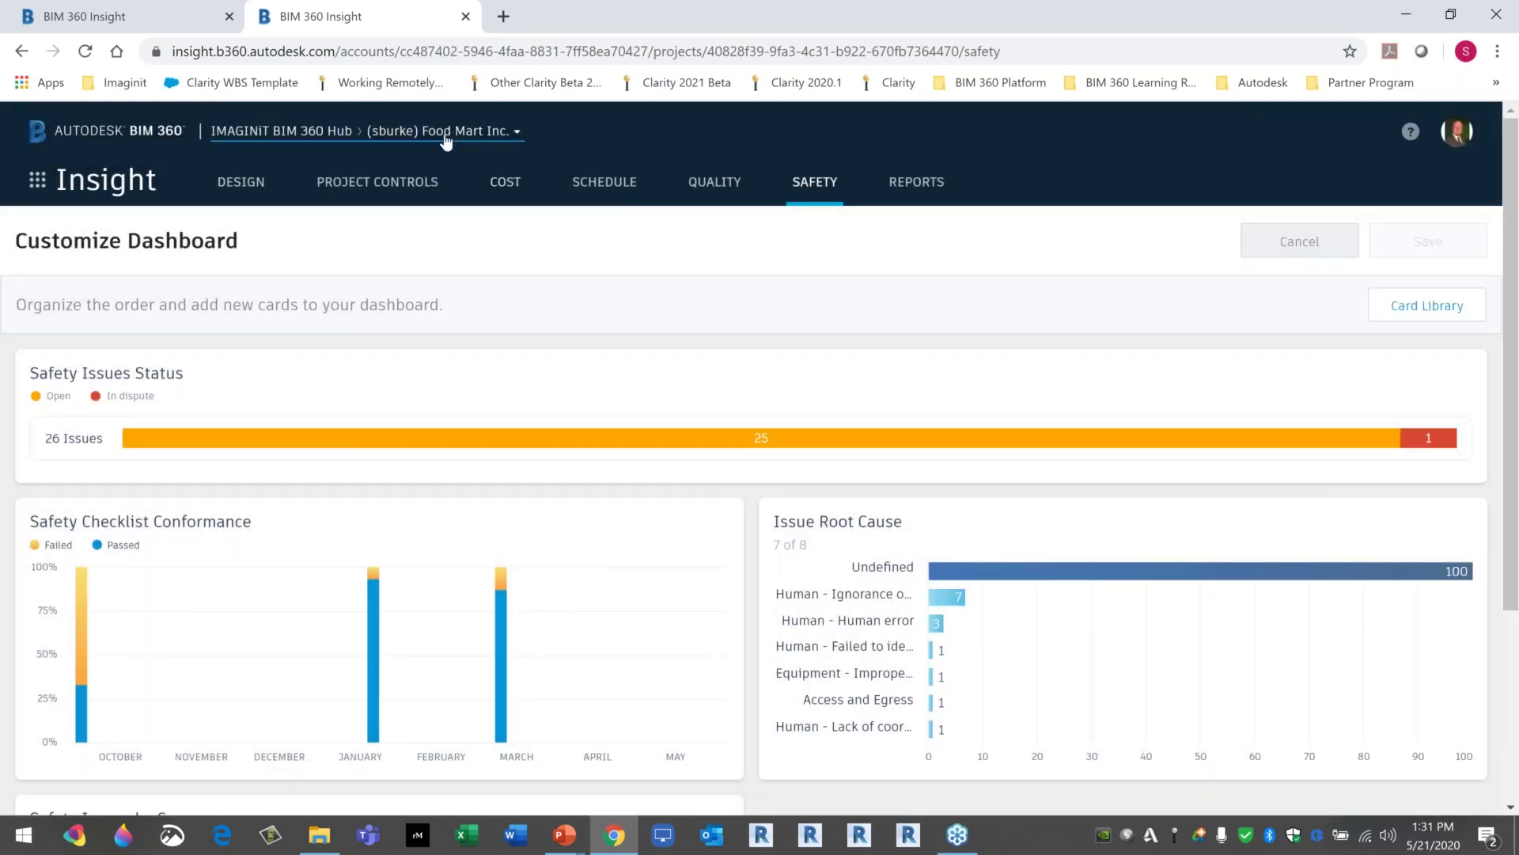
Search the projects for "food", switch to the New Food Mart project without saving the customization, and open its Safety dashboard.
left_click(442, 133)
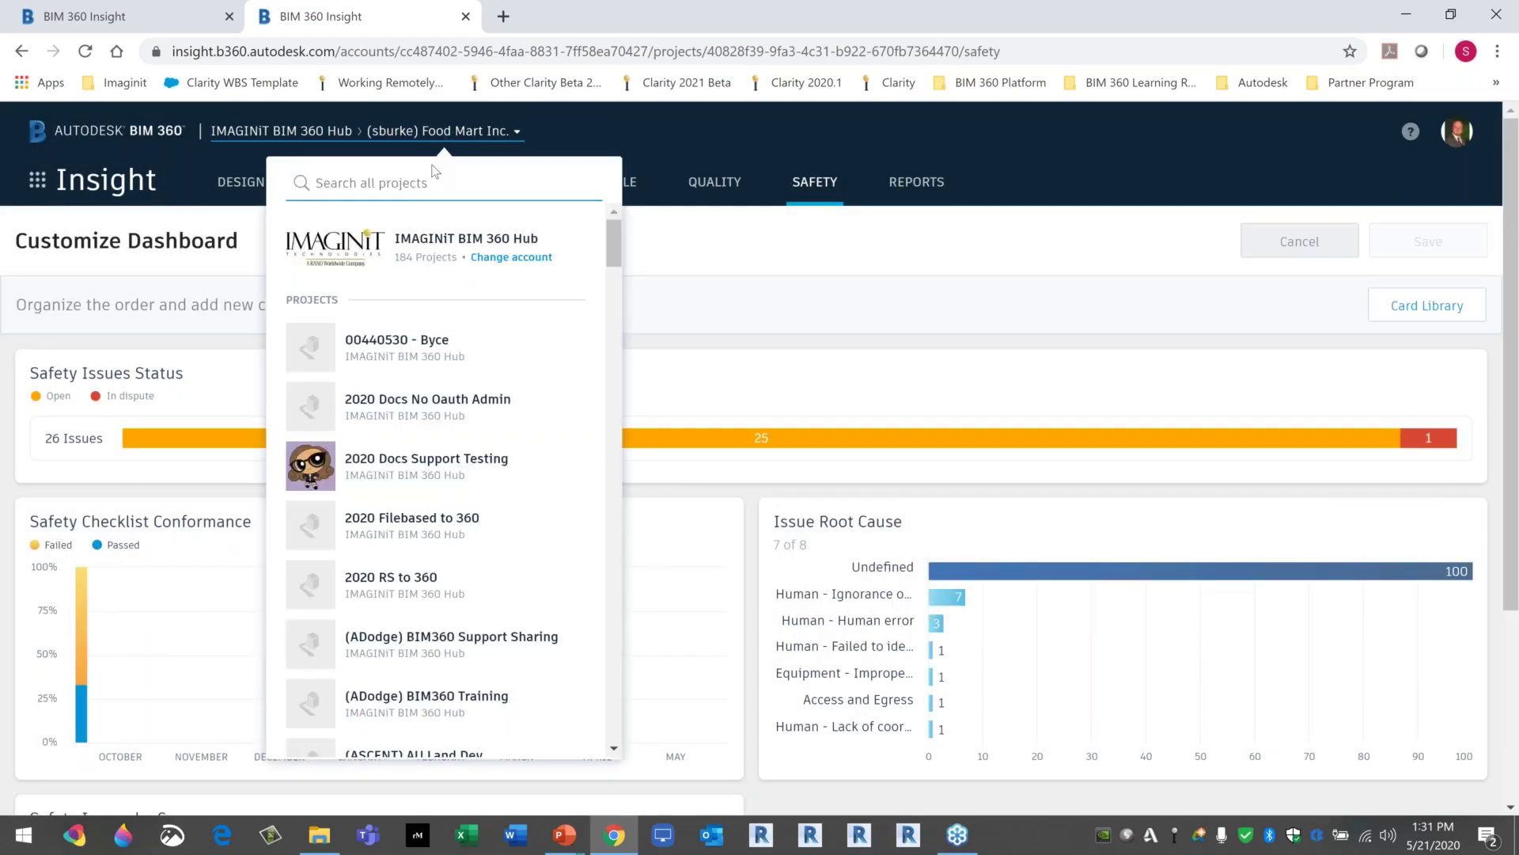
type("food")
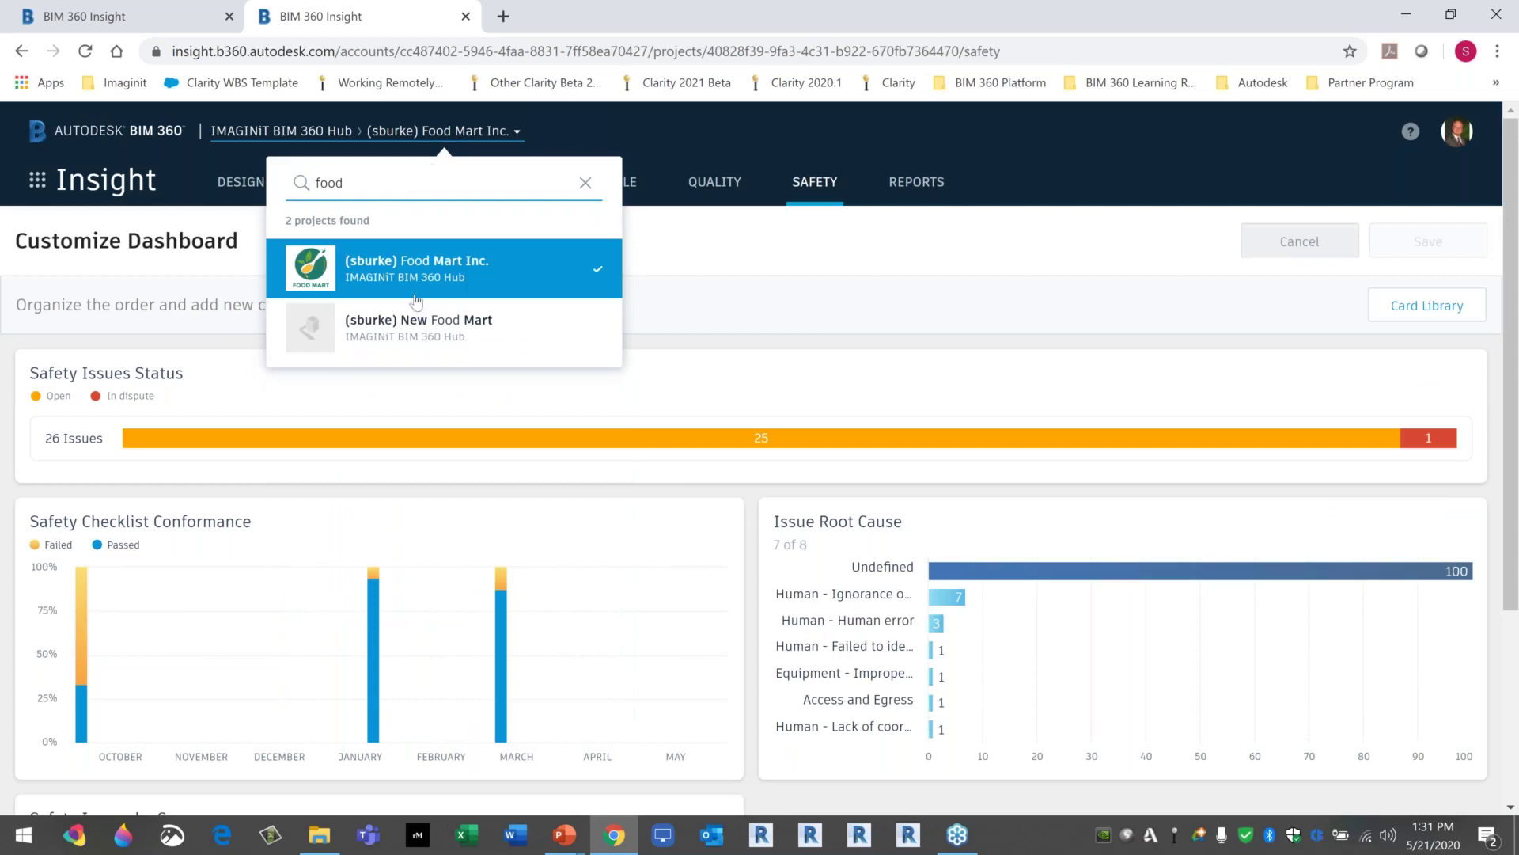
left_click(414, 342)
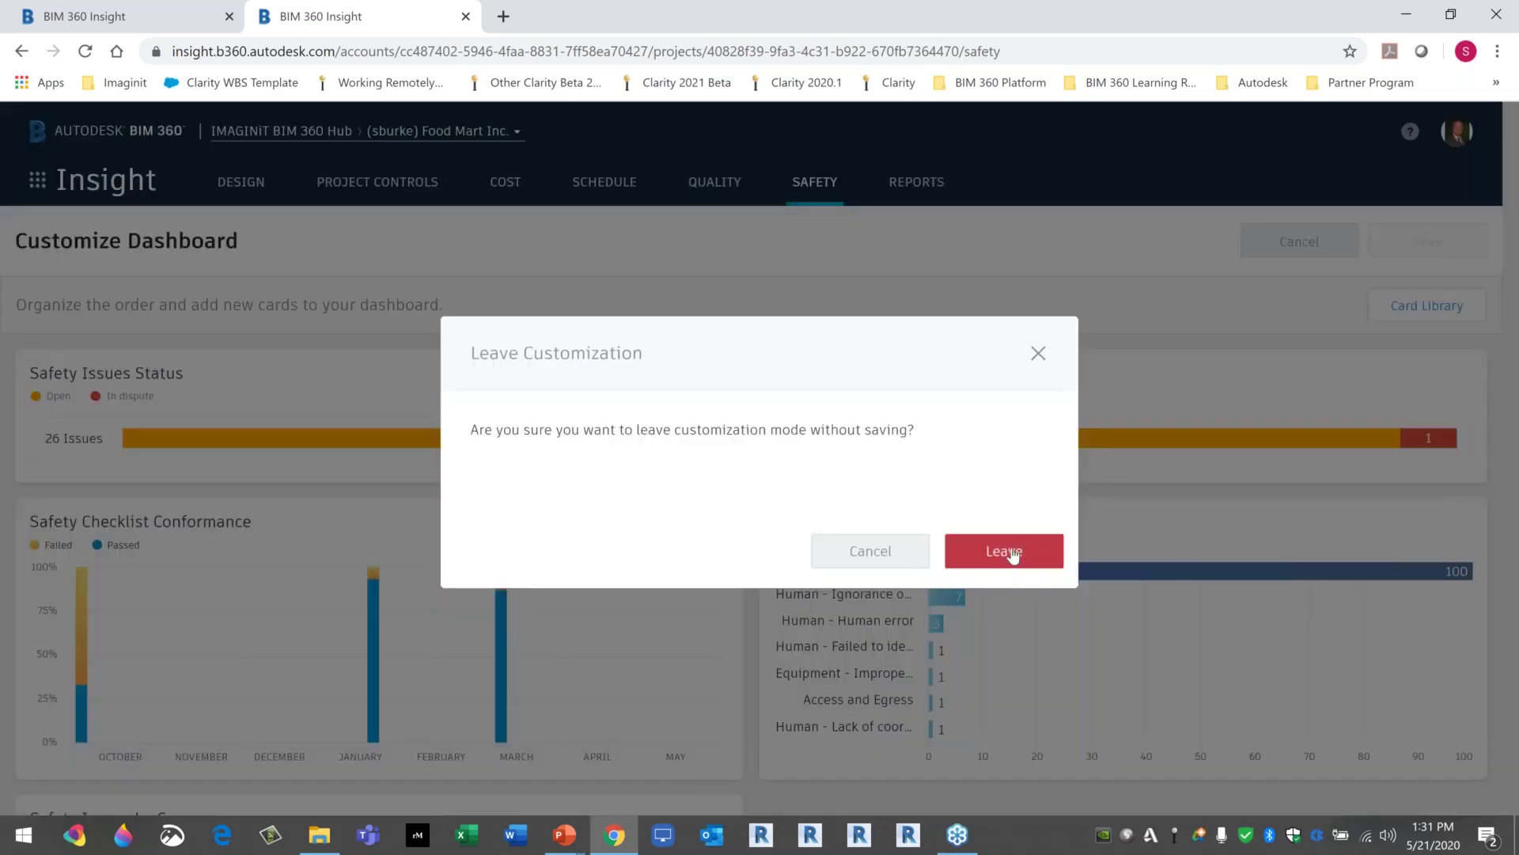
left_click(1011, 554)
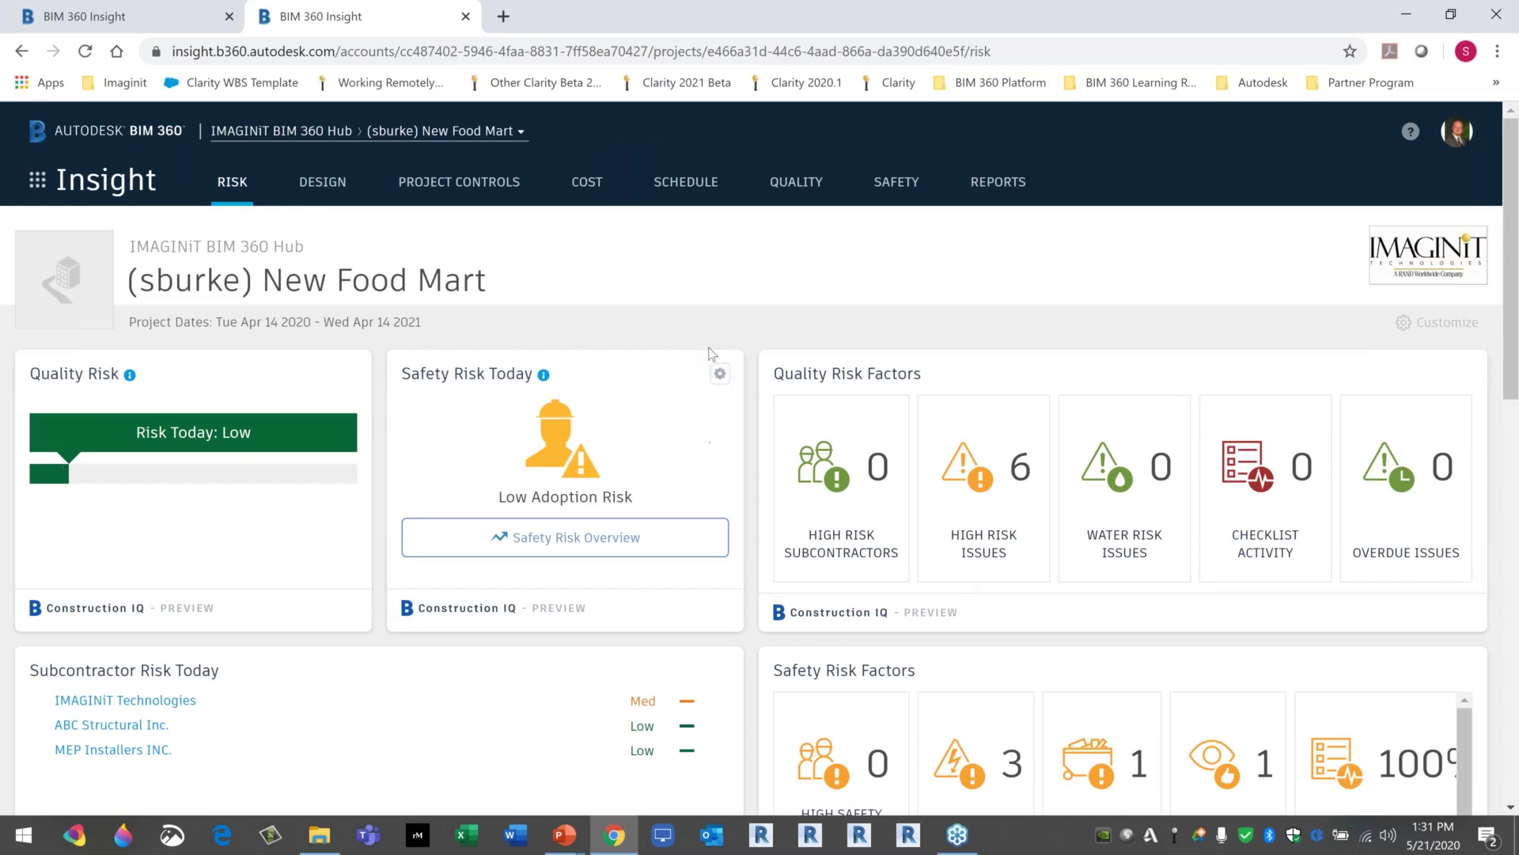
left_click(899, 183)
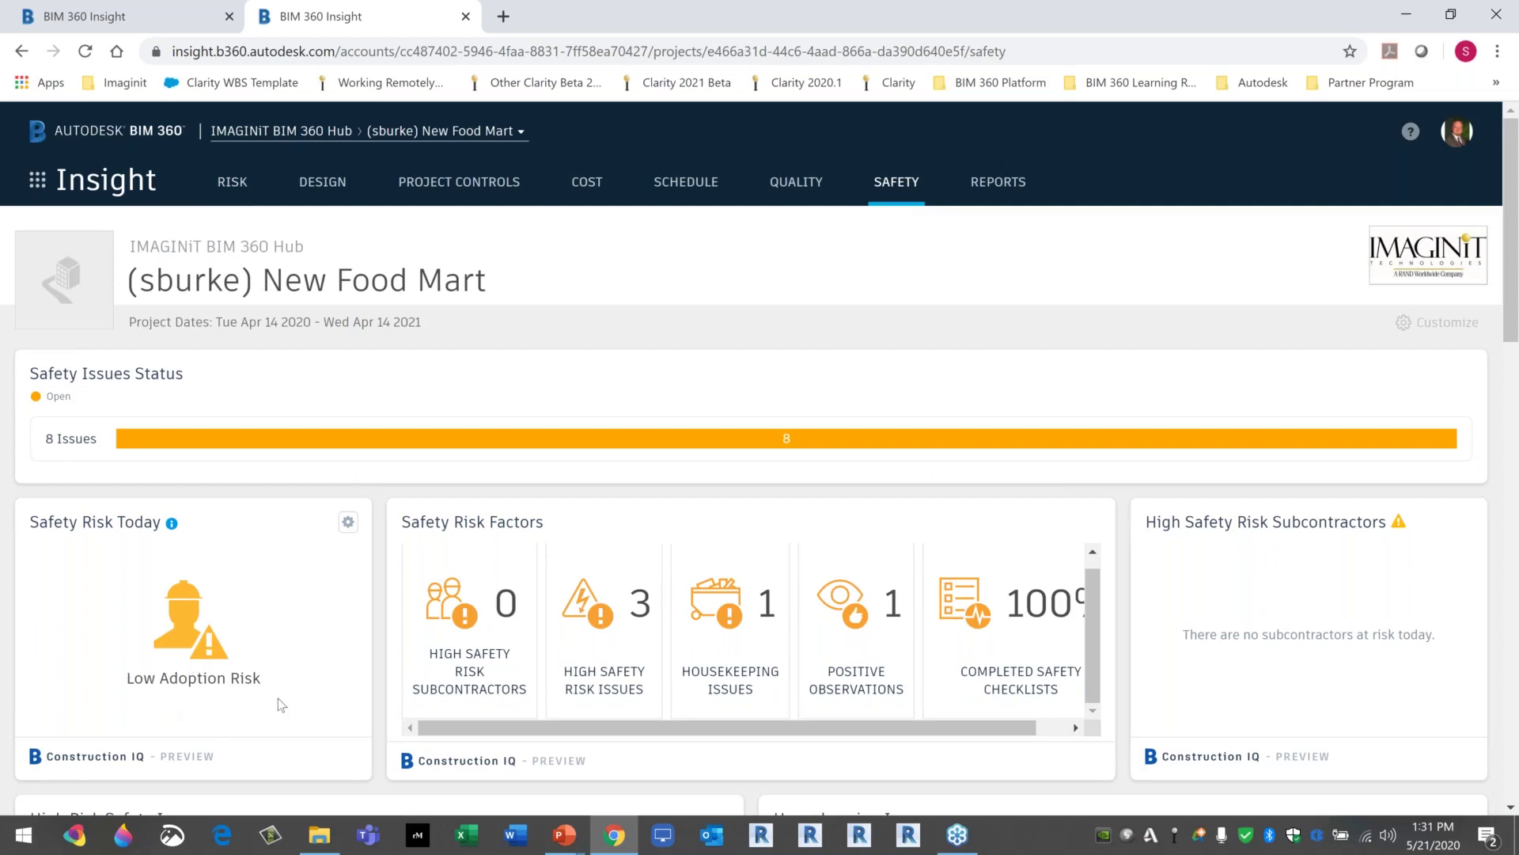
Review the High Safety Risk Issues, Positive Observations, Completed Safety Checklists and High Safety Risk Subcontractors details in Safety Risk Factors, then collapse the card.
mouse_move(237, 443)
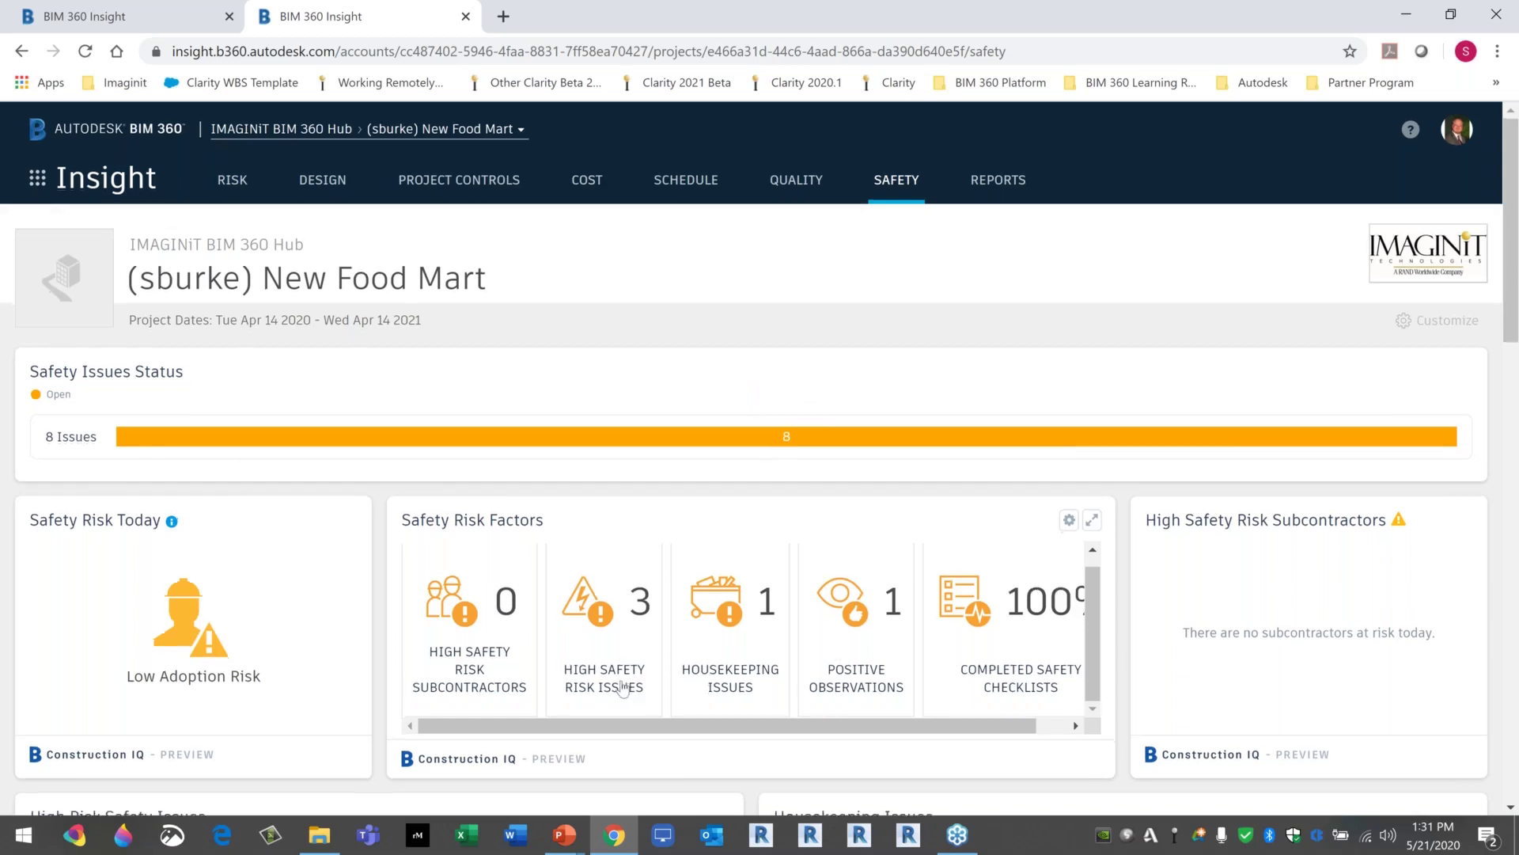
scroll(617, 681, "down", 2)
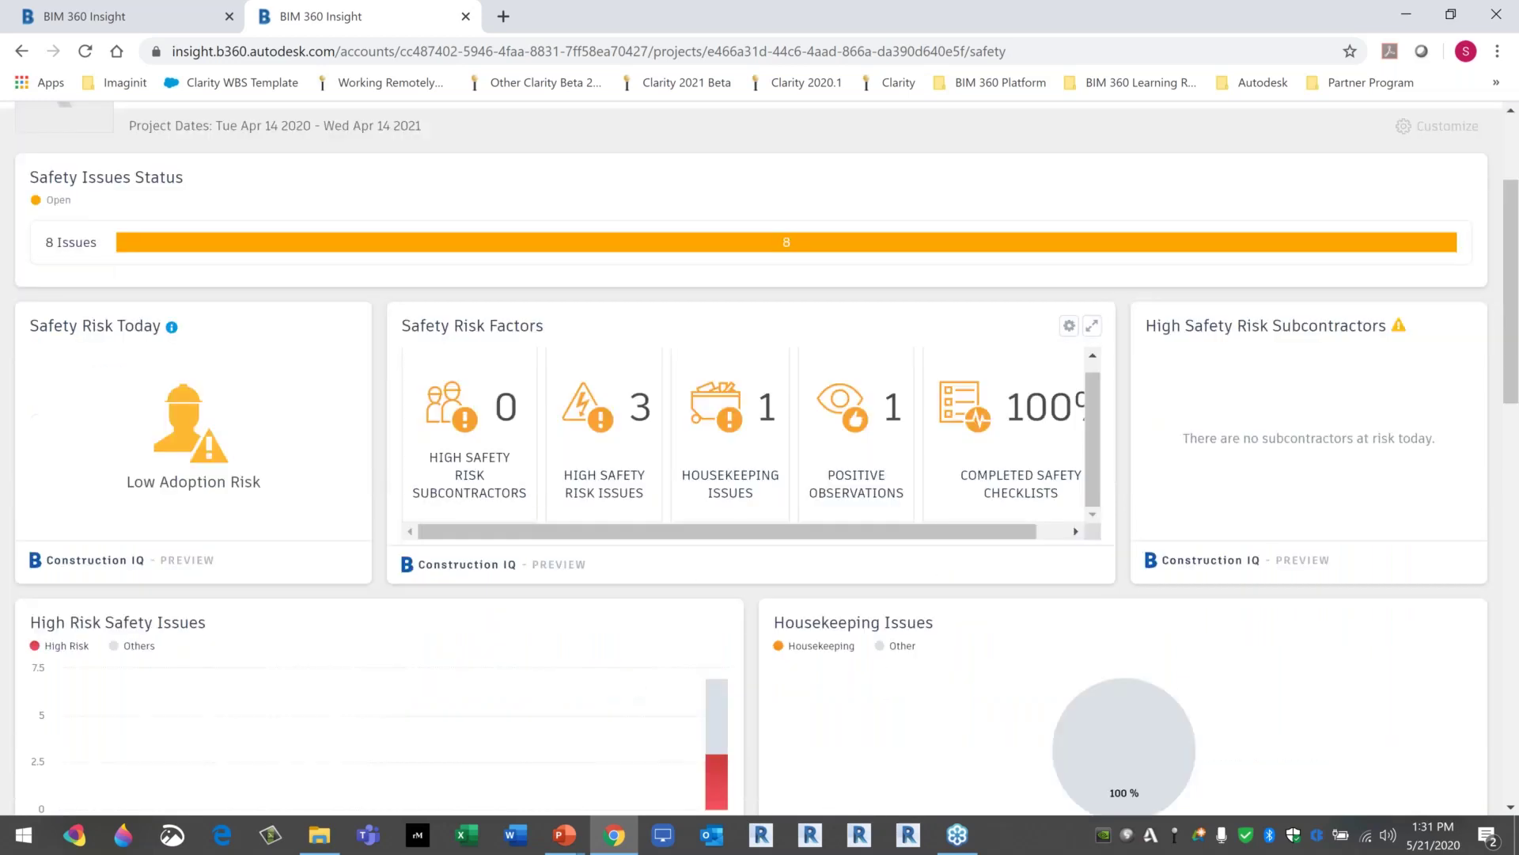
left_click(597, 492)
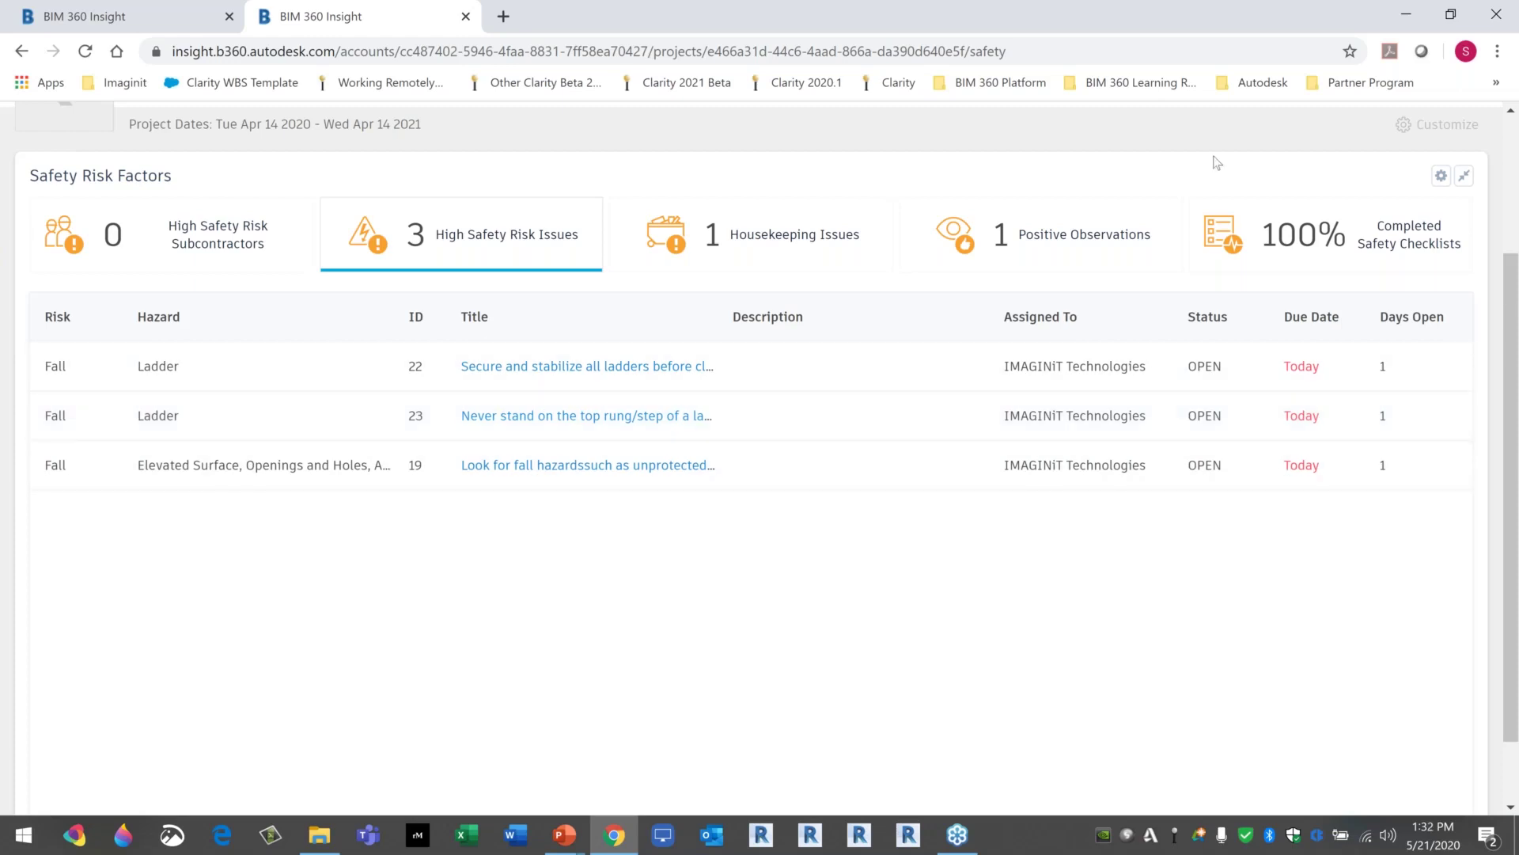
left_click(1063, 237)
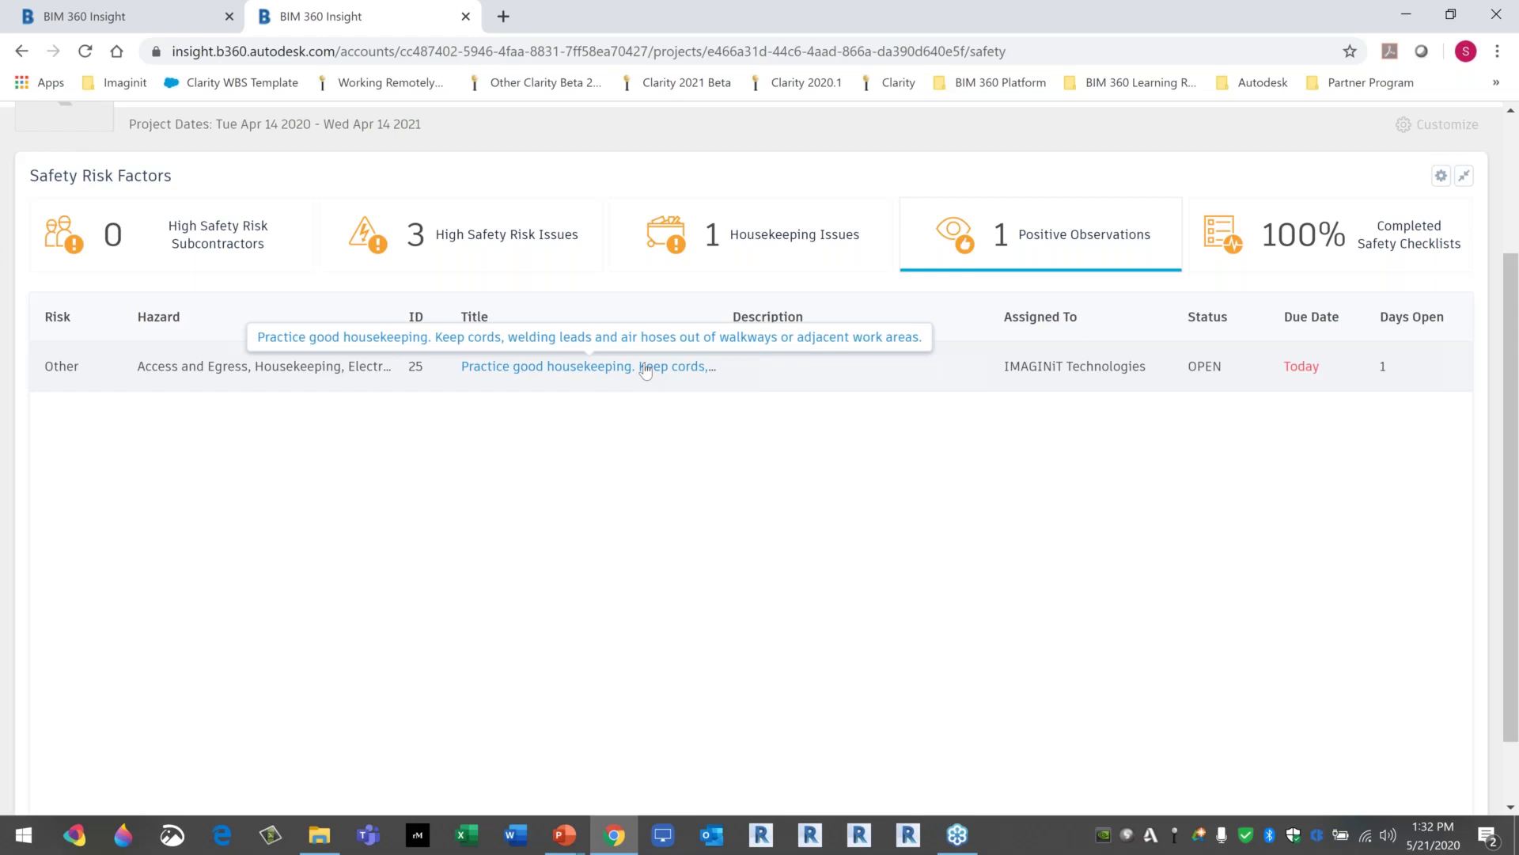
left_click(1326, 245)
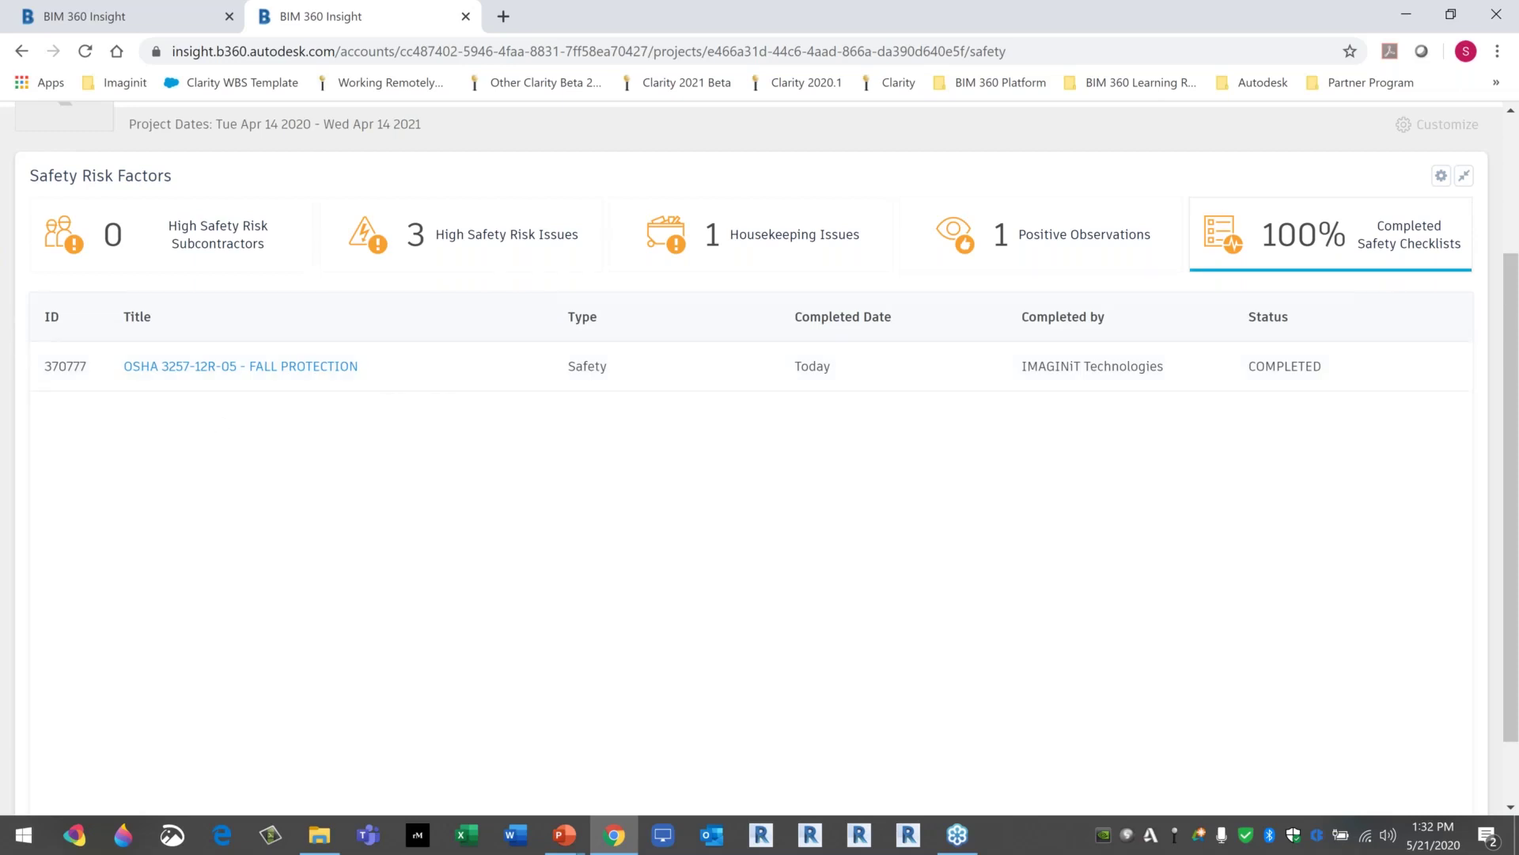
left_click(214, 242)
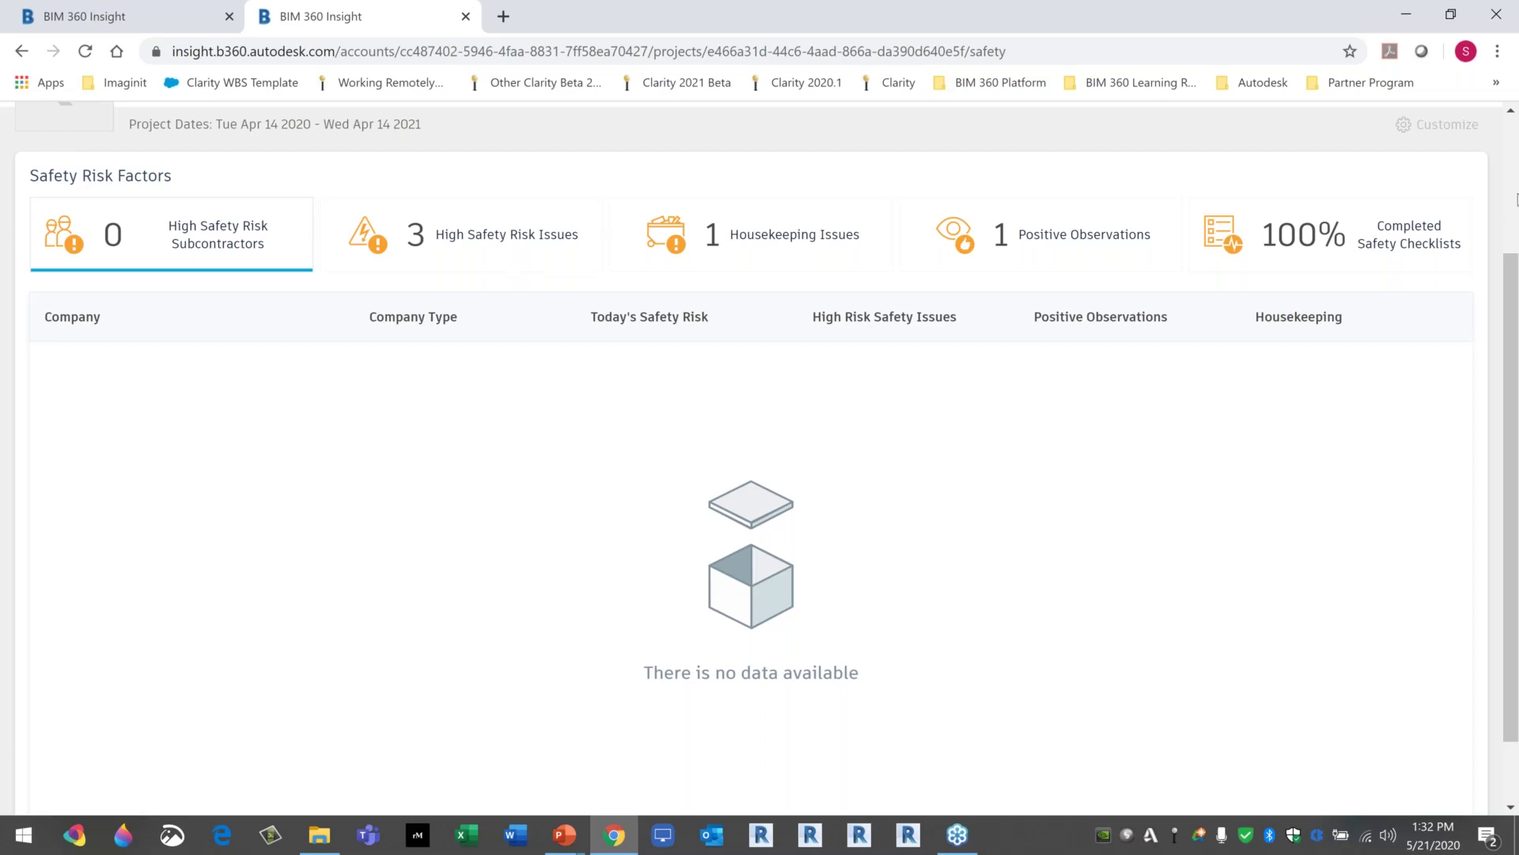
left_click(1465, 179)
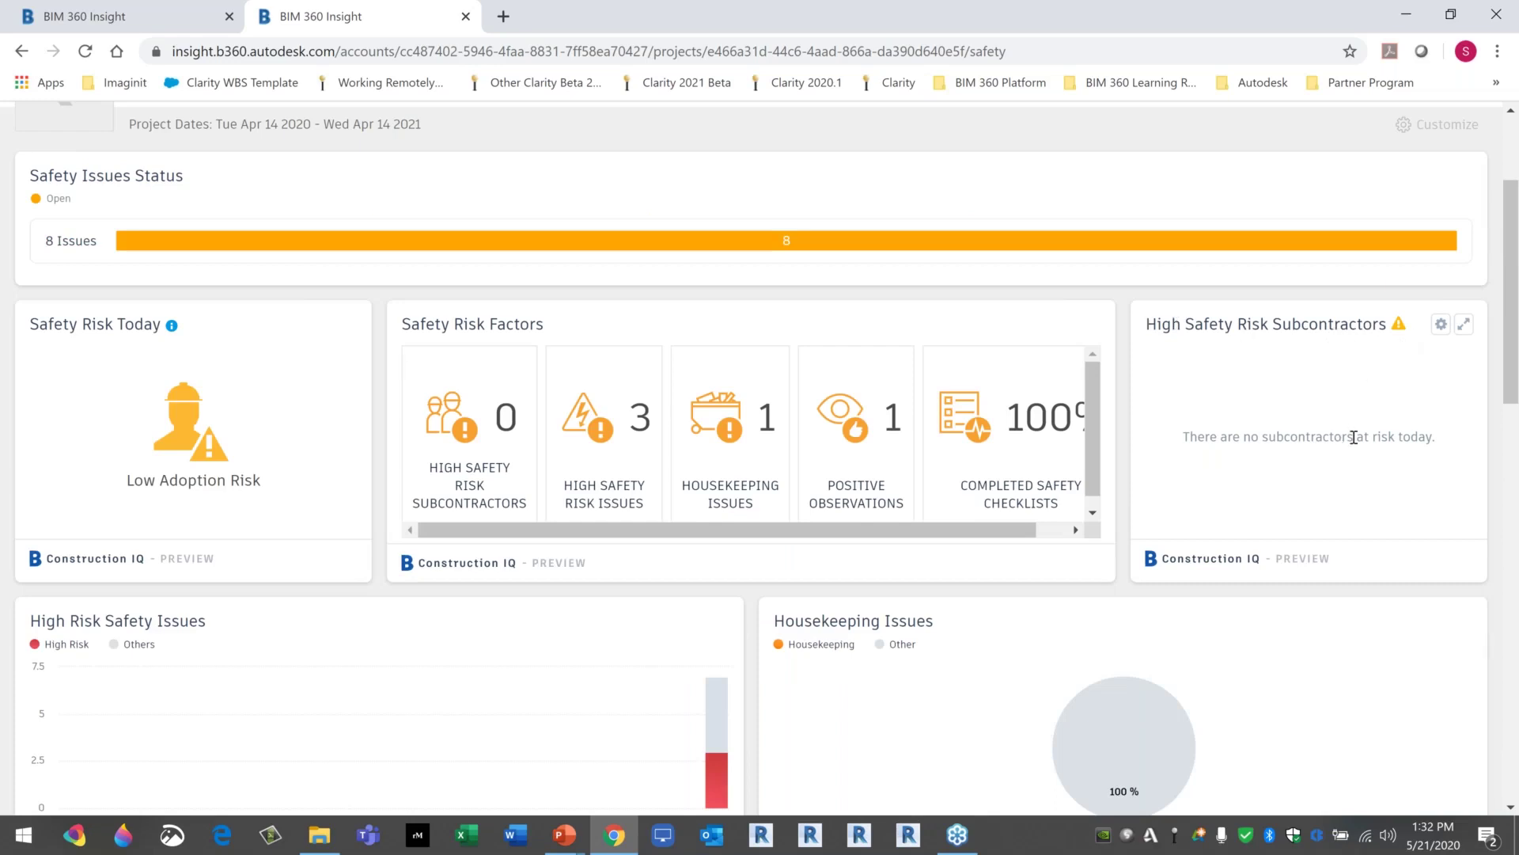
Examine the High Risk Safety Issues, Housekeeping Issues and Positive Observations cards on the Safety dashboard.
scroll(1274, 467, "down", 3)
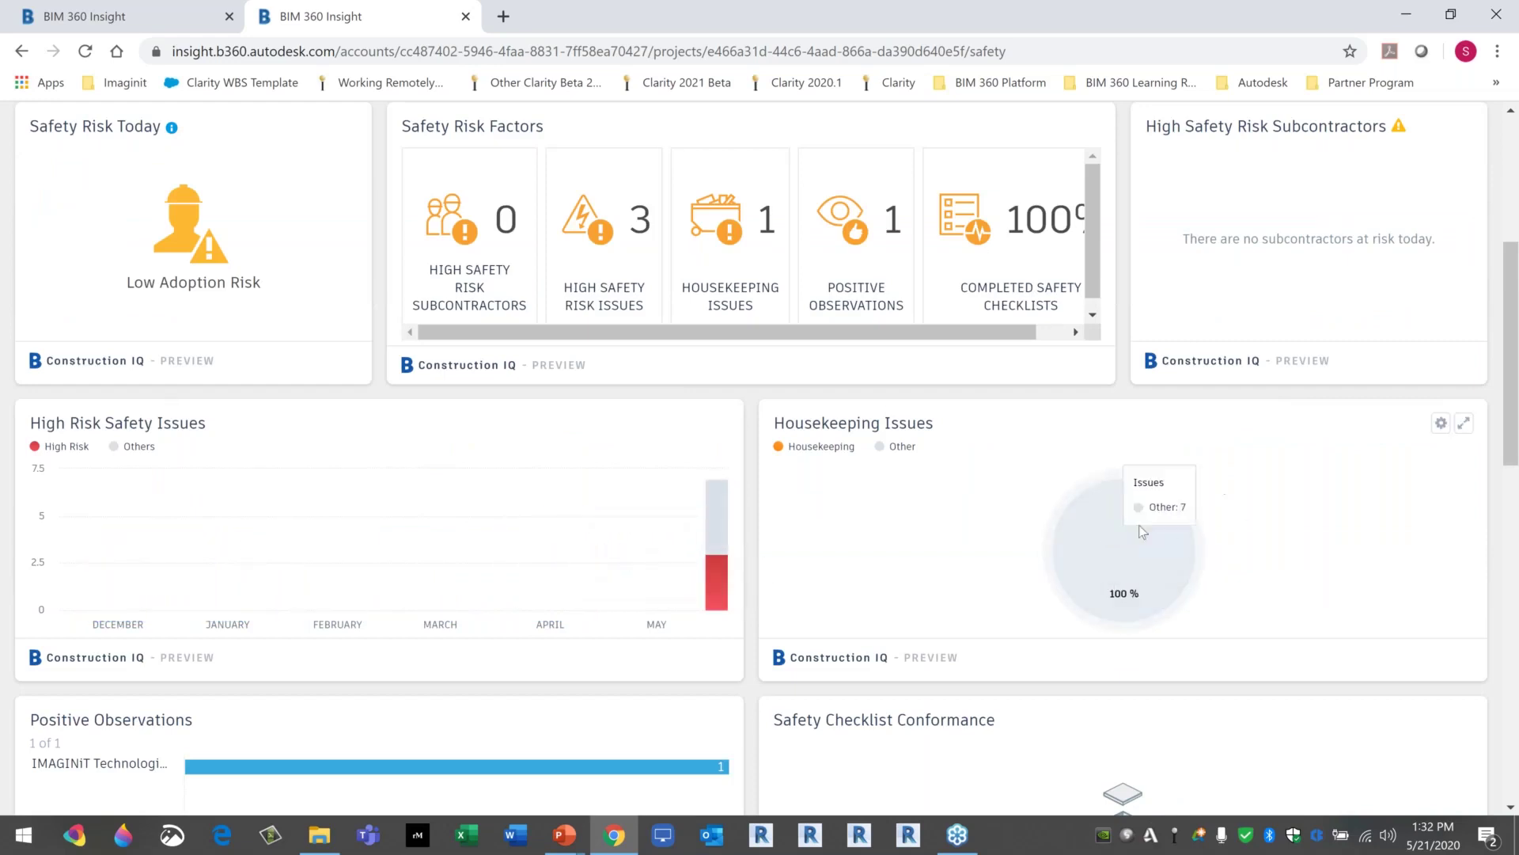
scroll(1142, 559, "down", 2)
scroll(1141, 369, "up", 2)
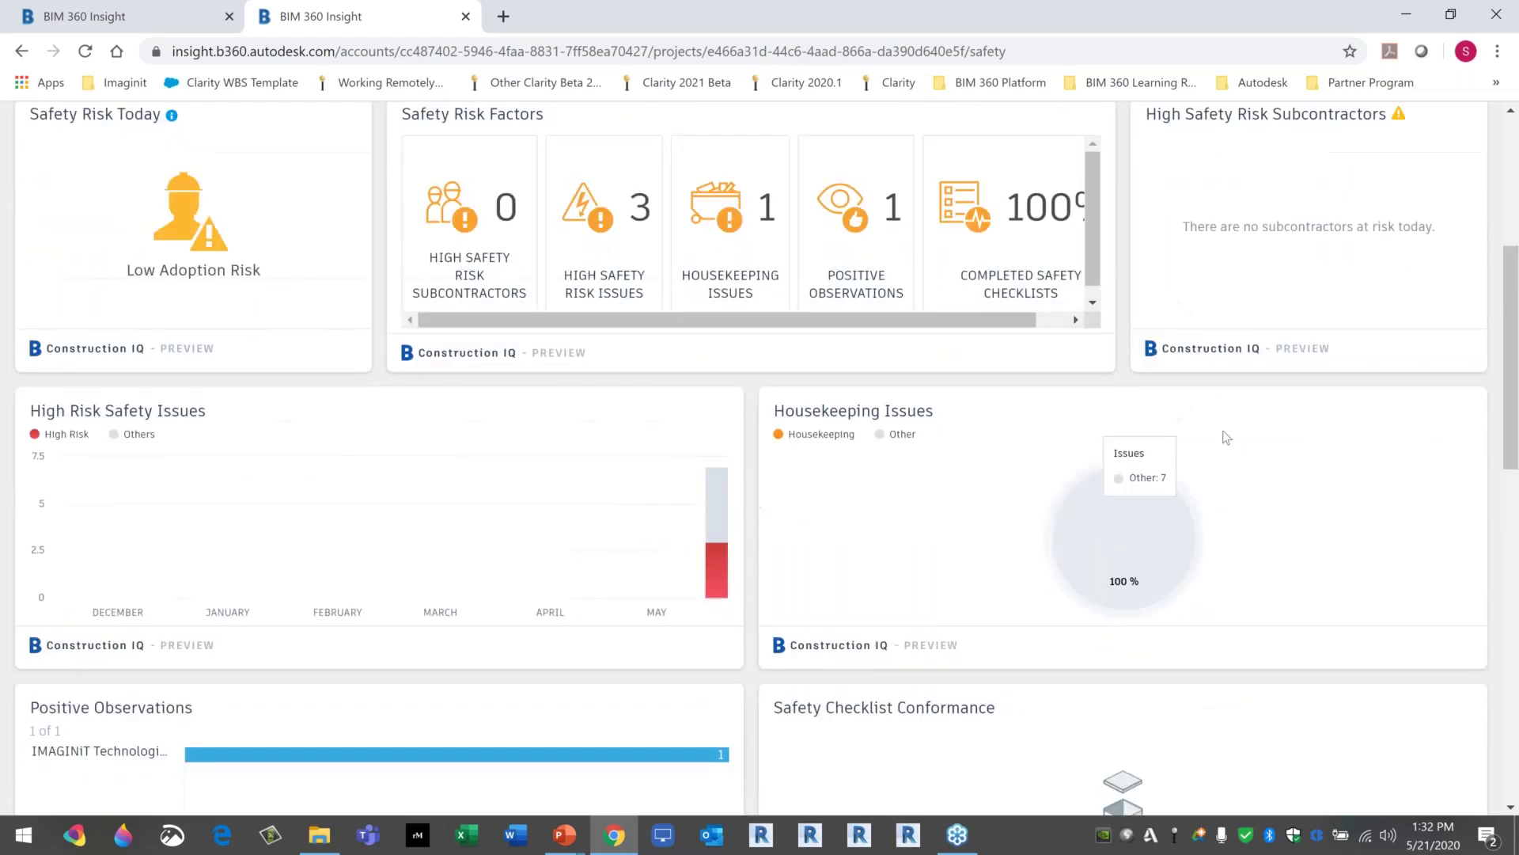
scroll(1124, 594, "down", 4)
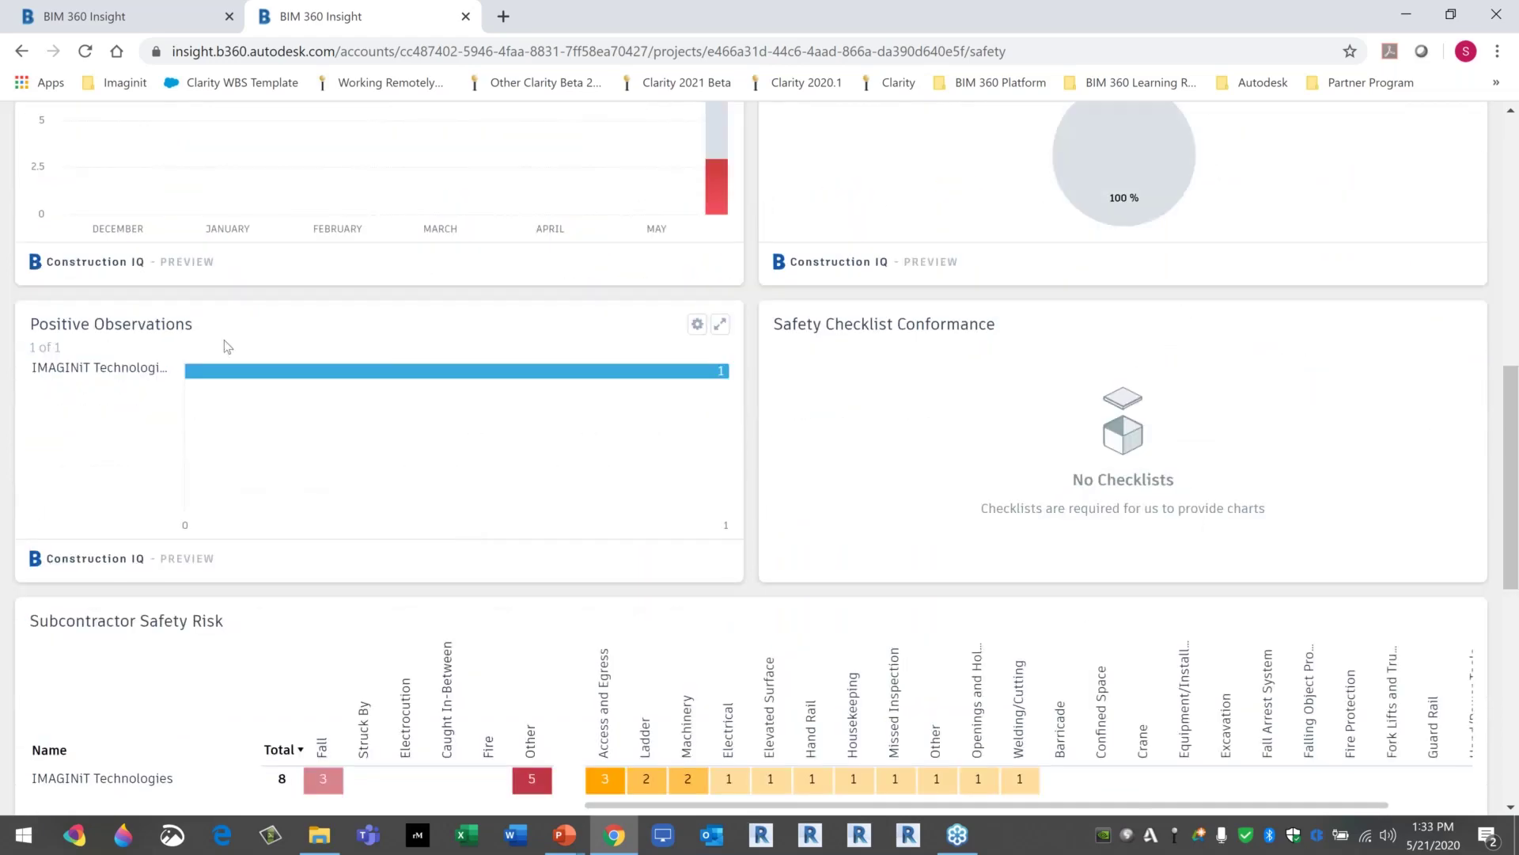
scroll(304, 409, "down", 5)
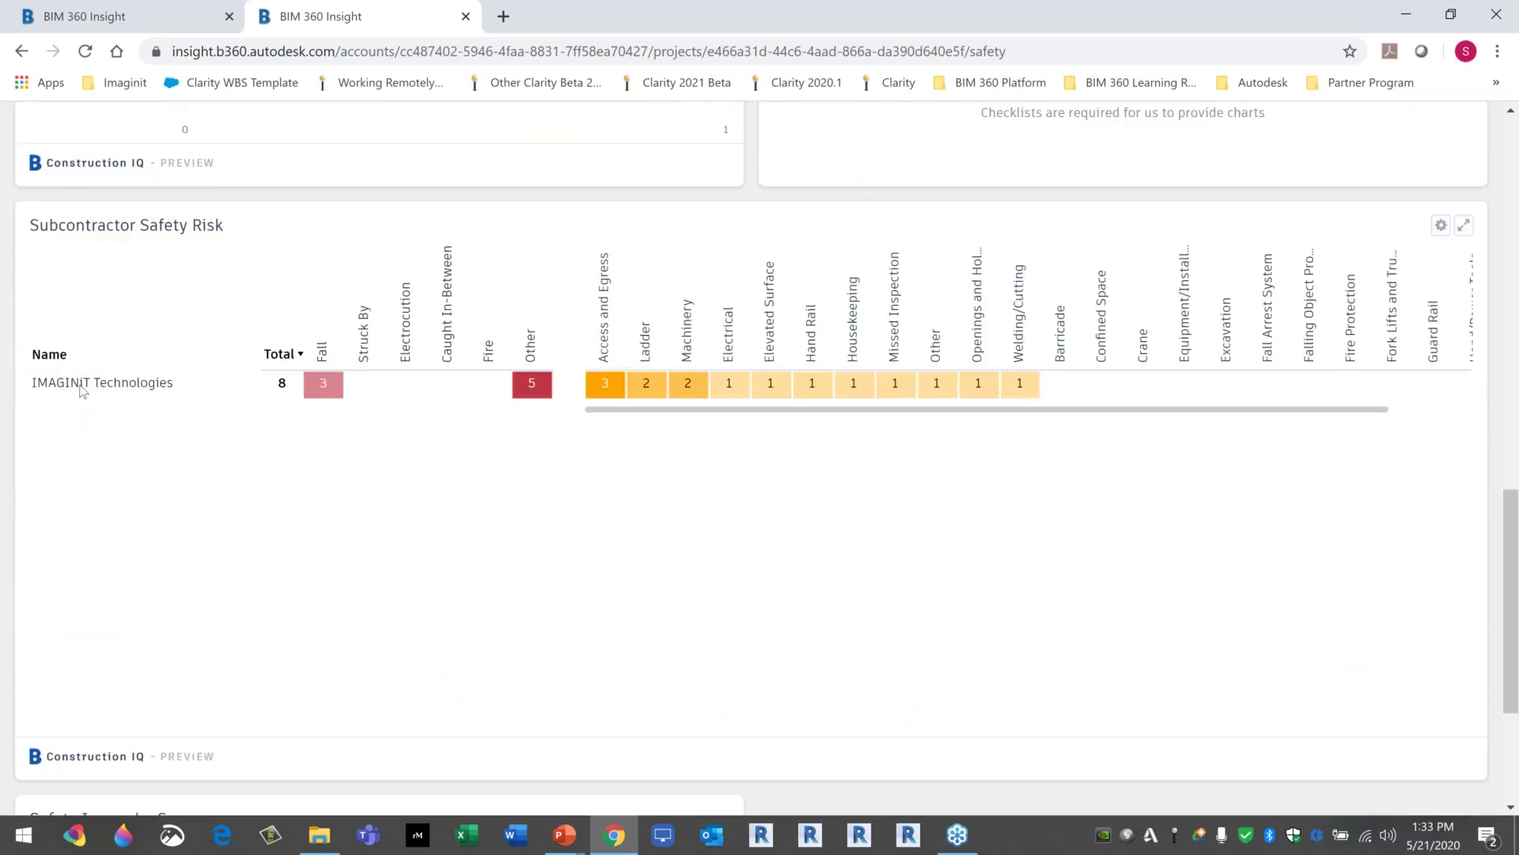
Inspect the risk and hazard categories for IMAGINiT Technologies in the Subcontractor Safety Risk card.
mouse_move(322, 391)
left_click_drag(777, 410, 1061, 424)
scroll(708, 432, "left", 8)
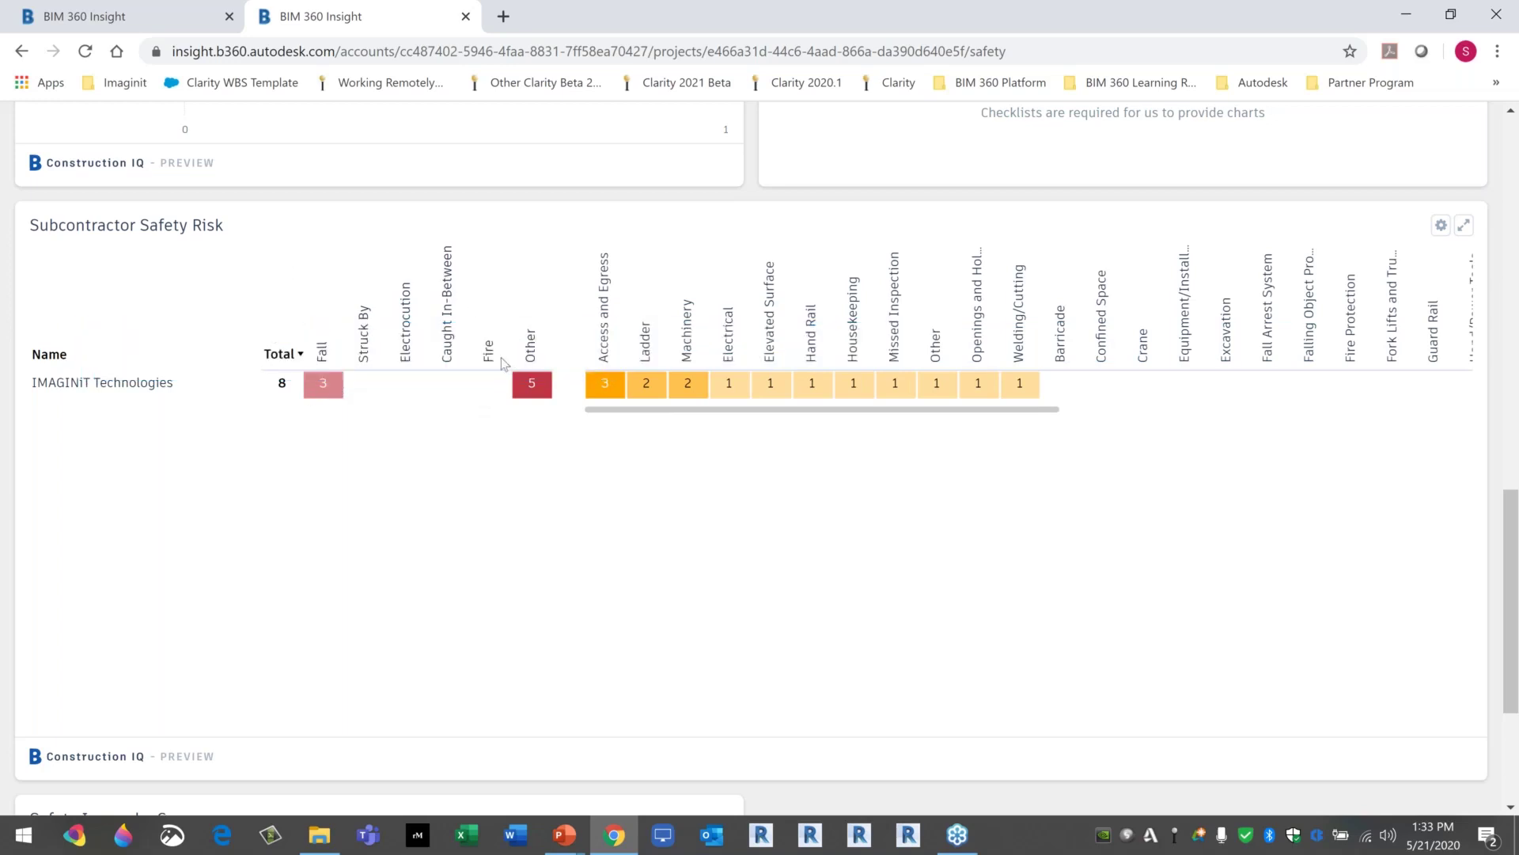
mouse_move(530, 396)
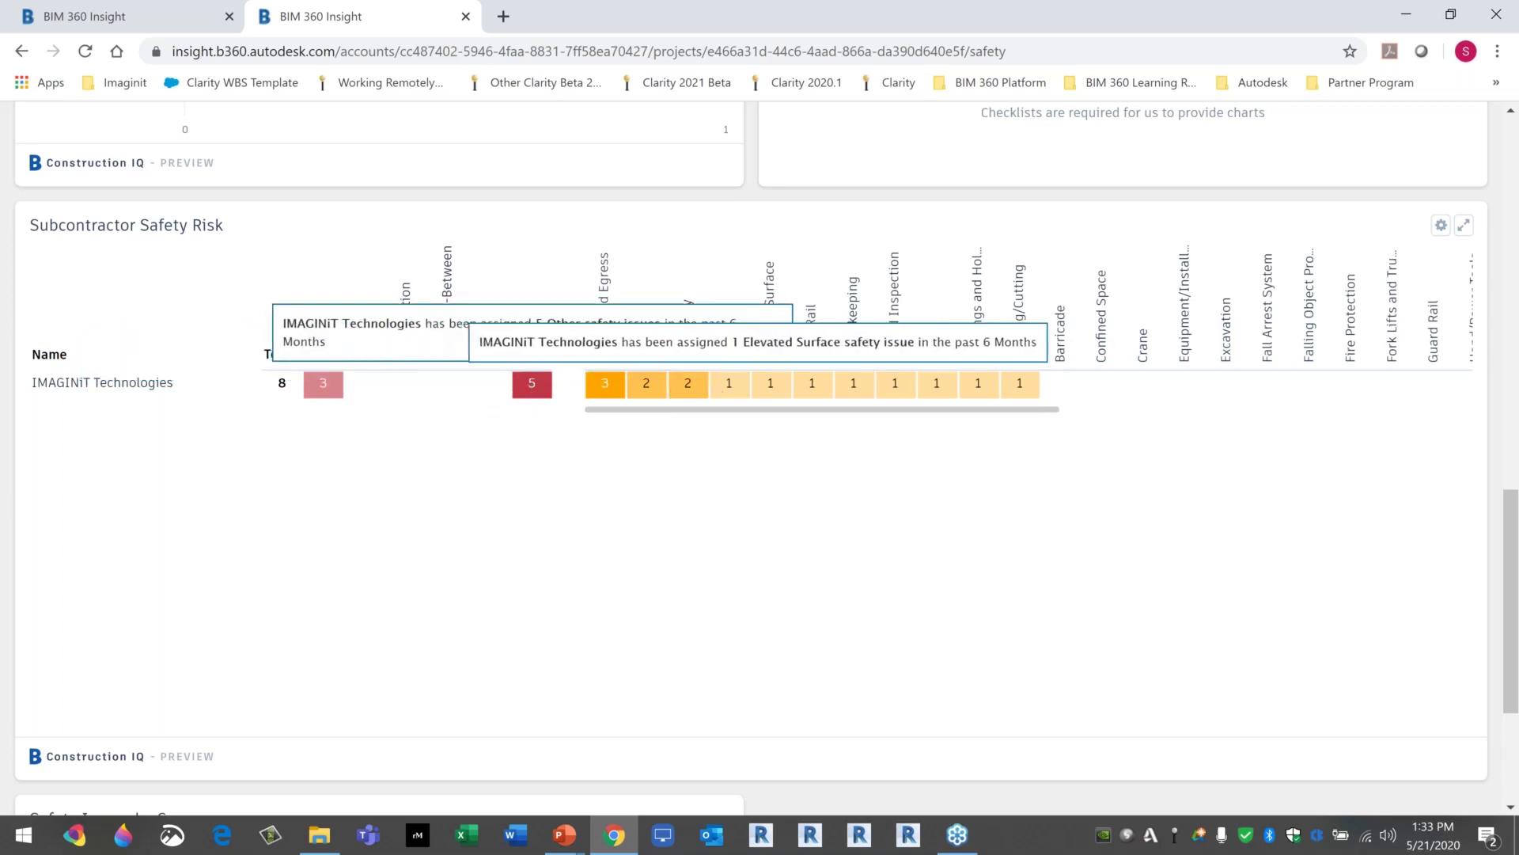
left_click_drag(668, 414, 579, 421)
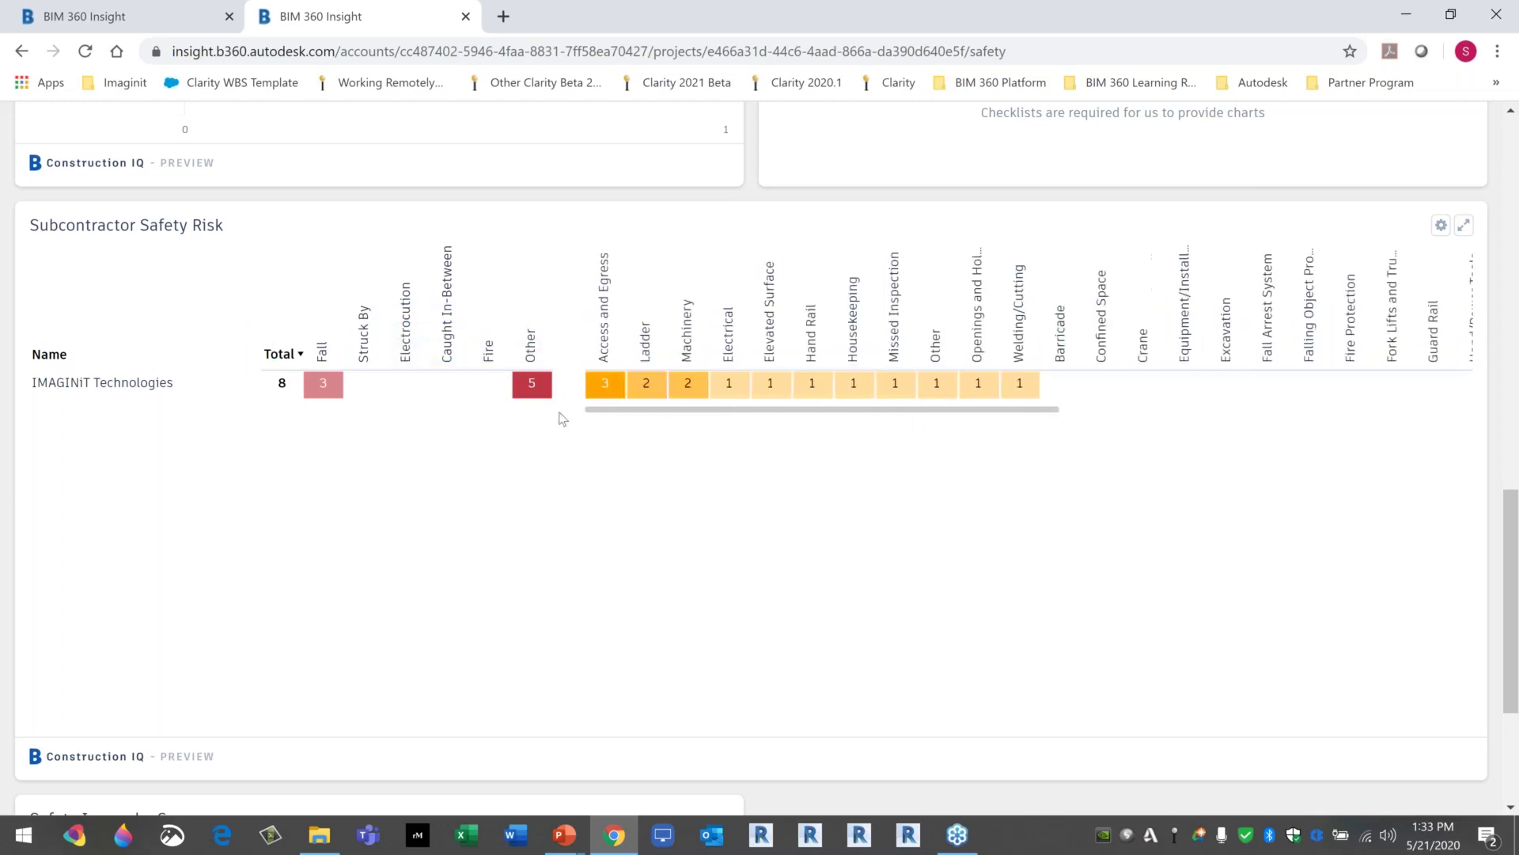
left_click(294, 355)
scroll(500, 509, "up", 14)
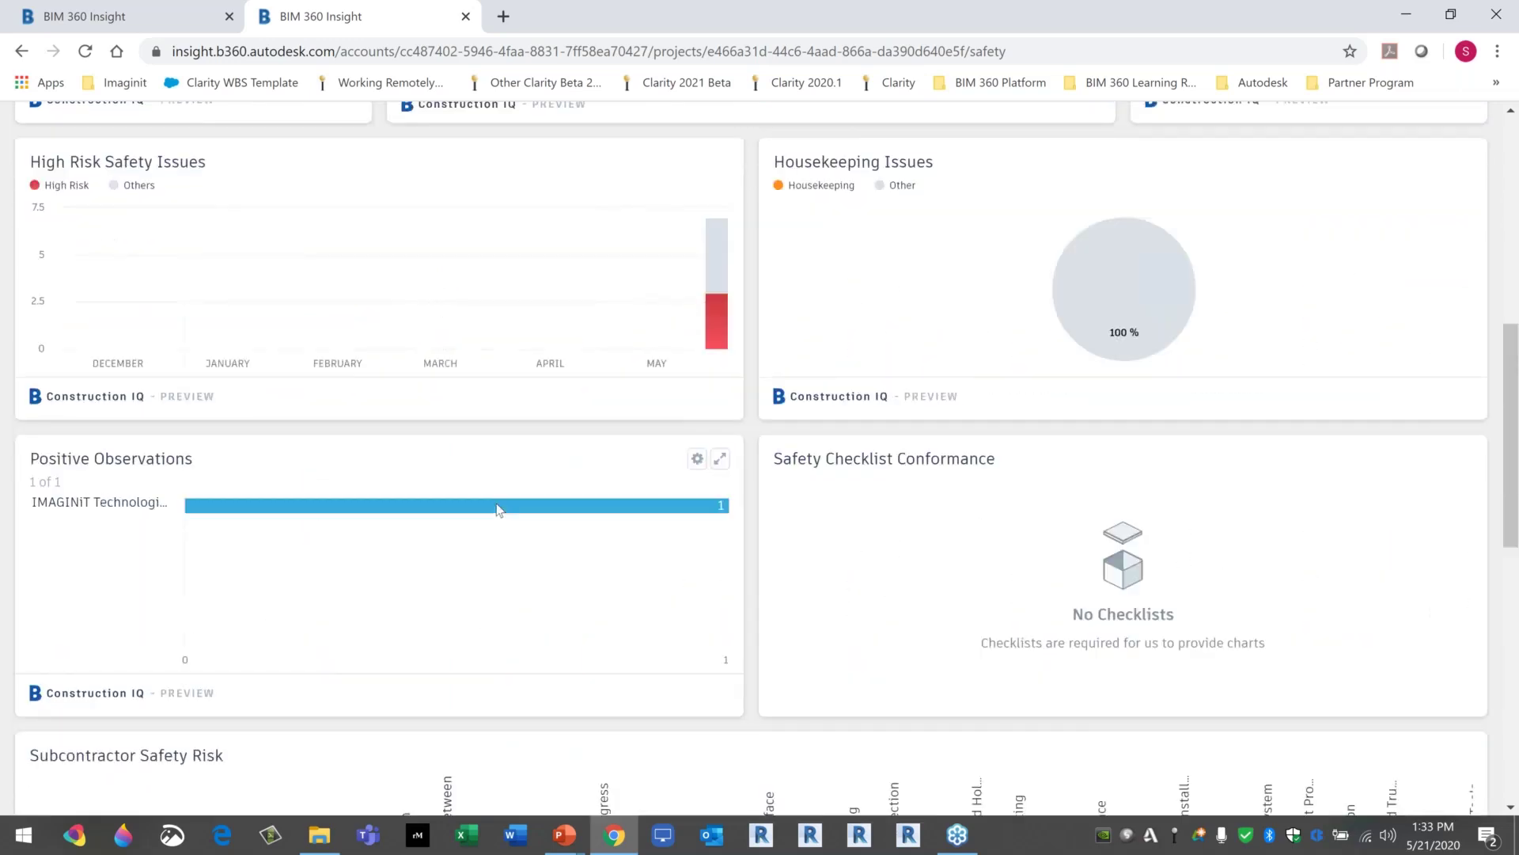
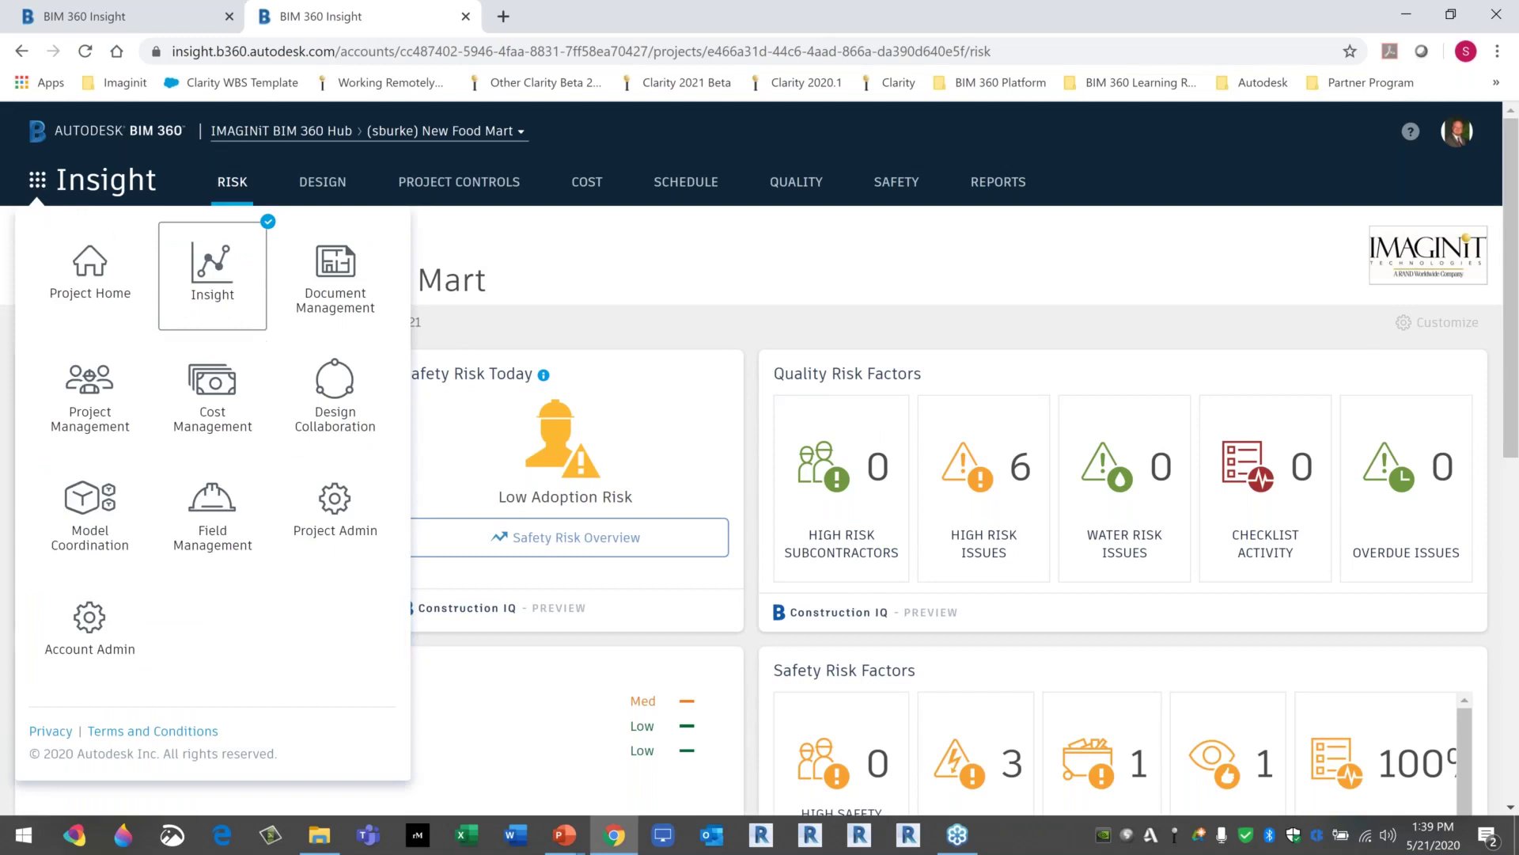
Open a member's profile from the Account Admin member directory, view the editable access levels, and cancel the edit.
left_click(85, 637)
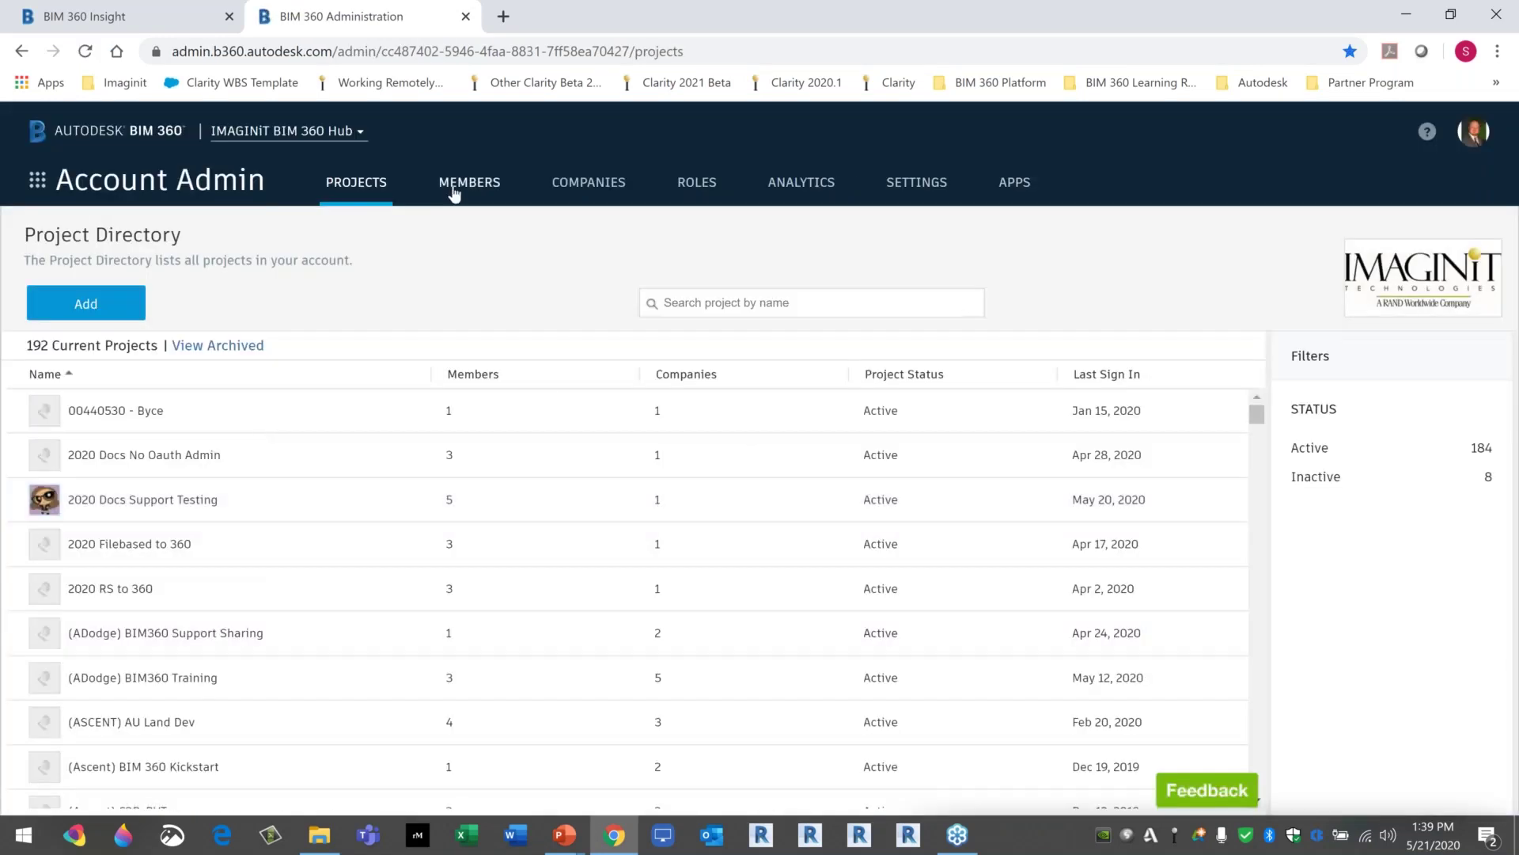
left_click(462, 190)
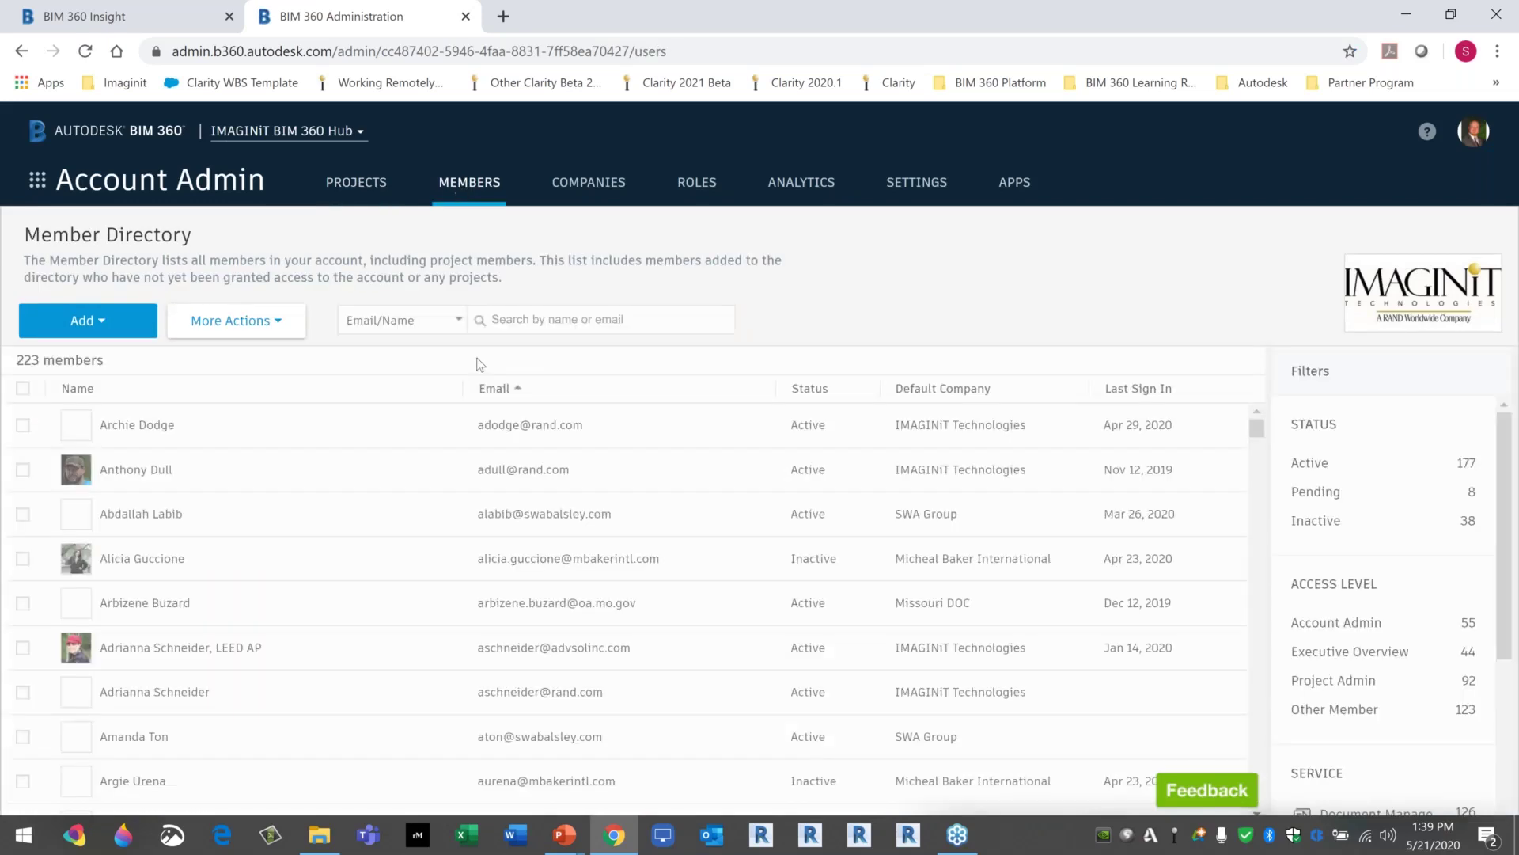
left_click(619, 434)
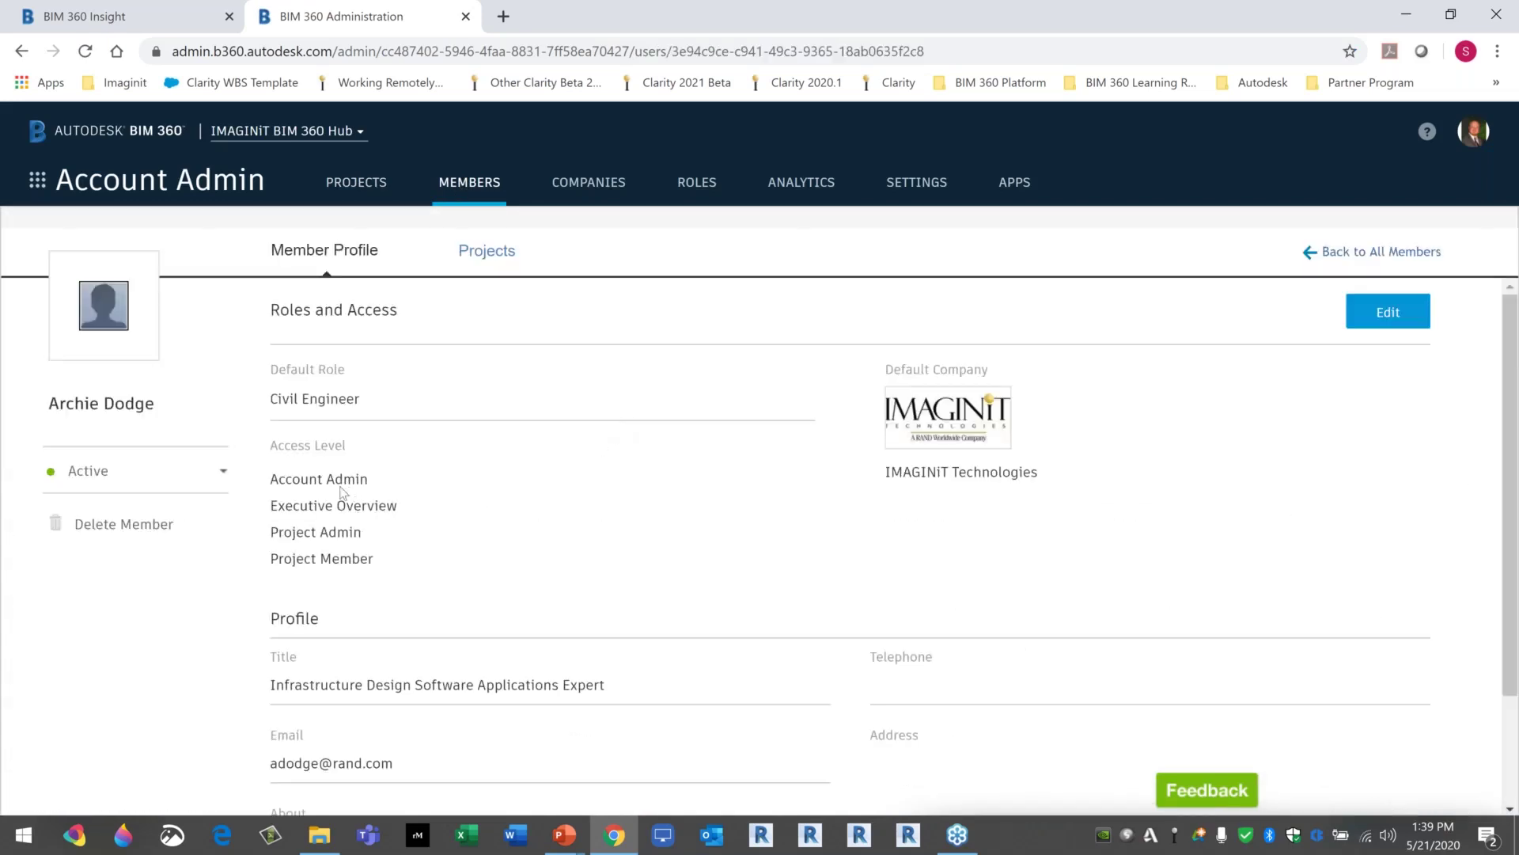
left_click(1361, 322)
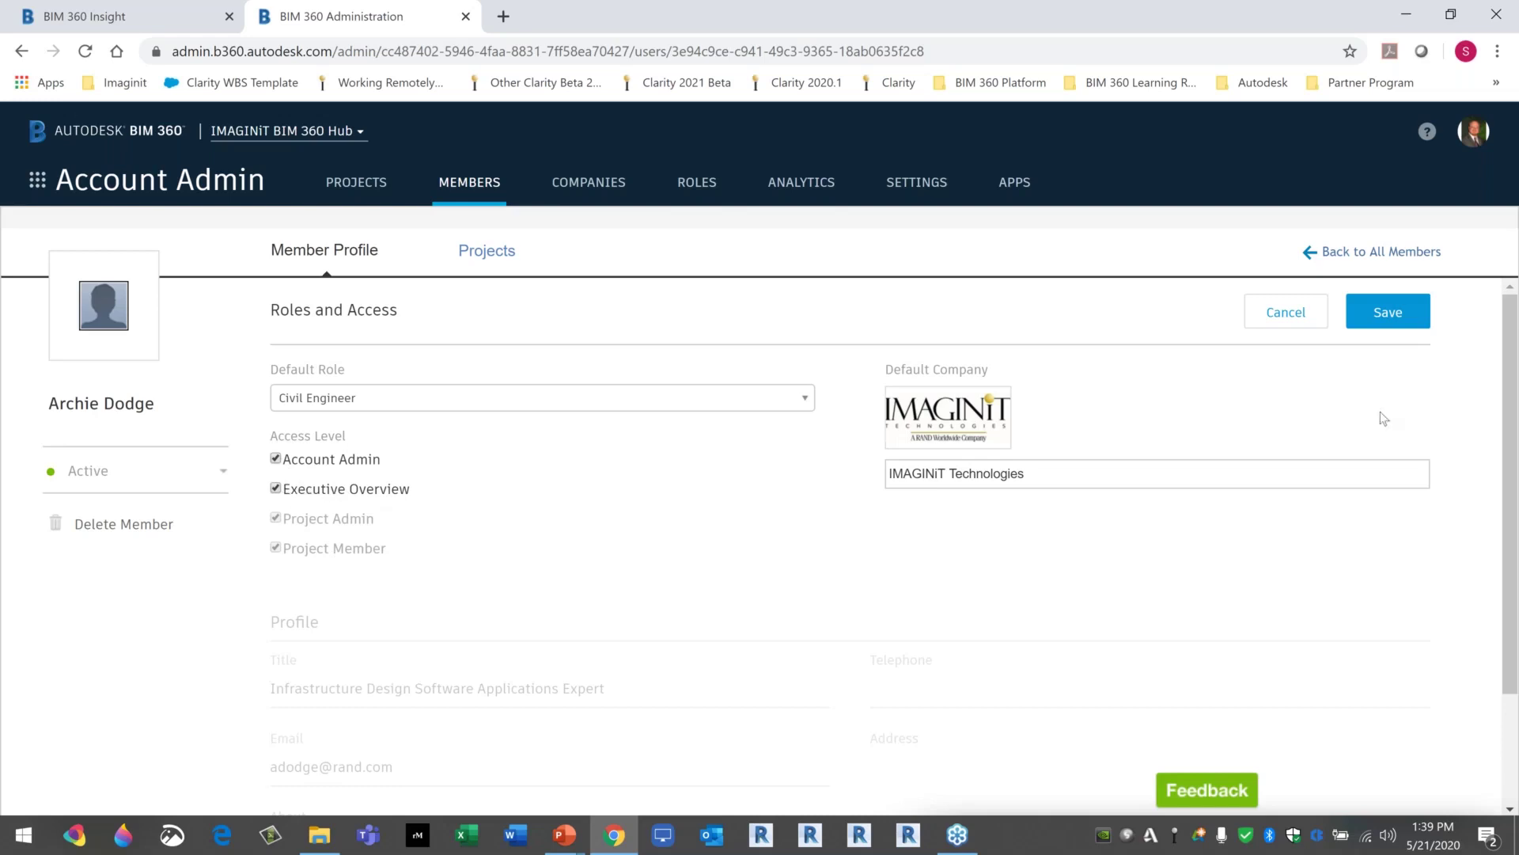
left_click(1309, 310)
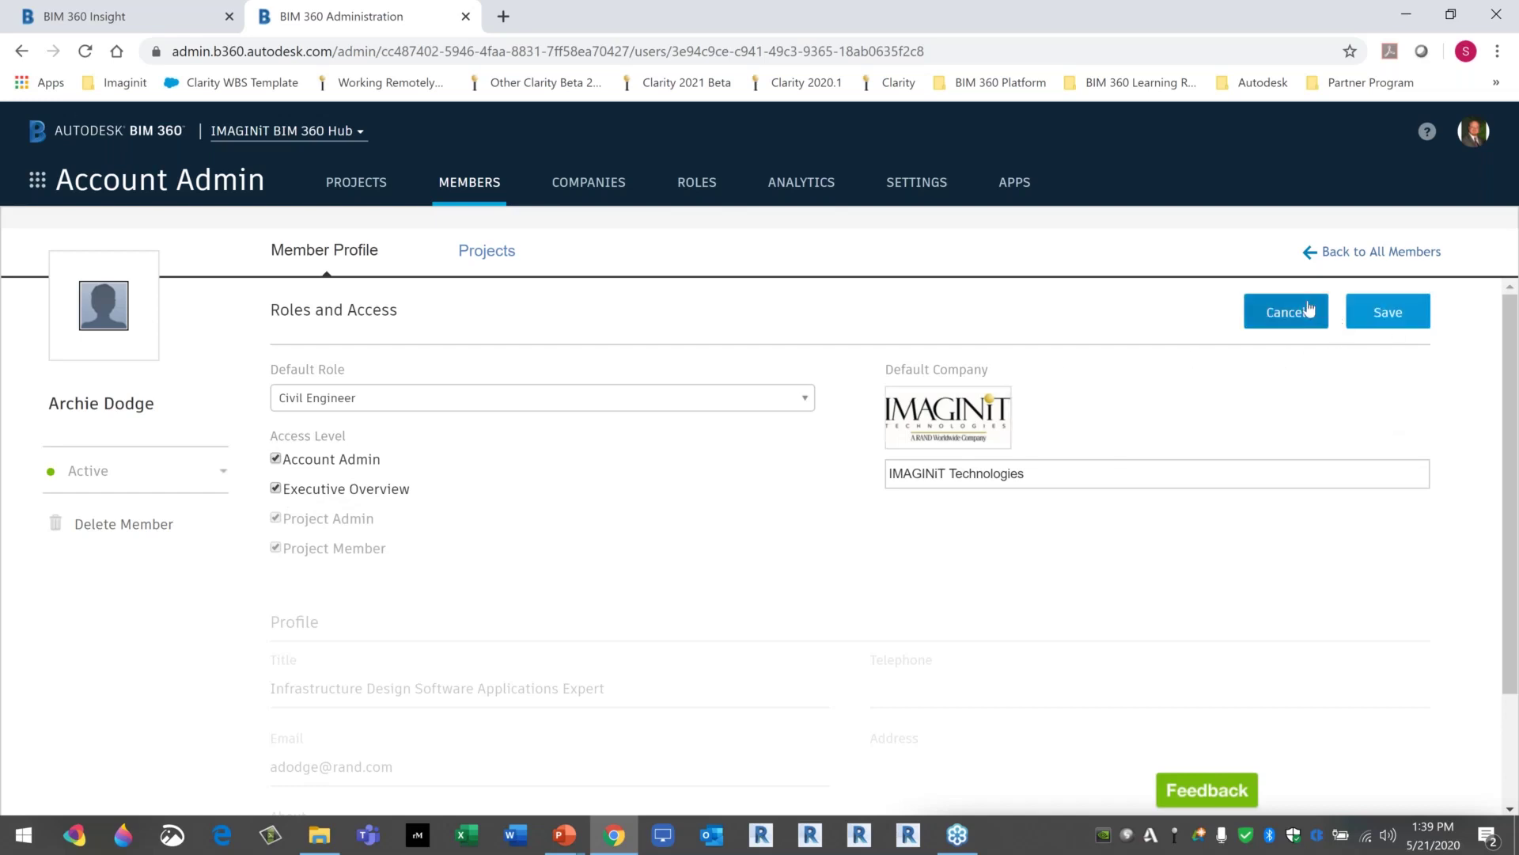
Return from Account Admin to Insight and switch from the New Food Mart project to the IMAGINiT BIM 360 Hub account.
left_click(38, 180)
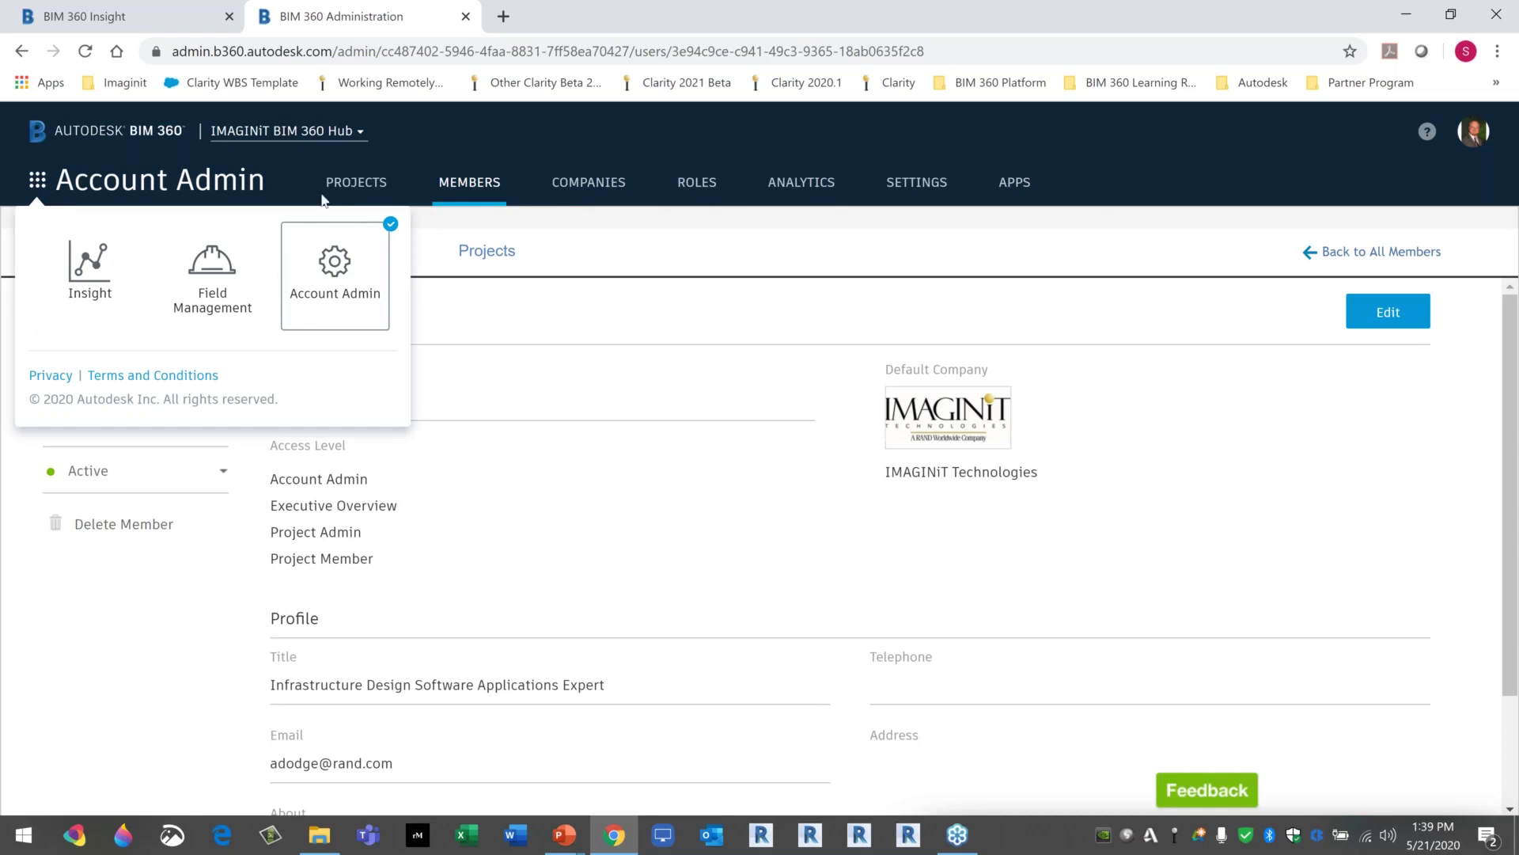
left_click(335, 273)
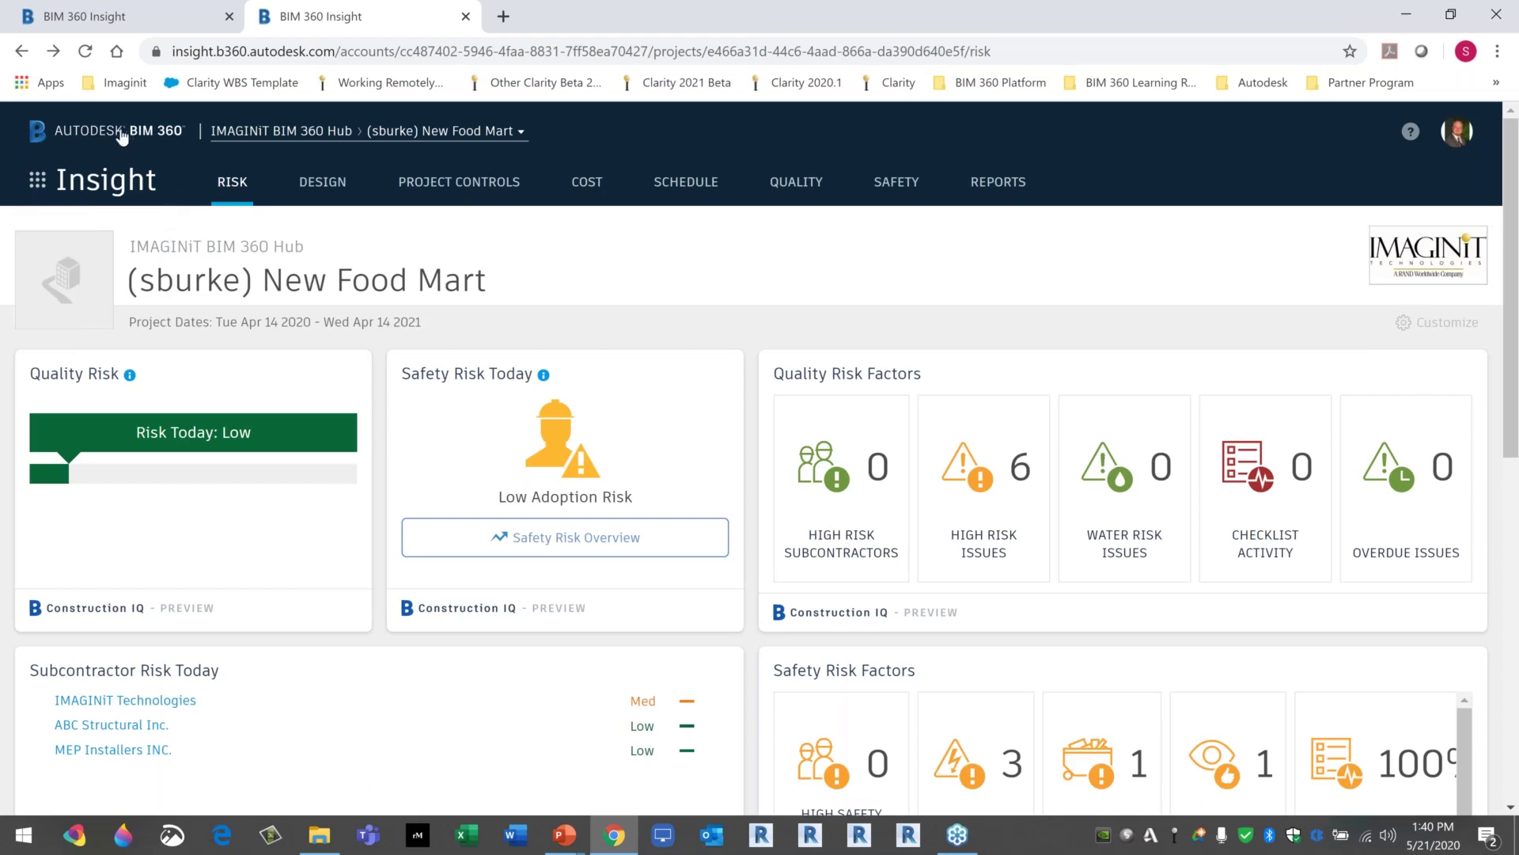
left_click(268, 136)
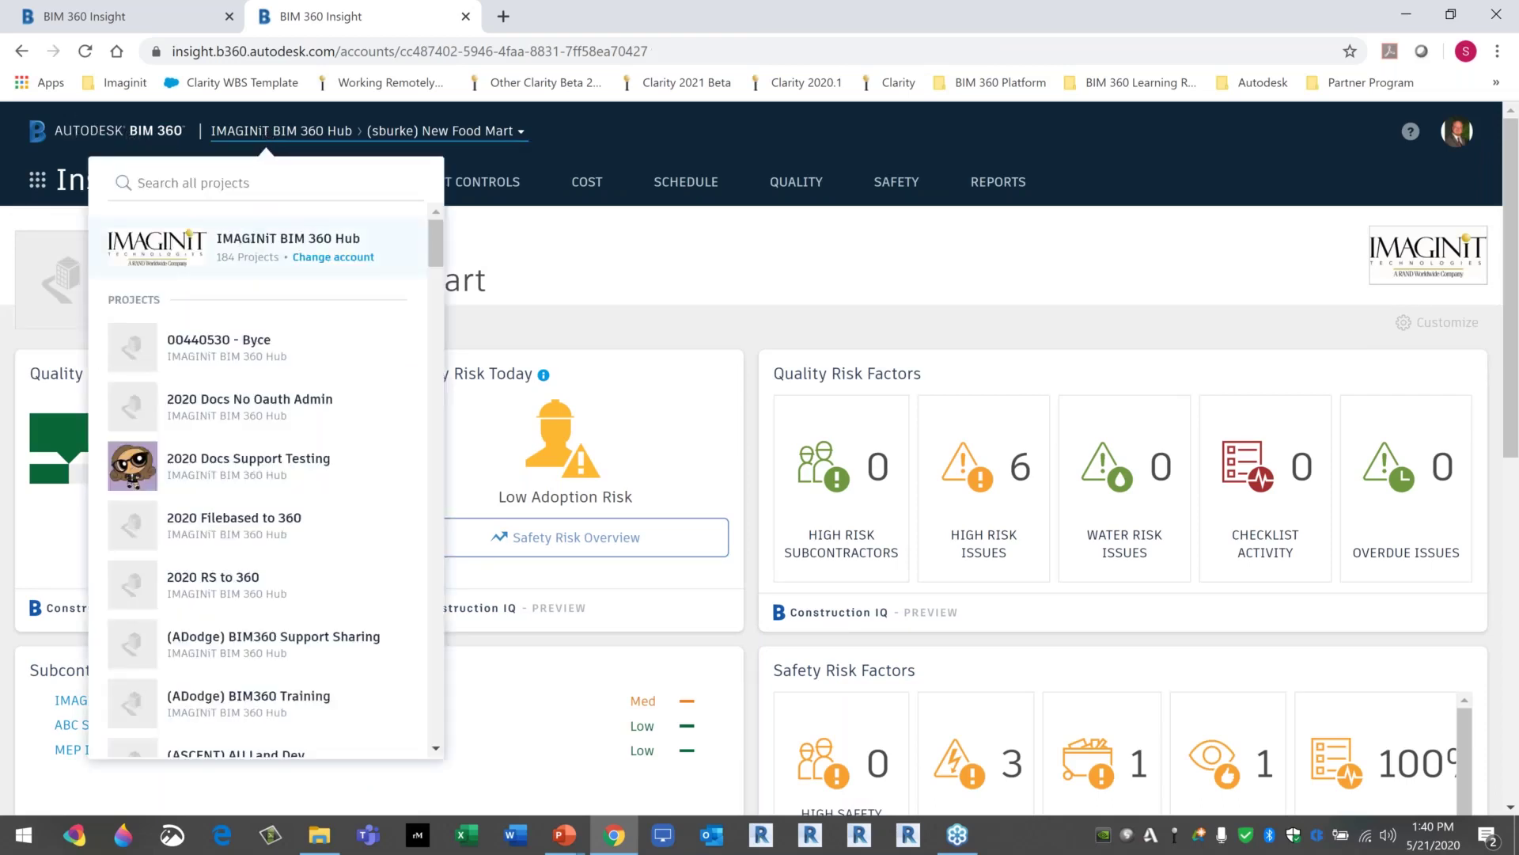
left_click(241, 240)
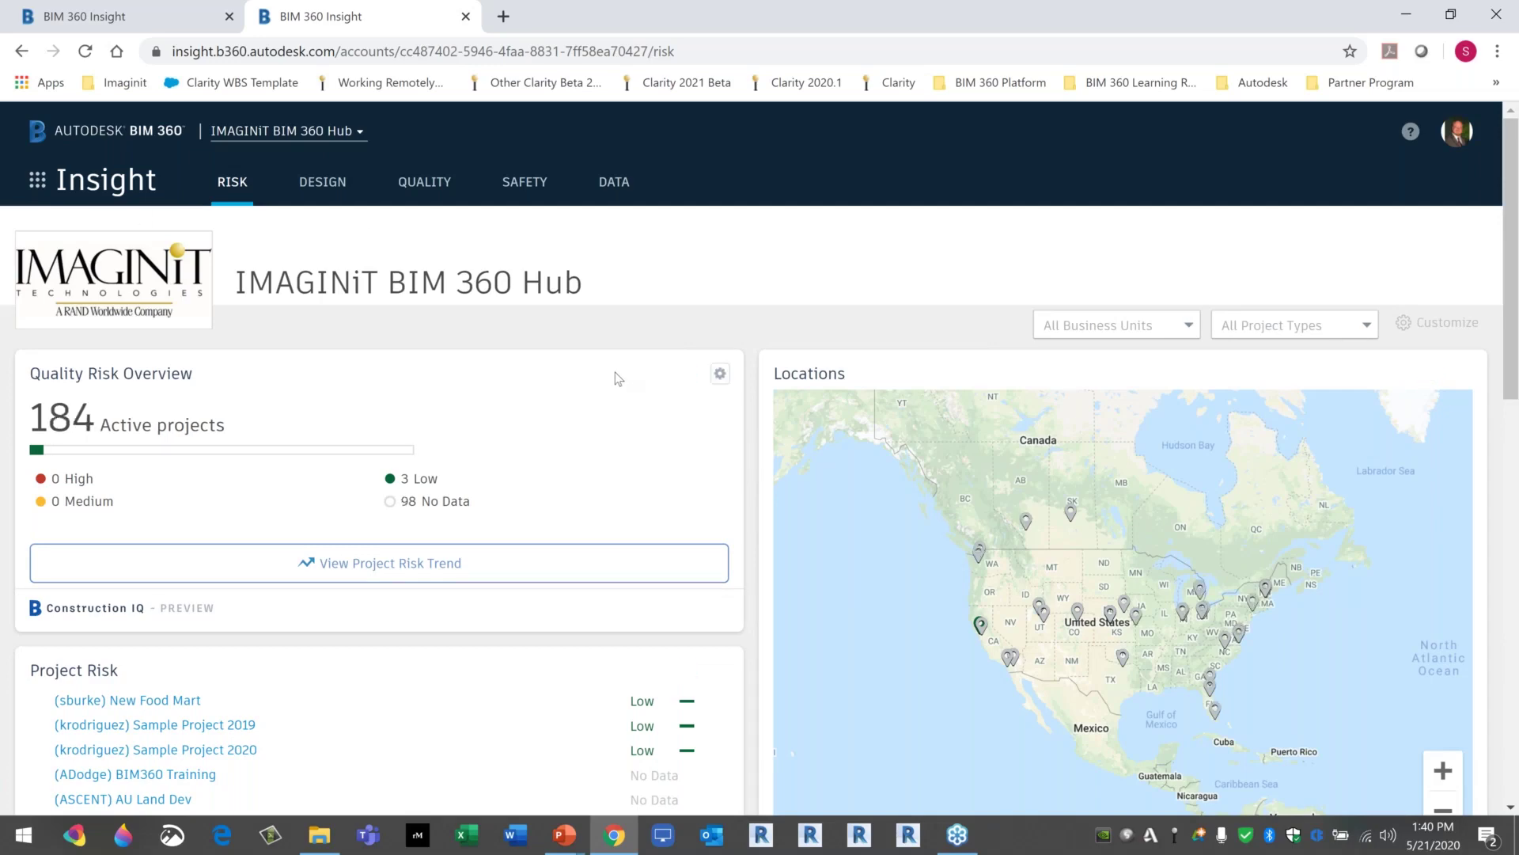
Explore the project locations on the account Risk dashboard's Locations map, zooming in and back out to North America.
scroll(615, 372, "down", 1)
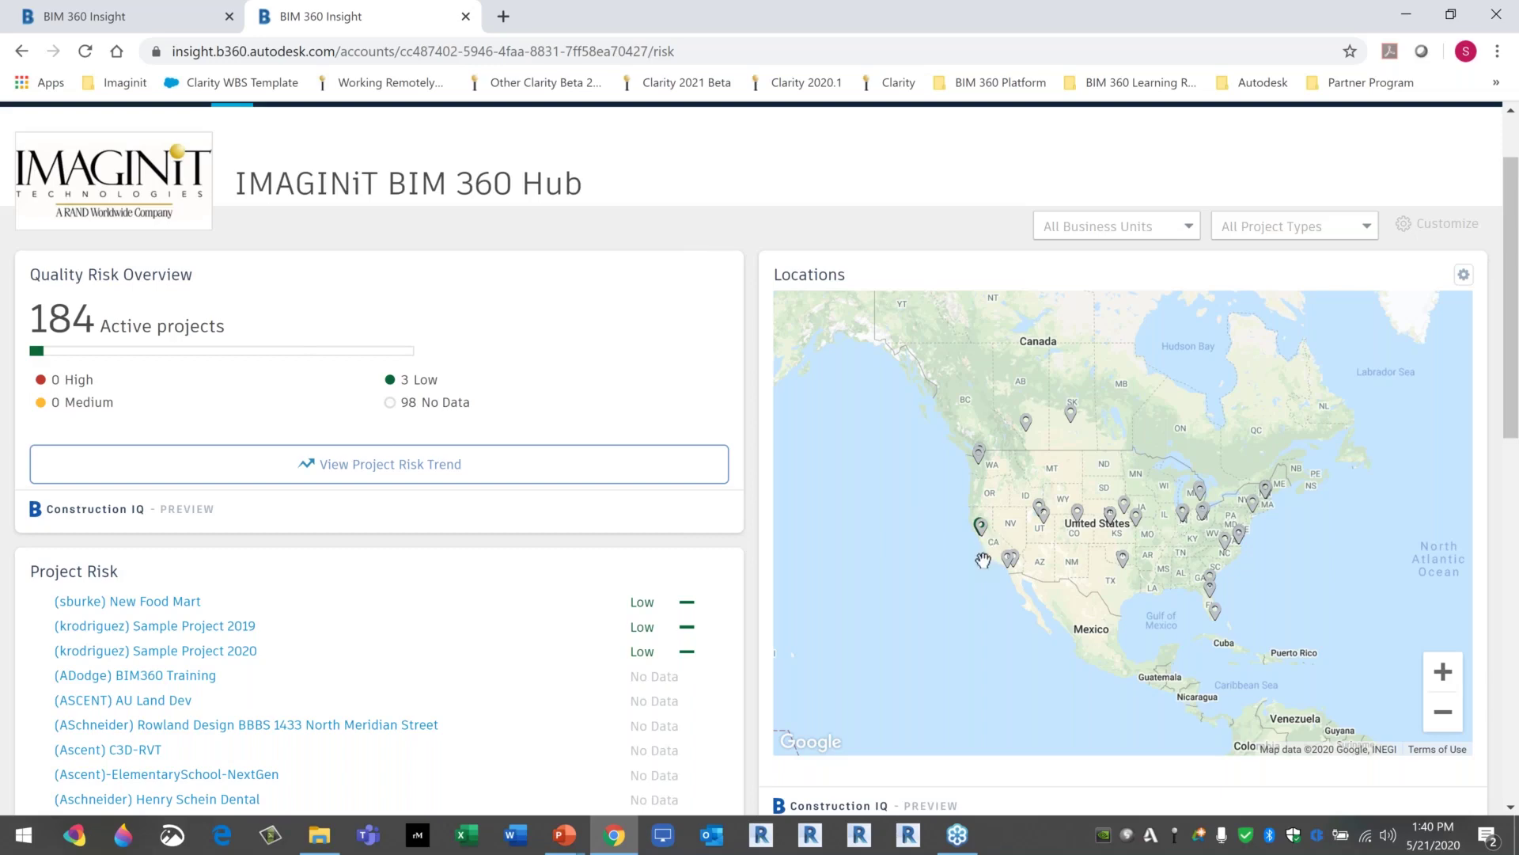
scroll(988, 607, "up", 2)
scroll(987, 606, "down", 3)
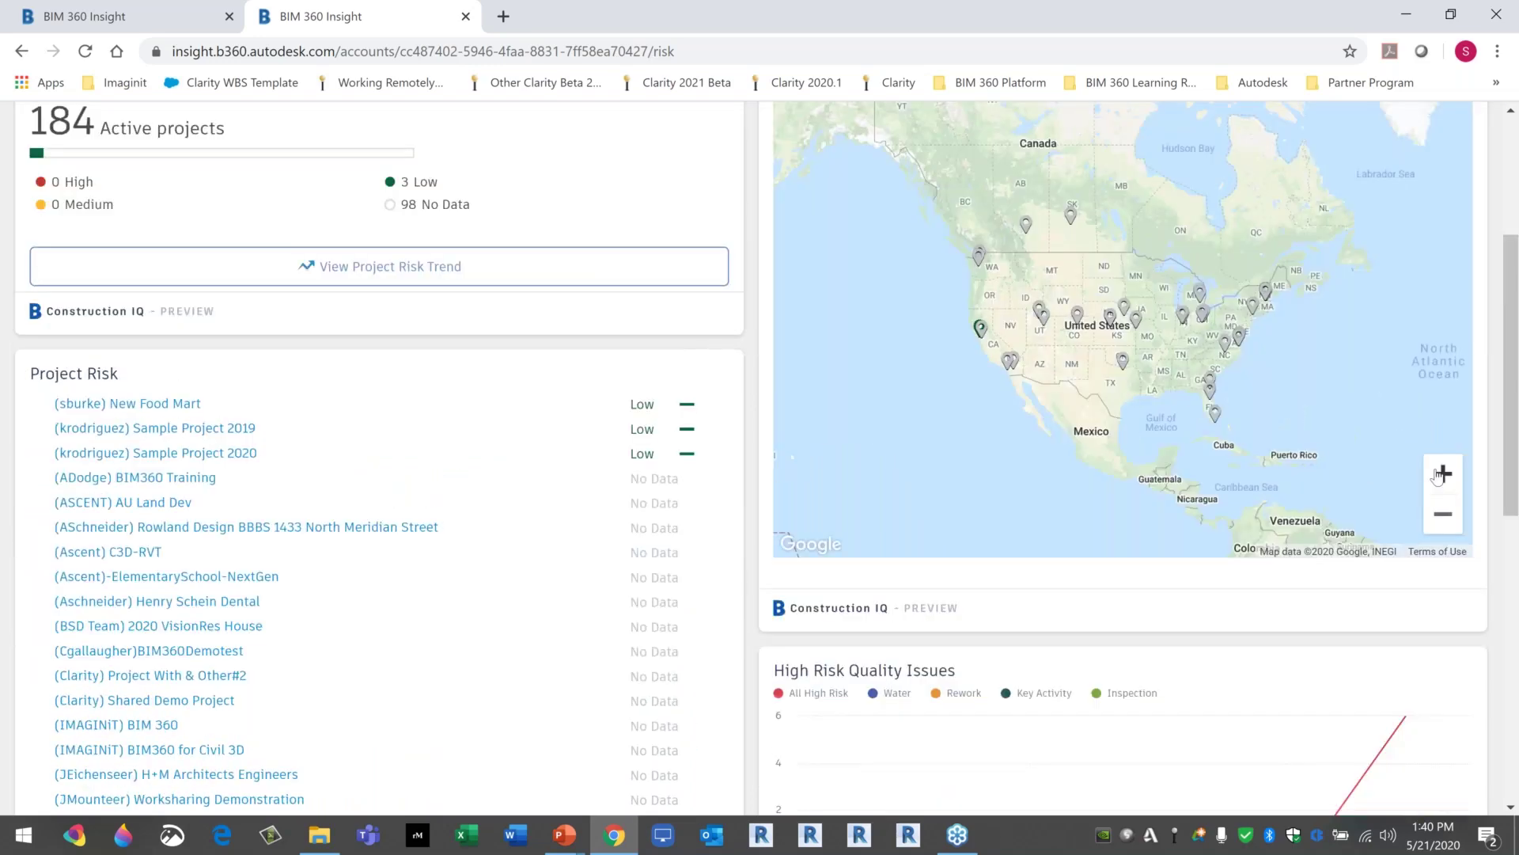
scroll(1016, 445, "up", 3)
left_click_drag(1017, 446, 1465, 404)
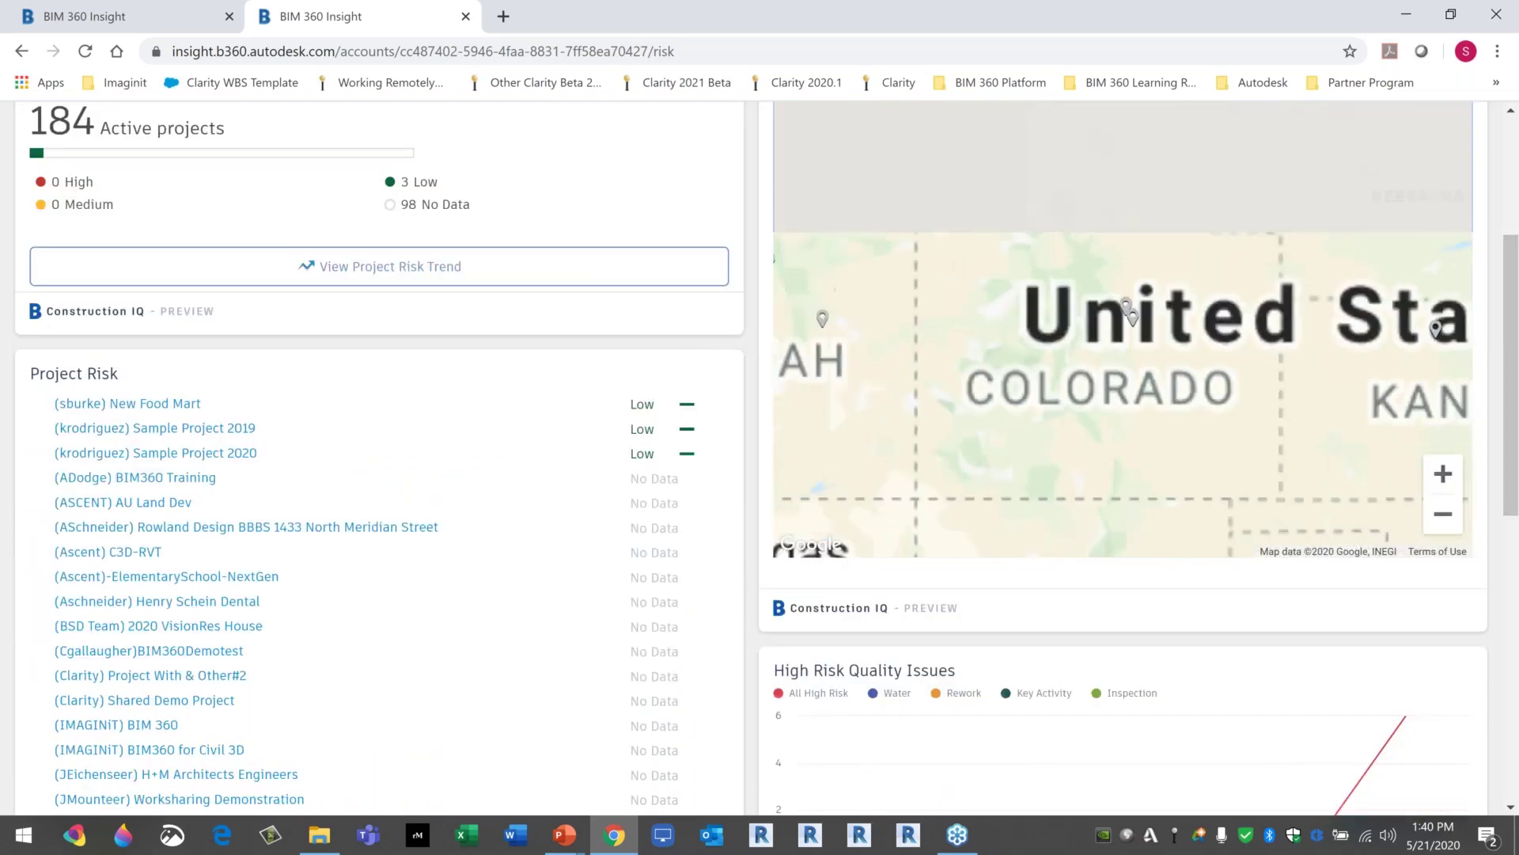
left_click_drag(871, 317, 1109, 346)
left_click_drag(1235, 293, 809, 411)
left_click(1442, 515)
left_click(1442, 514)
left_click_drag(1102, 312, 1058, 319)
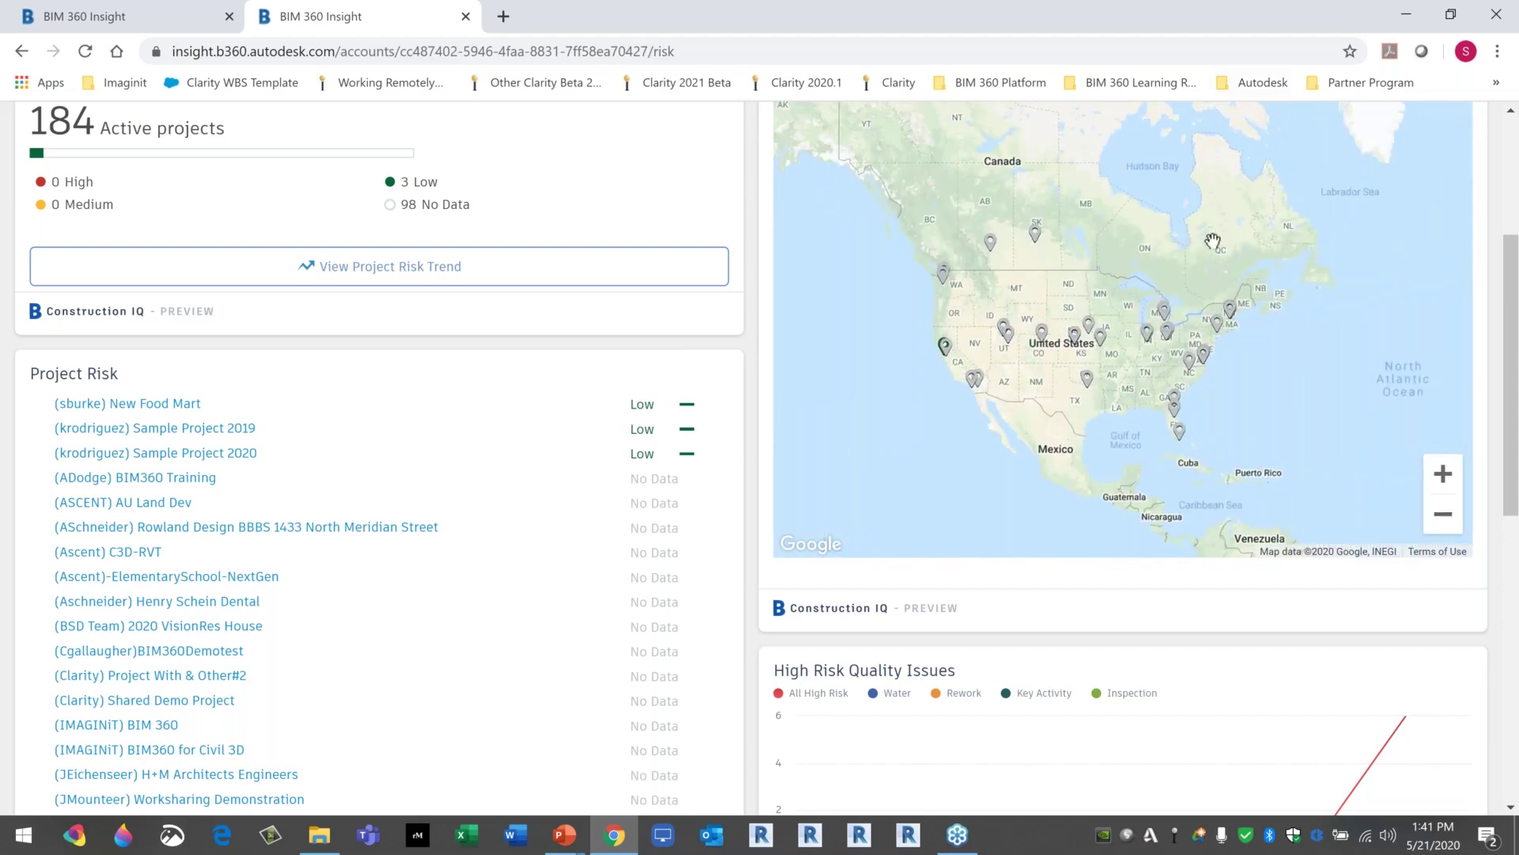
View the available business unit and project type filters for the account Risk dashboard without selecting any.
scroll(1213, 241, "up", 1)
scroll(1213, 241, "up", 3)
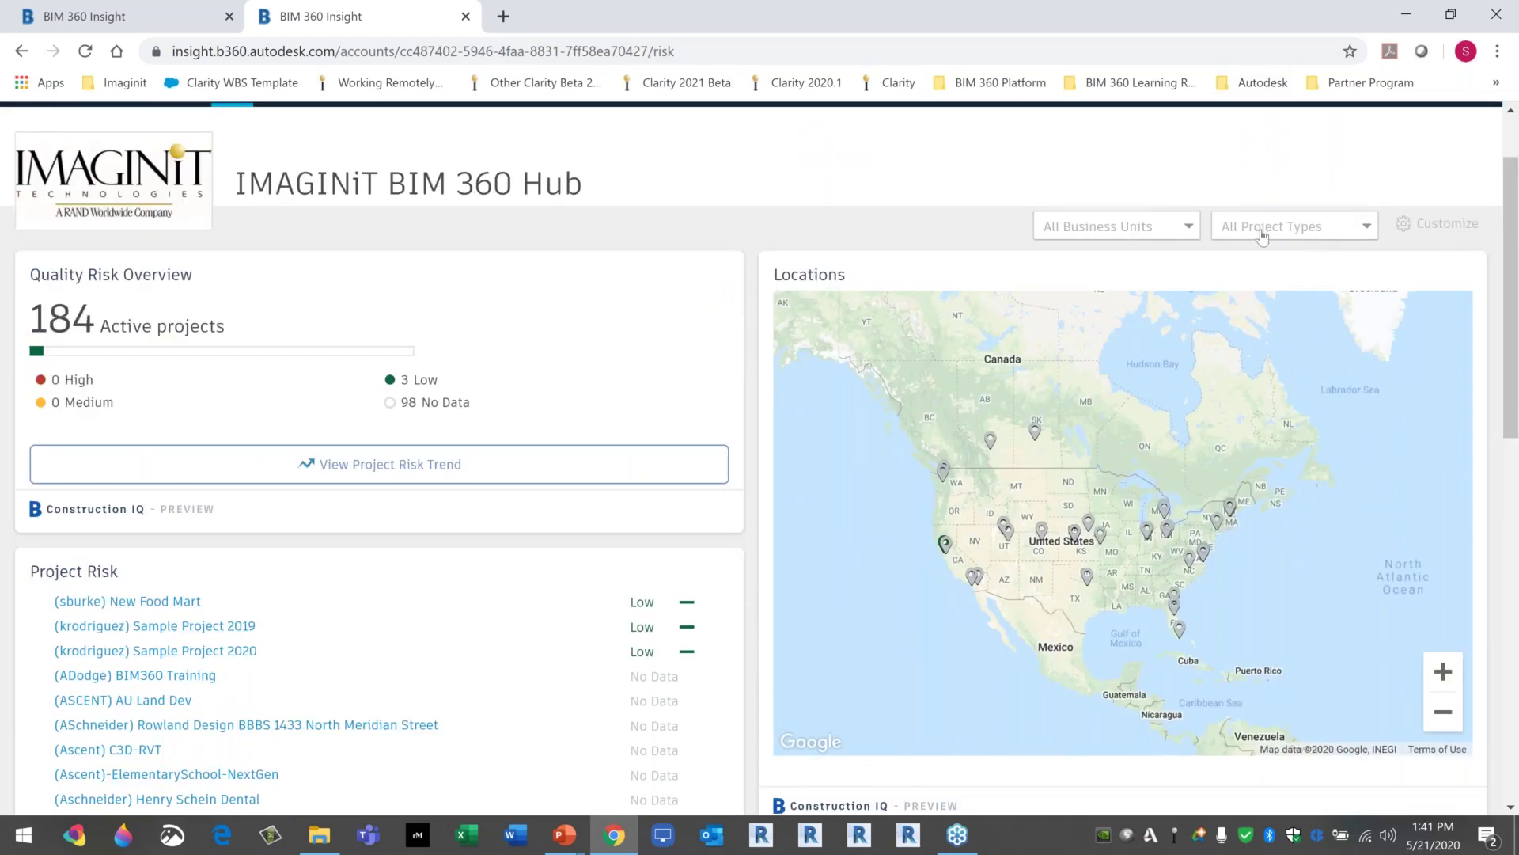
left_click(1159, 230)
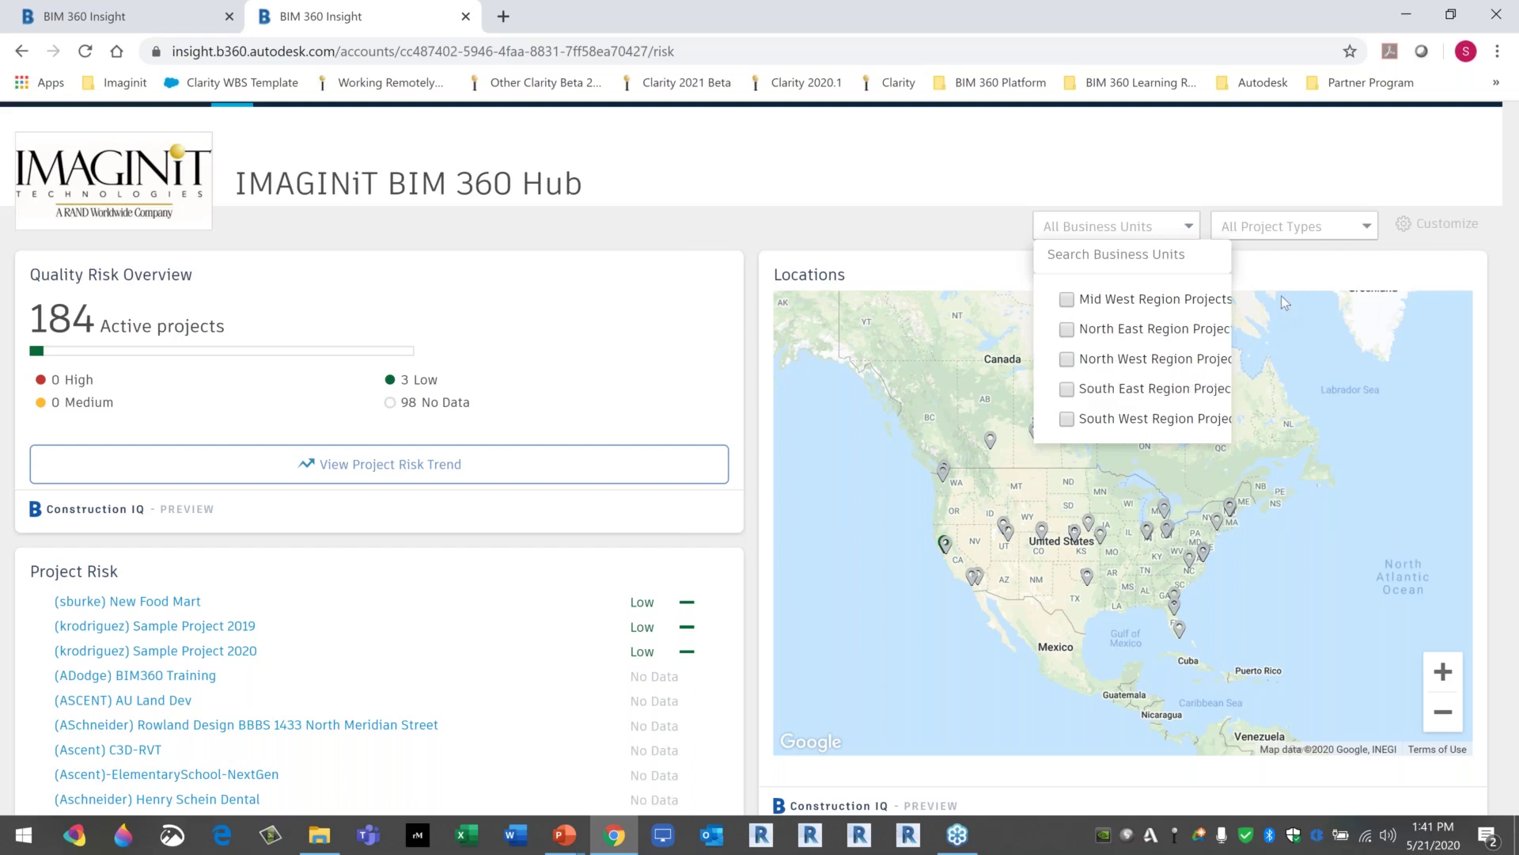
left_click(1360, 230)
left_click(1360, 229)
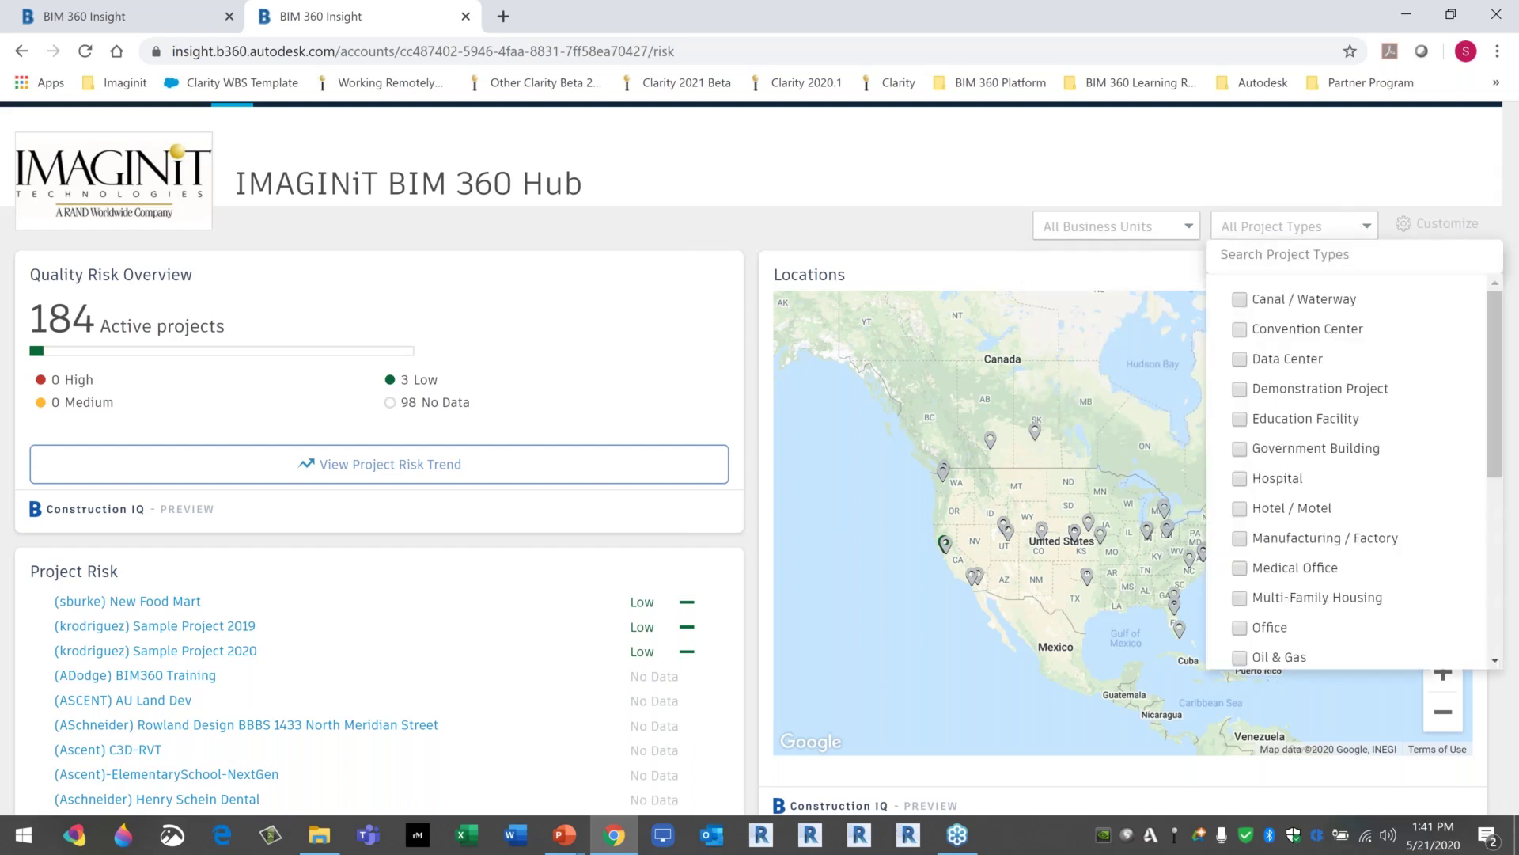
left_click(899, 185)
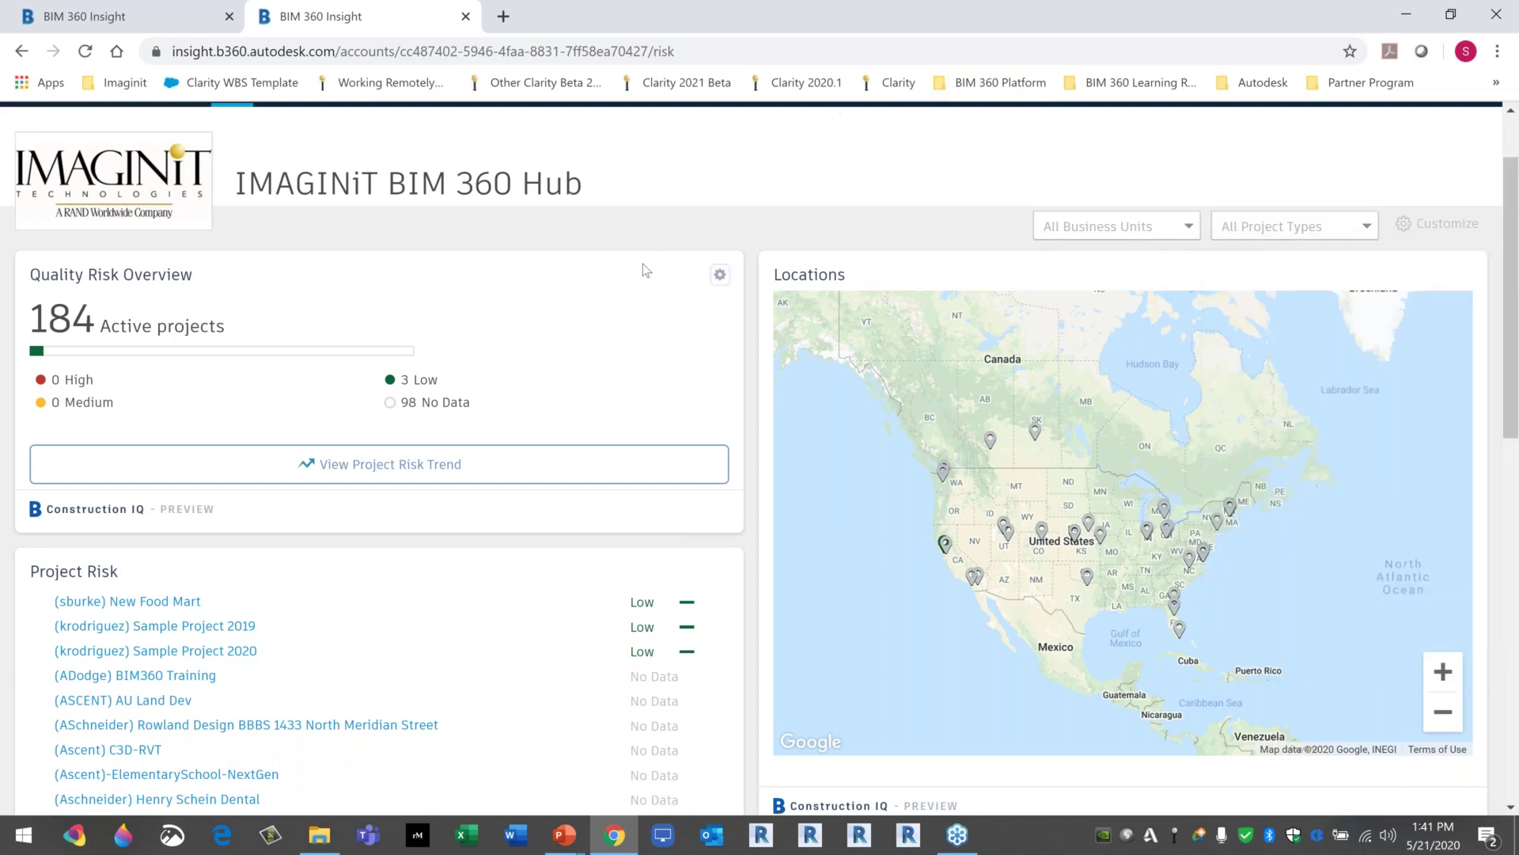
Examine the projects and their risk levels in the account dashboard's Project Risk card.
scroll(643, 270, "down", 1)
scroll(644, 270, "down", 2)
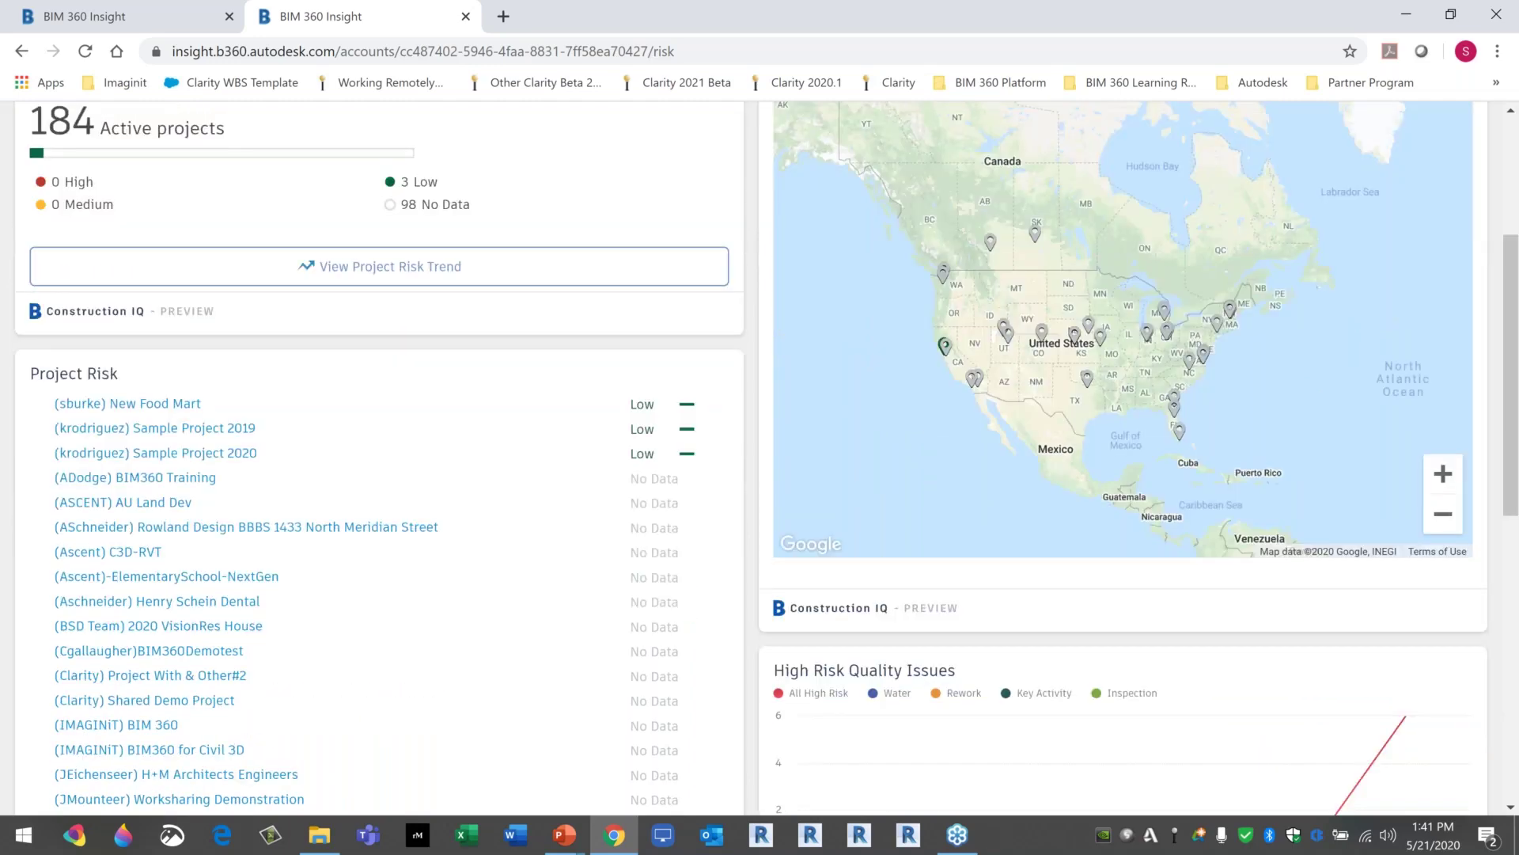
scroll(798, 586, "up", 1)
scroll(797, 586, "down", 1)
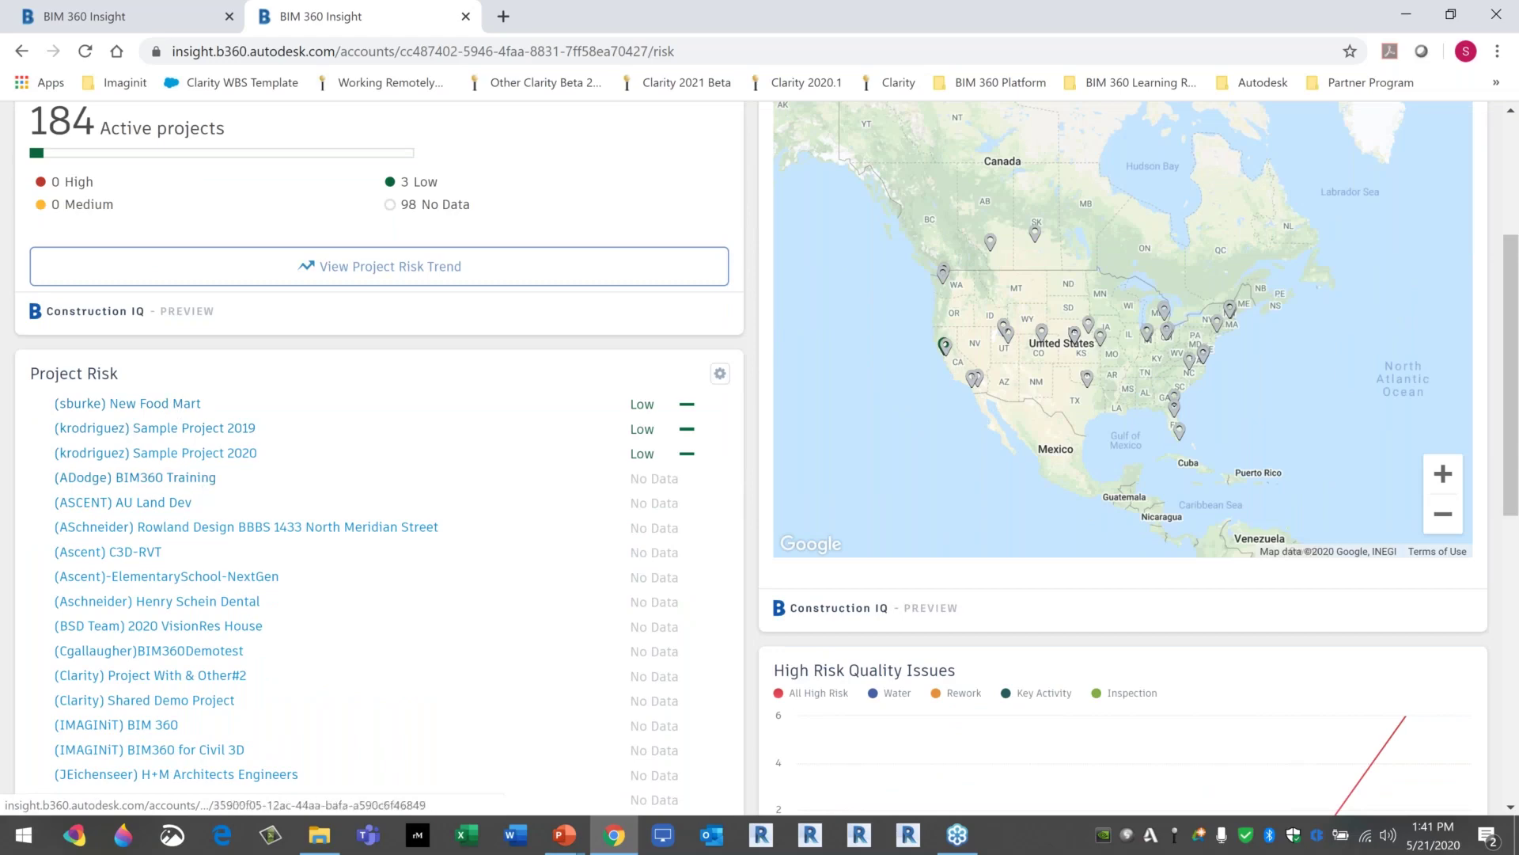
Examine the monthly values in the account dashboard's High Risk Quality Issues card and view its time range options without changing them.
scroll(649, 552, "down", 4)
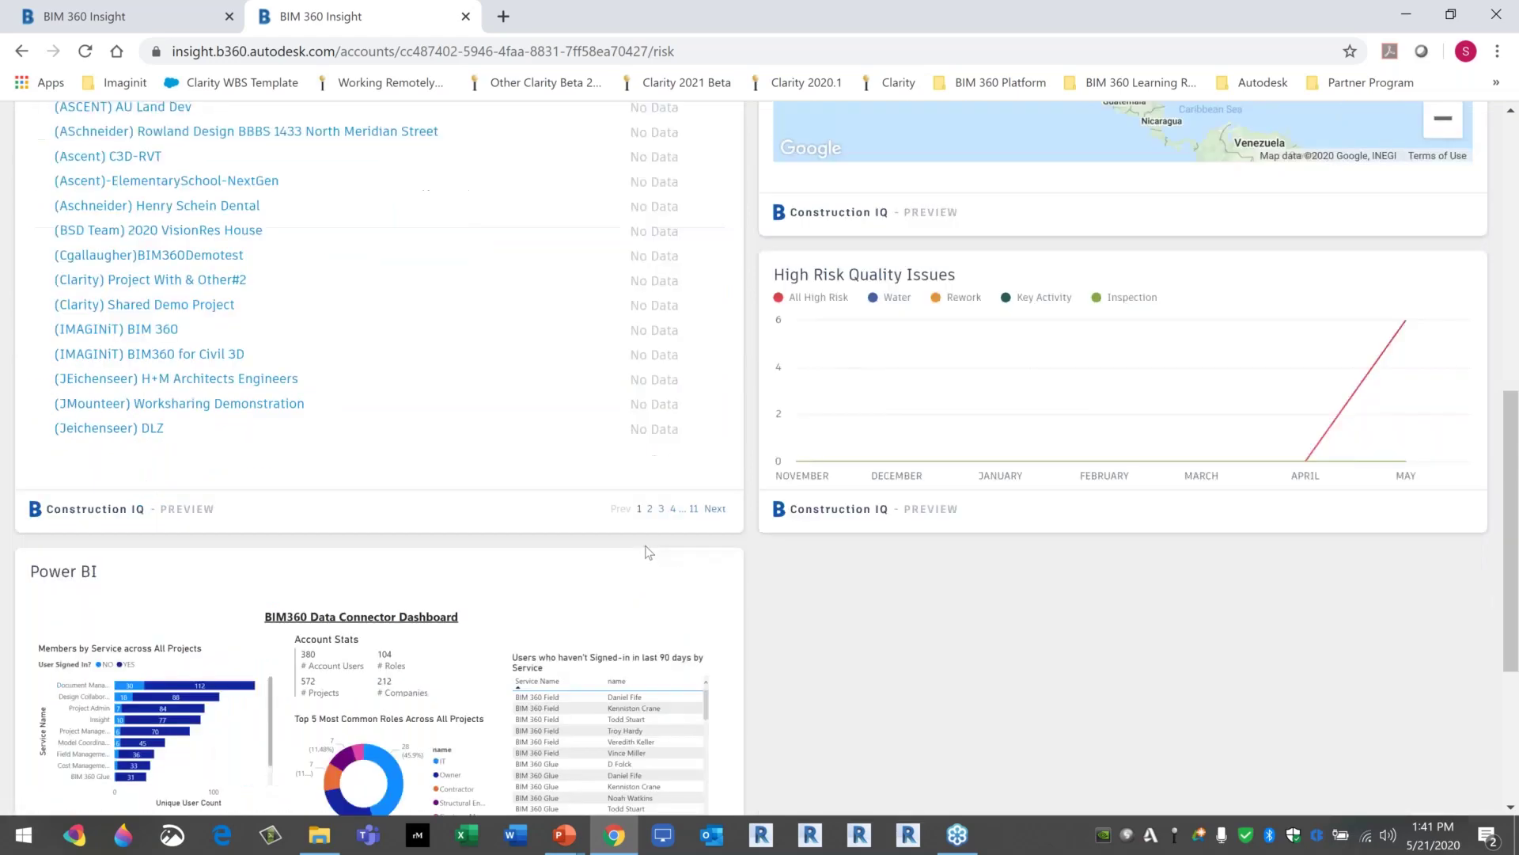
scroll(649, 553, "up", 3)
mouse_move(1395, 659)
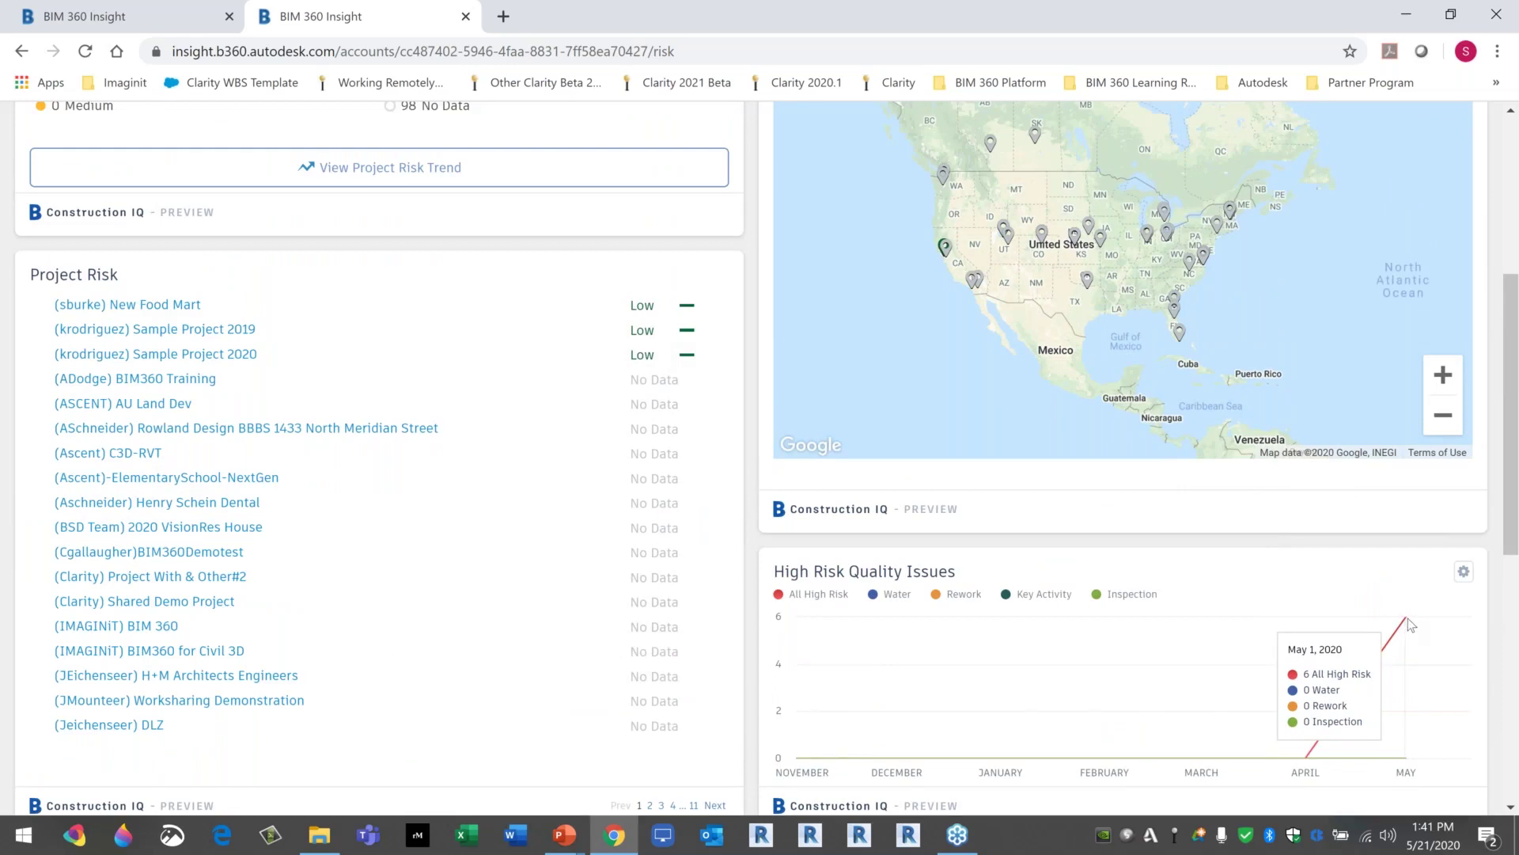
scroll(1408, 618, "down", 1)
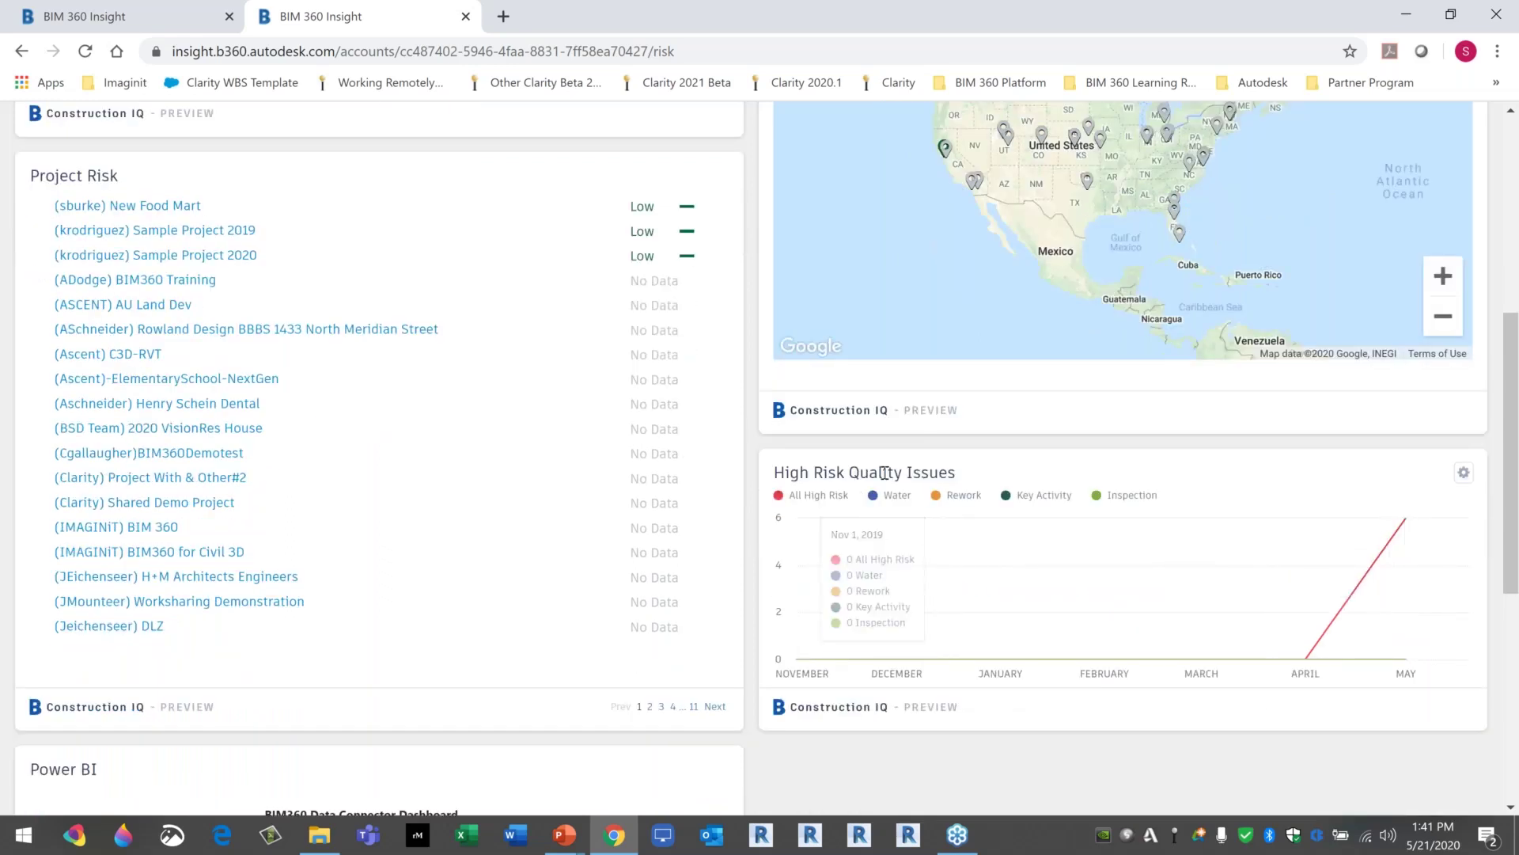
mouse_move(1403, 533)
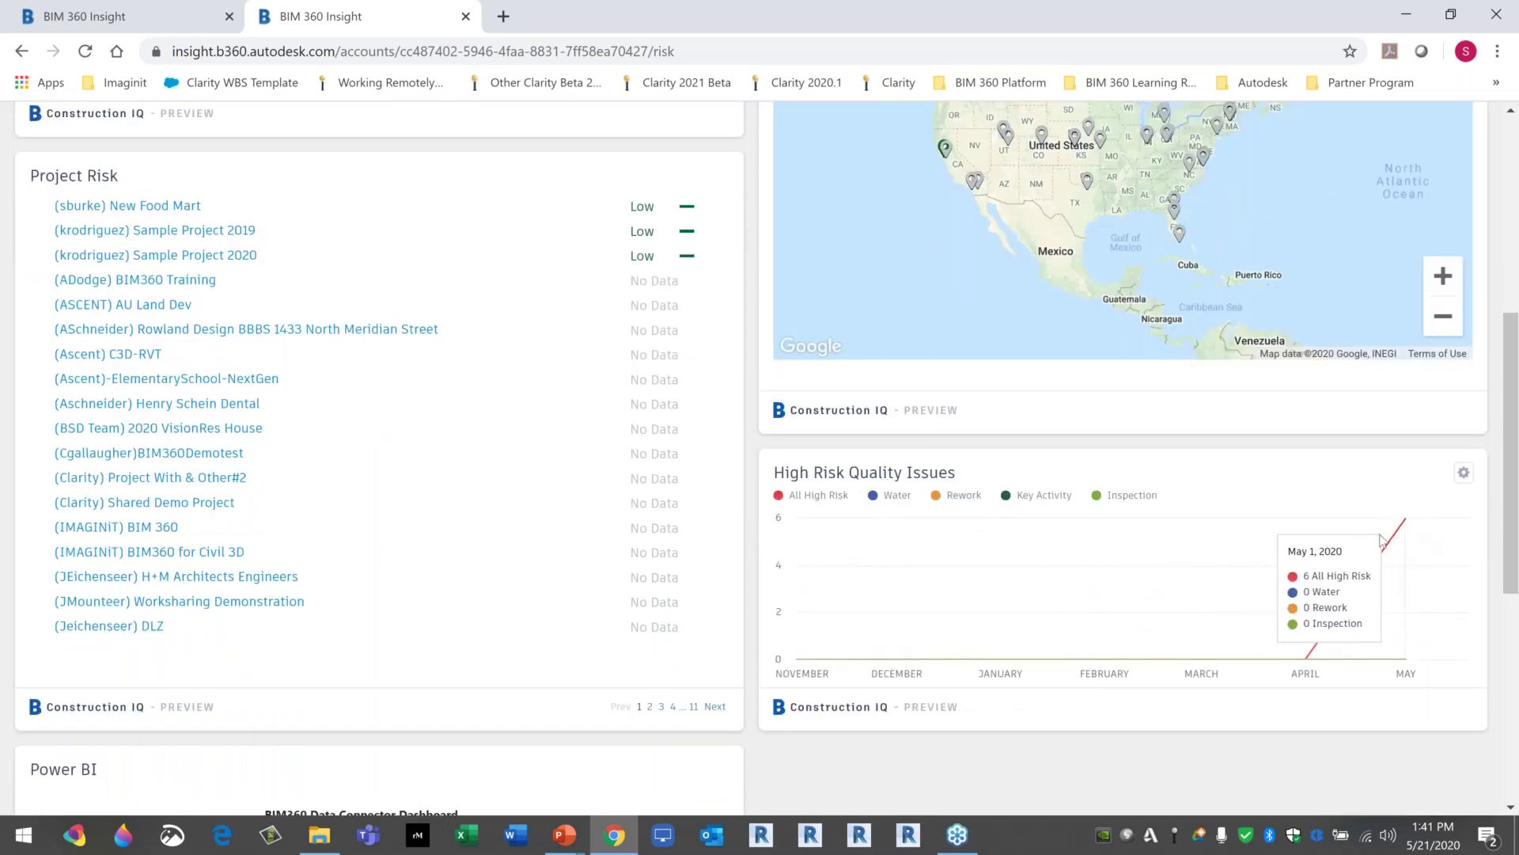
left_click(1463, 473)
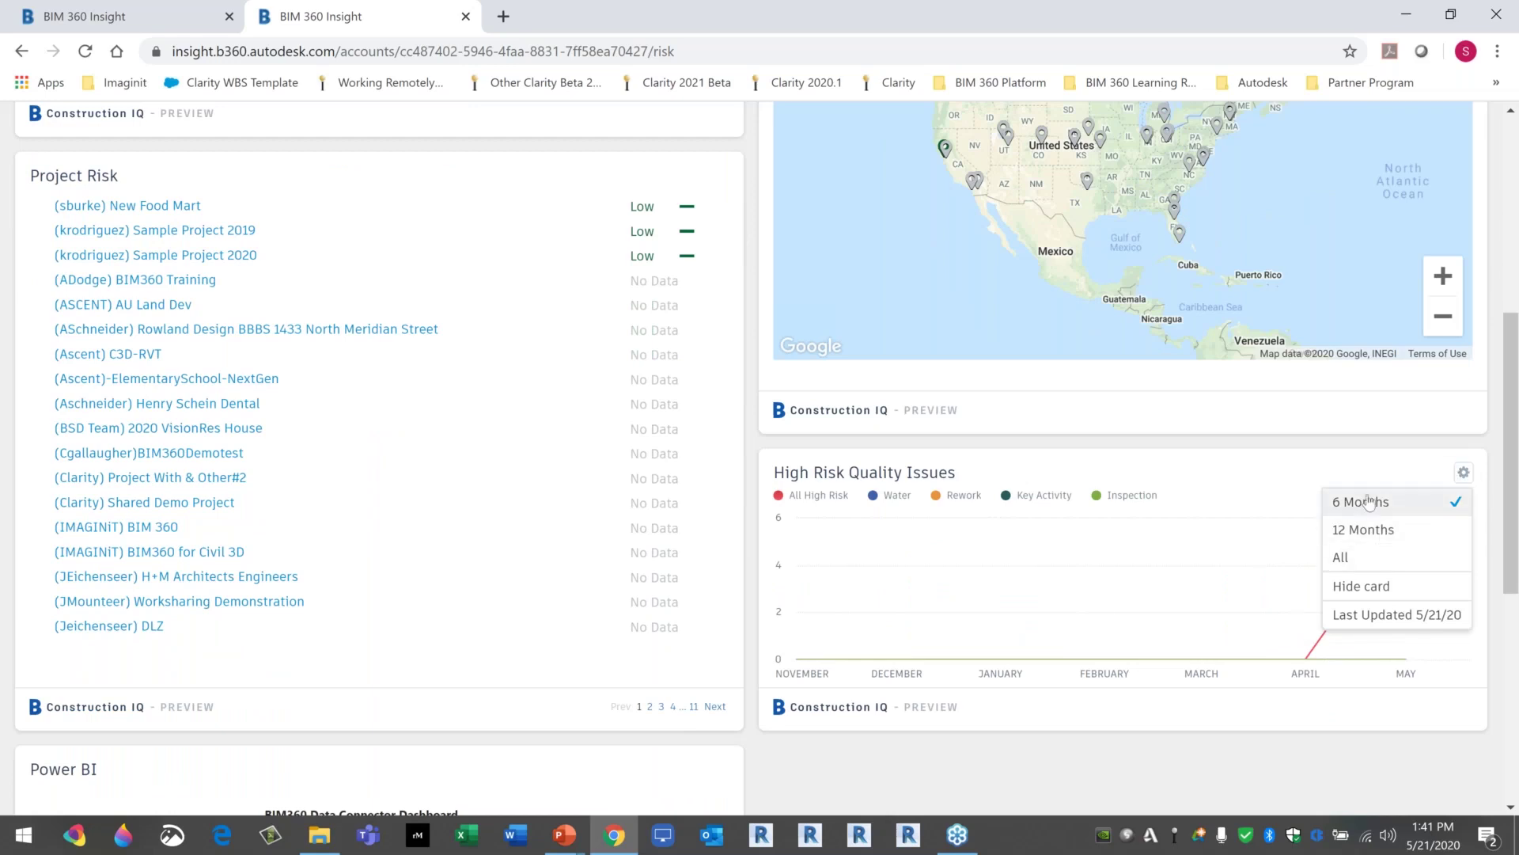
left_click(1358, 471)
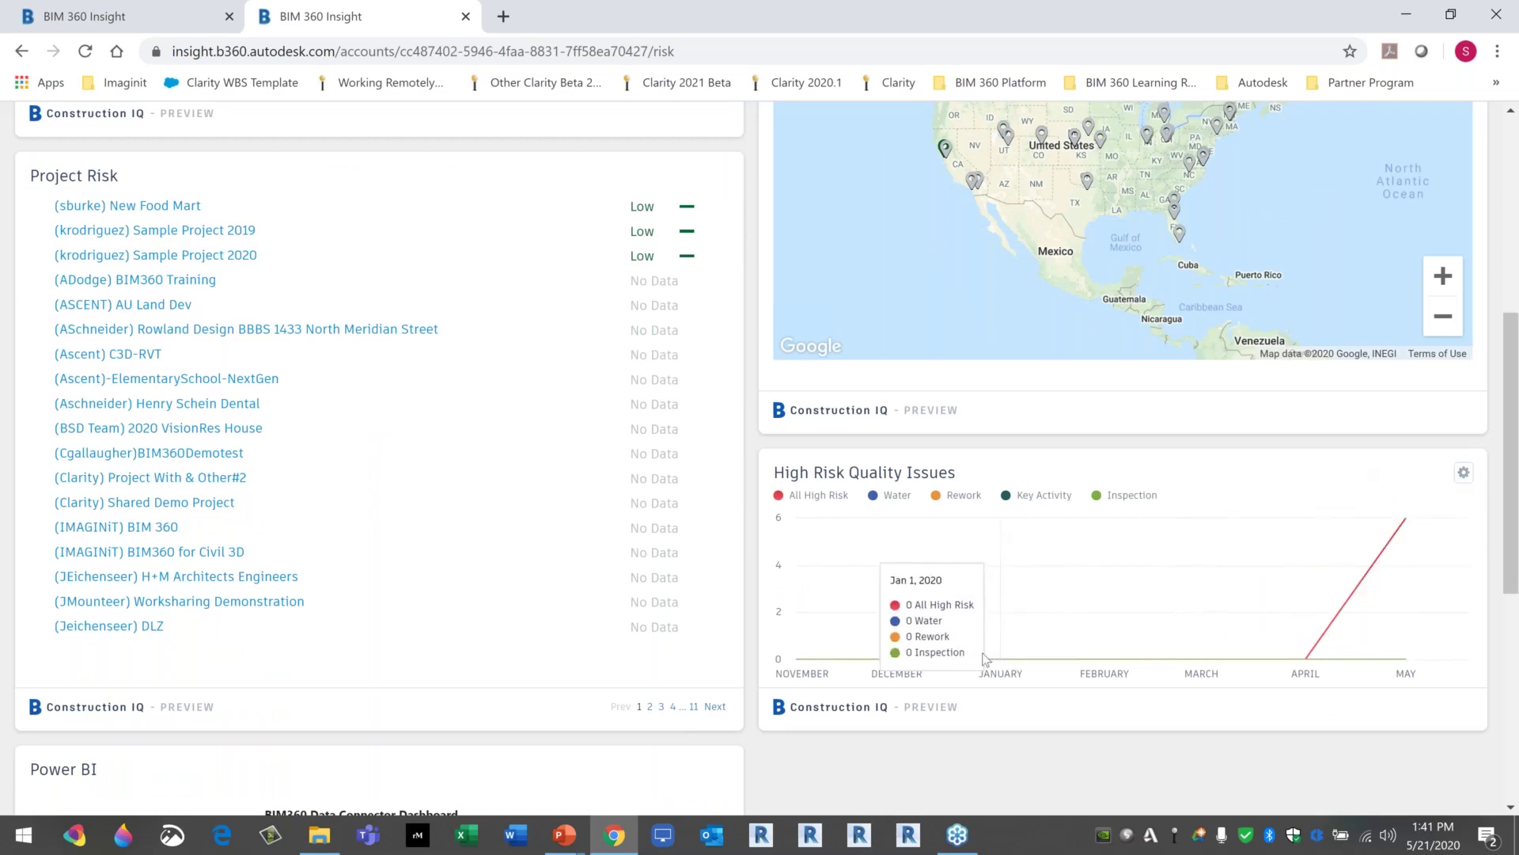
View the Power BI card at the end of the account Risk dashboard.
scroll(977, 653, "down", 3)
scroll(975, 650, "down", 3)
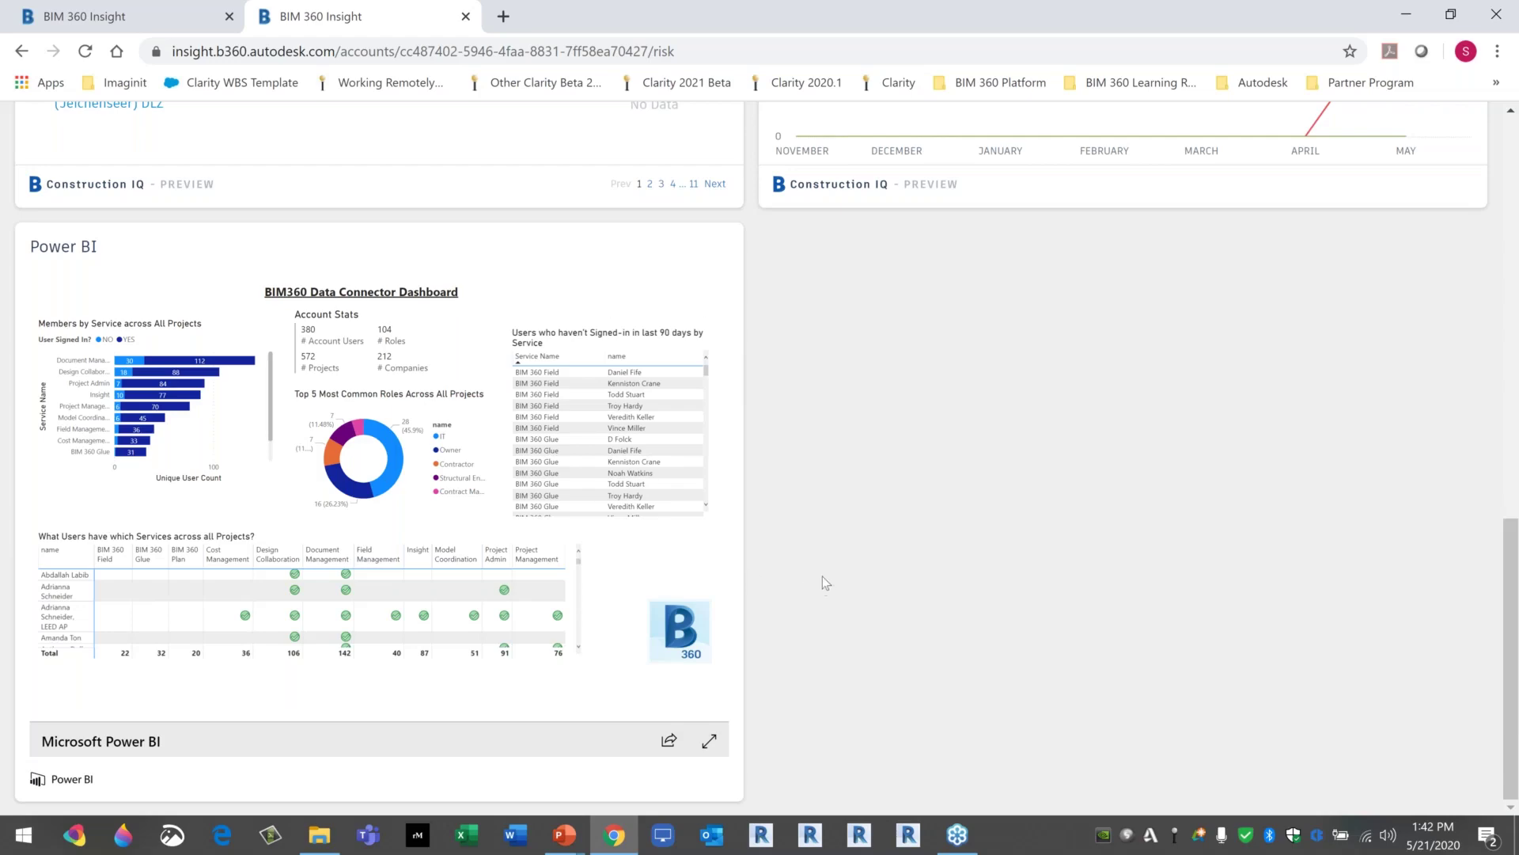
scroll(829, 572, "up", 5)
scroll(995, 490, "up", 2)
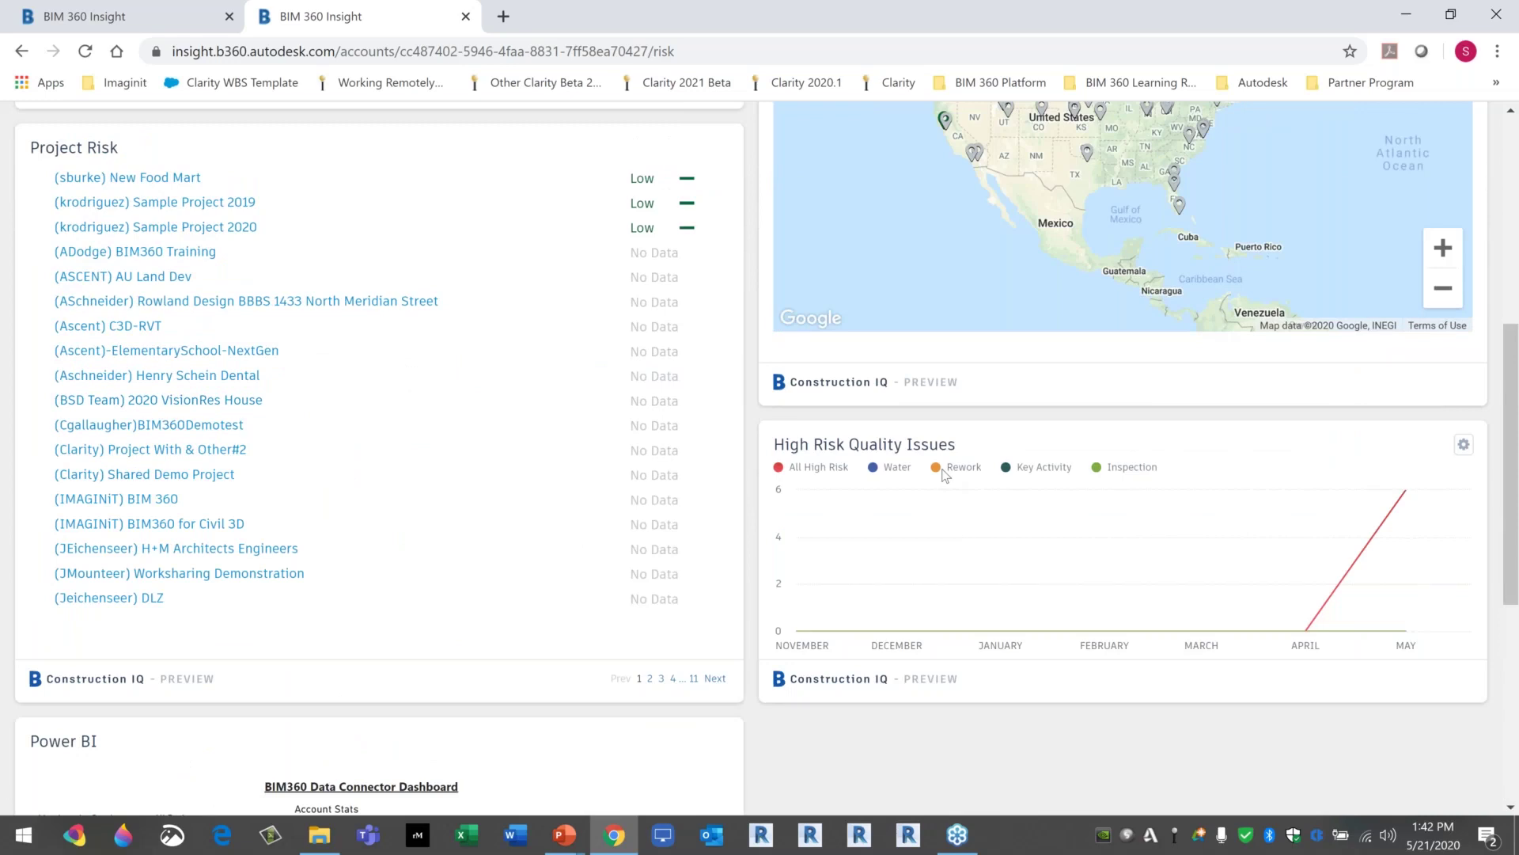
Start customizing the account dashboard and browse the Card Library down to the Power BI partner card, closing the library without adding anything.
scroll(948, 471, "up", 1)
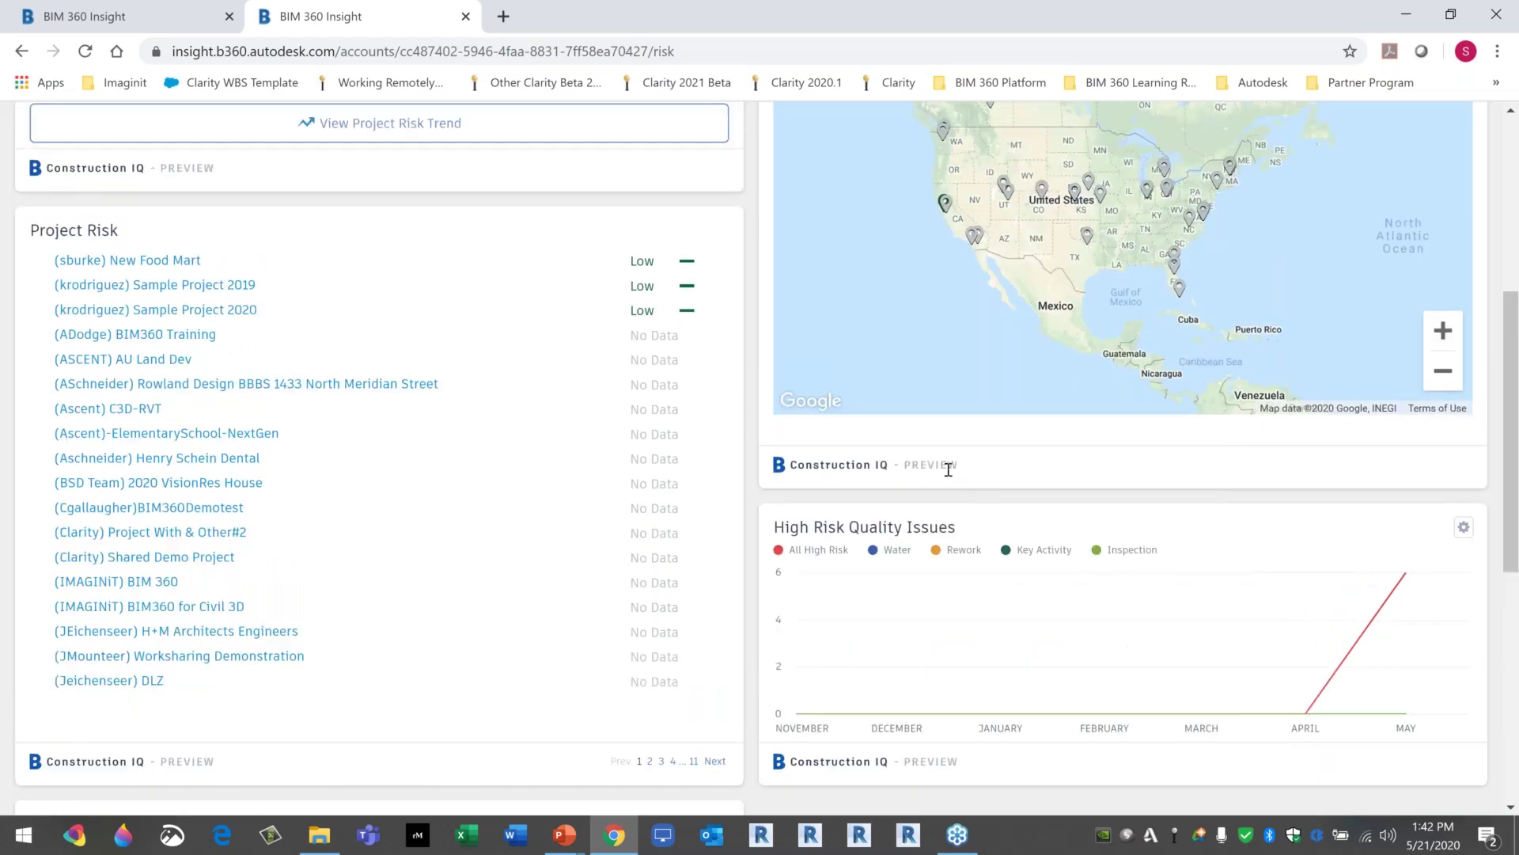
scroll(948, 470, "up", 4)
left_click(1448, 198)
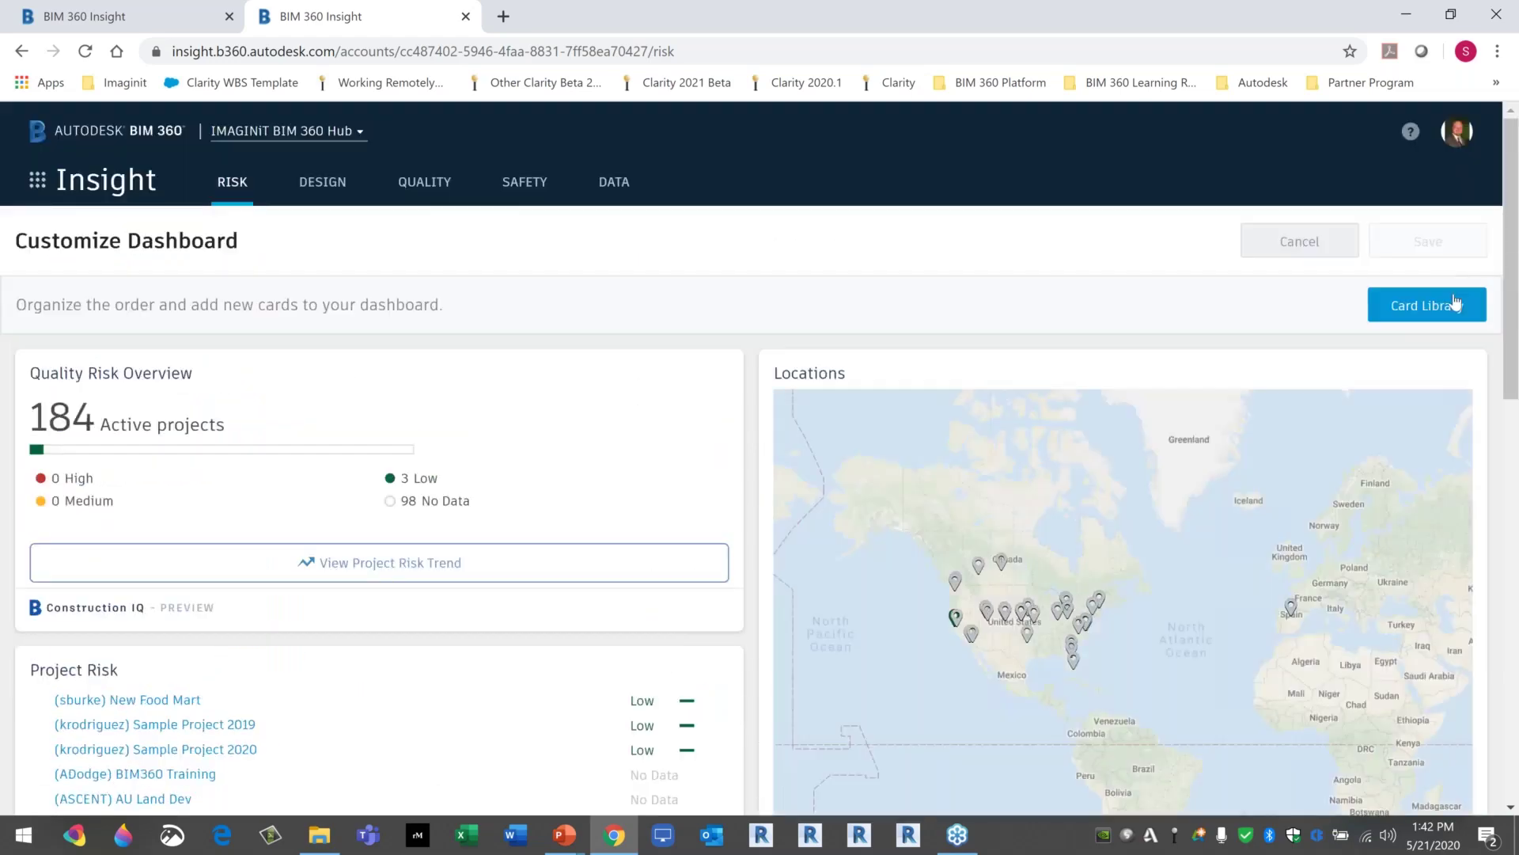
left_click(1445, 309)
scroll(1301, 671, "down", 5)
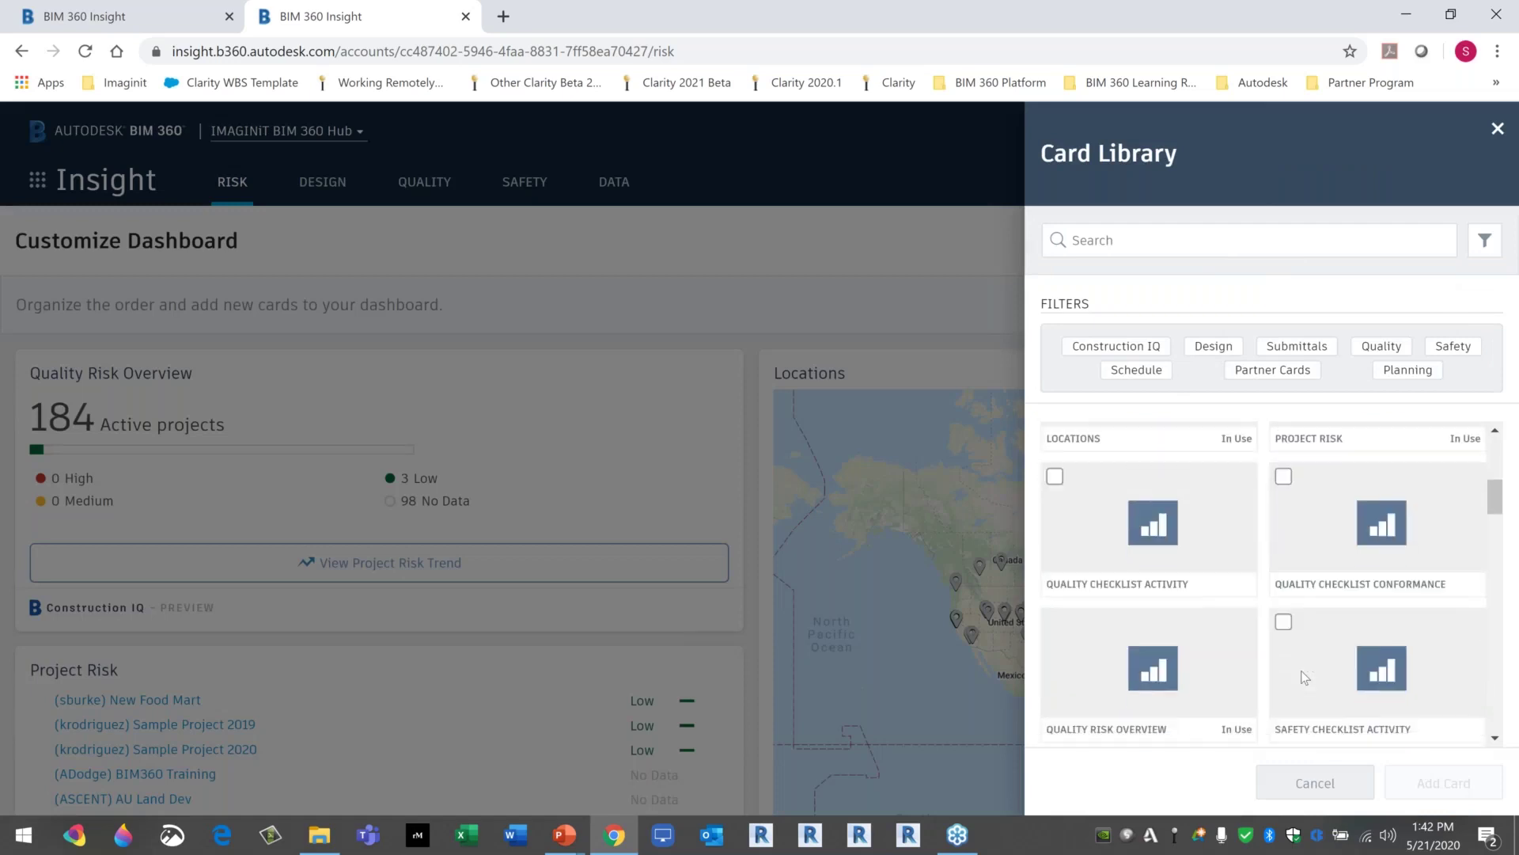
scroll(1302, 671, "down", 10)
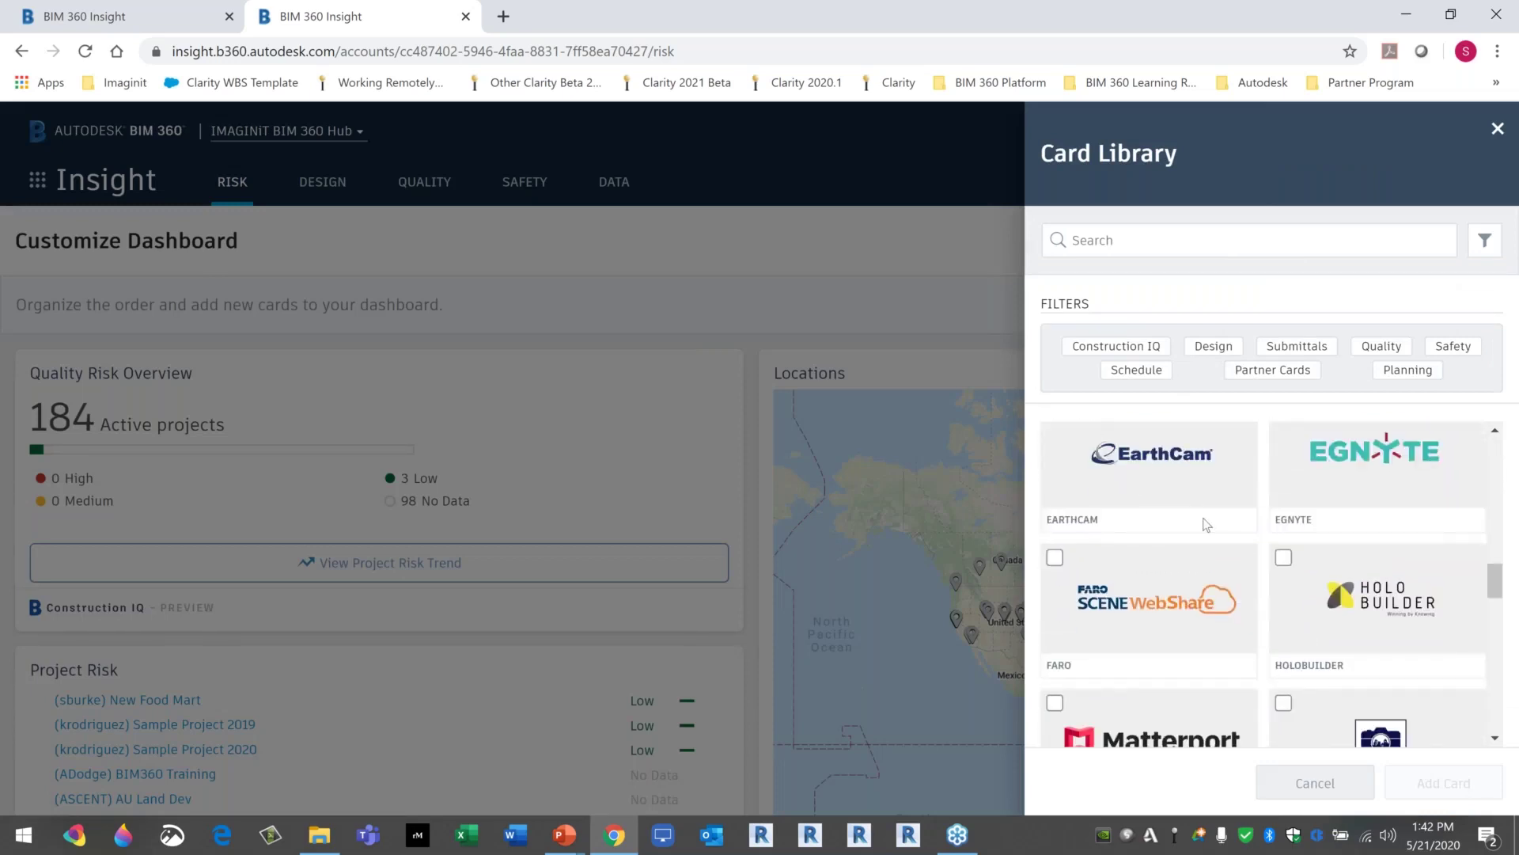
scroll(1252, 567, "down", 7)
scroll(1390, 567, "down", 3)
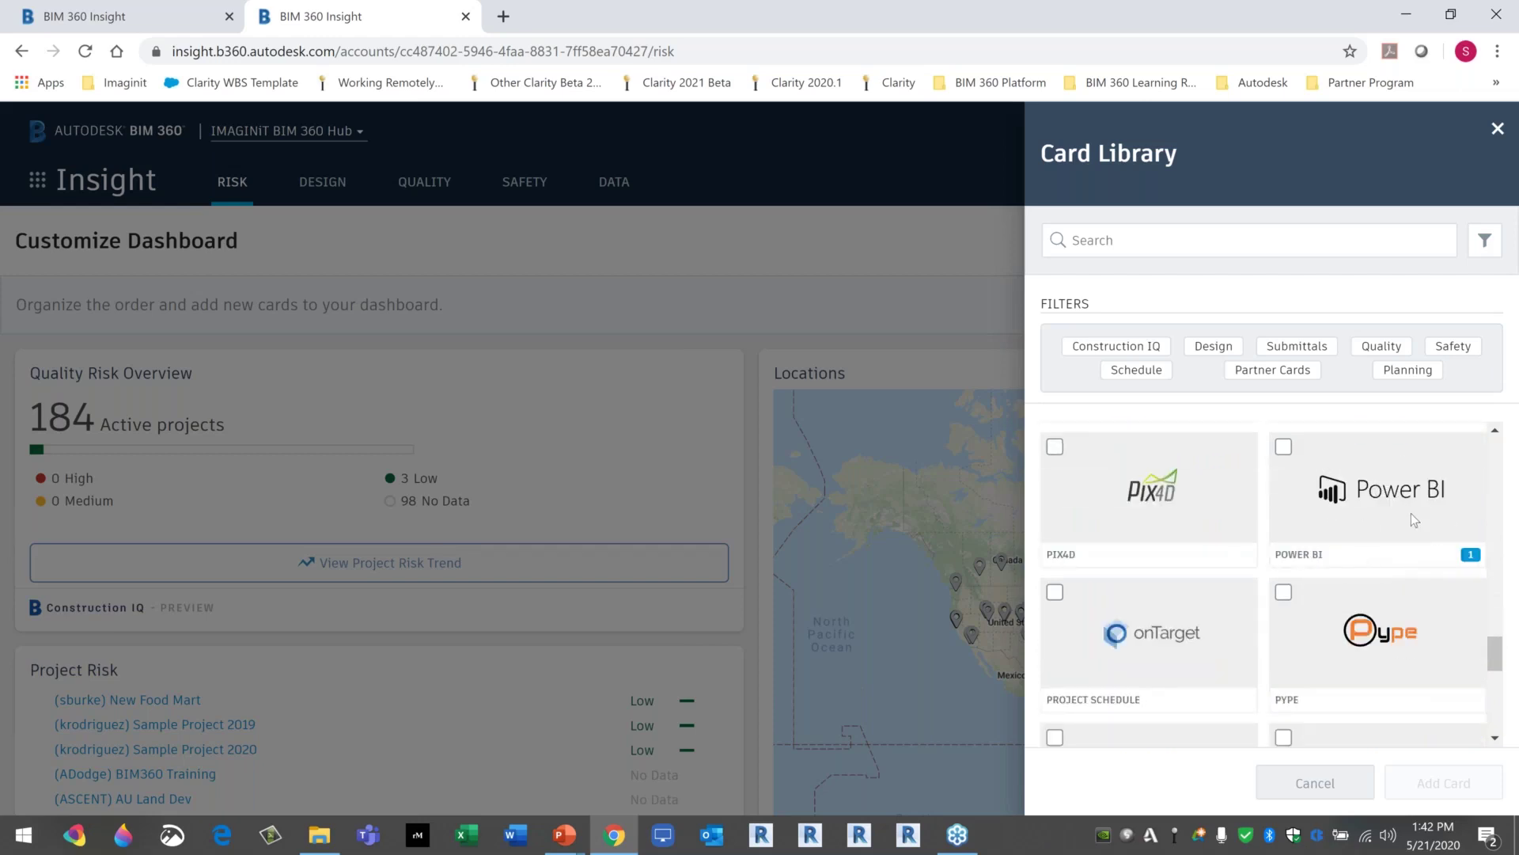
left_click(837, 316)
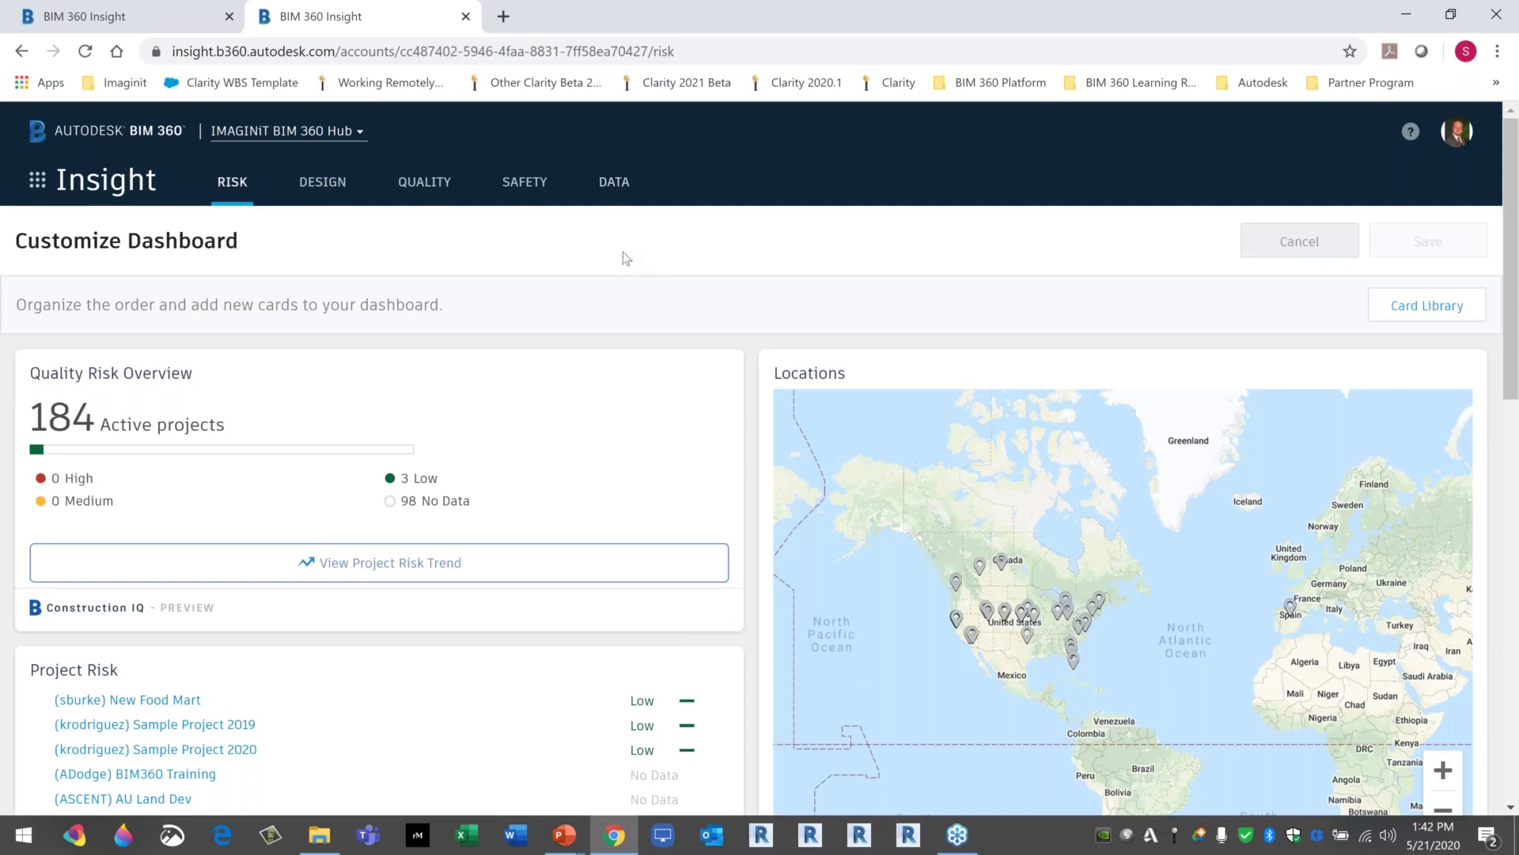
View the account's Data Connector page with its available extractions.
left_click(617, 187)
left_click(1002, 549)
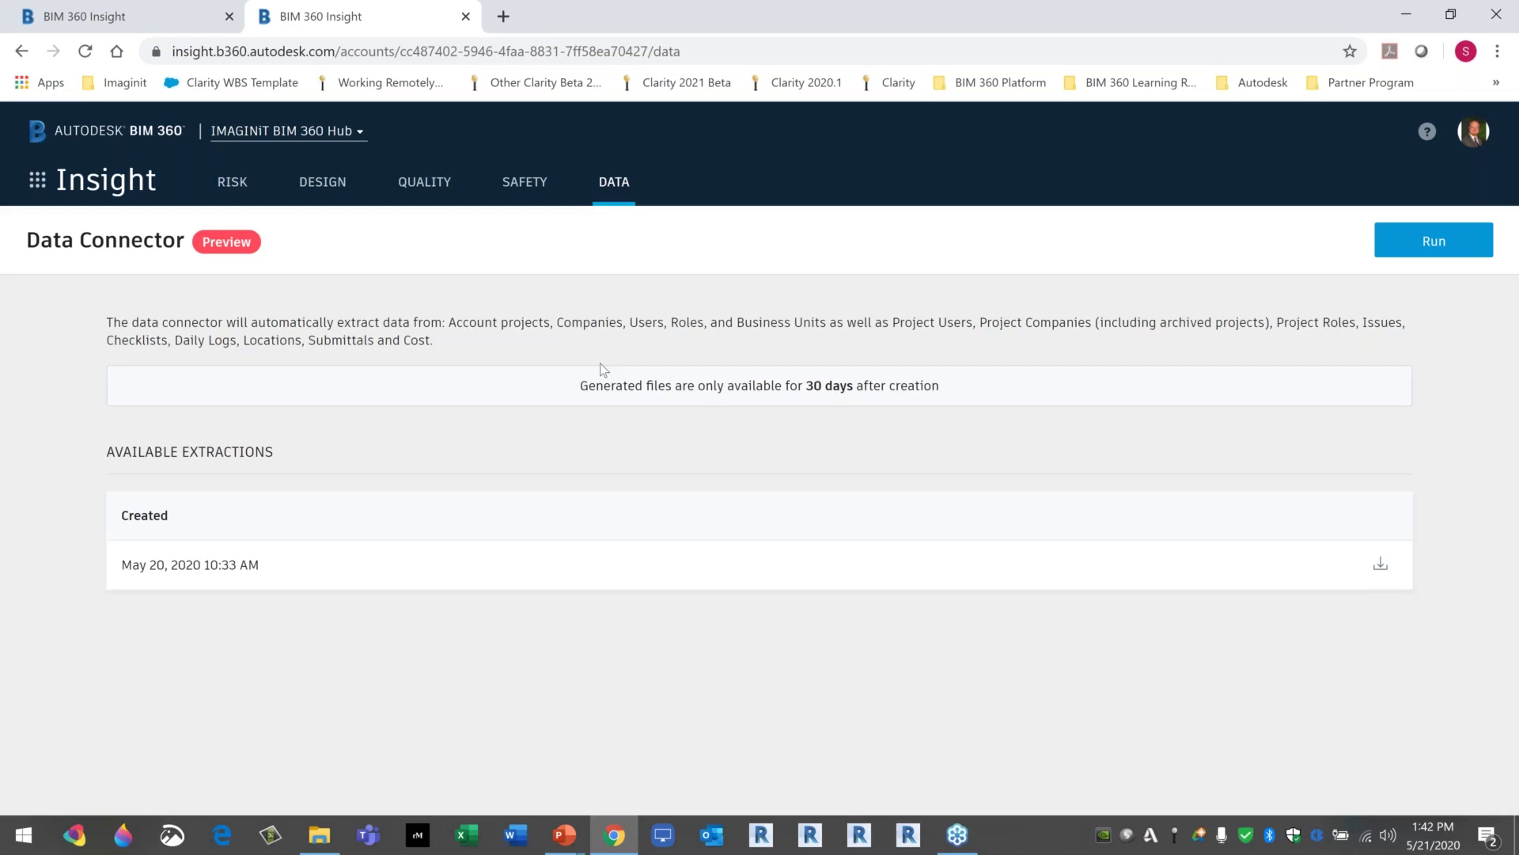
Return to the account Risk dashboard and expand the Power BI card to full width.
left_click(231, 182)
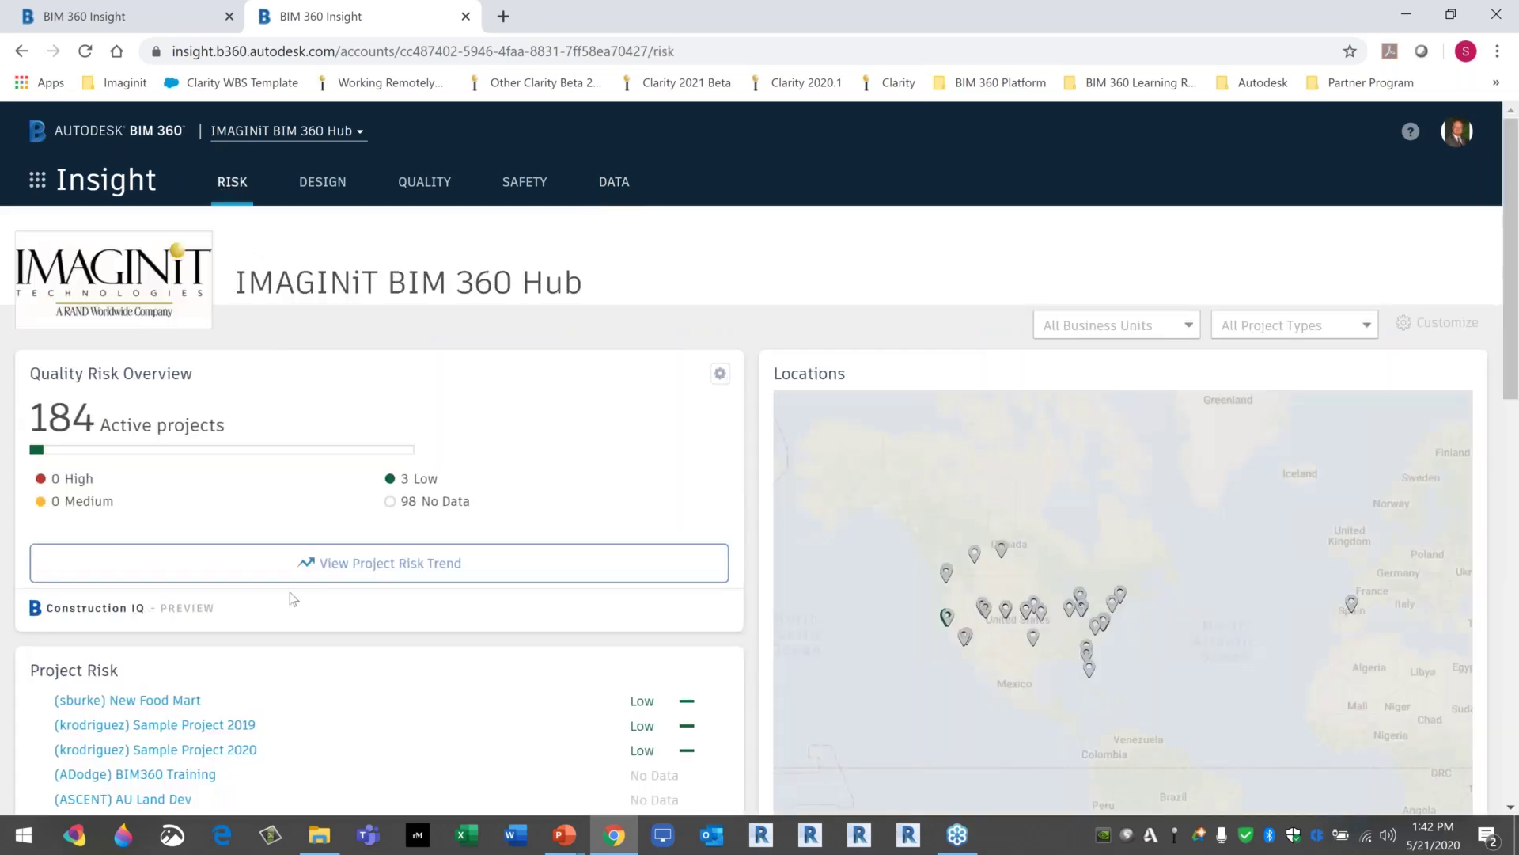
scroll(289, 592, "down", 10)
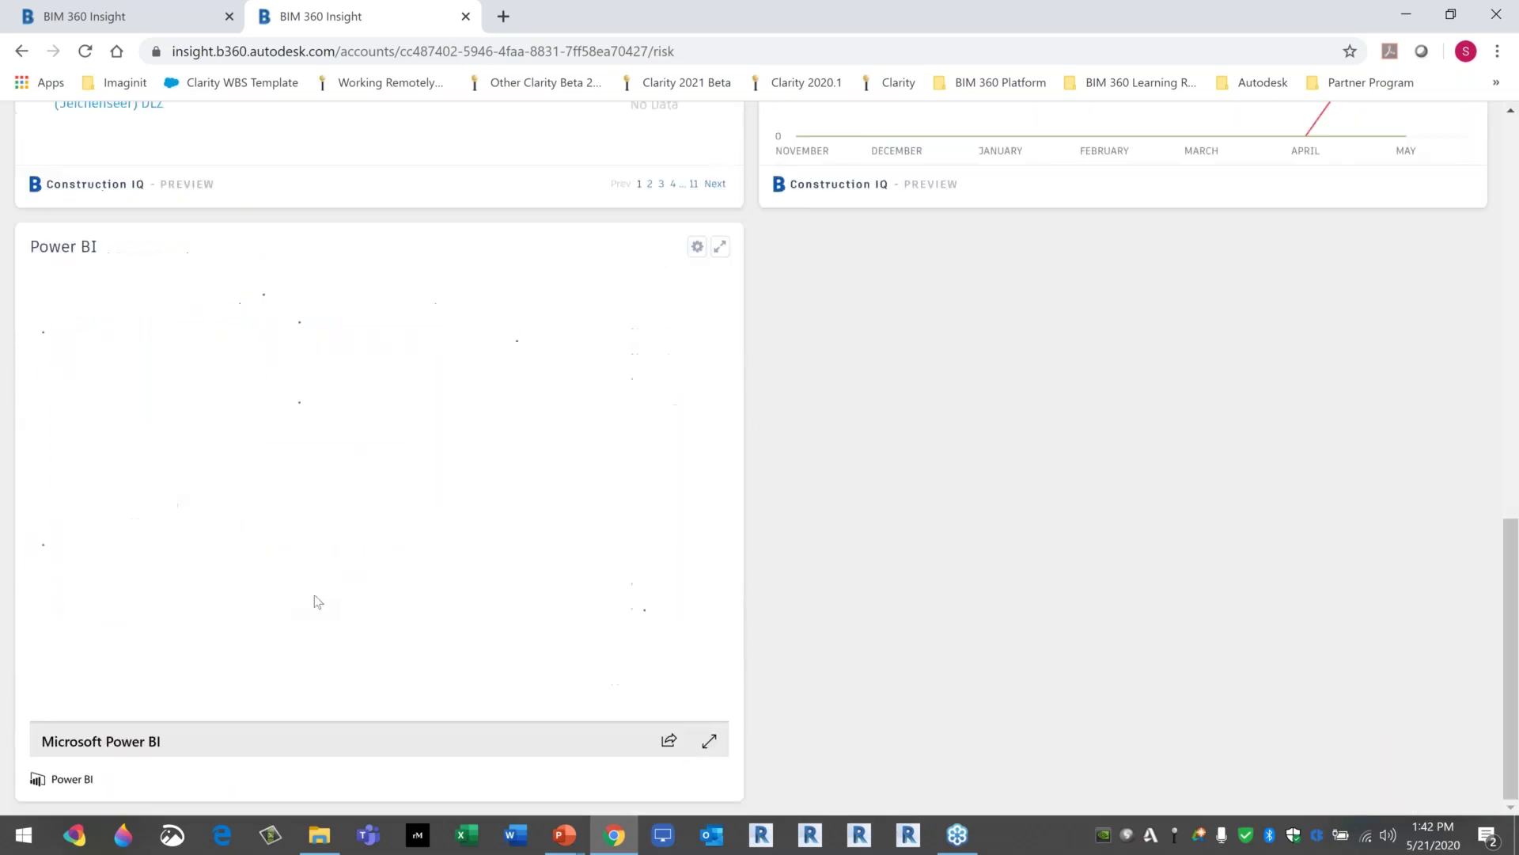
left_click(721, 246)
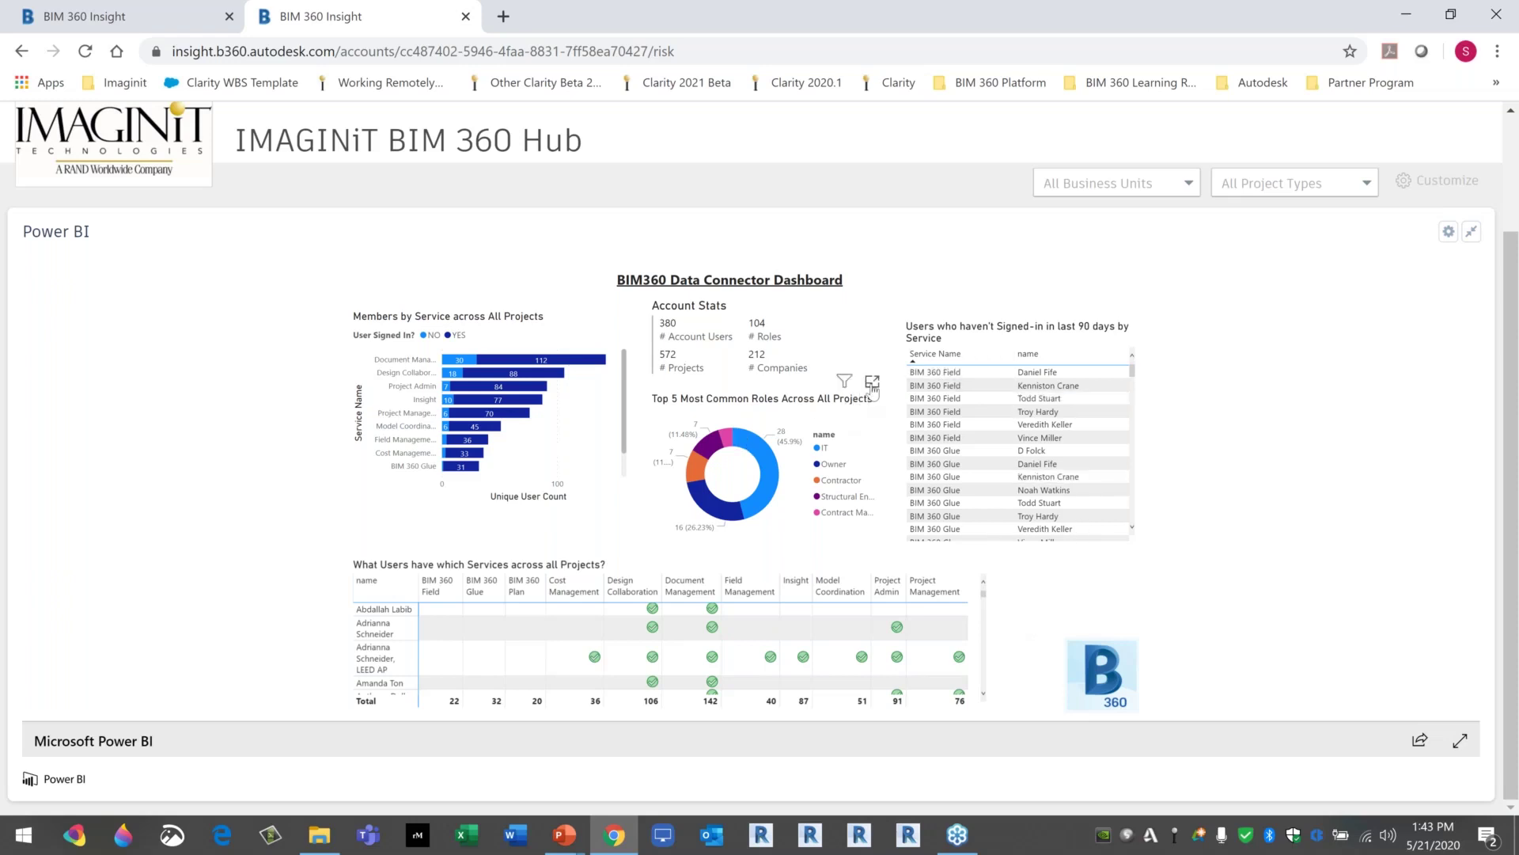
Enlarge the Top 5 Most Common Roles chart, highlight the IT, Contract Manager, Structural Engineer, Contractor and Owner segments individually, and return to the report.
left_click(872, 383)
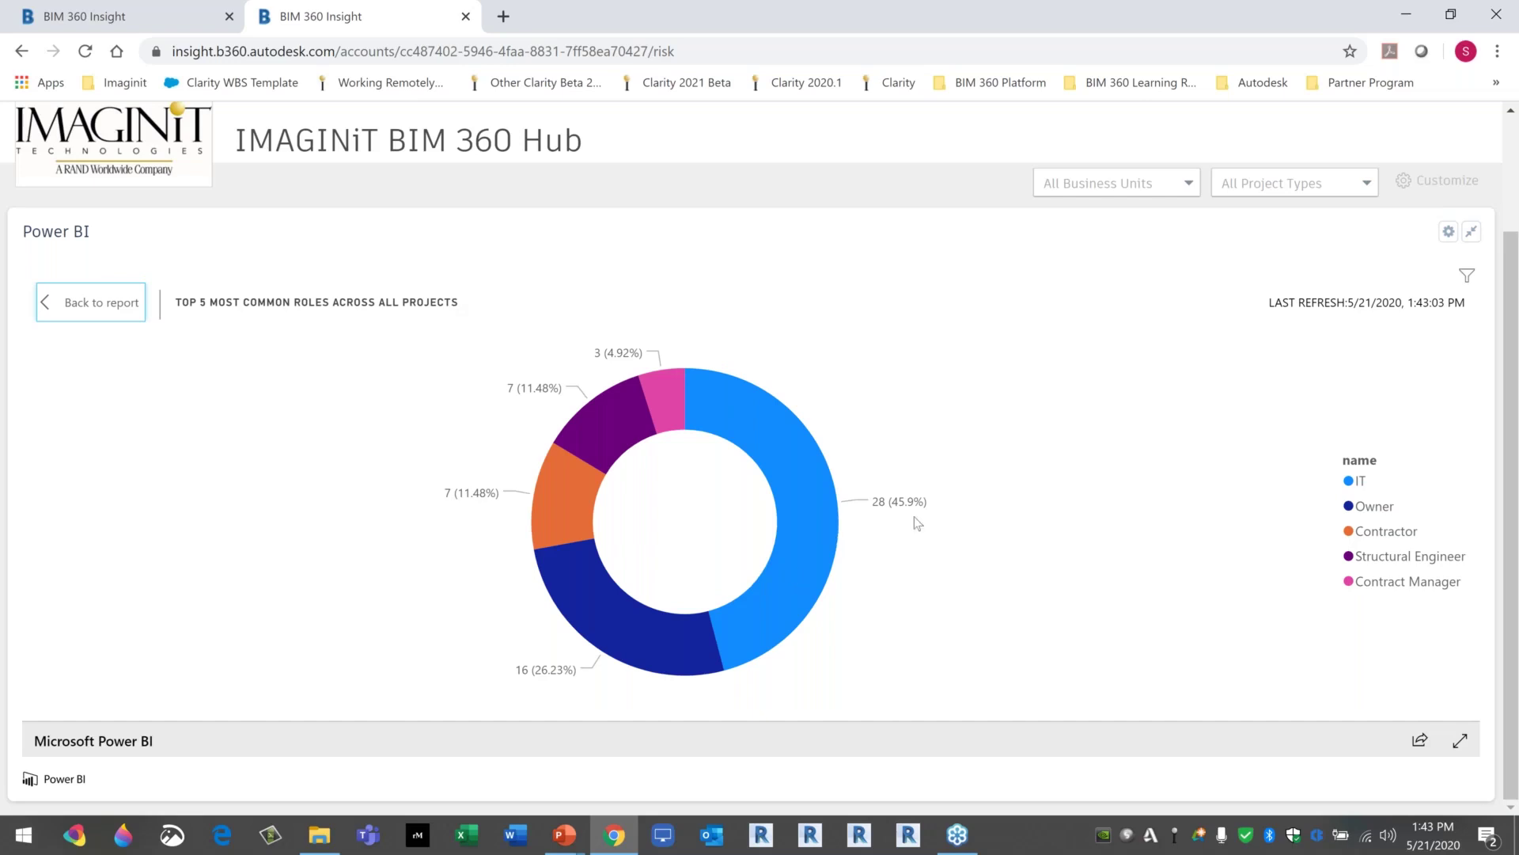
left_click(802, 545)
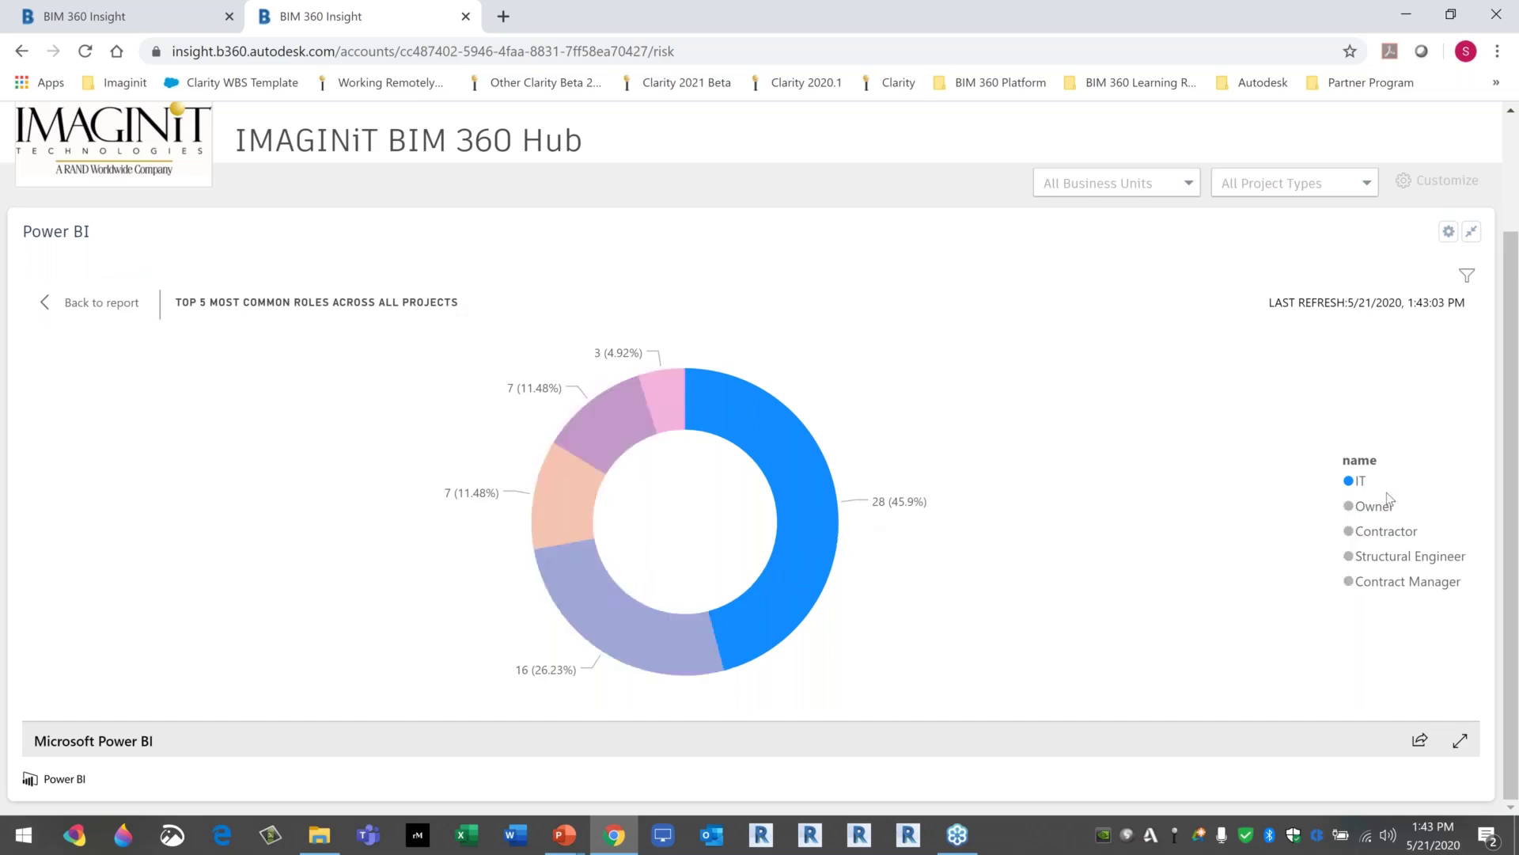
left_click(676, 409)
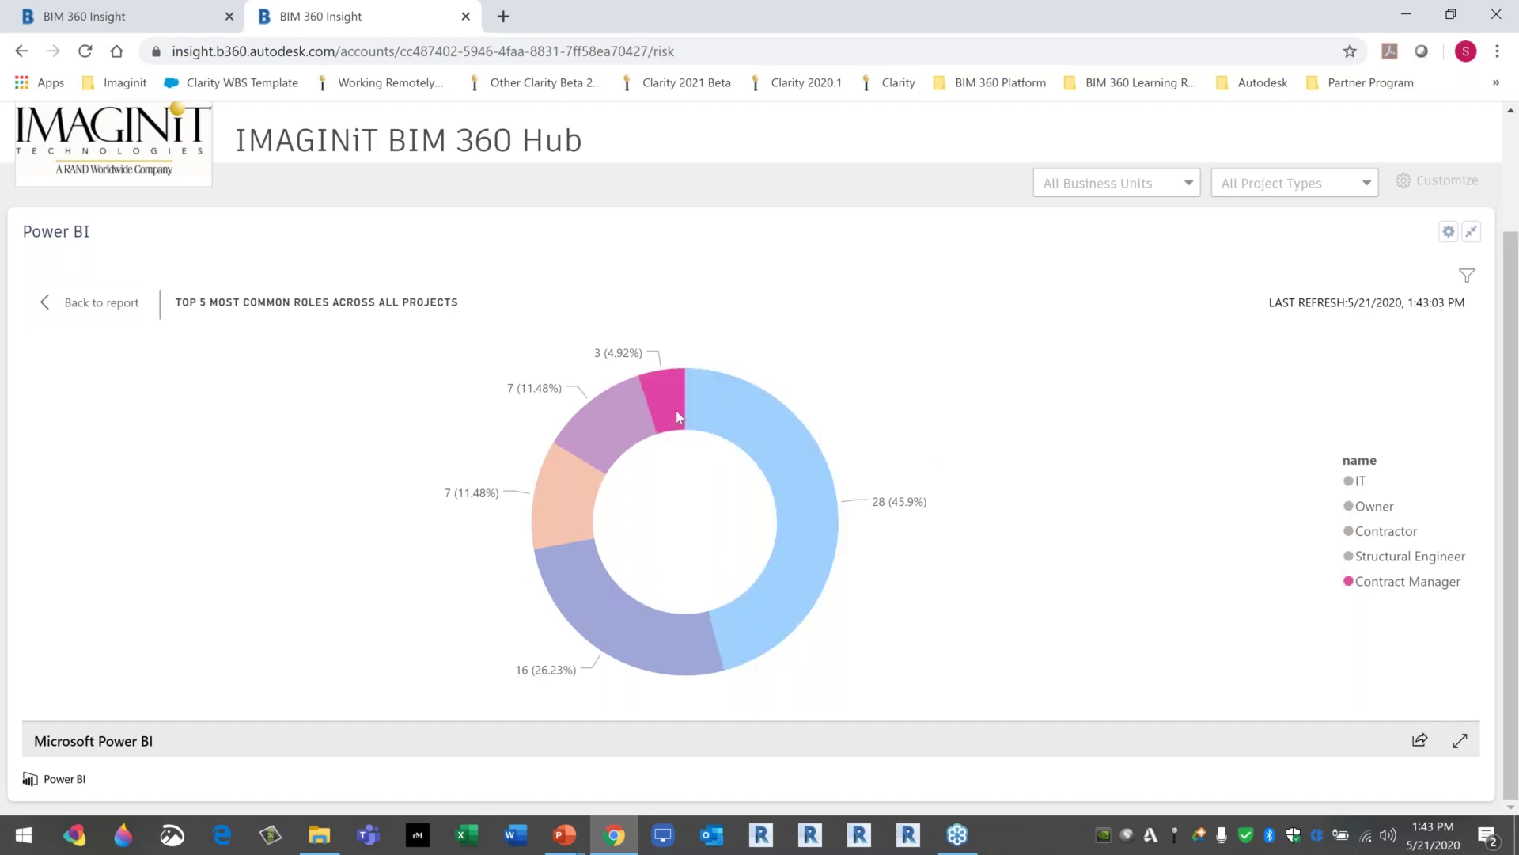
left_click(594, 426)
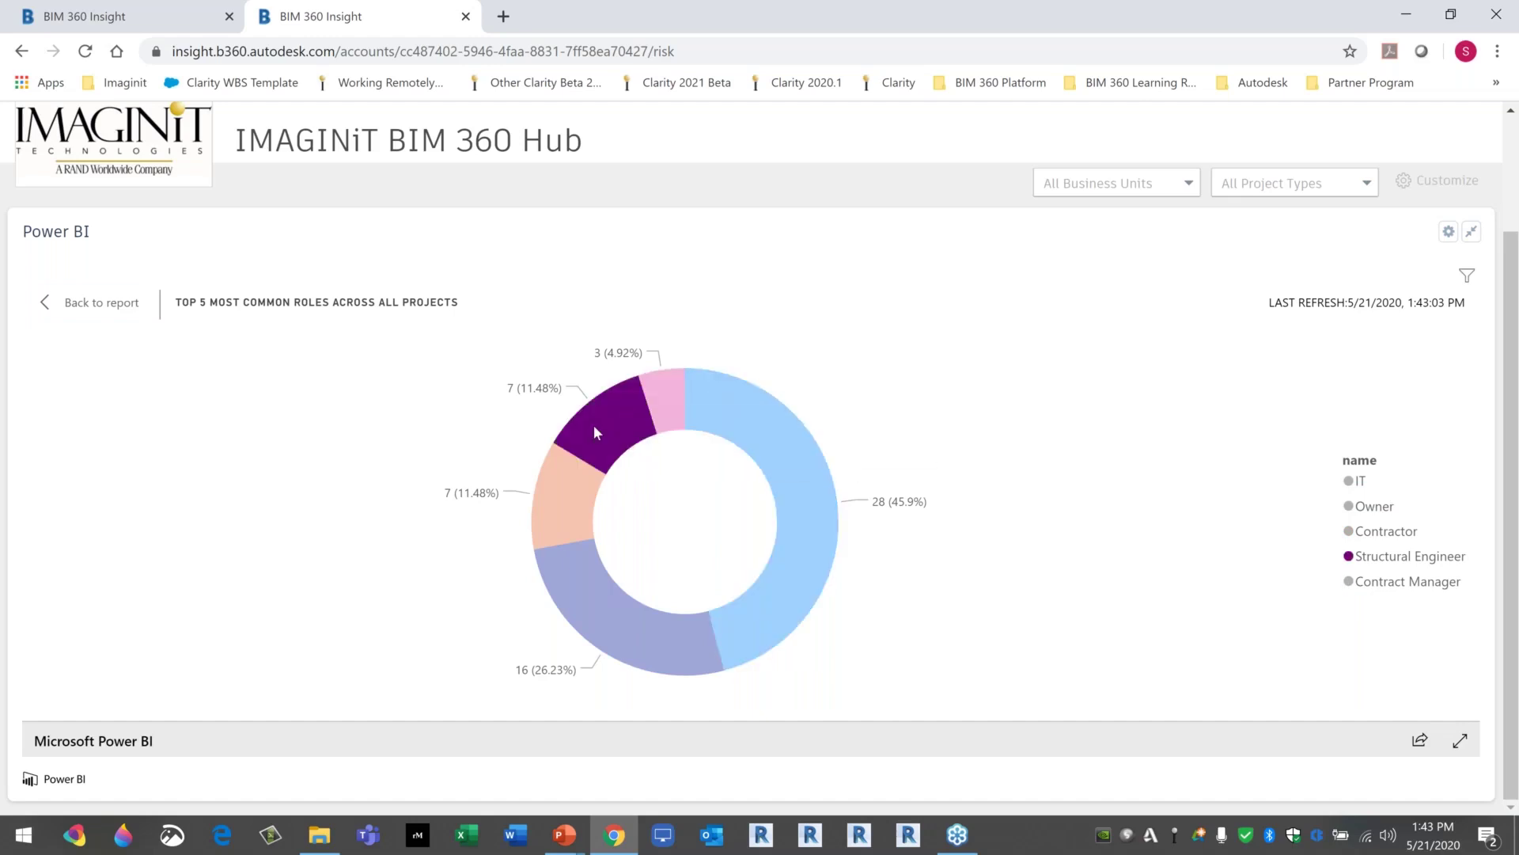
left_click(576, 497)
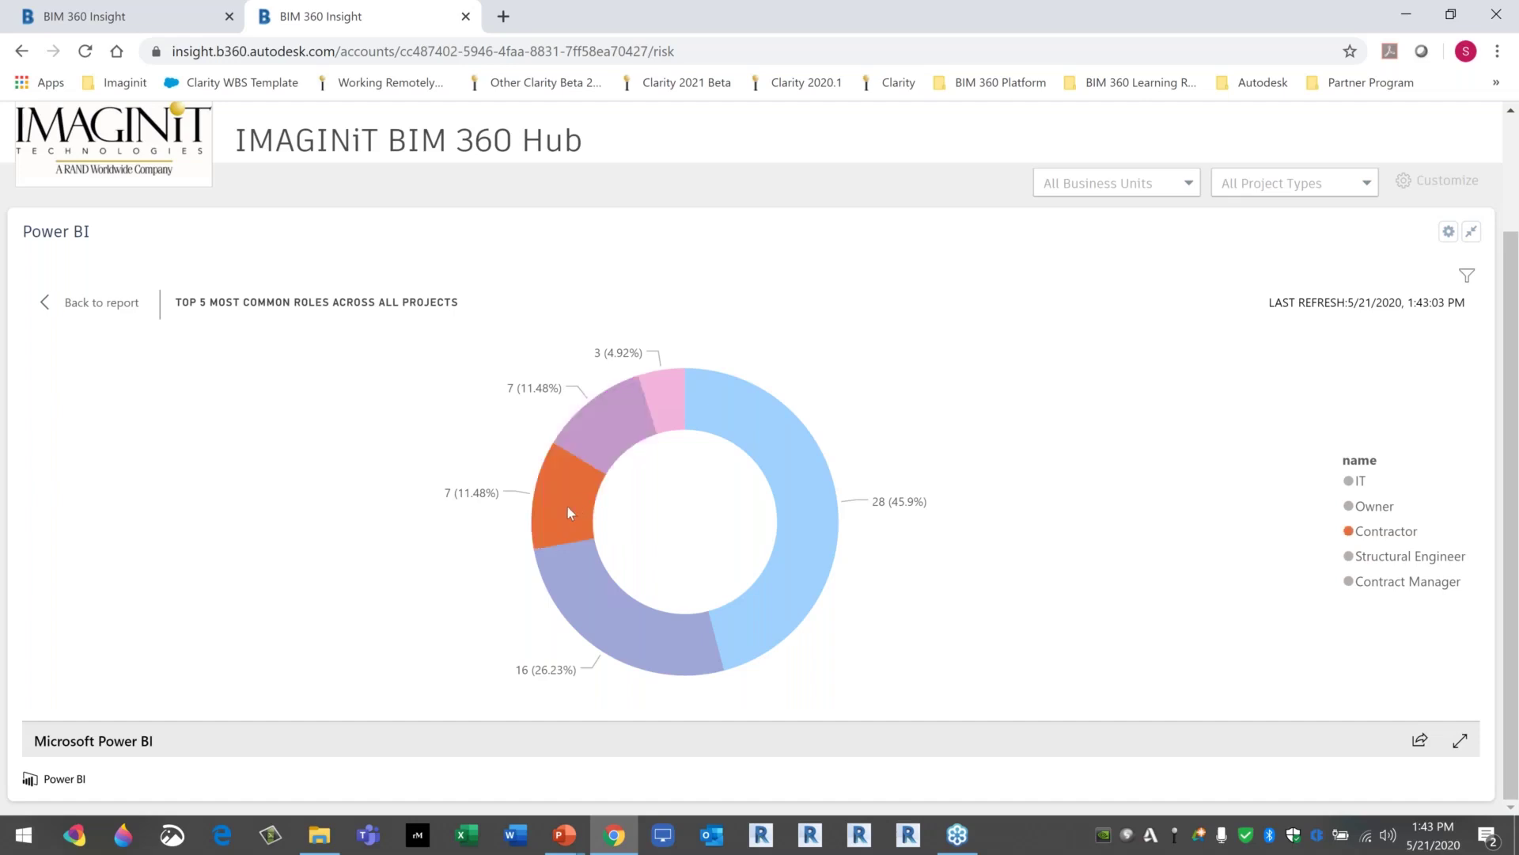
left_click(596, 605)
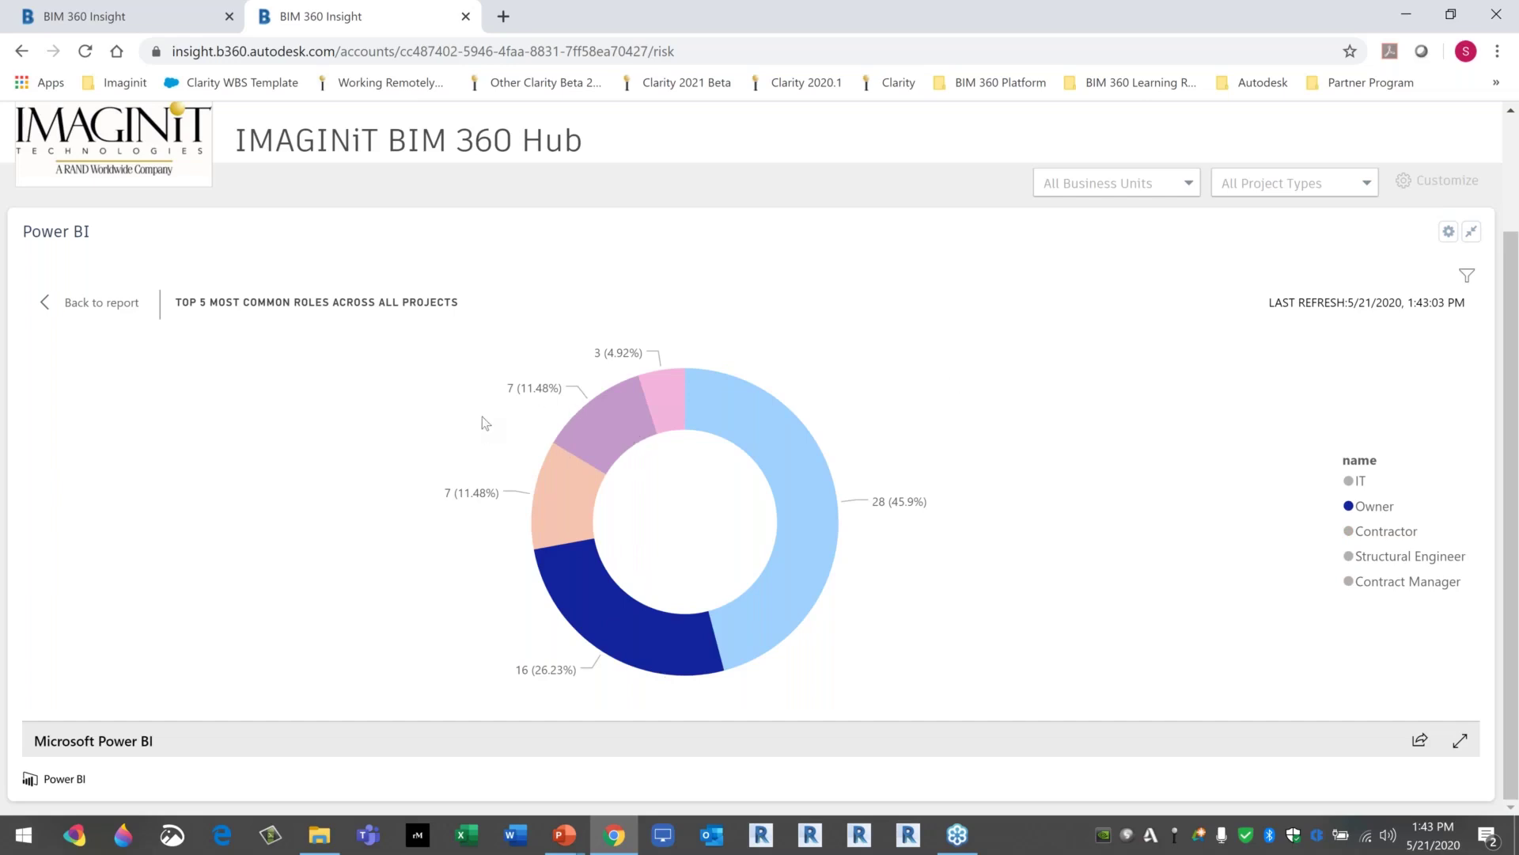
left_click(49, 302)
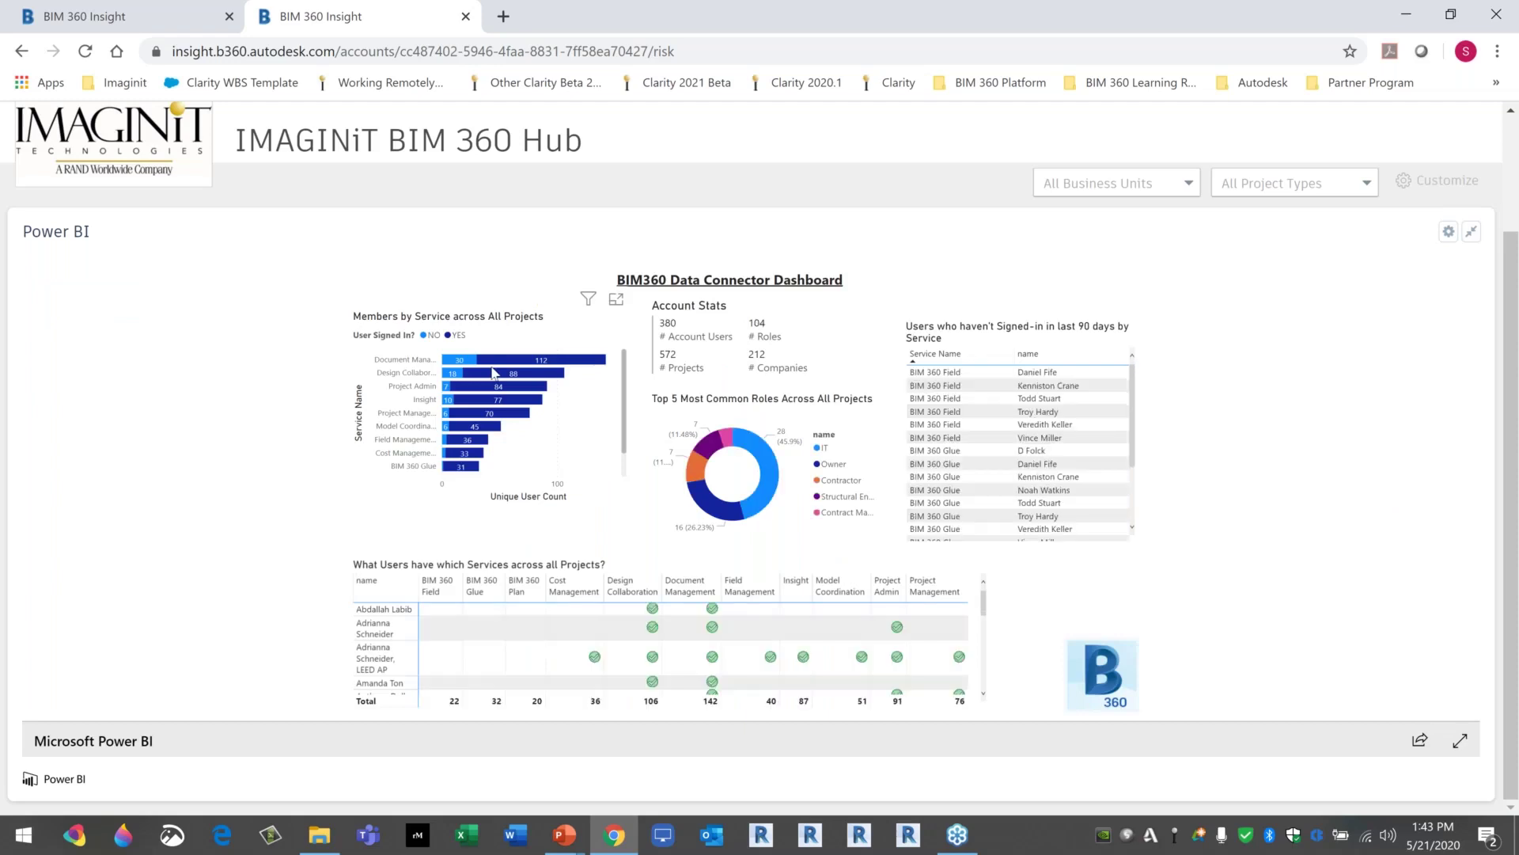
Enlarge the Members by Service across All Projects chart, inspect signed-in and not-signed-in user counts per service, and return to the report.
left_click(616, 301)
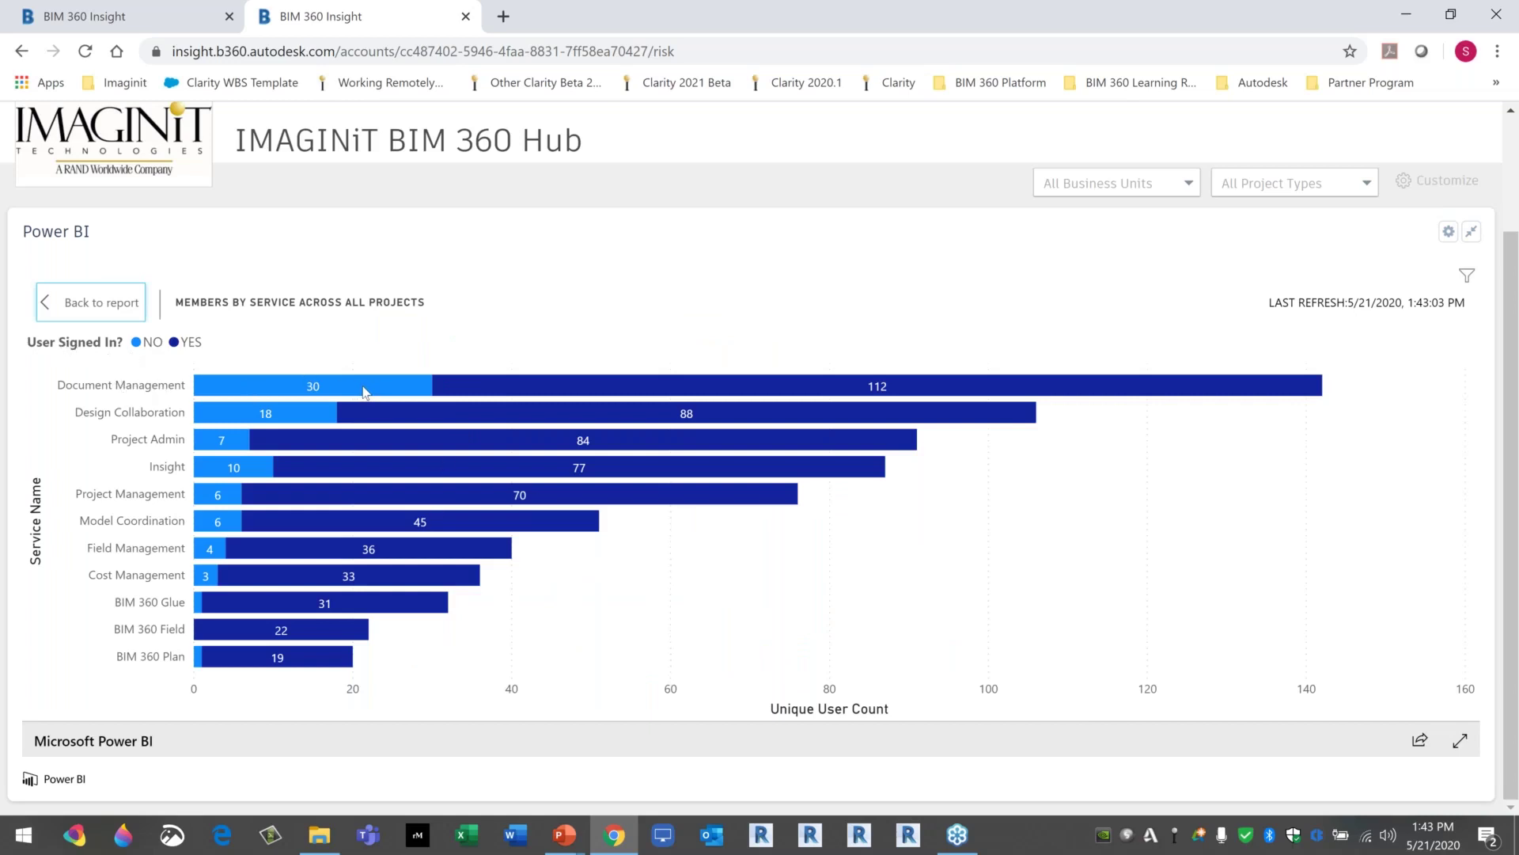
mouse_move(365, 393)
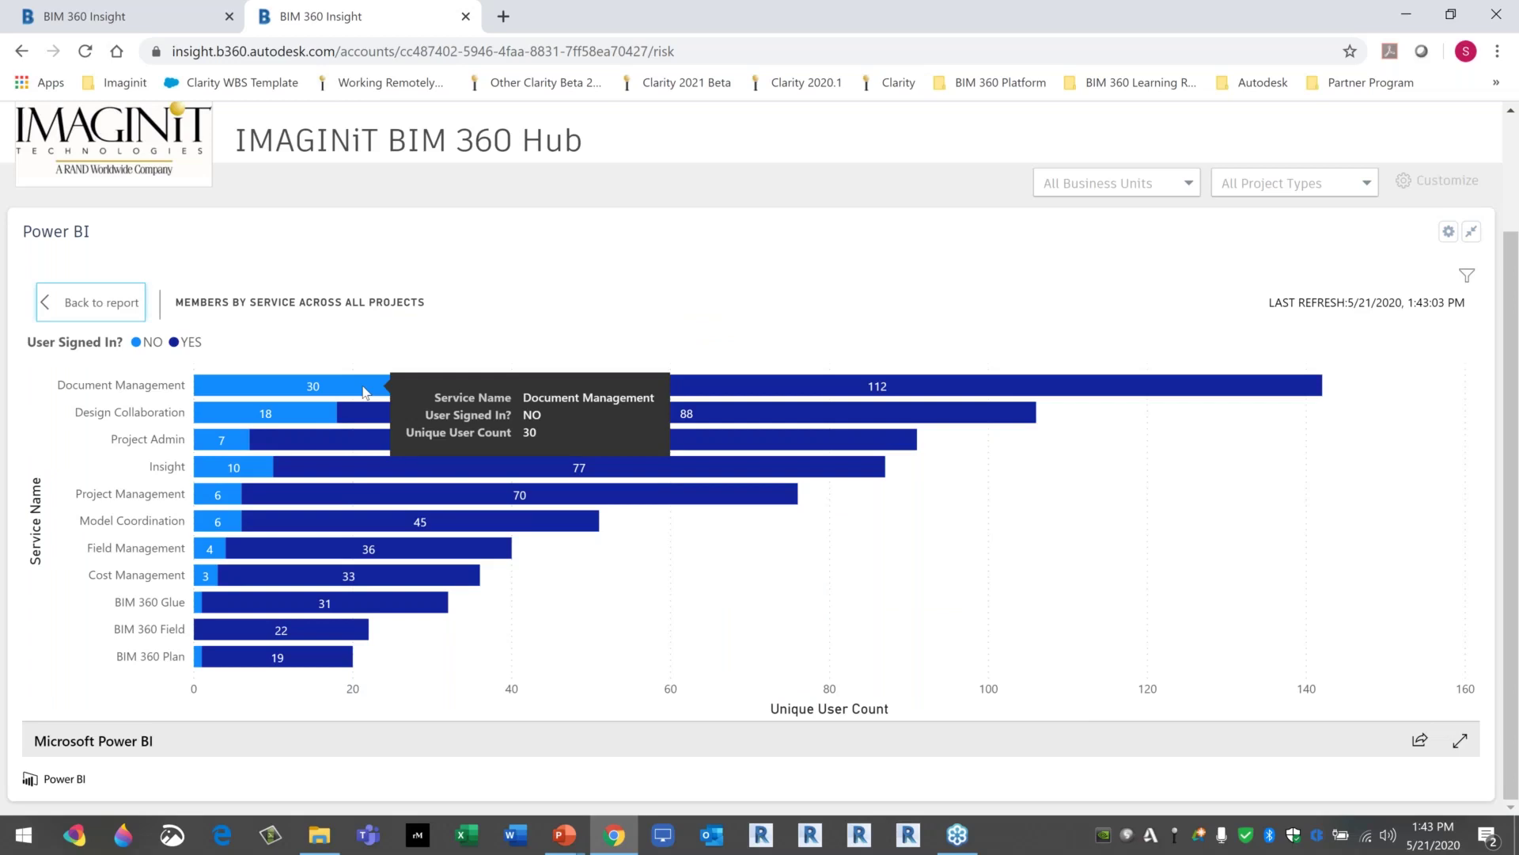
mouse_move(884, 387)
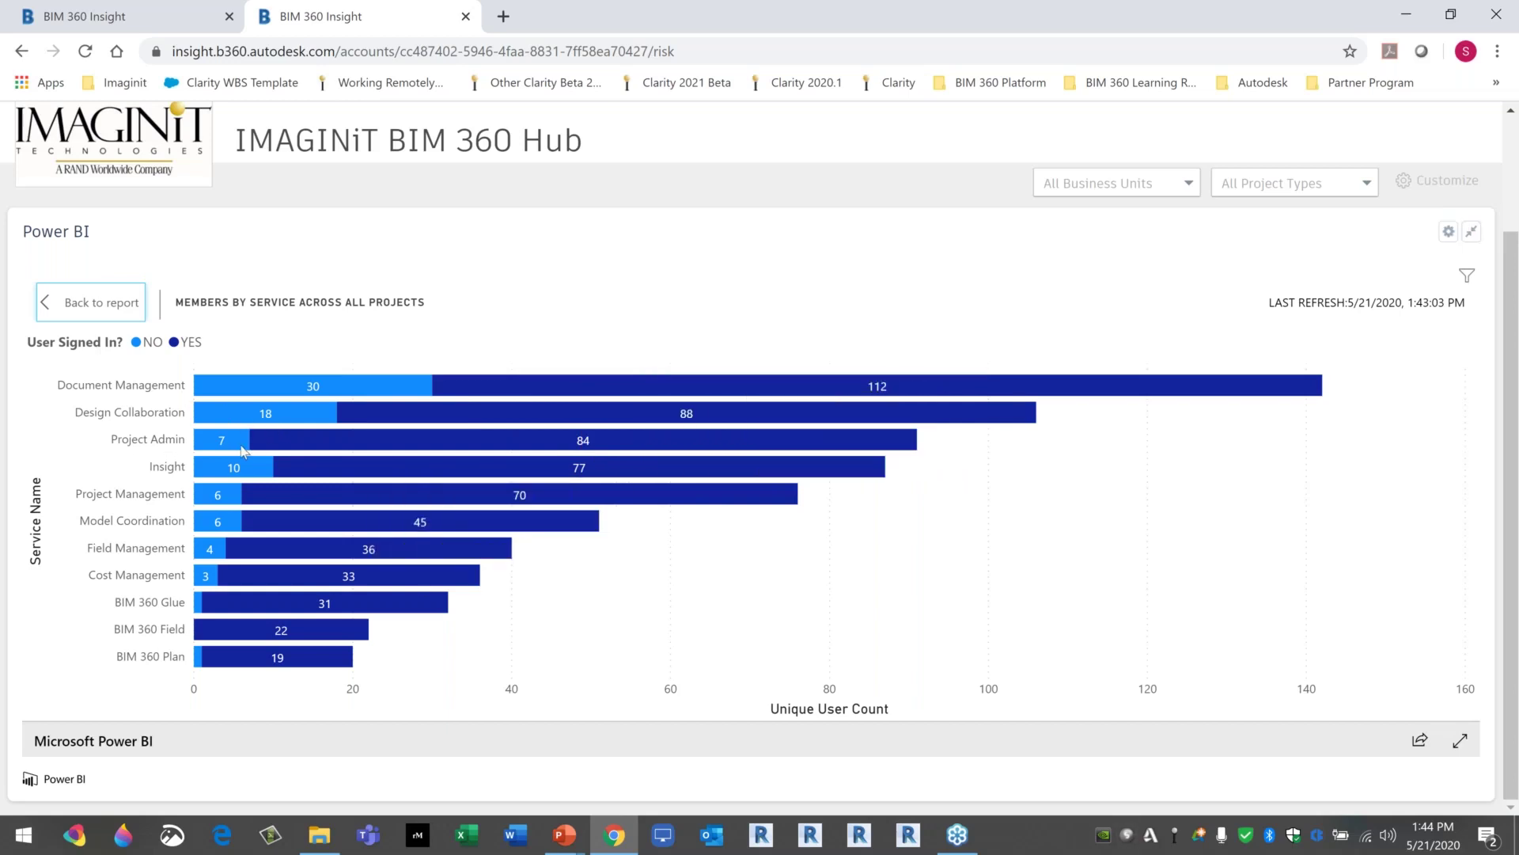
mouse_move(243, 465)
left_click(45, 308)
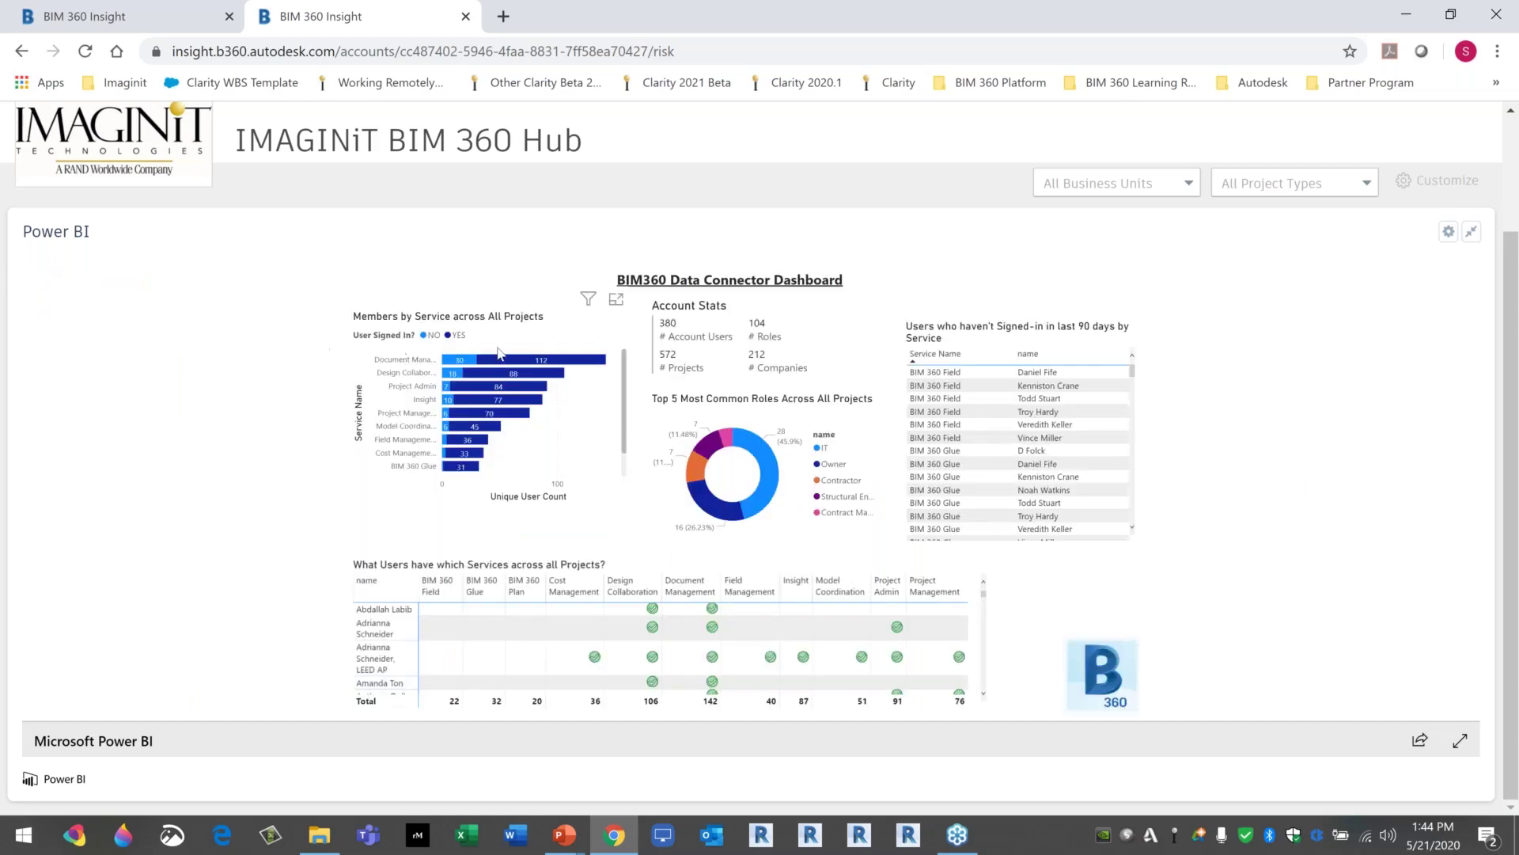
Enlarge the What Users have which Services across all Projects table and examine which services each listed user has.
mouse_move(698, 361)
left_click(977, 550)
scroll(178, 487, "down", 2)
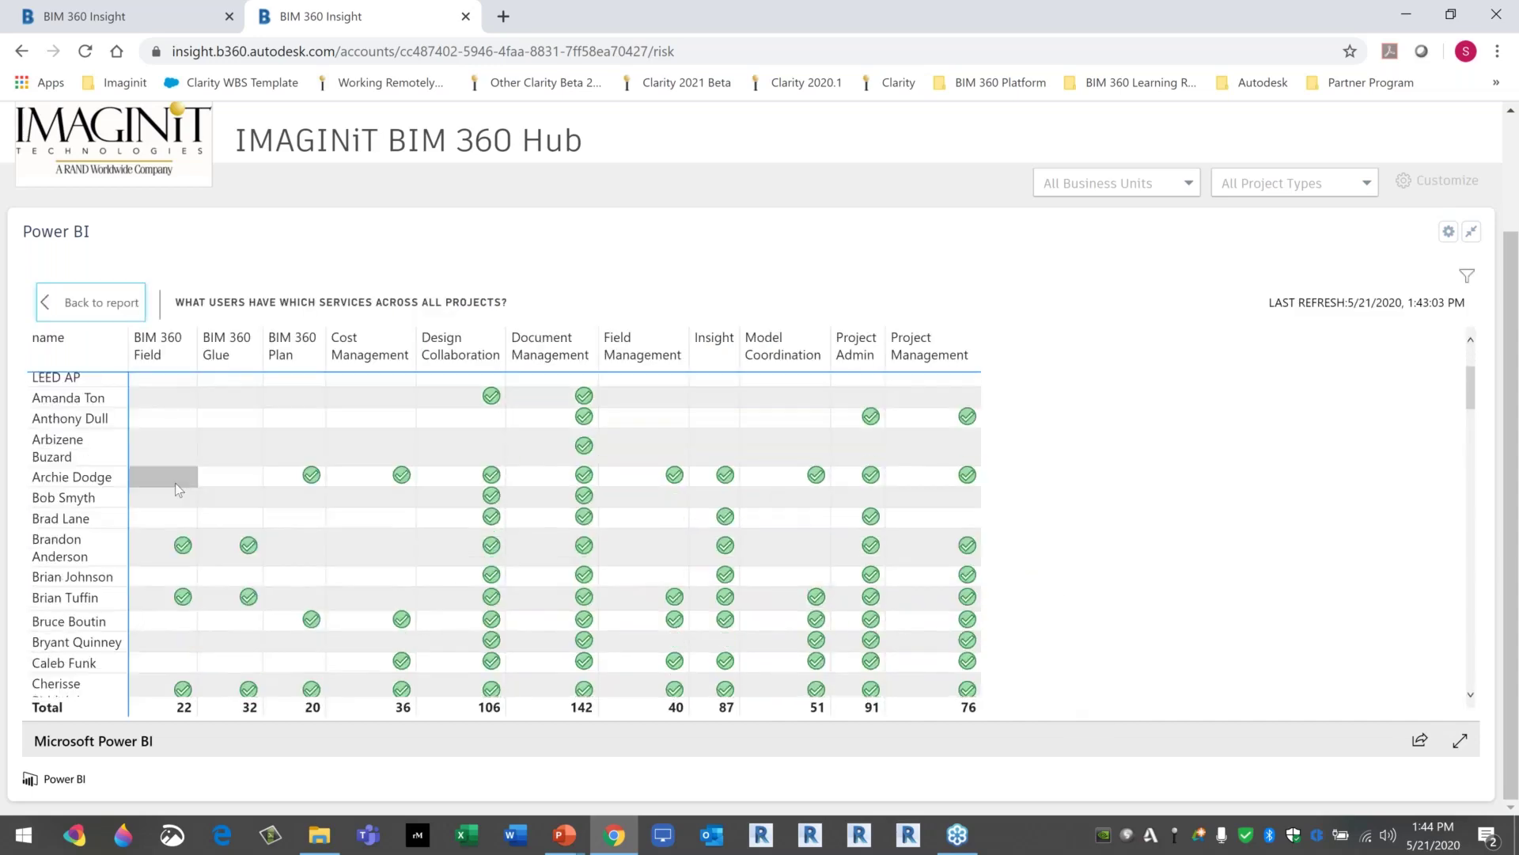
scroll(176, 489, "down", 7)
scroll(119, 523, "up", 8)
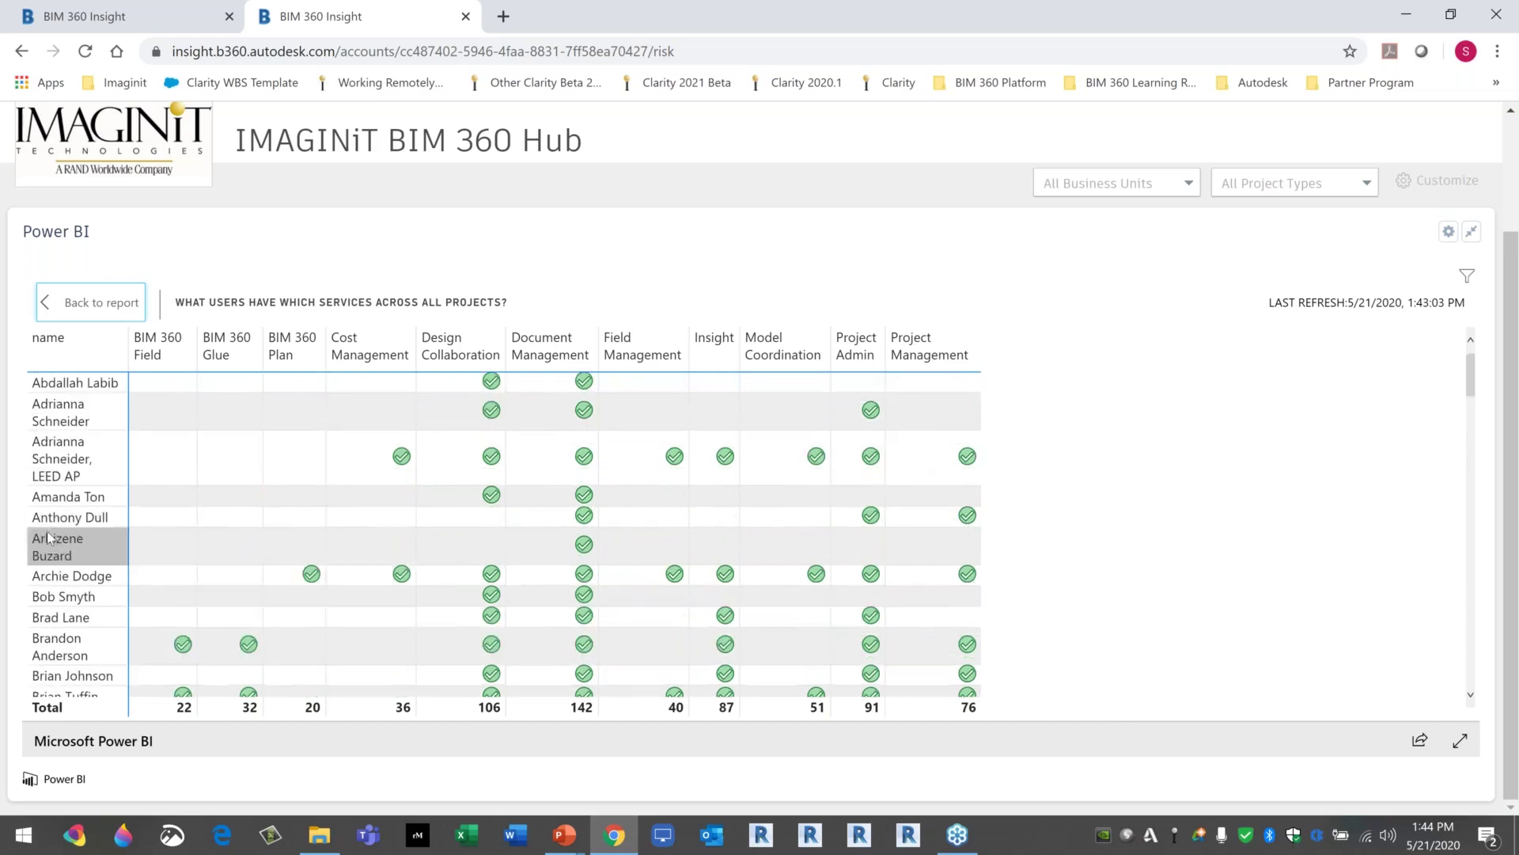
mouse_move(585, 516)
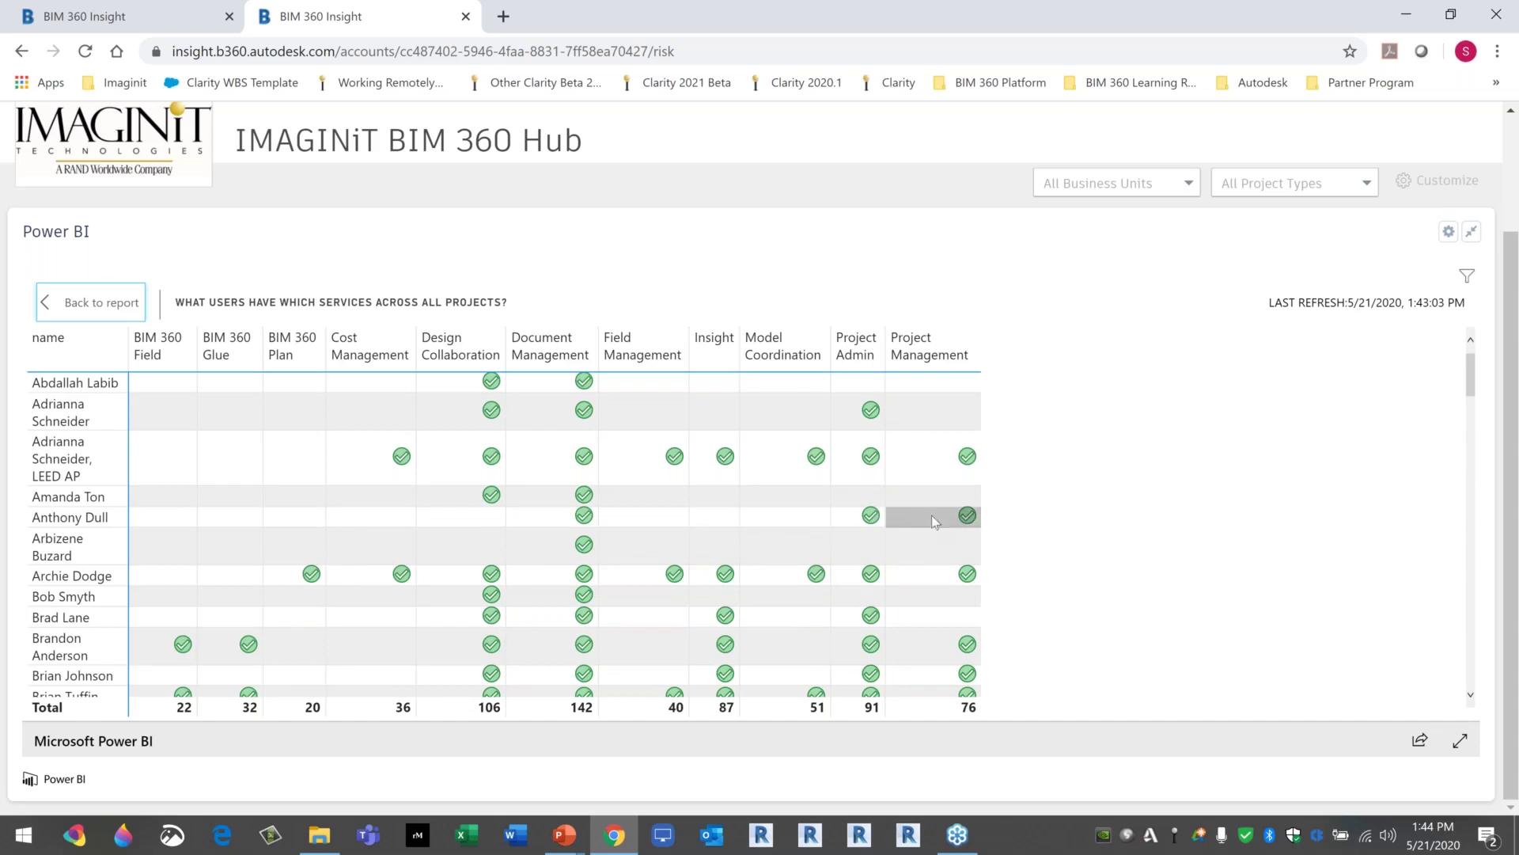
scroll(945, 516, "down", 10)
scroll(614, 605, "down", 20)
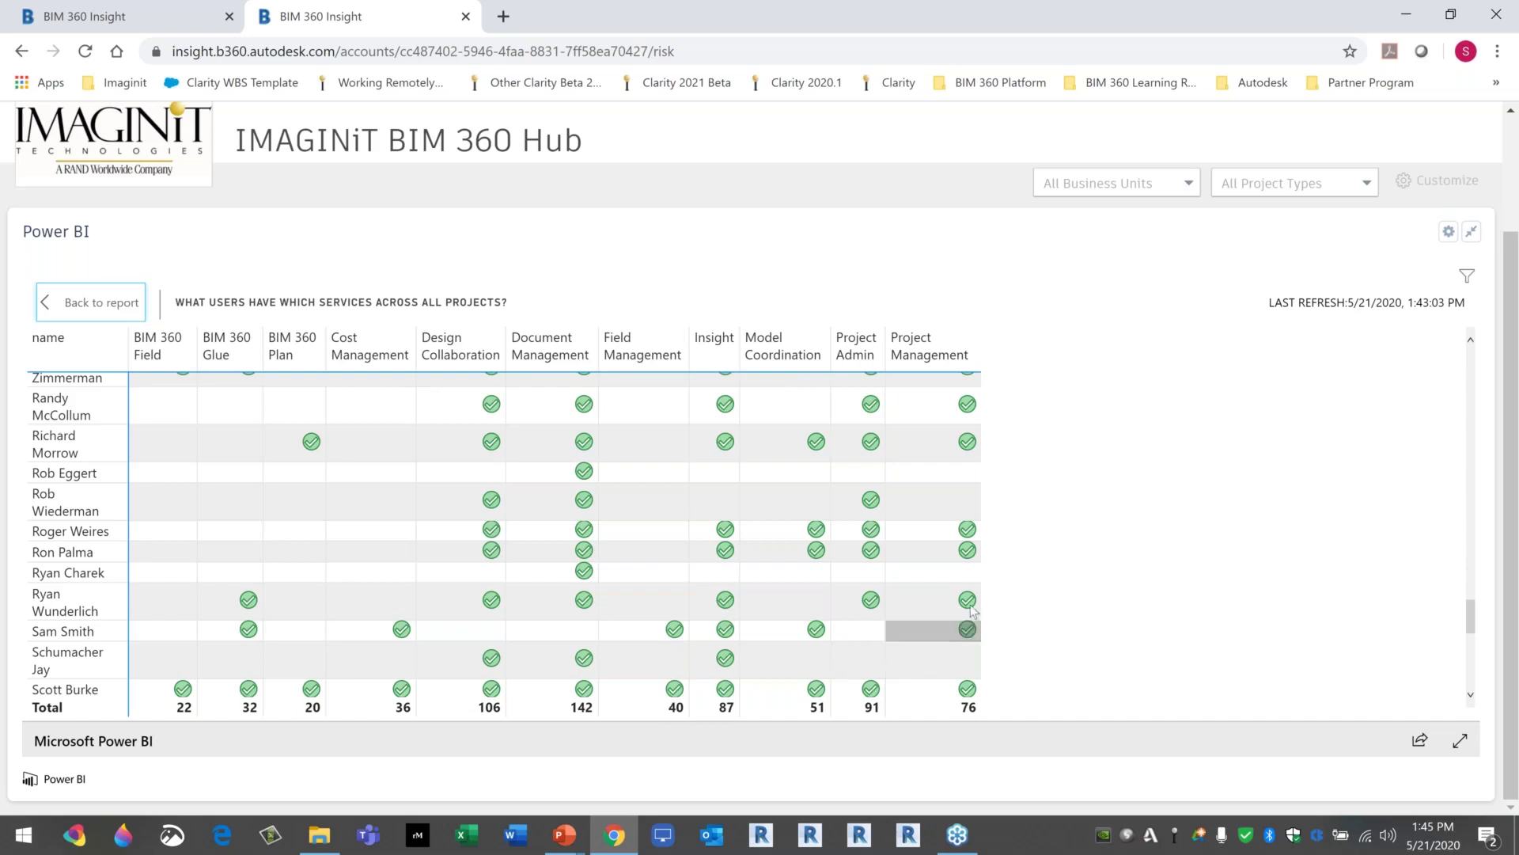
scroll(1176, 570, "down", 5)
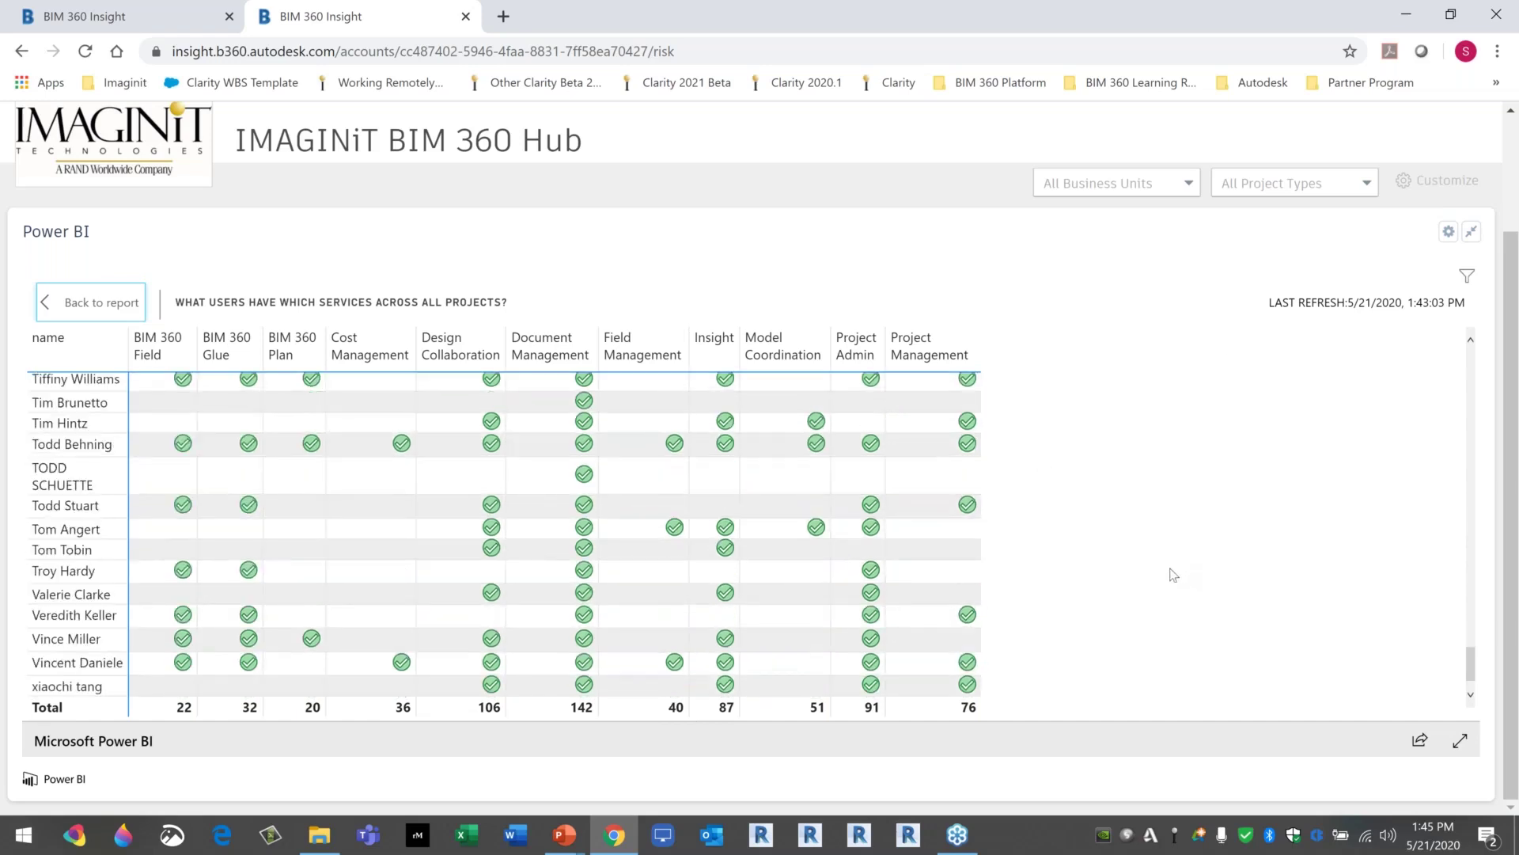
scroll(1169, 568, "up", 10)
scroll(1166, 562, "up", 3)
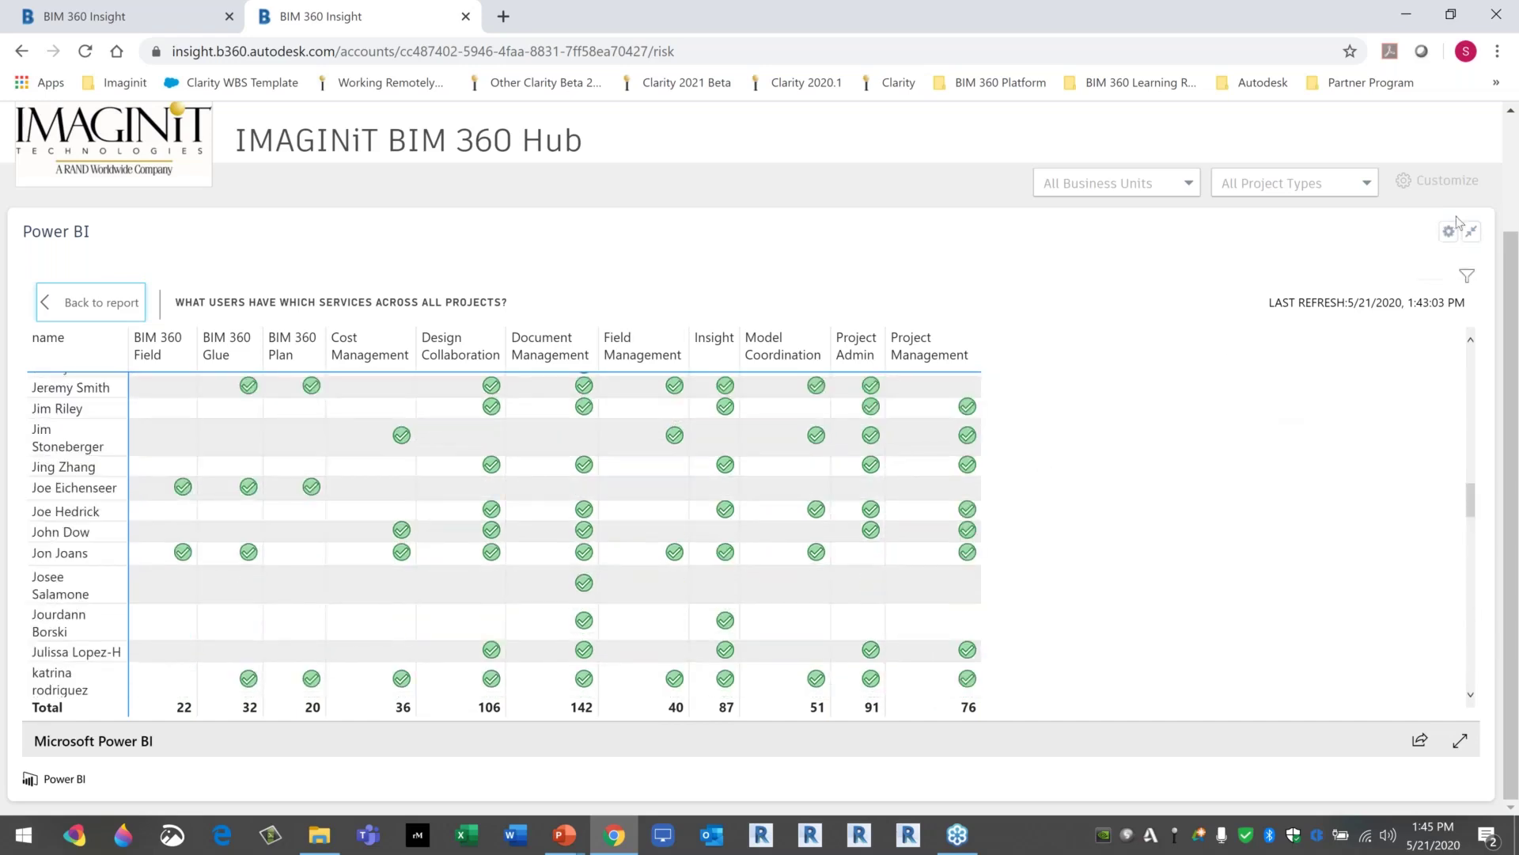
Collapse the Power BI card to its normal size and review the cards on the account Risk dashboard.
left_click(1470, 233)
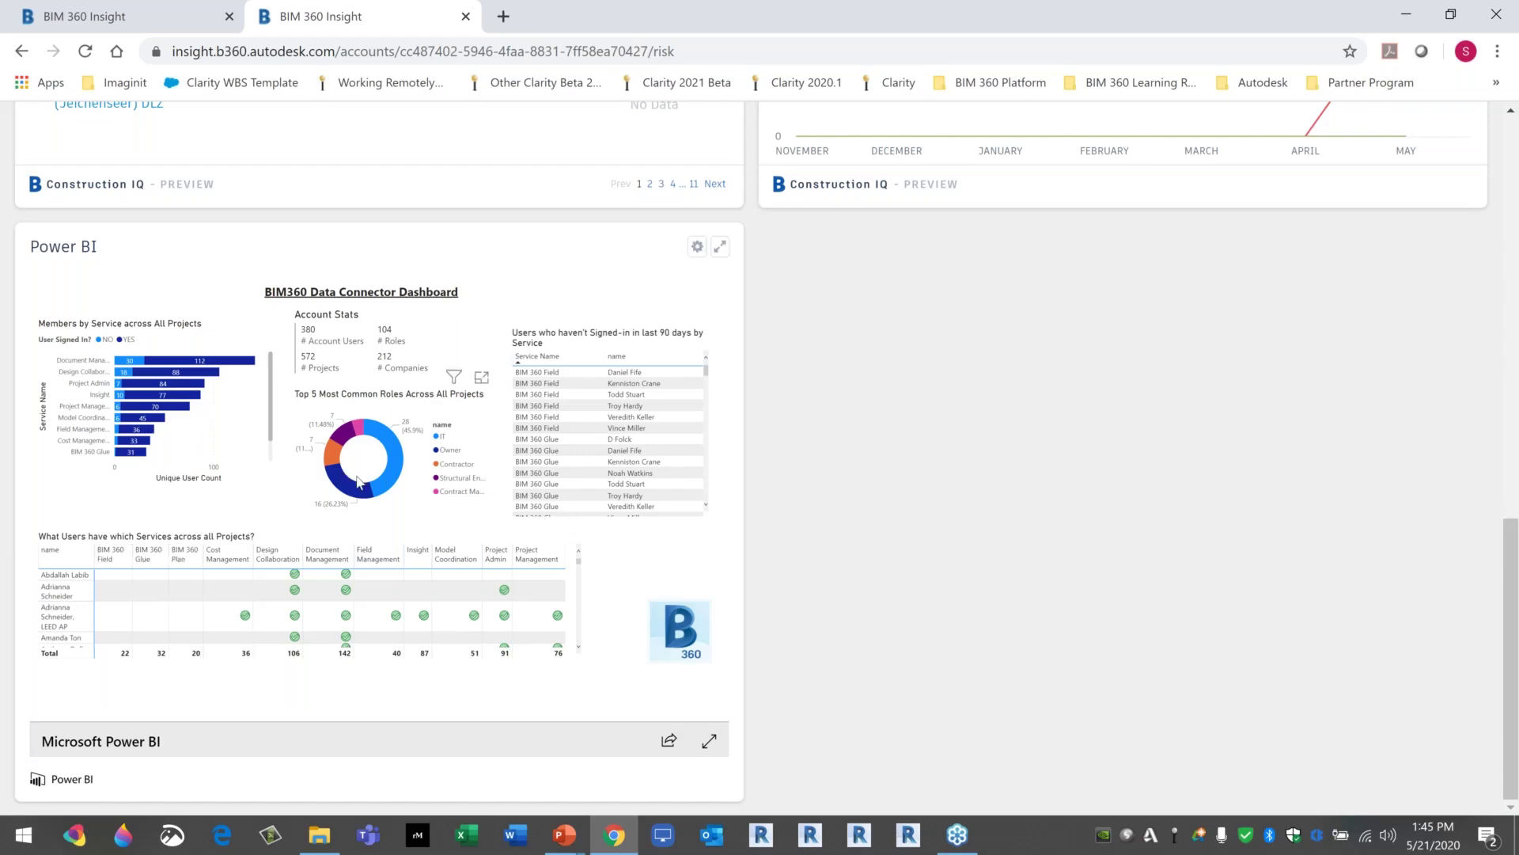
scroll(358, 482, "up", 7)
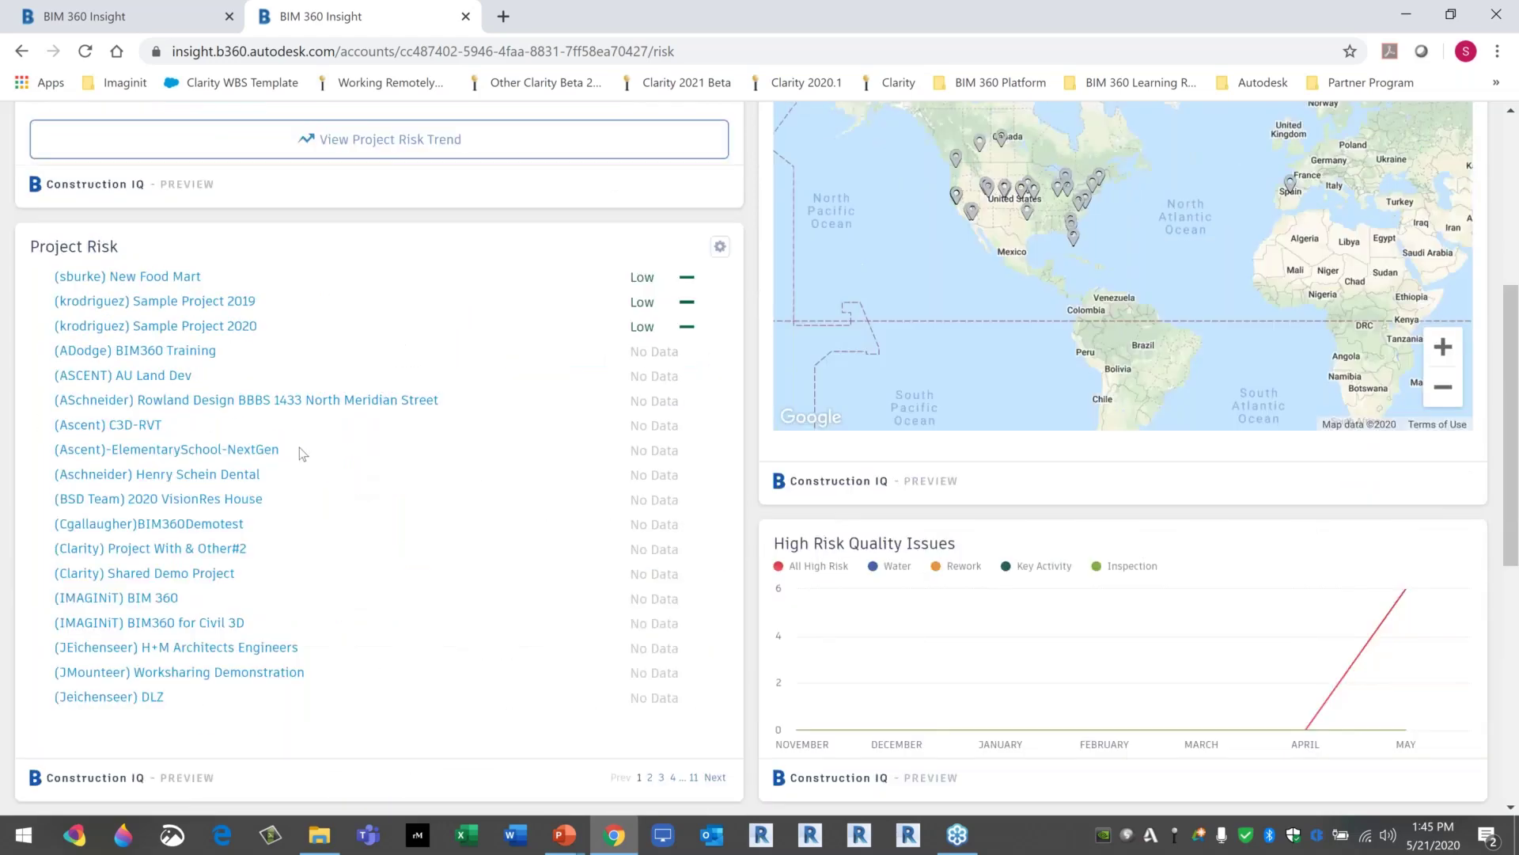
scroll(462, 534, "up", 2)
scroll(465, 538, "down", 3)
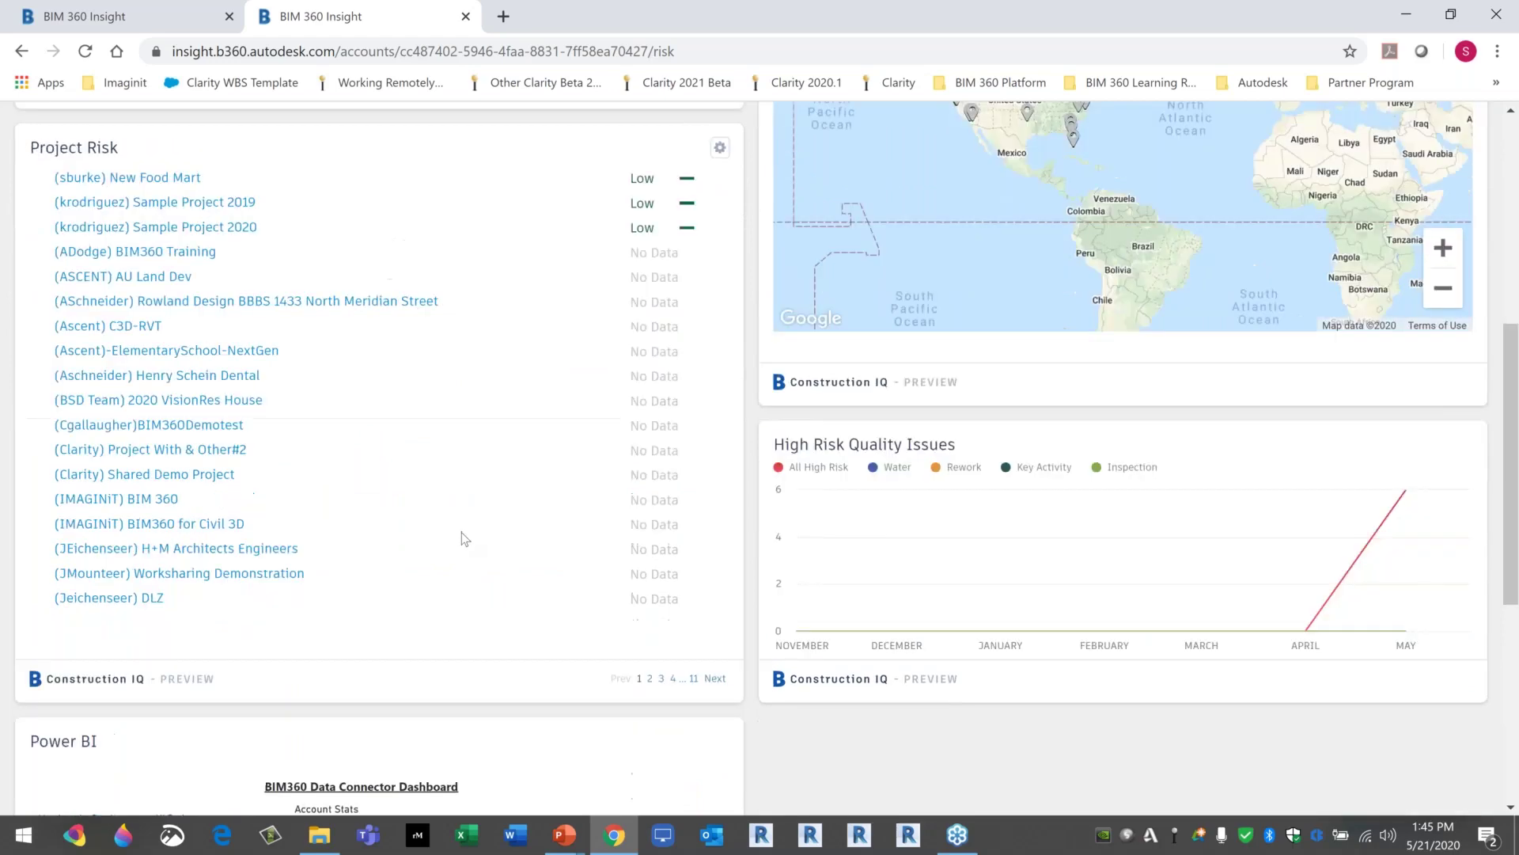
scroll(464, 538, "down", 4)
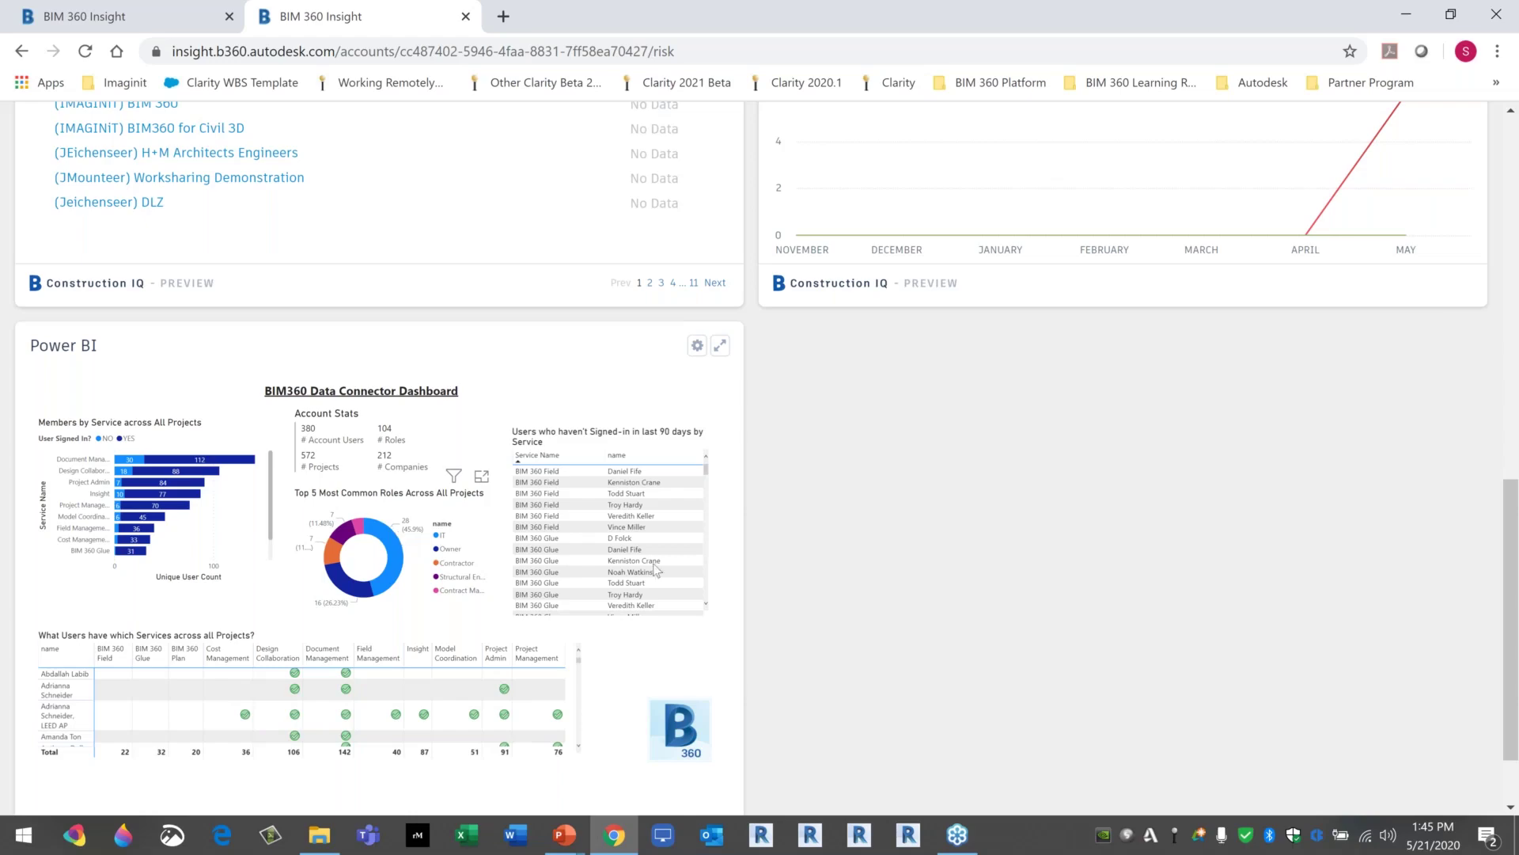
scroll(733, 605, "up", 4)
scroll(733, 605, "up", 2)
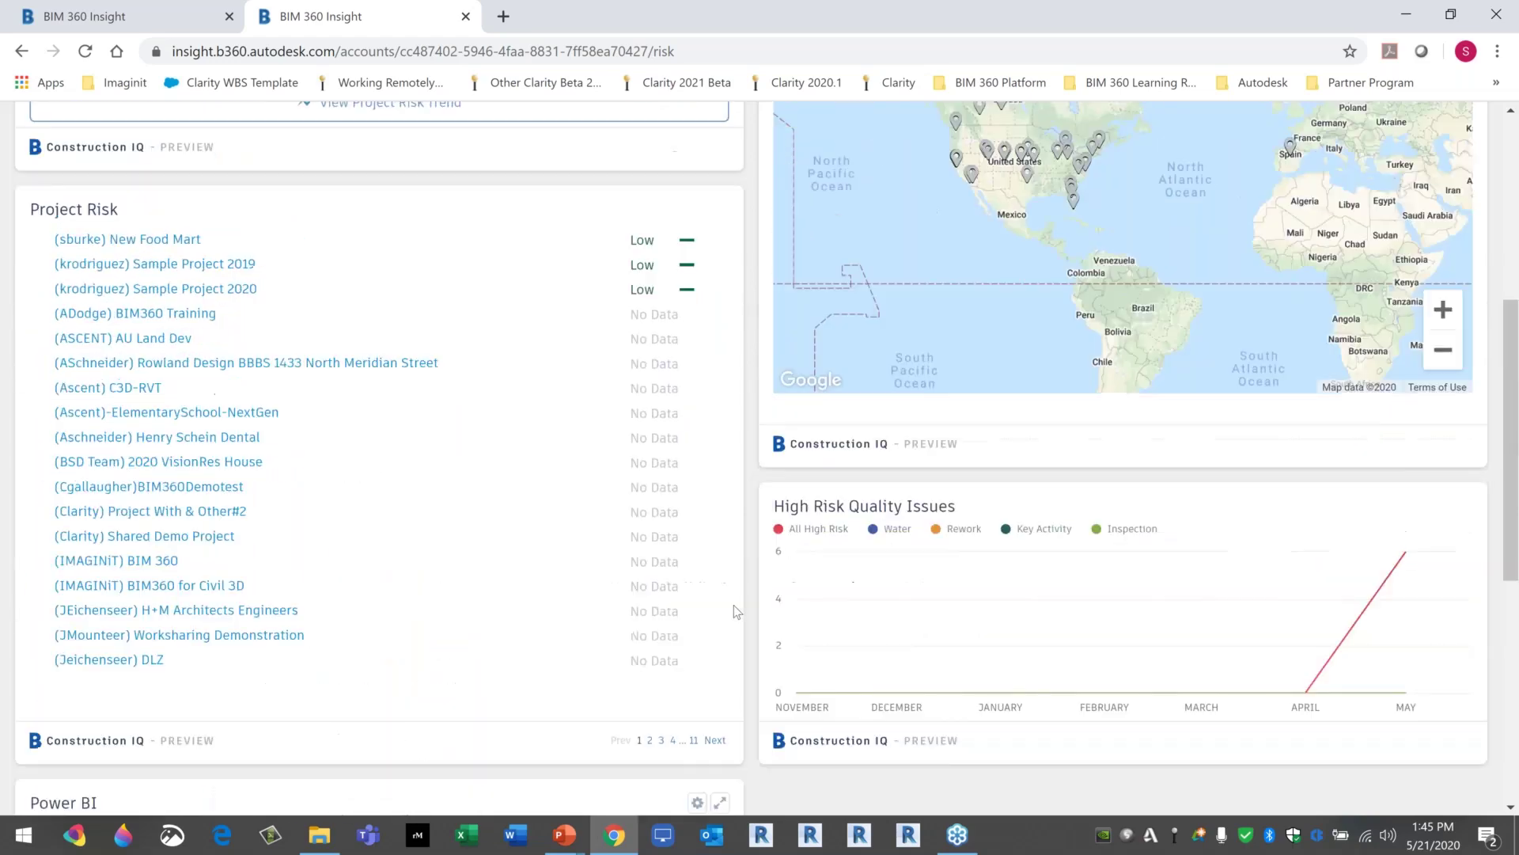
scroll(733, 605, "up", 2)
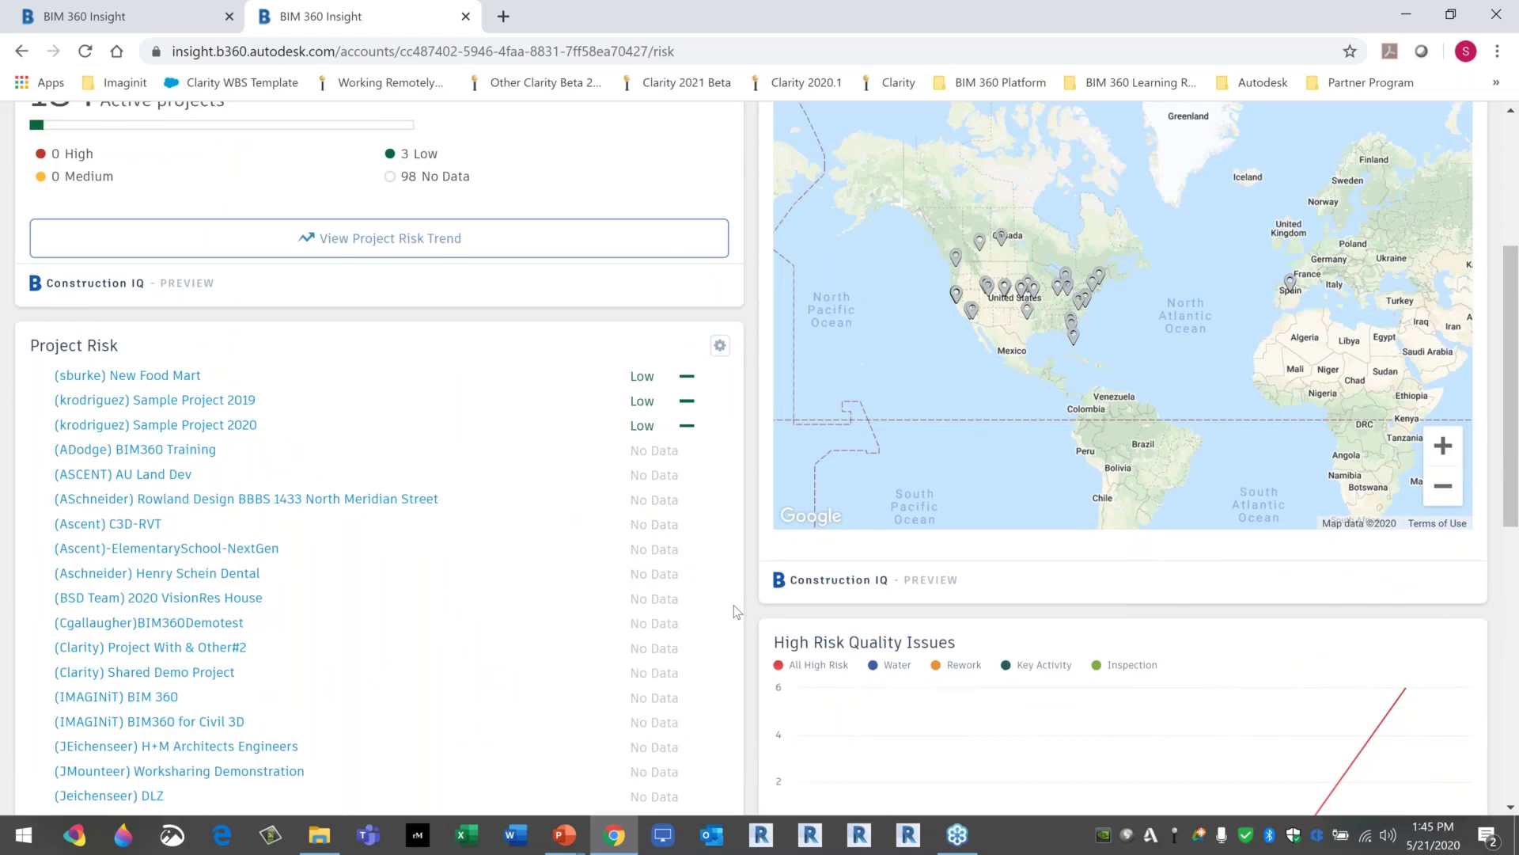
scroll(736, 610, "up", 3)
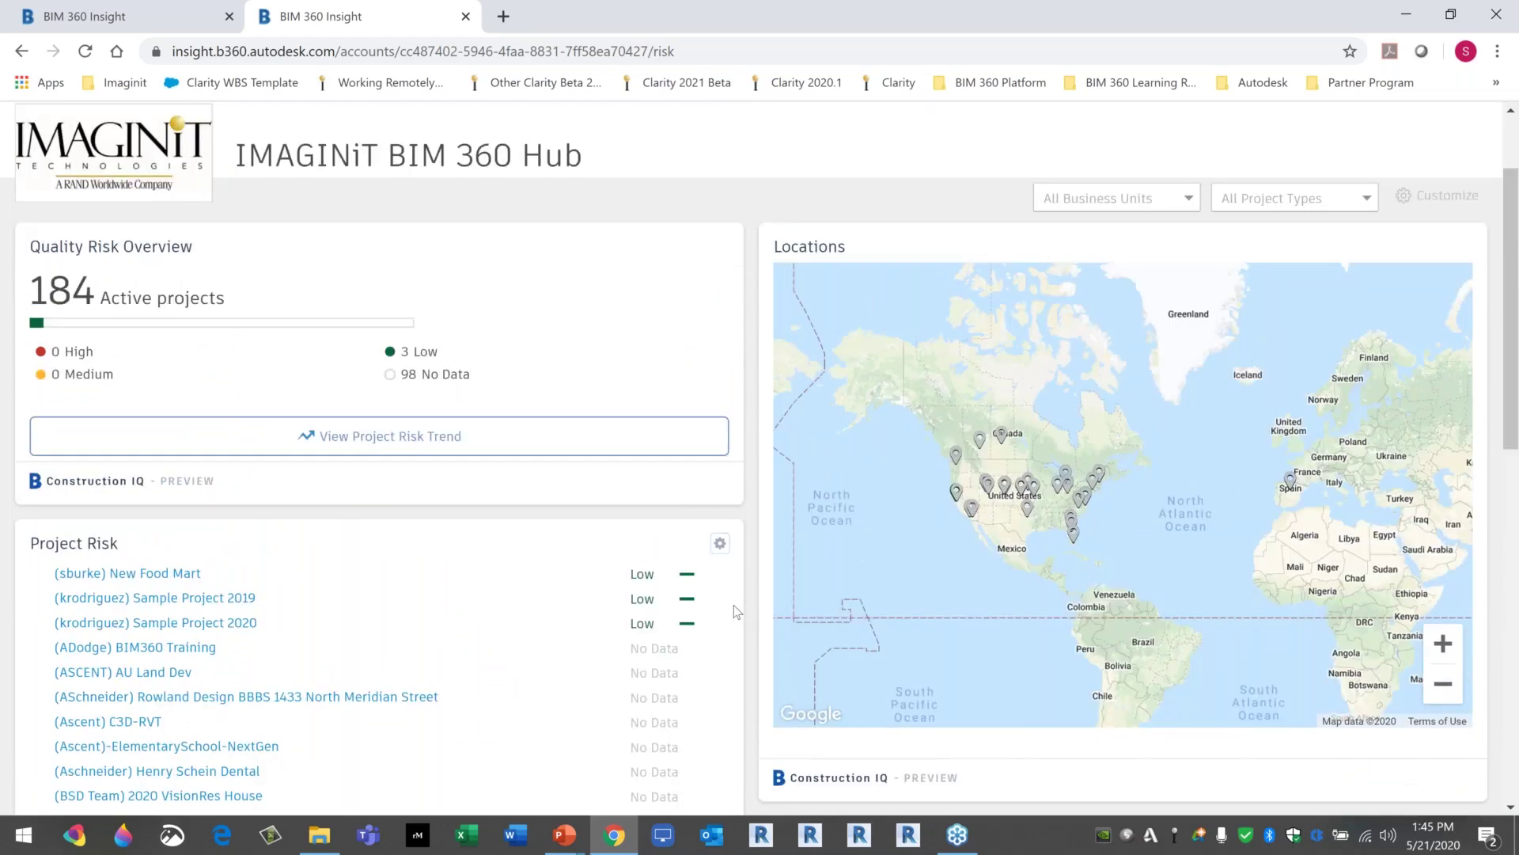
scroll(734, 606, "up", 2)
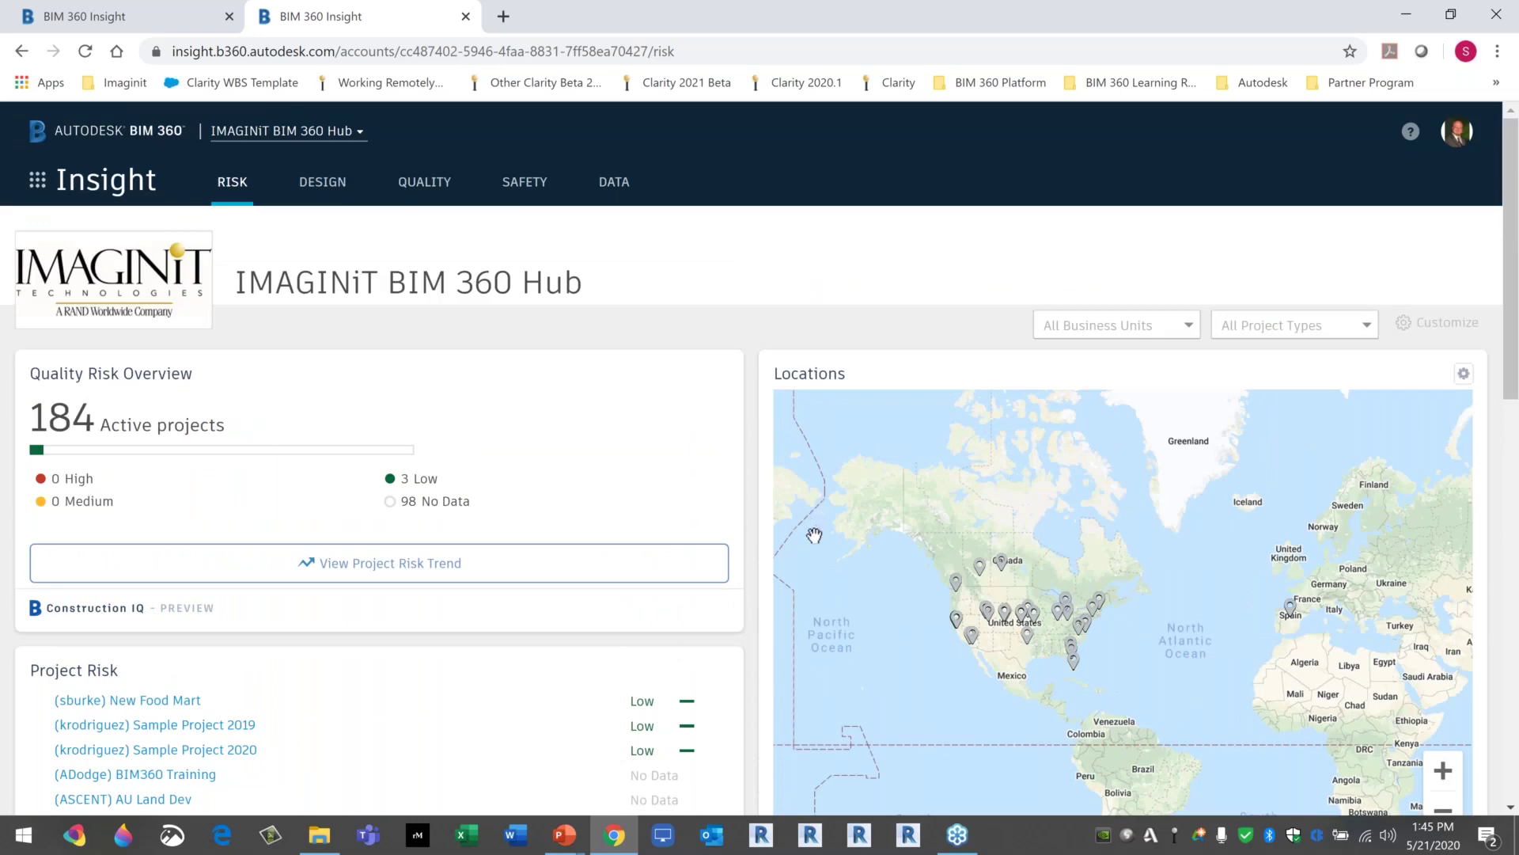
scroll(814, 535, "down", 9)
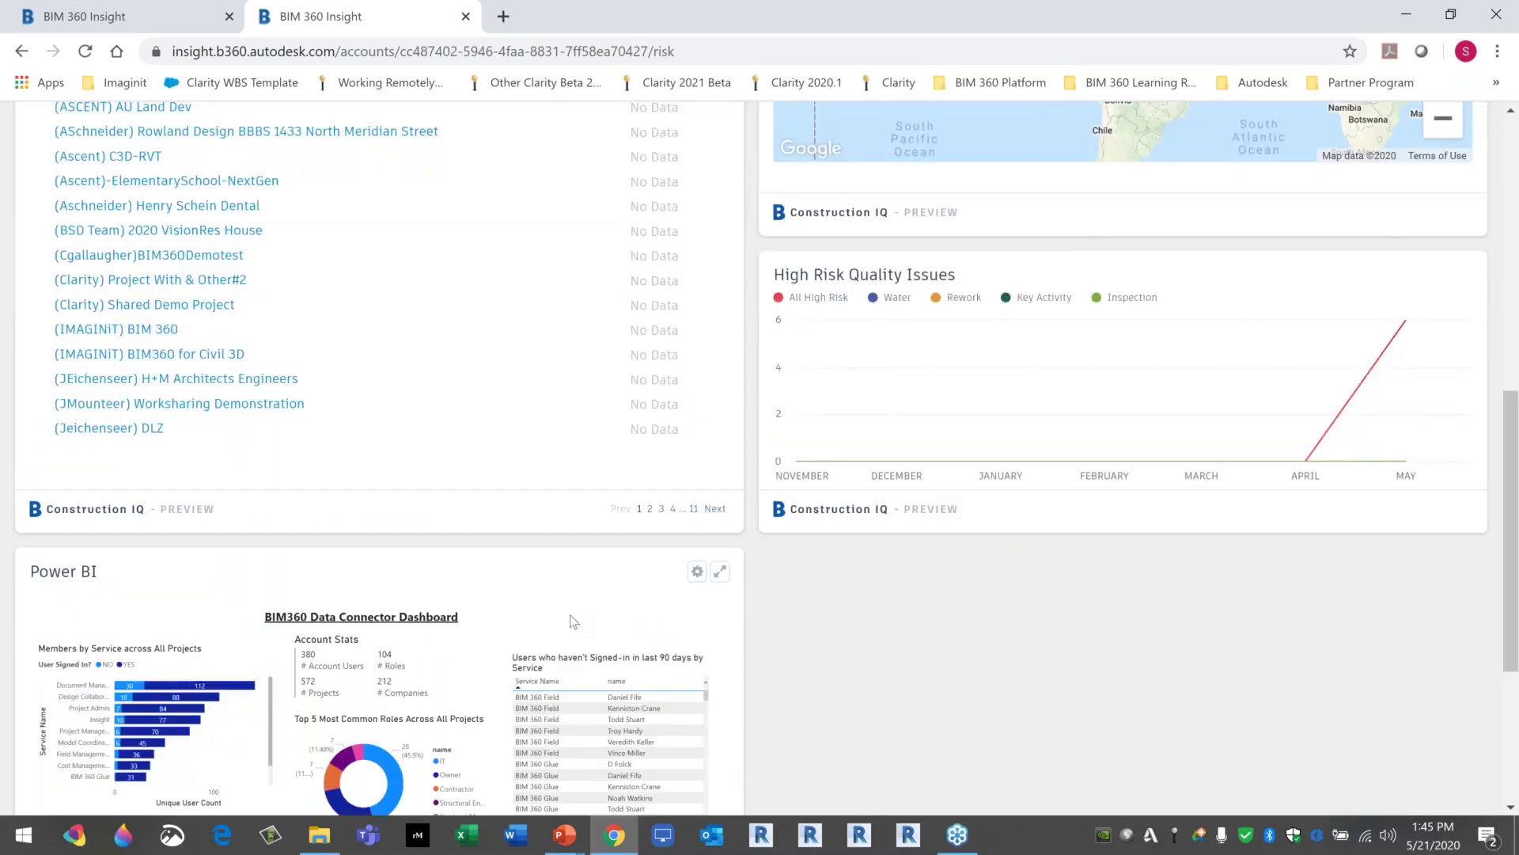
Open the account Design dashboard and examine the Approval Reviews by Project chart and the Design Risk Heatmap.
scroll(573, 621, "up", 9)
left_click(334, 187)
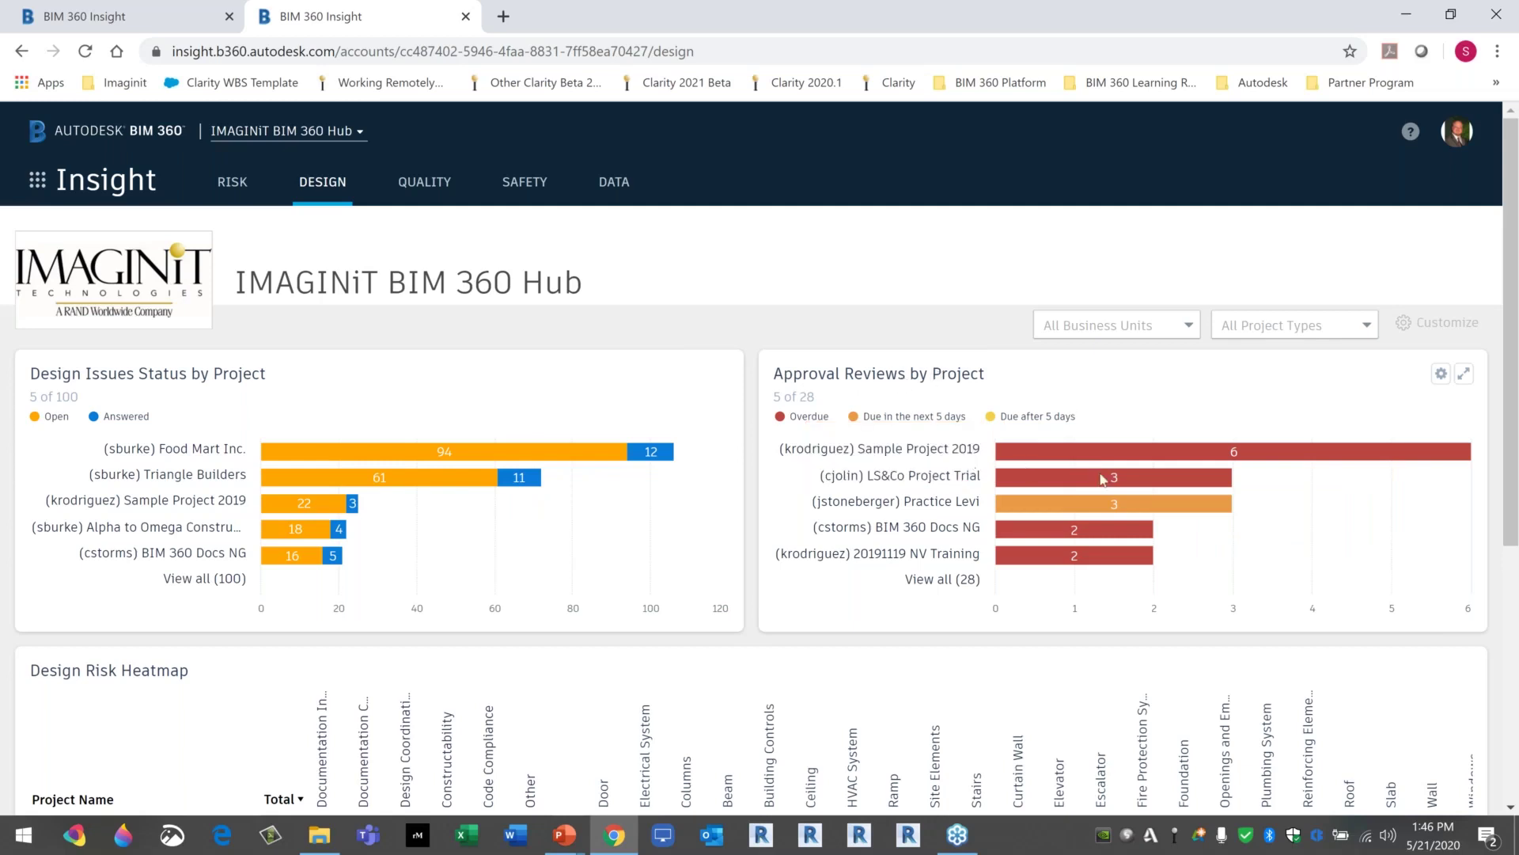
mouse_move(1114, 452)
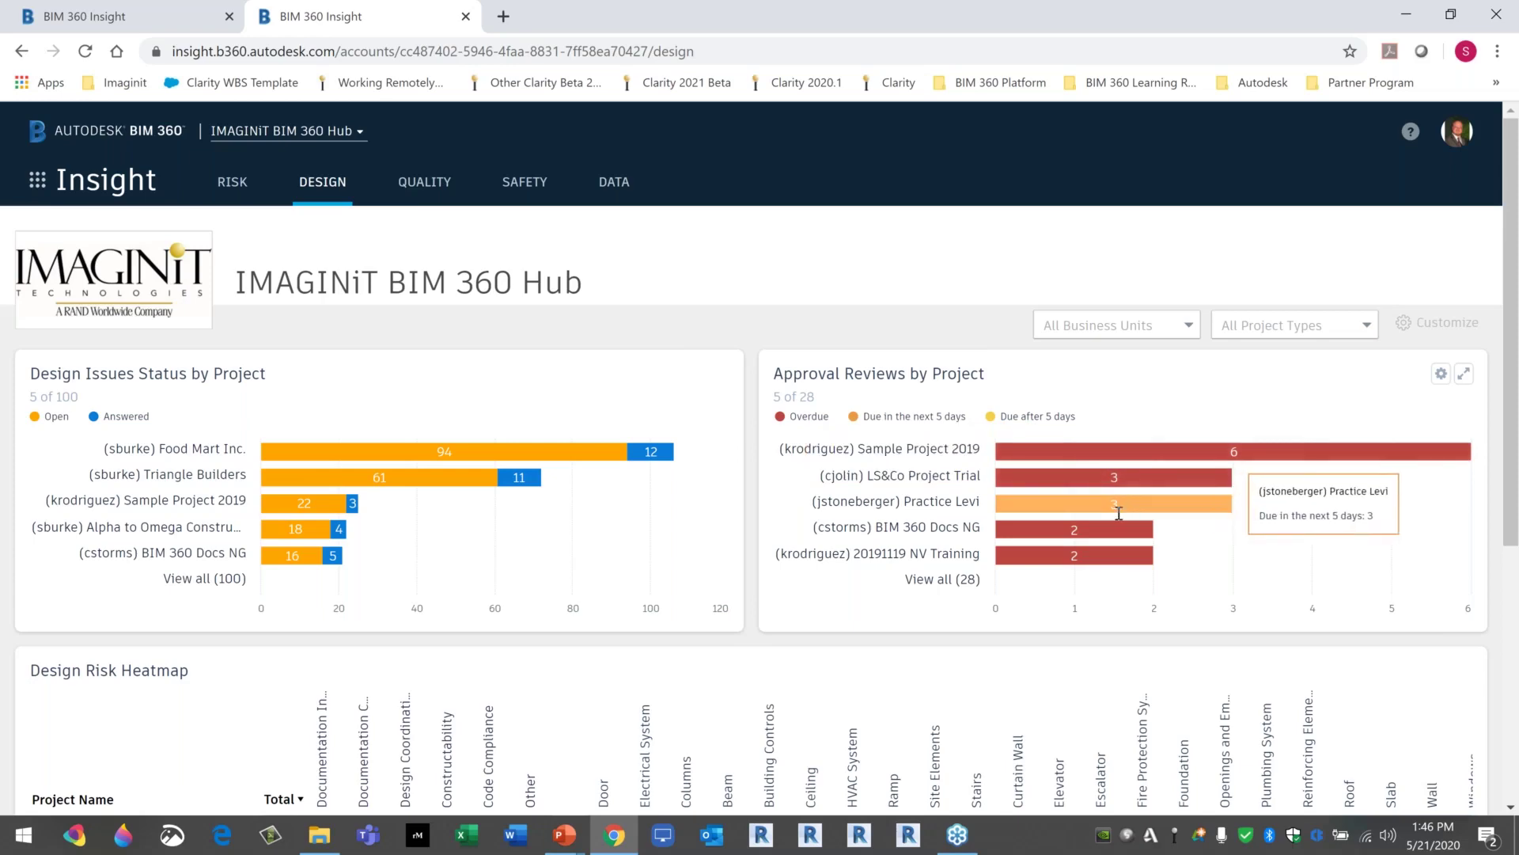
scroll(1020, 632, "down", 5)
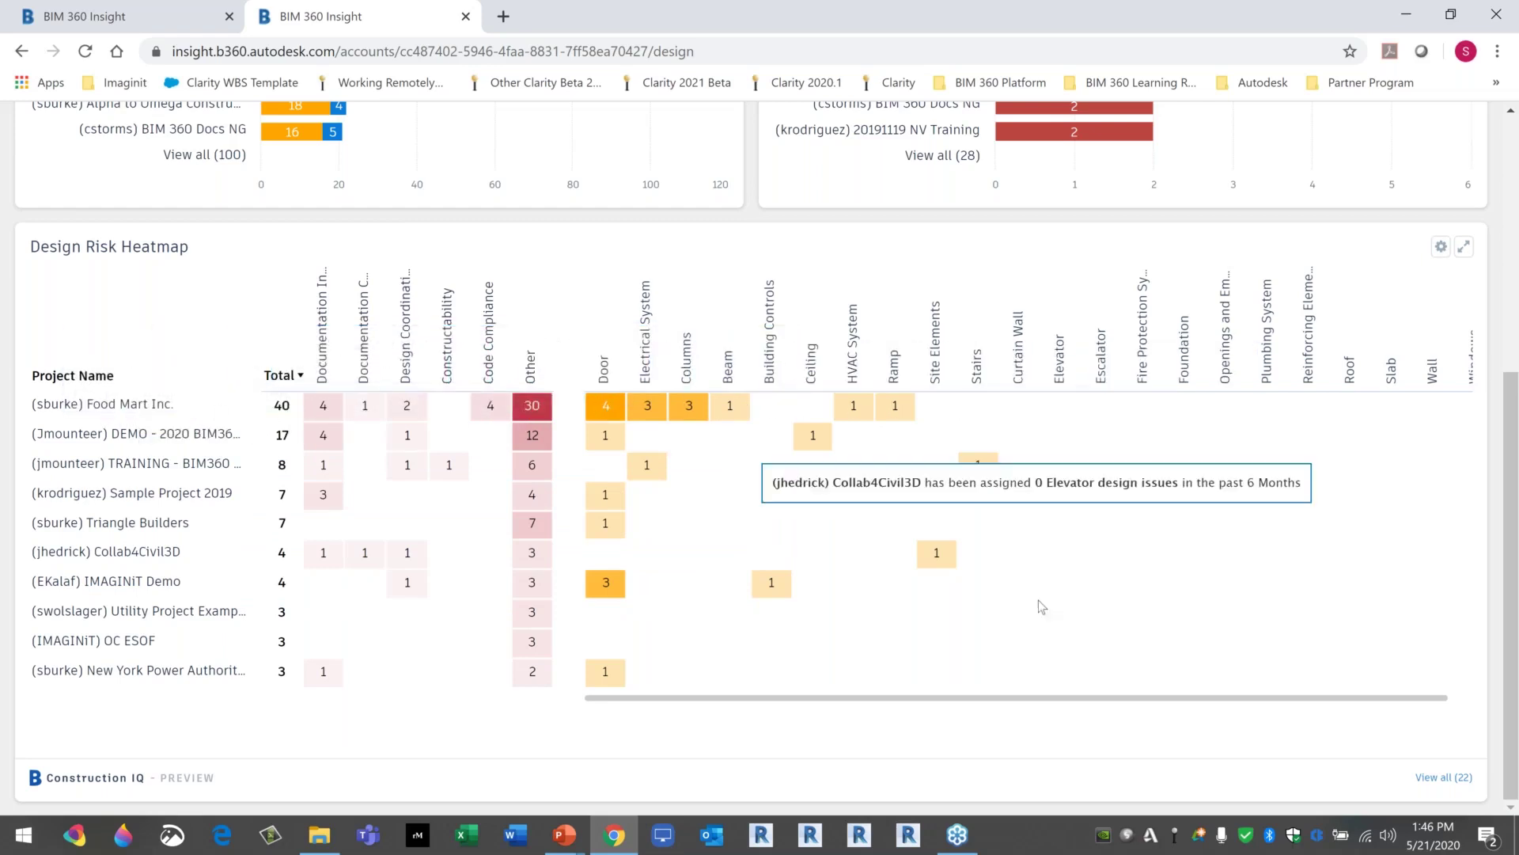
left_click_drag(1005, 693, 794, 719)
left_click_drag(671, 549, 879, 356)
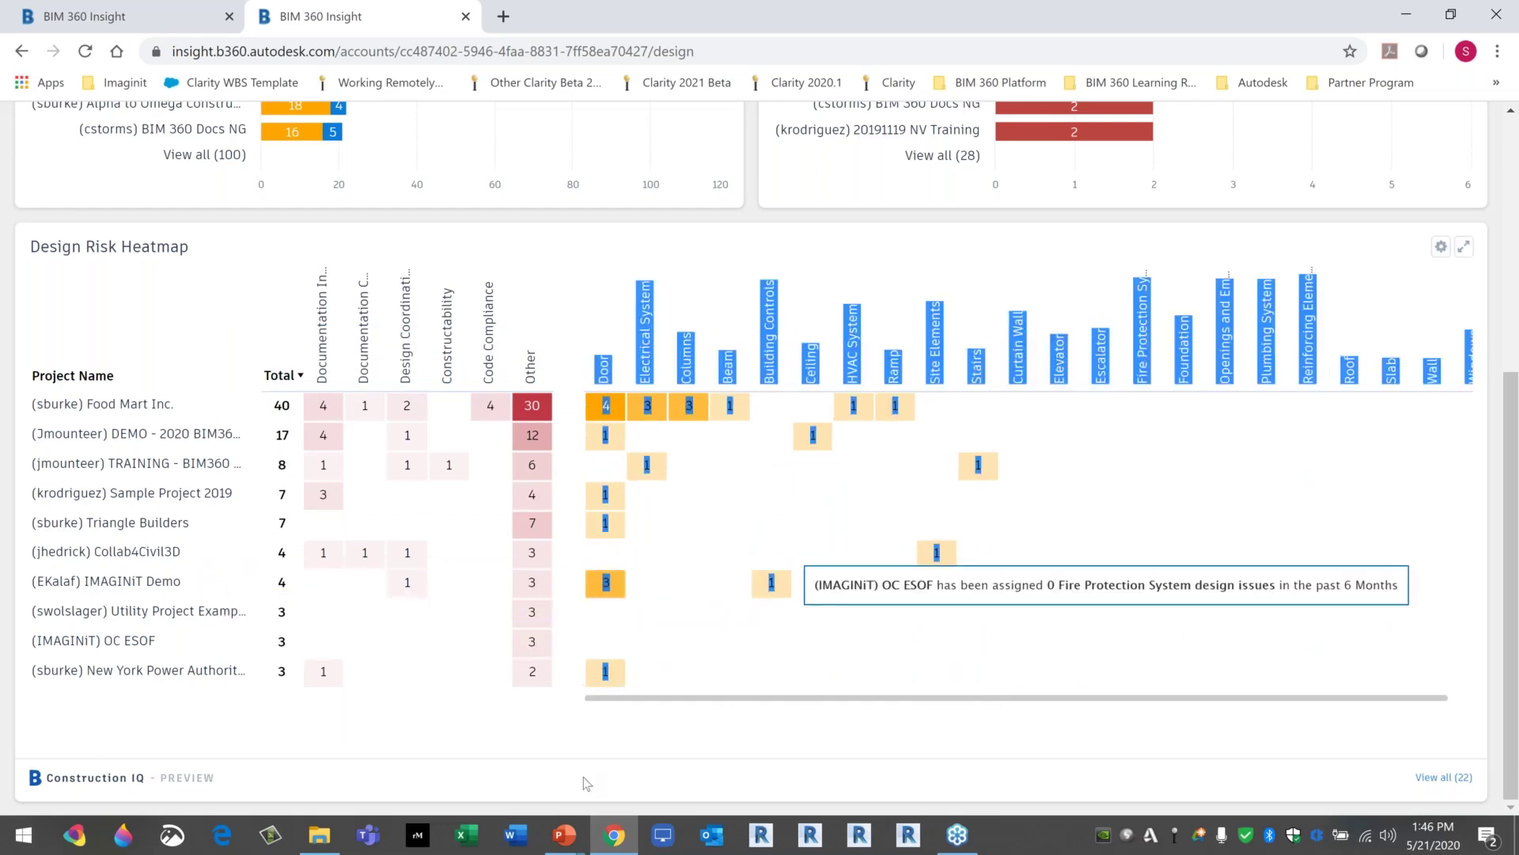
left_click(324, 494)
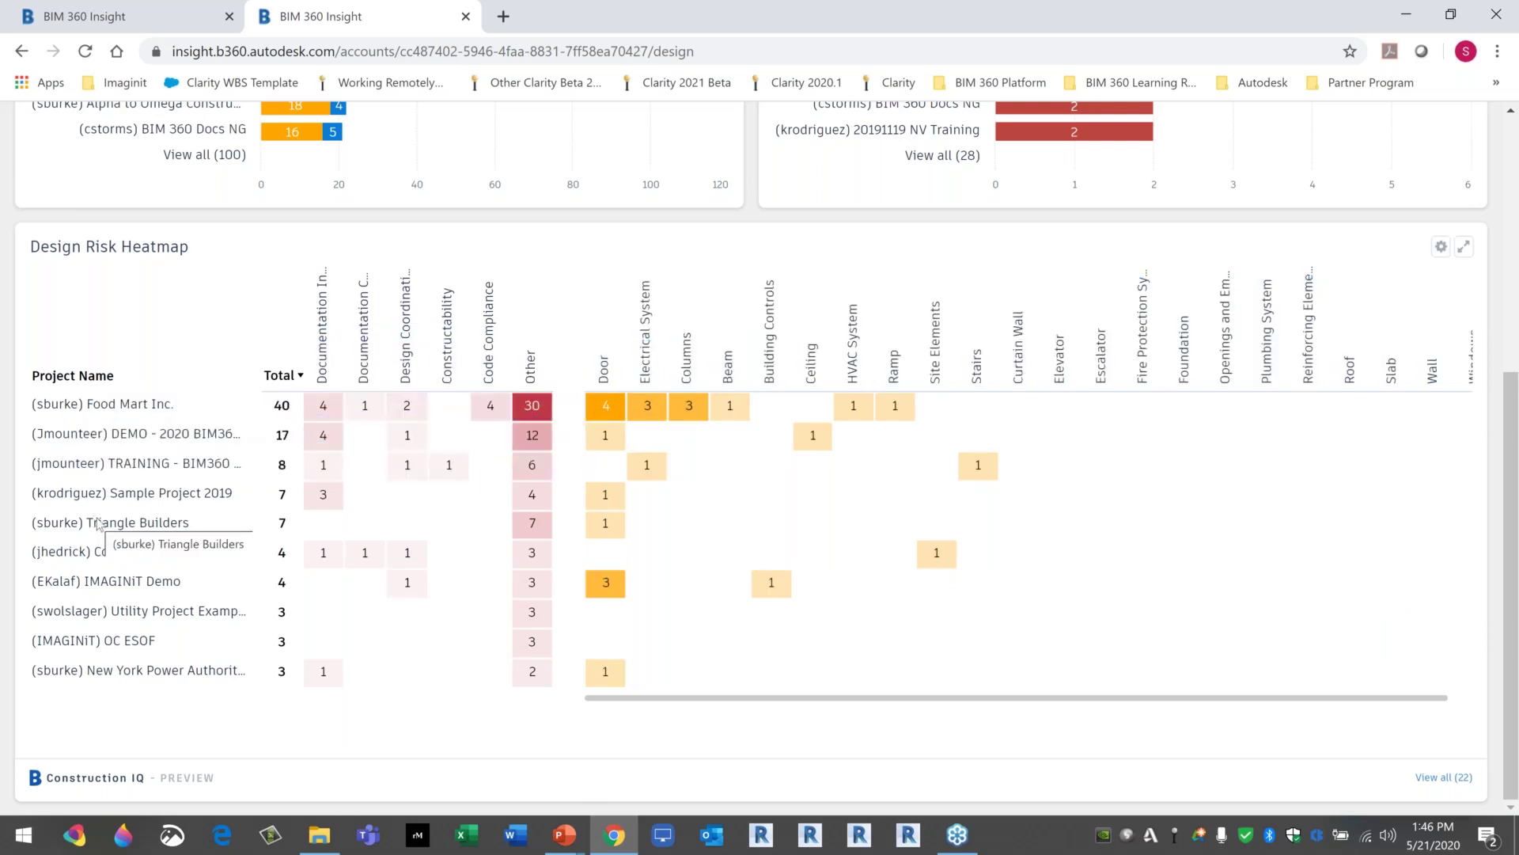
Open the account Quality dashboard, set the Quality Checklist Activity period to All, and review the Quality Checklist Conformance card.
scroll(424, 199, "up", 5)
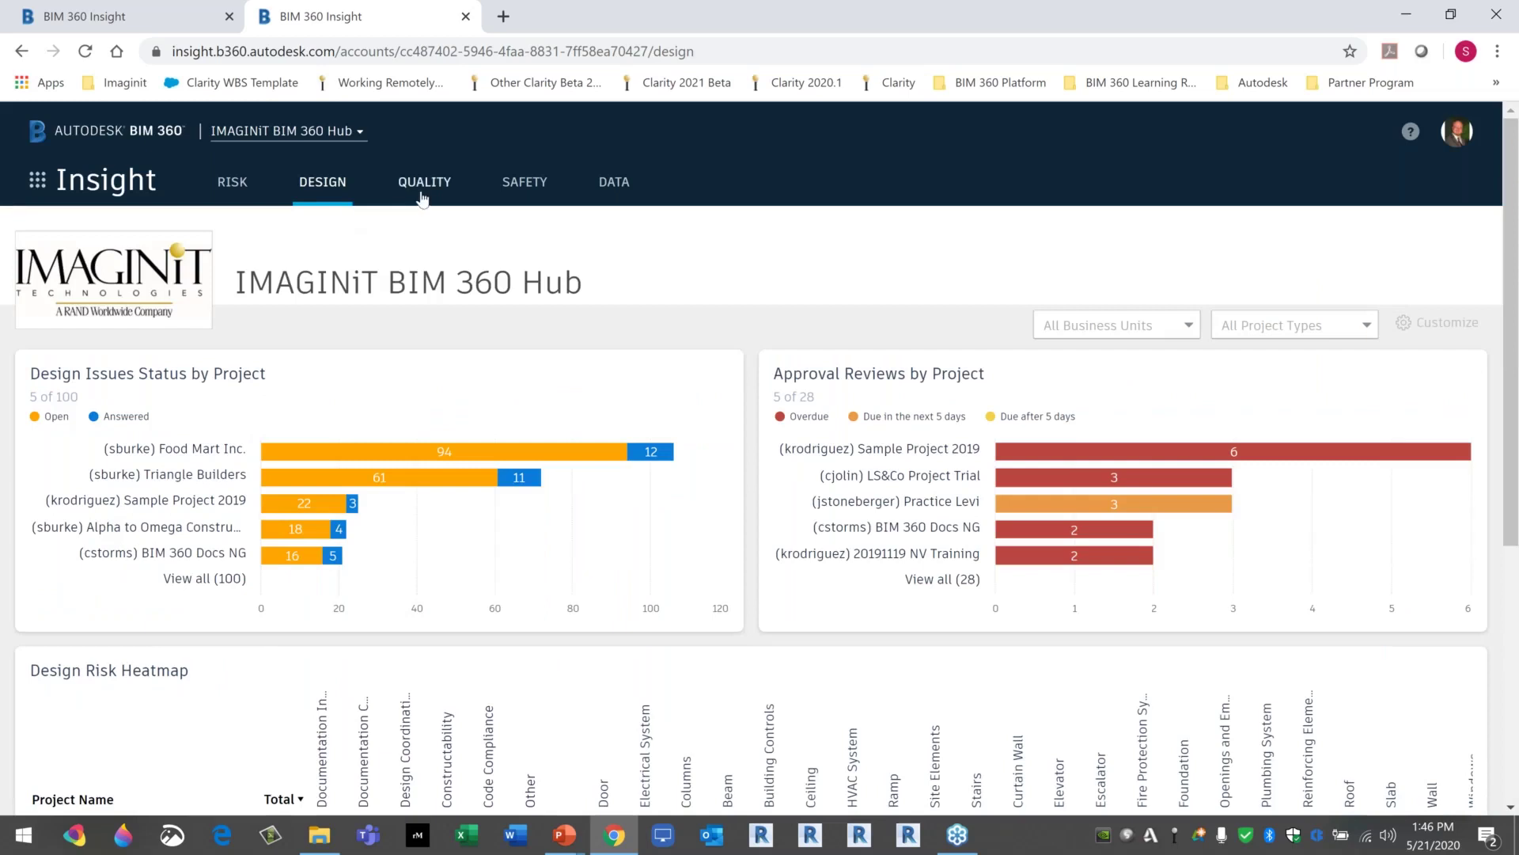
left_click(424, 193)
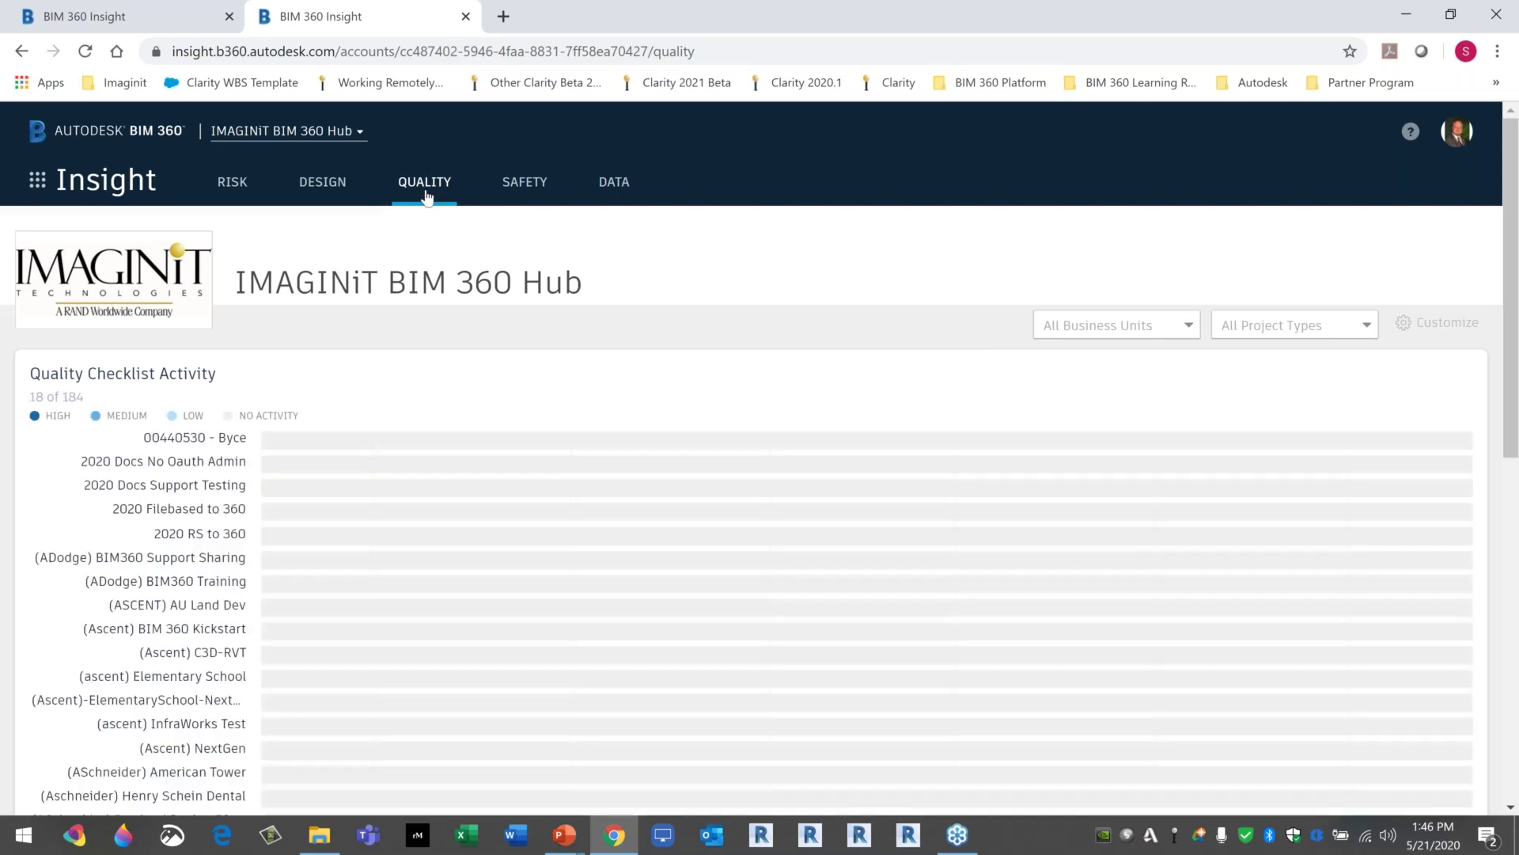
mouse_move(644, 441)
left_click(1441, 372)
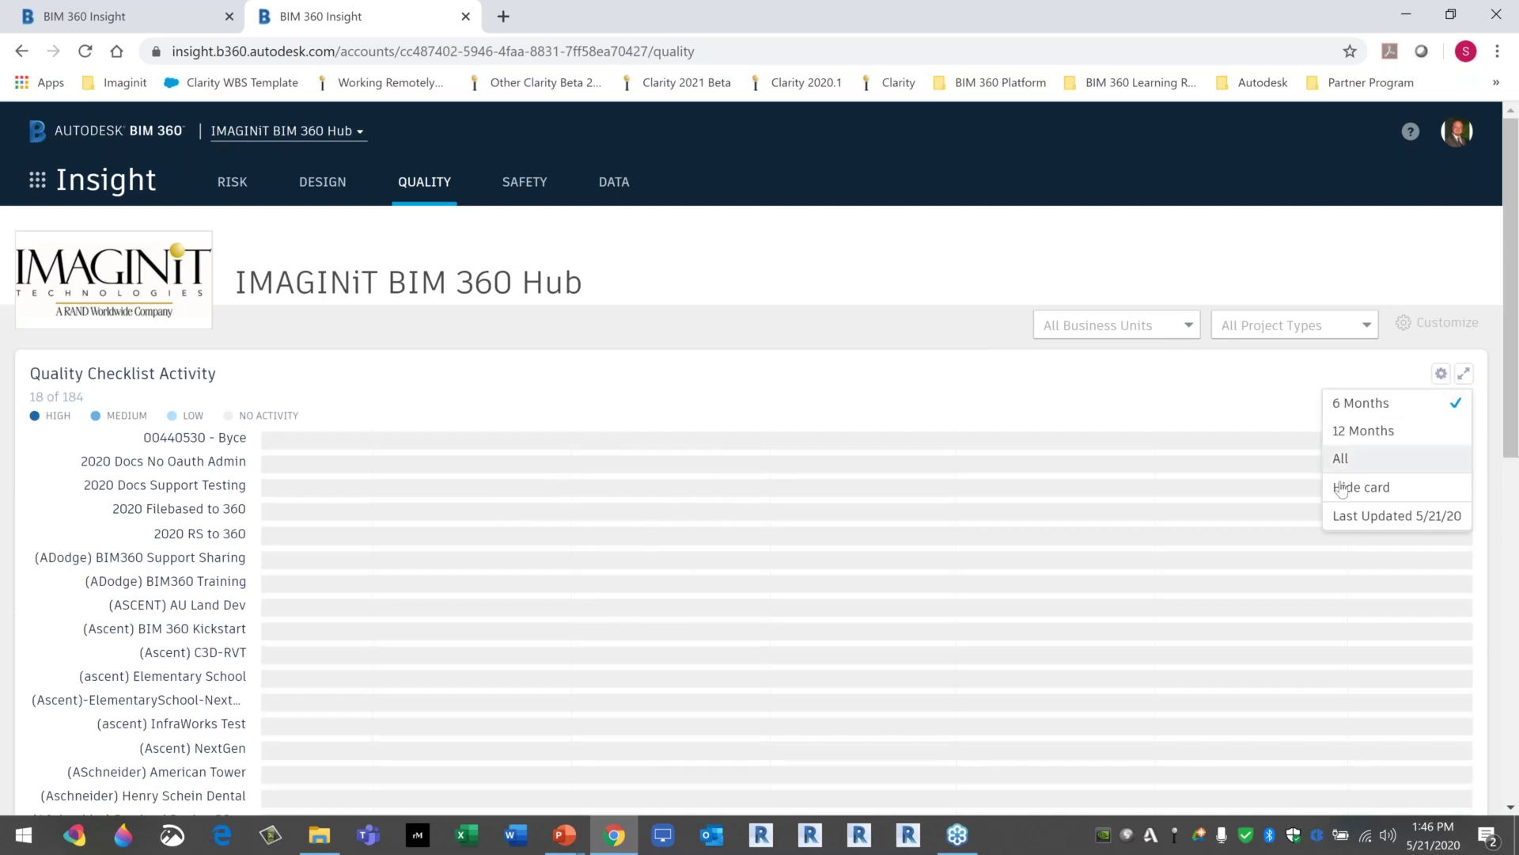
left_click(1348, 482)
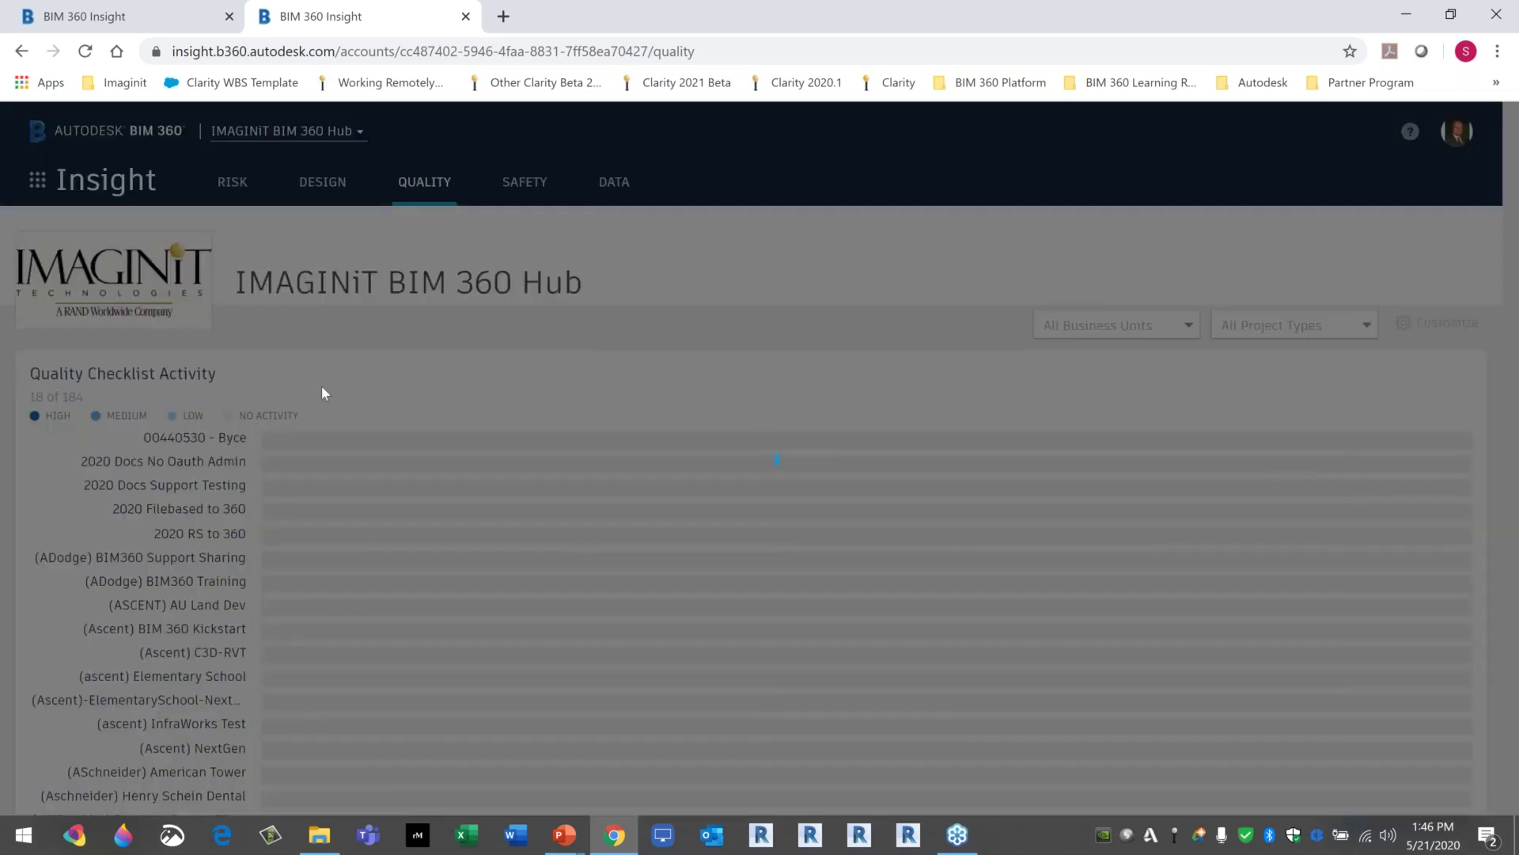
scroll(1110, 416, "down", 4)
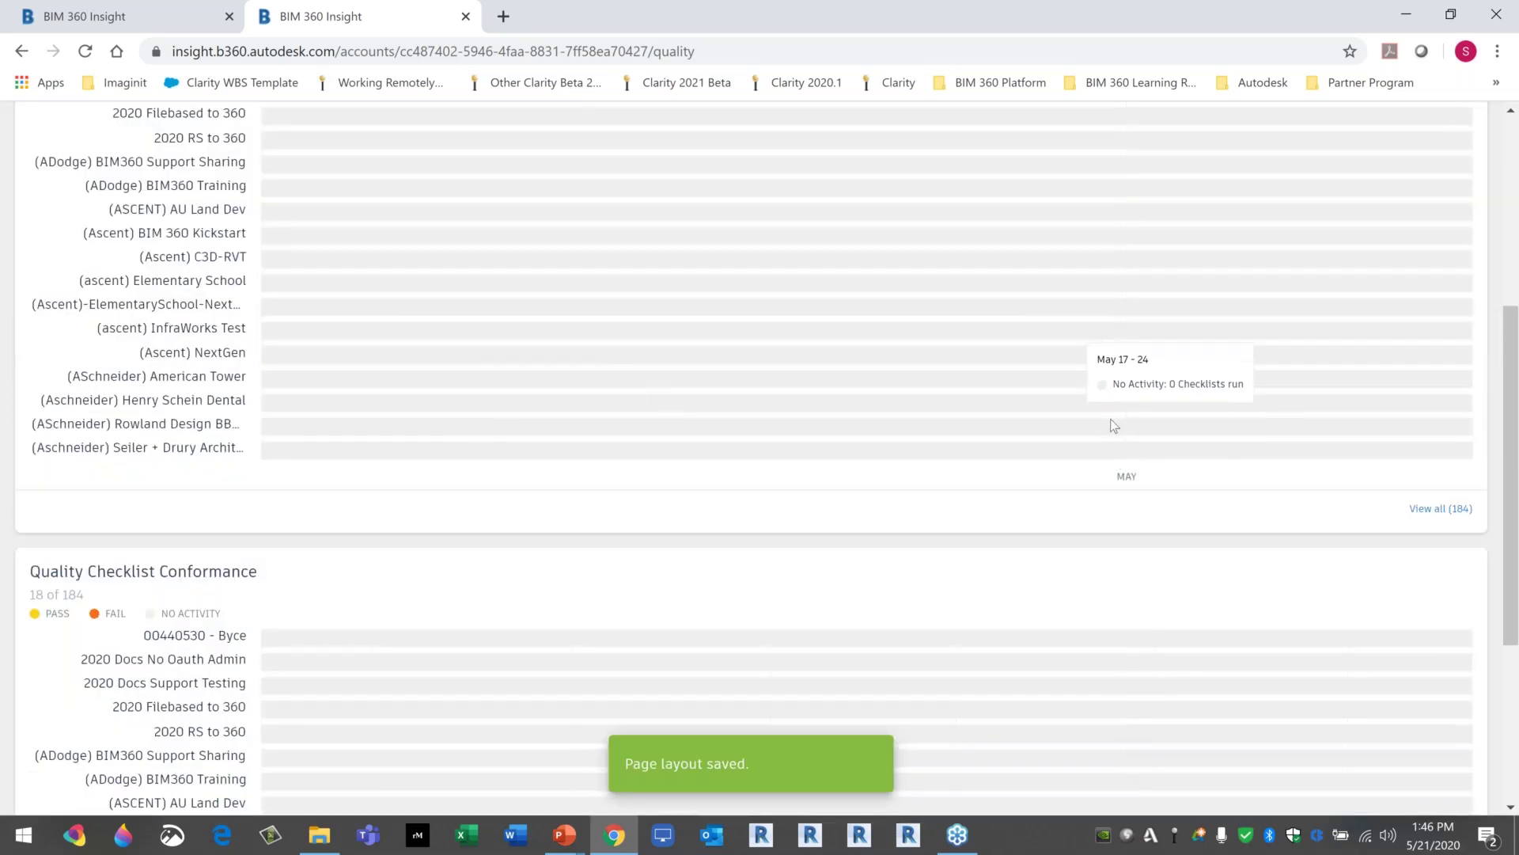
scroll(1181, 538, "down", 7)
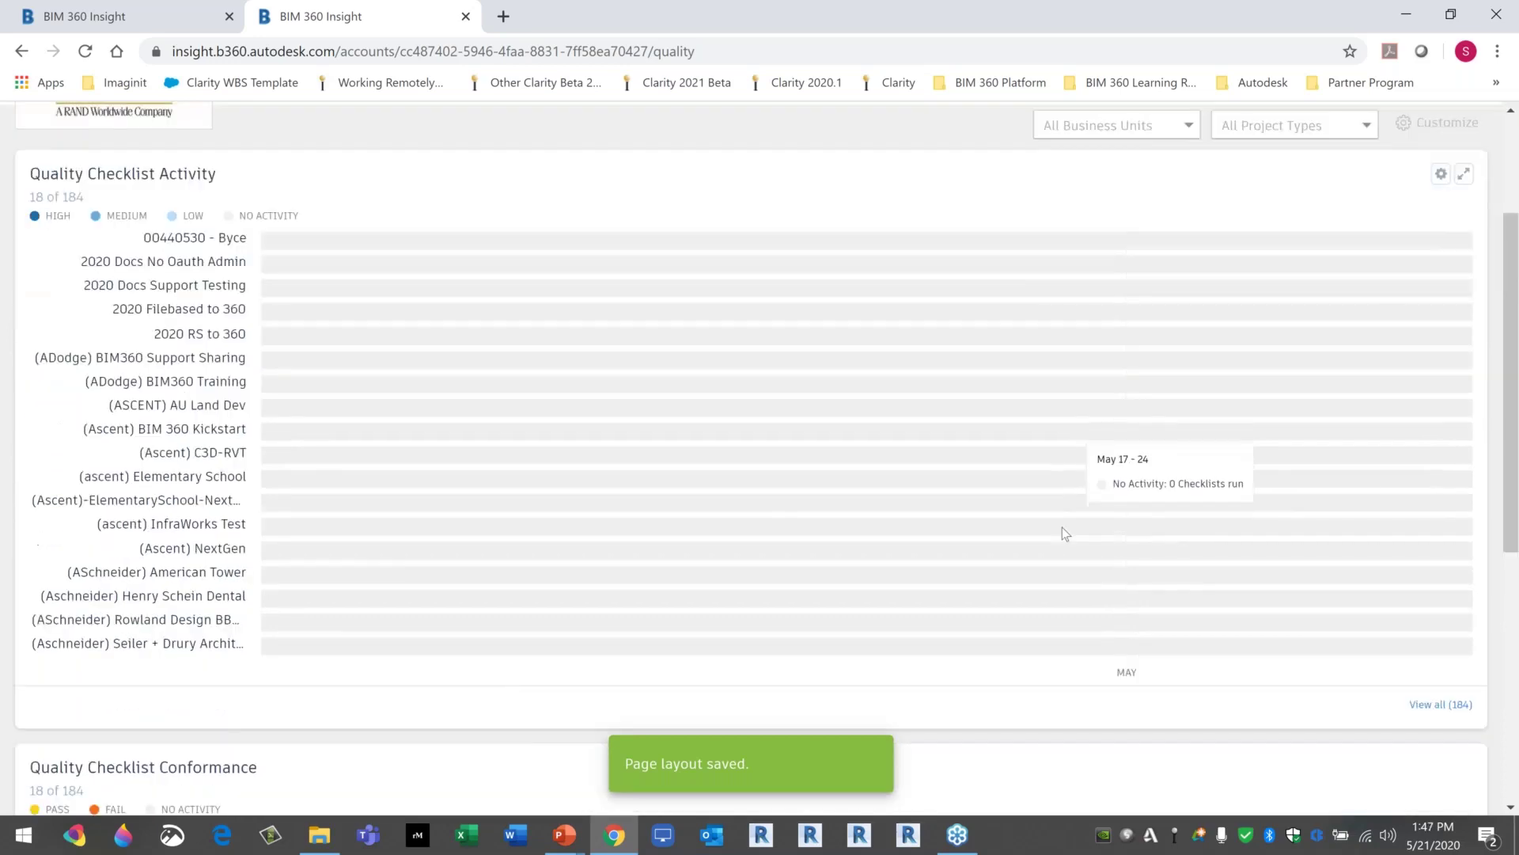
scroll(924, 531, "down", 2)
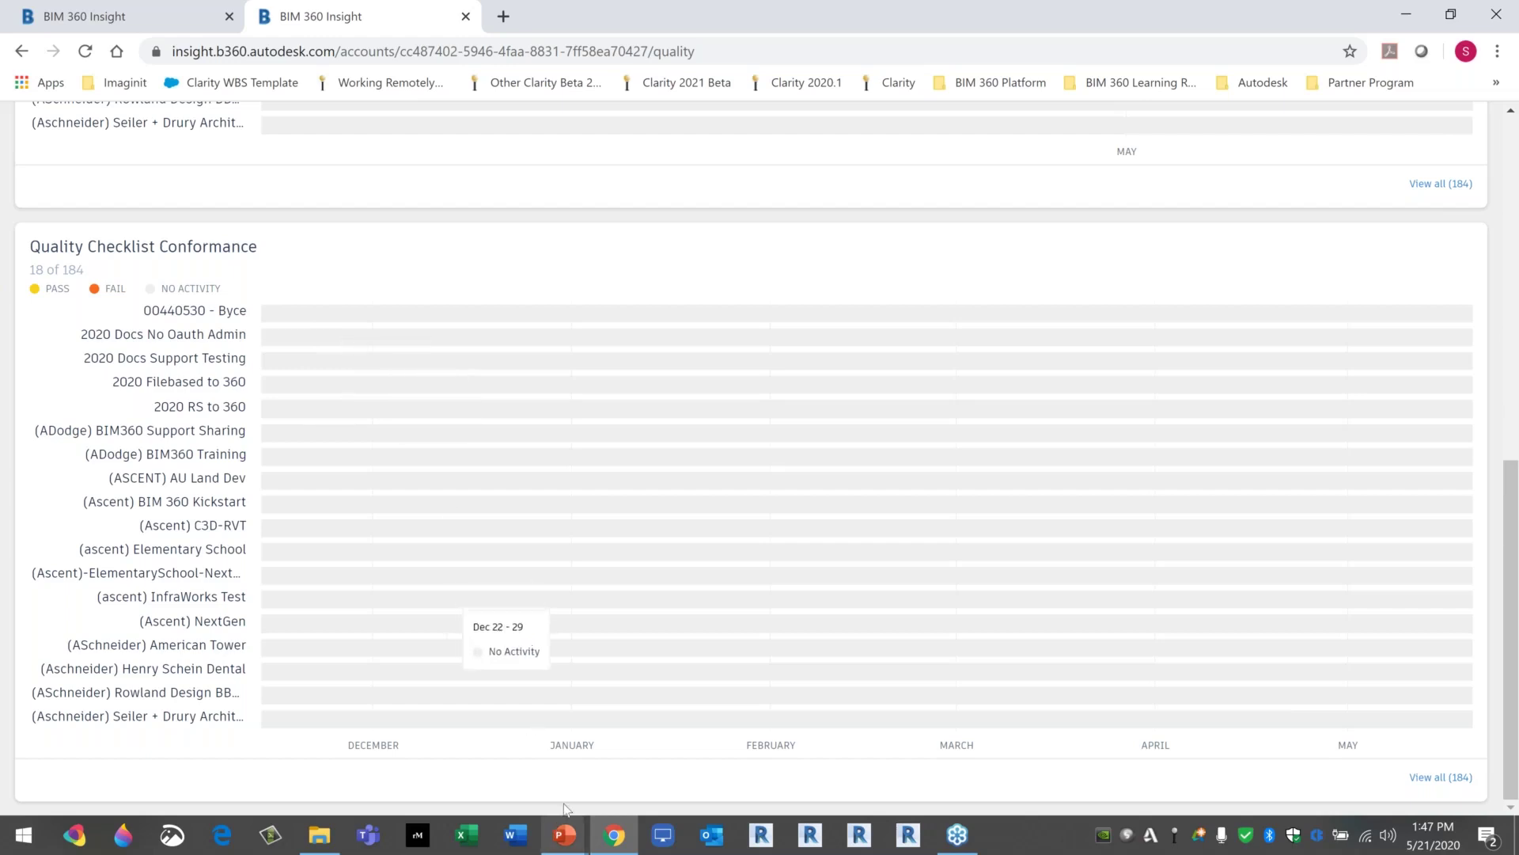
Open the account Safety dashboard and set the Safety Checklist Activity period to All.
scroll(567, 602, "up", 9)
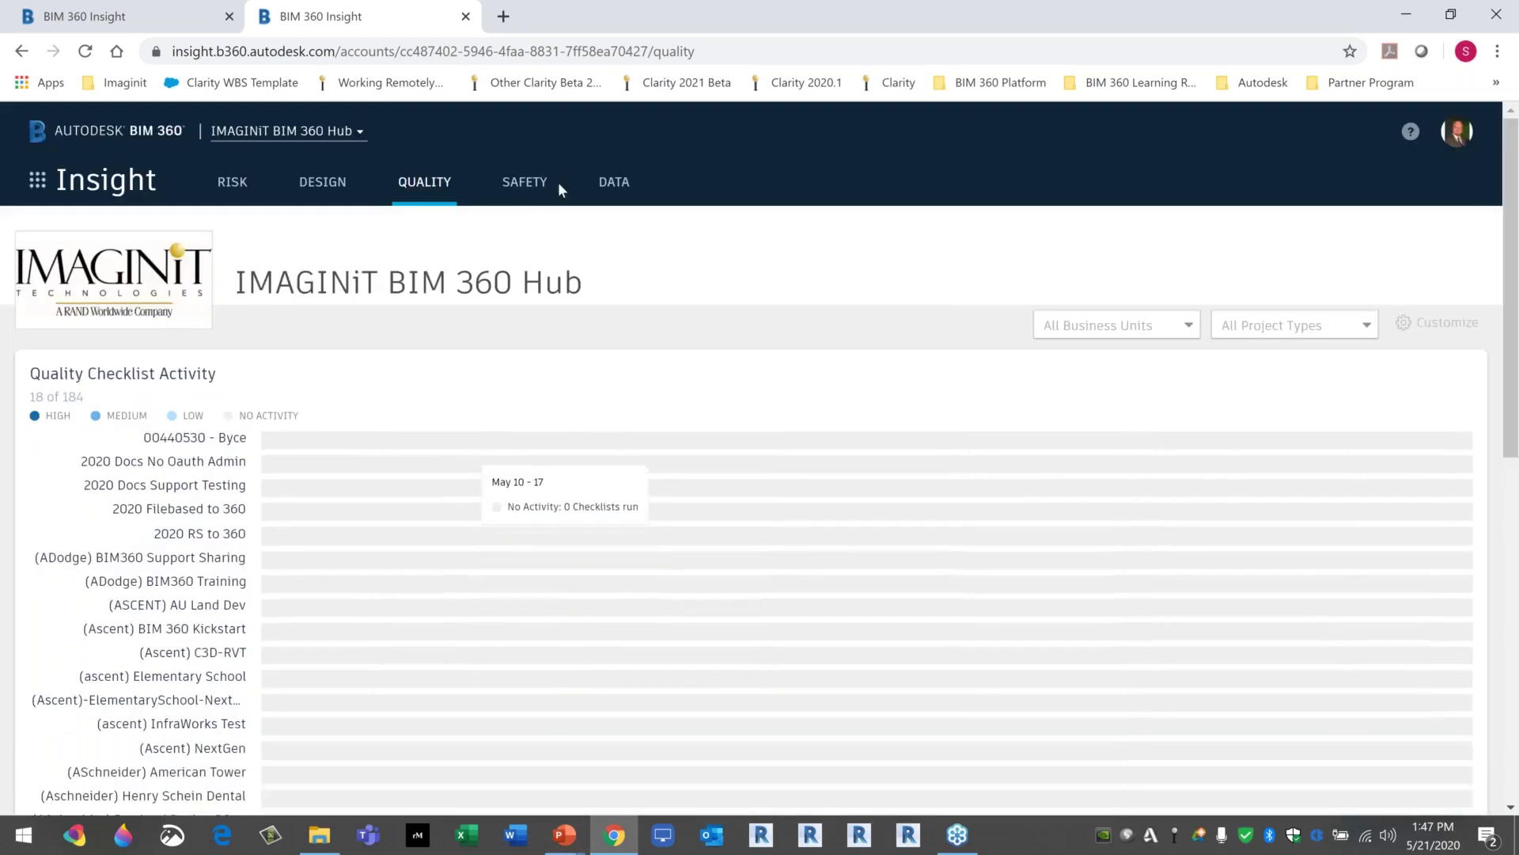
left_click(533, 183)
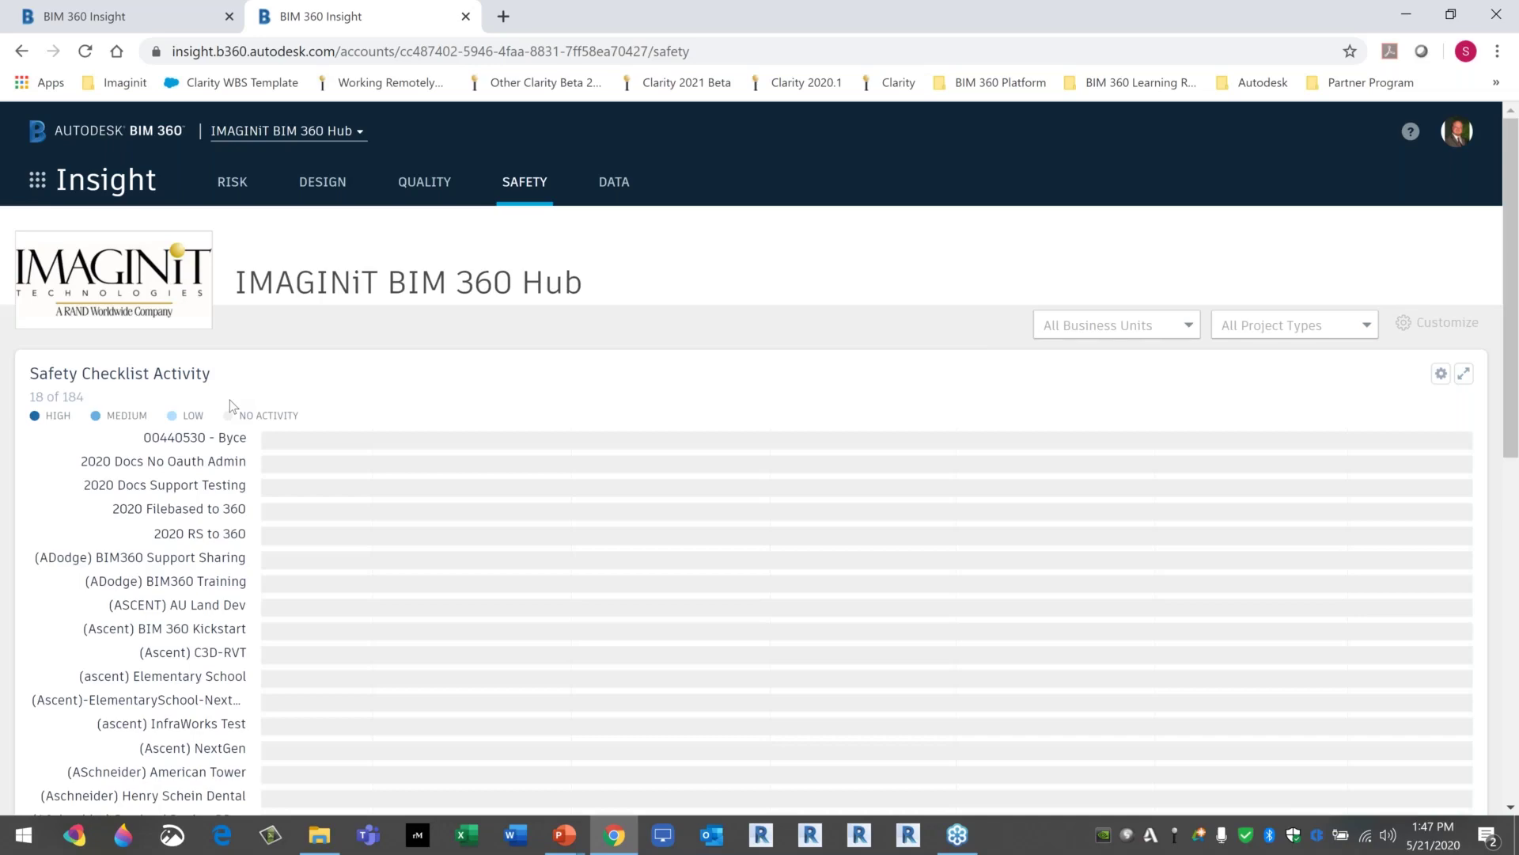
scroll(302, 475, "down", 4)
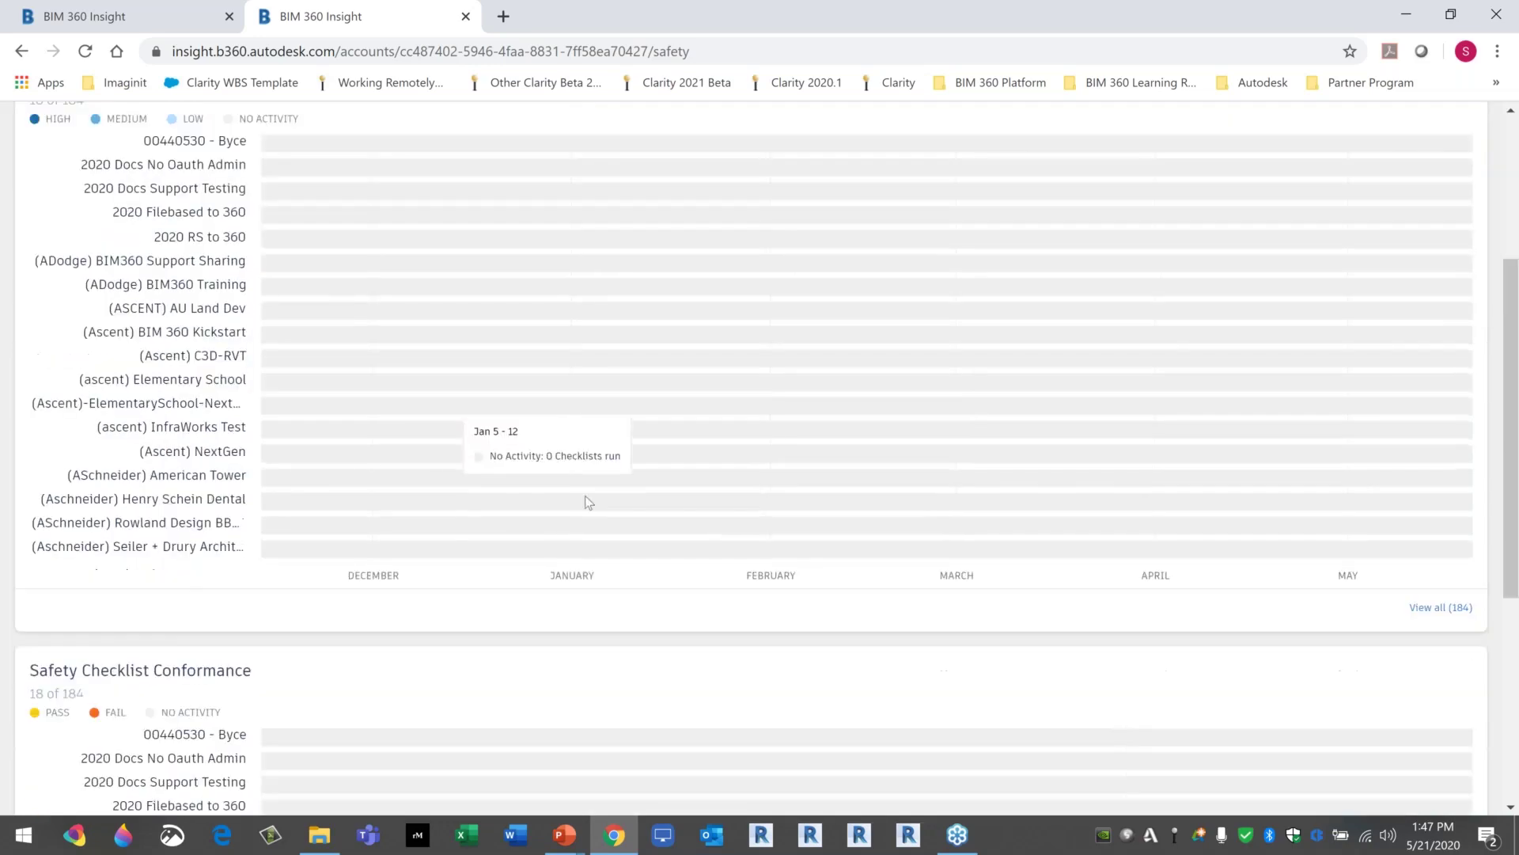
scroll(584, 503, "up", 2)
scroll(584, 504, "up", 2)
left_click(1442, 373)
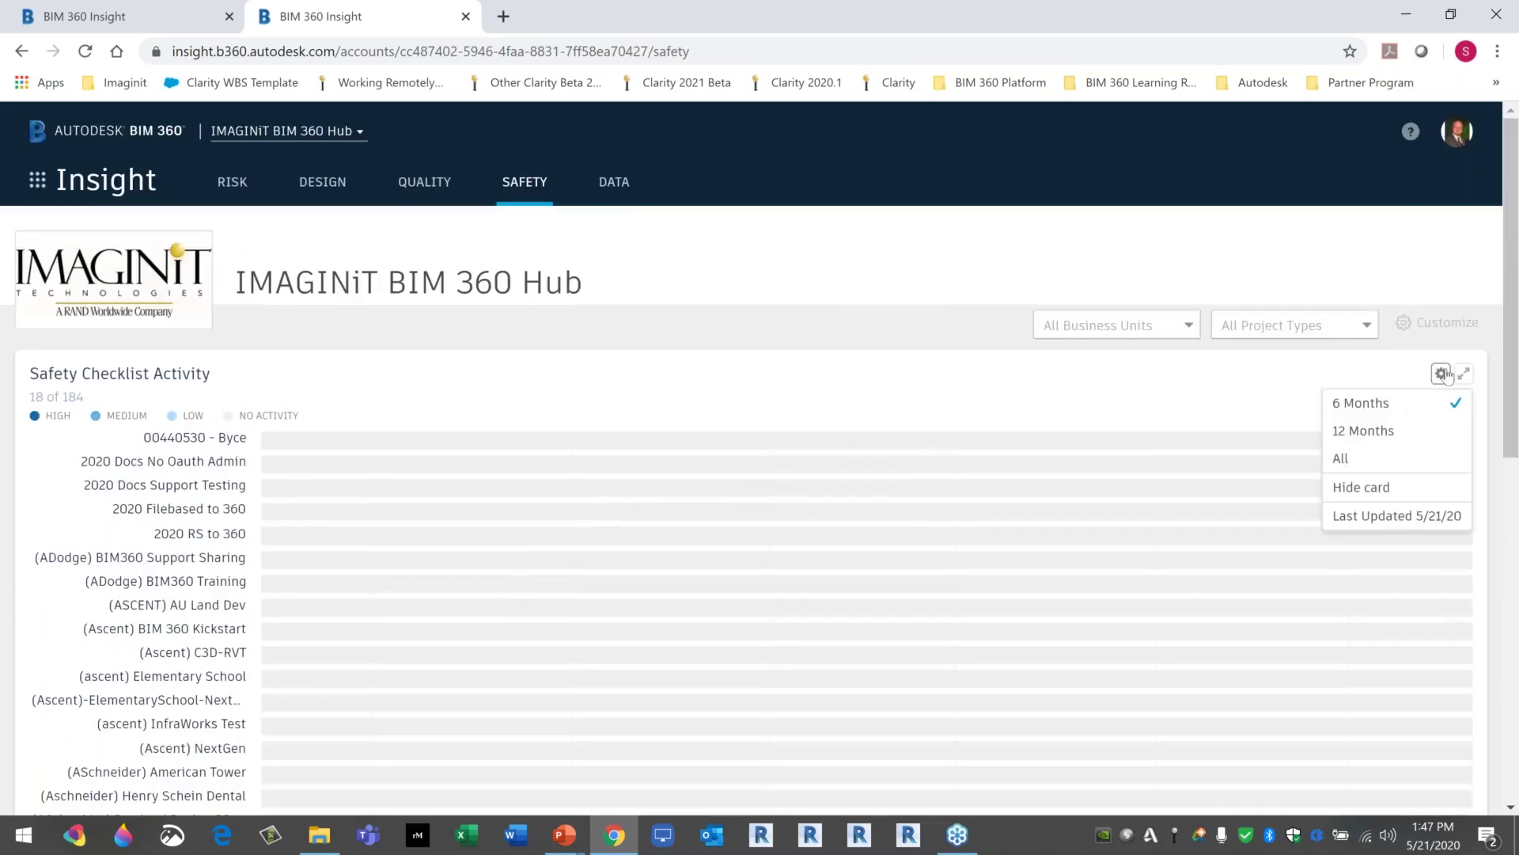
left_click(1379, 469)
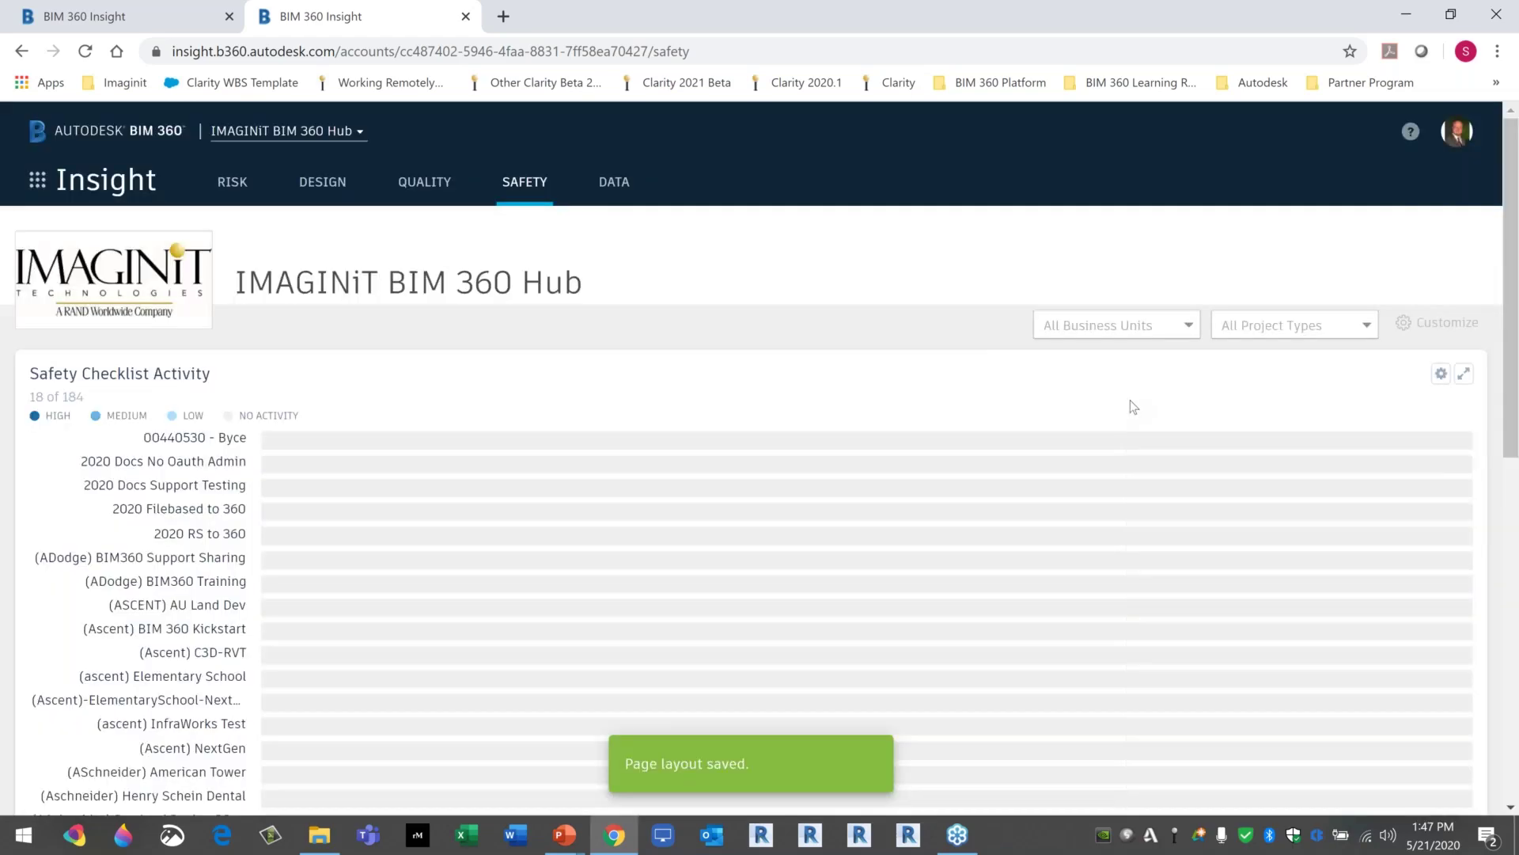
Expand Safety Checklist Activity to view all projects and page through the list to page 7.
scroll(1131, 404, "down", 4)
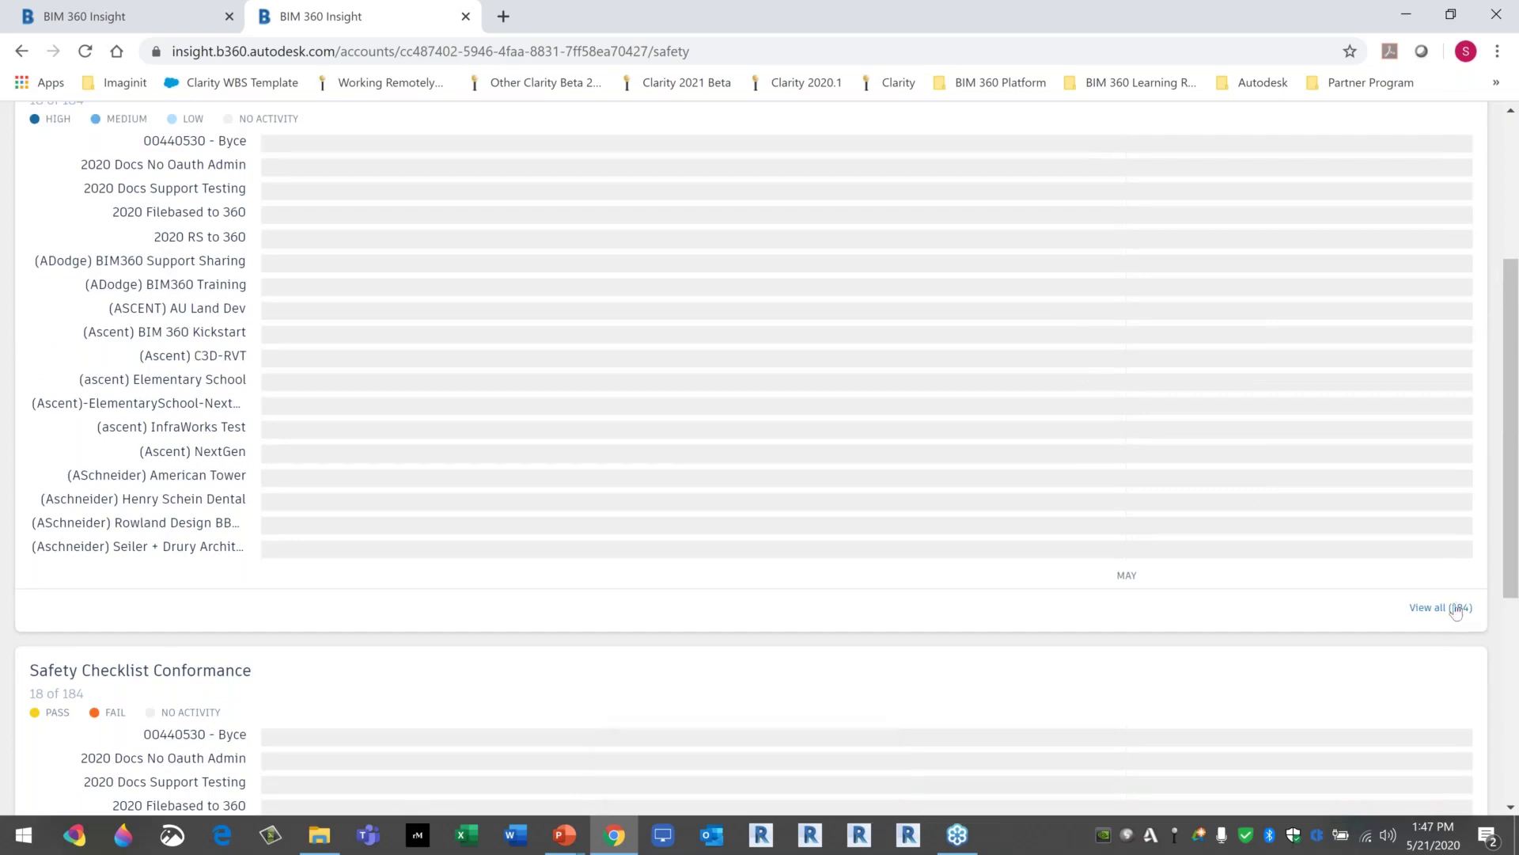
left_click(1456, 608)
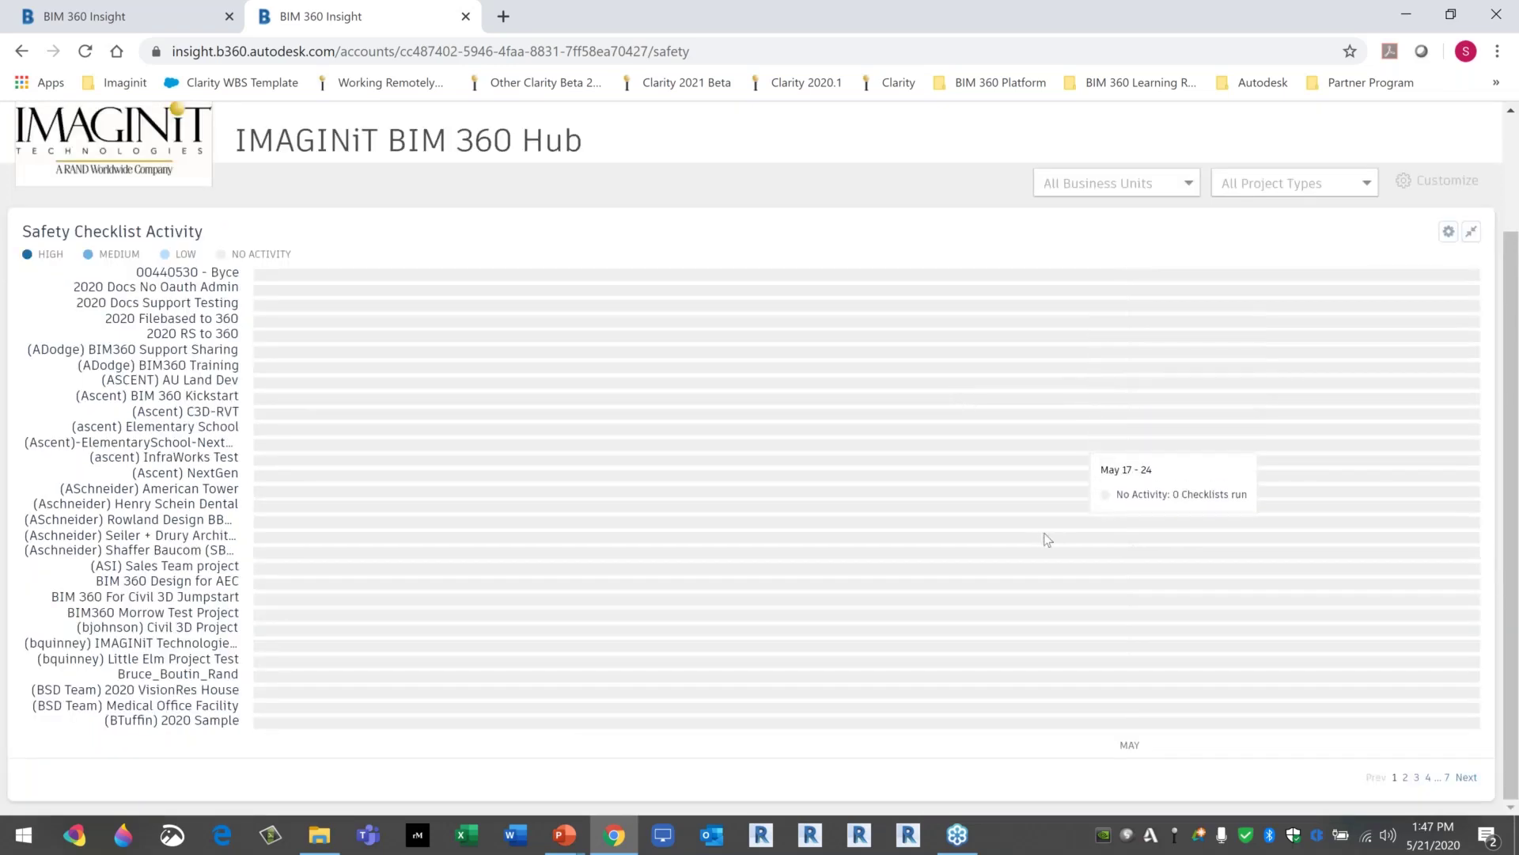
left_click(1466, 778)
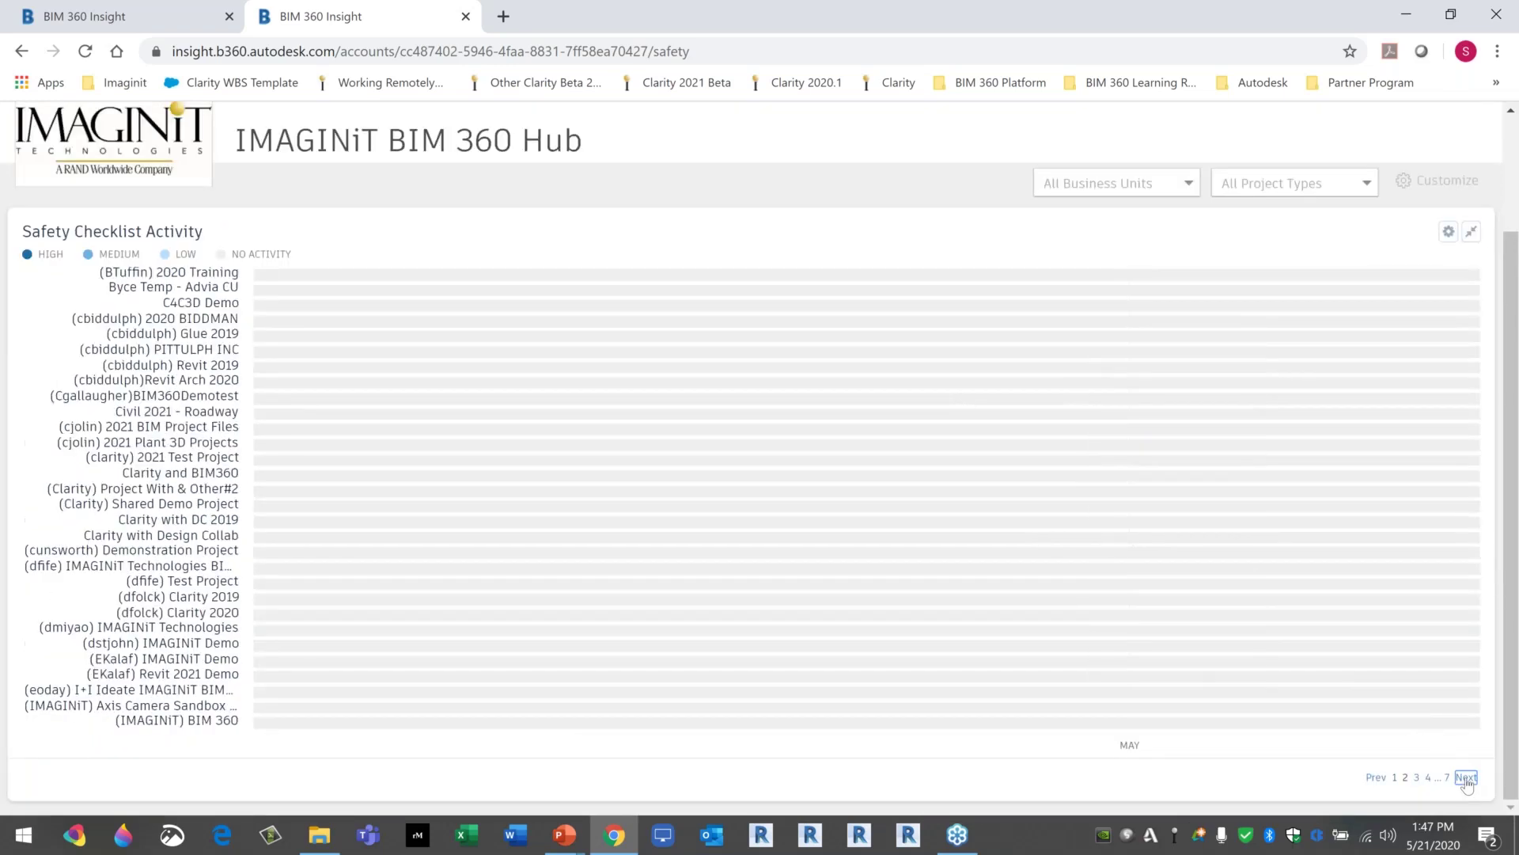
left_click(1466, 778)
left_click(1466, 778)
left_click(1466, 778)
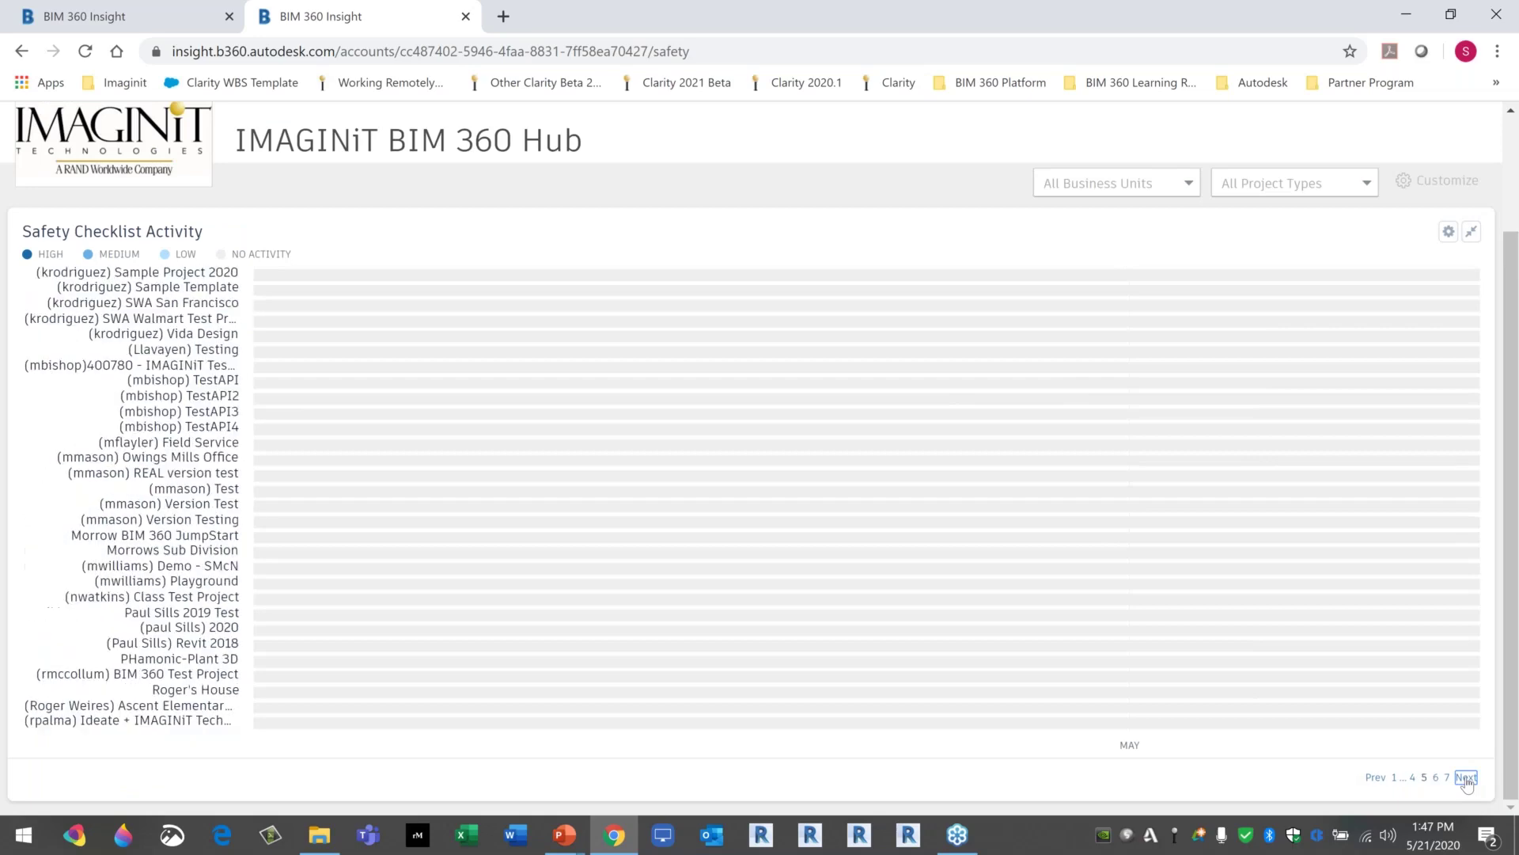
left_click(1466, 778)
left_click(1466, 778)
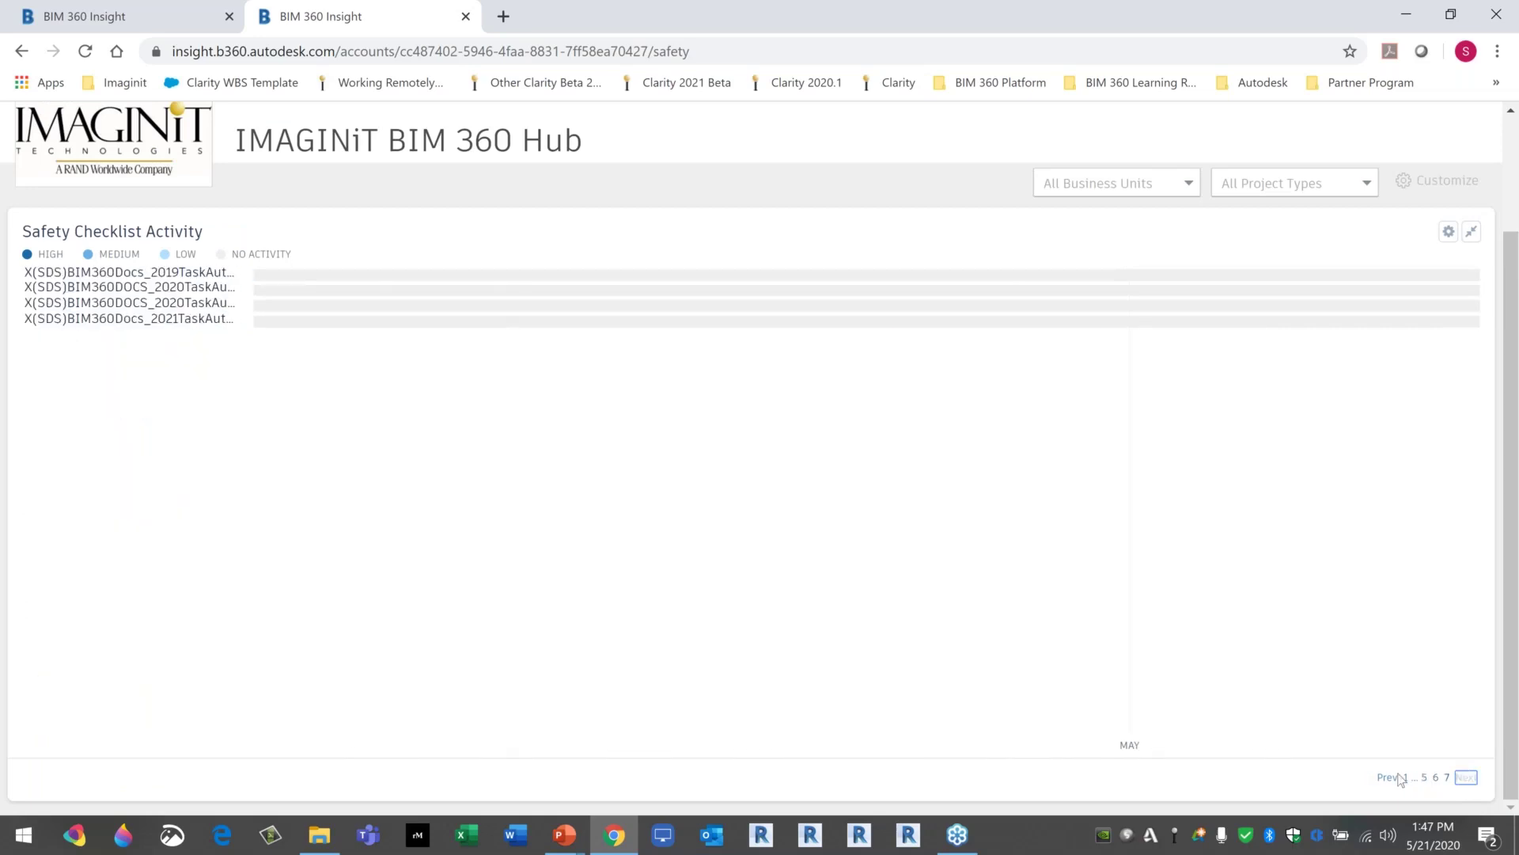
Go back to page 6, inspect checklist activity for the American Electric Power and New York Power Authority projects, and collapse the card.
left_click(1387, 778)
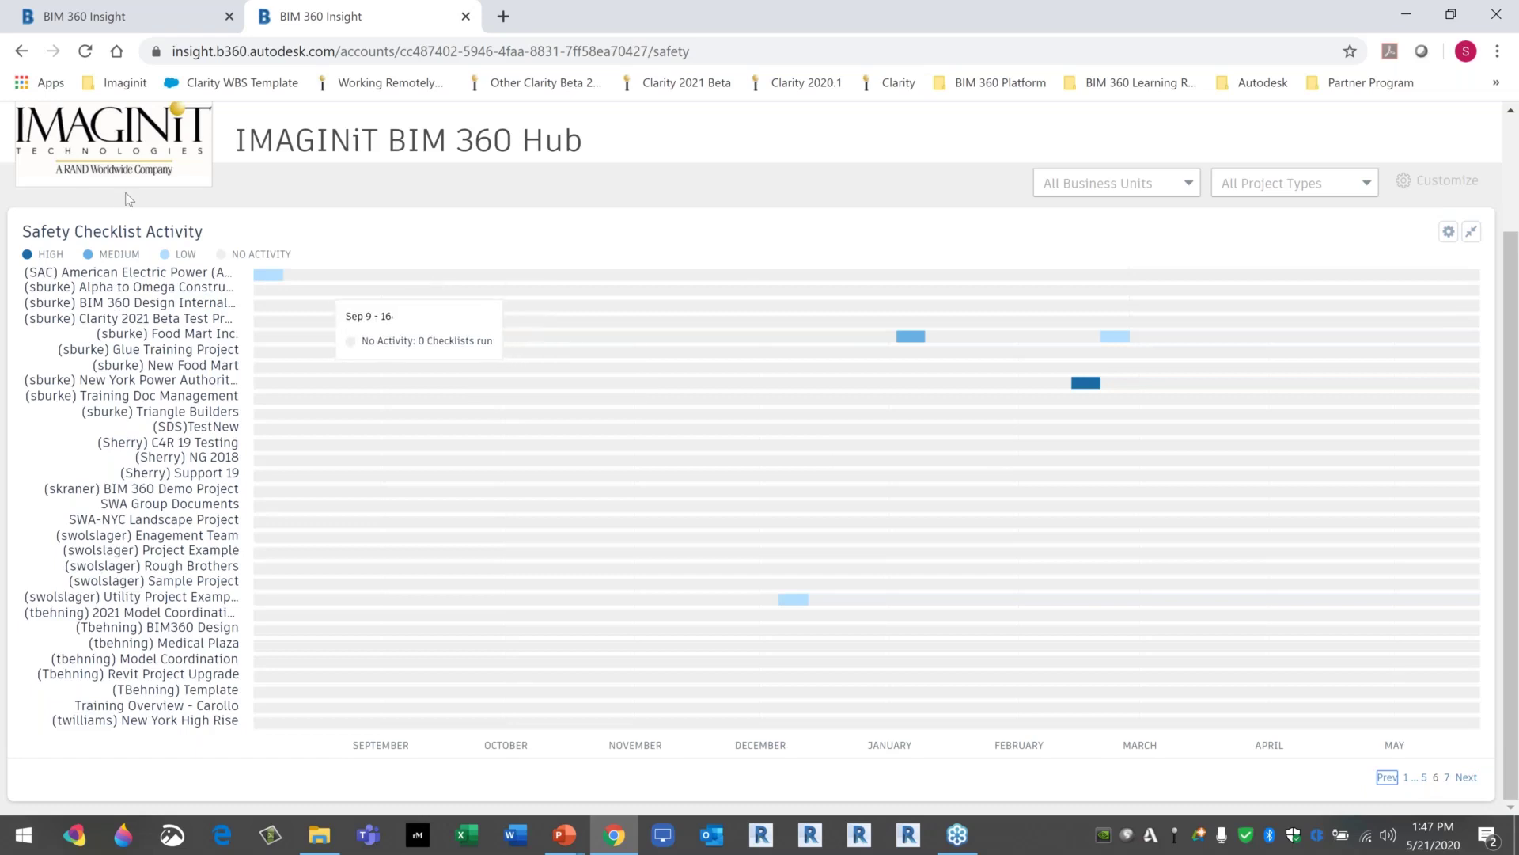
mouse_move(278, 279)
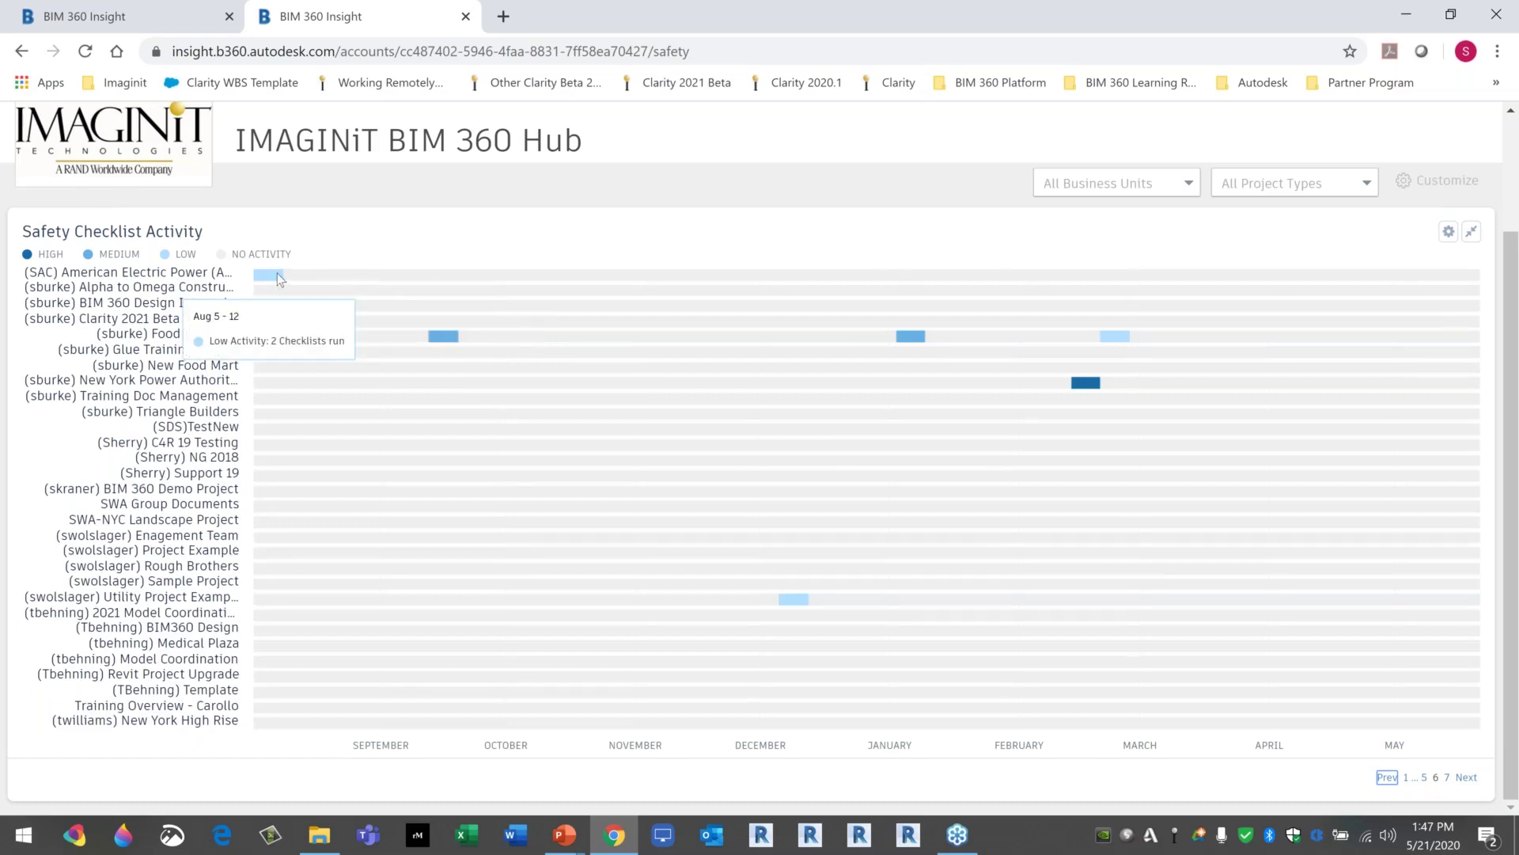
mouse_move(1098, 386)
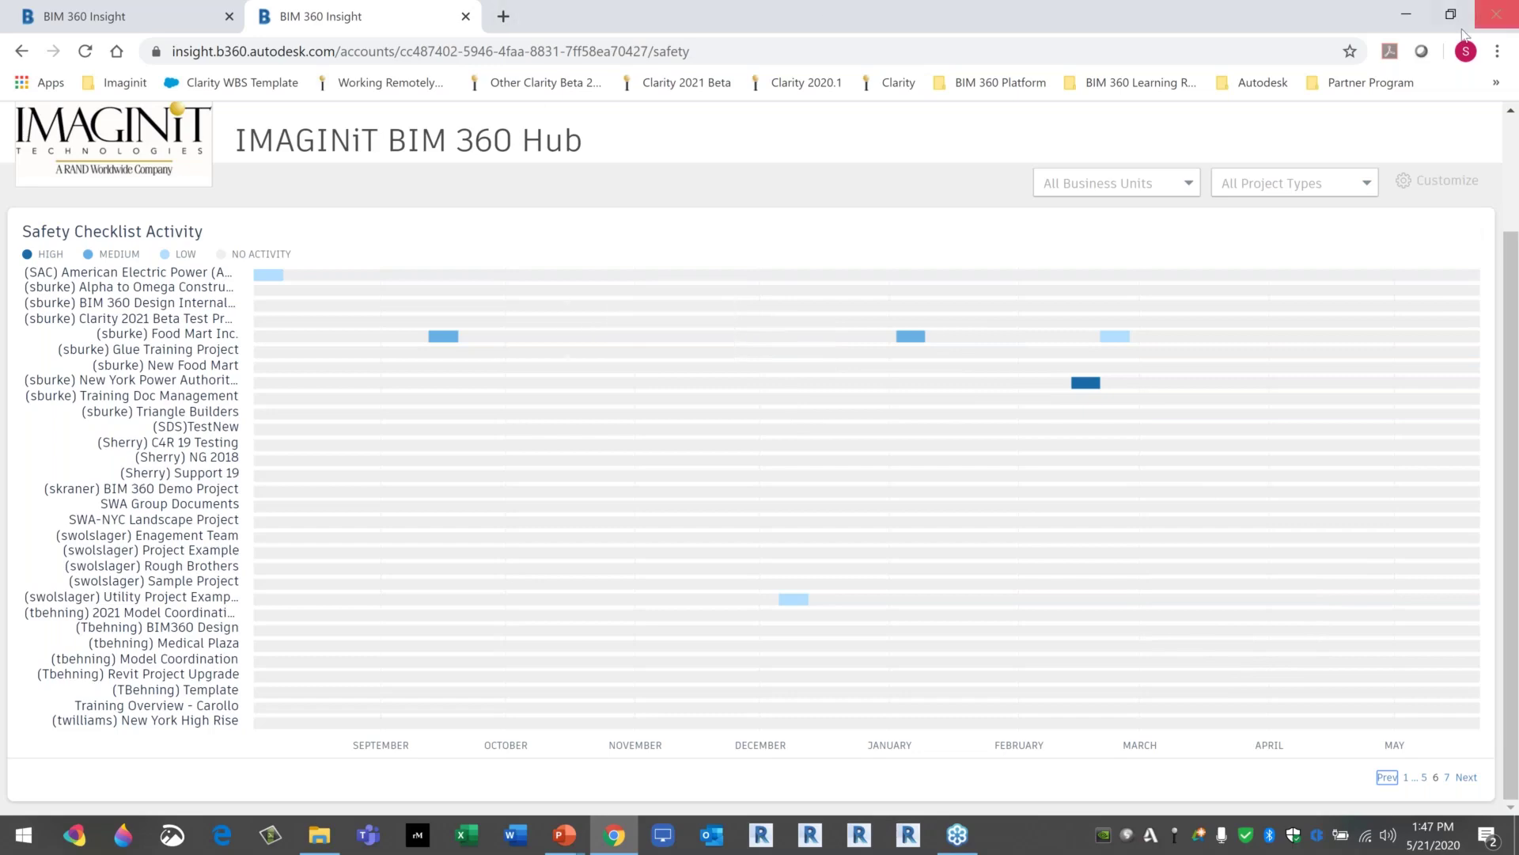
scroll(1472, 372, "up", 2)
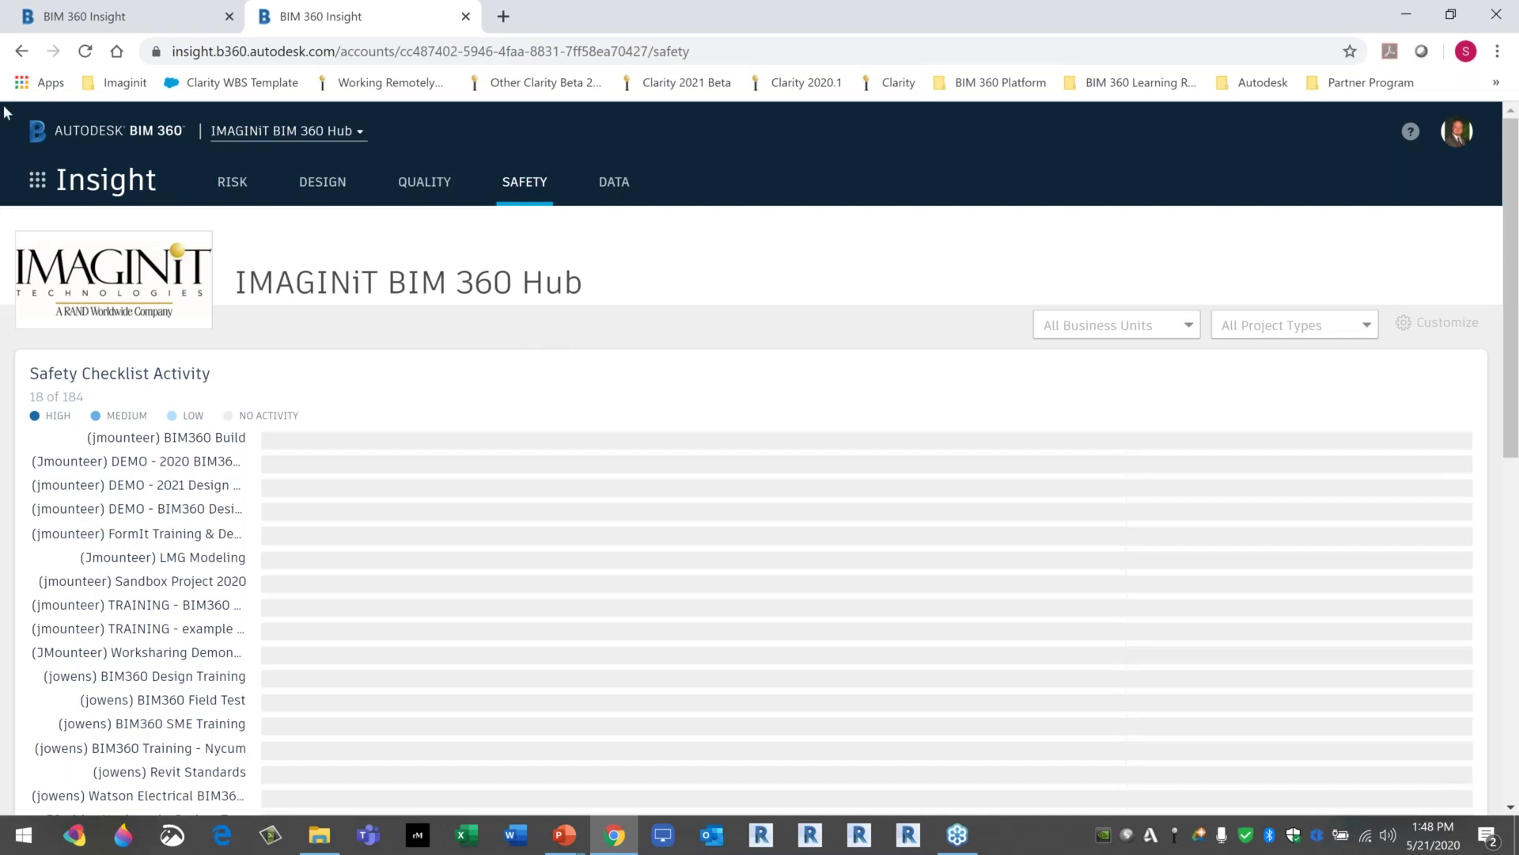
Open the account's Data Connector page, return to the account Risk dashboard, and review its Power BI card.
left_click(620, 198)
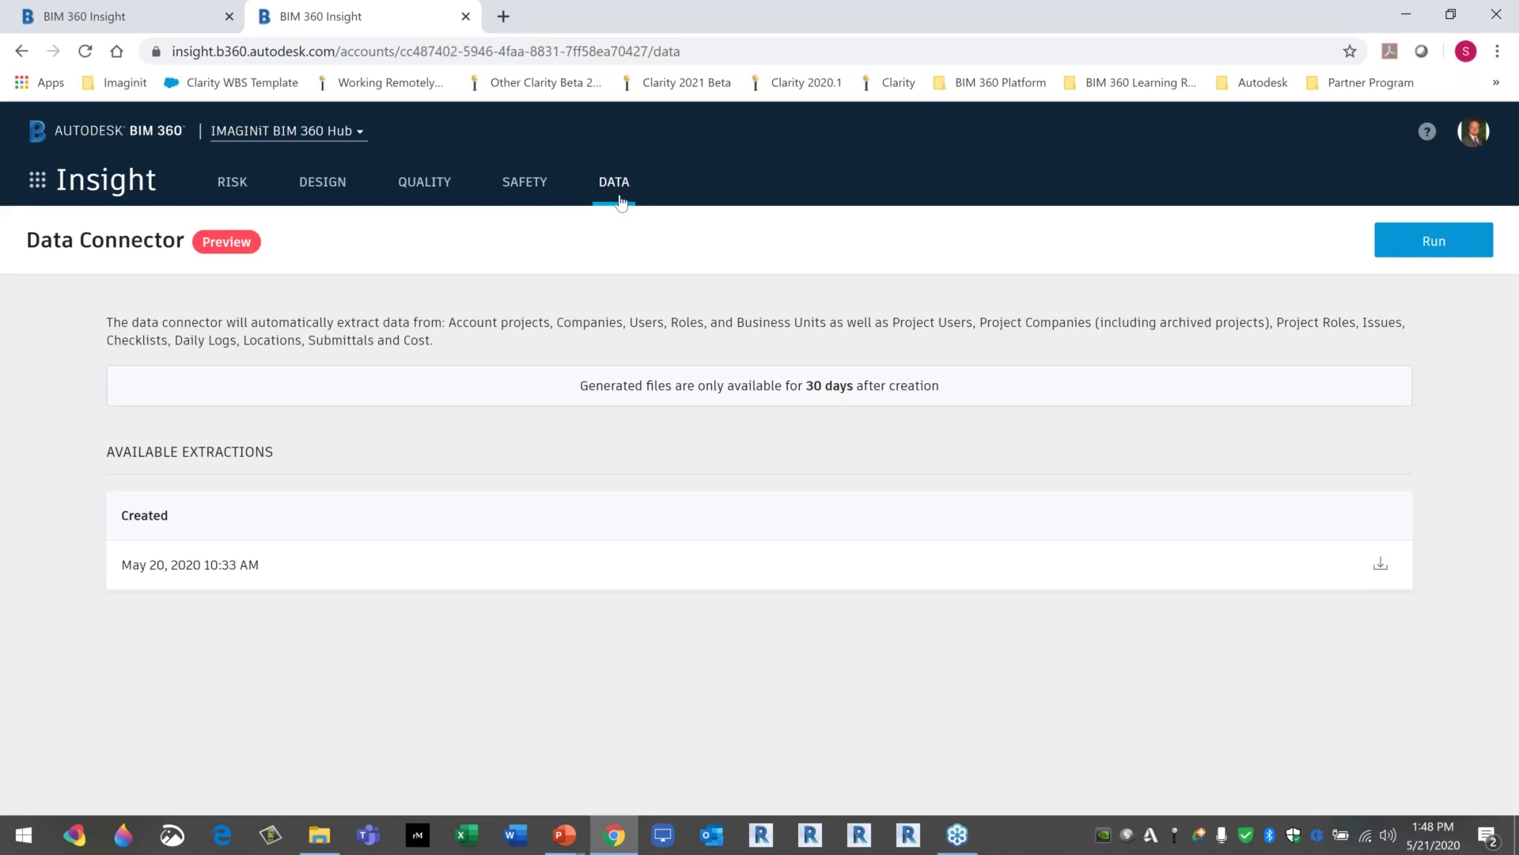
left_click(230, 193)
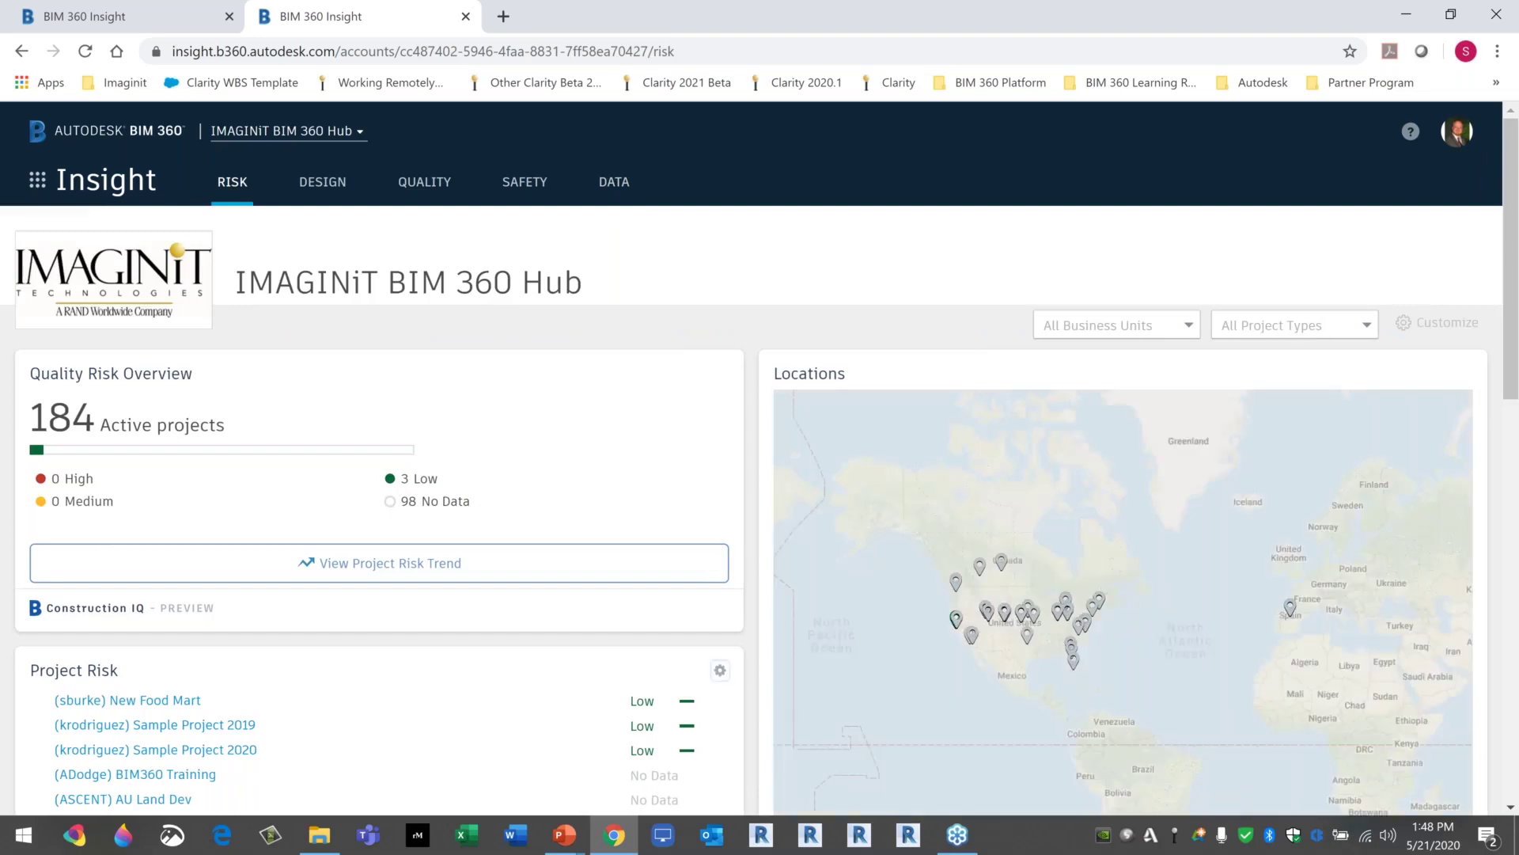
scroll(355, 610, "down", 10)
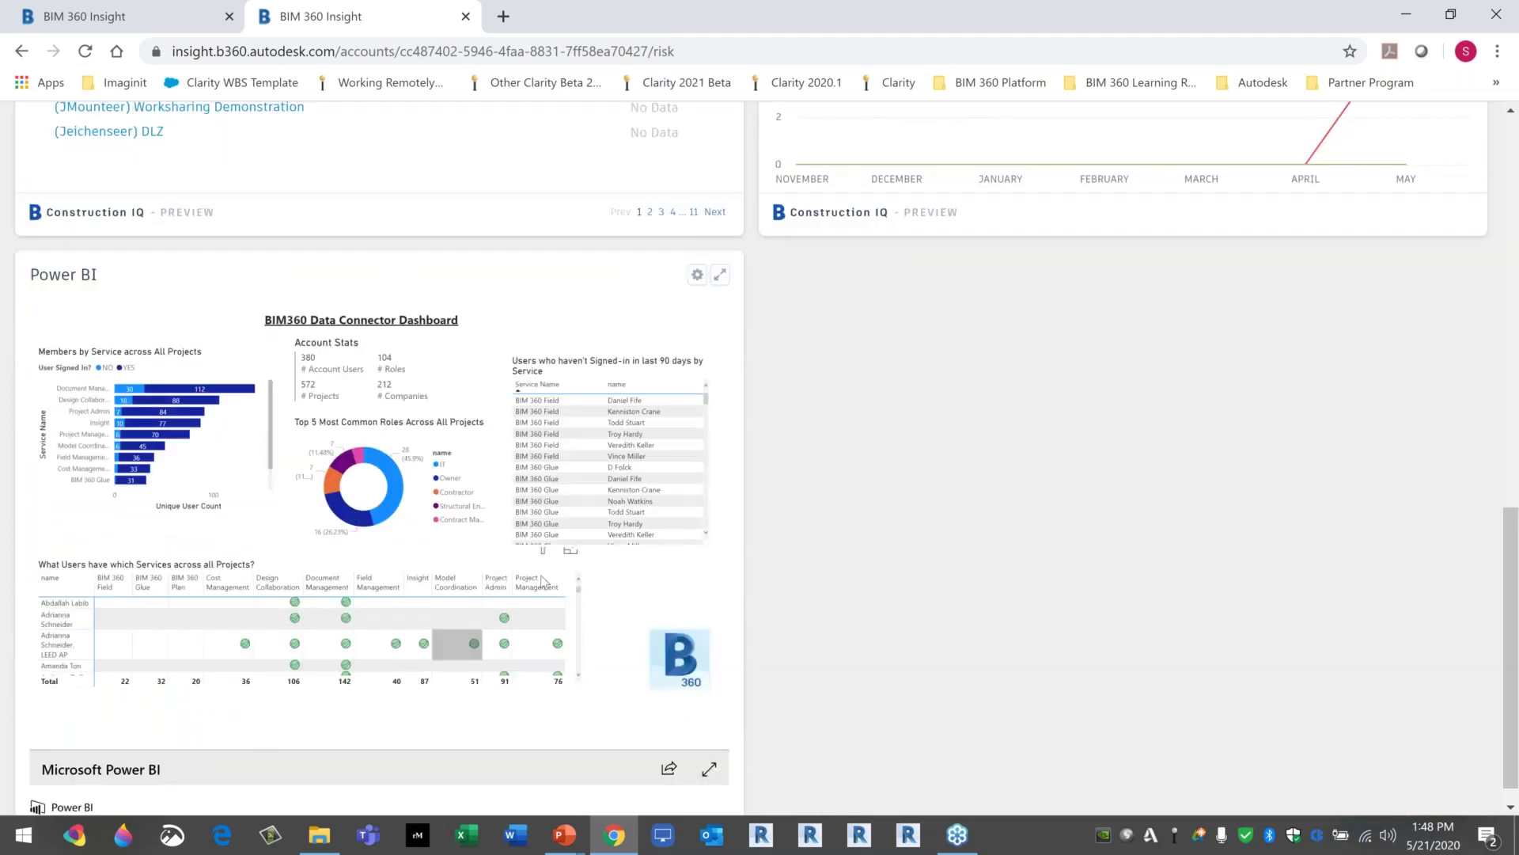
mouse_move(342, 487)
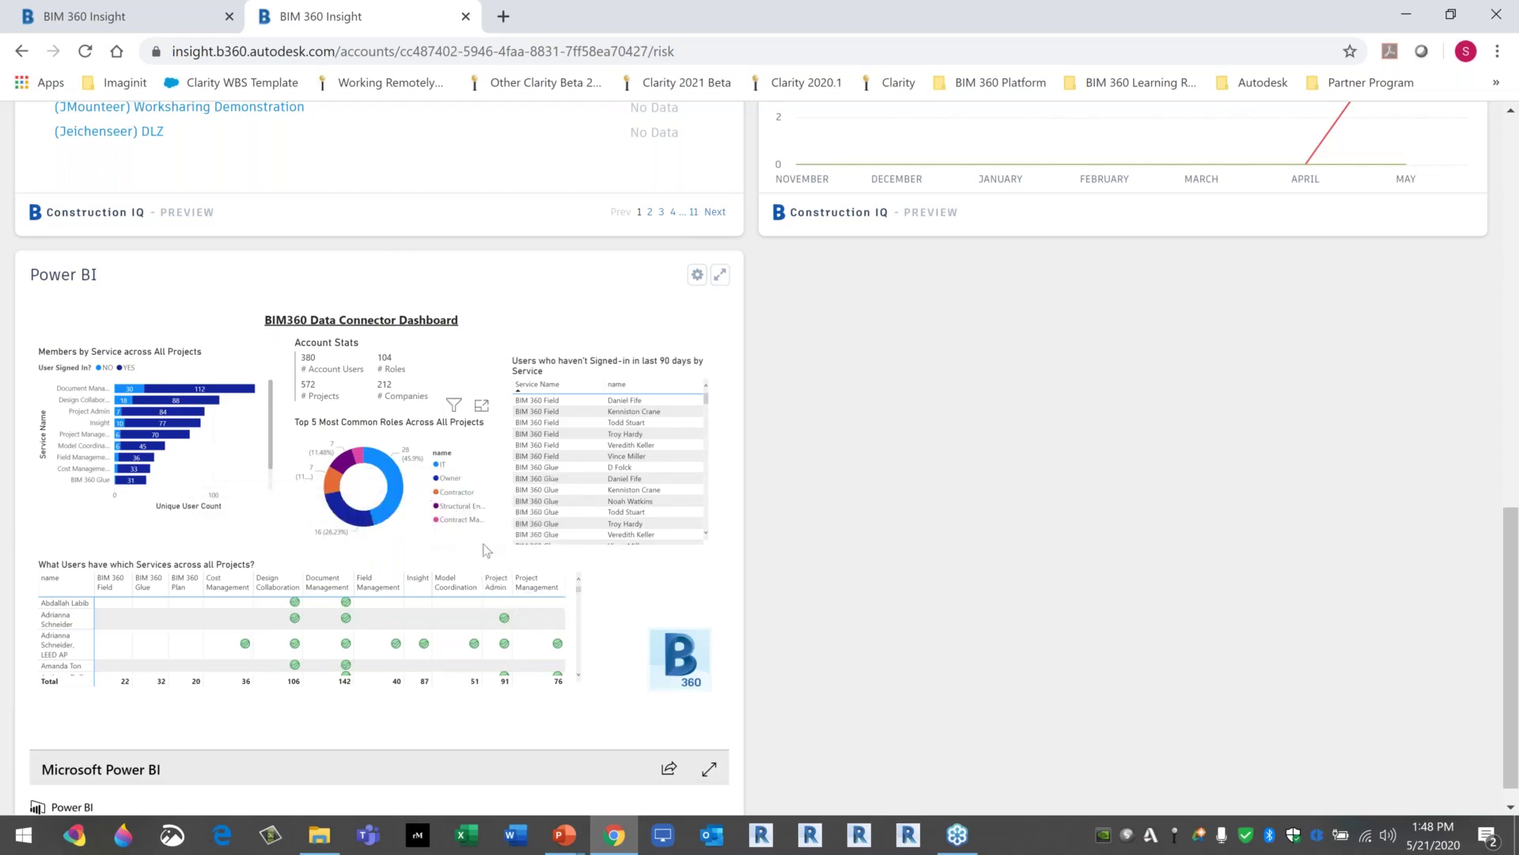
scroll(478, 568, "up", 7)
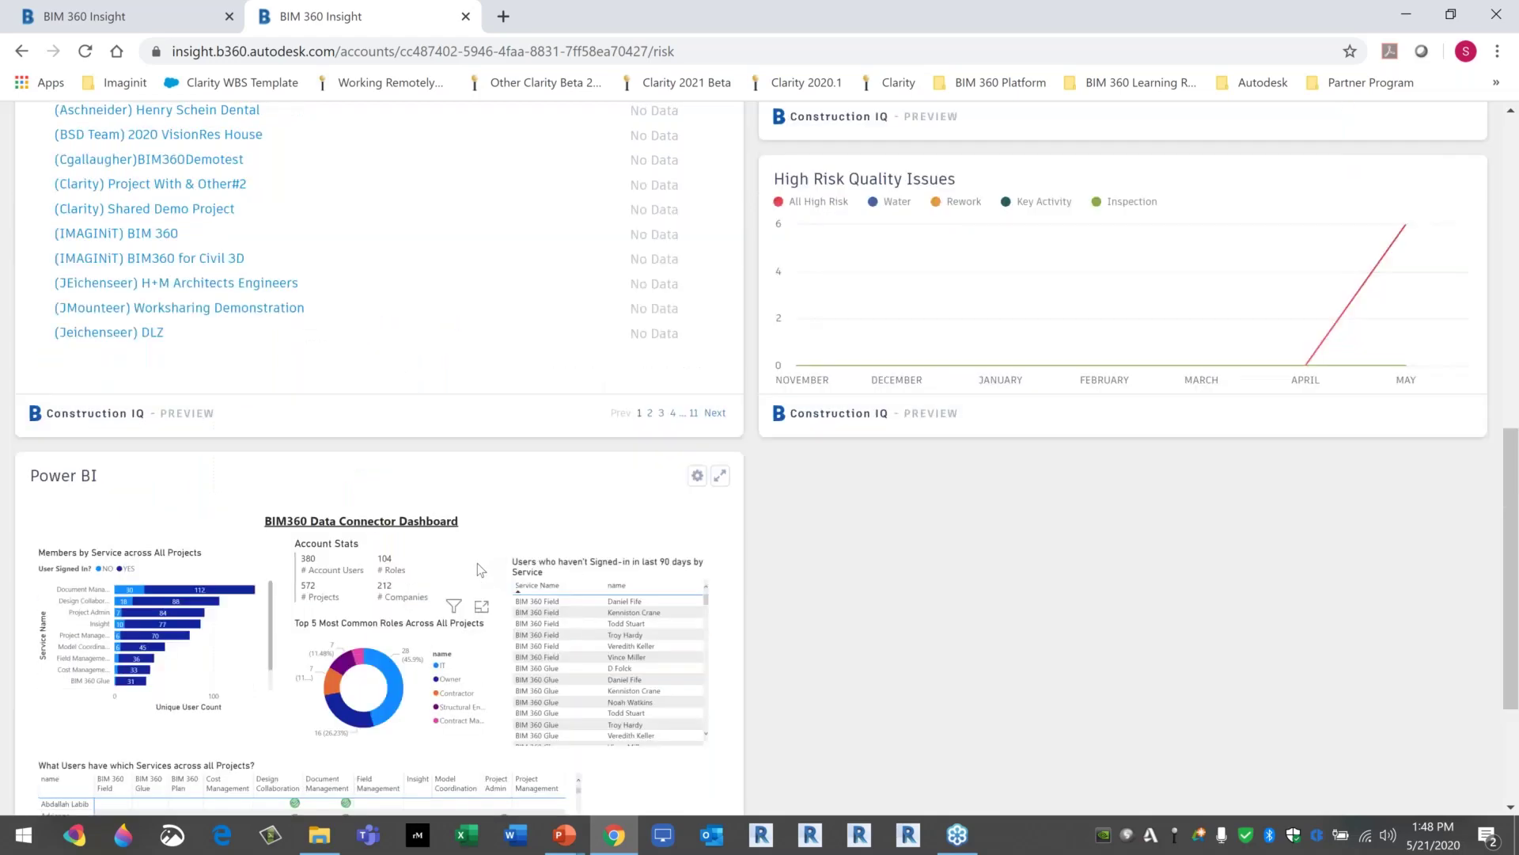
scroll(478, 569, "up", 5)
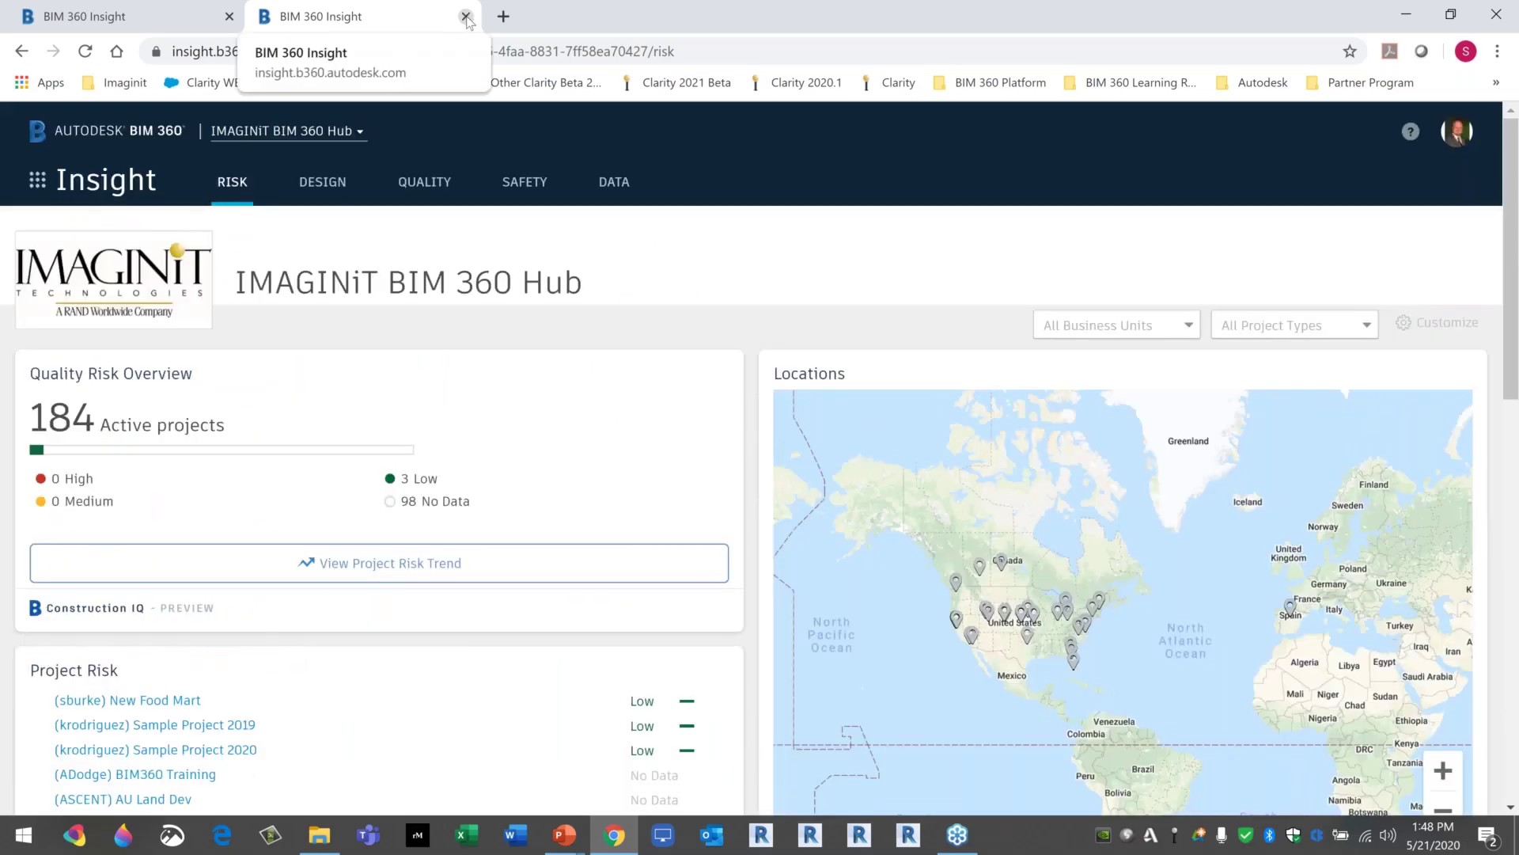
Close the account Insight browser tab and dismiss the issue #6 details on the Food Mart Project Home.
left_click(467, 17)
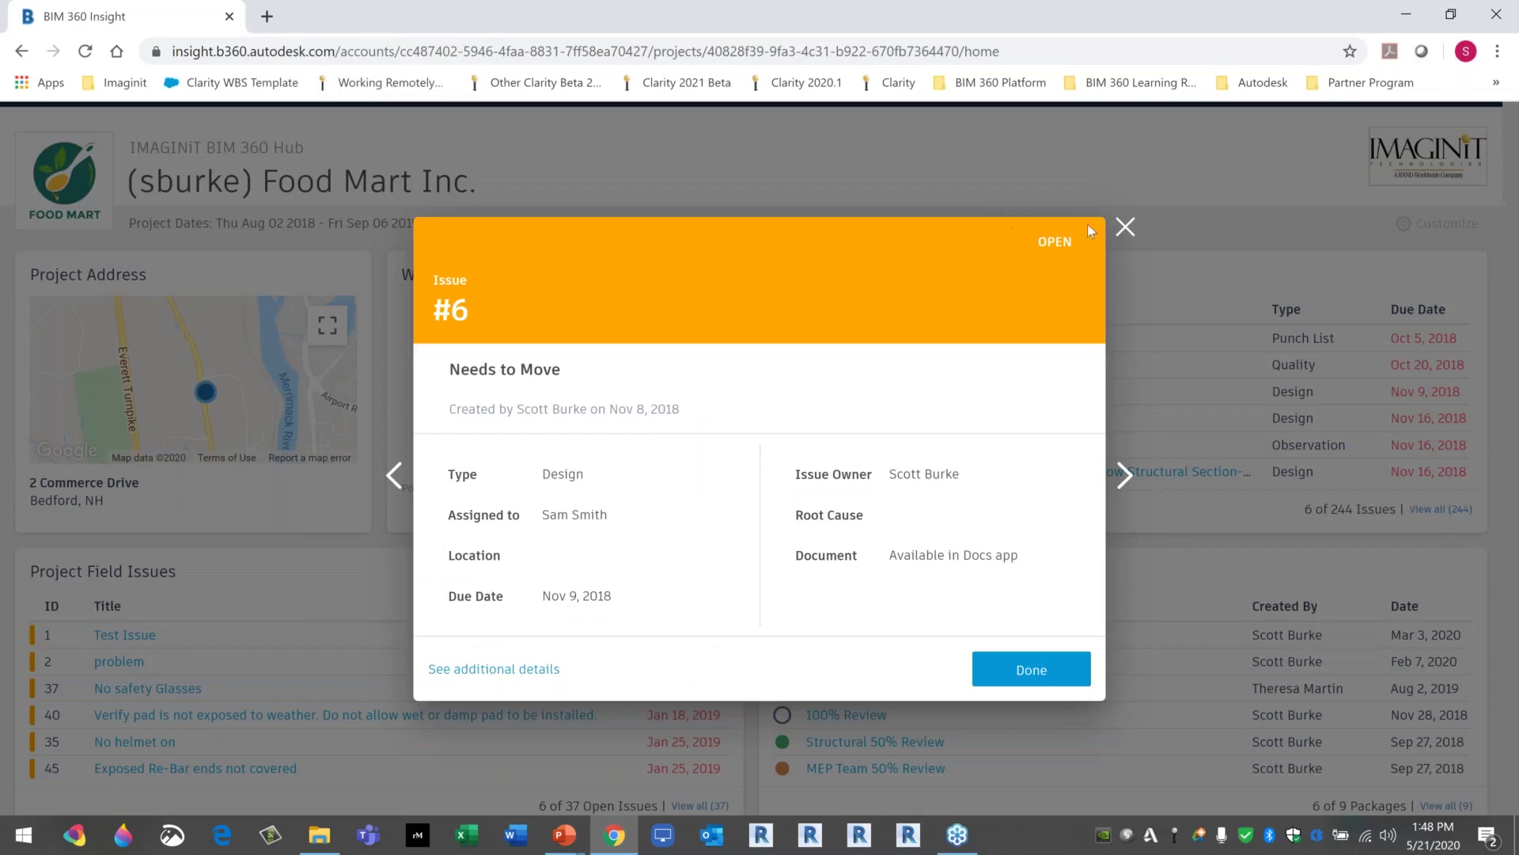
left_click(1125, 229)
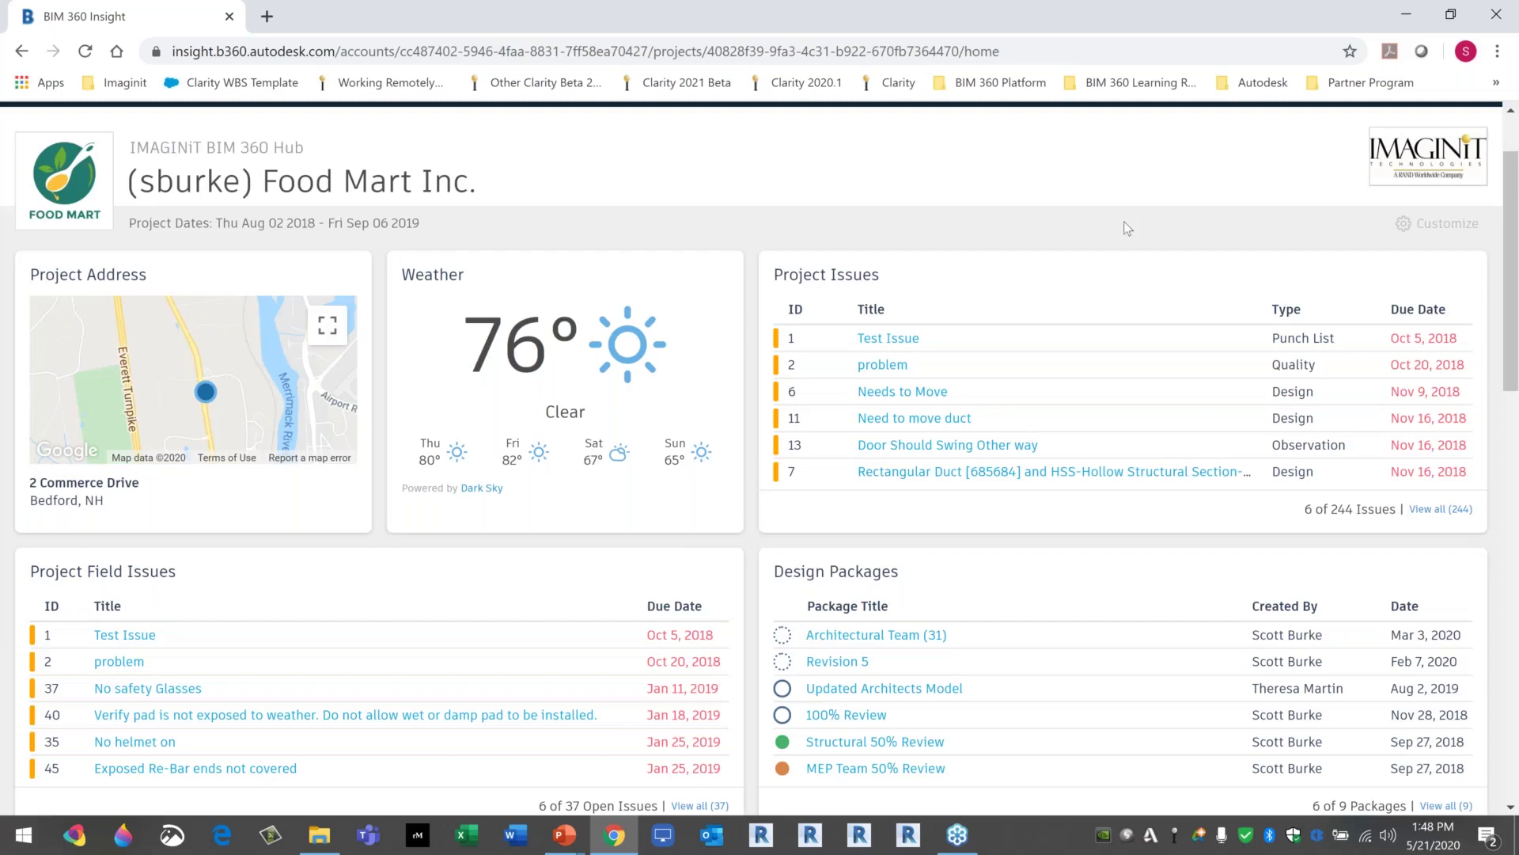
scroll(1159, 139, "up", 2)
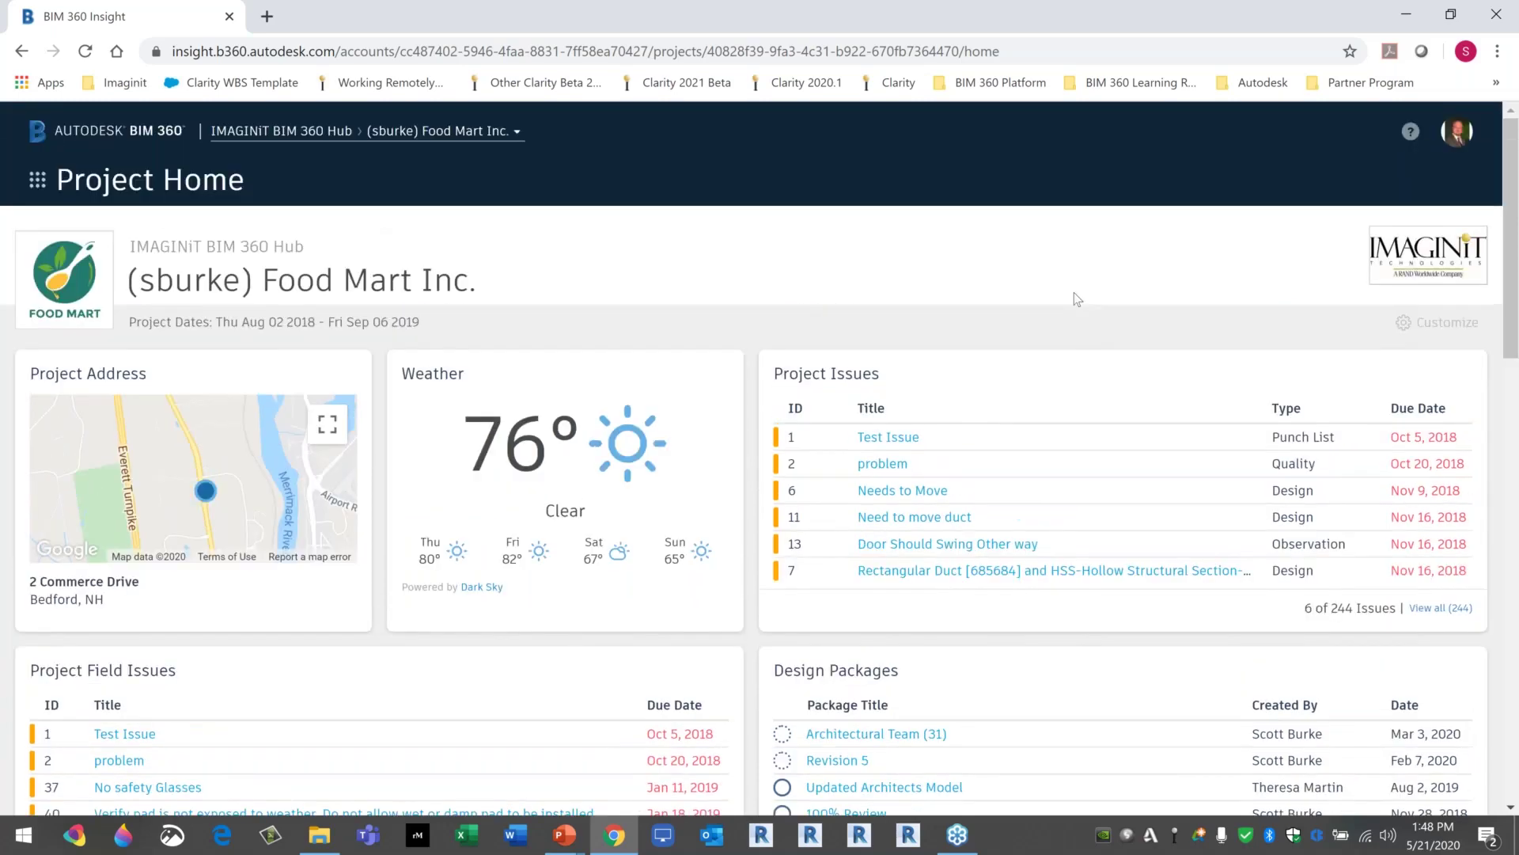
Switch to the PowerPoint slide show and advance to the Insight Module slide on Reporting.
key("alt+Tab")
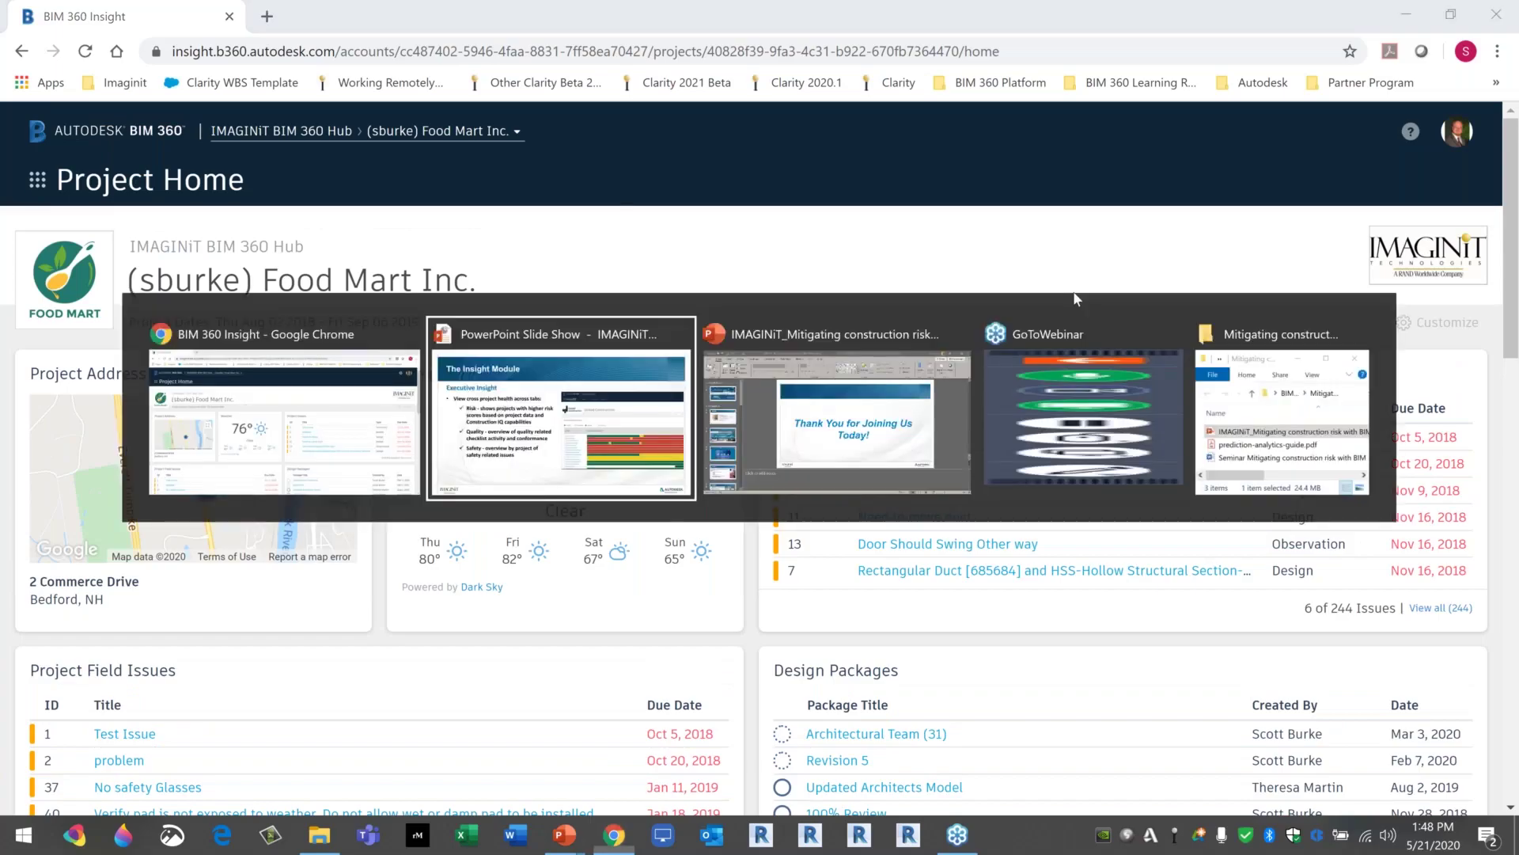
key("Right")
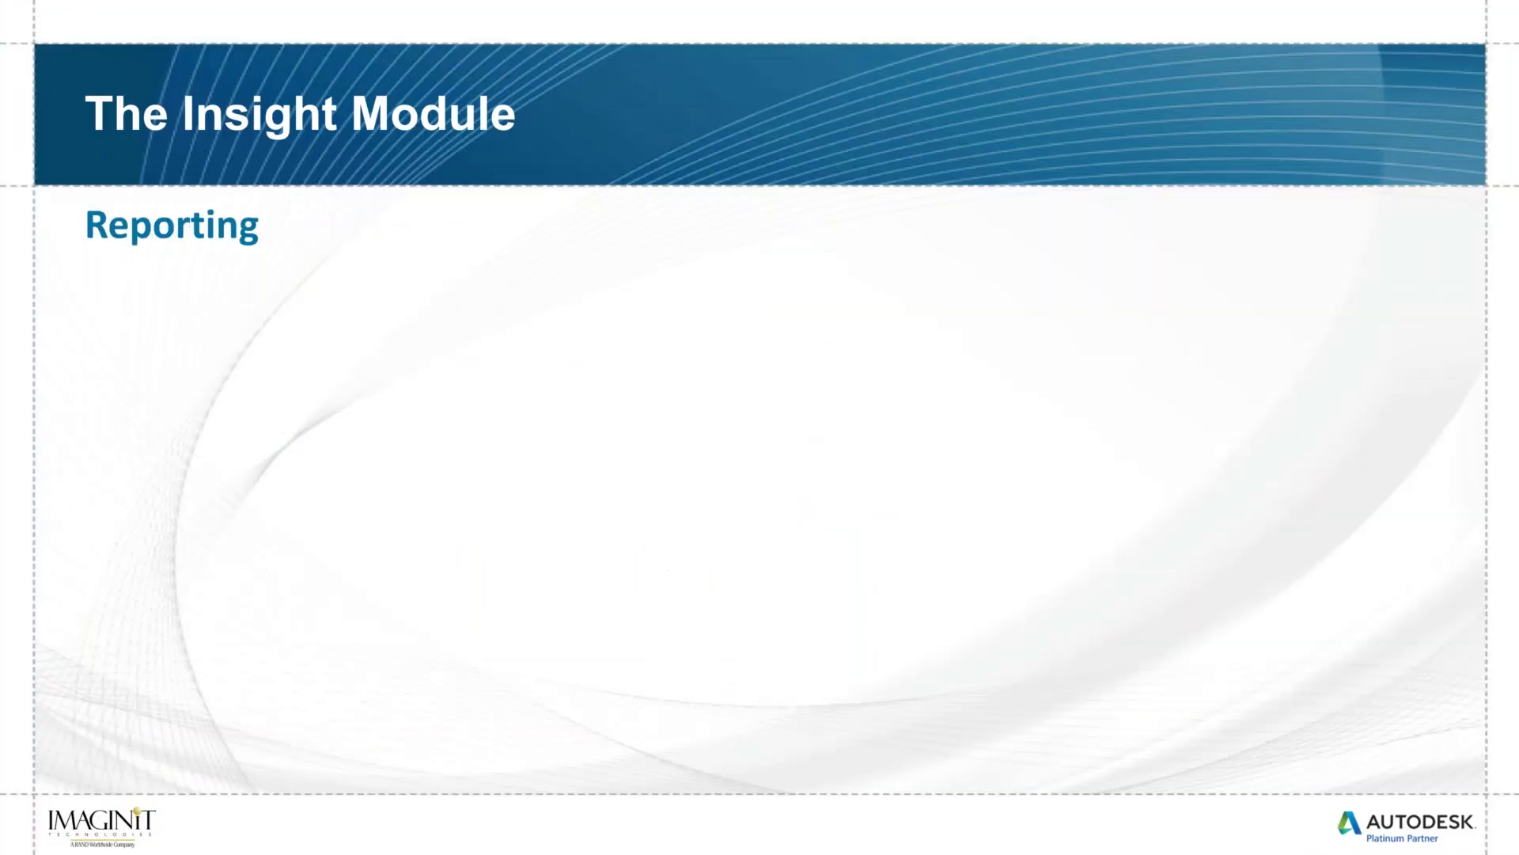
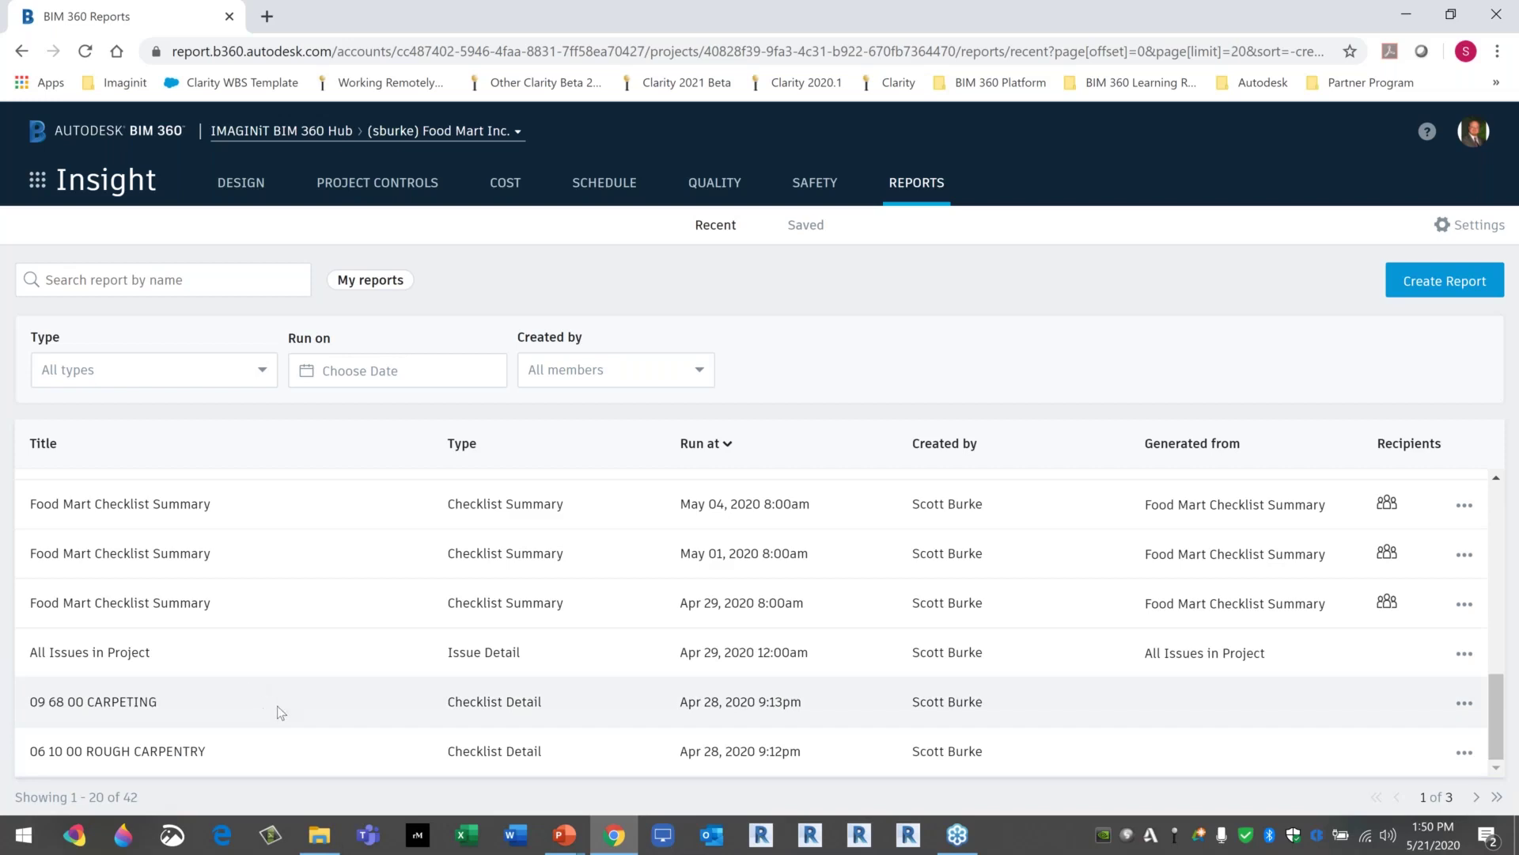
Download the 09 68 00 CARPETING checklist detail report from the recent project reports and open the PDF.
scroll(293, 763, "up", 2)
scroll(297, 762, "down", 2)
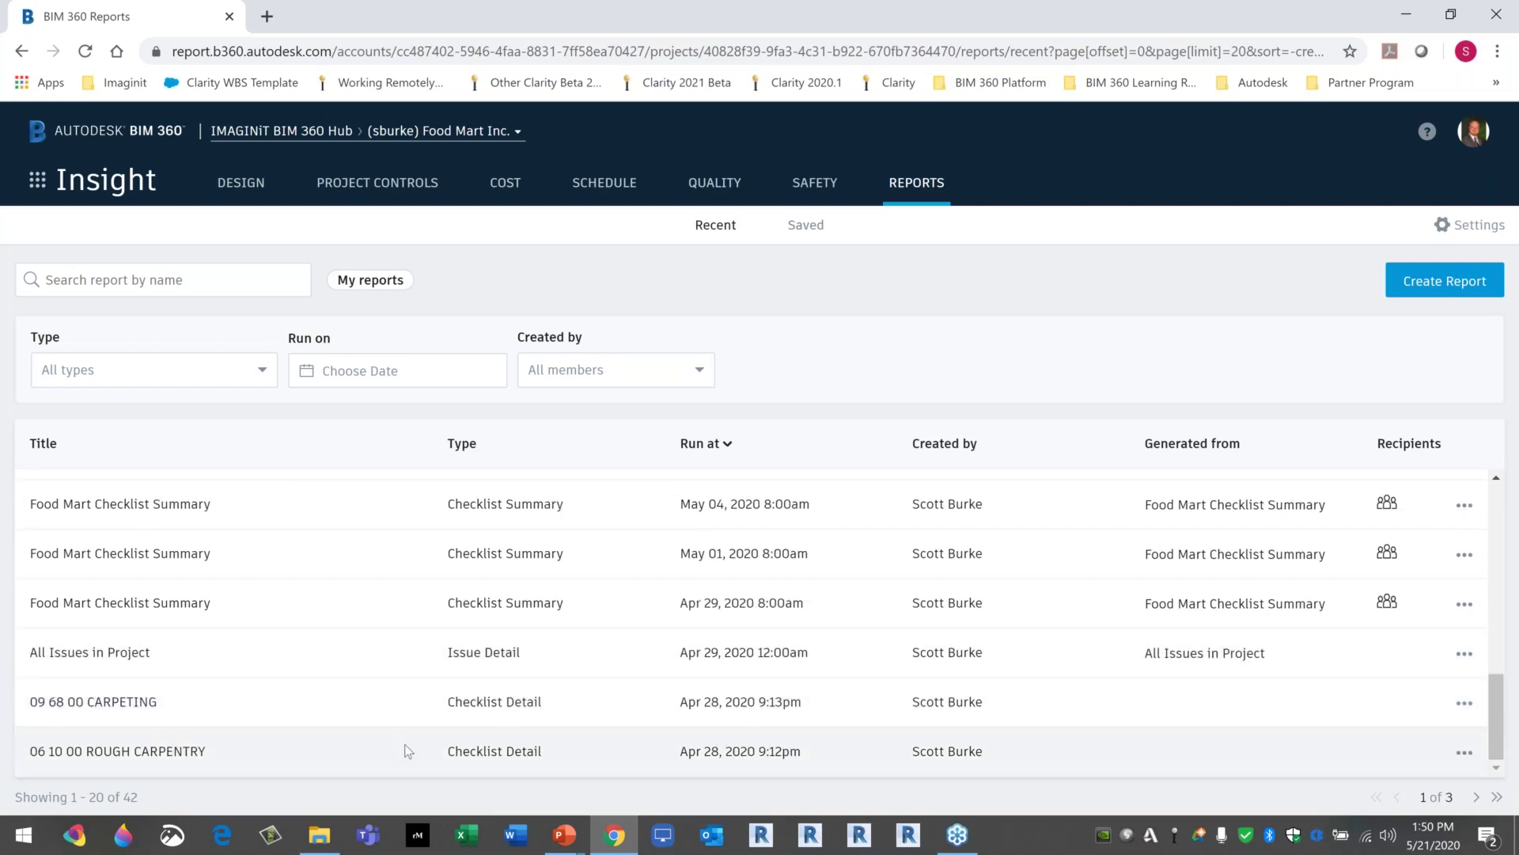
left_click(1465, 703)
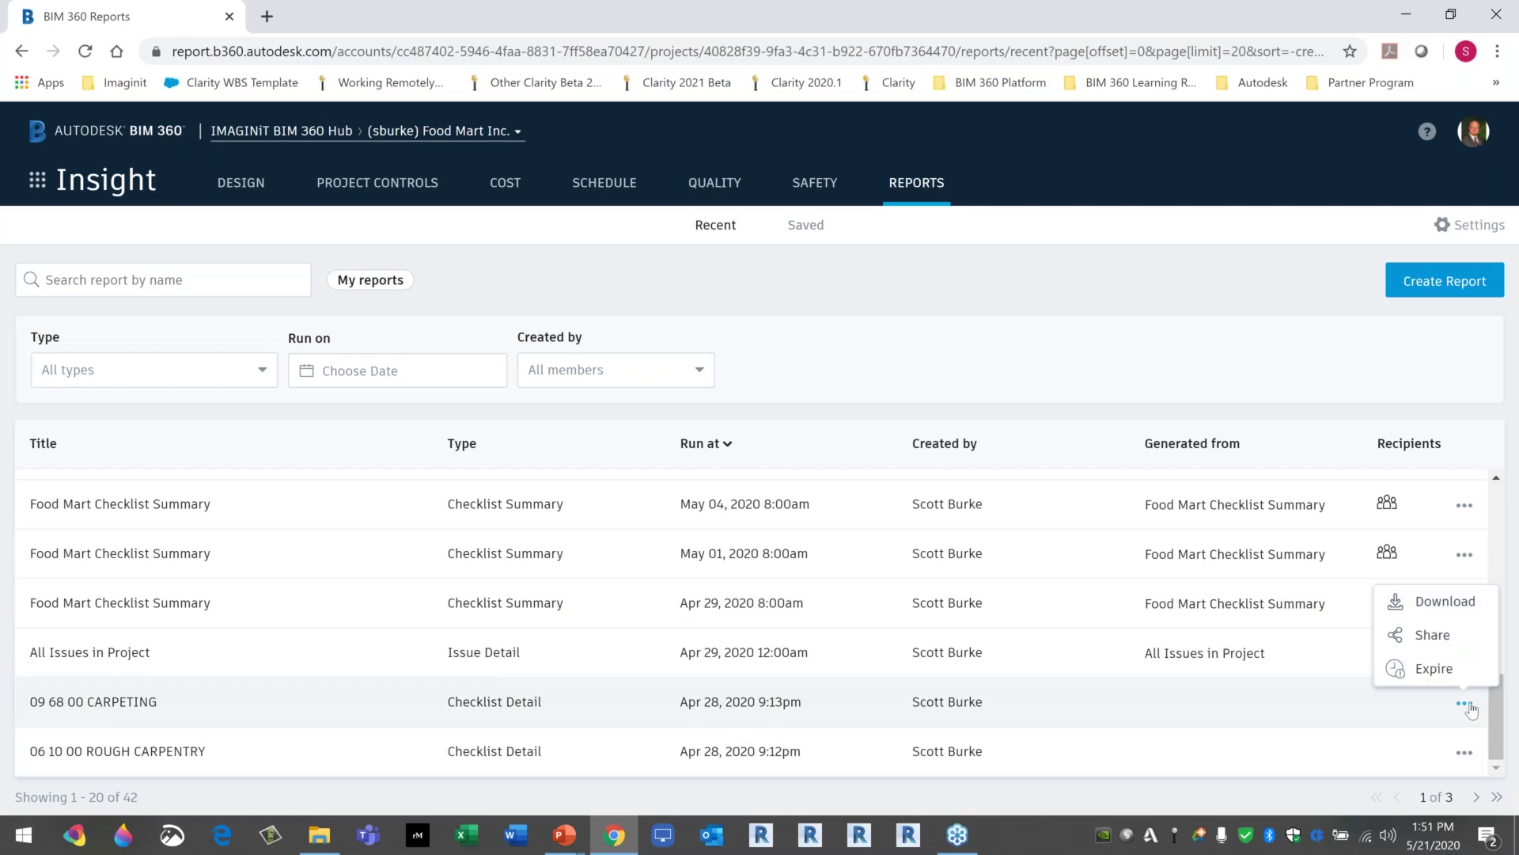
left_click(1436, 601)
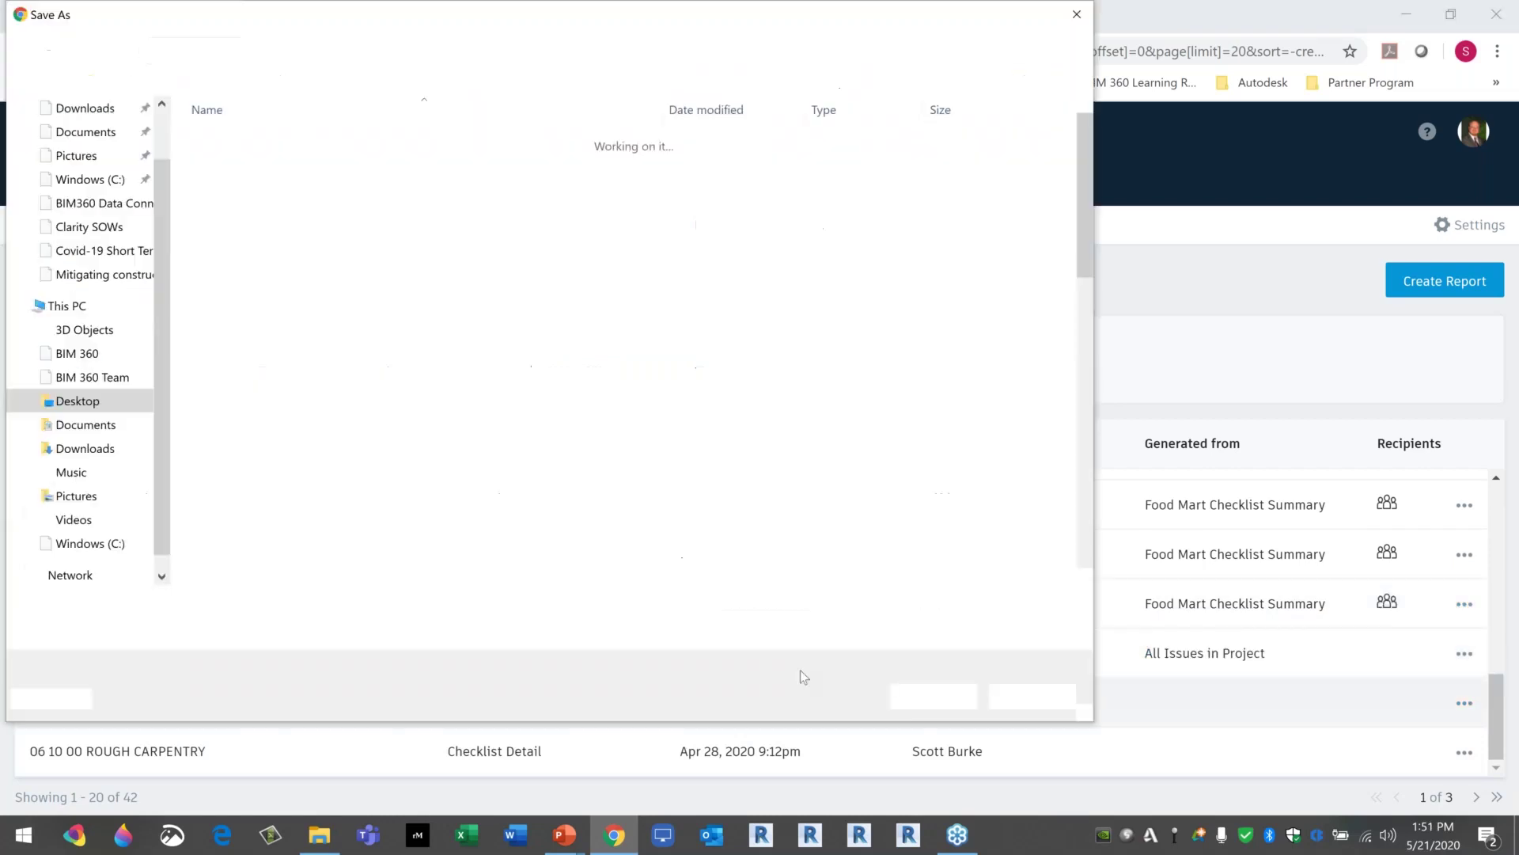
left_click(937, 698)
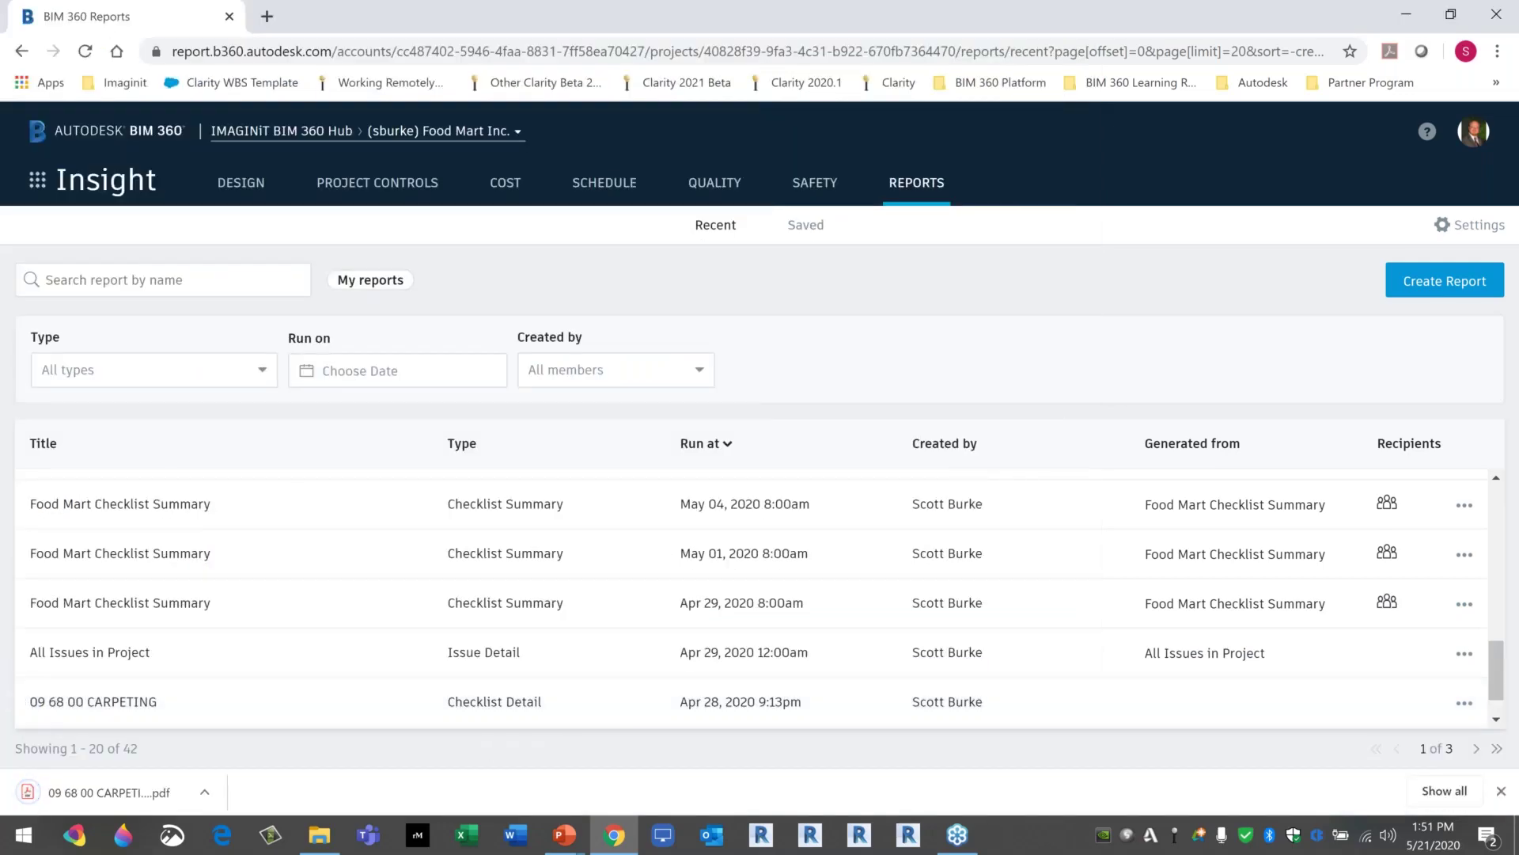
left_click(103, 794)
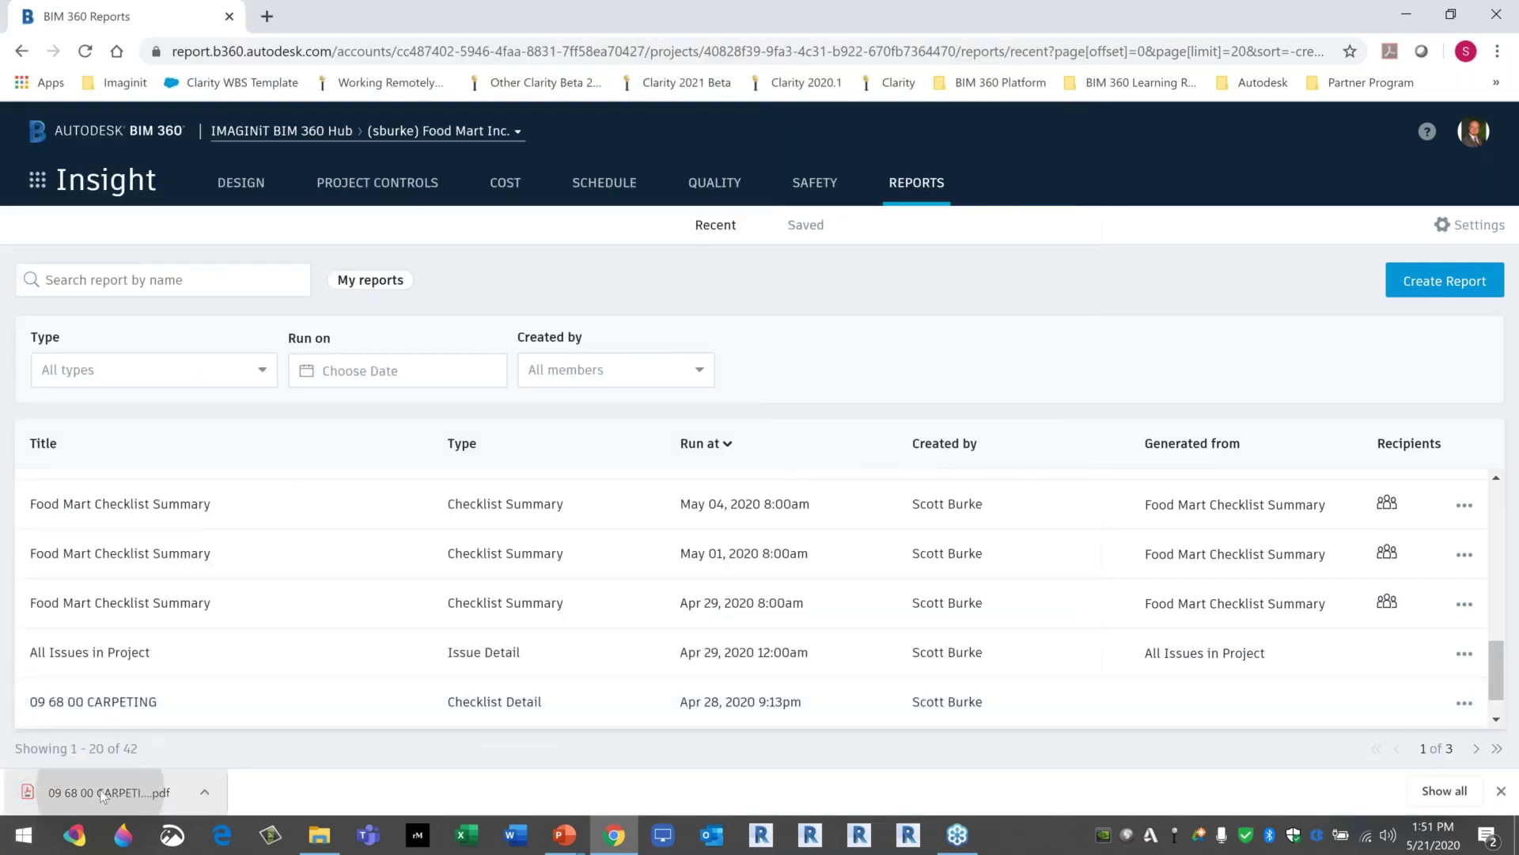
Review the carpeting report's checklist answers and linked issues down to the Signatures section.
scroll(916, 522, "down", 6)
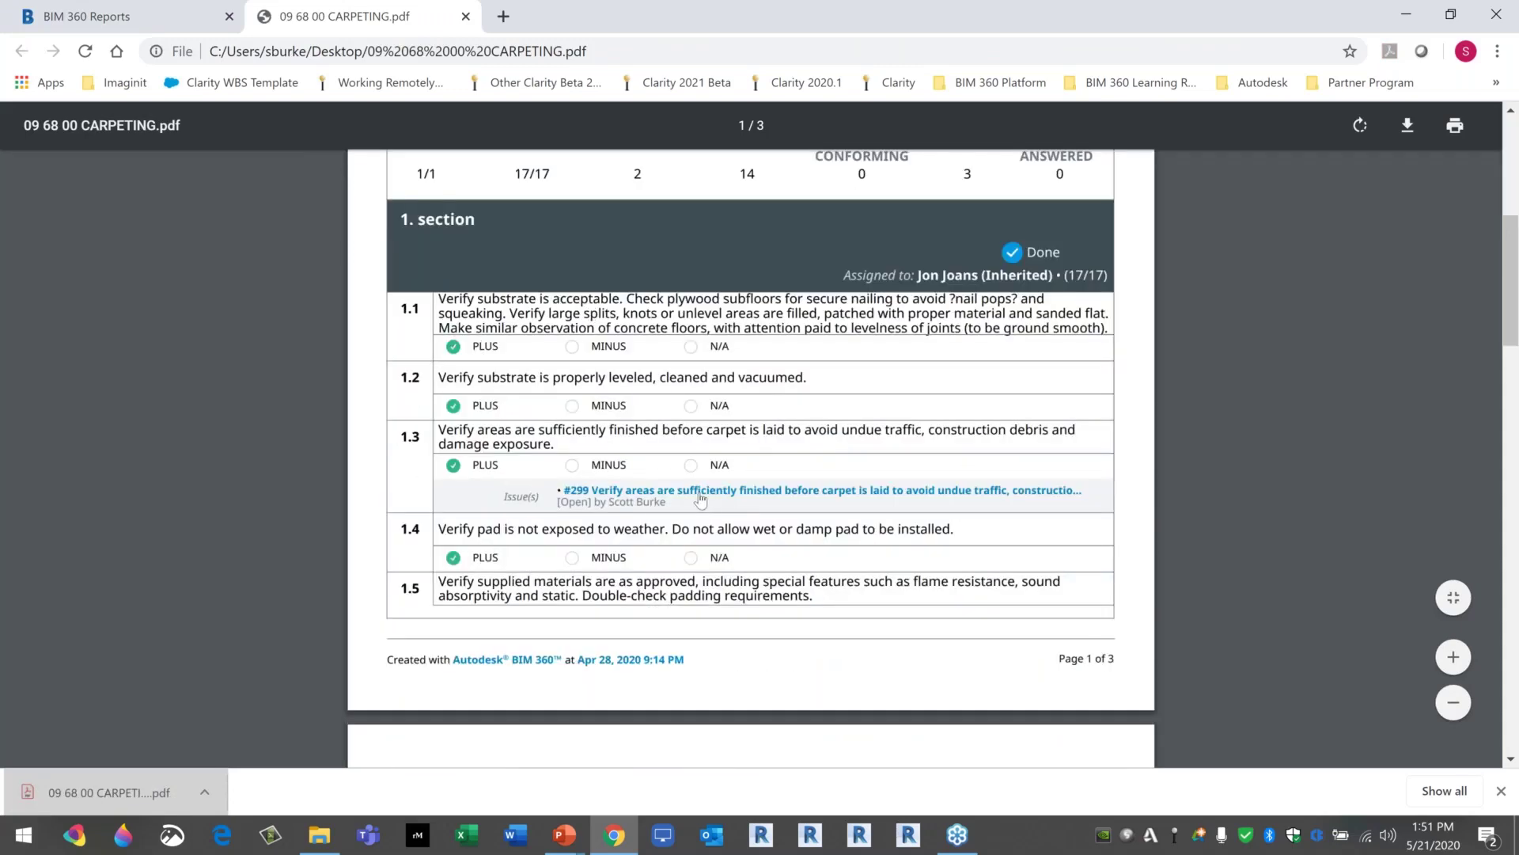
scroll(712, 510, "down", 1)
scroll(712, 475, "down", 2)
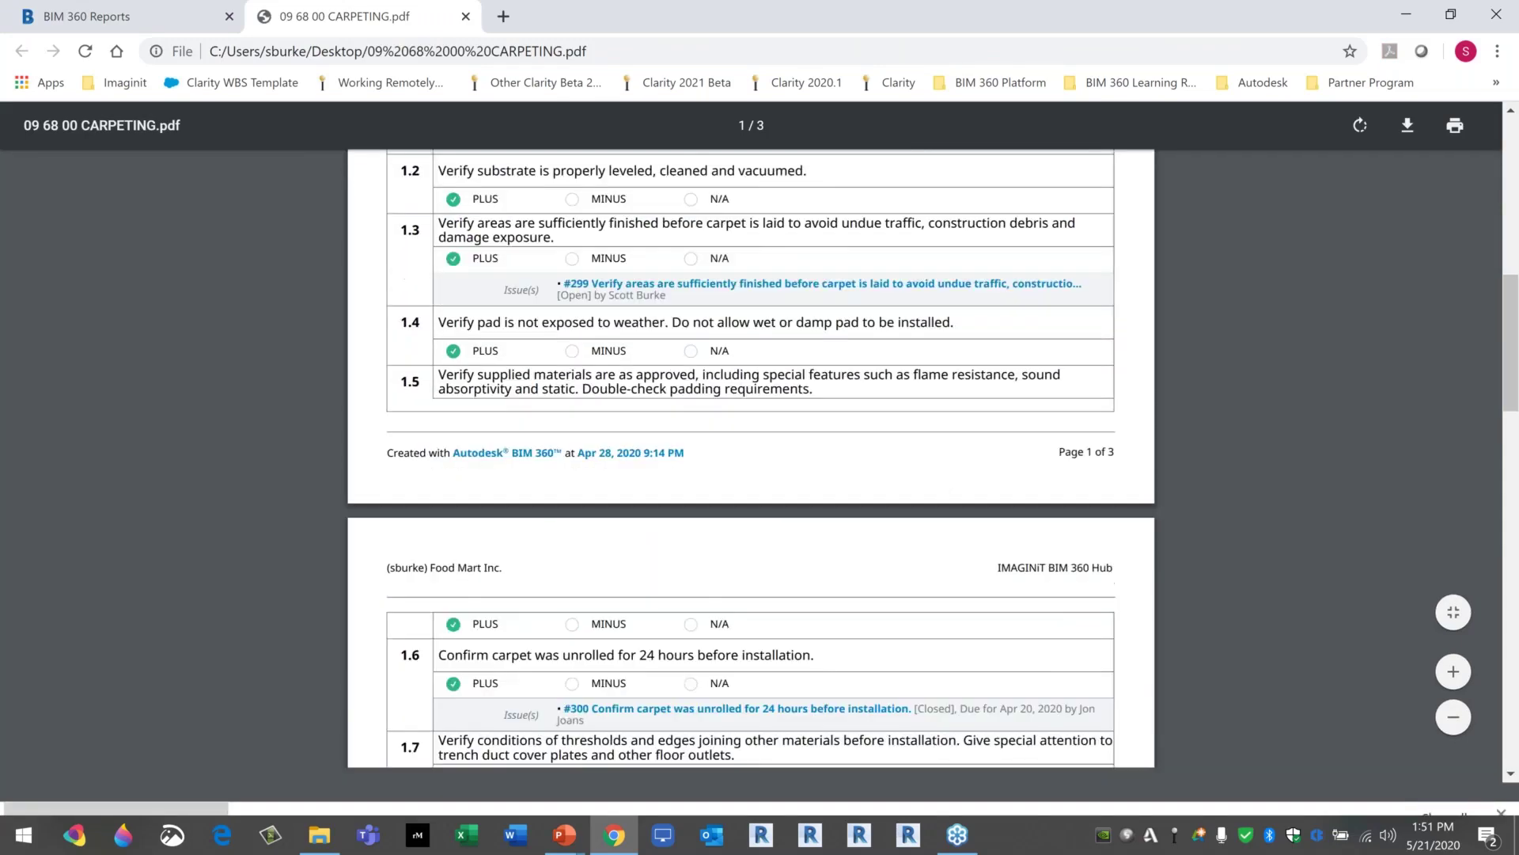
scroll(609, 654, "down", 10)
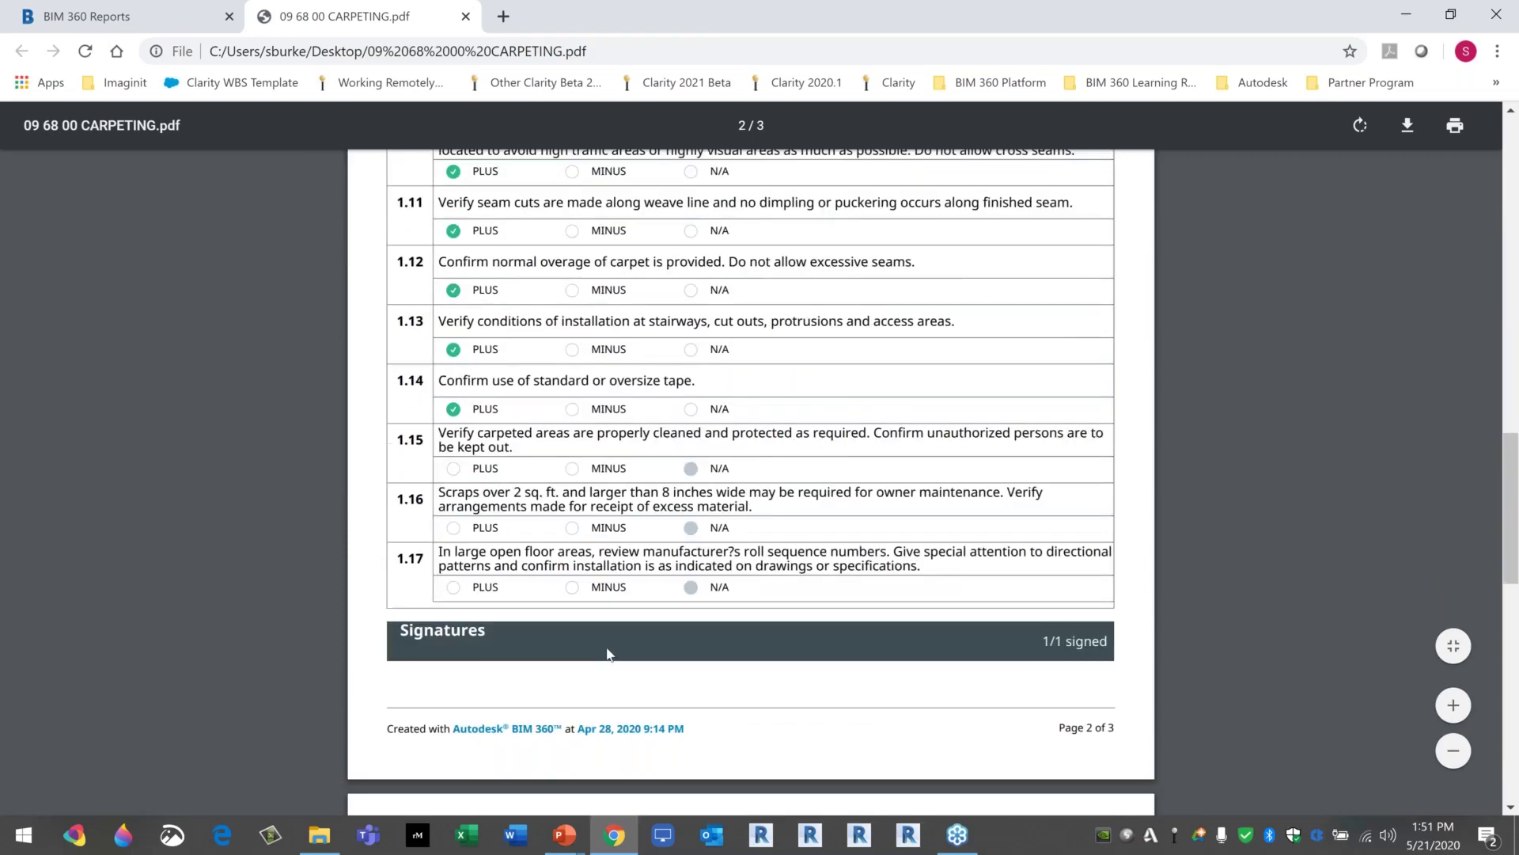
scroll(609, 653, "down", 1)
scroll(609, 653, "up", 13)
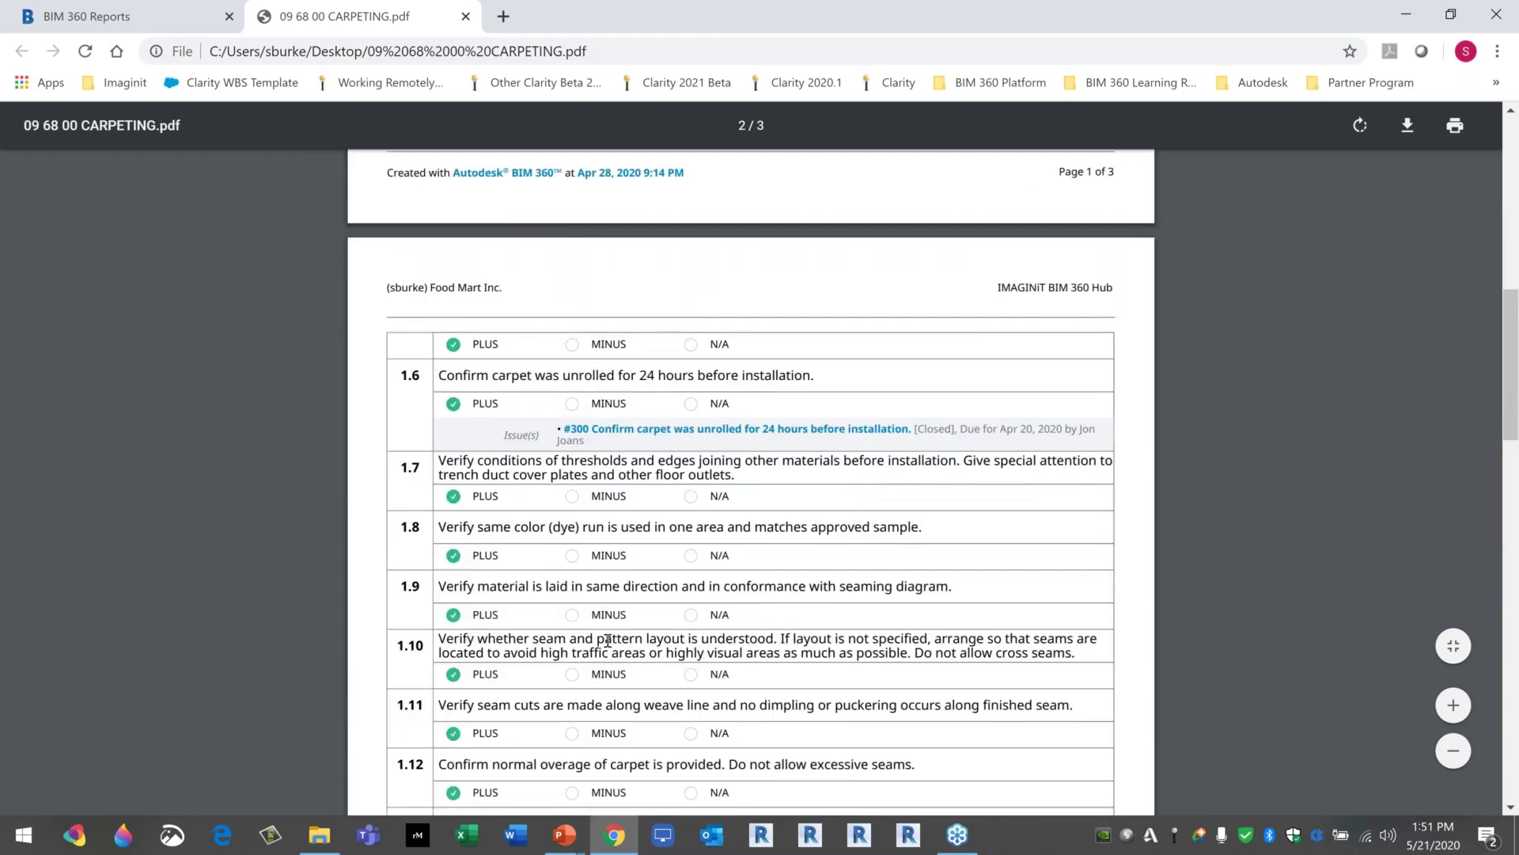
Open linked issue #299 from the carpeting report, dismiss the Email Digest Settings announcement, and close the issue after viewing its details.
left_click(750, 391)
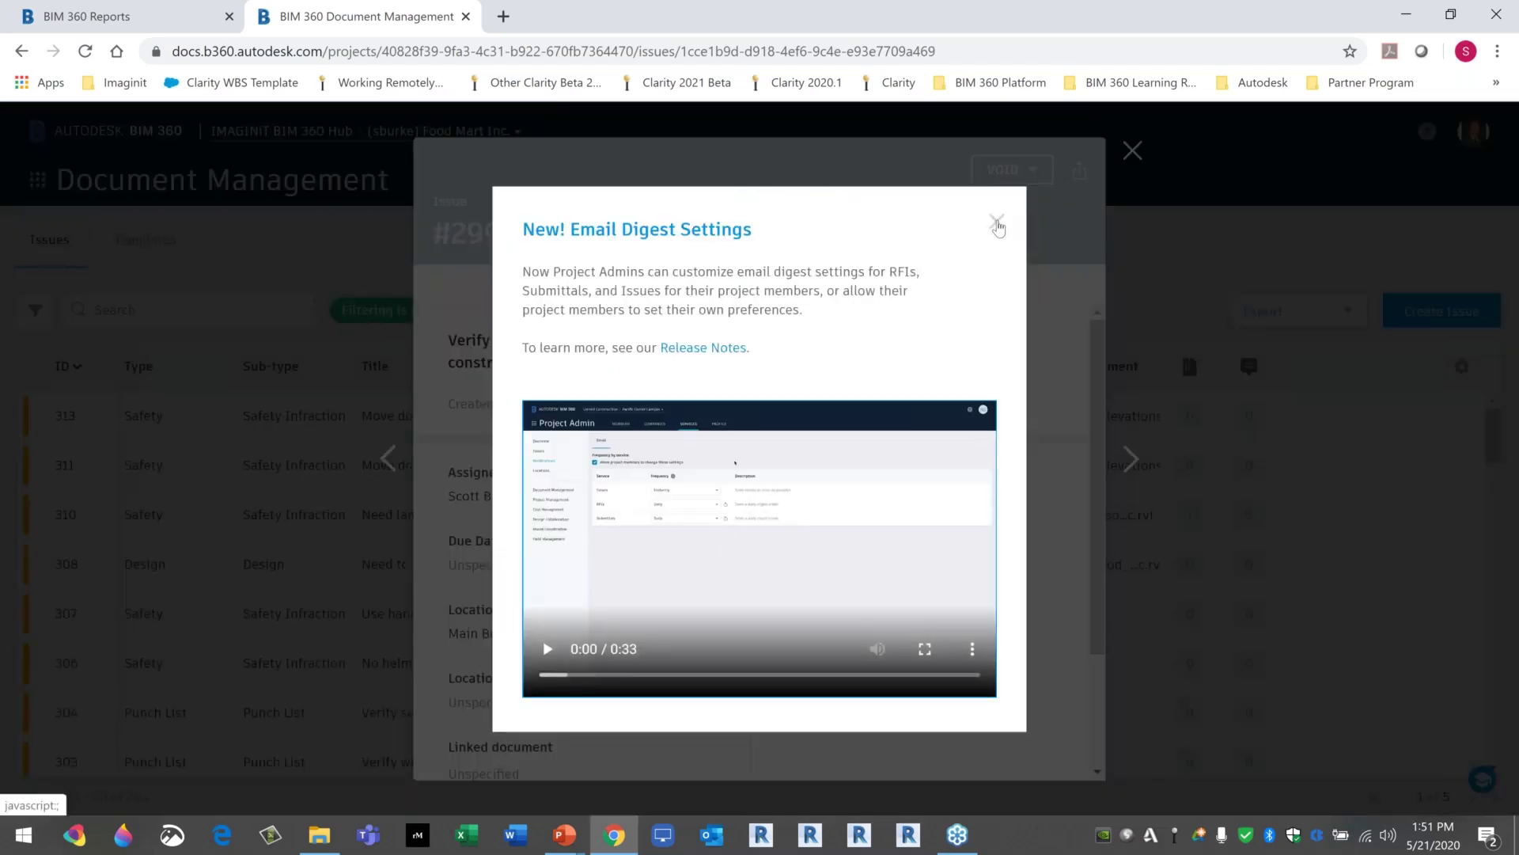
left_click(996, 222)
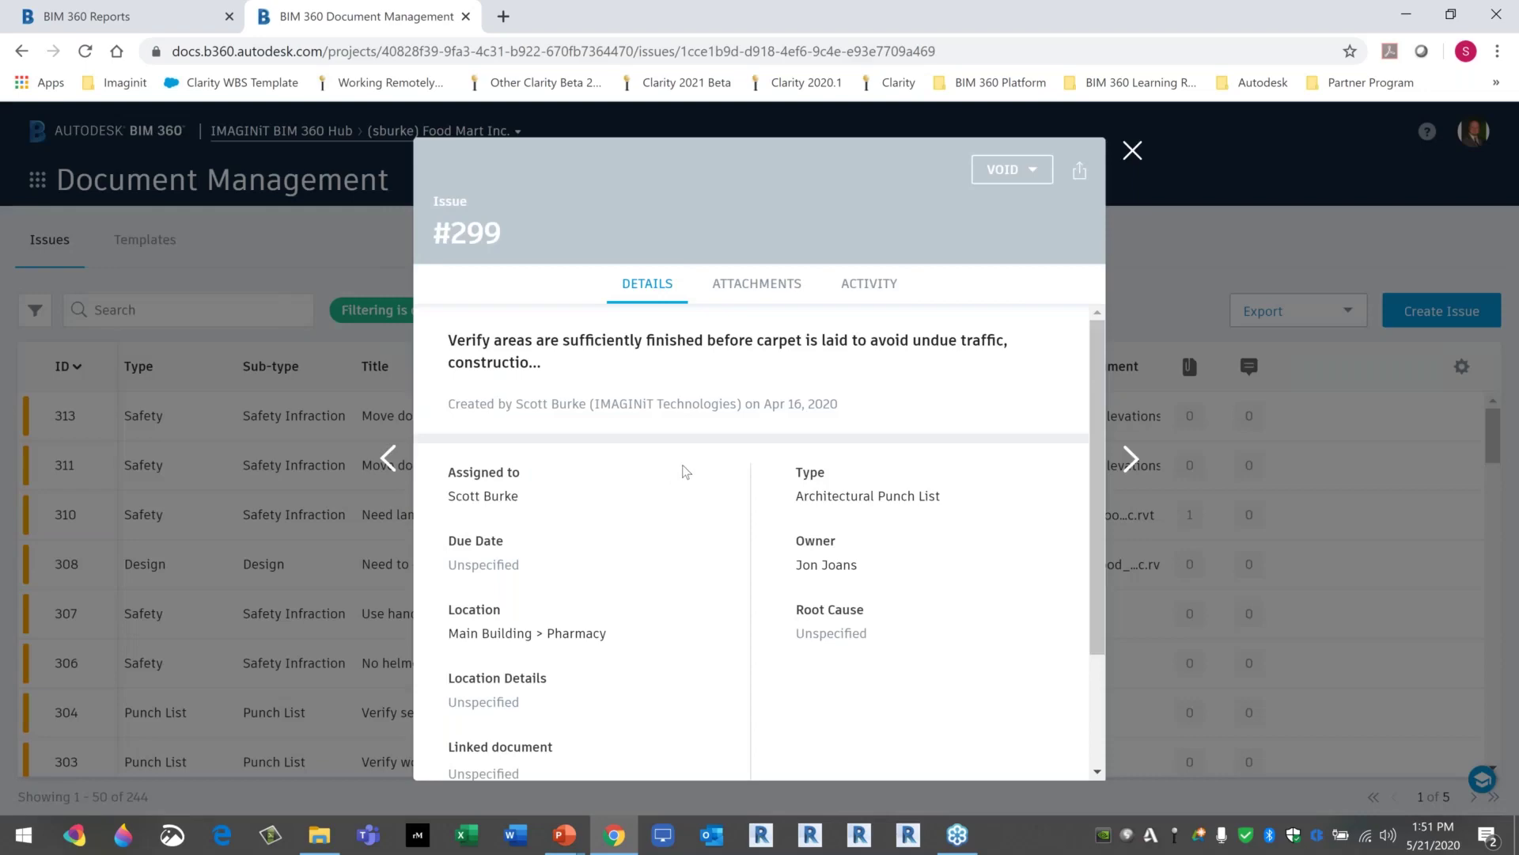
left_click(1132, 152)
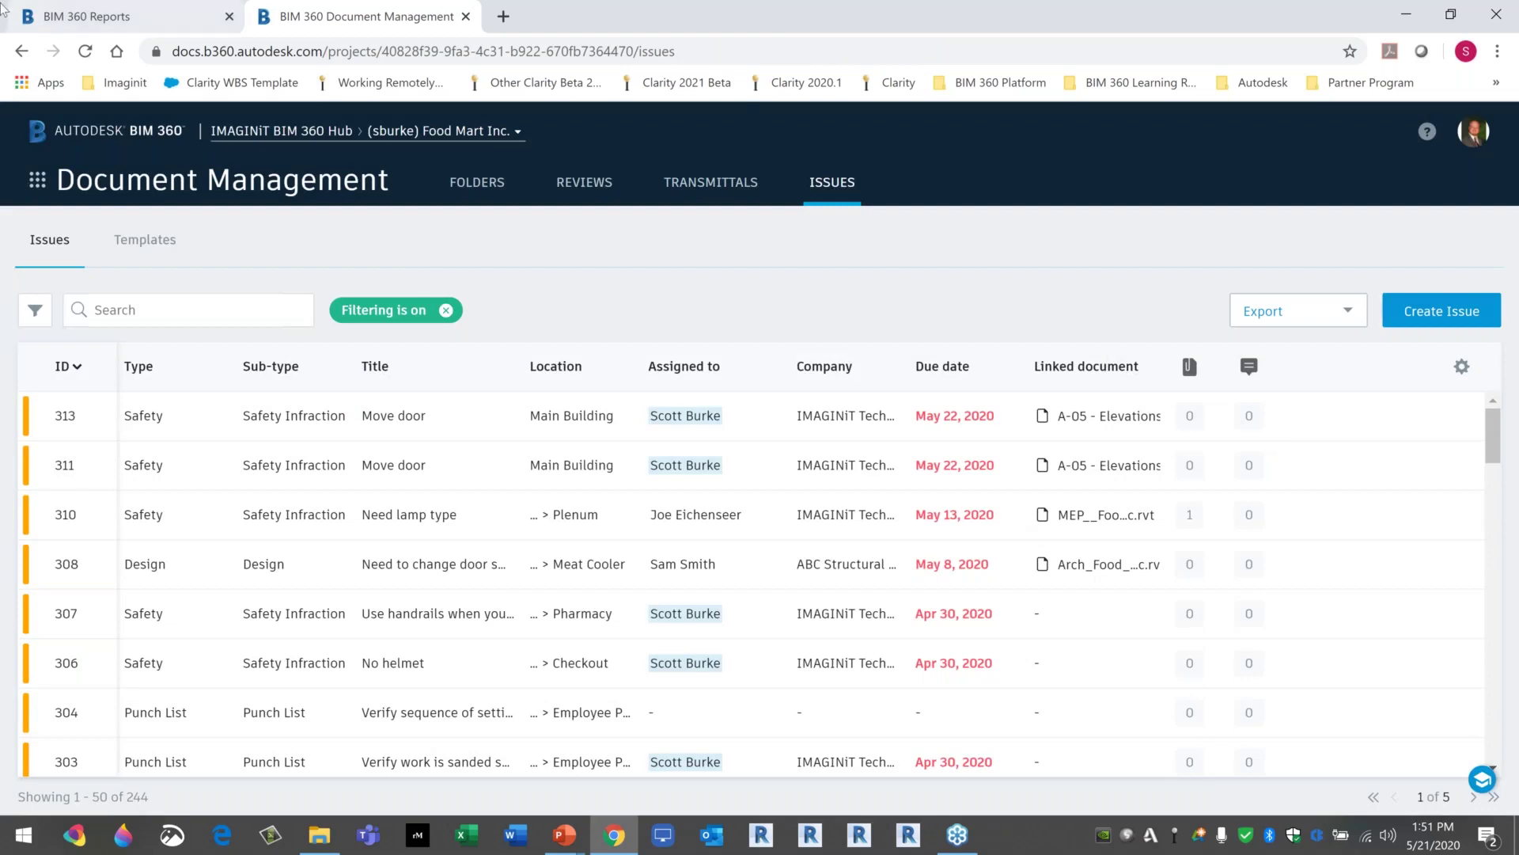
Return to the recent reports list, download the All Issues in Project report, and open its PDF.
left_click(156, 24)
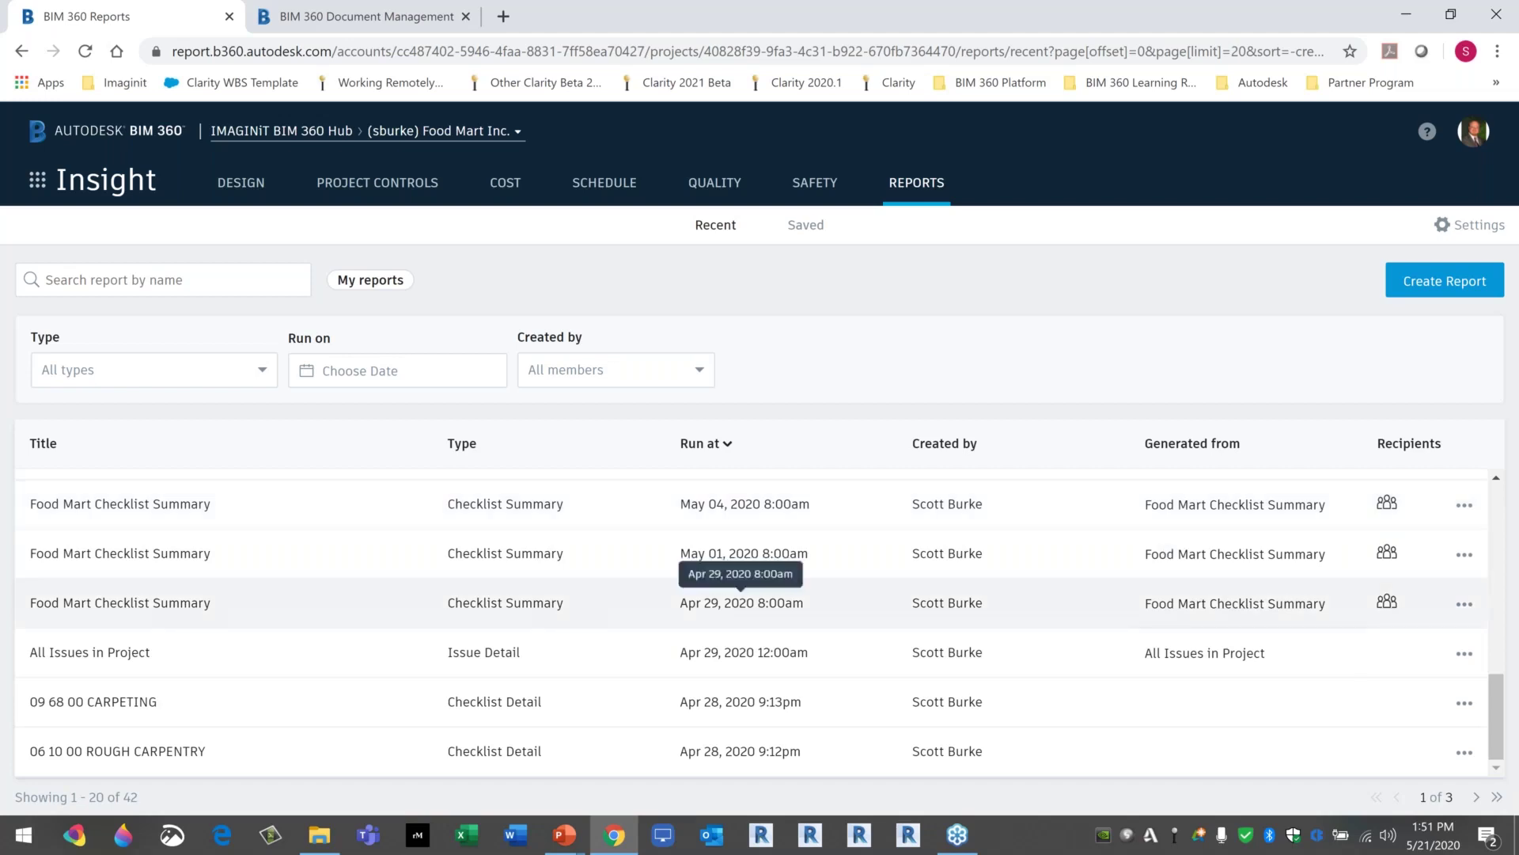
left_click(1465, 654)
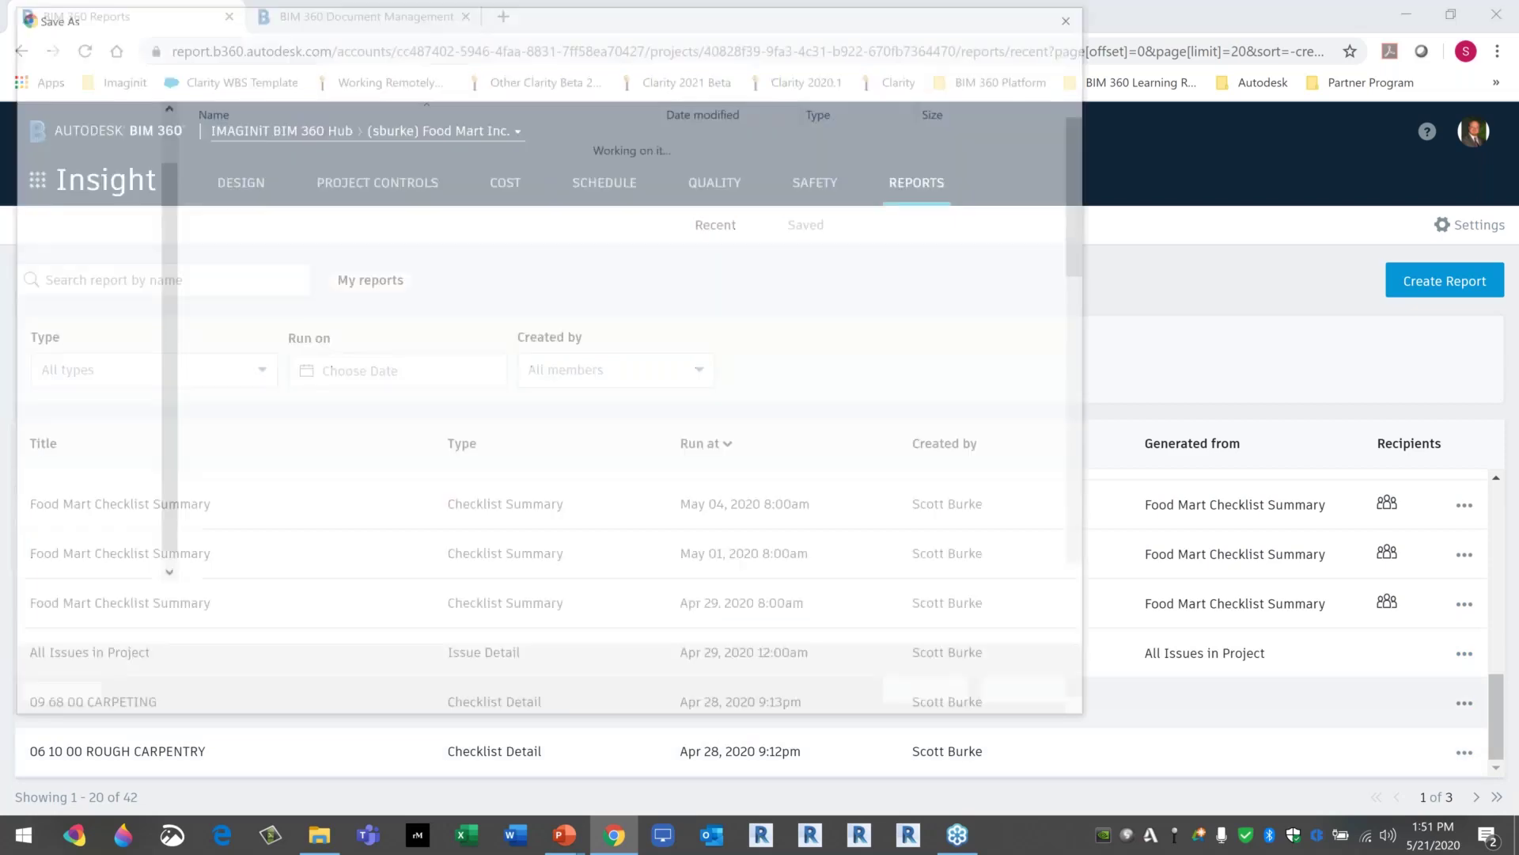
left_click(943, 705)
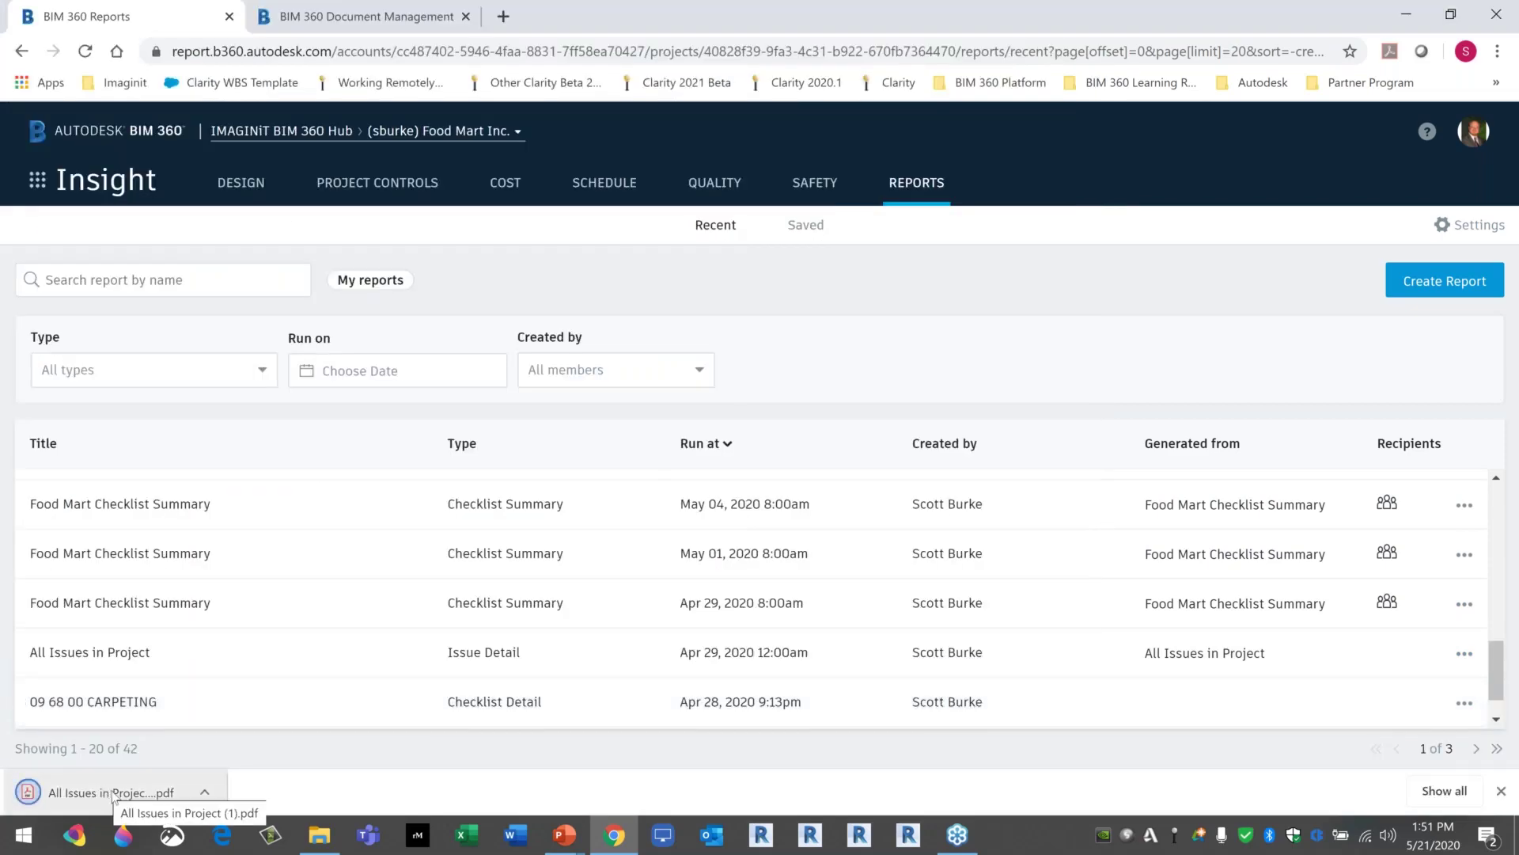
left_click(110, 791)
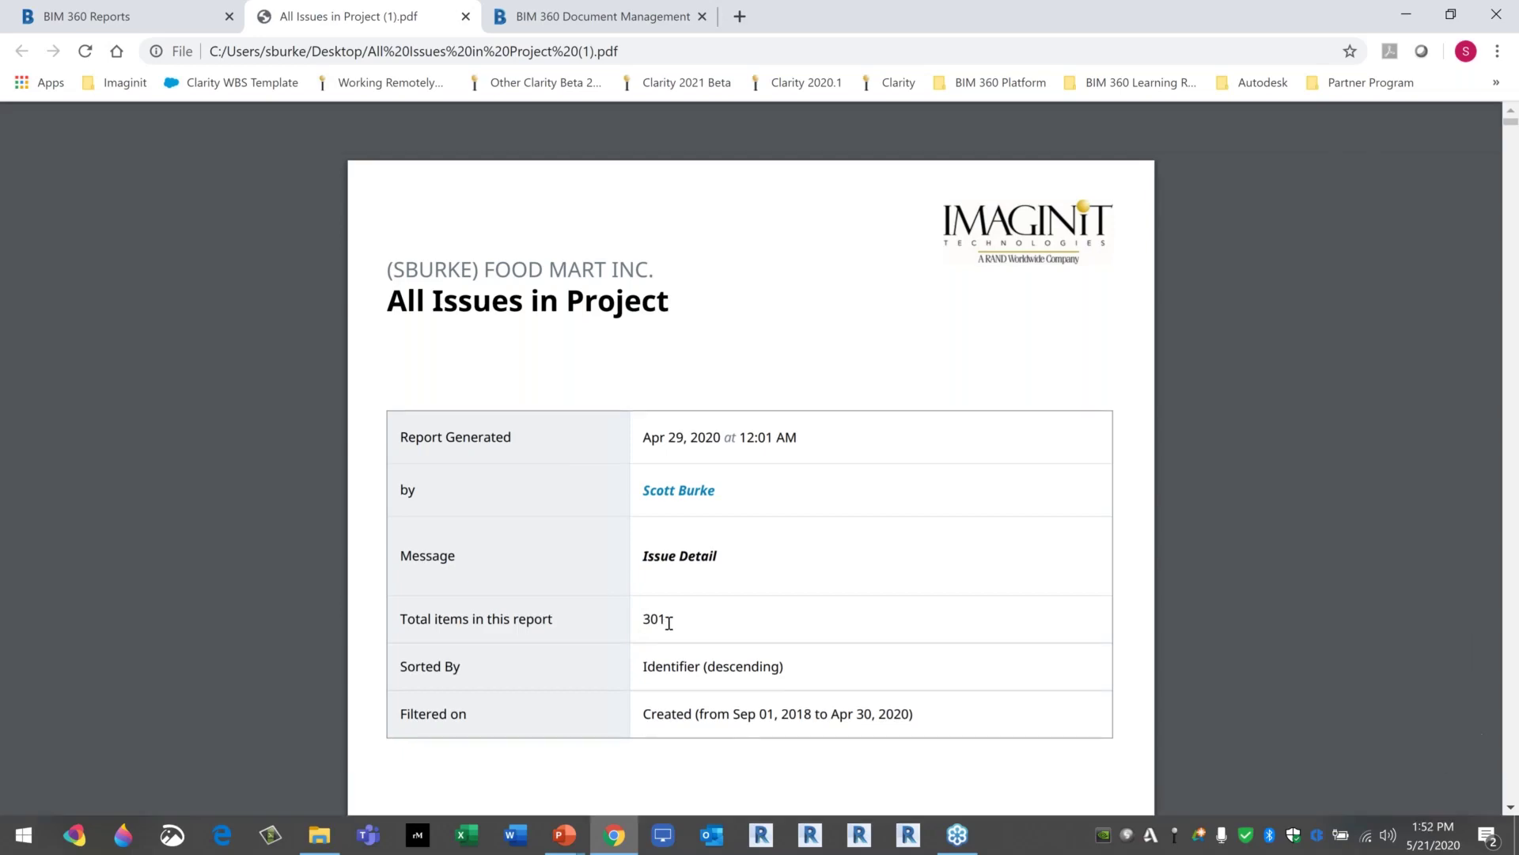
Browse the report's Contents list and go to issue #272 Need Panel size.
scroll(673, 620, "down", 9)
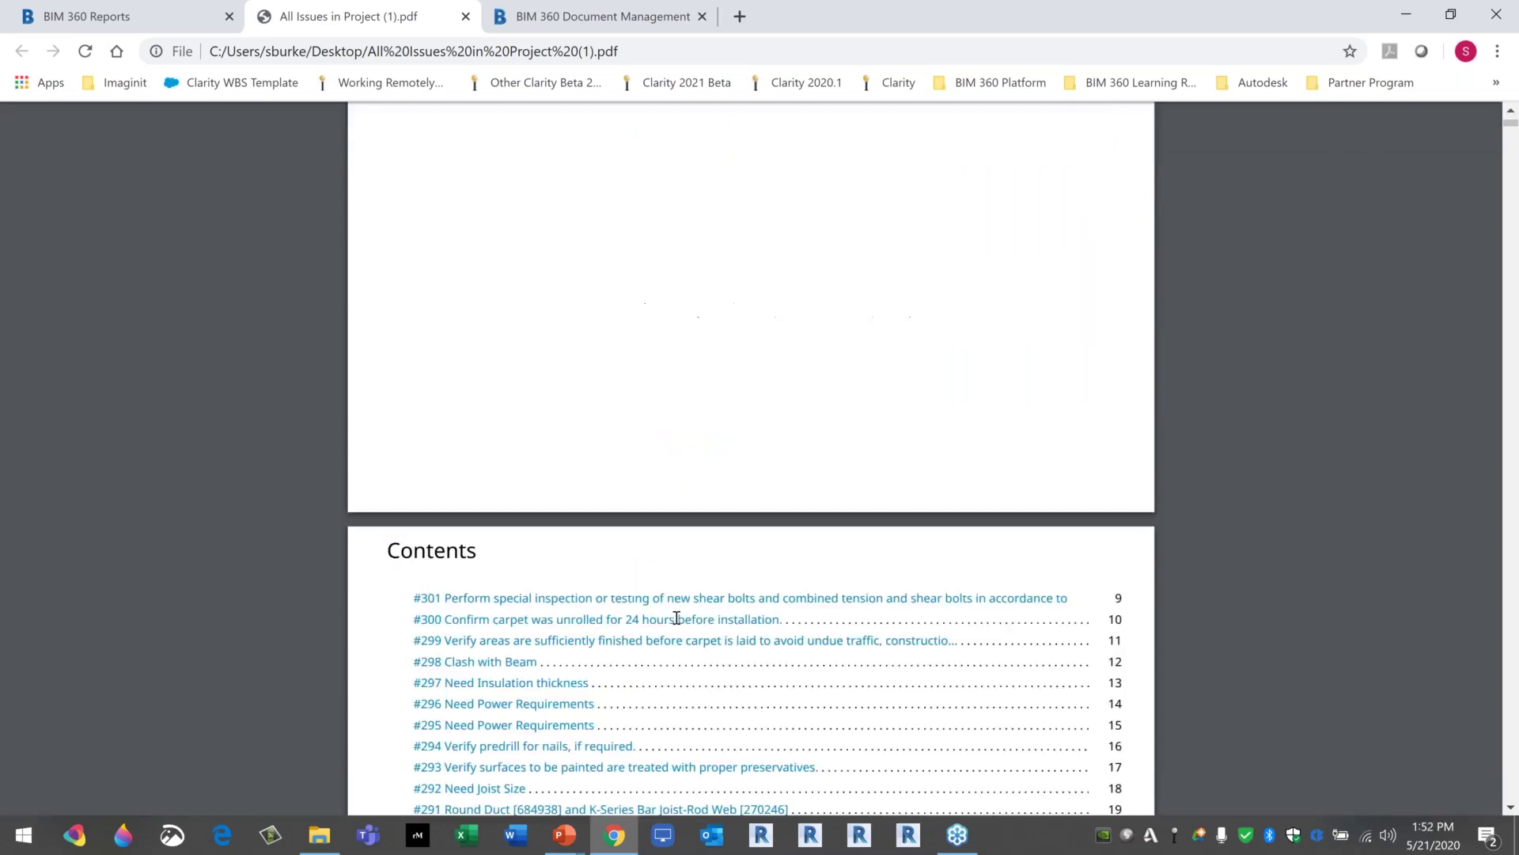
scroll(676, 618, "down", 4)
scroll(489, 496, "down", 3)
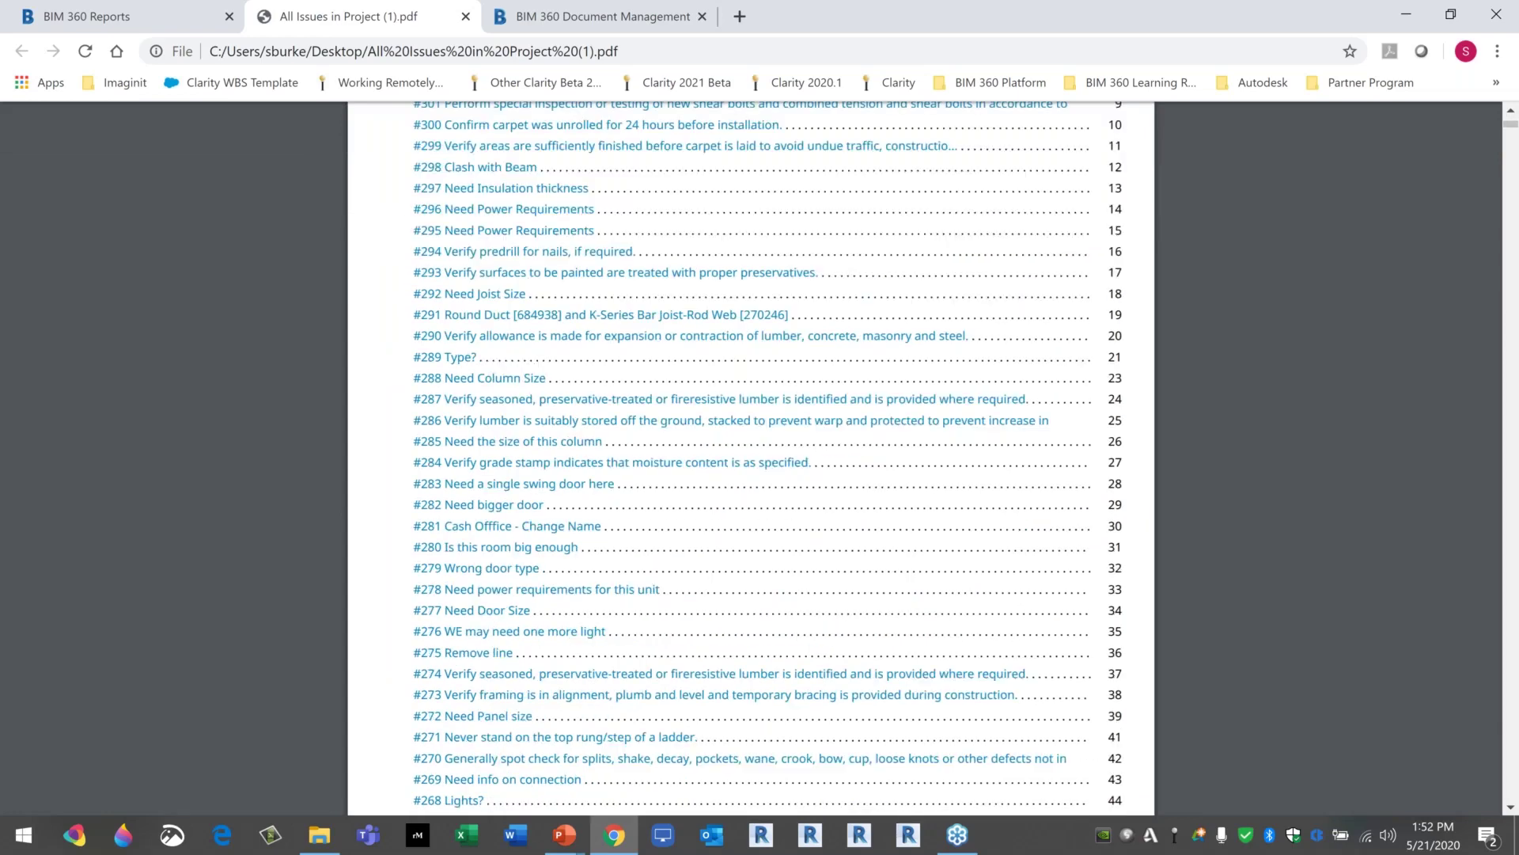
scroll(489, 497, "down", 3)
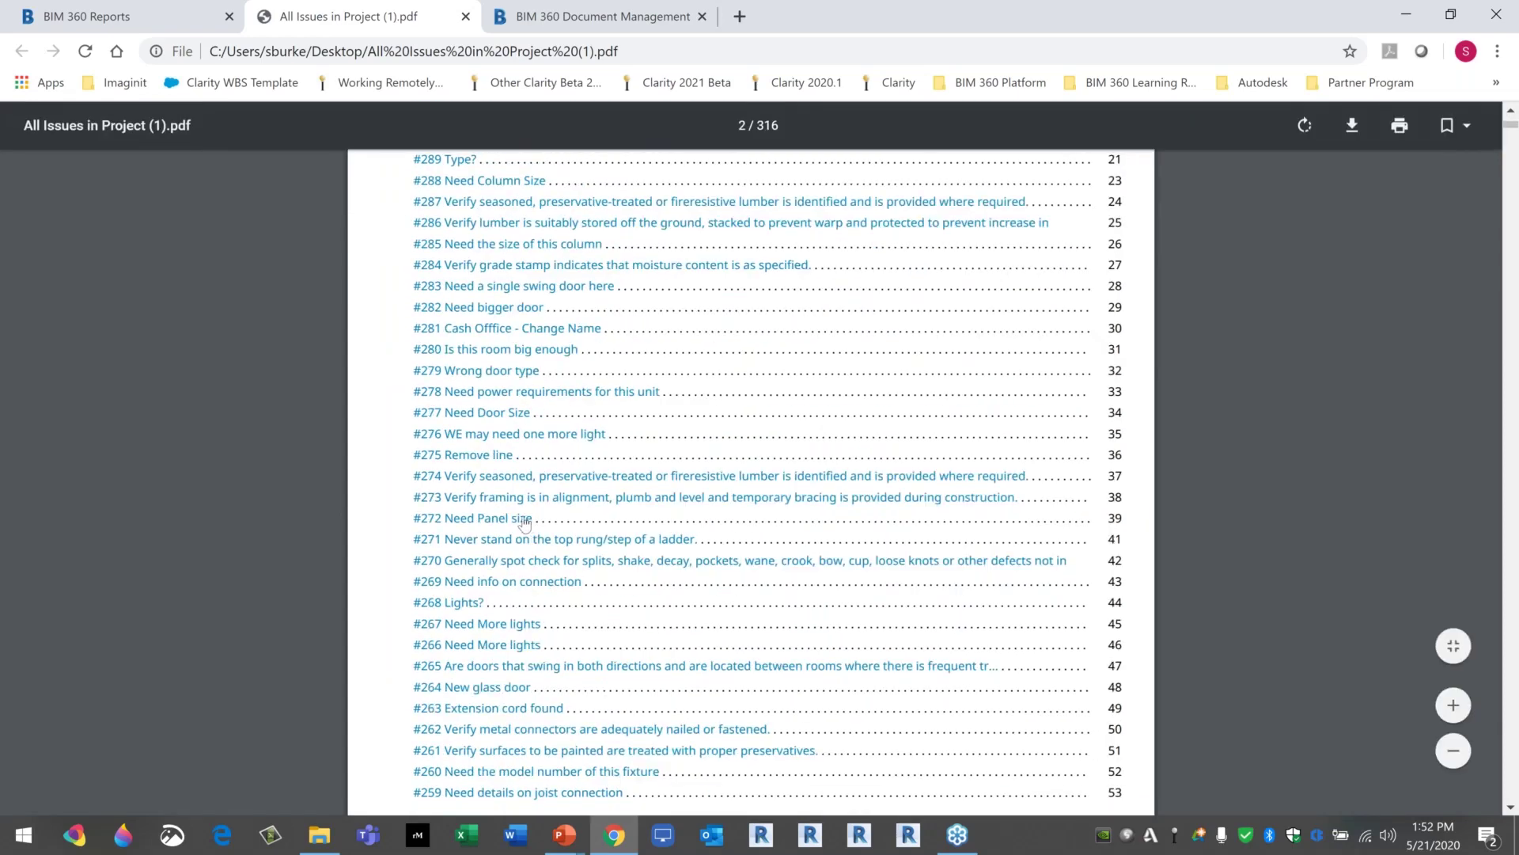
left_click(524, 519)
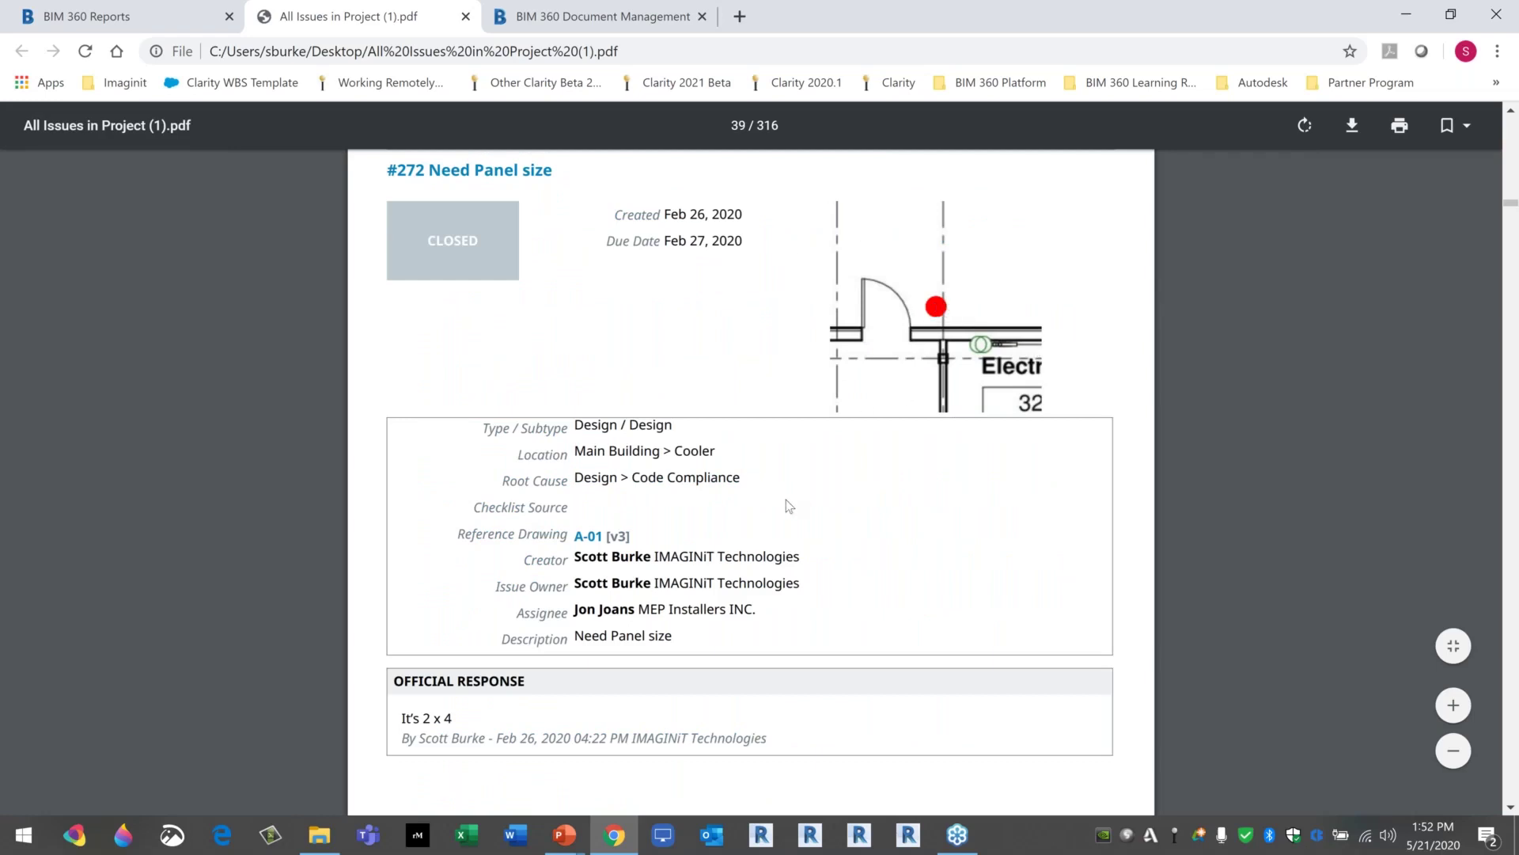
Examine issue #272's drawing snapshot, details, official response and attached photo in the report.
scroll(789, 504, "down", 1)
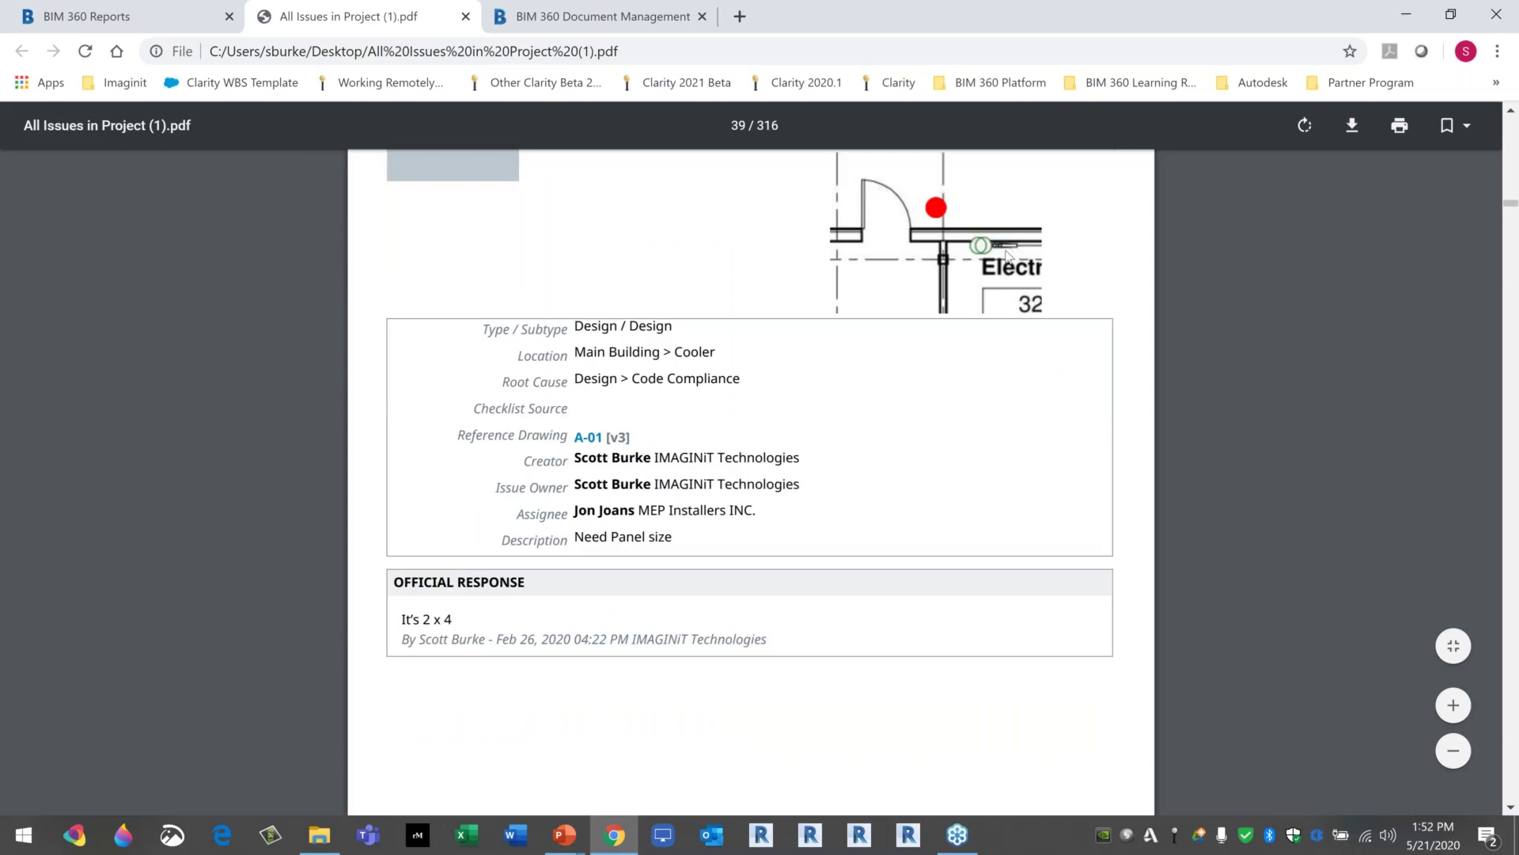
scroll(607, 554, "down", 2)
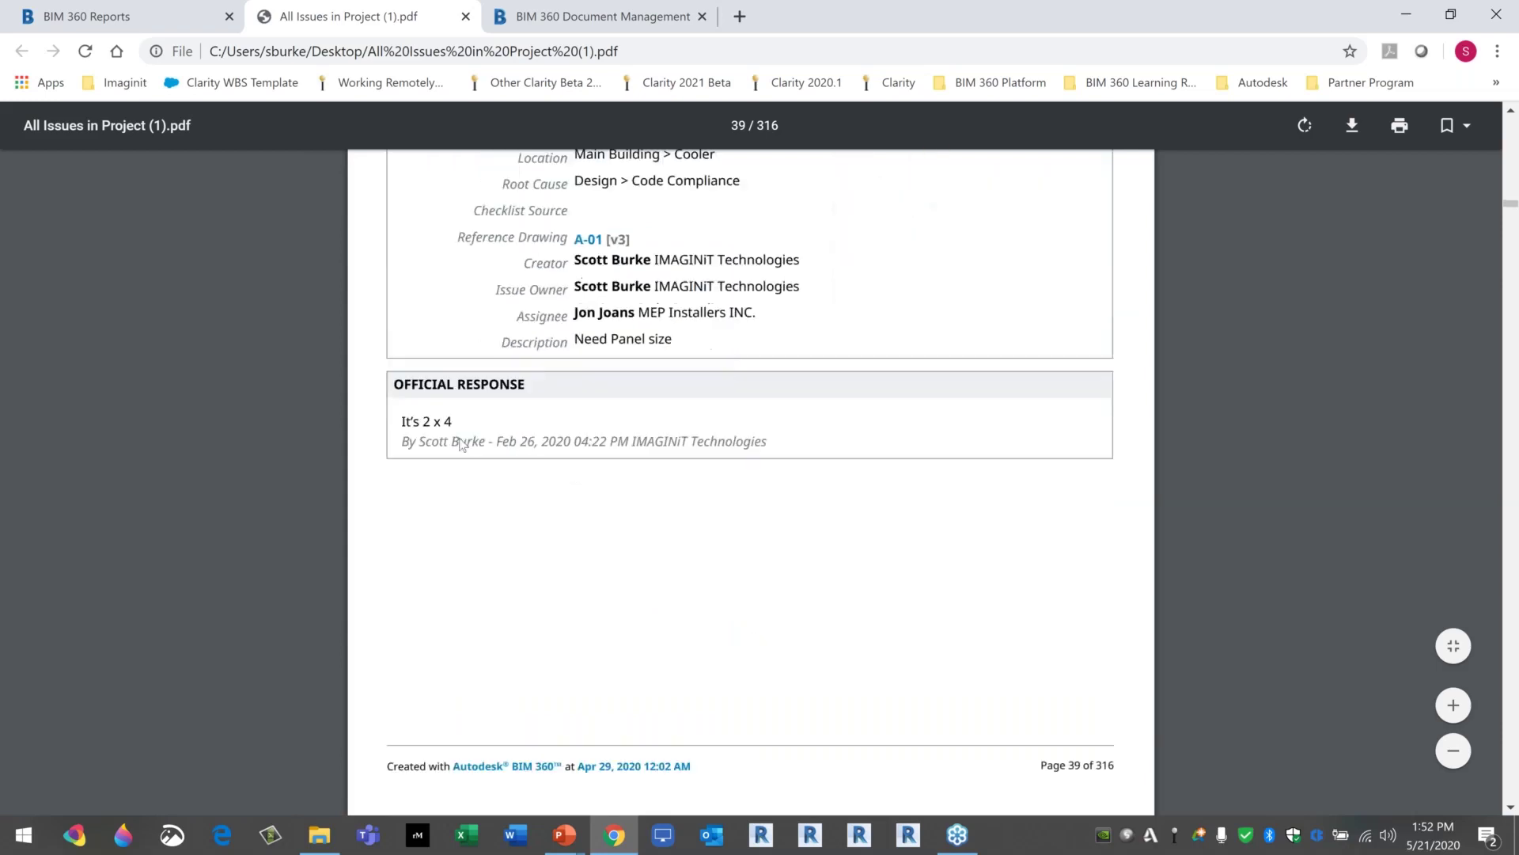
scroll(729, 372, "down", 3)
scroll(724, 376, "down", 9)
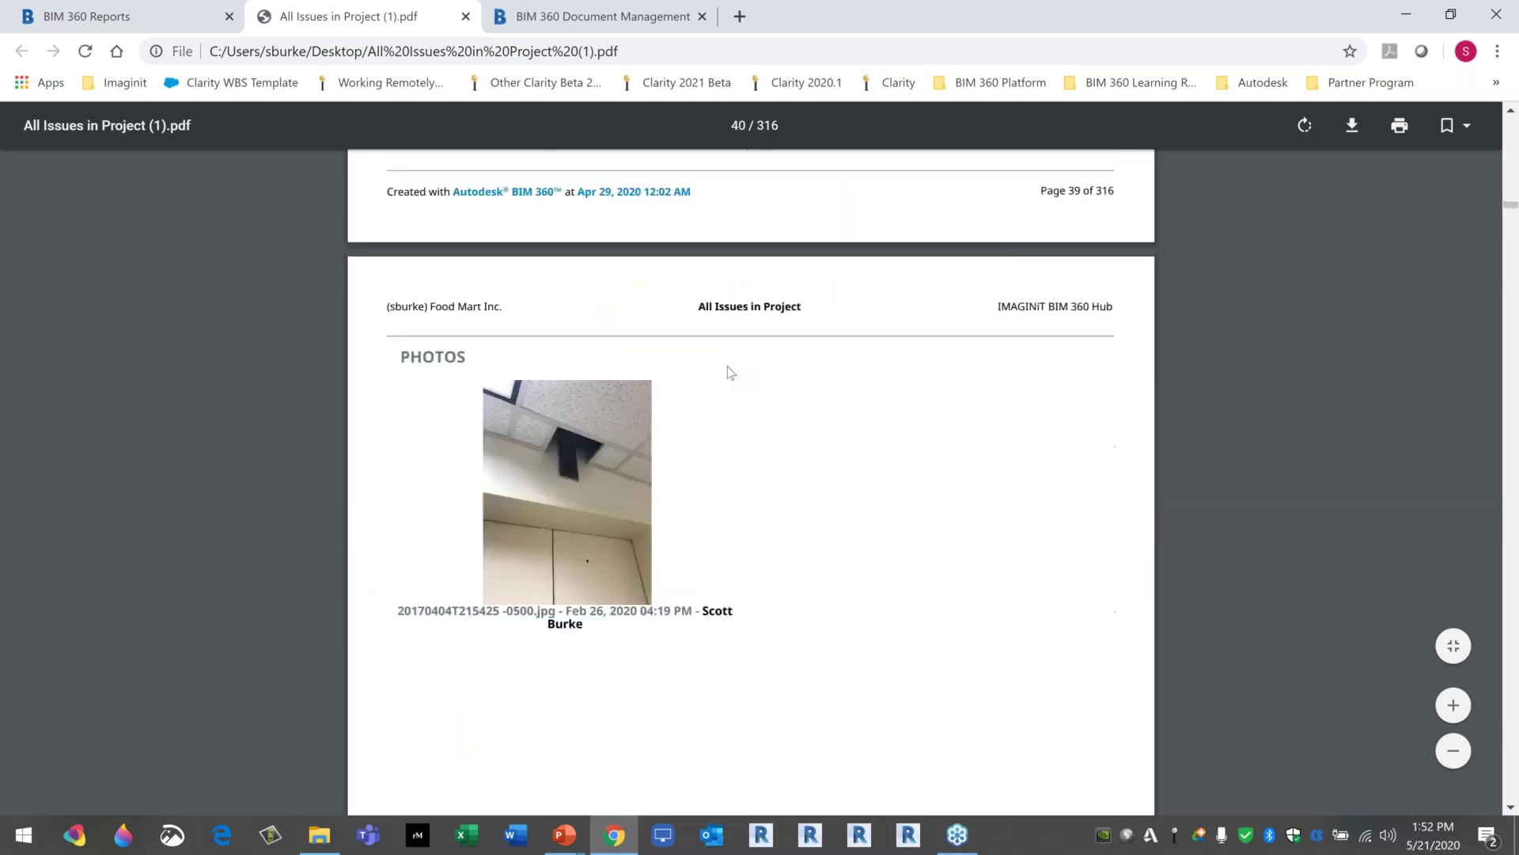
Examine issue #269 Need info on connection in the report, including its drawing snapshot, details and marked-up photo.
scroll(710, 381, "down", 3)
scroll(711, 381, "down", 4, "ctrl")
scroll(744, 443, "down", 3)
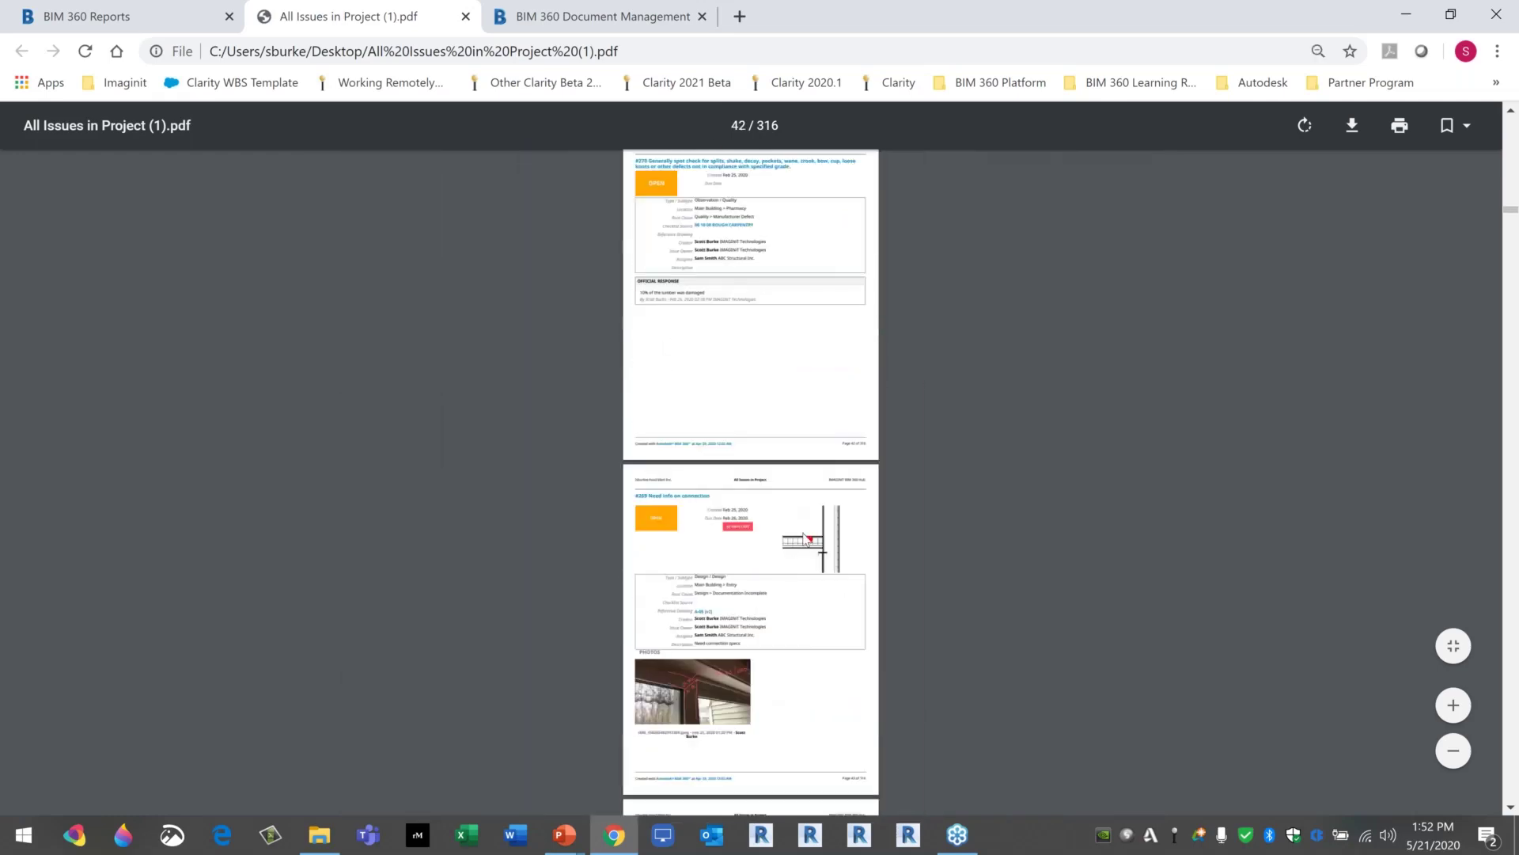
scroll(796, 558, "up", 4, "ctrl")
scroll(831, 559, "down", 1, "ctrl")
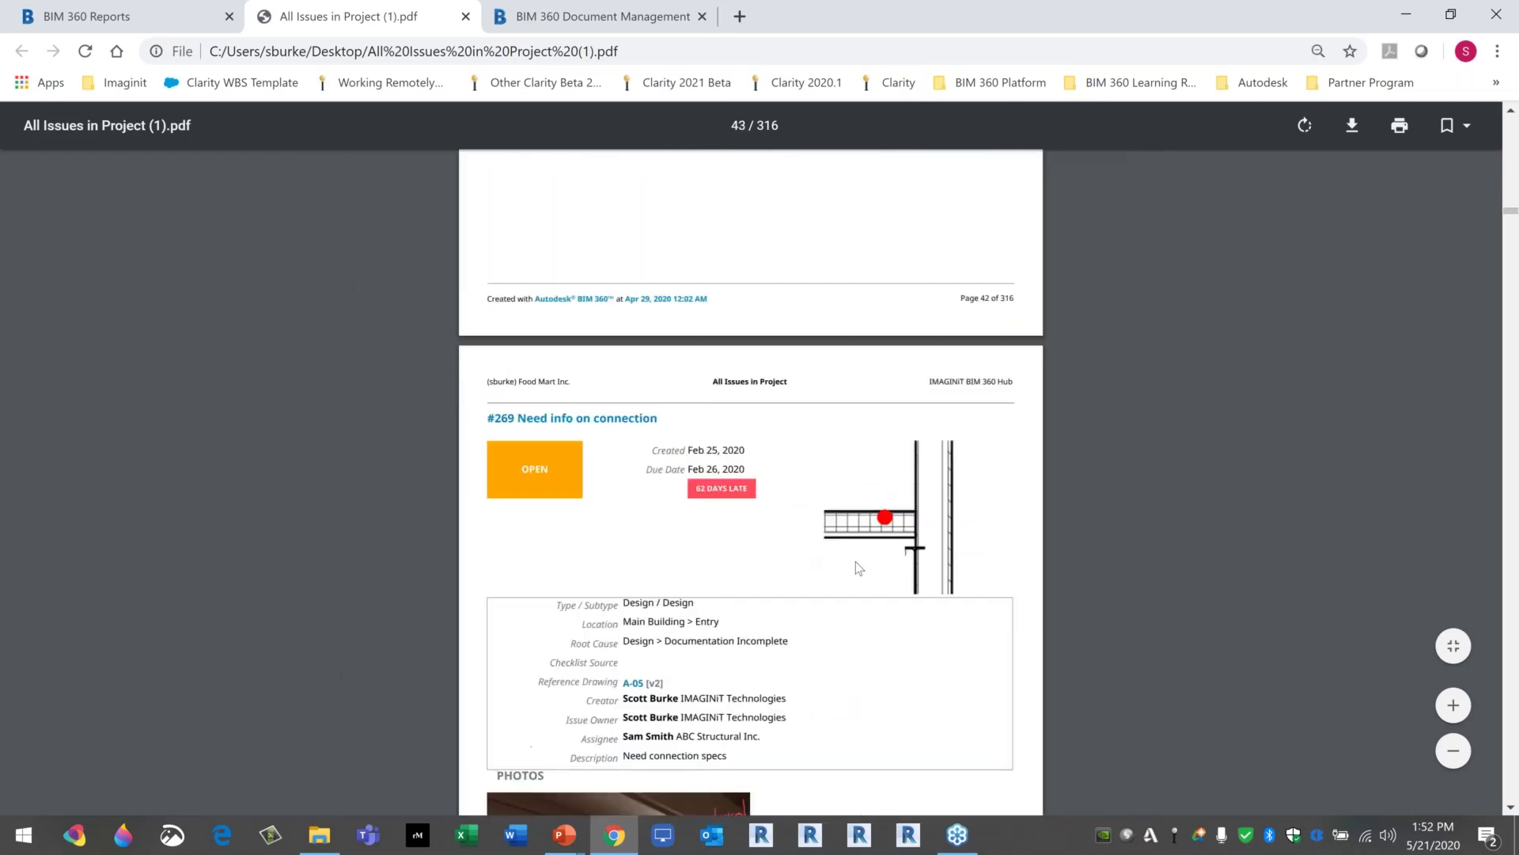
scroll(792, 578, "down", 2)
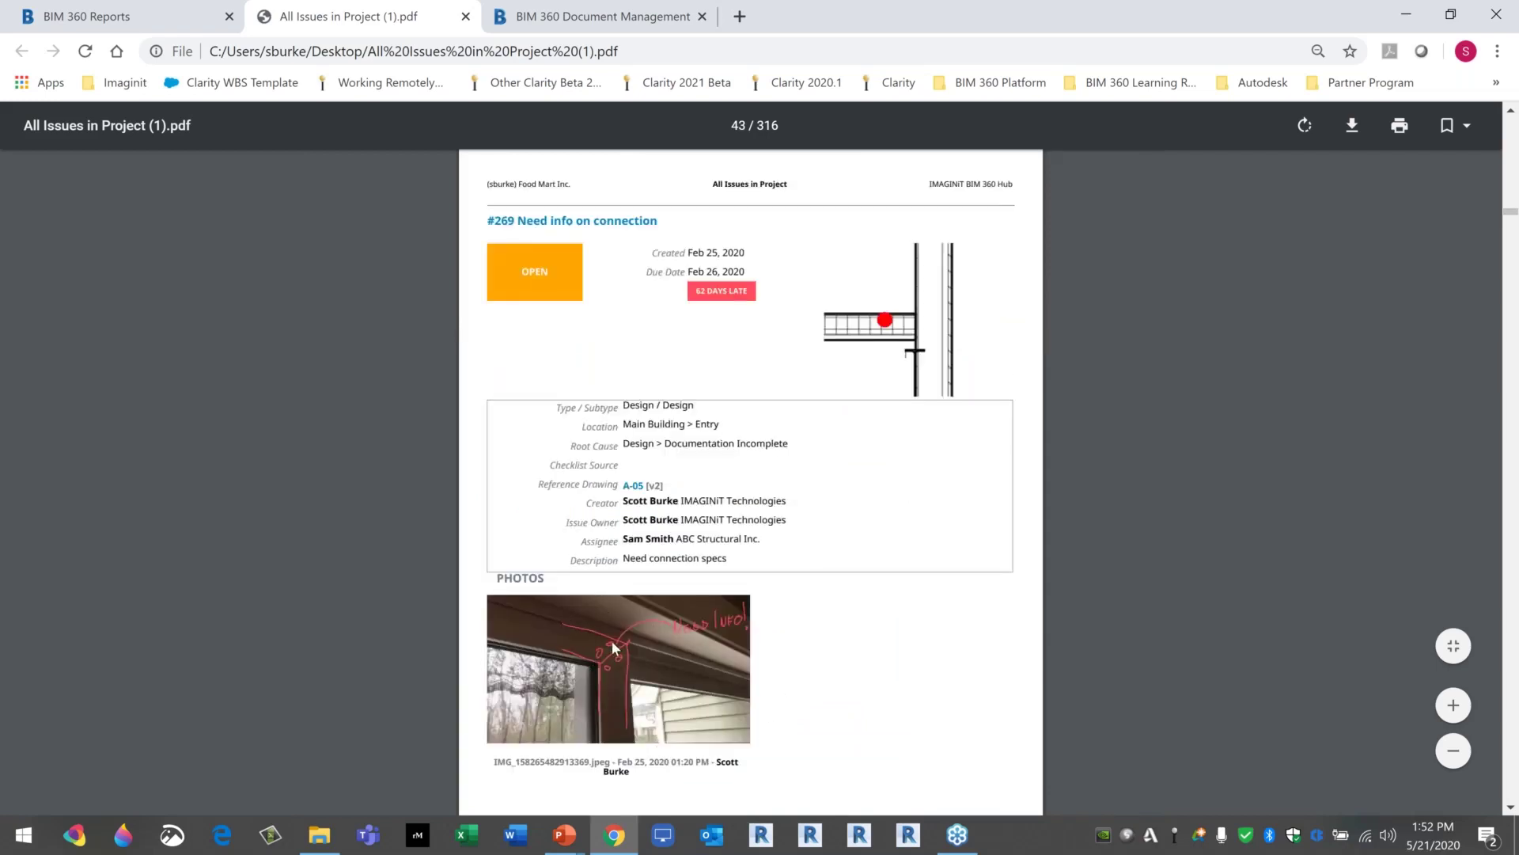
Look through the report from issue #268 Lights? to #264 New glass door and inspect the latter's marked-up photo up close.
scroll(613, 647, "down", 7)
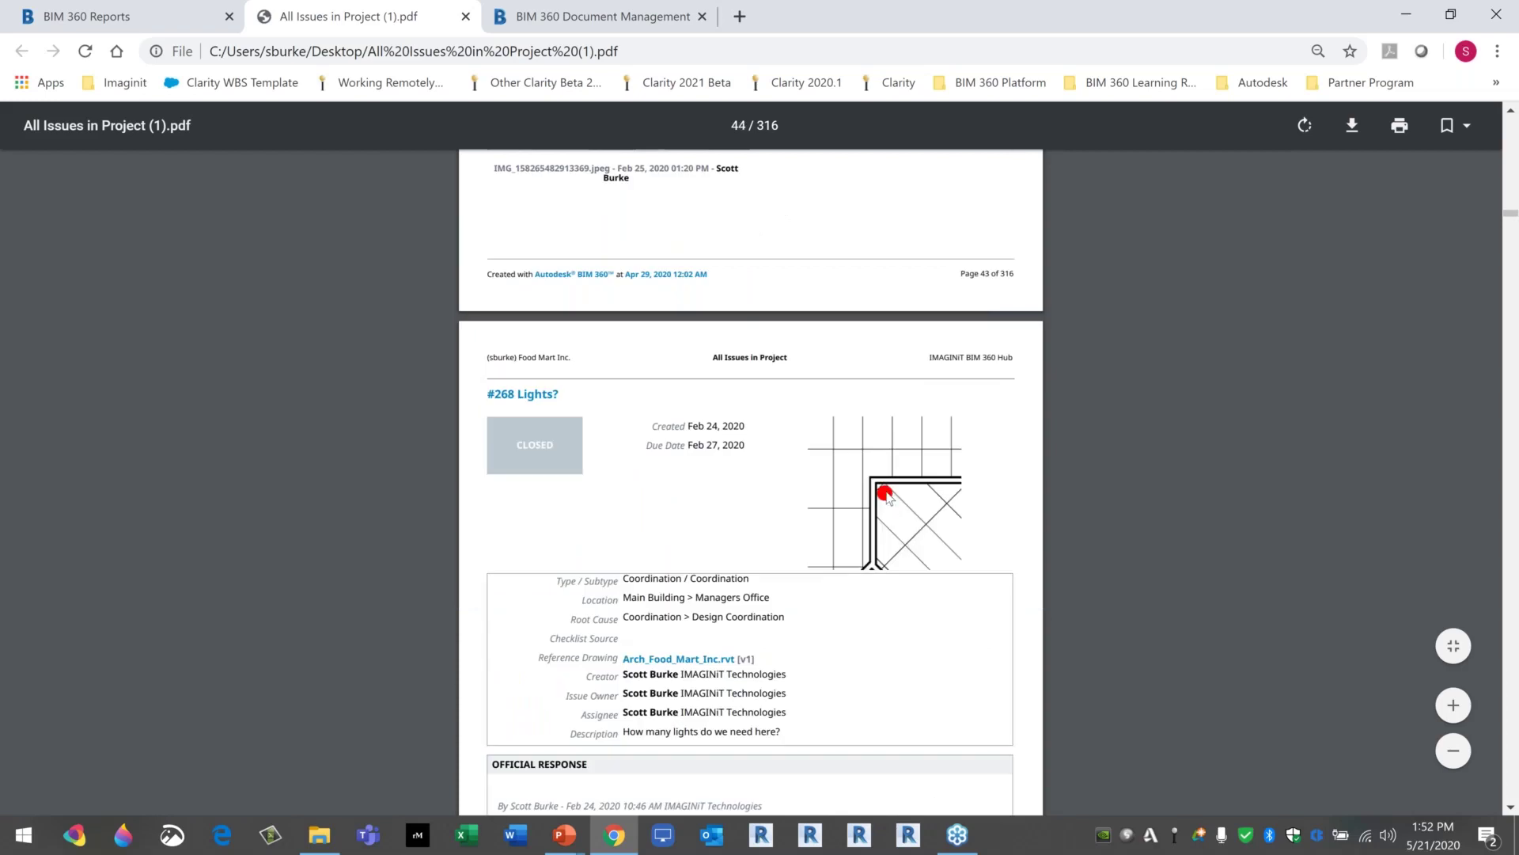
scroll(816, 535, "down", 15)
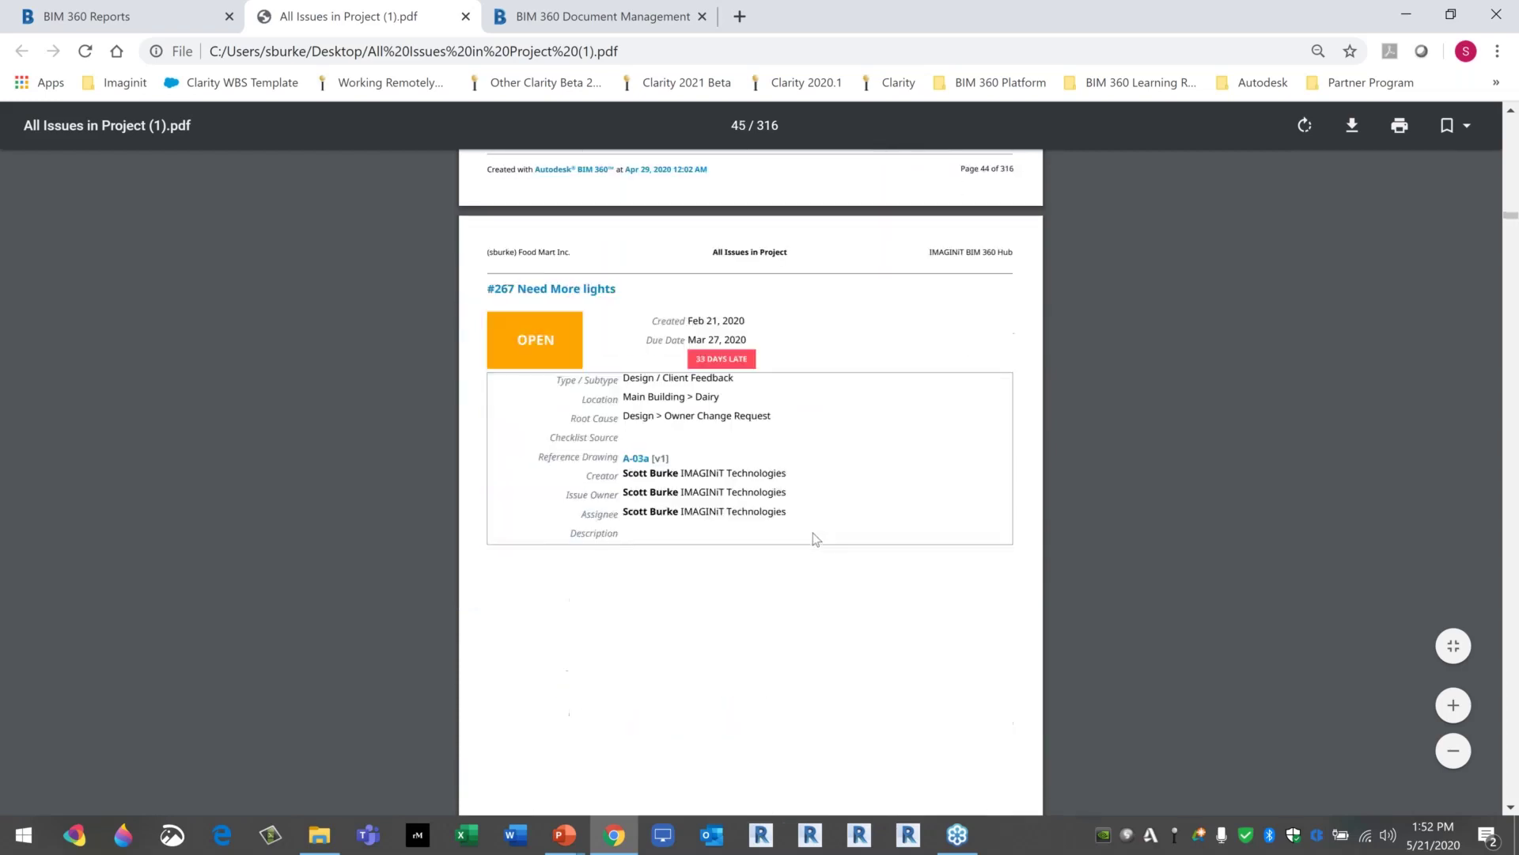
scroll(813, 533, "down", 2, "ctrl")
scroll(814, 534, "down", 12)
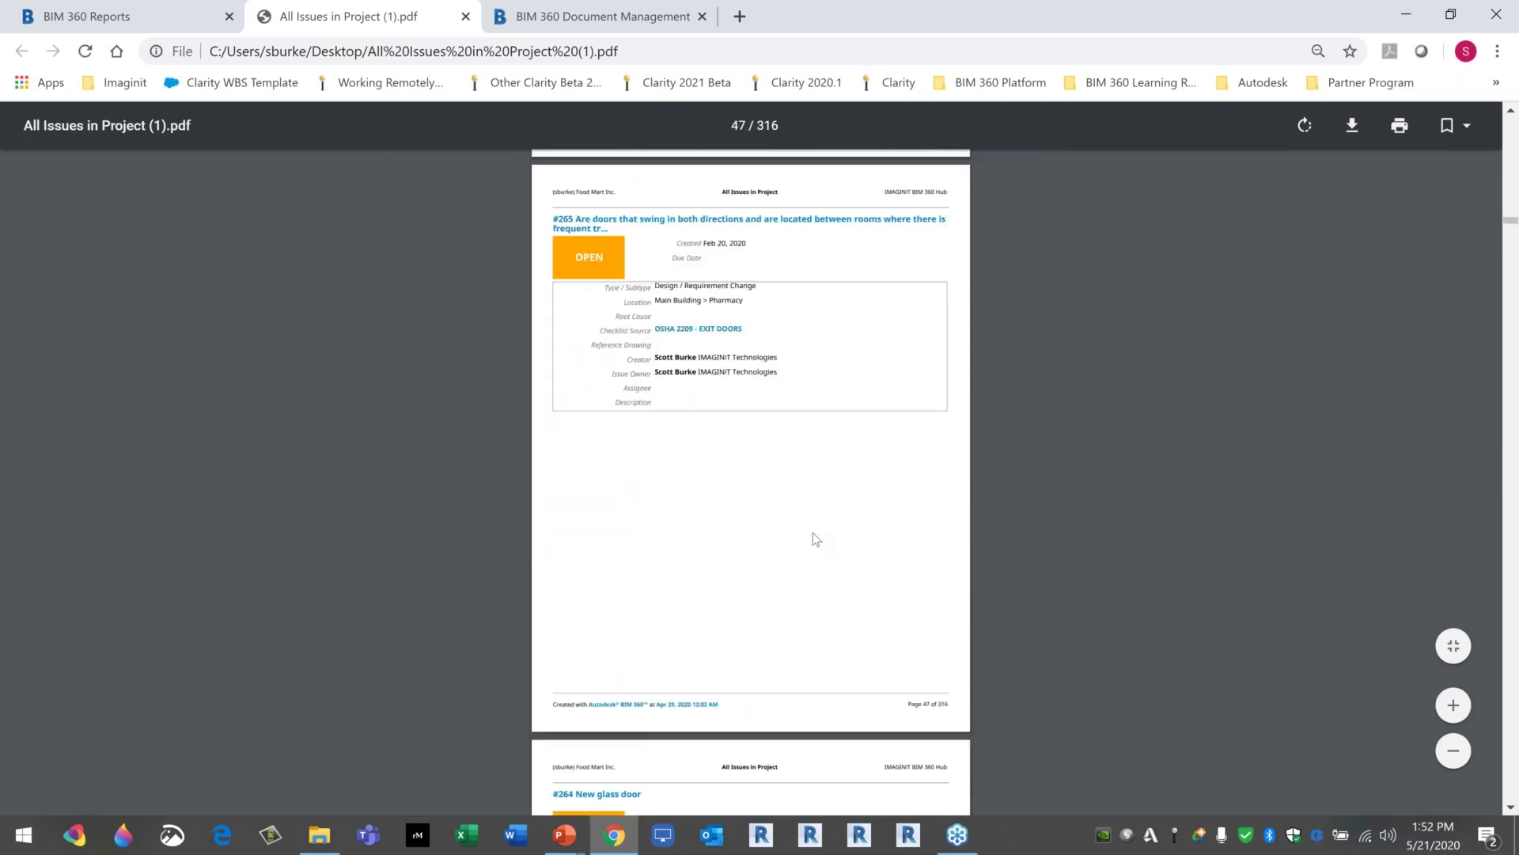
scroll(814, 538, "down", 7)
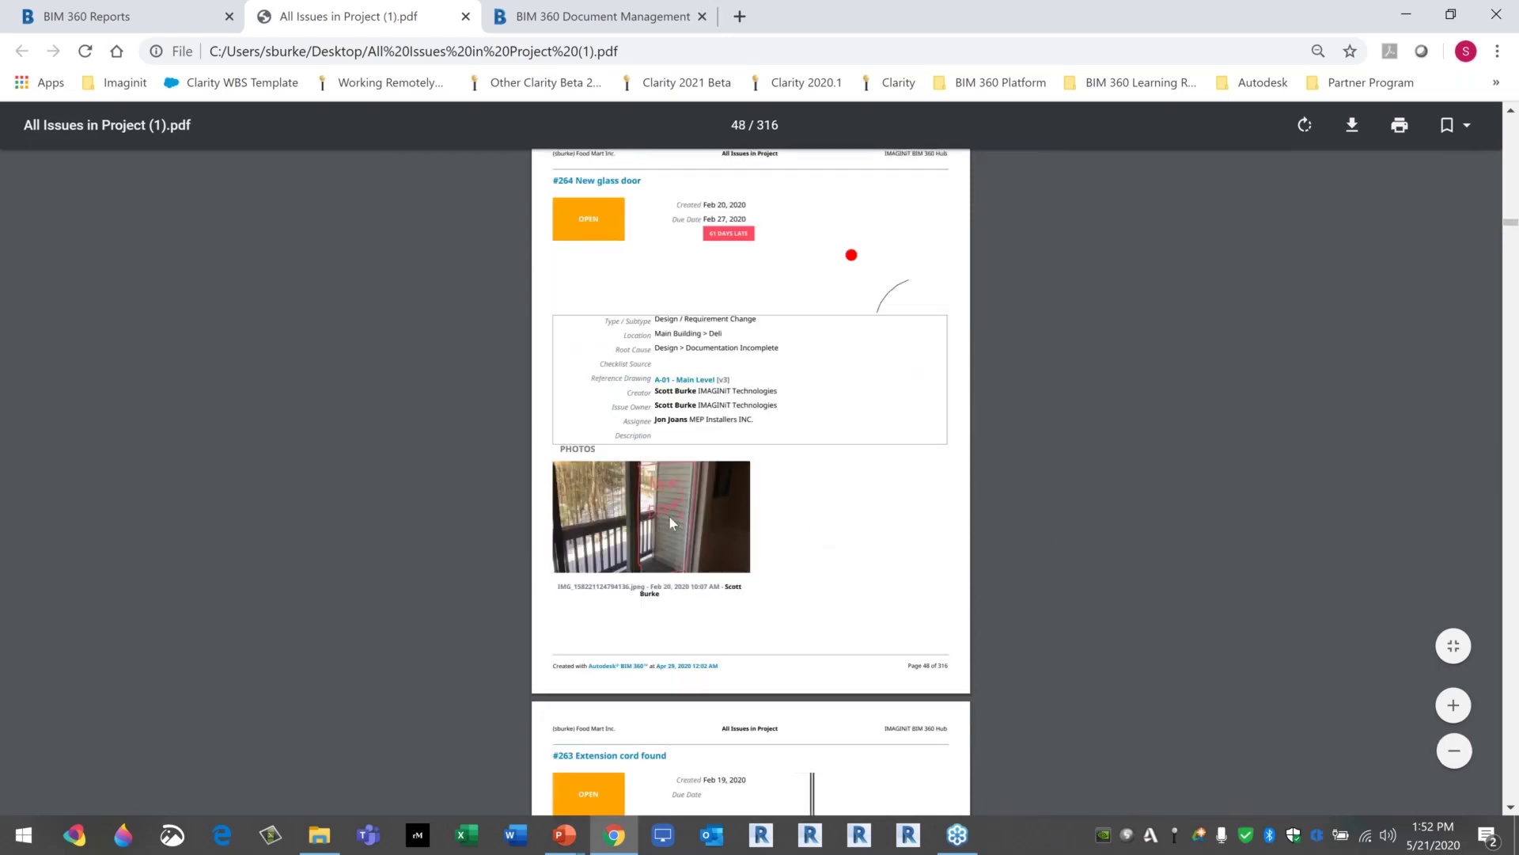
scroll(671, 523, "up", 5, "ctrl")
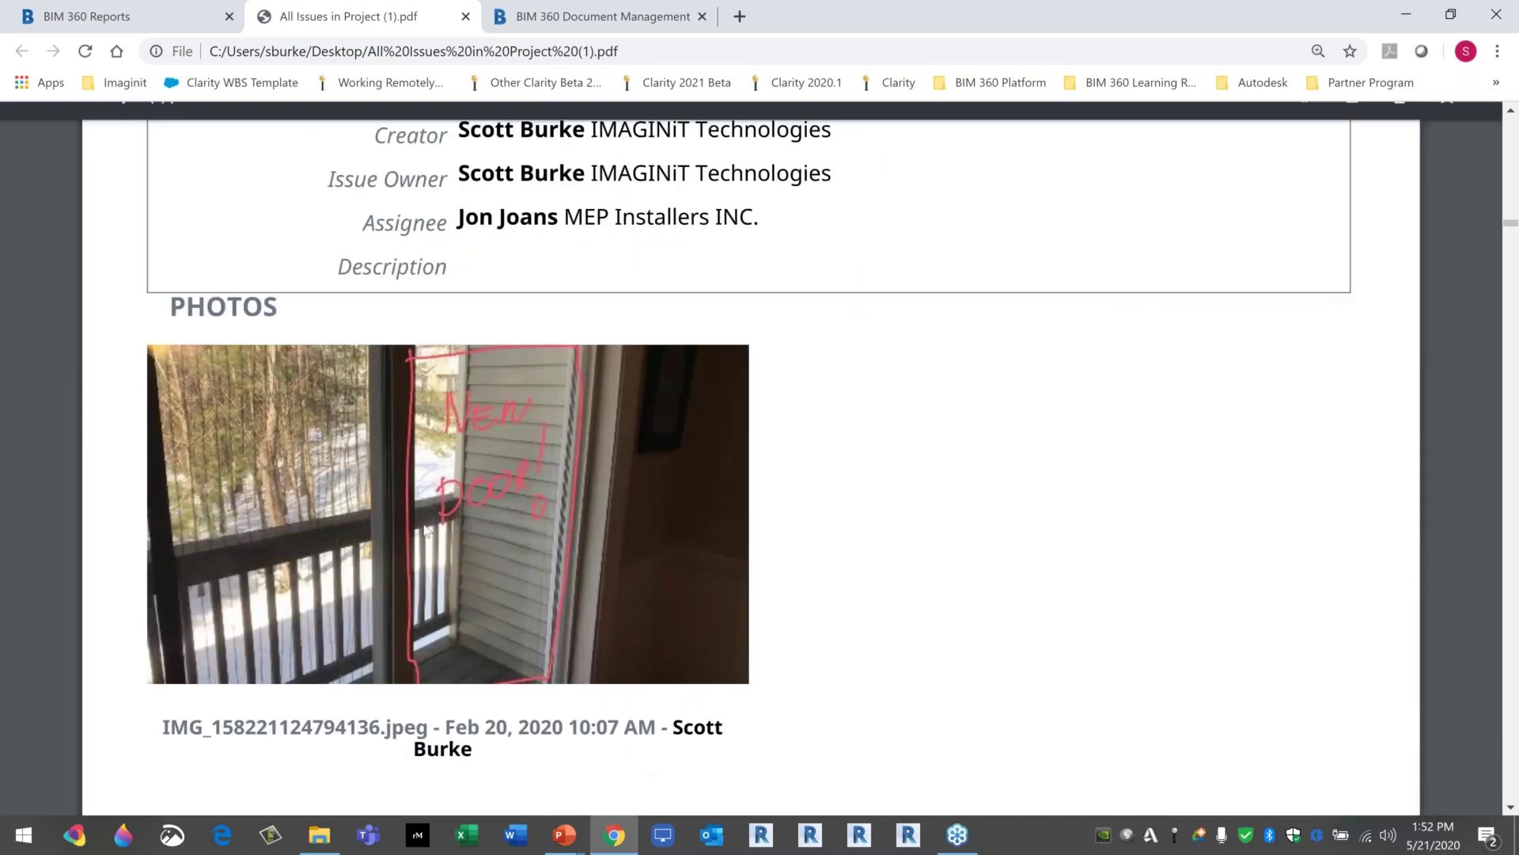
scroll(481, 522, "down", 5, "ctrl")
scroll(485, 531, "down", 3, "ctrl")
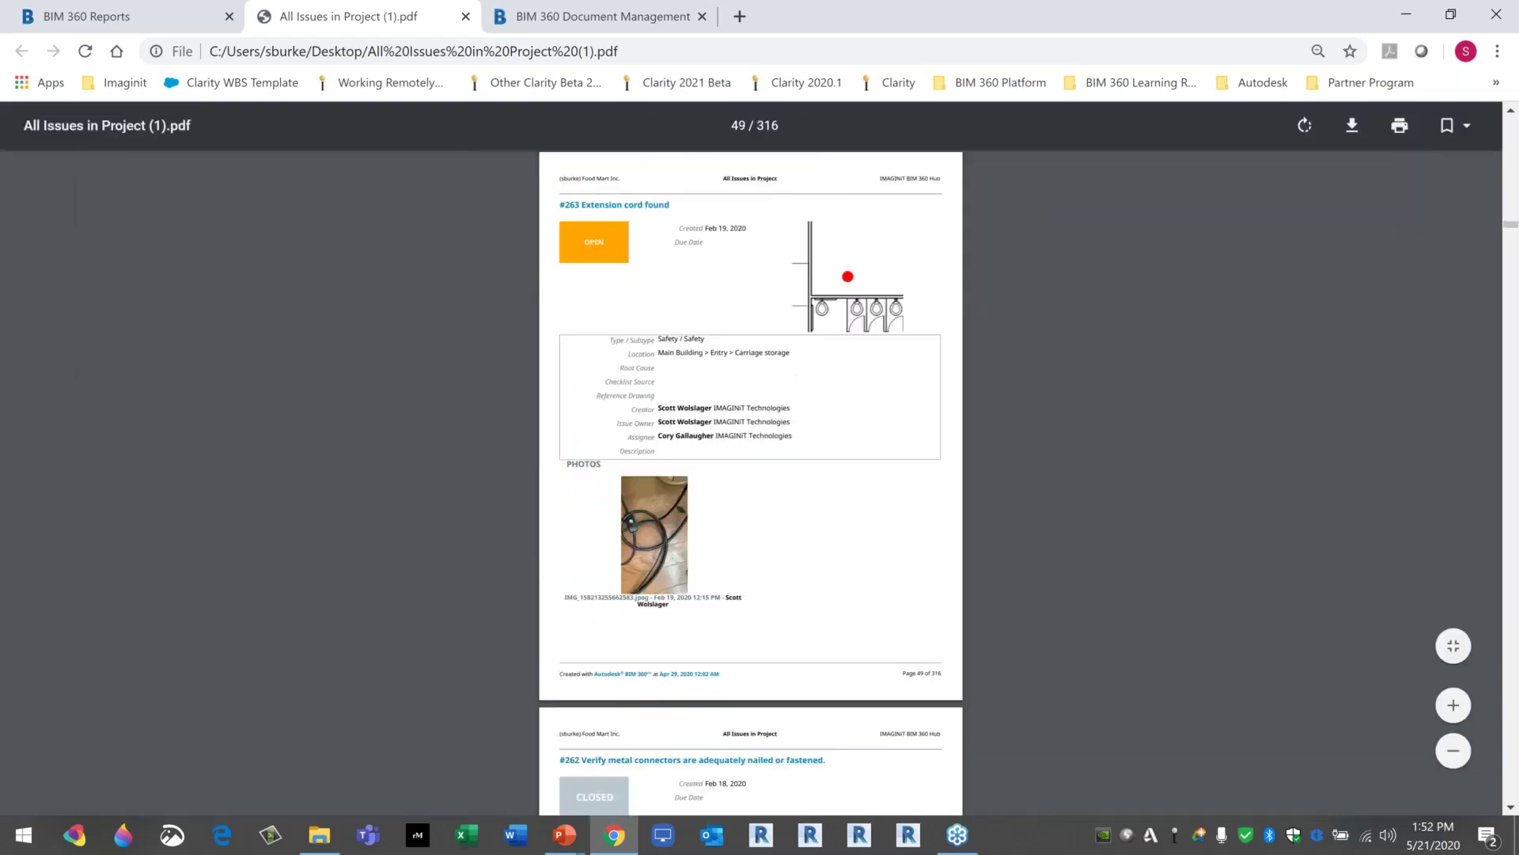
Inspect issue #263 Extension cord found, viewing its photo up close and its location on the plan snapshot.
scroll(618, 459, "down", 4)
scroll(660, 425, "up", 3, "ctrl")
scroll(660, 425, "up", 5, "ctrl")
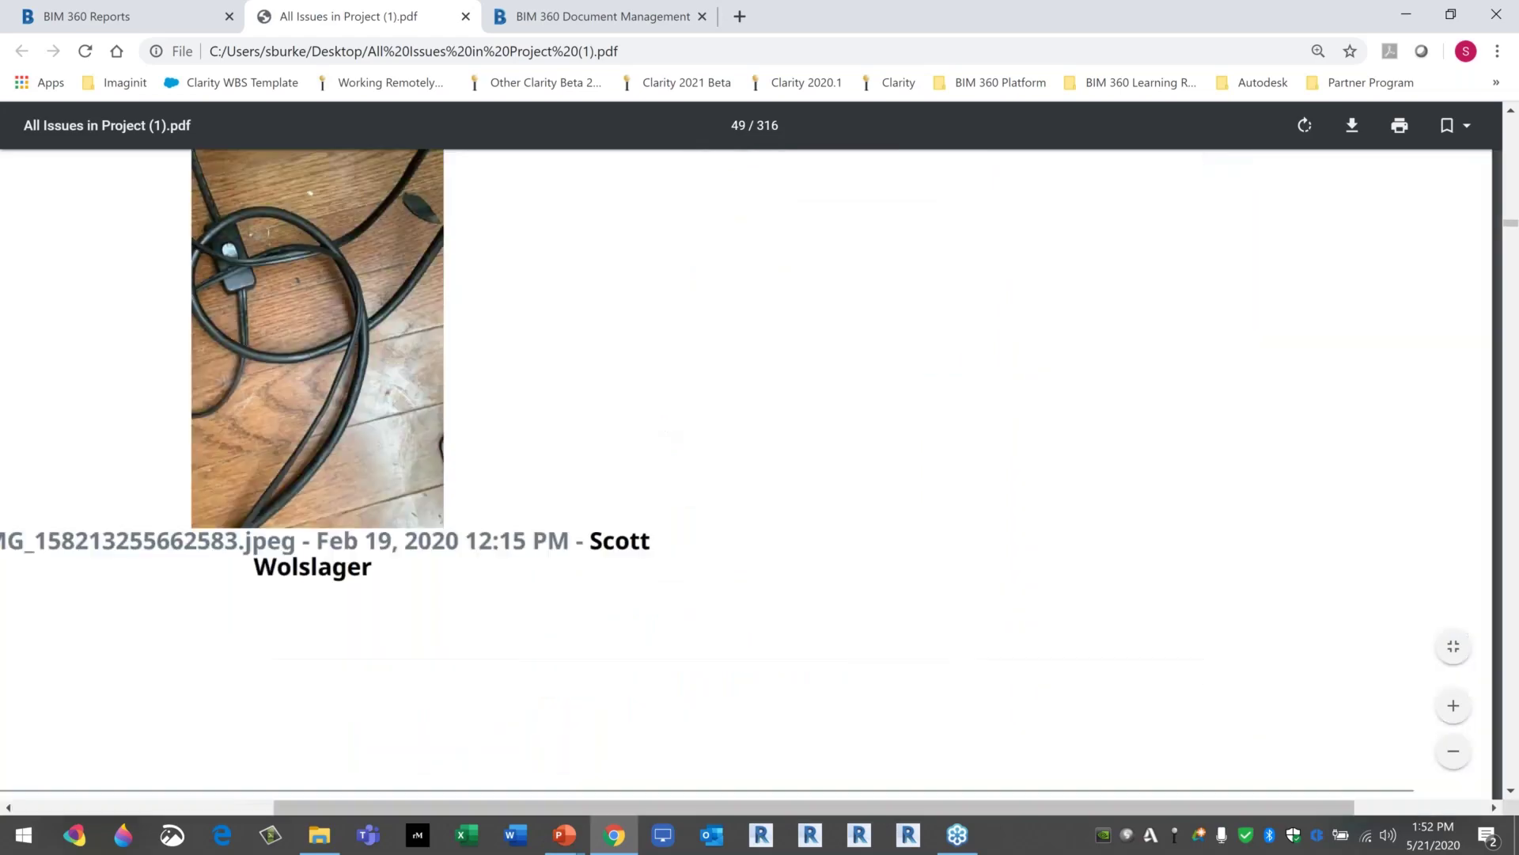
scroll(611, 435, "up", 3)
scroll(611, 440, "down", 2)
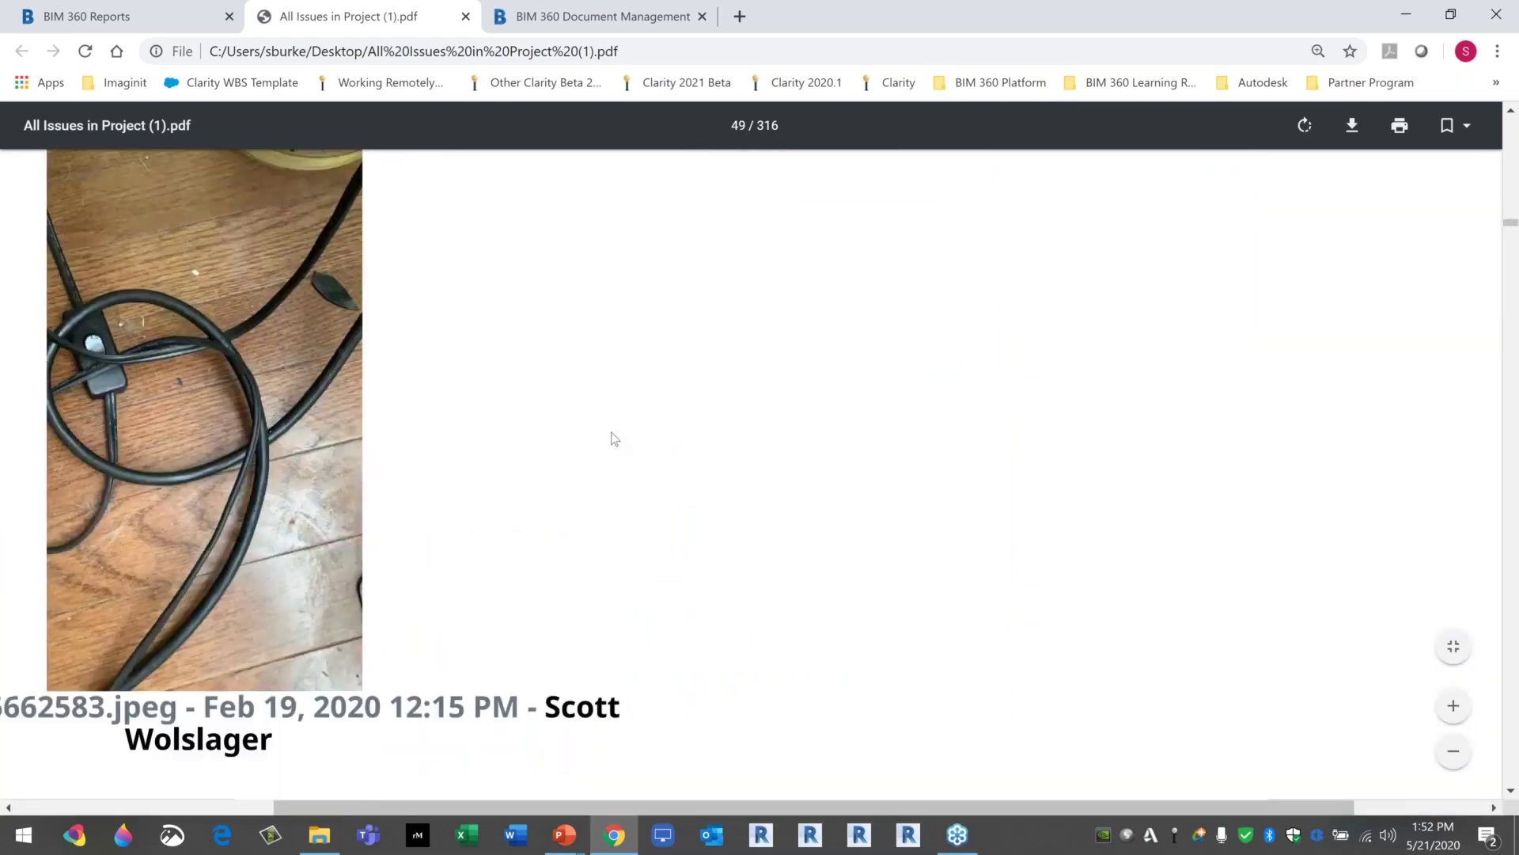
scroll(614, 437, "down", 3, "ctrl")
scroll(613, 438, "up", 7)
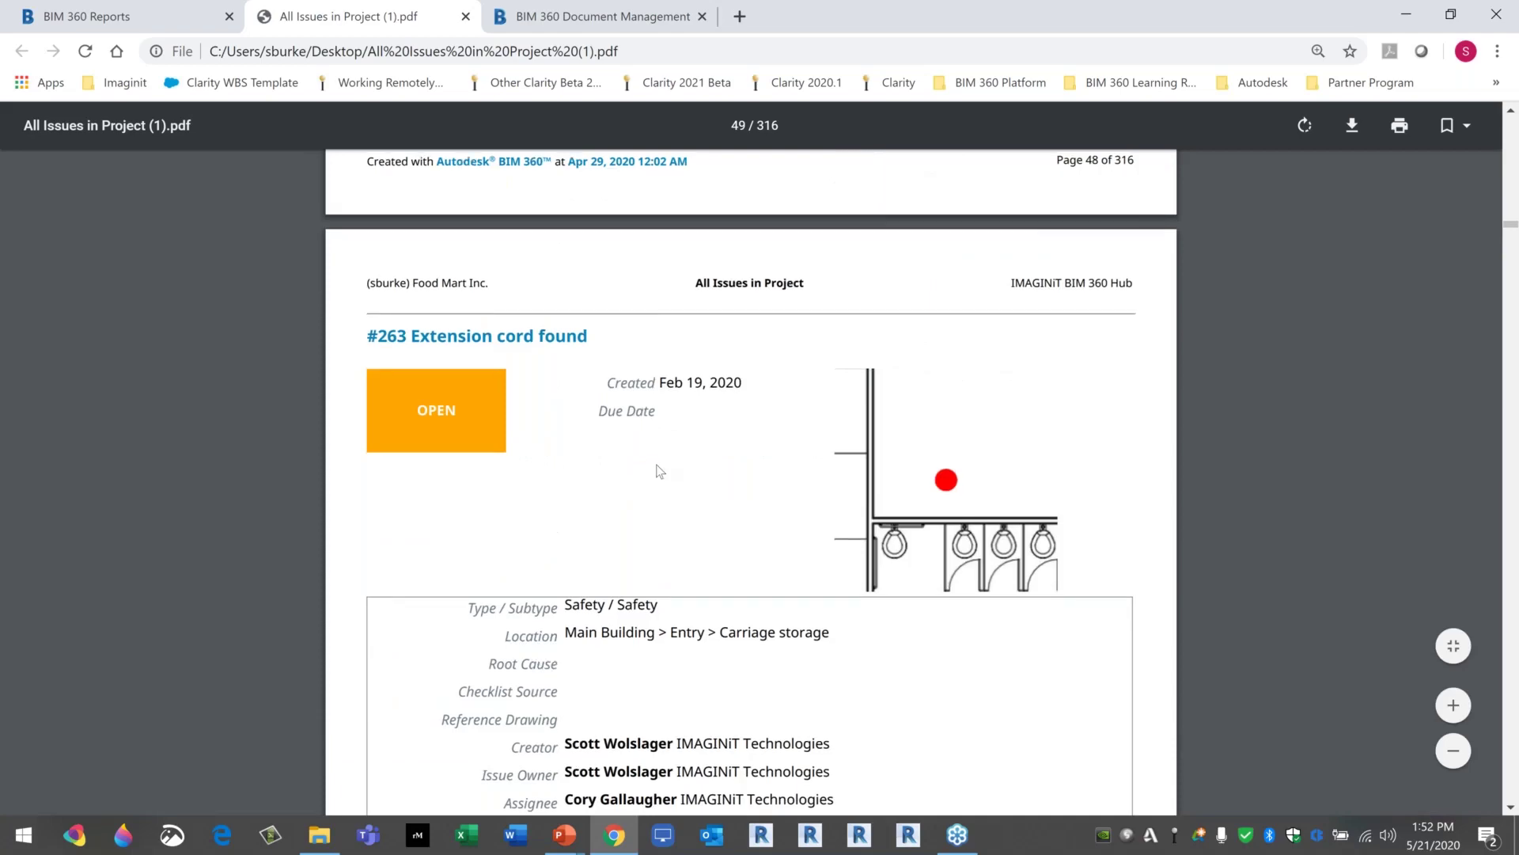
Find issue #260 Need the model number of this fixture and examine its 3D model snapshot and details.
scroll(656, 470, "down", 19)
scroll(750, 482, "down", 3, "ctrl")
scroll(750, 482, "down", 10)
scroll(842, 557, "up", 5)
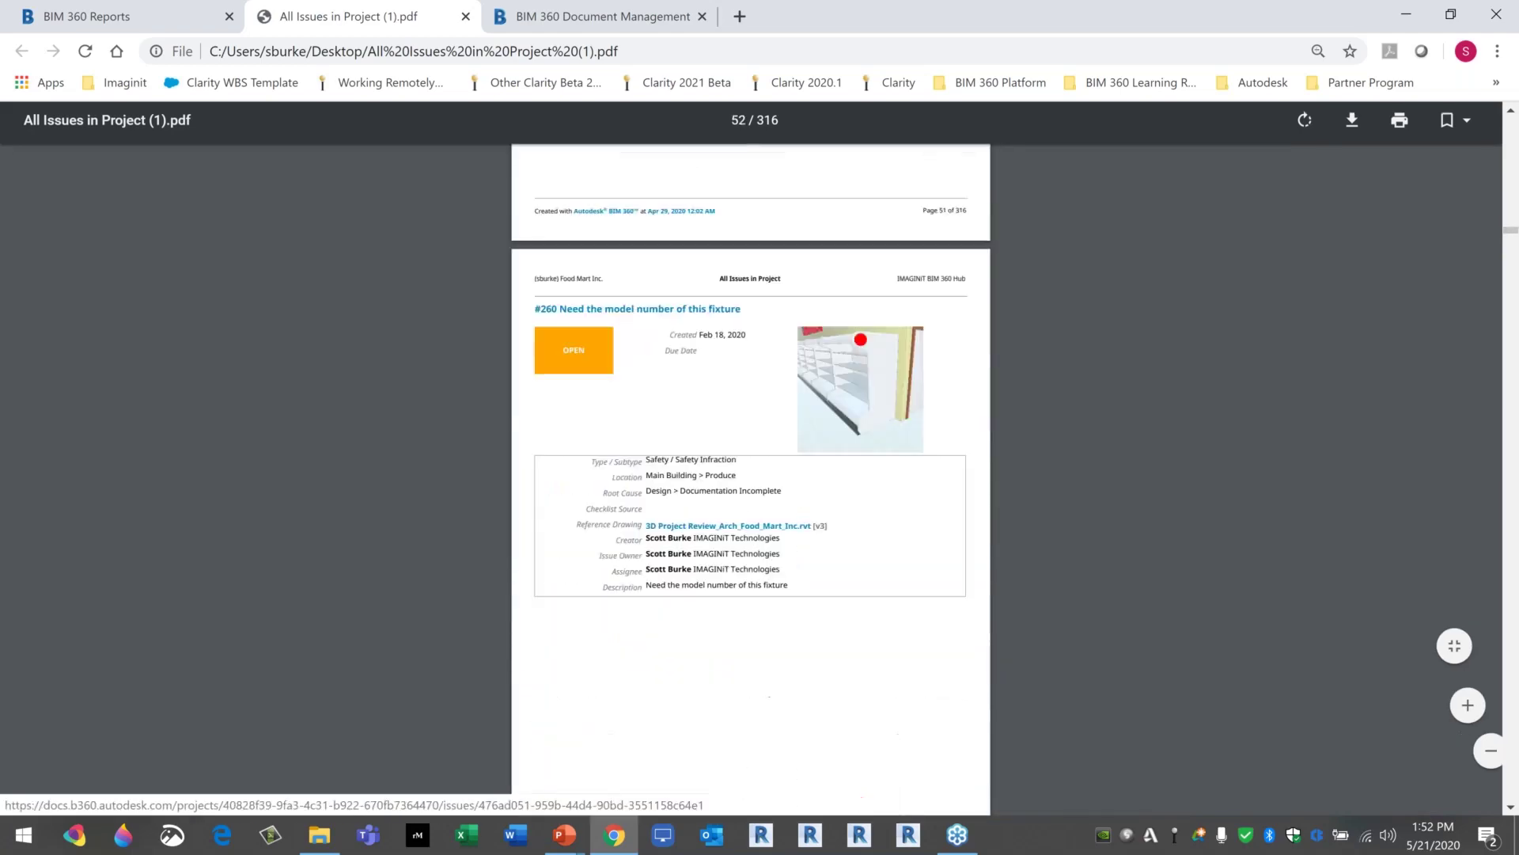
scroll(842, 557, "up", 4, "ctrl")
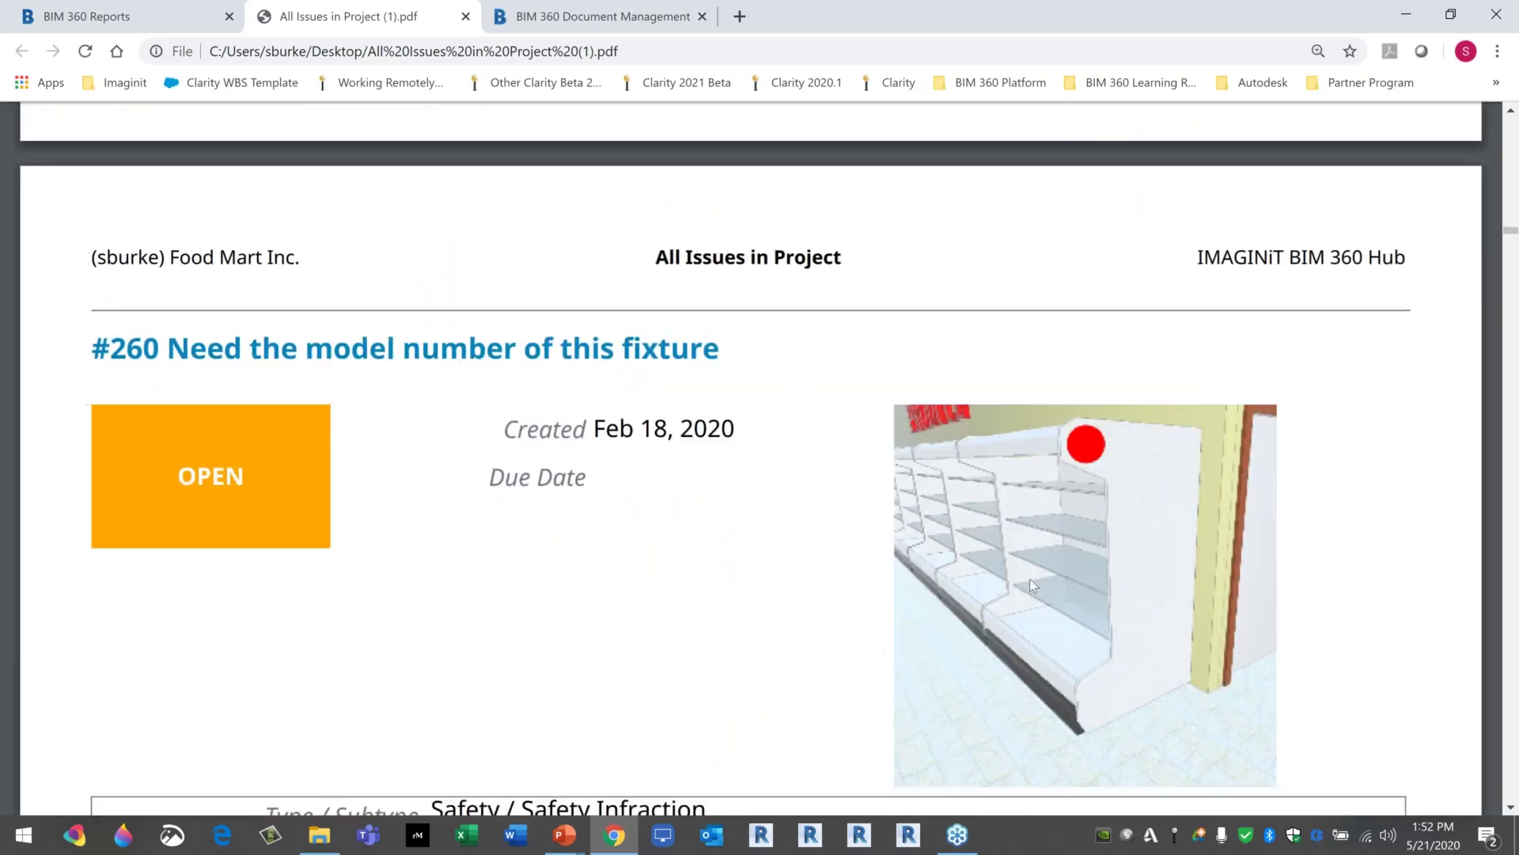
scroll(1029, 578, "down", 3)
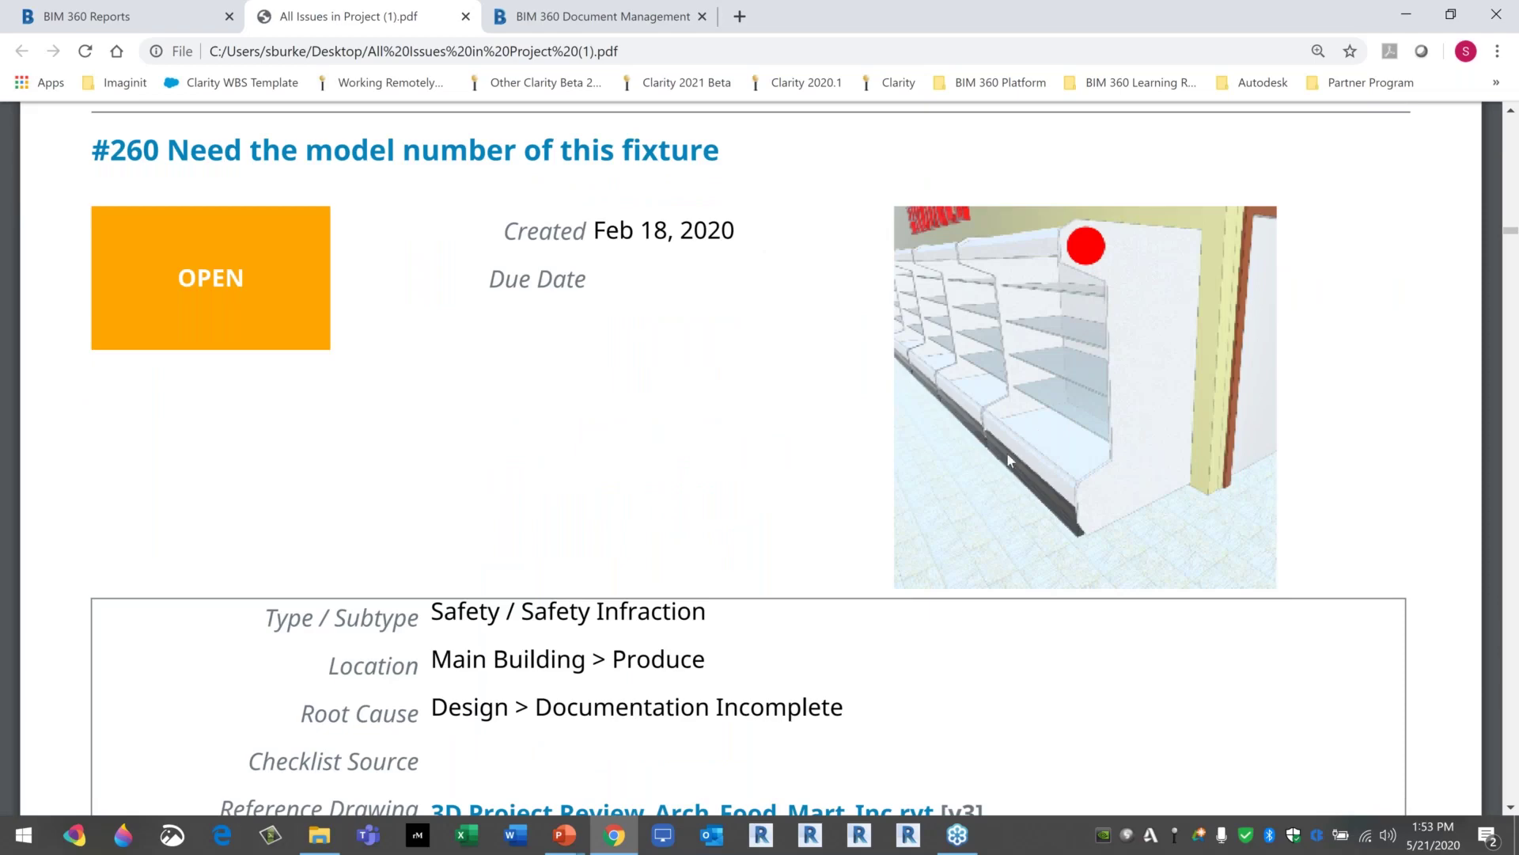
scroll(996, 484, "down", 4)
scroll(870, 579, "down", 2, "ctrl")
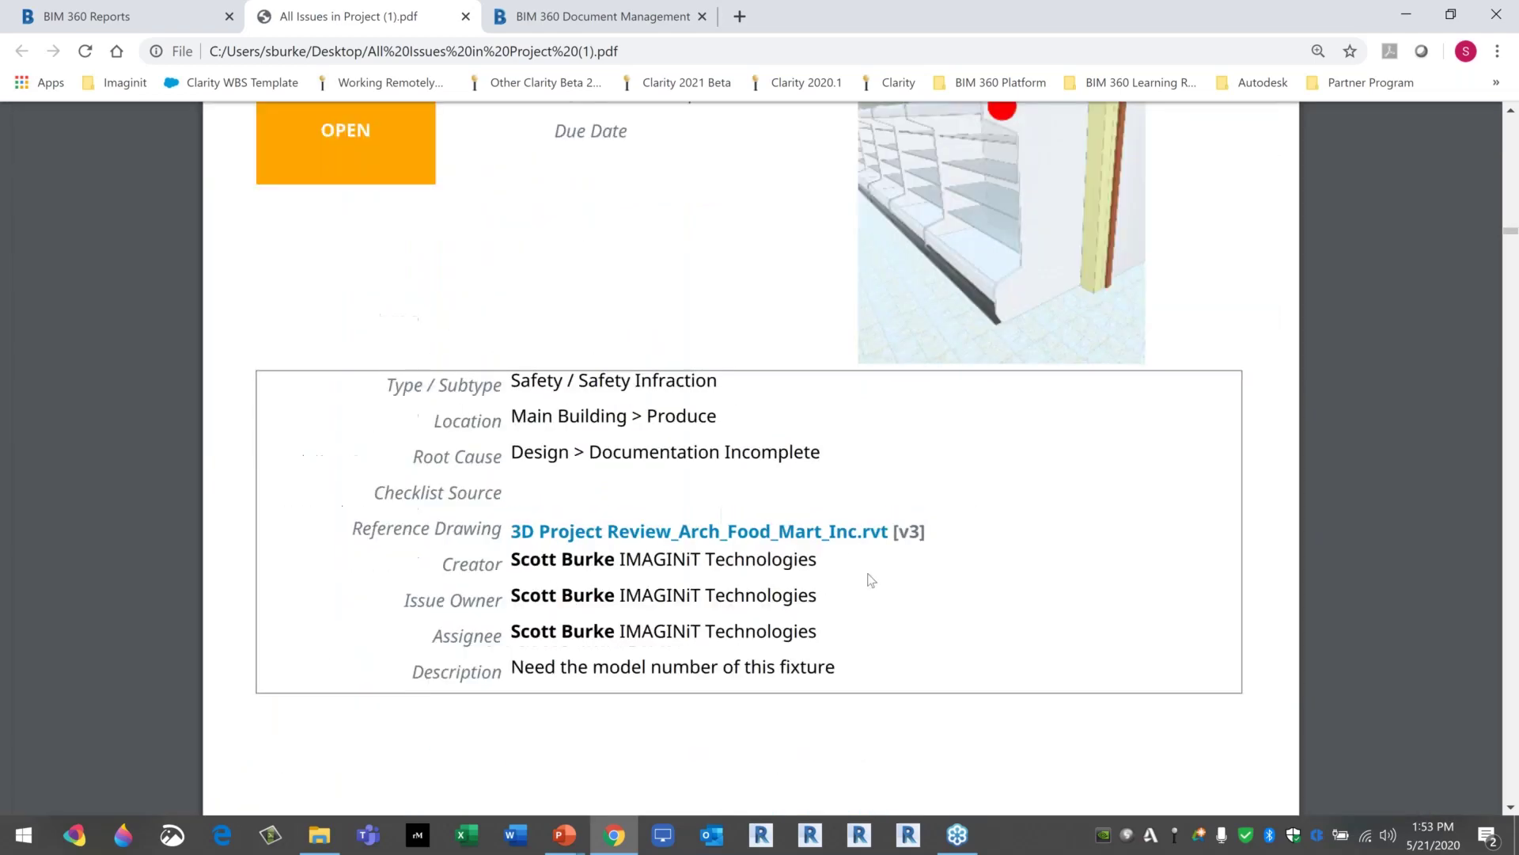
Try to open issue #260's reference drawing 3D Project Review_Arch_Food_Mart_Inc.rvt, return to the report and browse its Contents list.
left_click(701, 540)
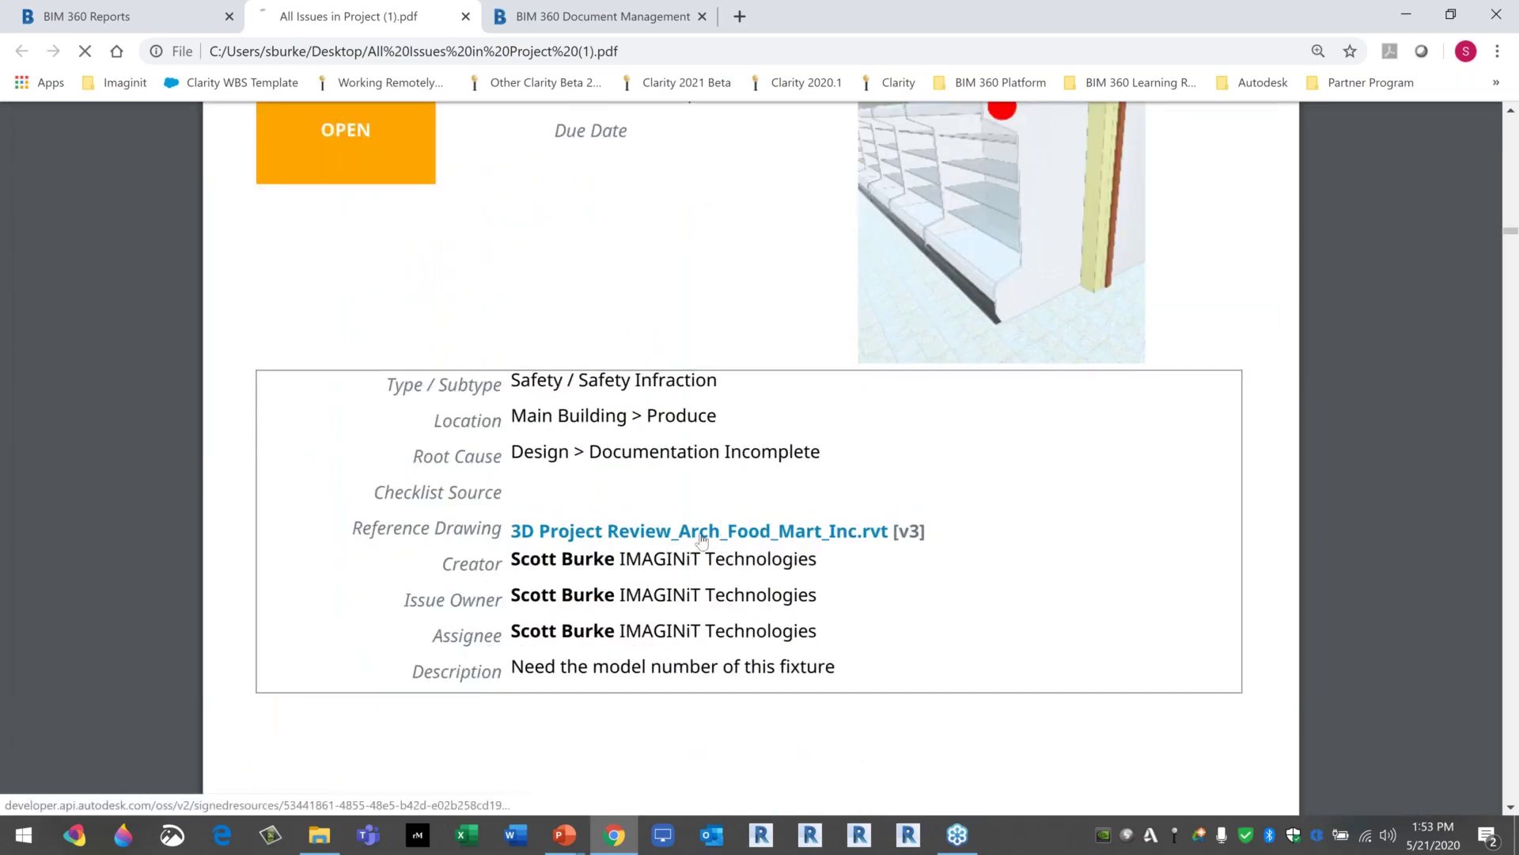
key("alt+Left")
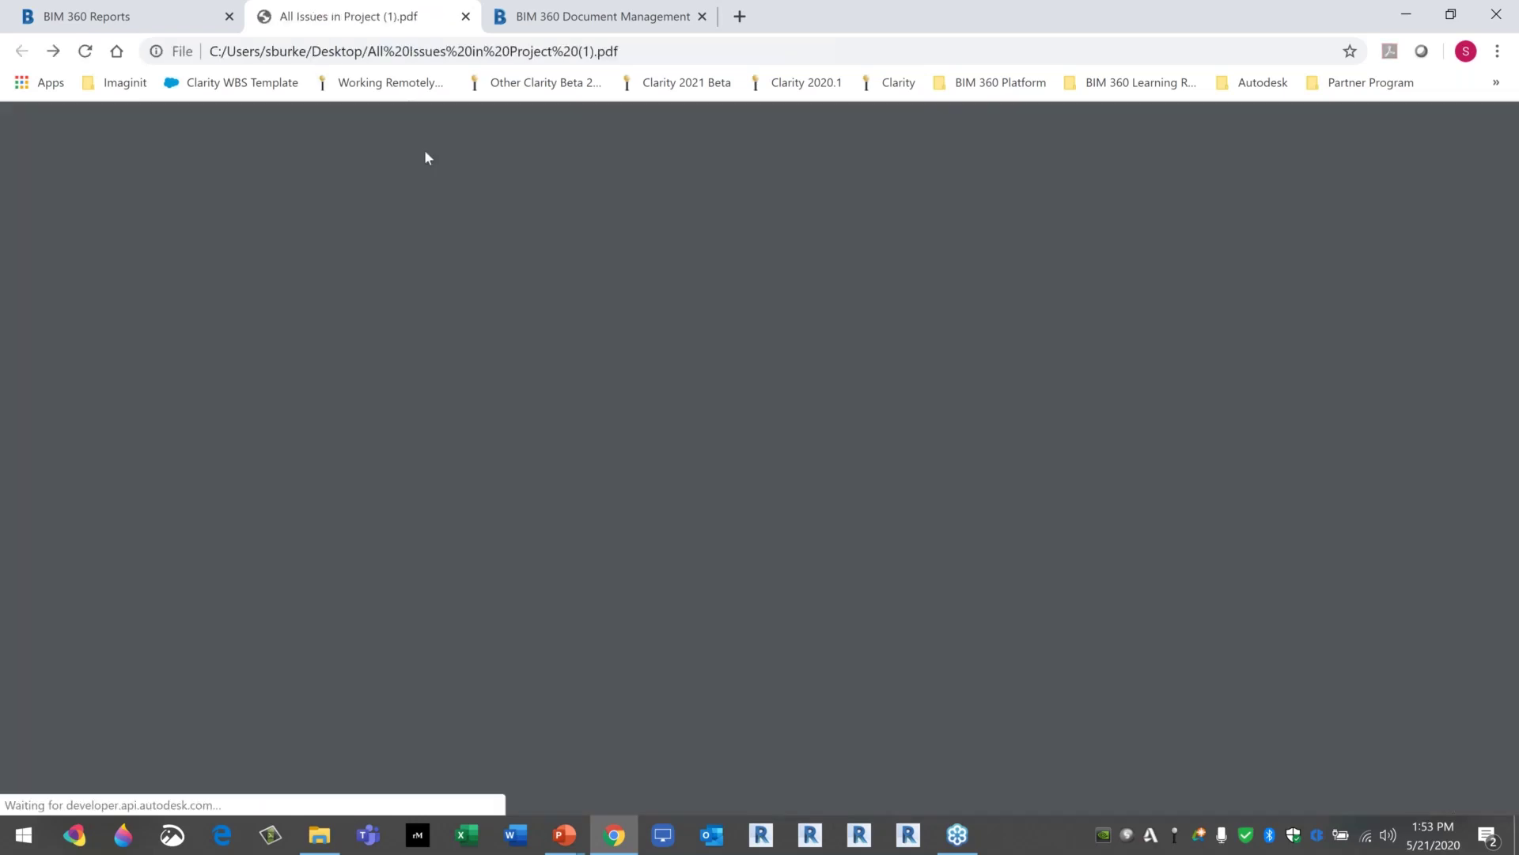
scroll(798, 639, "down", 6)
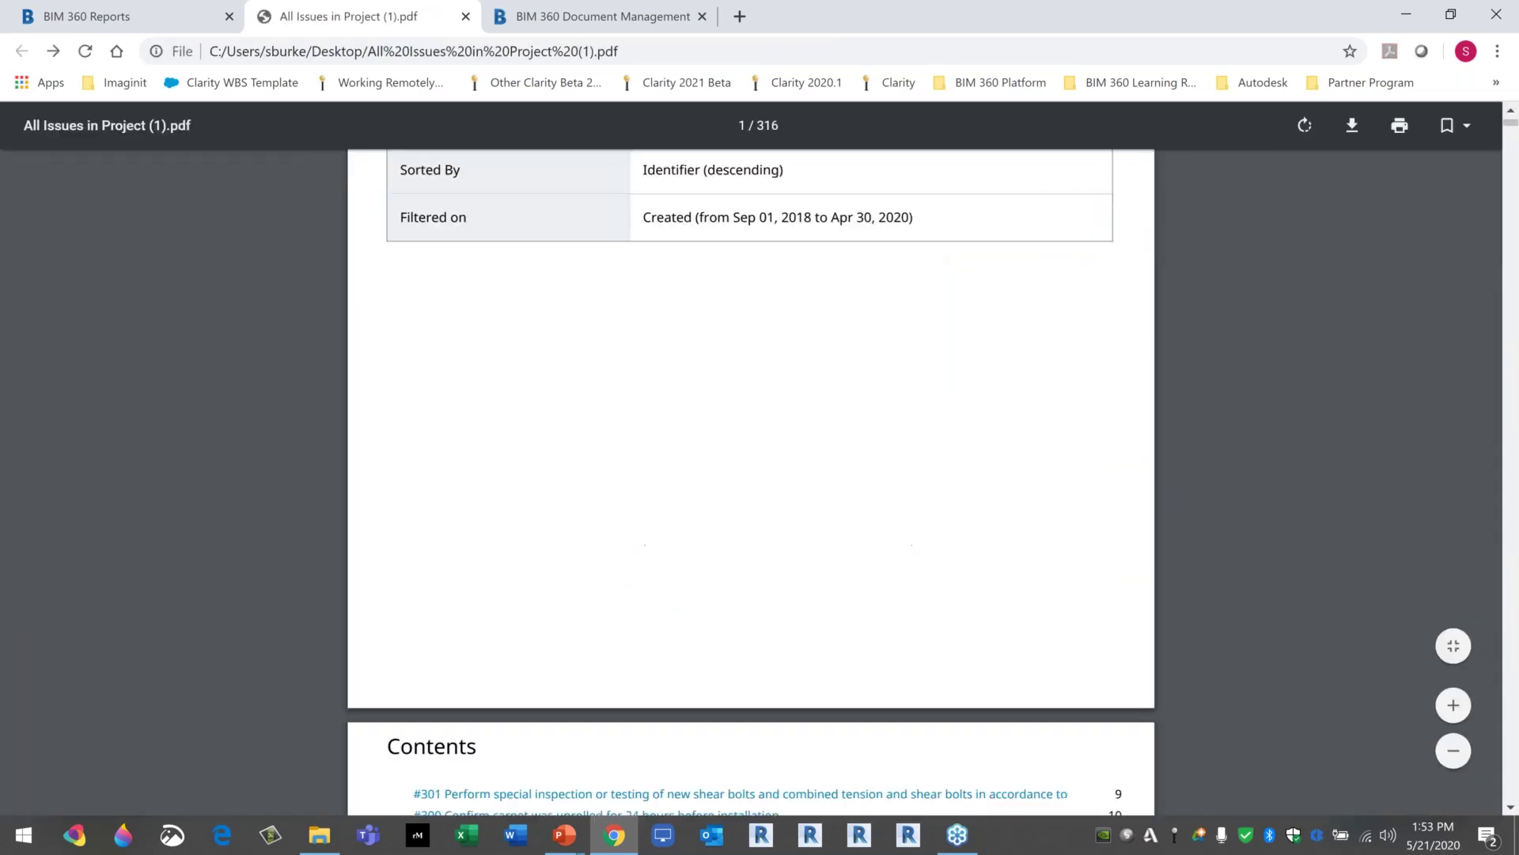
scroll(751, 481, "down", 6)
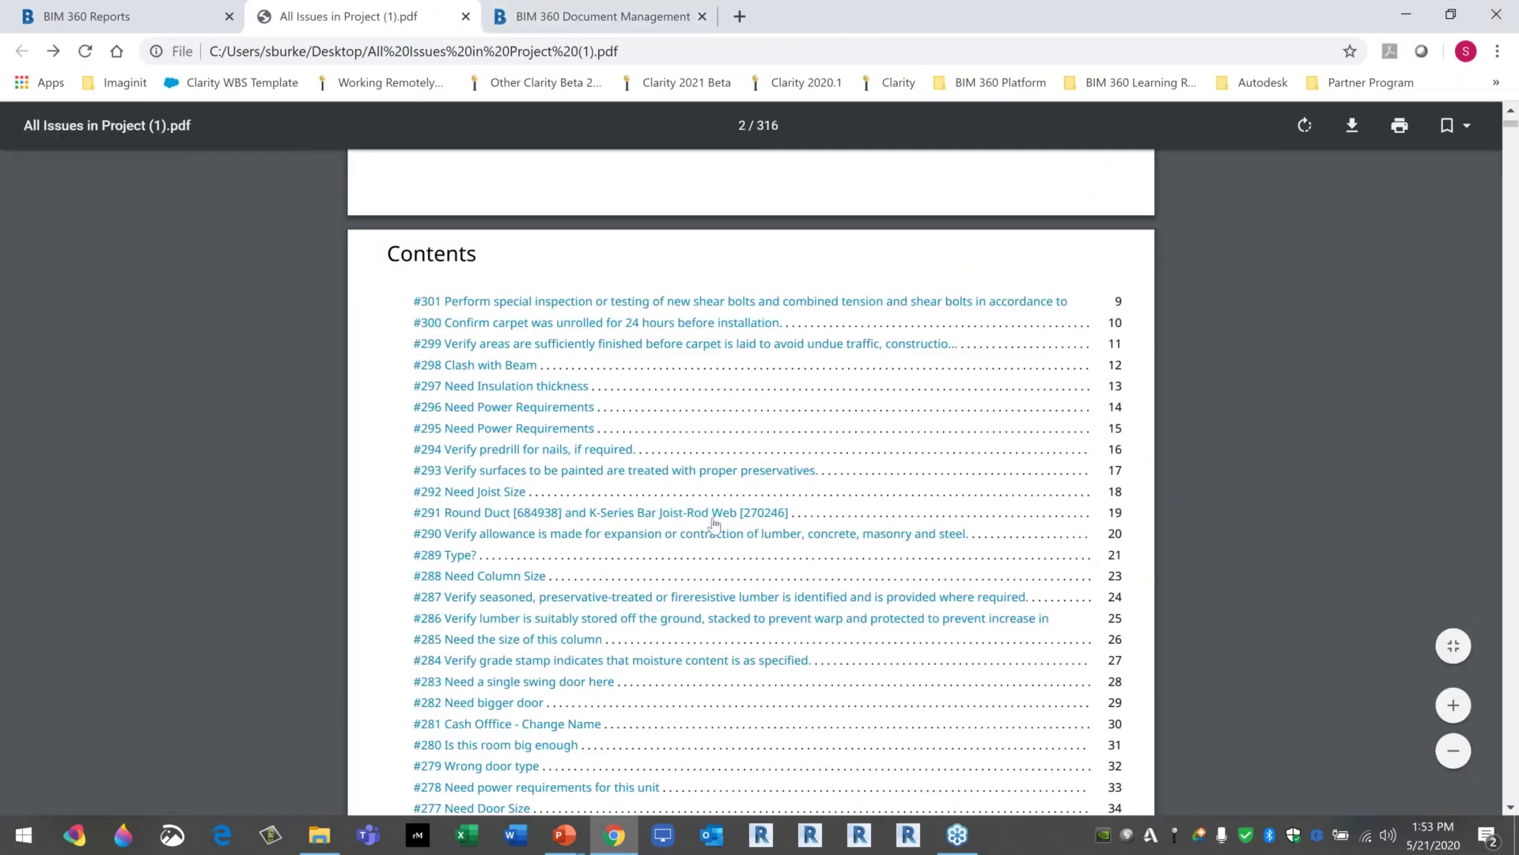
scroll(715, 522, "down", 13)
Close the All Issues in Project PDF and look through the project's saved reports list.
left_click(466, 16)
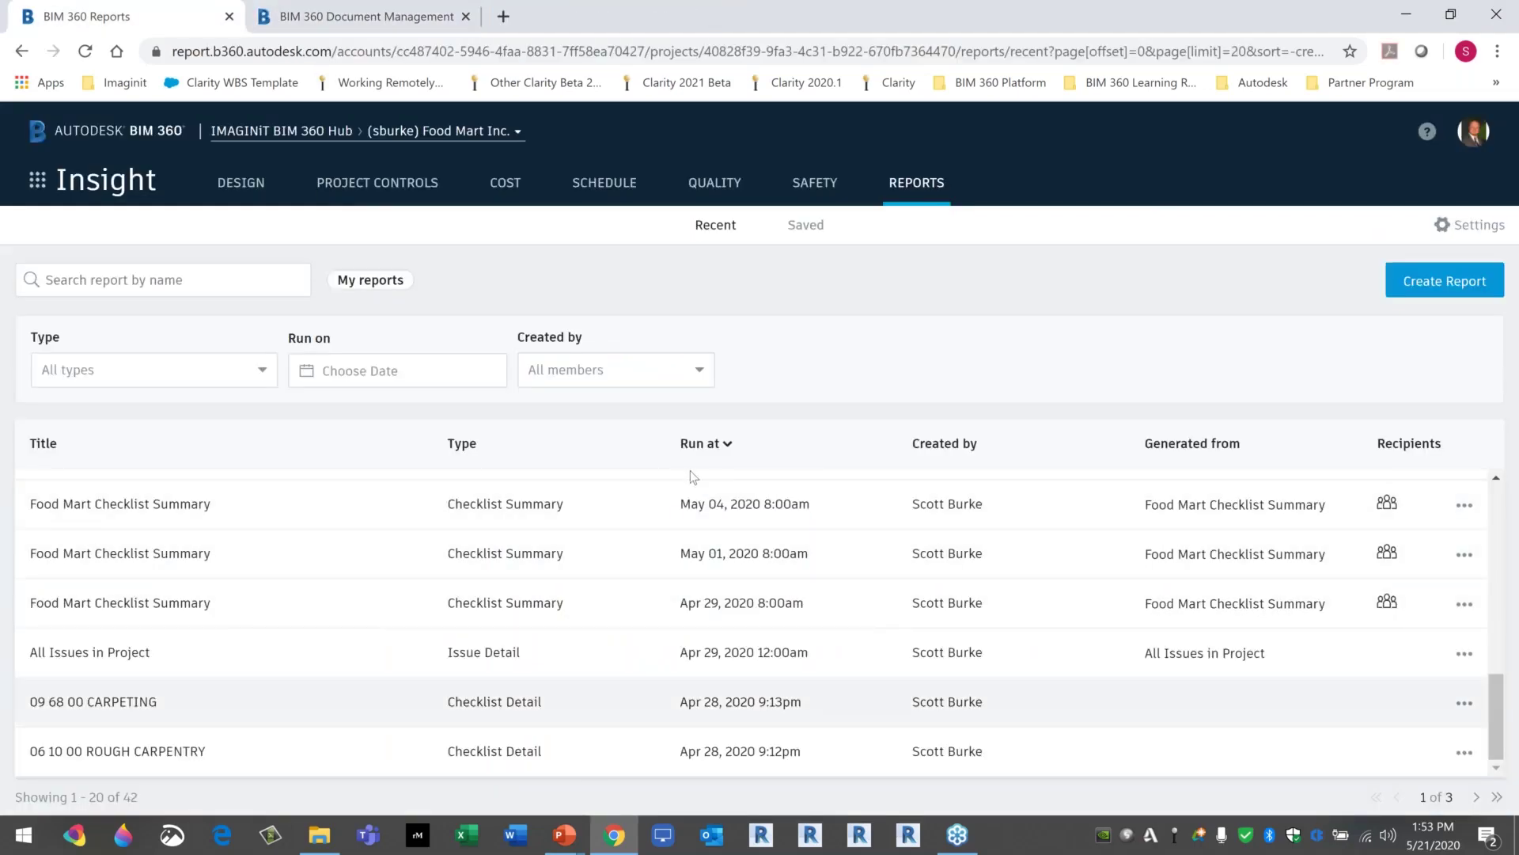
left_click(805, 228)
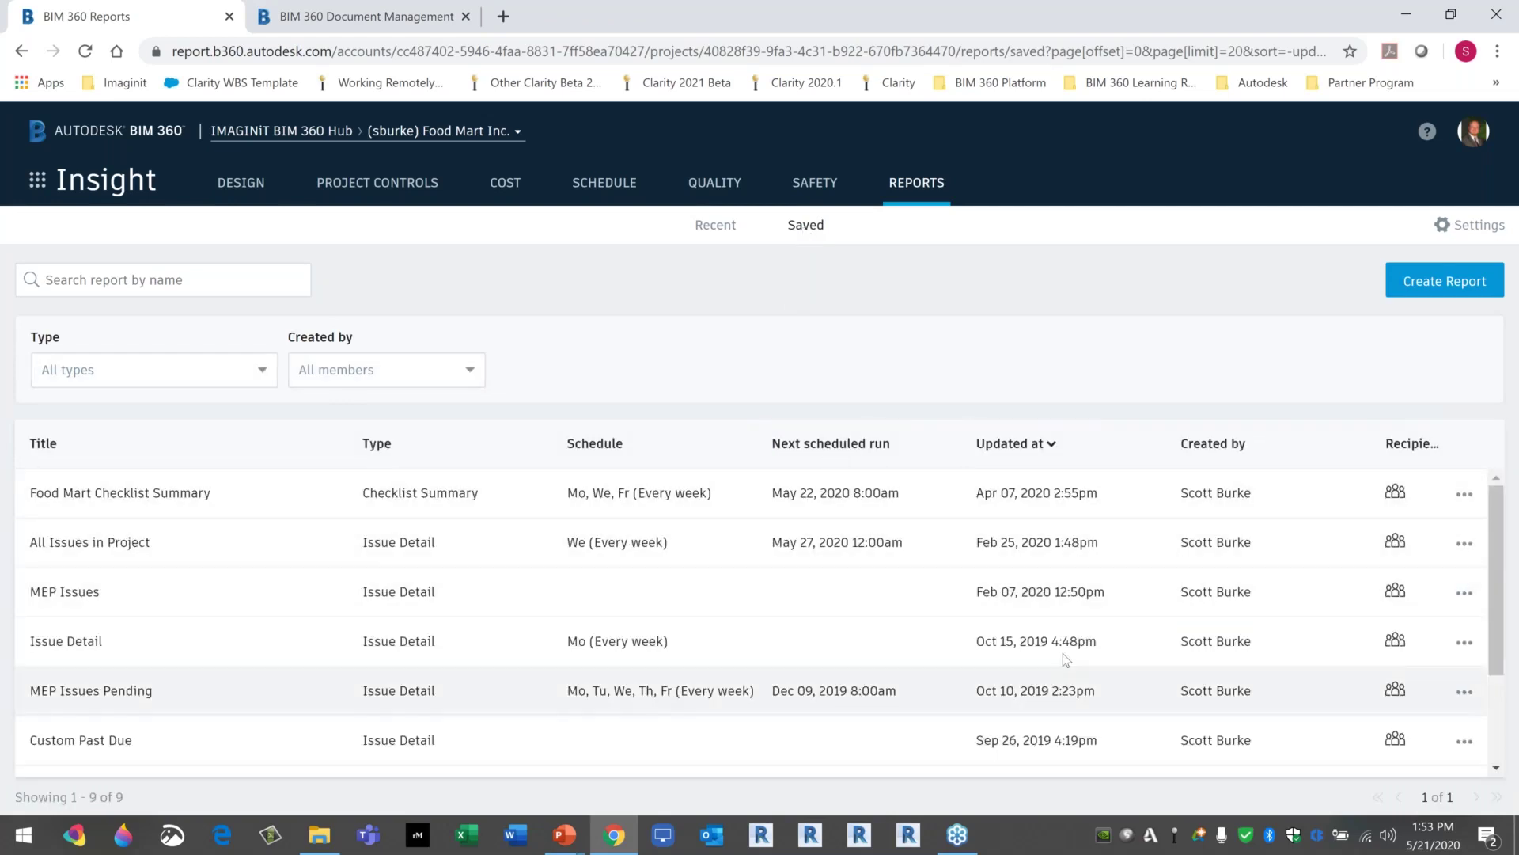
scroll(1066, 659, "down", 2)
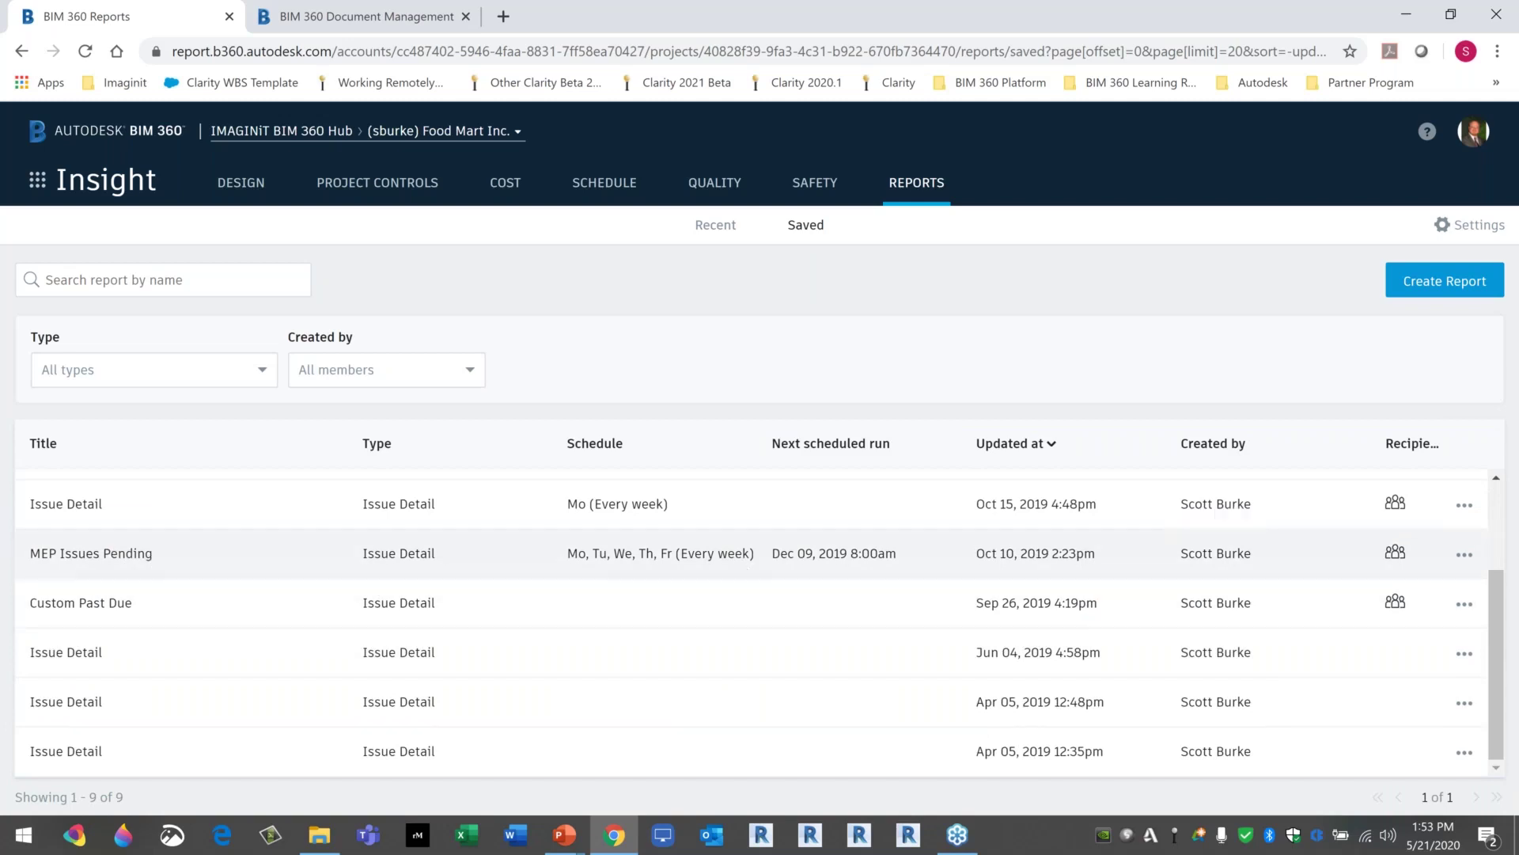
Open the saved MEP Issues Pending report for editing and review its sort and filter settings.
left_click(1465, 554)
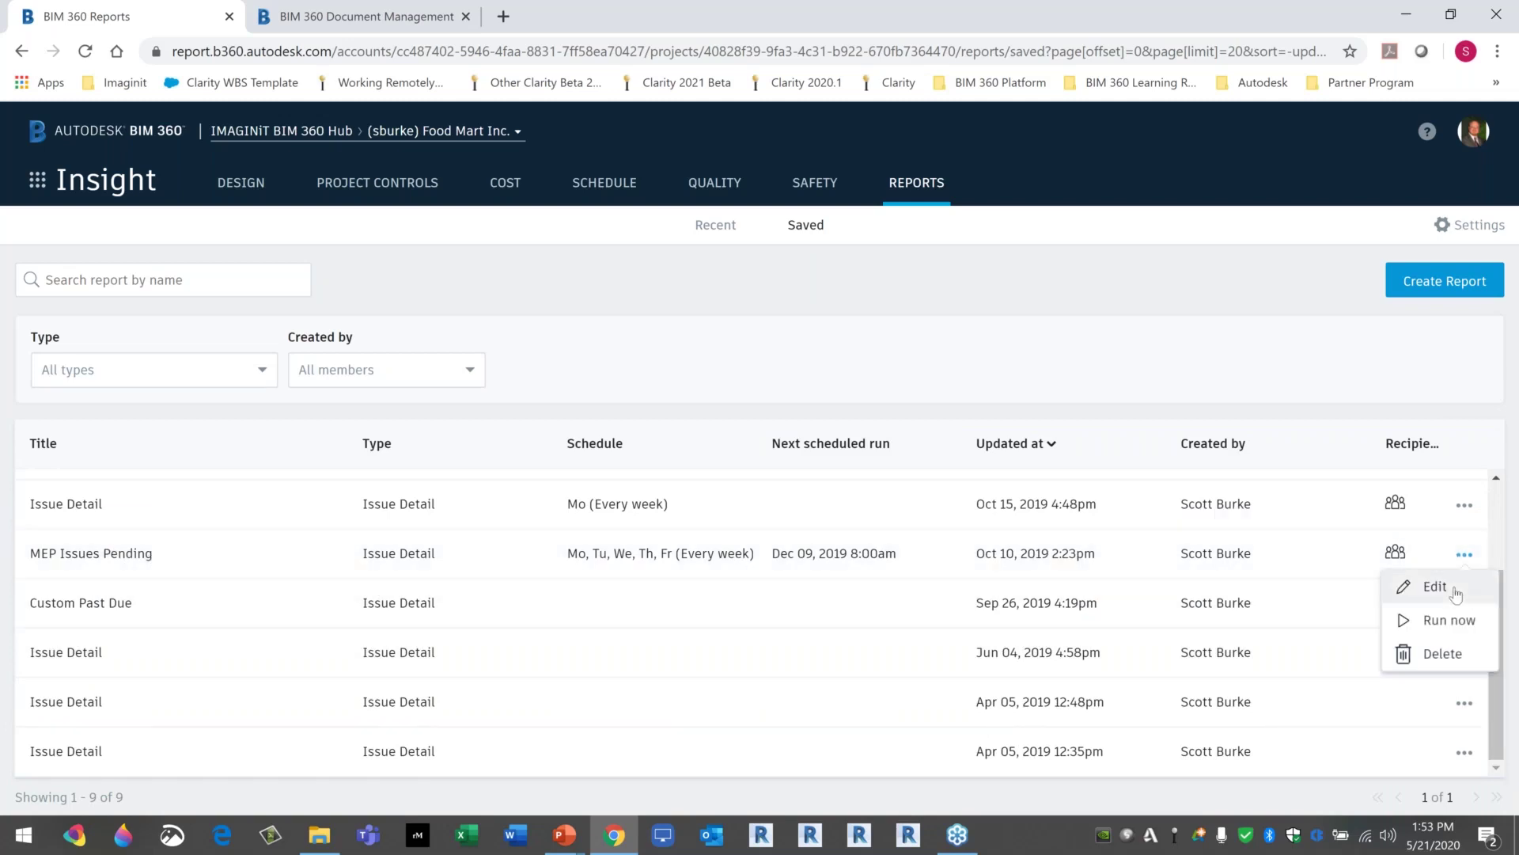
left_click(1435, 586)
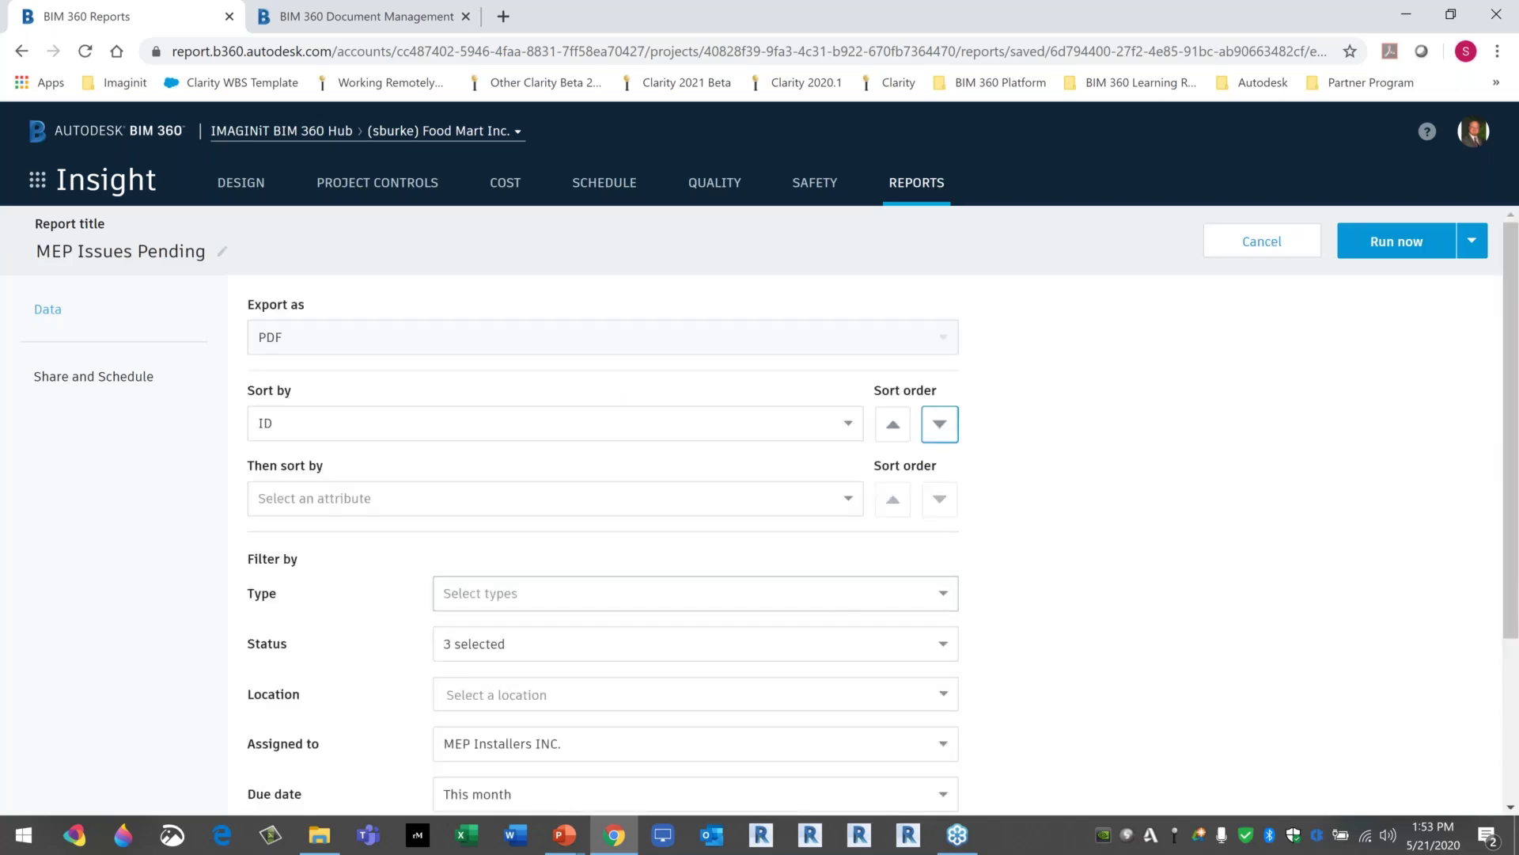
scroll(430, 553, "down", 3)
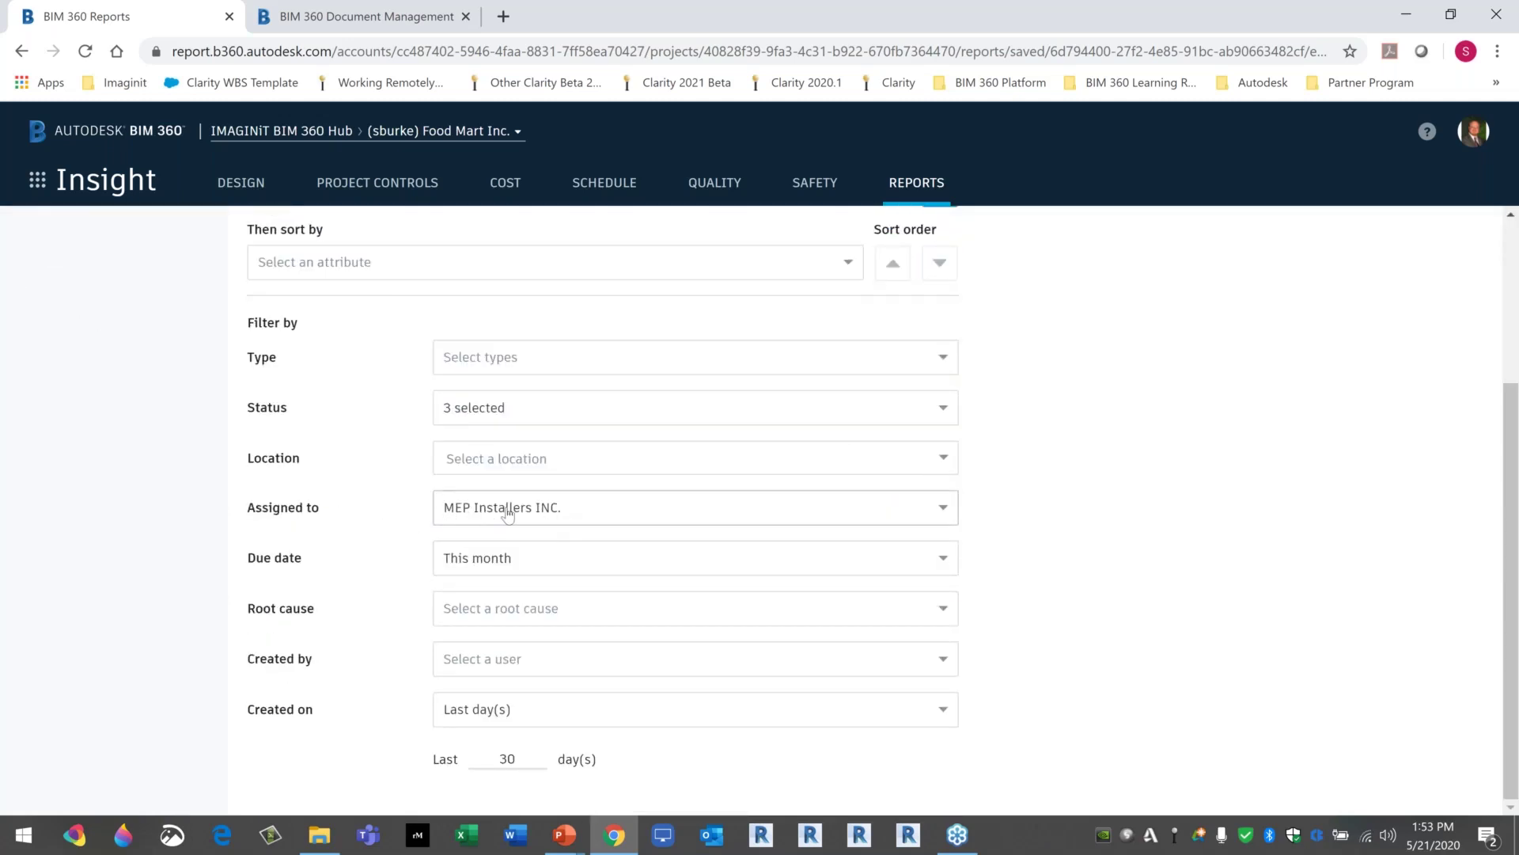
Set the report's Due date filter to the last 20 months.
left_click(533, 563)
scroll(553, 611, "down", 2)
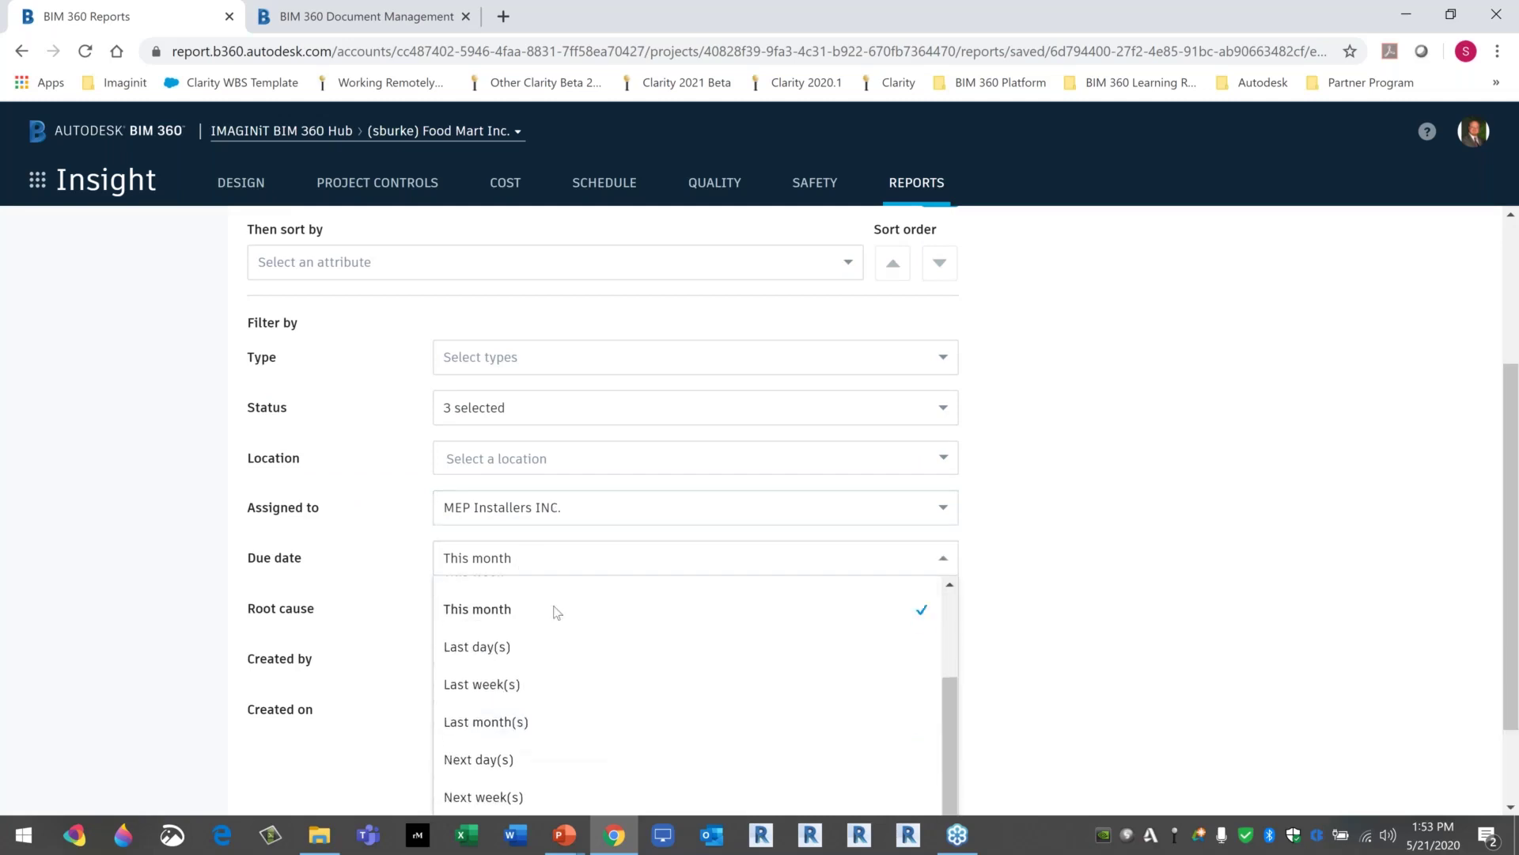
left_click(485, 726)
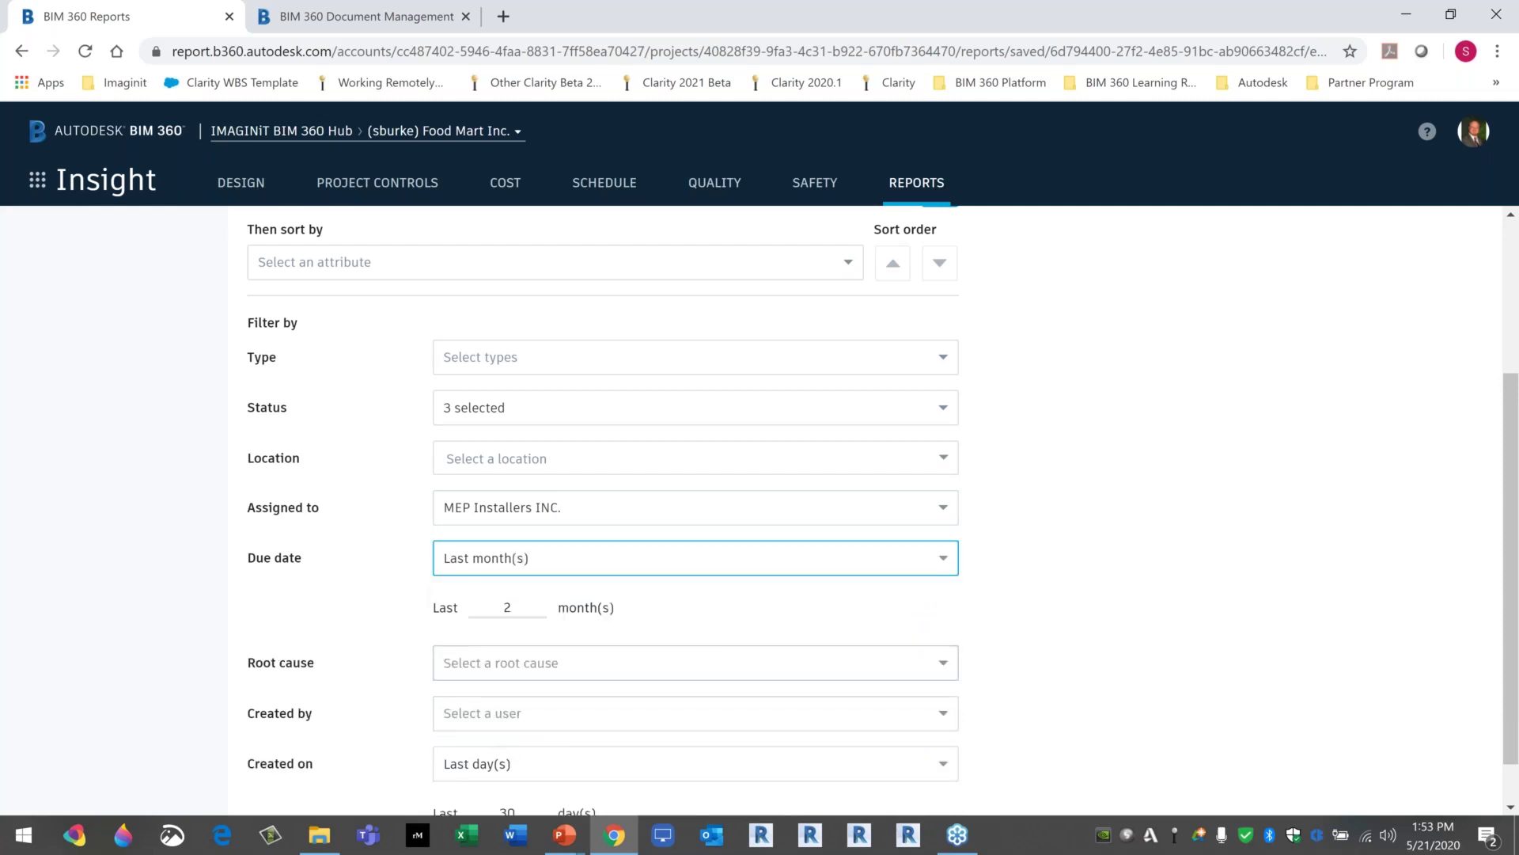
left_click_drag(543, 607, 444, 610)
type("10")
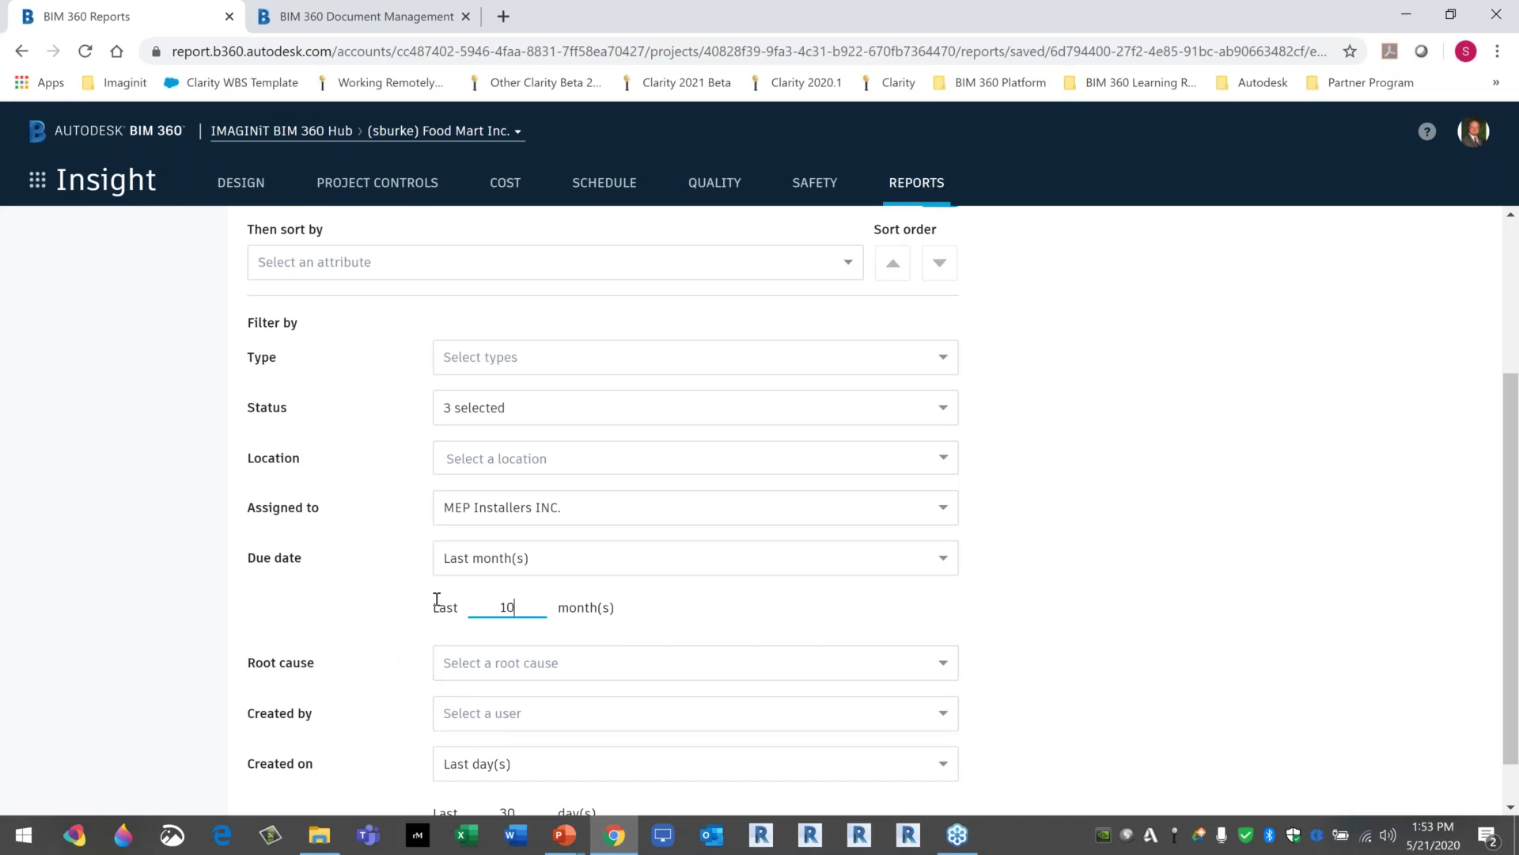
key("BackSpace")
type("9")
key("BackSpace")
type("20")
left_click(1163, 750)
scroll(1135, 410, "down", 1)
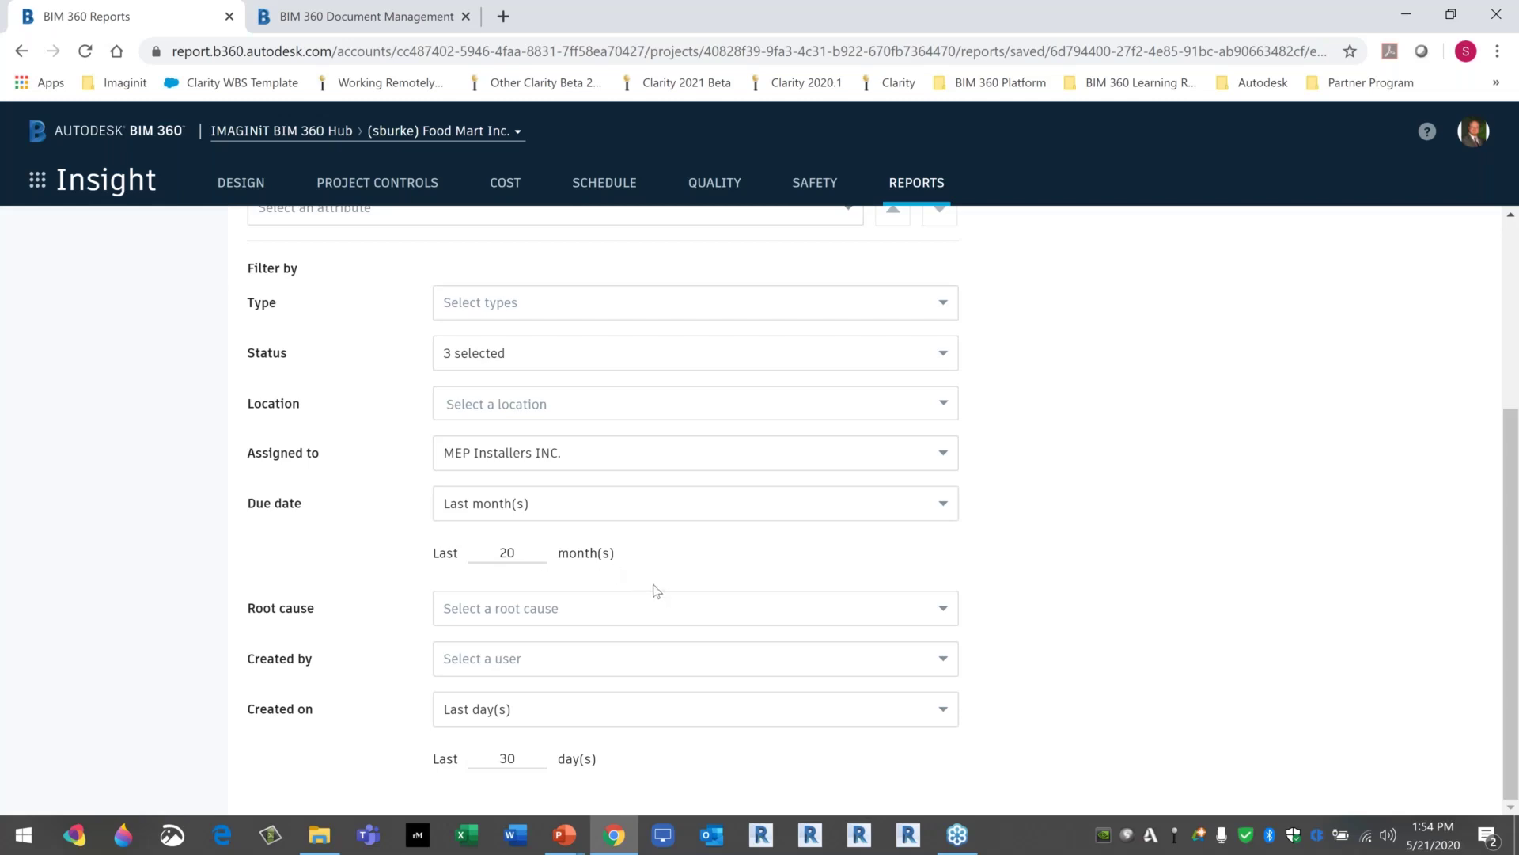
Open the MEP Issues Pending report's sharing and scheduling settings and review its project members, outside recipients and message.
scroll(775, 577, "up", 5)
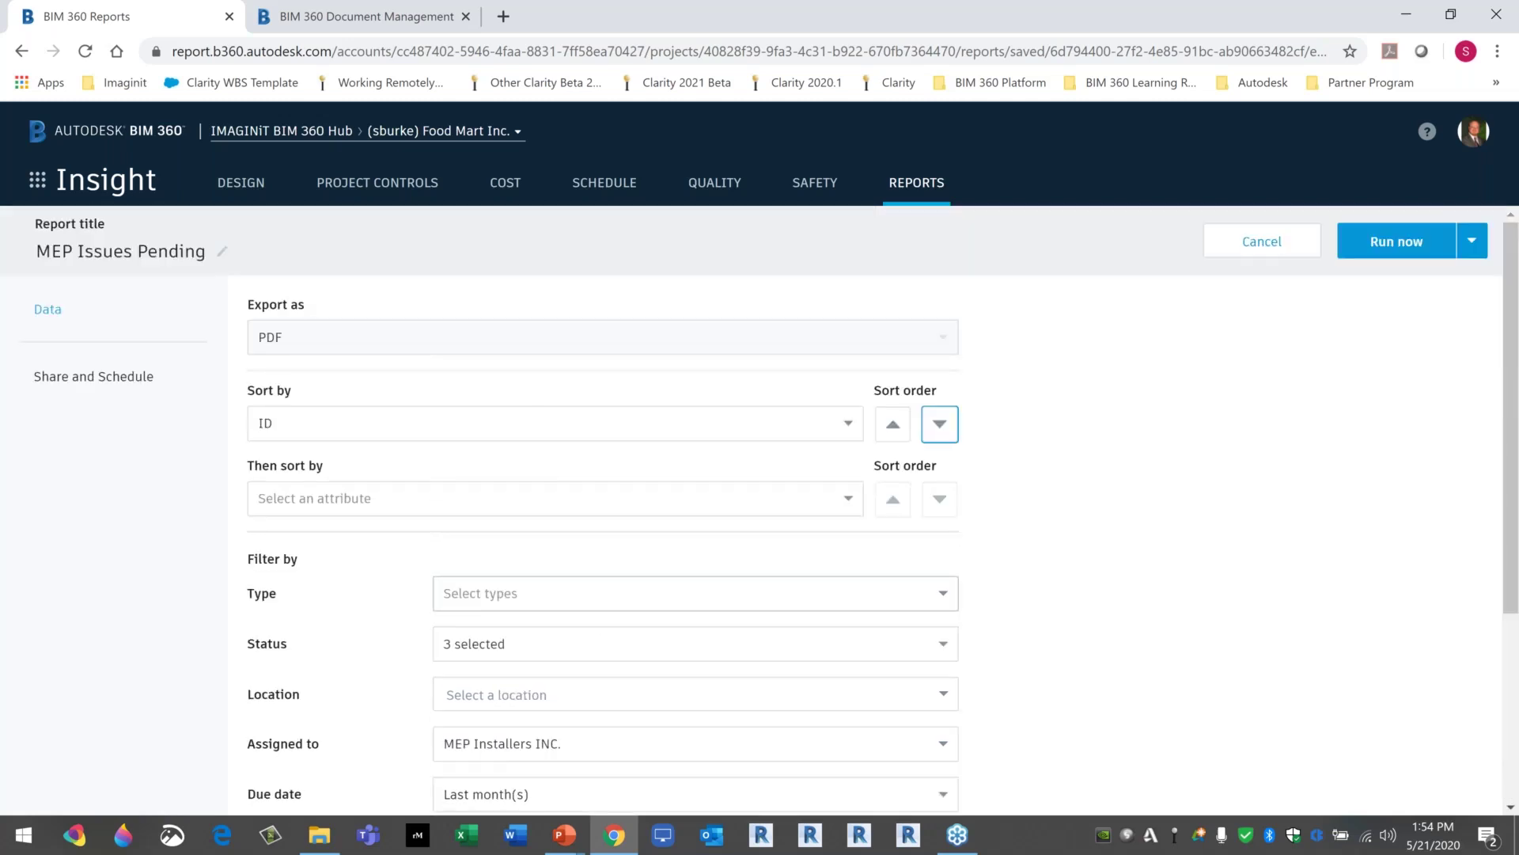
scroll(881, 566, "down", 1)
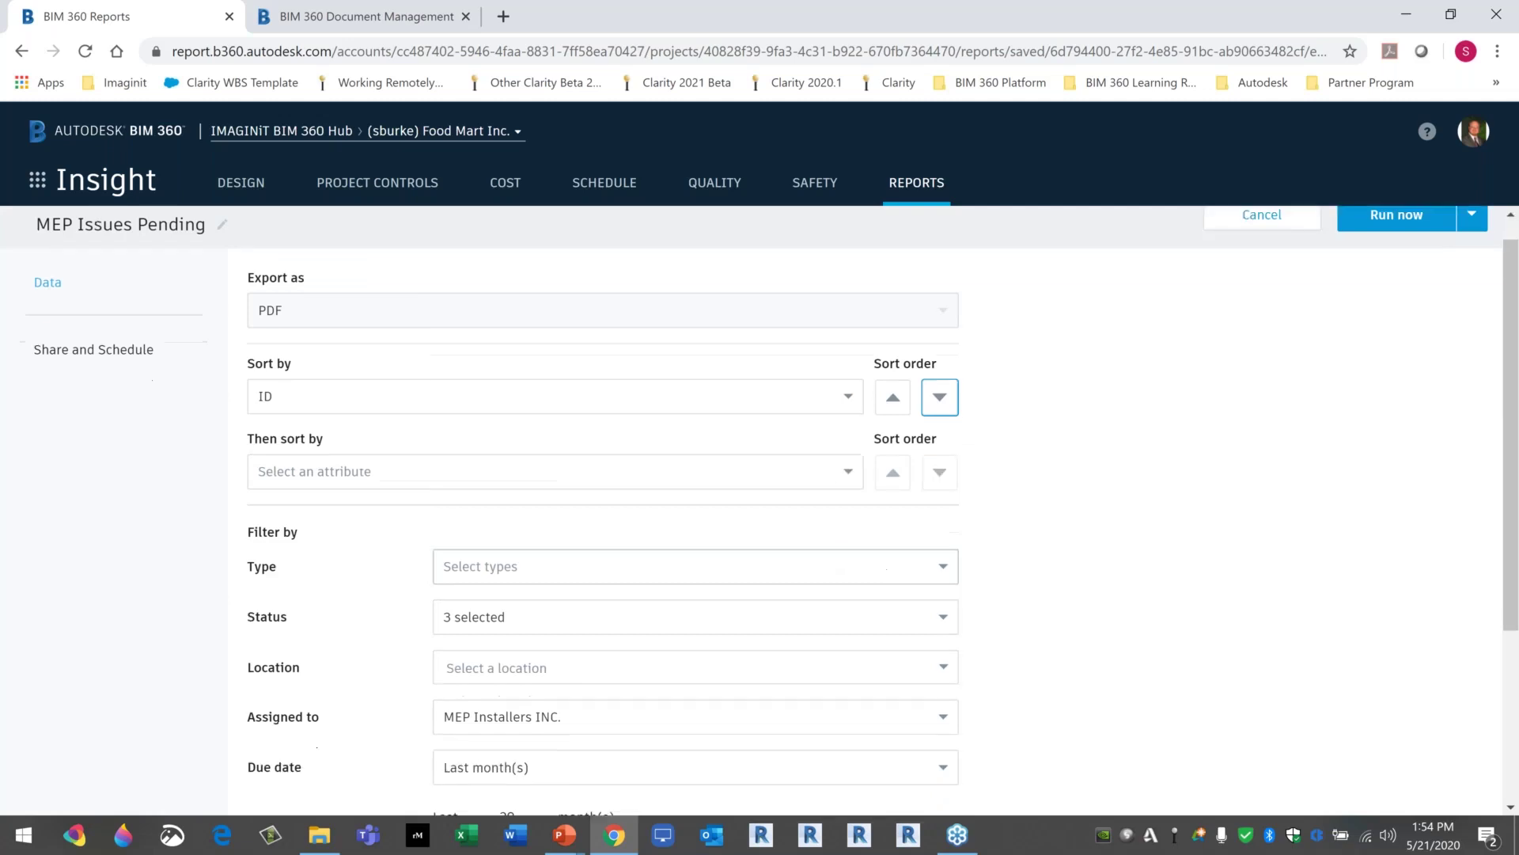
scroll(87, 376, "up", 1)
left_click(91, 378)
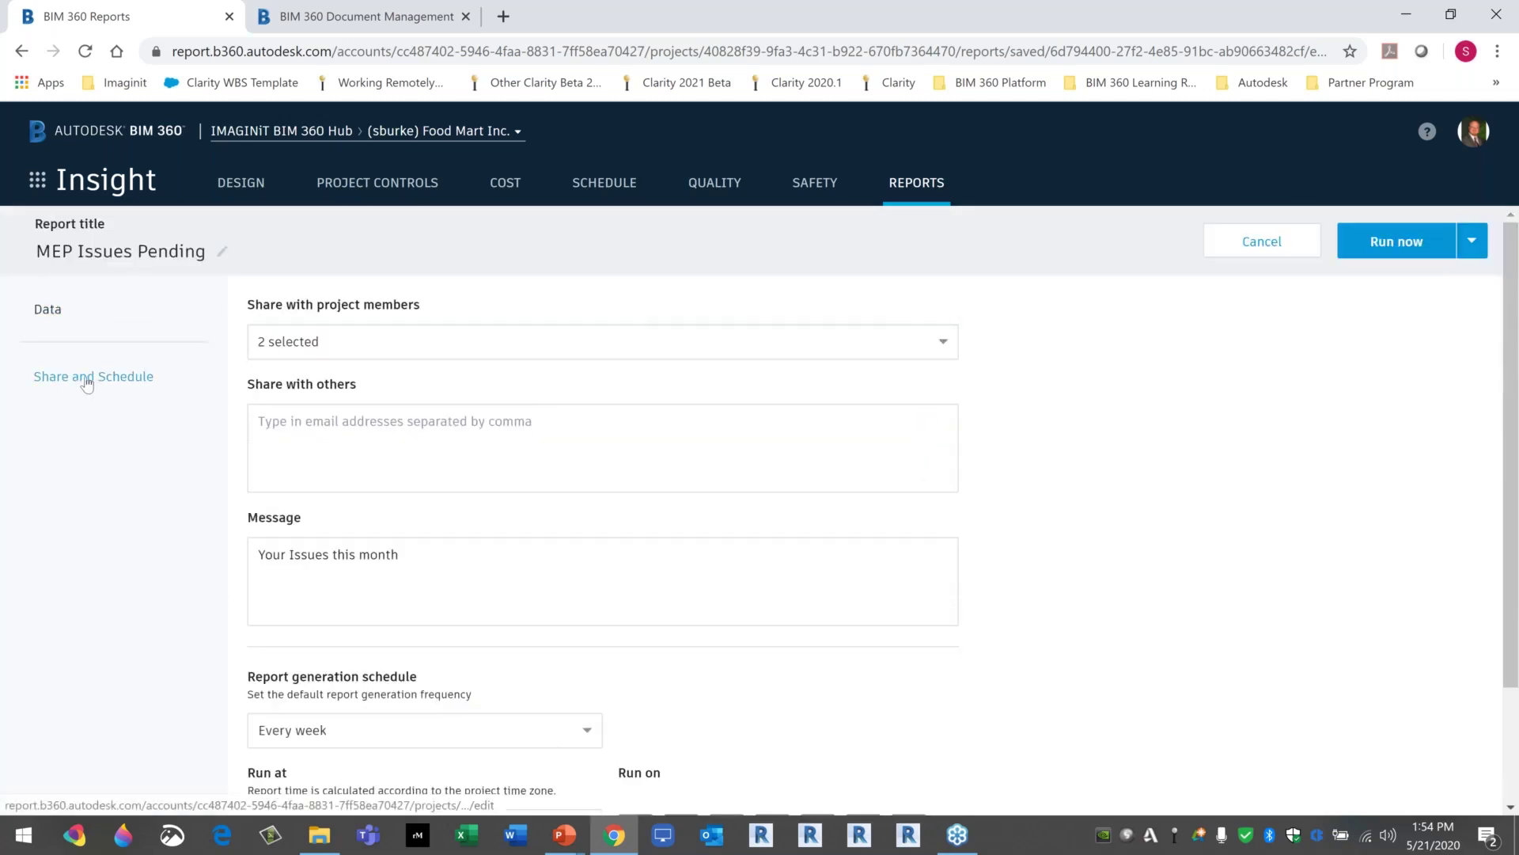
left_click(365, 349)
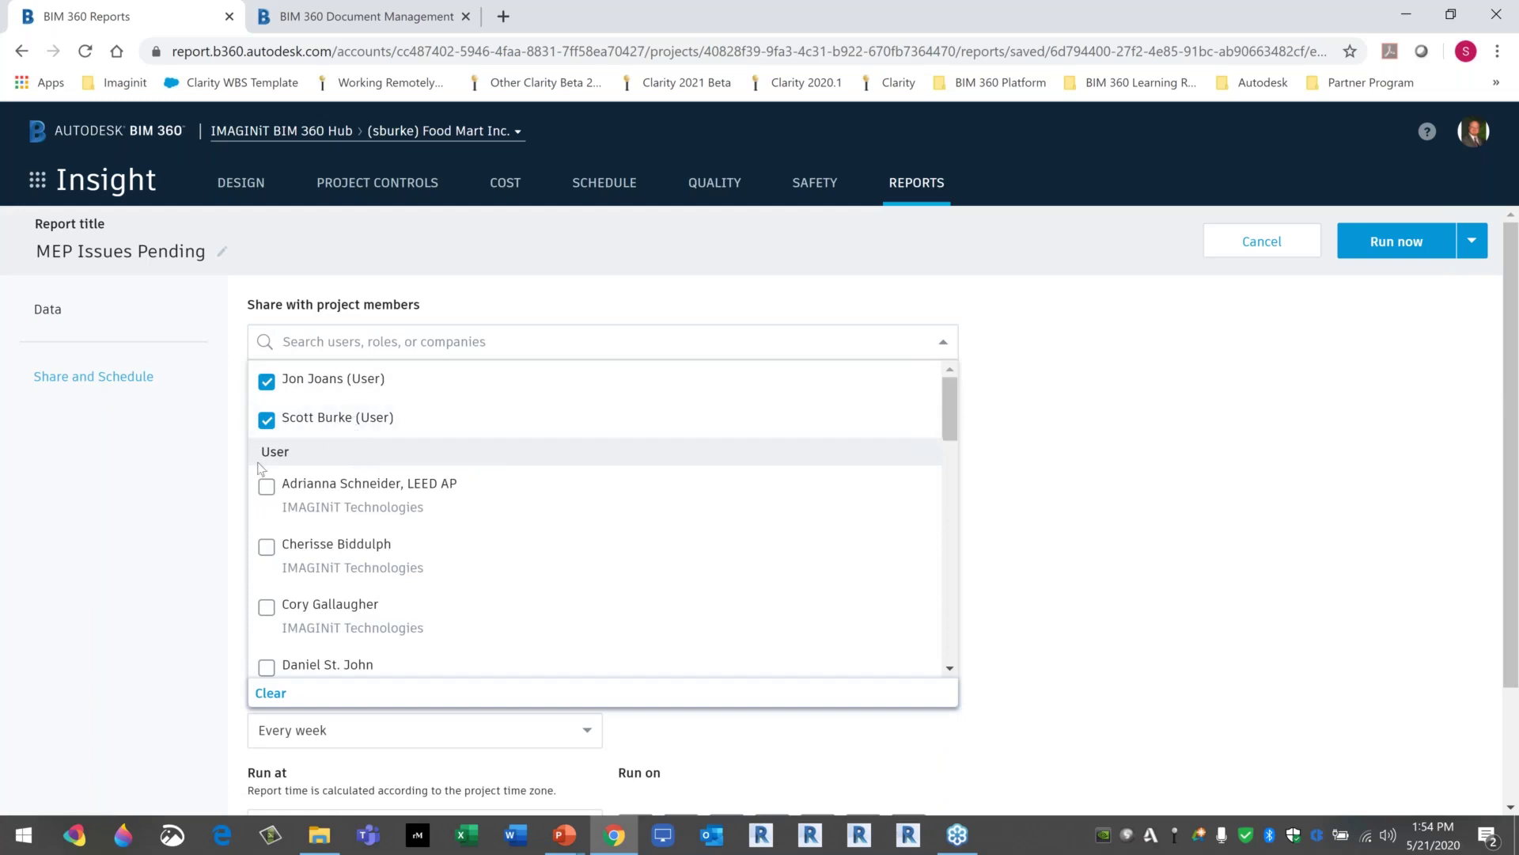
left_click(386, 427)
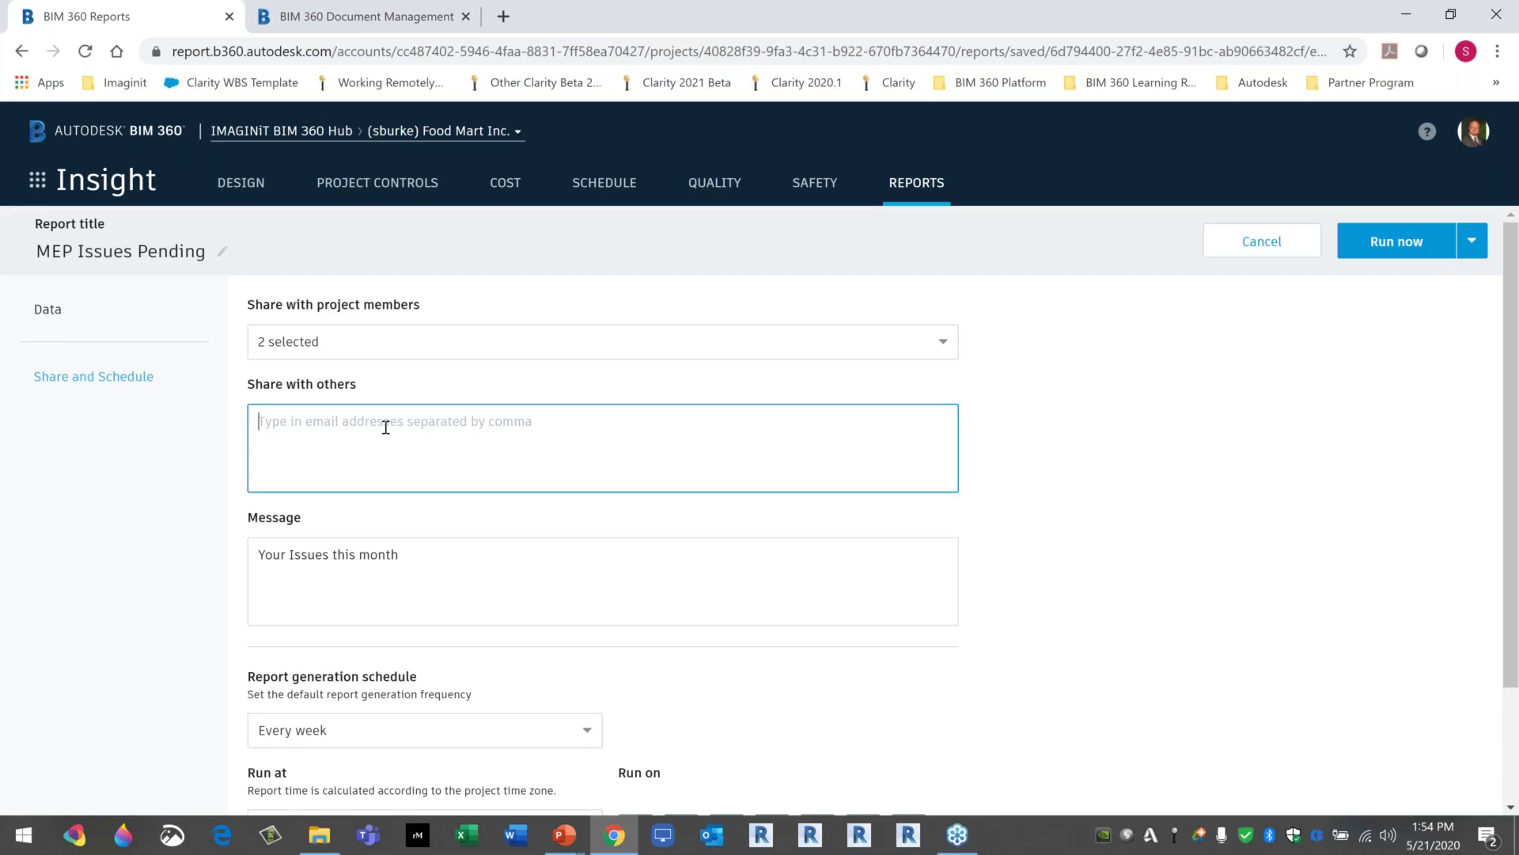
left_click(416, 583)
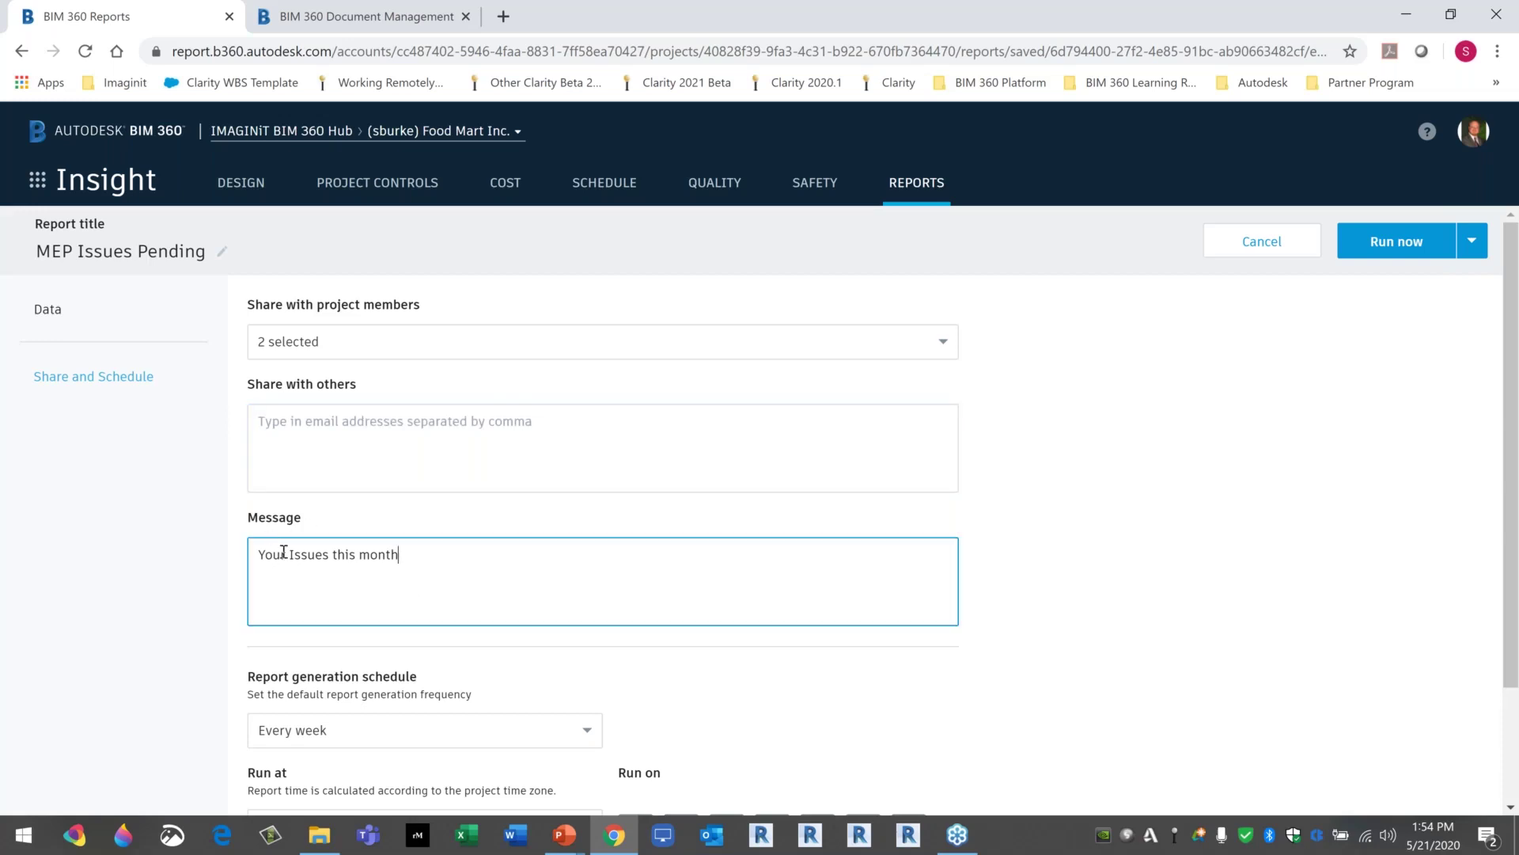
Remove Tuesday through Friday from the report's weekly schedule, leaving only Monday, and save the changes without running the report.
scroll(491, 631, "down", 2)
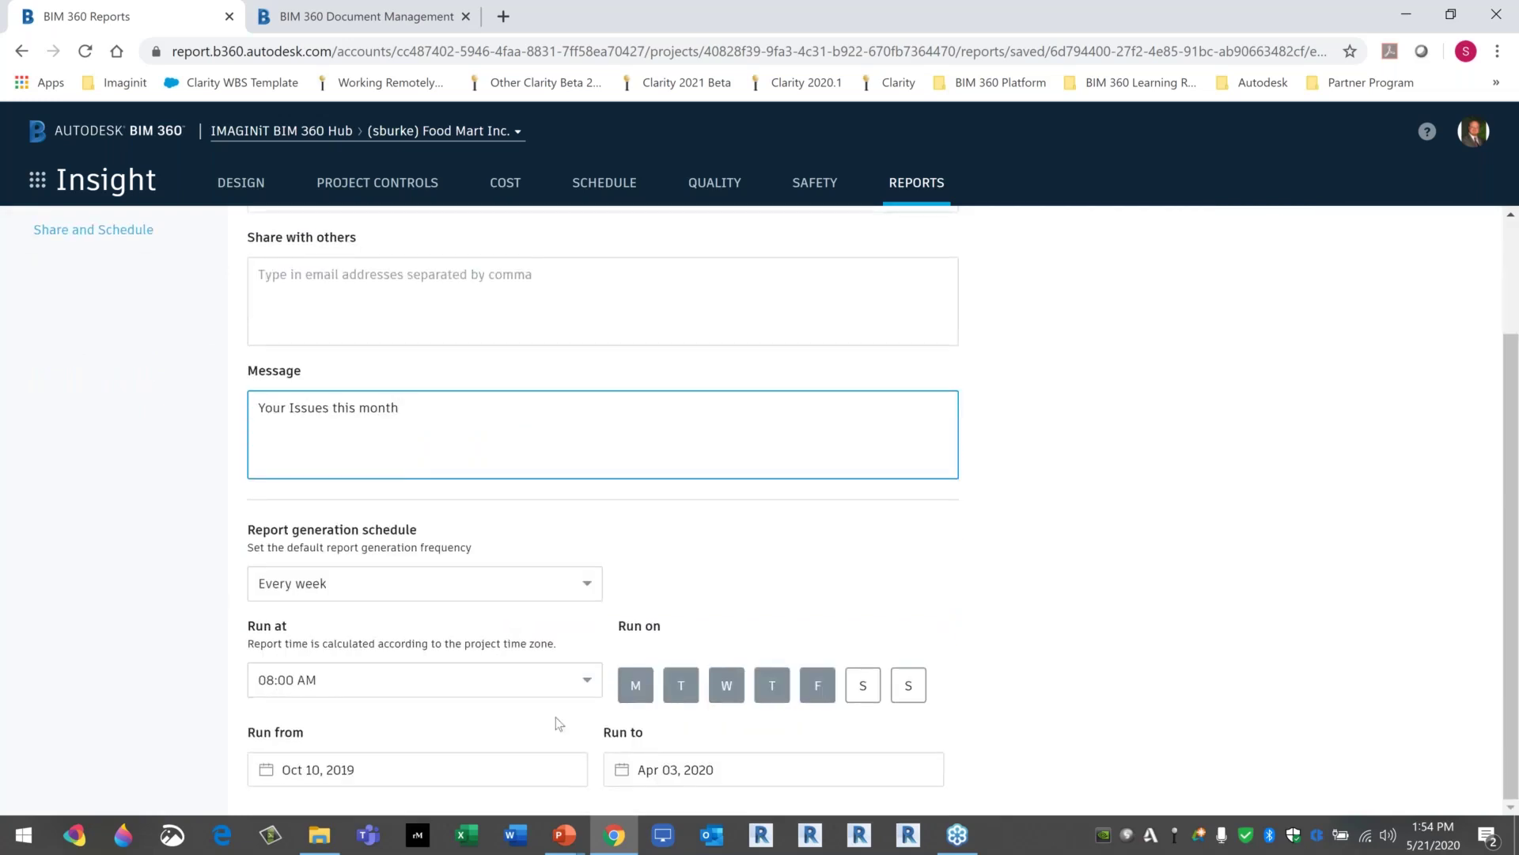
left_click(818, 685)
left_click(773, 685)
left_click(726, 685)
left_click(681, 685)
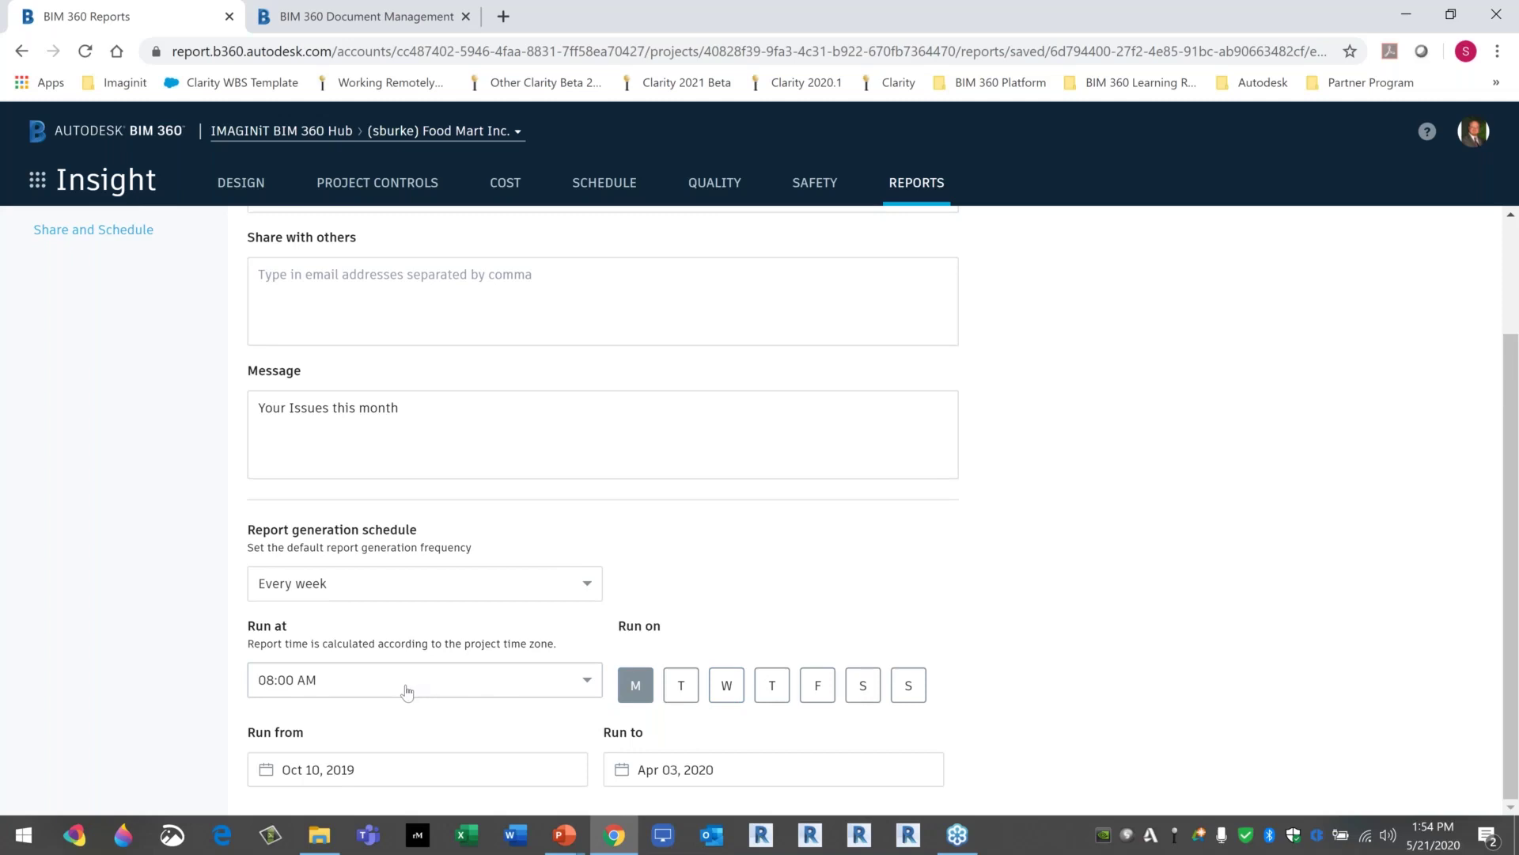
scroll(614, 688, "up", 3)
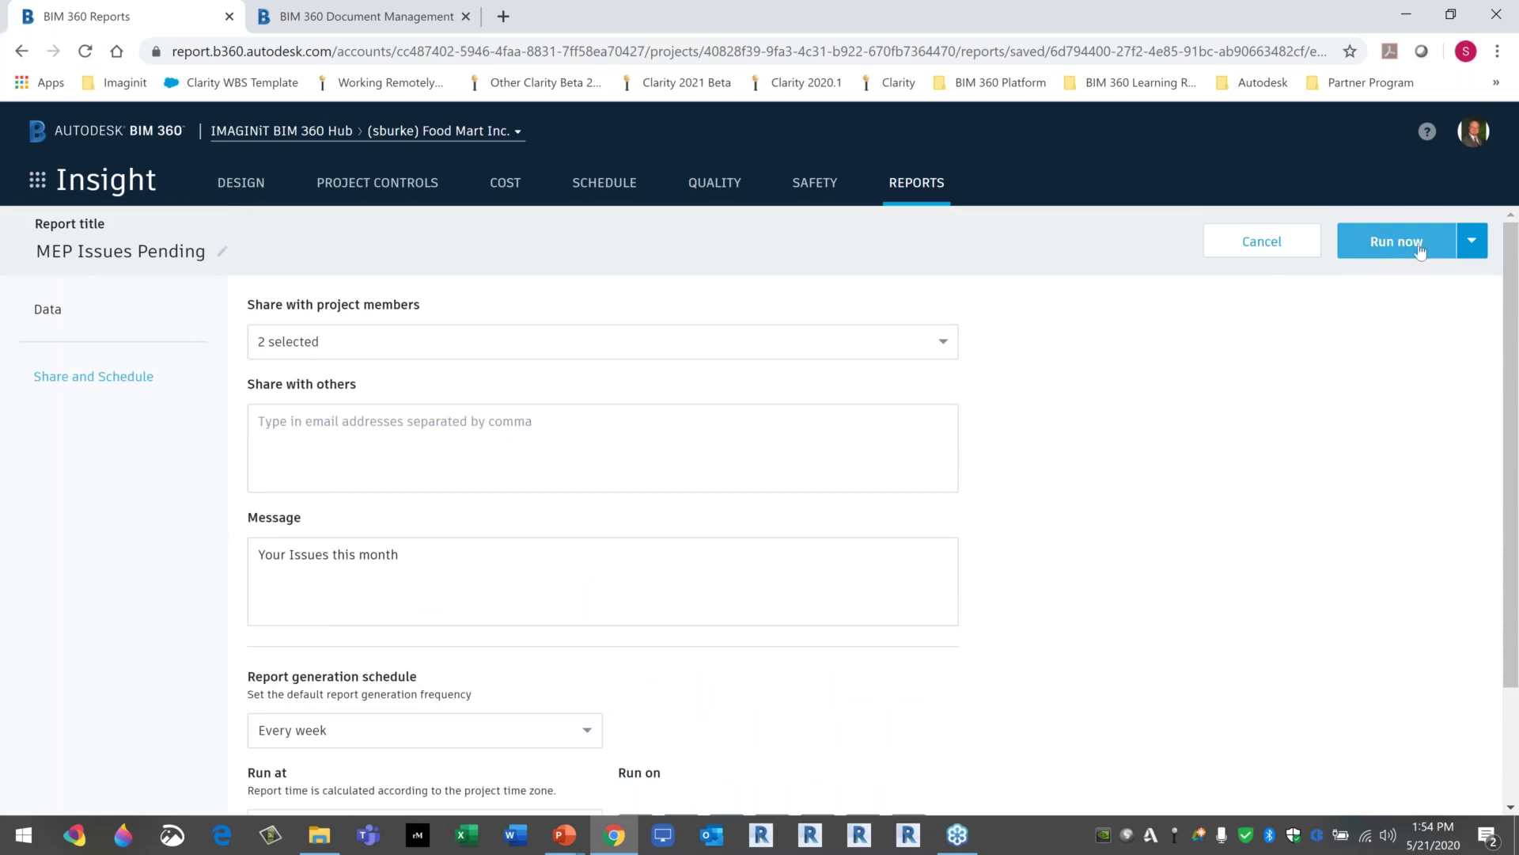
left_click(1472, 240)
left_click(1402, 318)
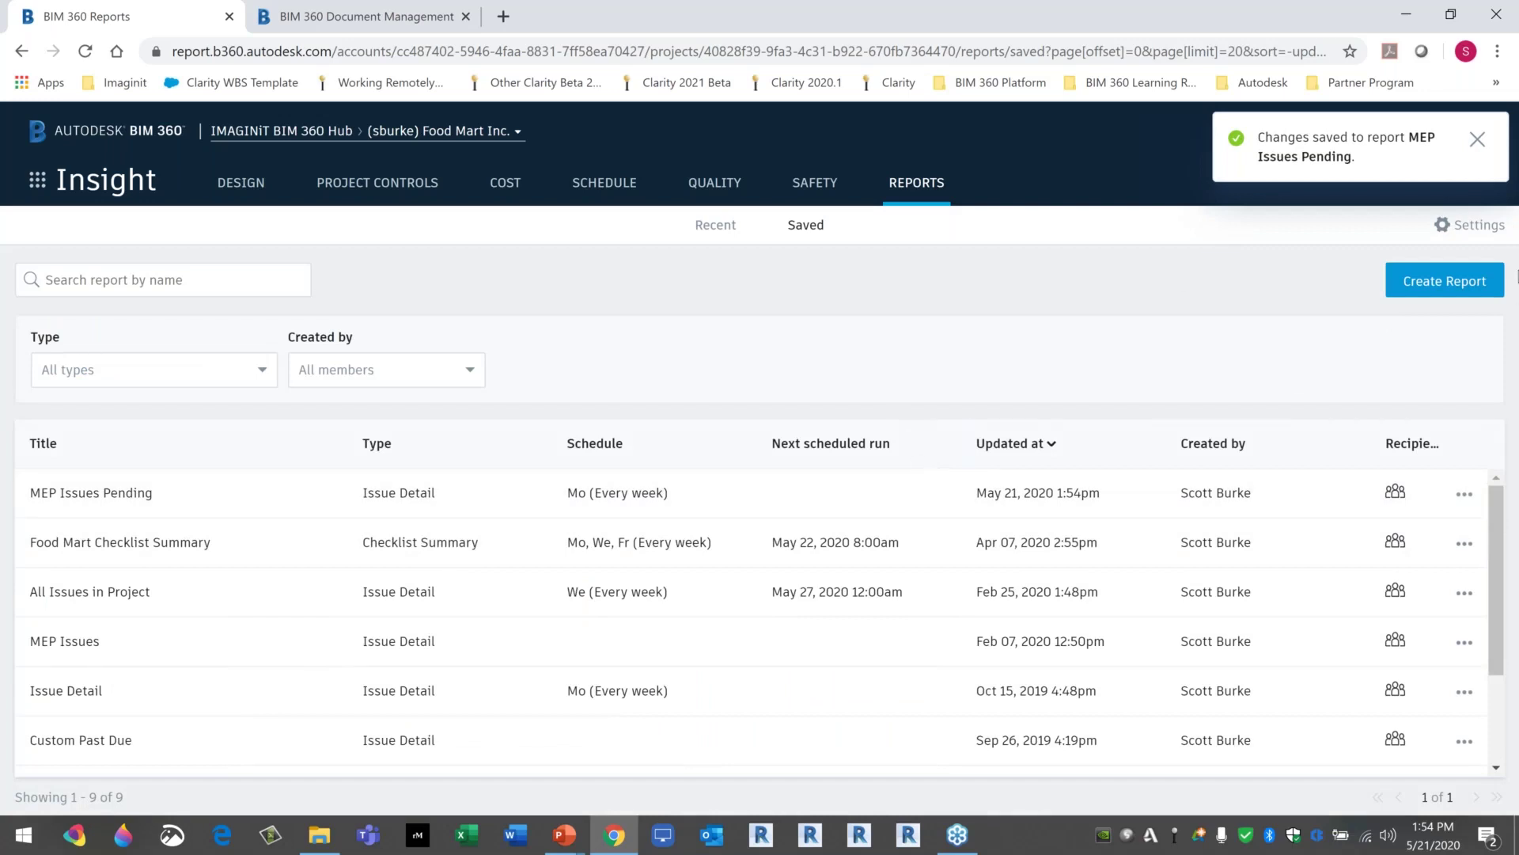
Start creating a report and review the report types offered for Document Management, Project Management and Field Management.
left_click(1430, 283)
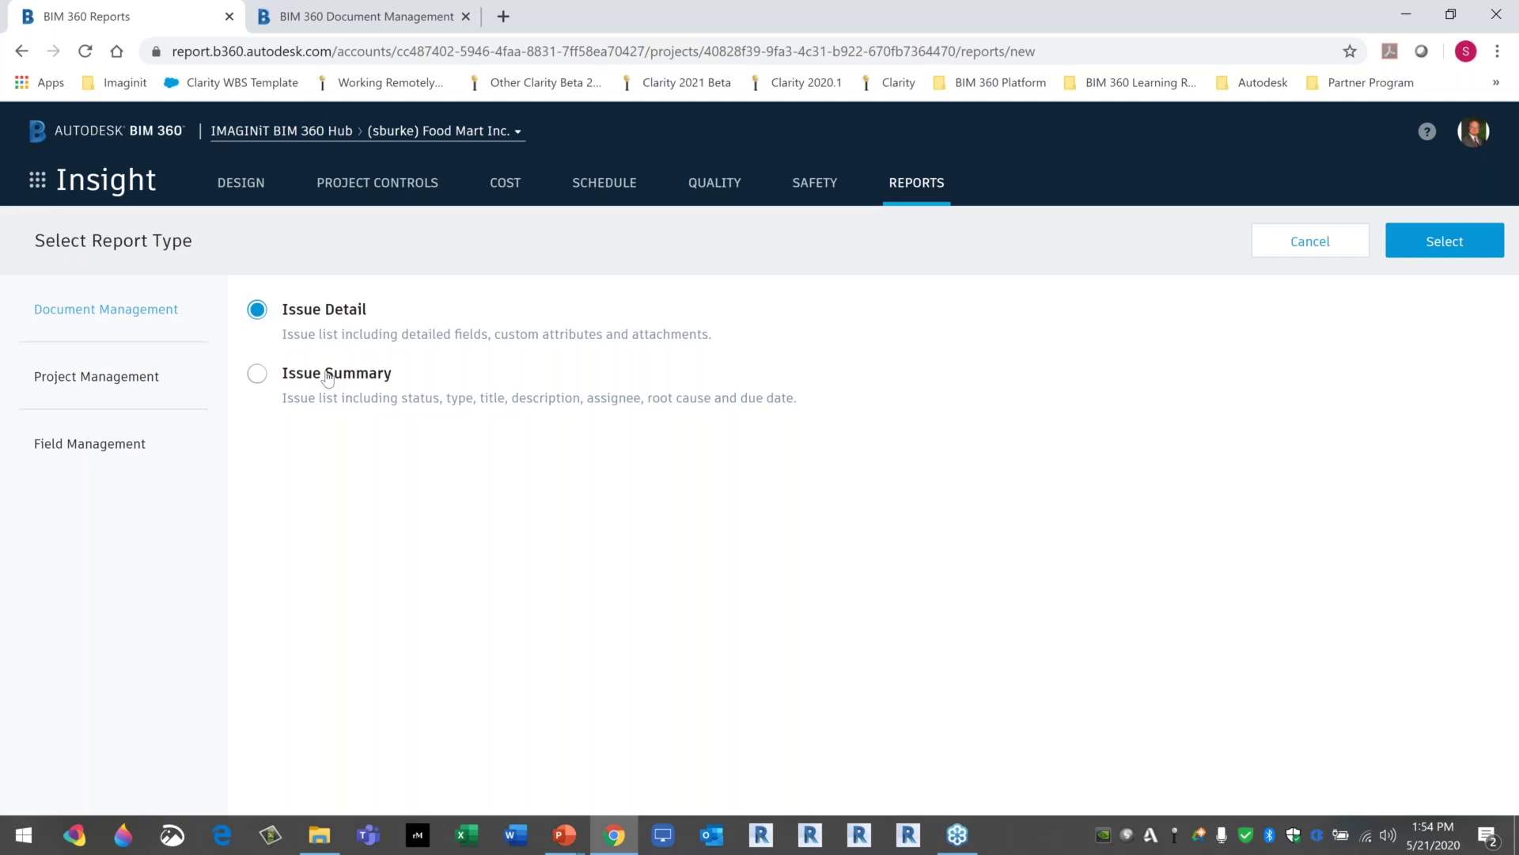
left_click(76, 383)
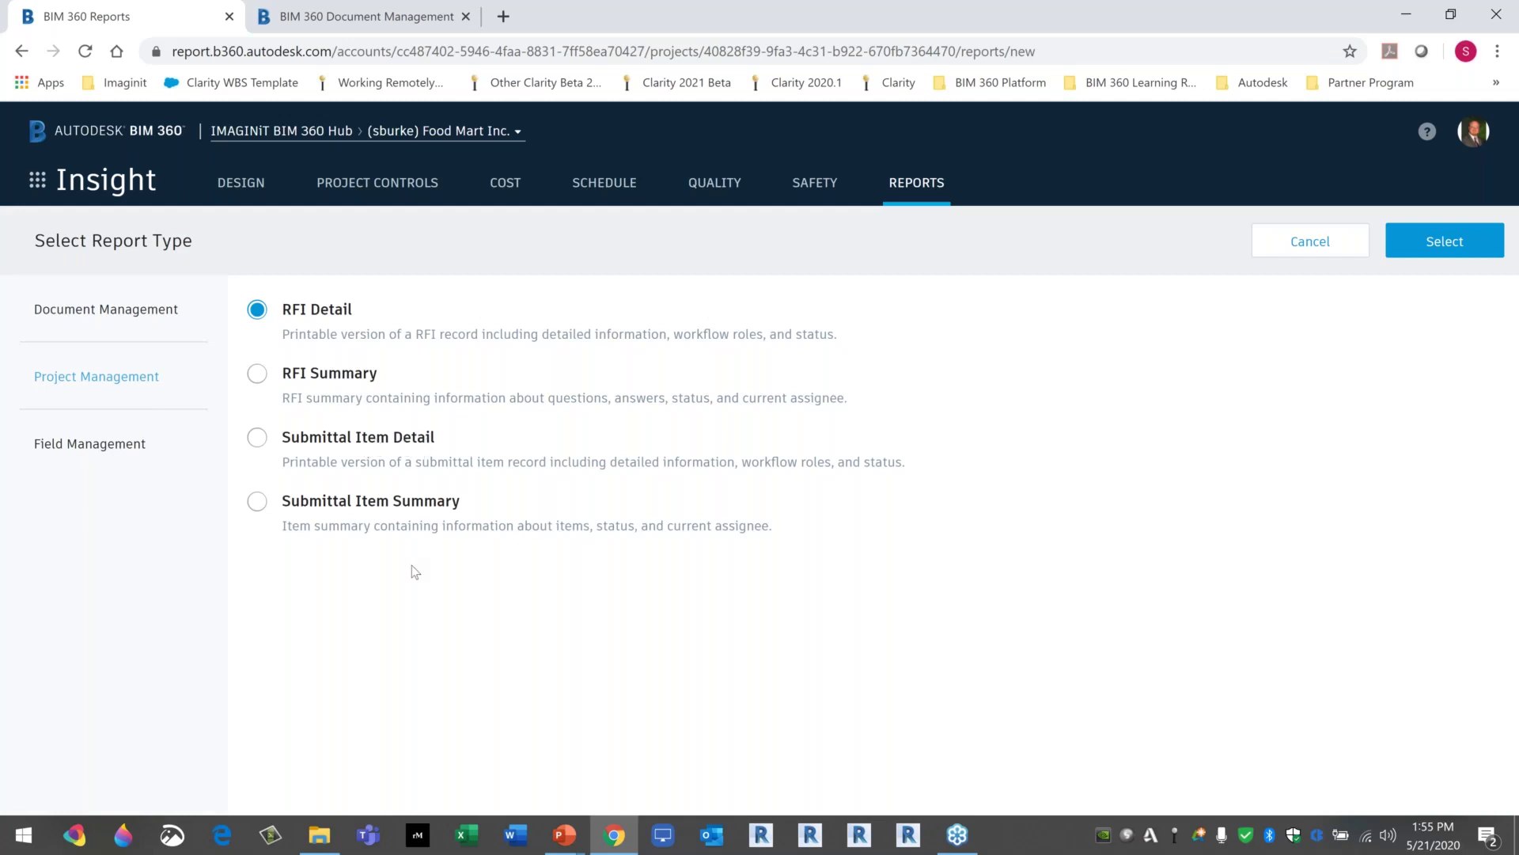
left_click(113, 444)
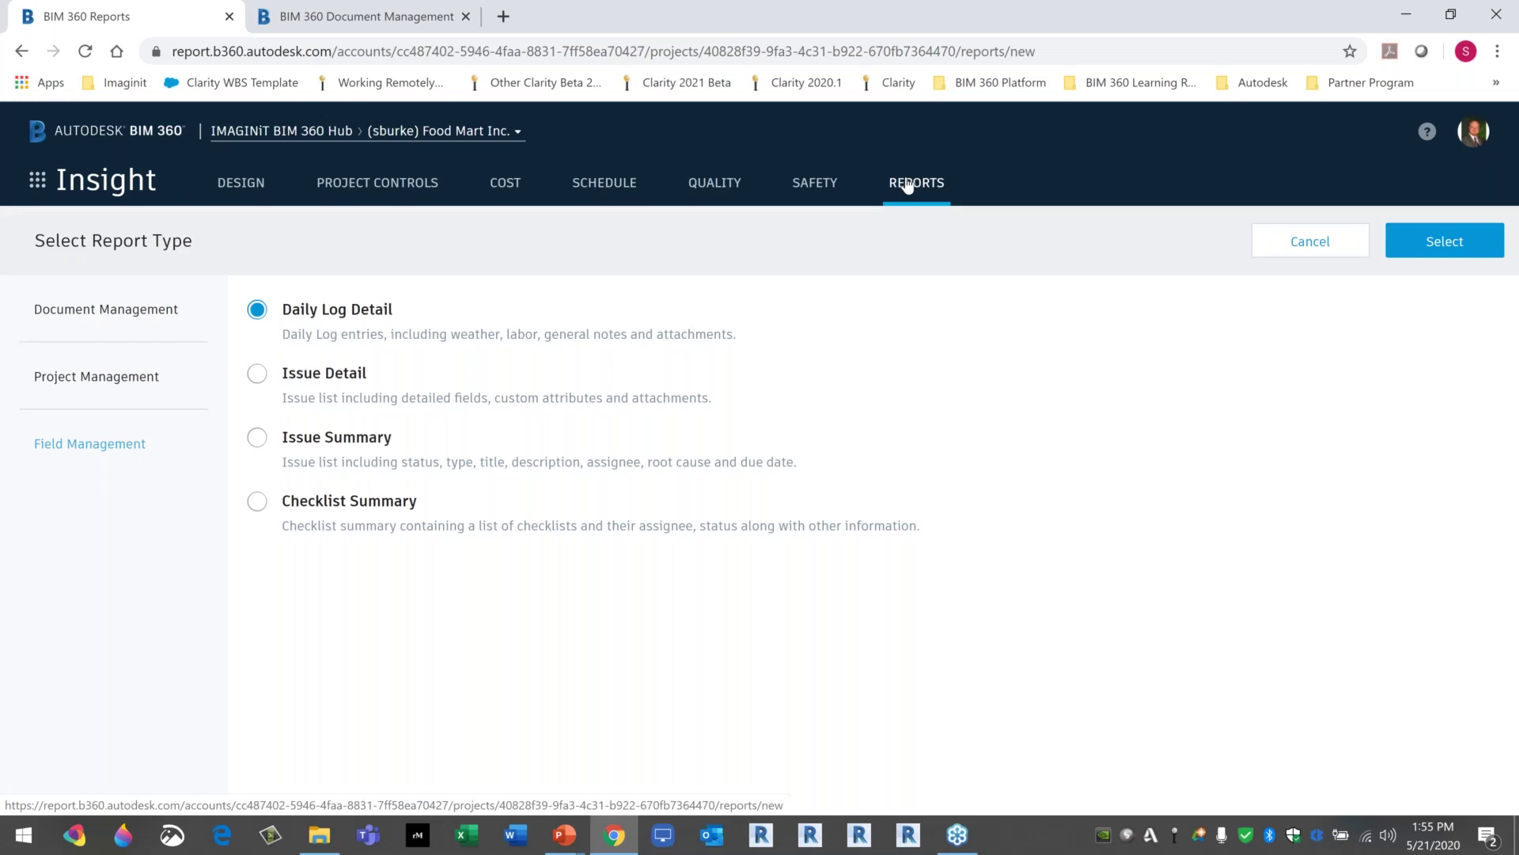
key("alt+Tab")
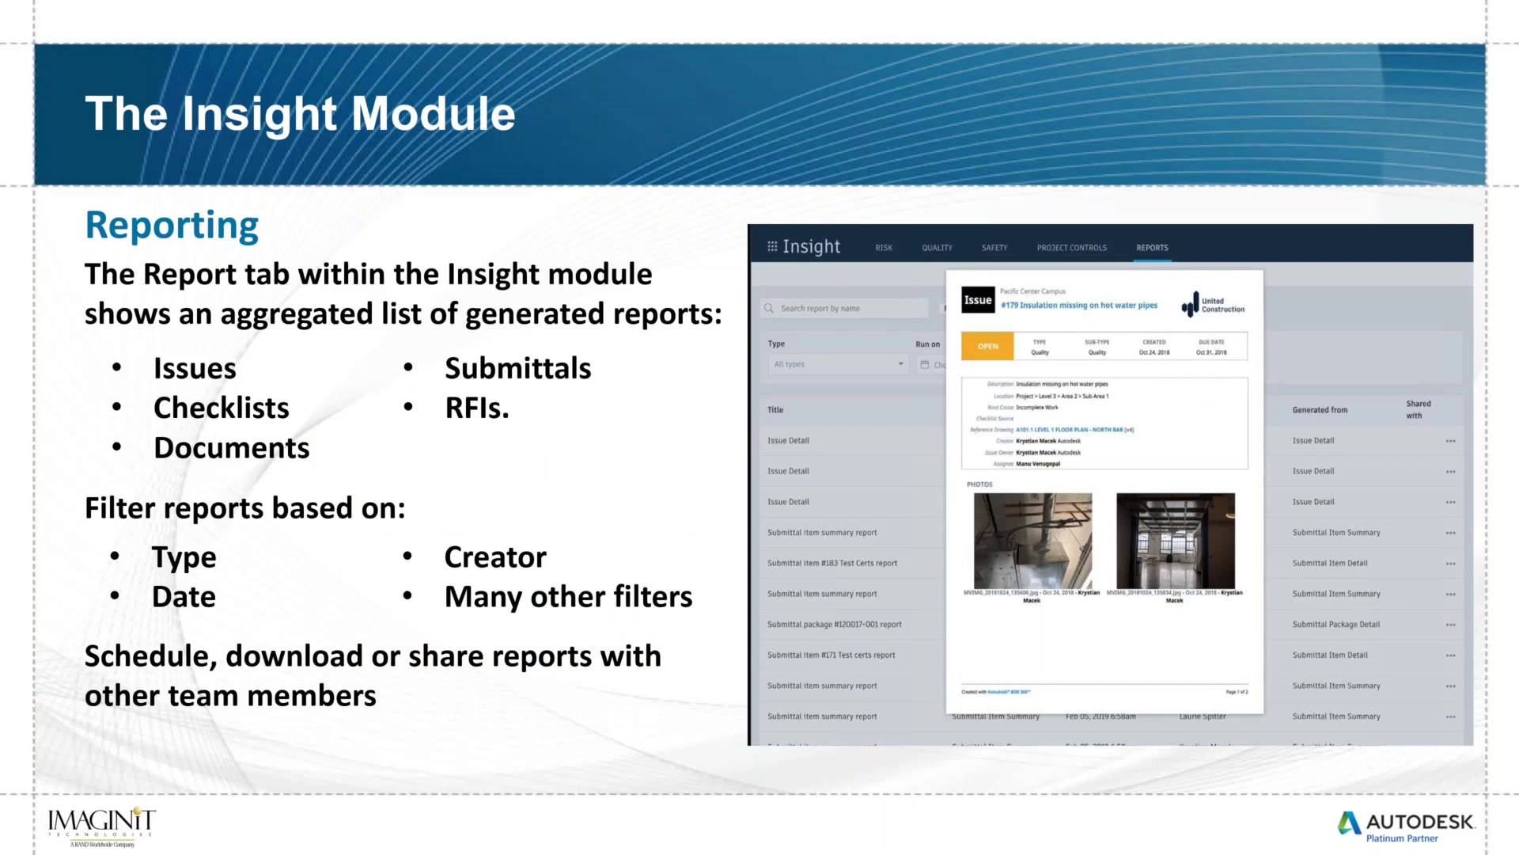
key("Right")
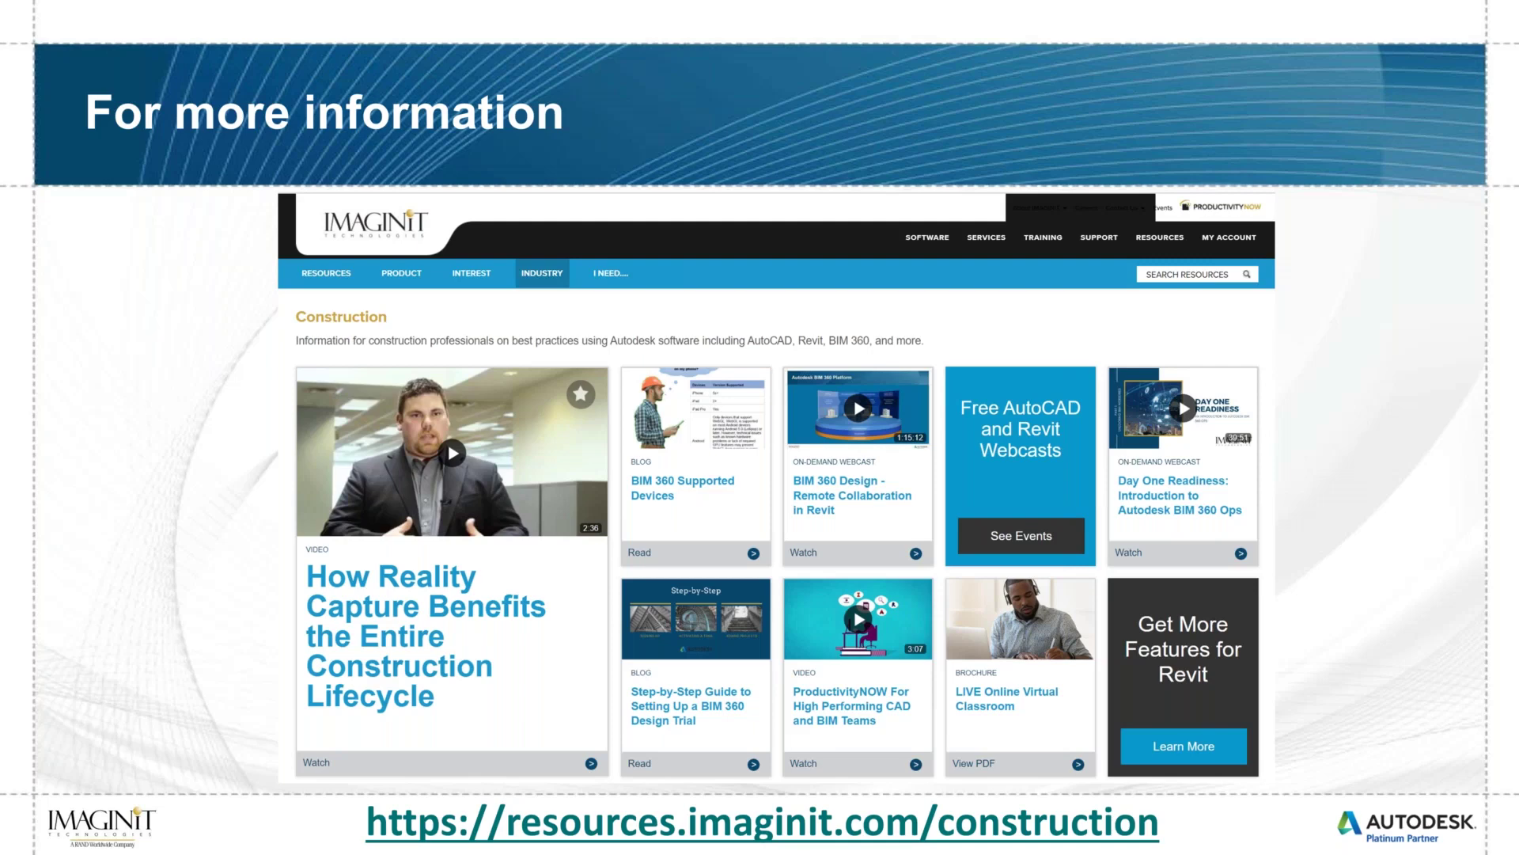
key("Right")
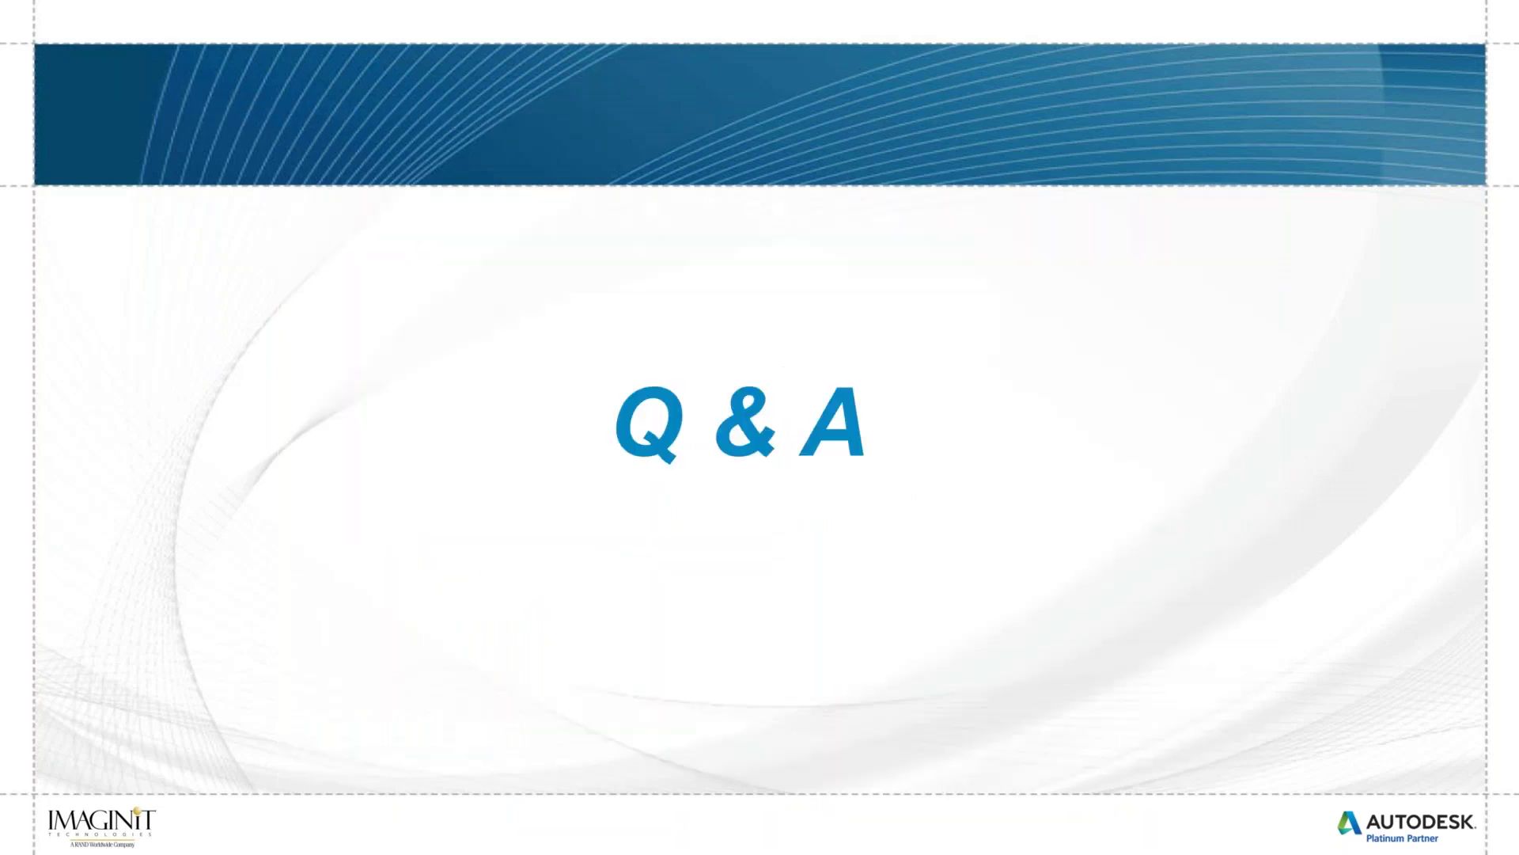